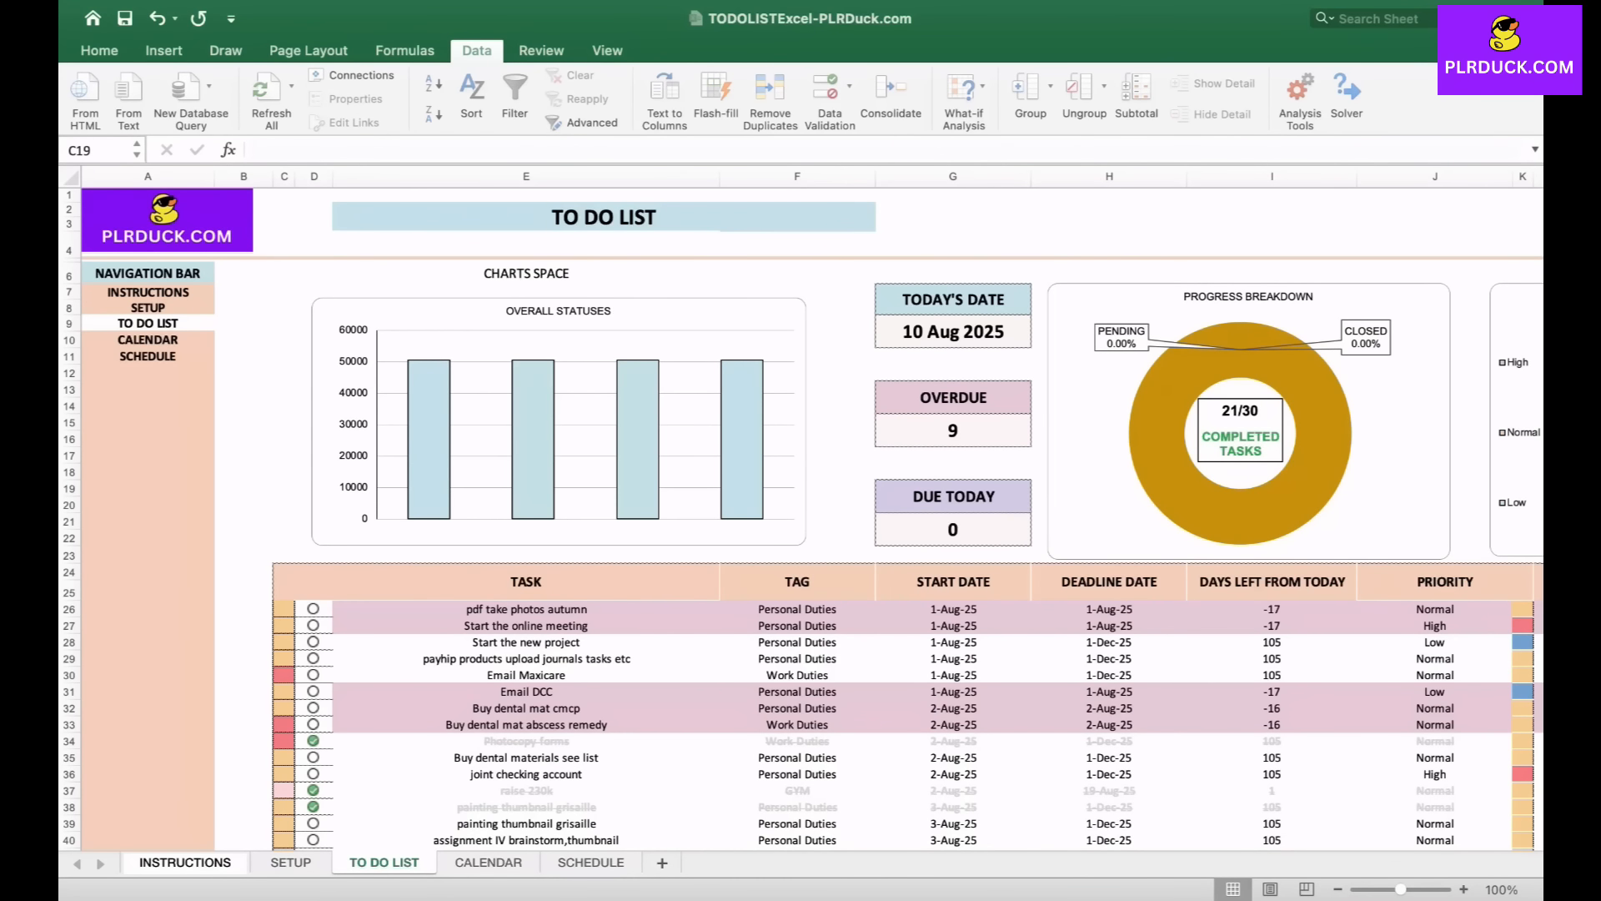
- Scroll across the finished to-do list template to examine its dashboard charts and task table columns
{"action": "scroll", "coordinate": [800, 517], "scroll_direction": "right", "scroll_amount": 3}
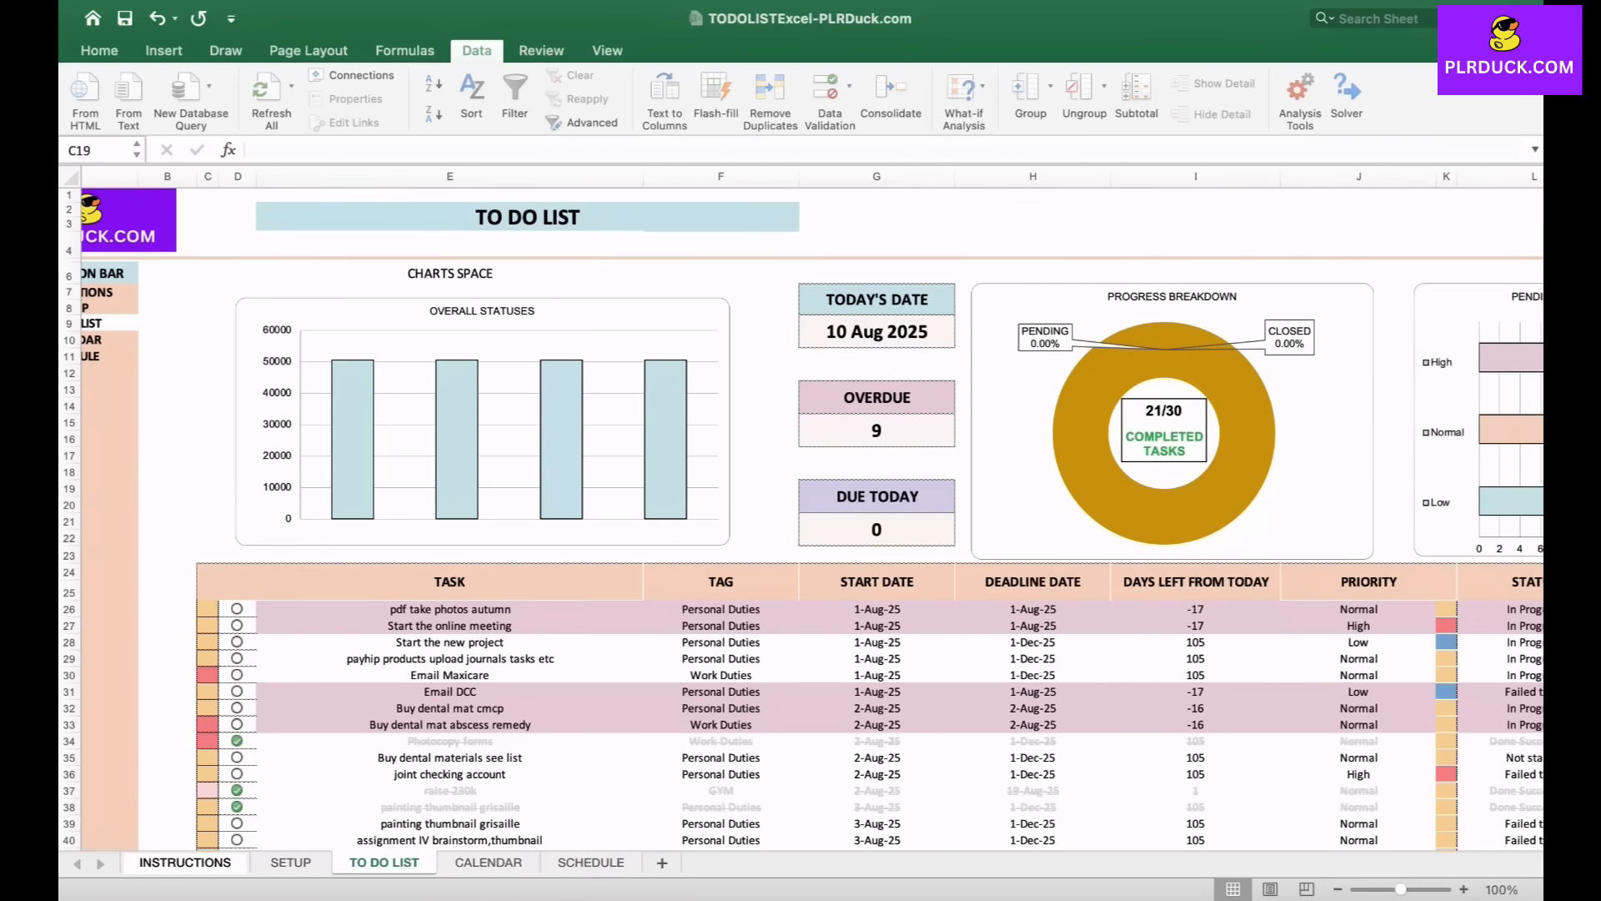
{"action": "left_click", "coordinate": [207, 489]}
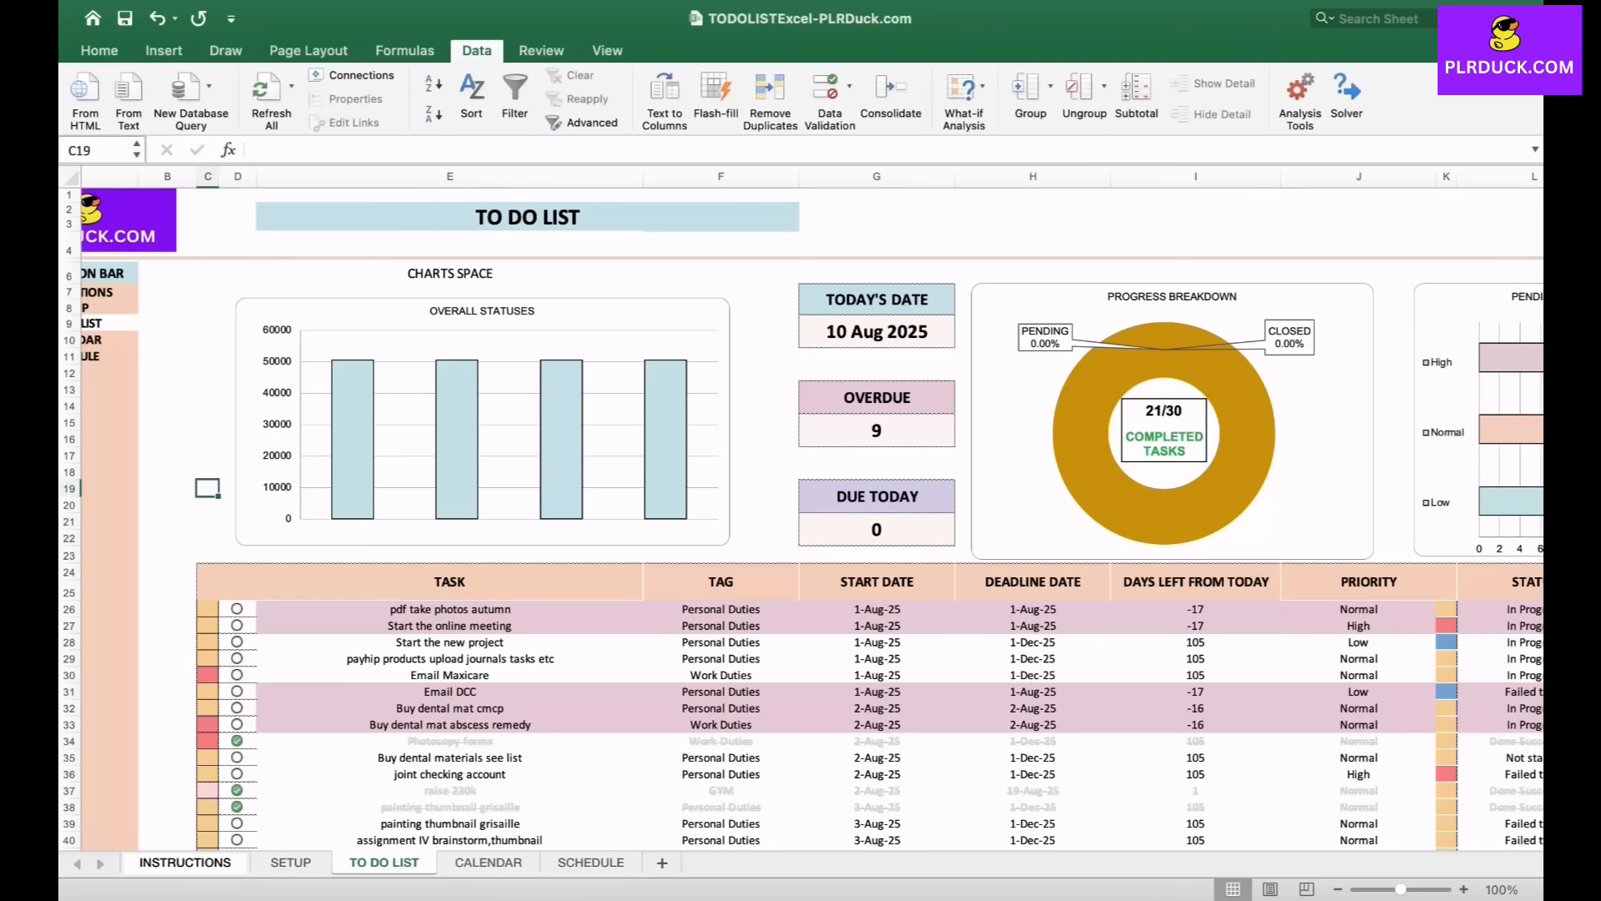
{"action": "scroll", "coordinate": [801, 517], "scroll_direction": "right", "scroll_amount": 3}
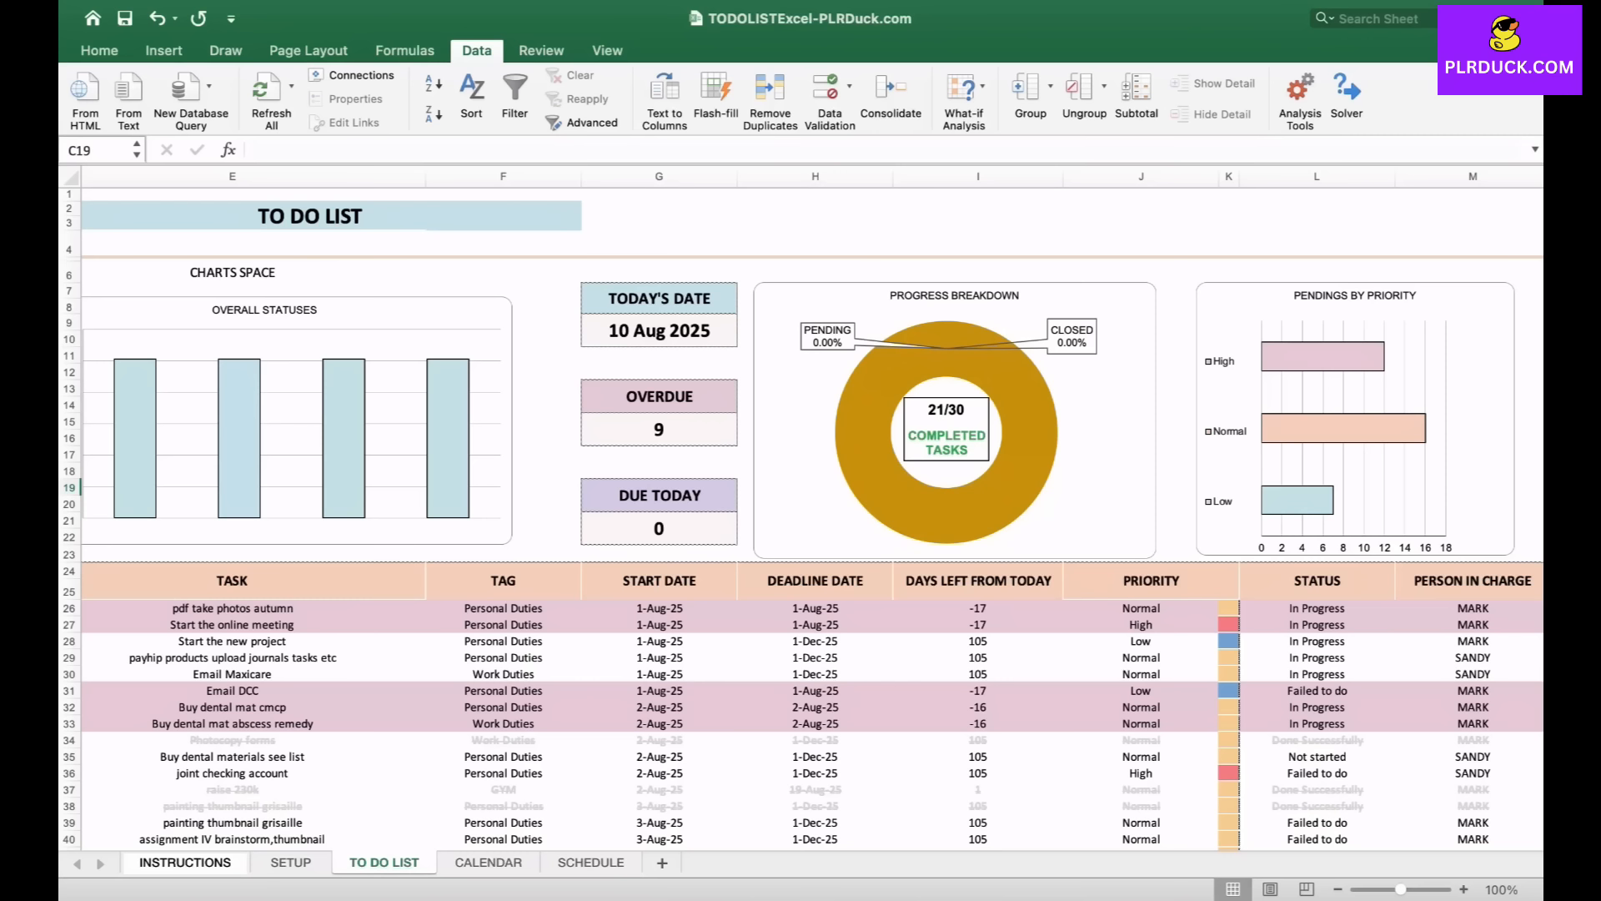
{"action": "scroll", "coordinate": [800, 517], "scroll_direction": "right", "scroll_amount": 3}
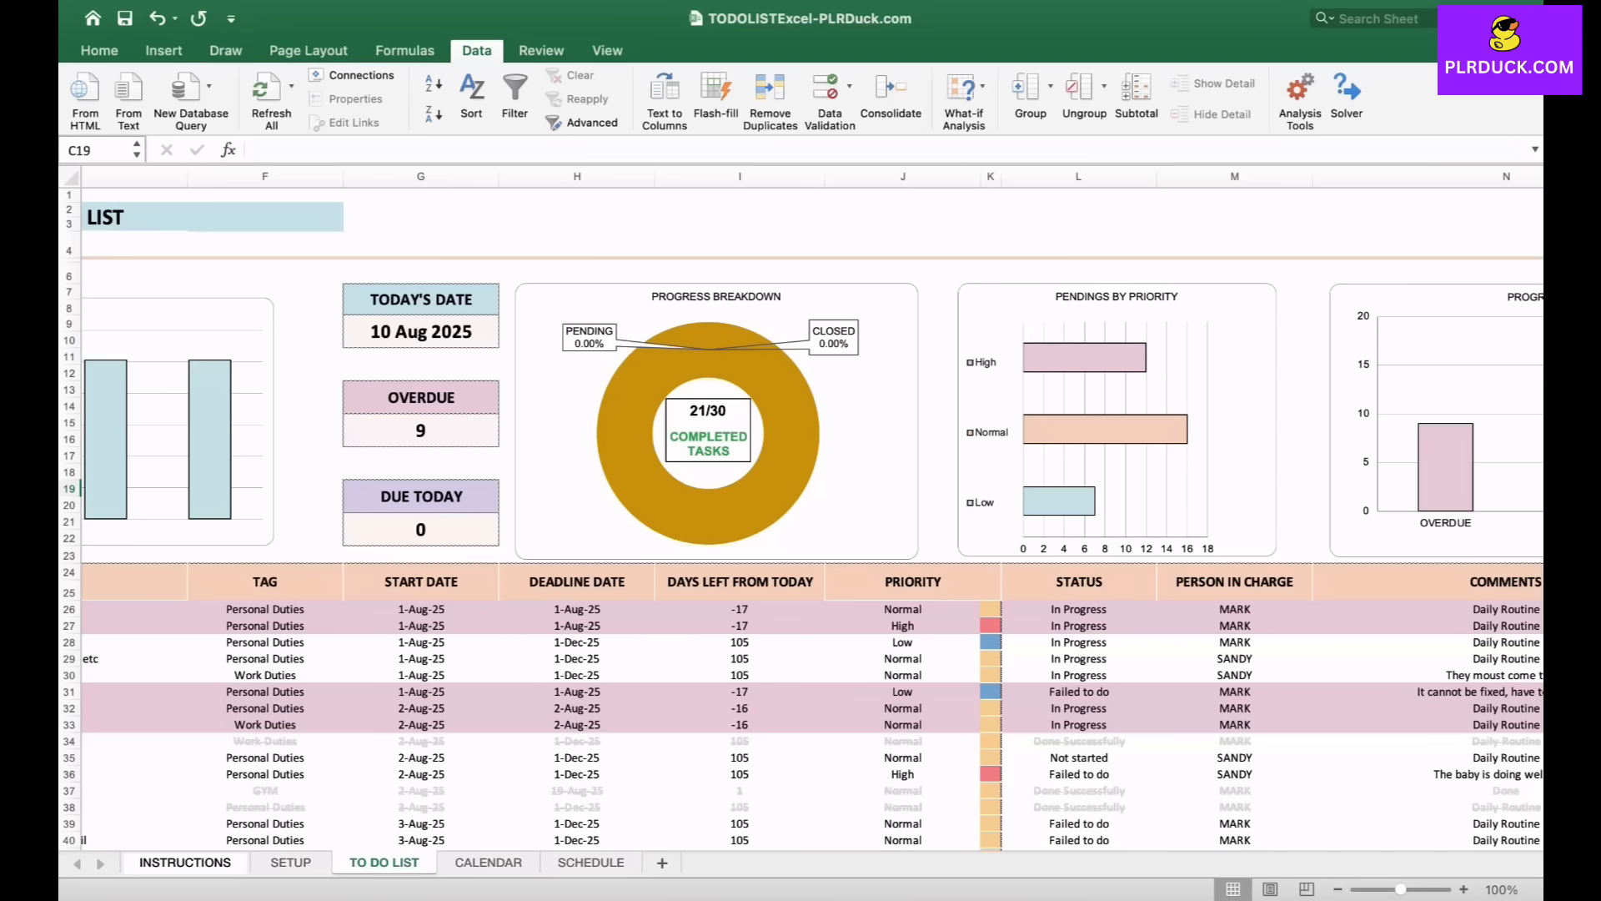
{"action": "scroll", "coordinate": [801, 508], "scroll_direction": "right", "scroll_amount": 3}
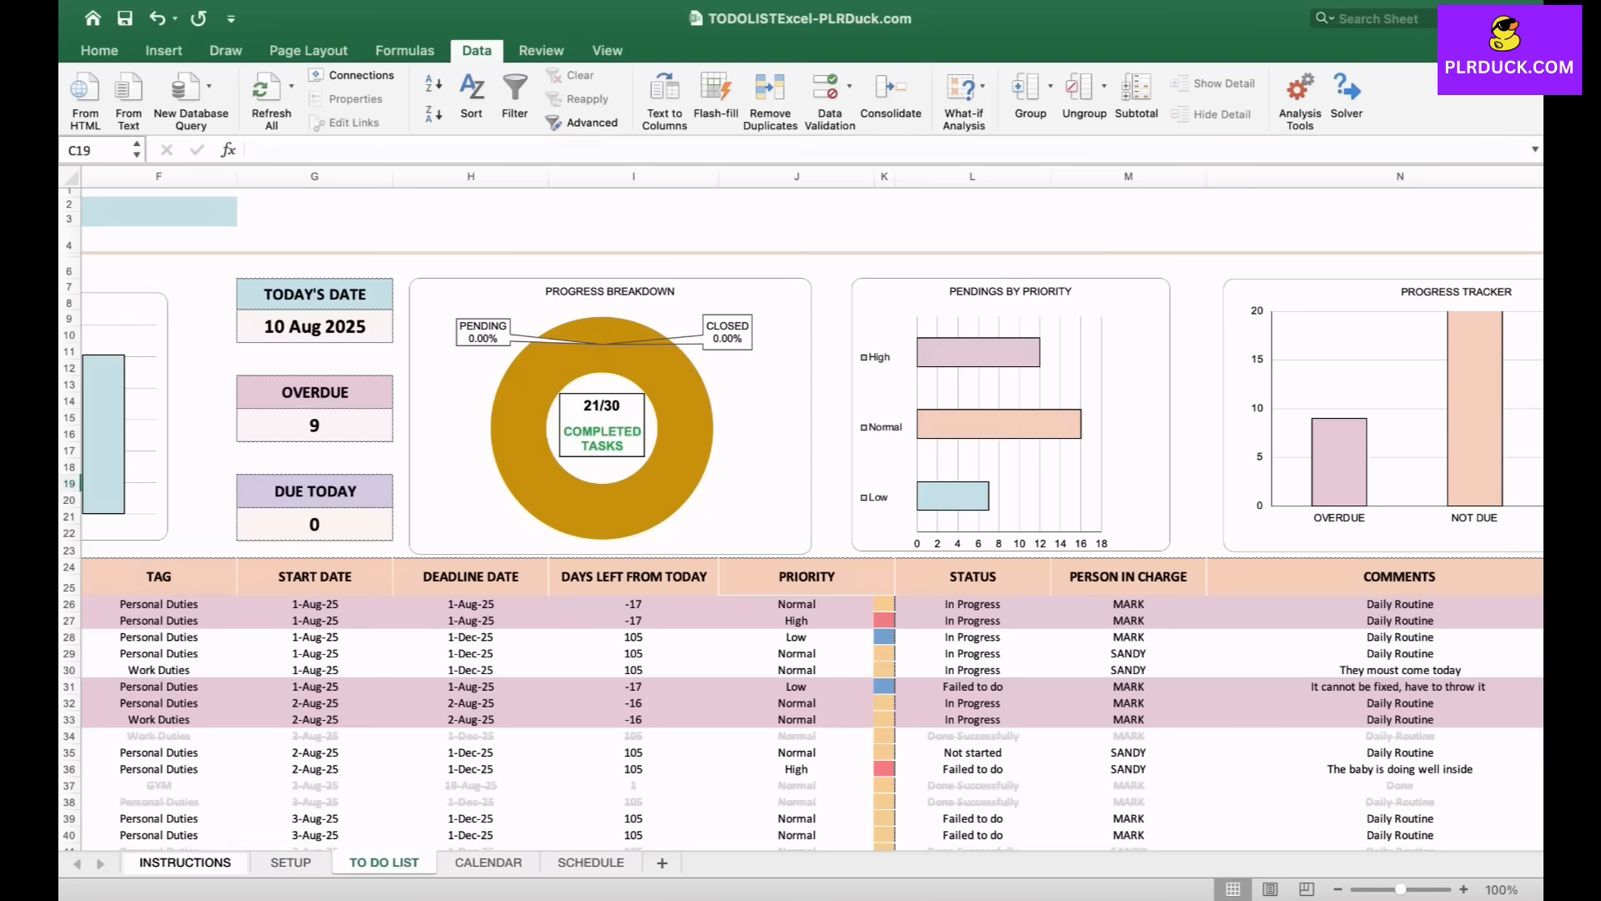
{"action": "scroll", "coordinate": [801, 509], "scroll_direction": "right", "scroll_amount": 2}
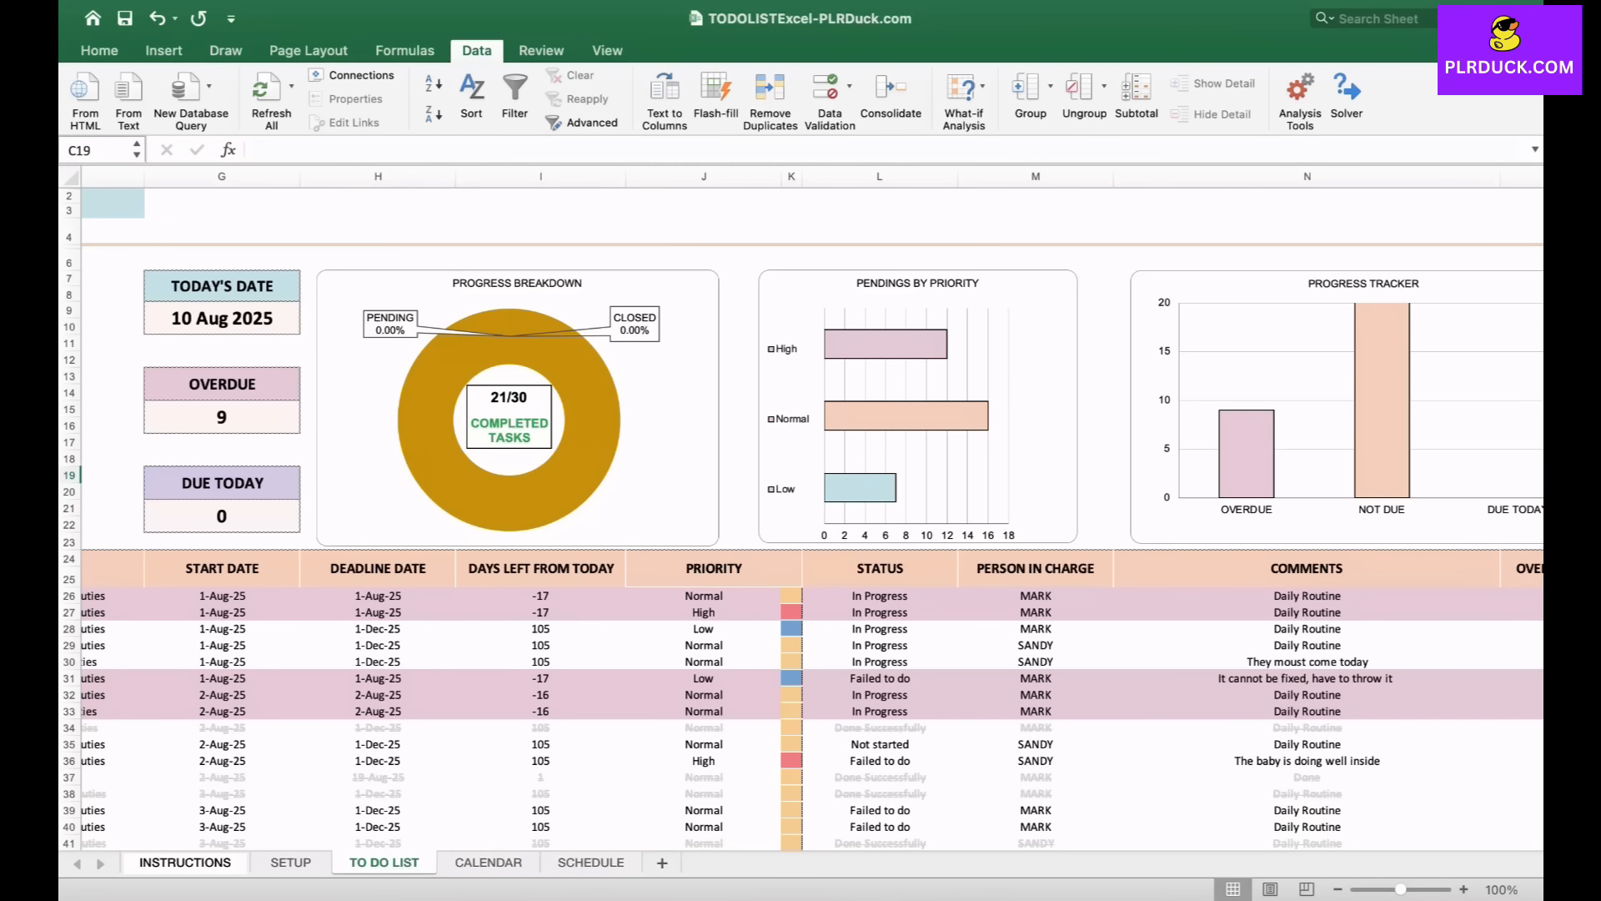
{"action": "scroll", "coordinate": [801, 500], "scroll_direction": "right", "scroll_amount": 3}
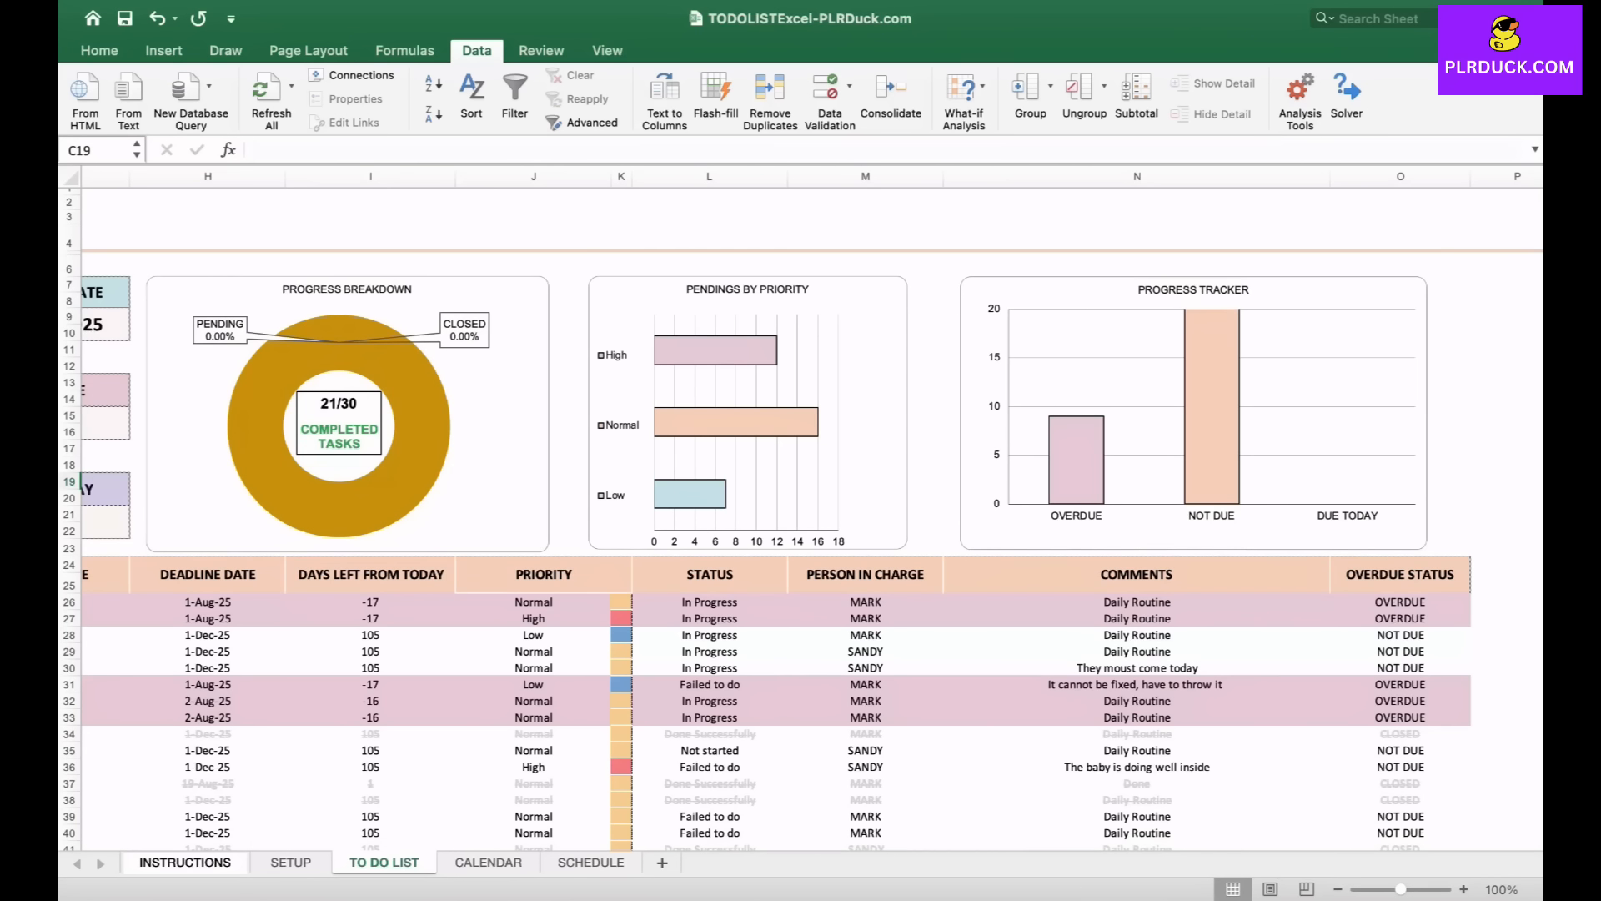
{"action": "scroll", "coordinate": [800, 500], "scroll_direction": "right", "scroll_amount": 3}
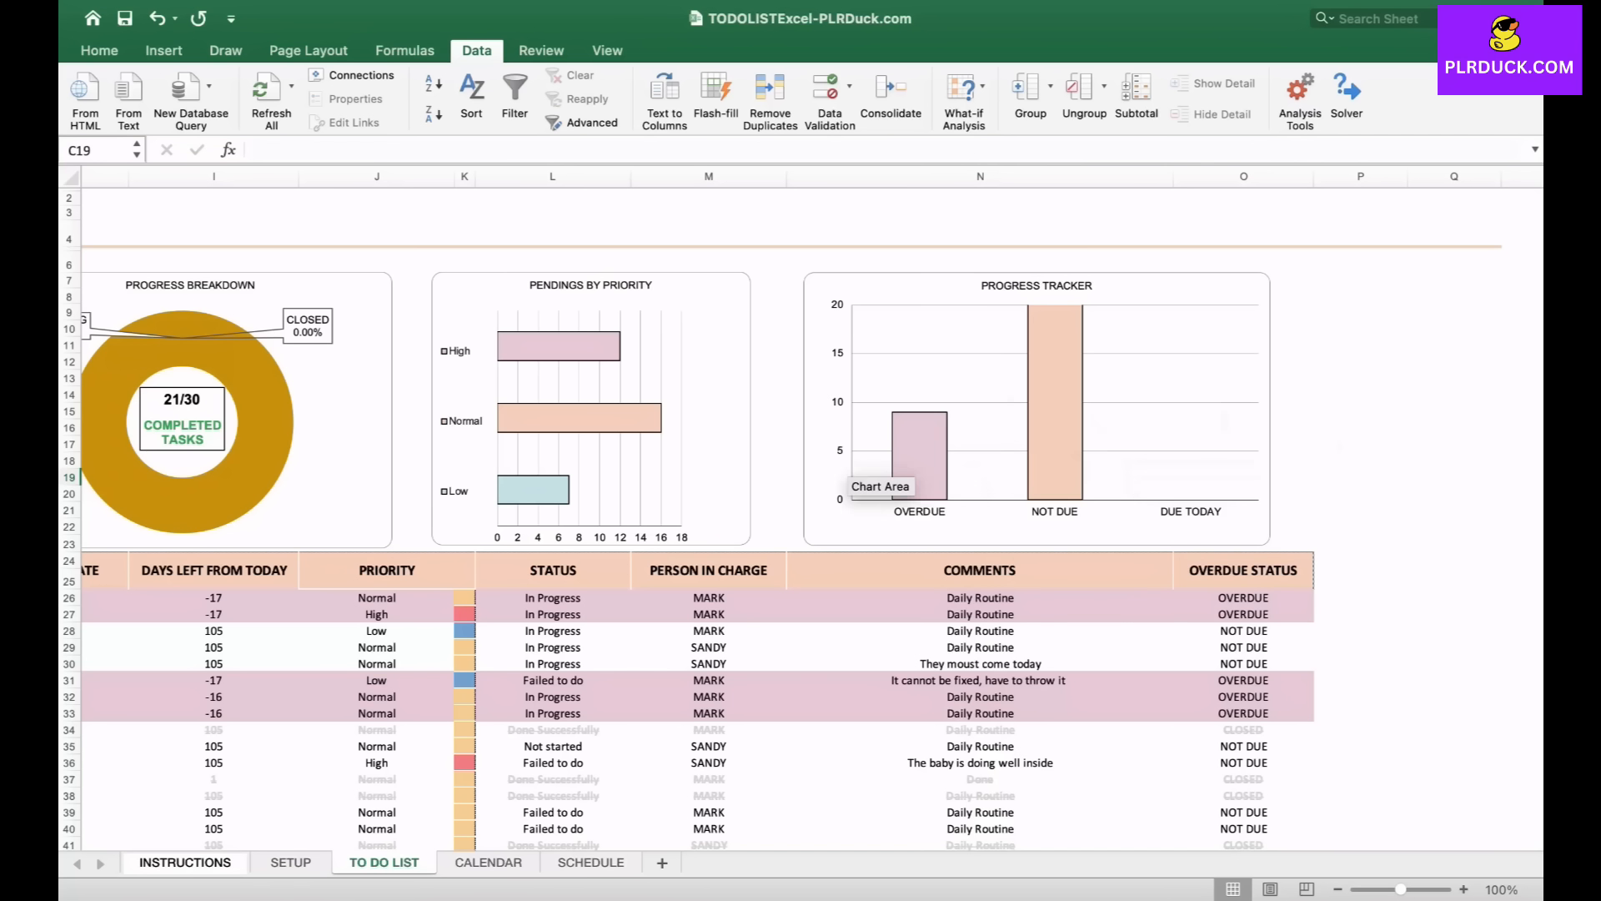
{"action": "scroll", "coordinate": [934, 329], "scroll_direction": "left", "scroll_amount": 5}
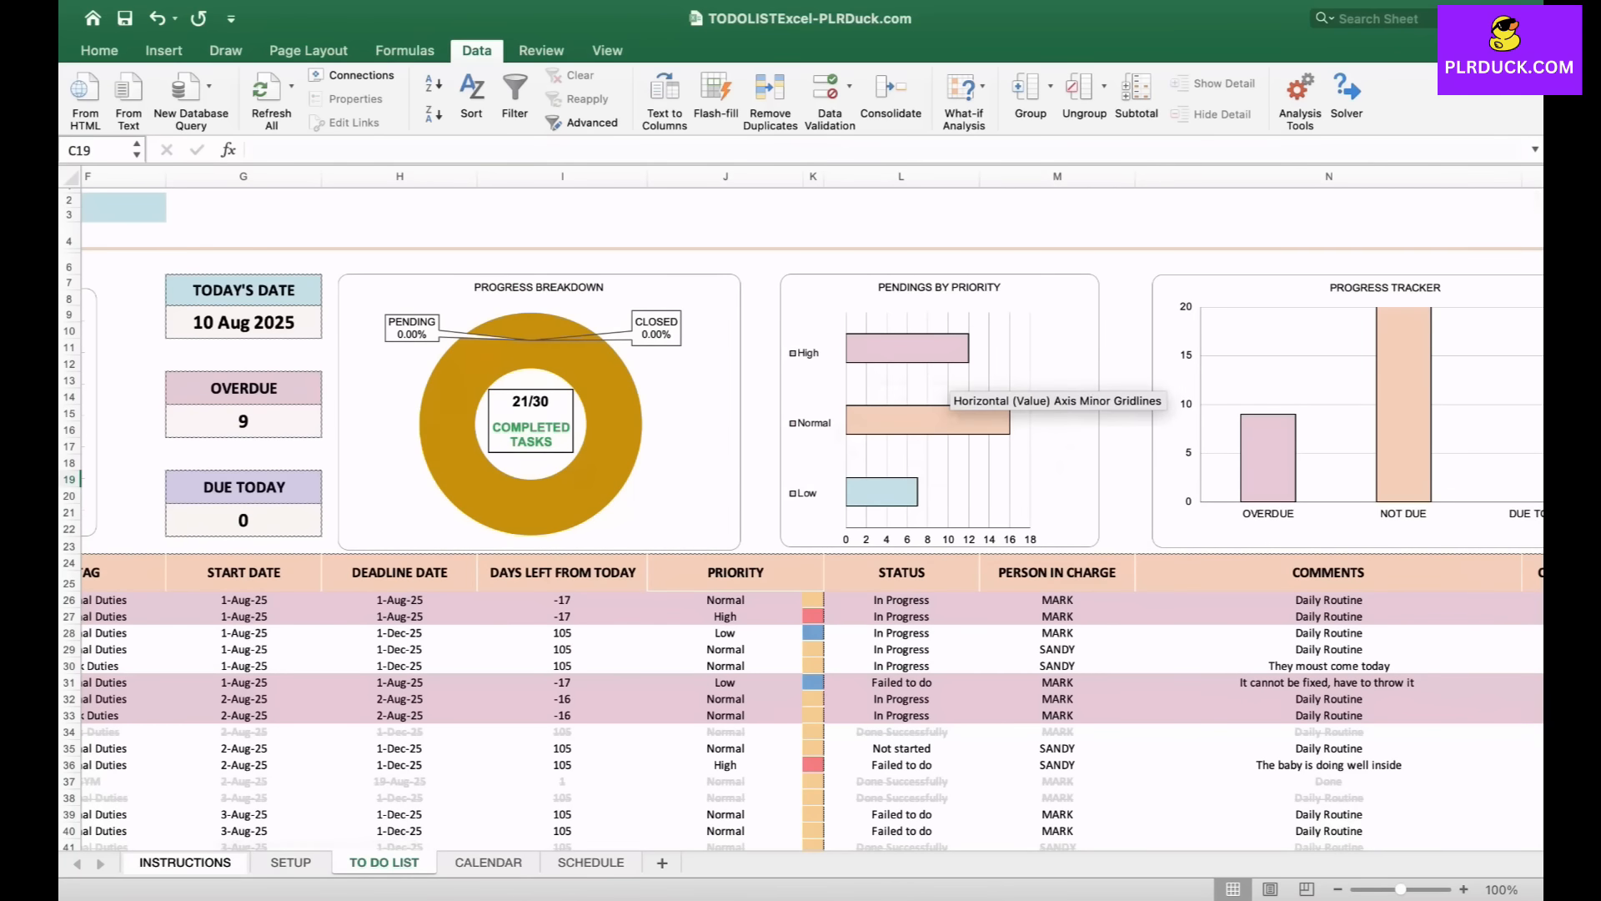
{"action": "scroll", "coordinate": [842, 413], "scroll_direction": "left", "scroll_amount": 4}
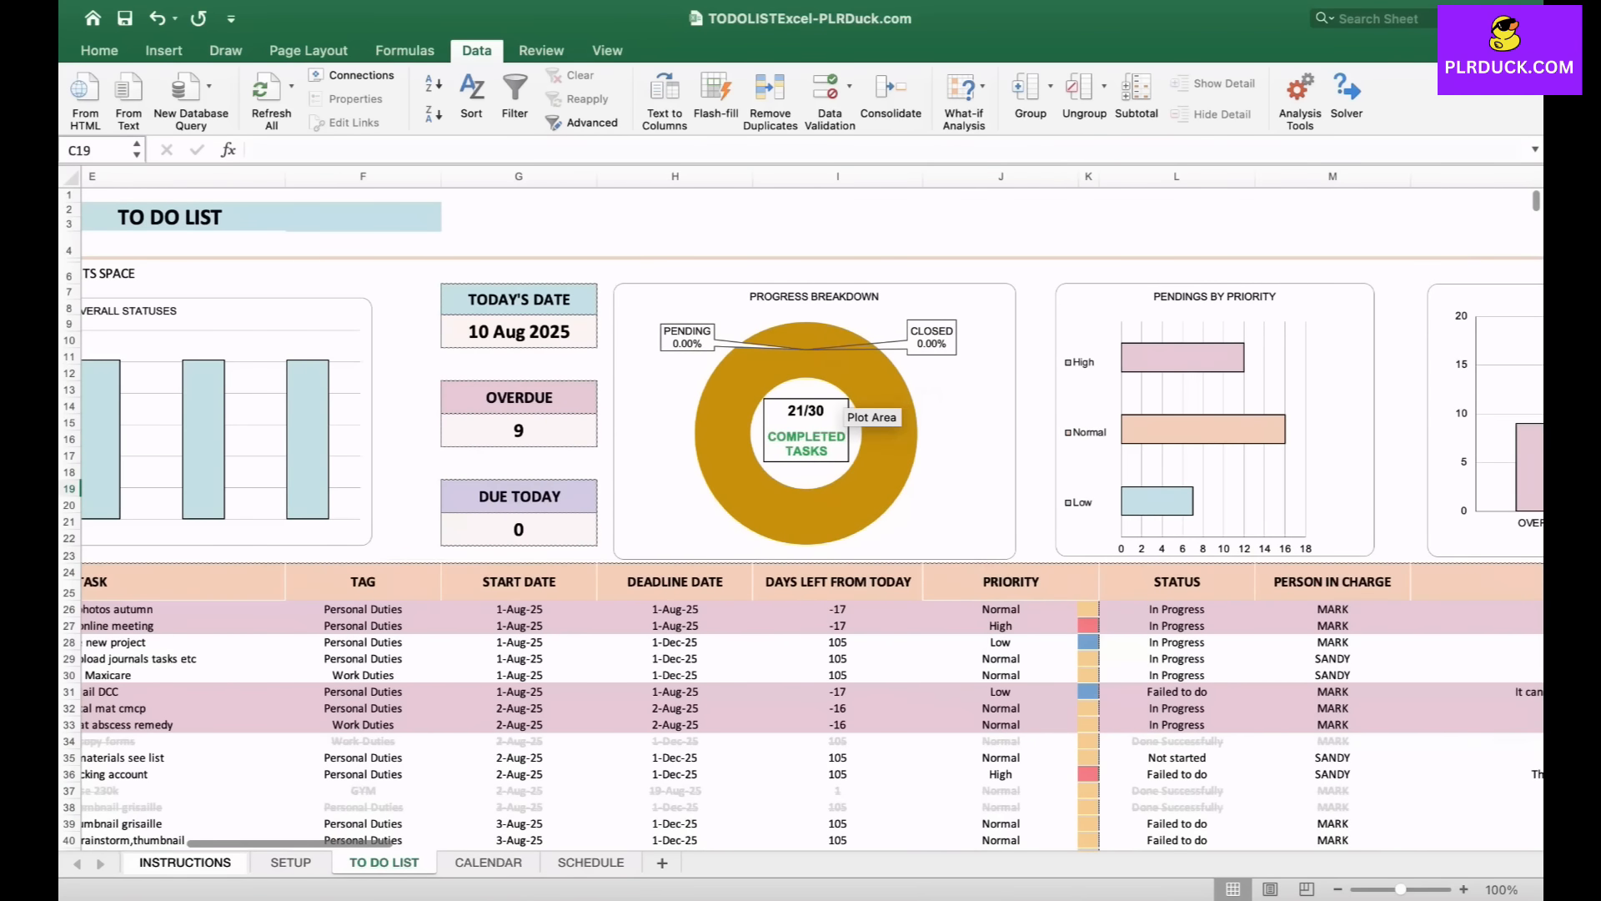
{"action": "scroll", "coordinate": [801, 433], "scroll_direction": "left", "scroll_amount": 3}
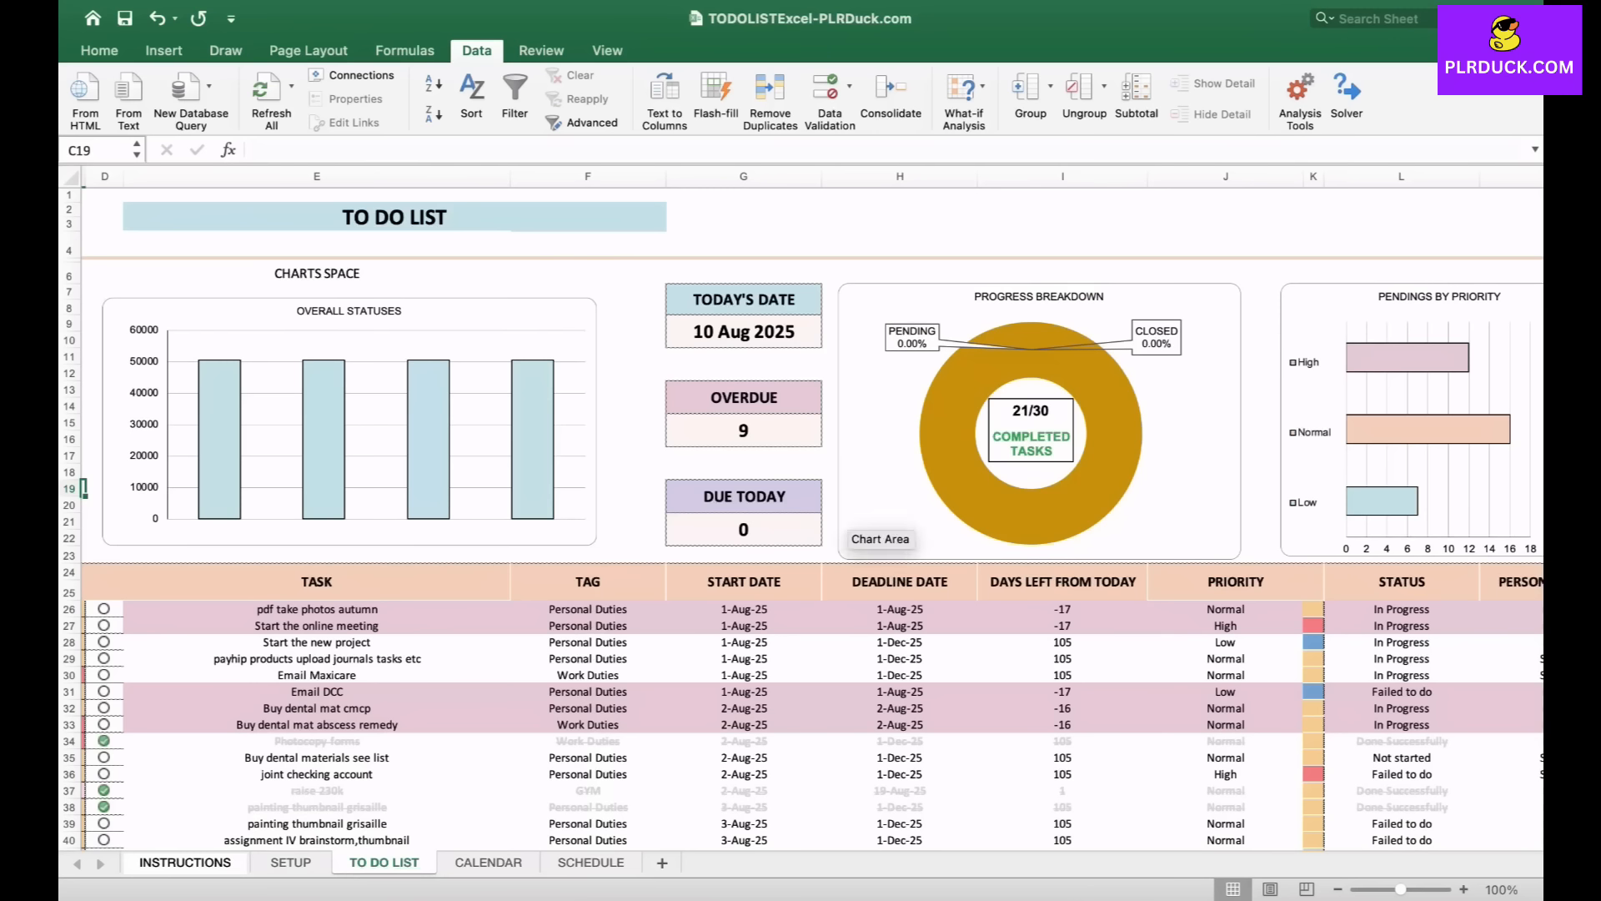
{"action": "scroll", "coordinate": [801, 433], "scroll_direction": "left", "scroll_amount": 1}
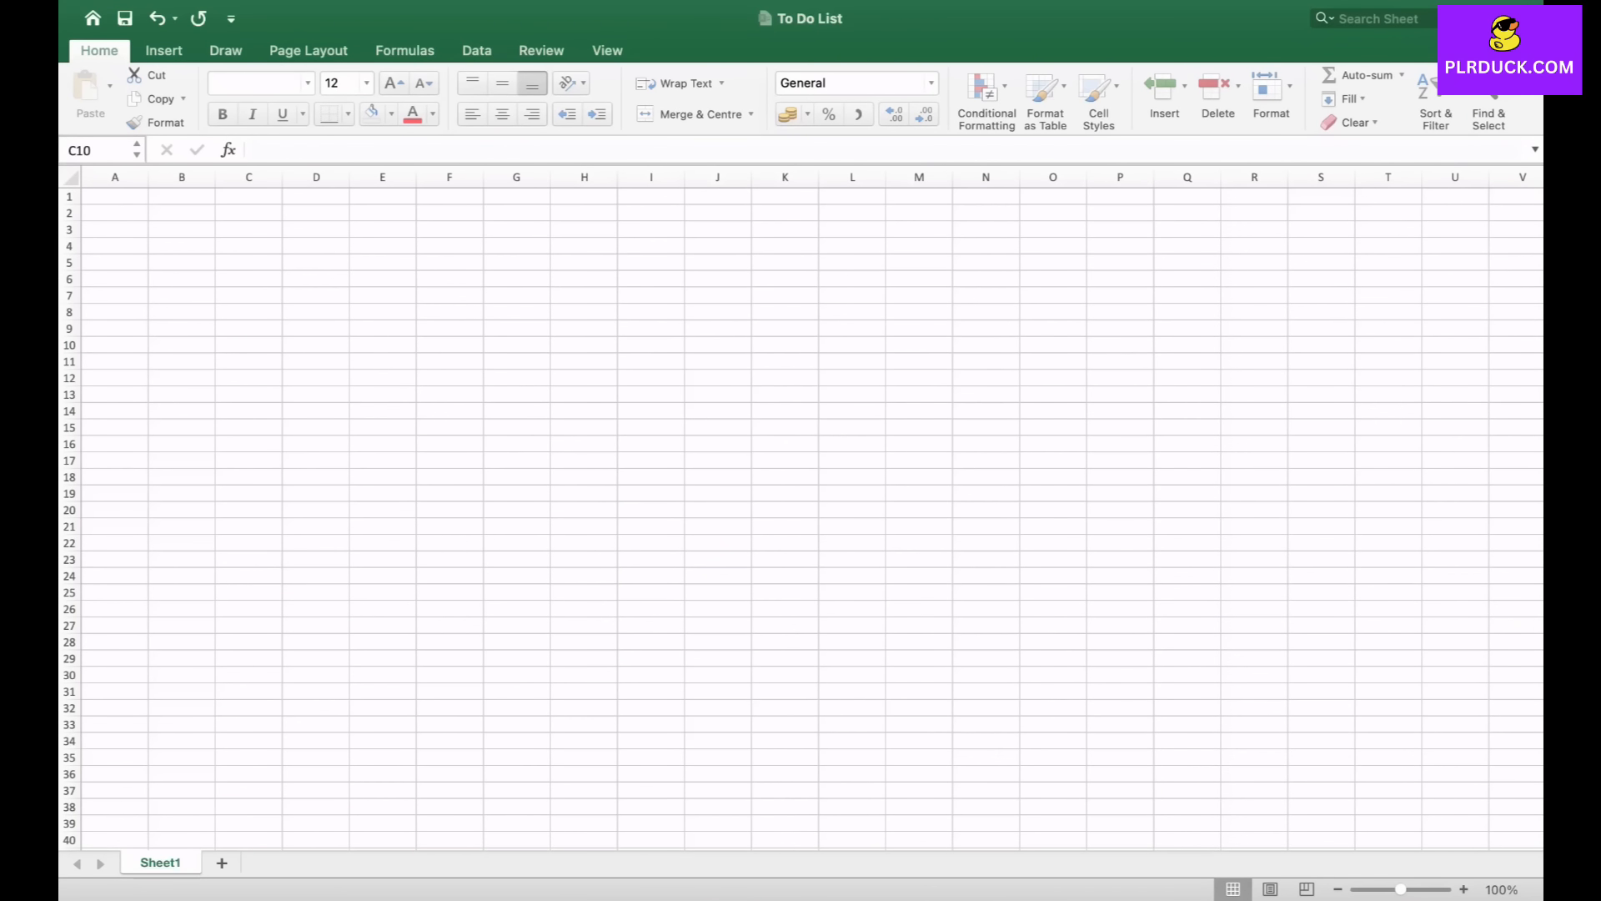
- Rename the sheet tab of the new workbook to TO DO LIST
{"action": "double_click", "coordinate": [160, 863]}
{"action": "type", "text": "TO "}
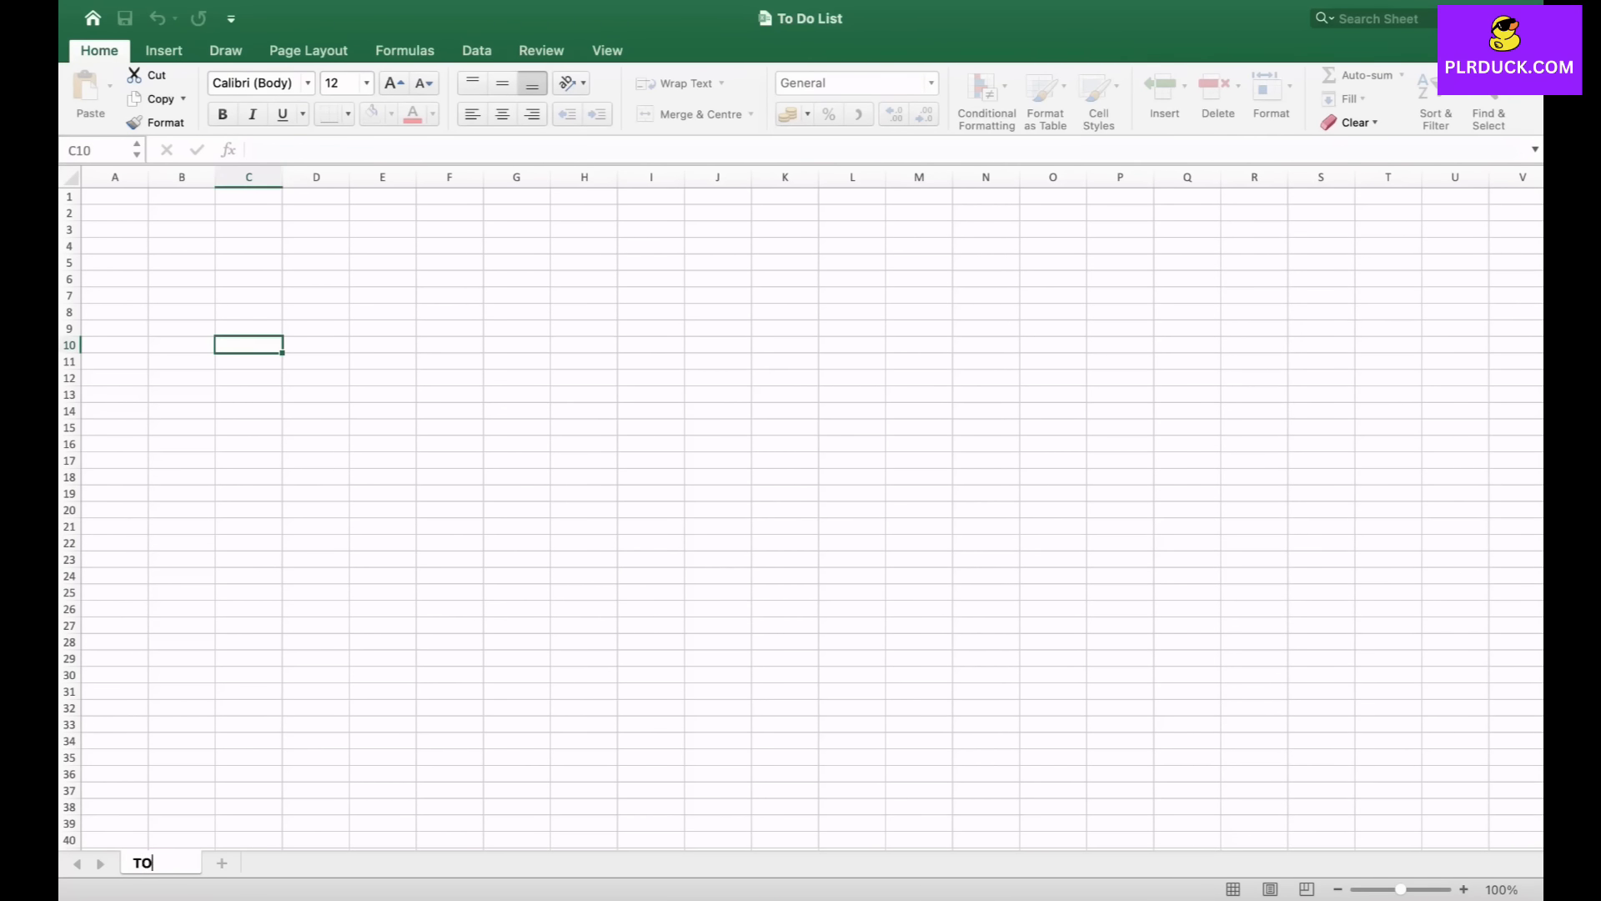
{"action": "type", "text": "DO LIST"}
{"action": "left_click", "coordinate": [449, 411]}
- Merge cells E1 to L3 into one block and enter the title TO DO LIST
{"action": "left_click_drag", "start_coordinate": [383, 196], "coordinate": [850, 230]}
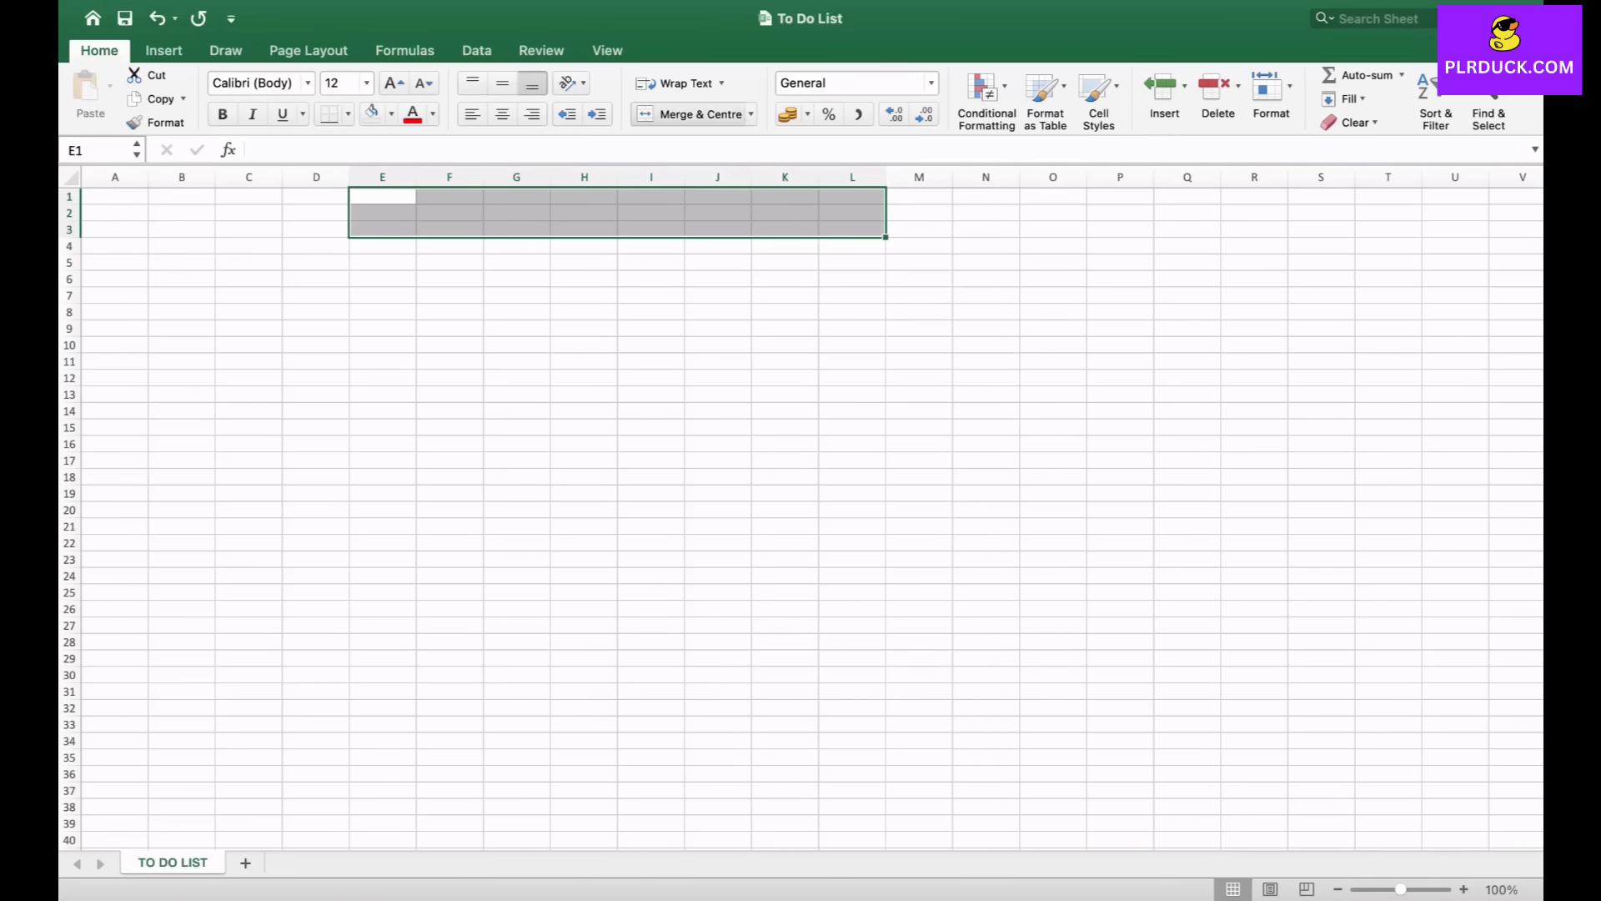
{"action": "left_click", "coordinate": [692, 114]}
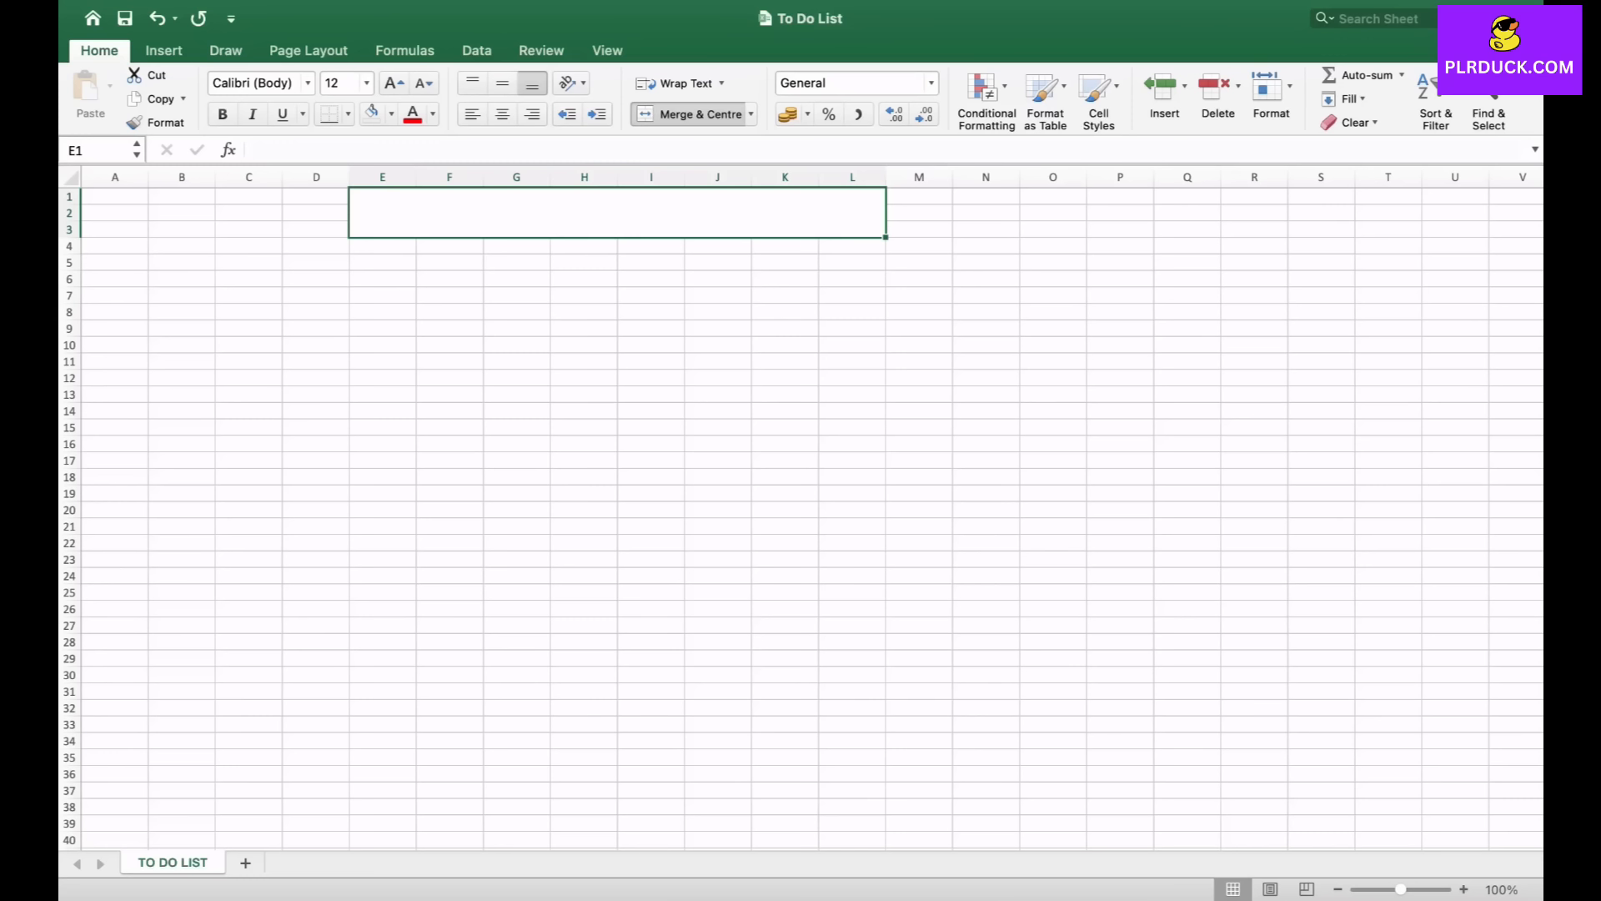
{"action": "type", "text": "TO"}
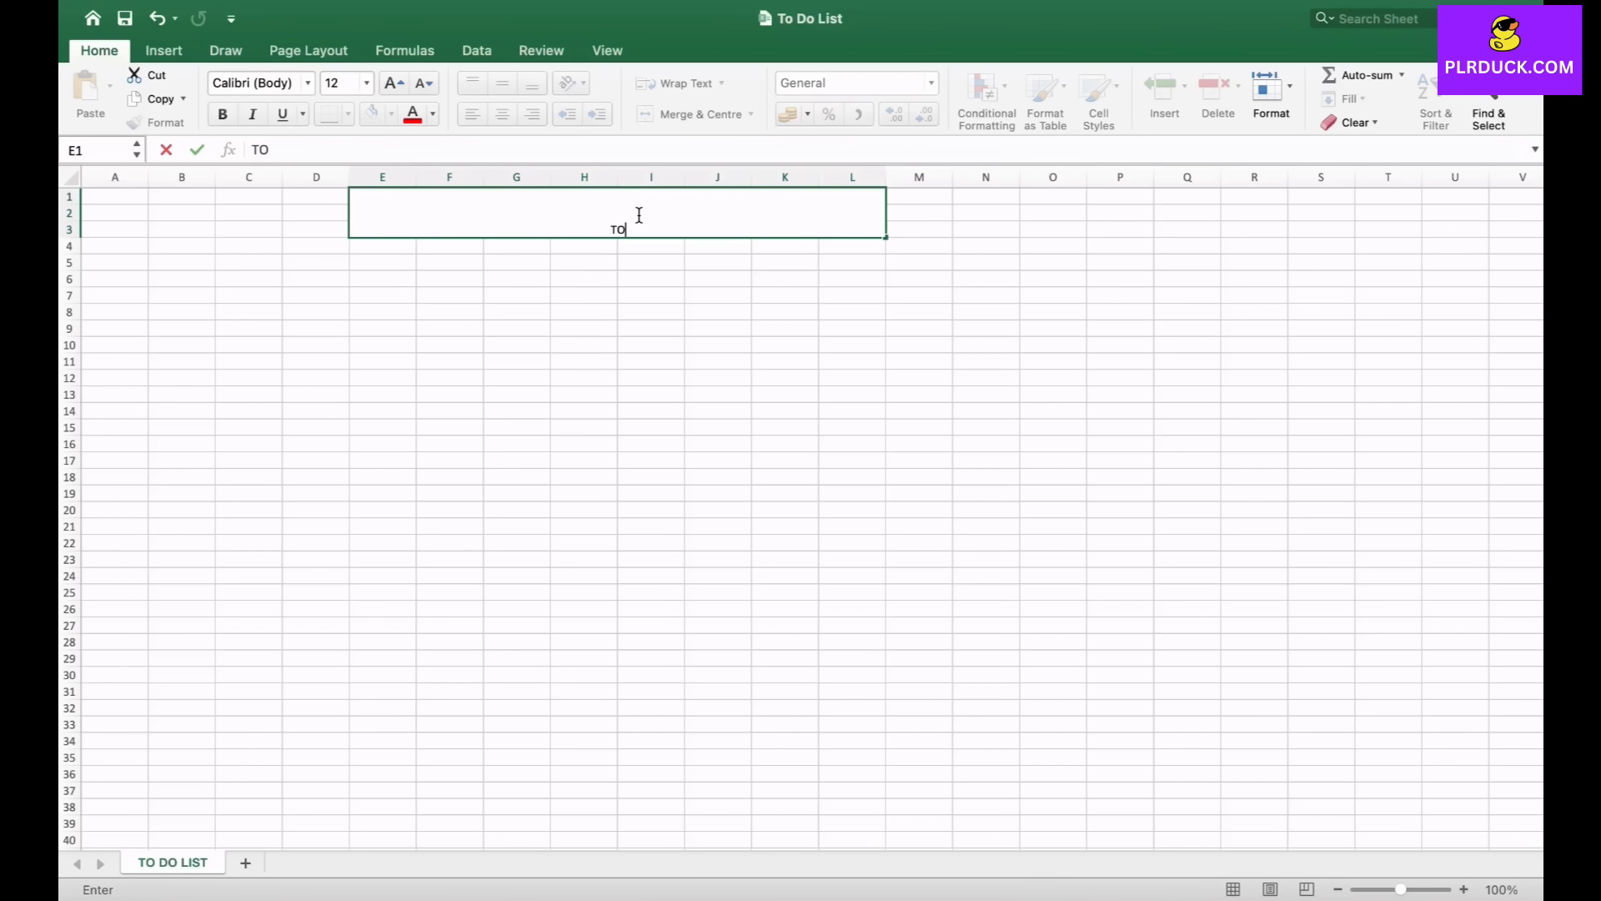
{"action": "type", "text": " DO LIST"}
{"action": "key", "text": "Return"}
- Set the title's font size to 20 and fill the merged title block light pink
{"action": "left_click", "coordinate": [394, 84]}
{"action": "left_click", "coordinate": [394, 83]}
{"action": "left_click", "coordinate": [393, 83]}
{"action": "left_click", "coordinate": [394, 84]}
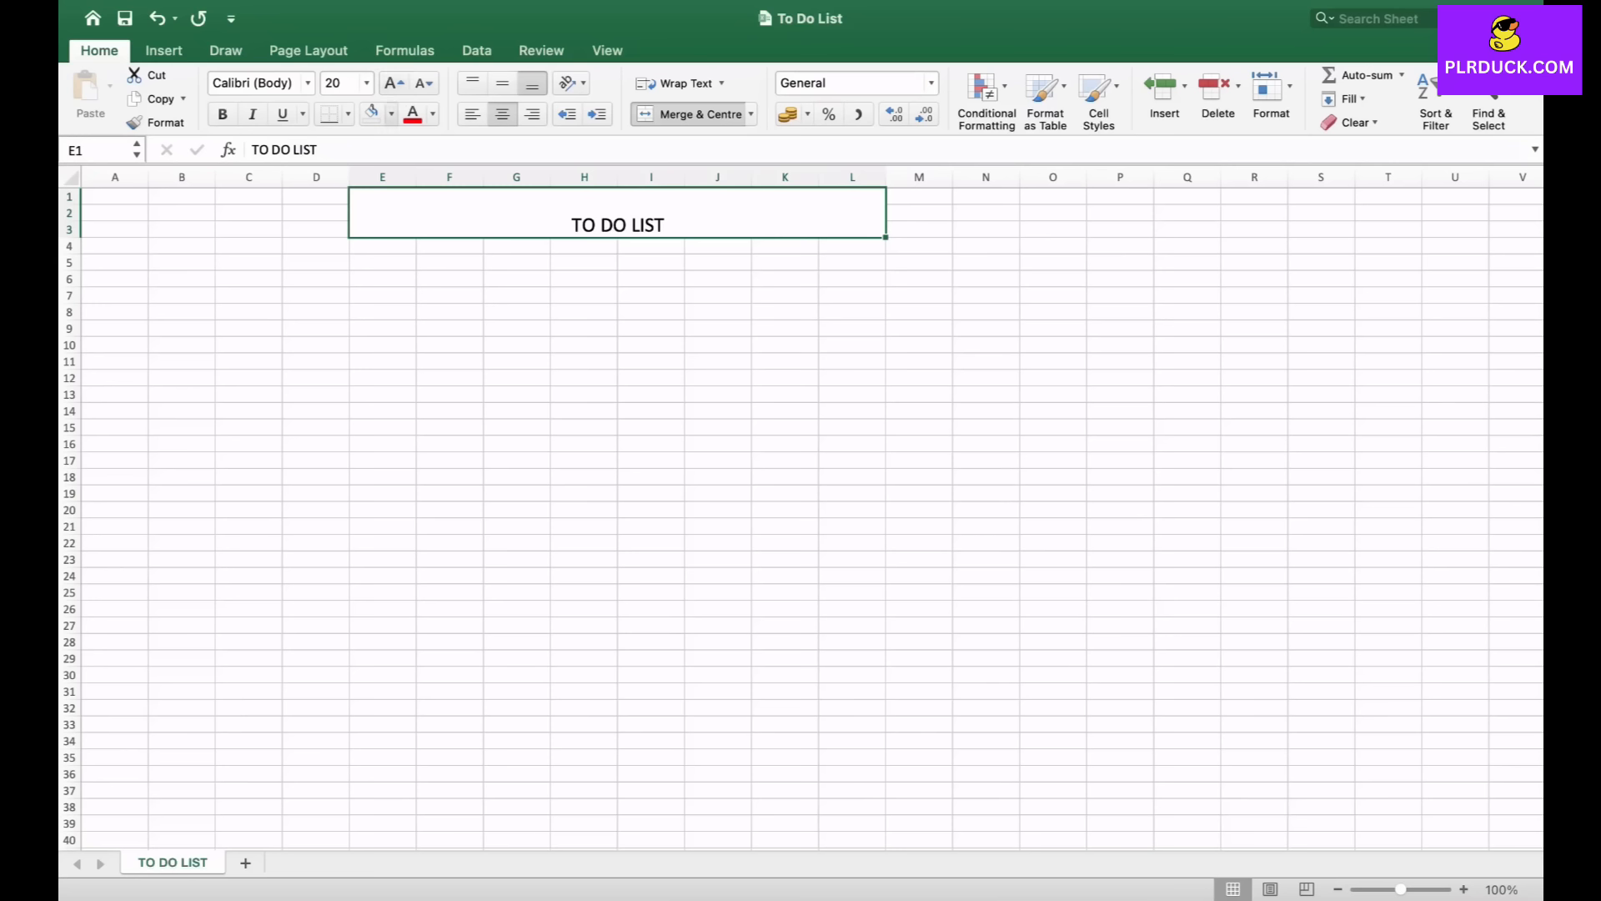
{"action": "left_click", "coordinate": [392, 114]}
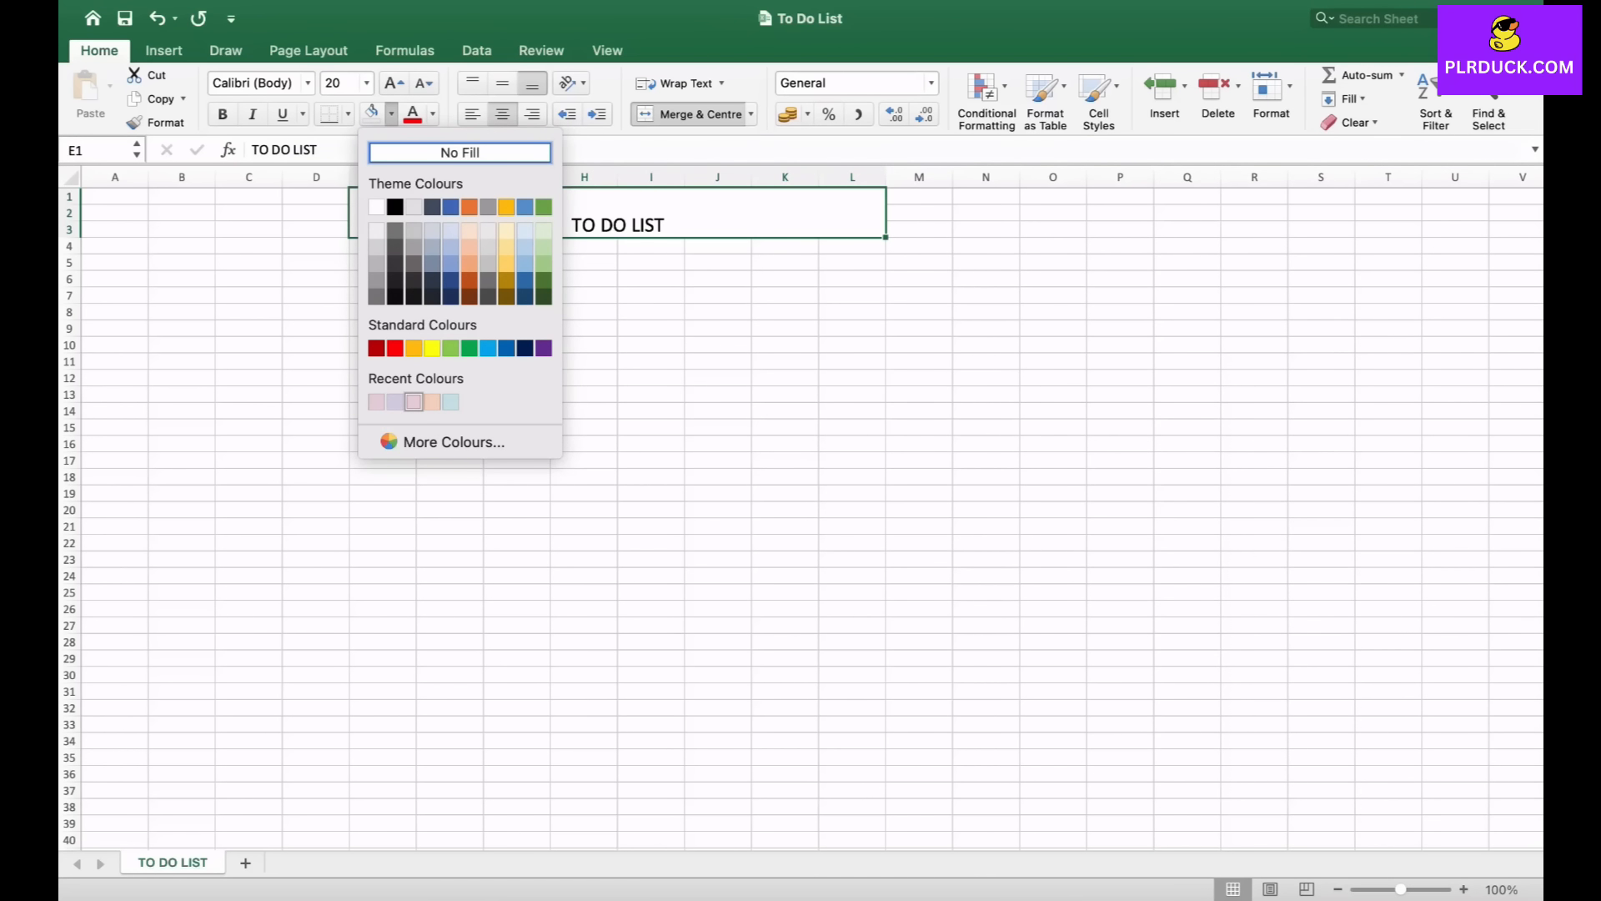
{"action": "left_click", "coordinate": [413, 402]}
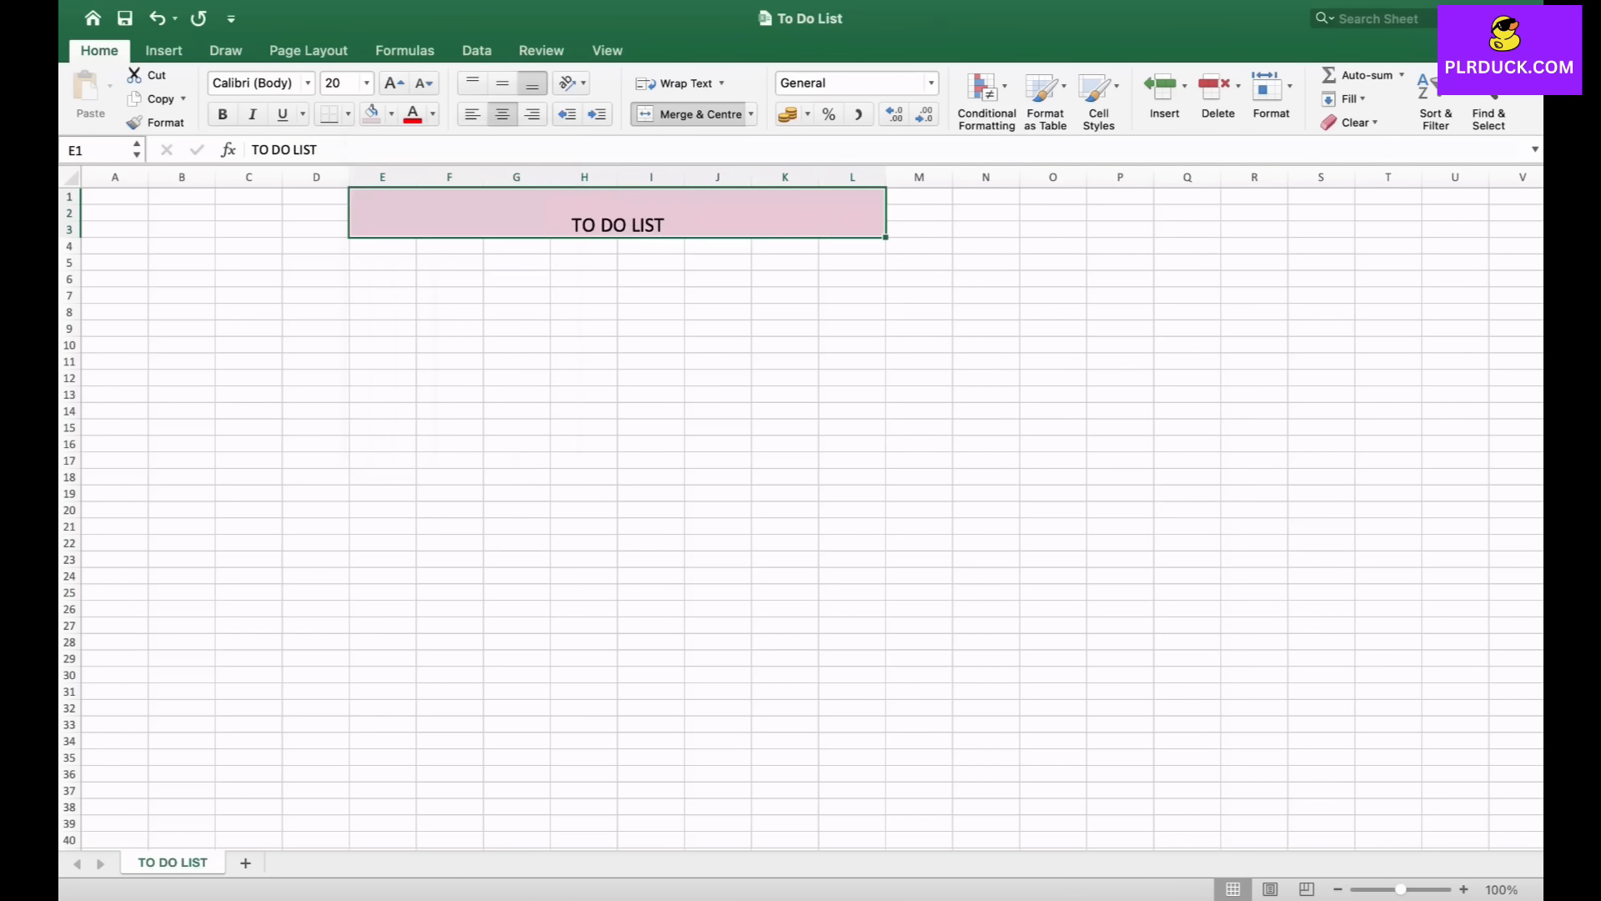
- Make the title bold and align it to the vertical middle of the block
{"action": "left_click", "coordinate": [223, 115]}
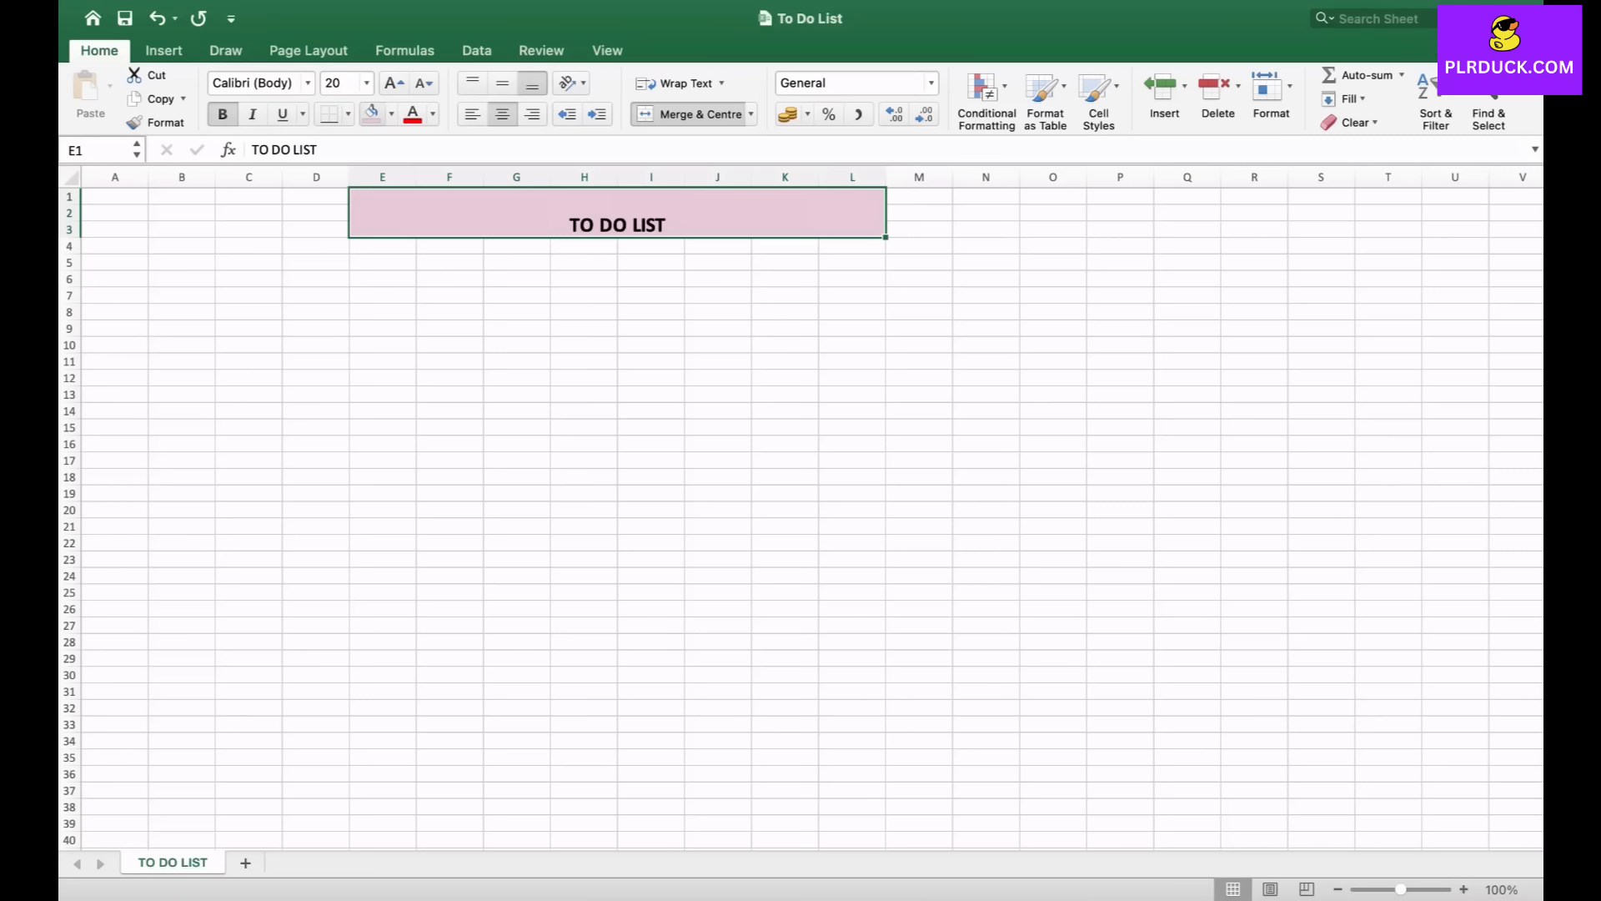
{"action": "left_click", "coordinate": [502, 82]}
{"action": "left_click", "coordinate": [450, 328]}
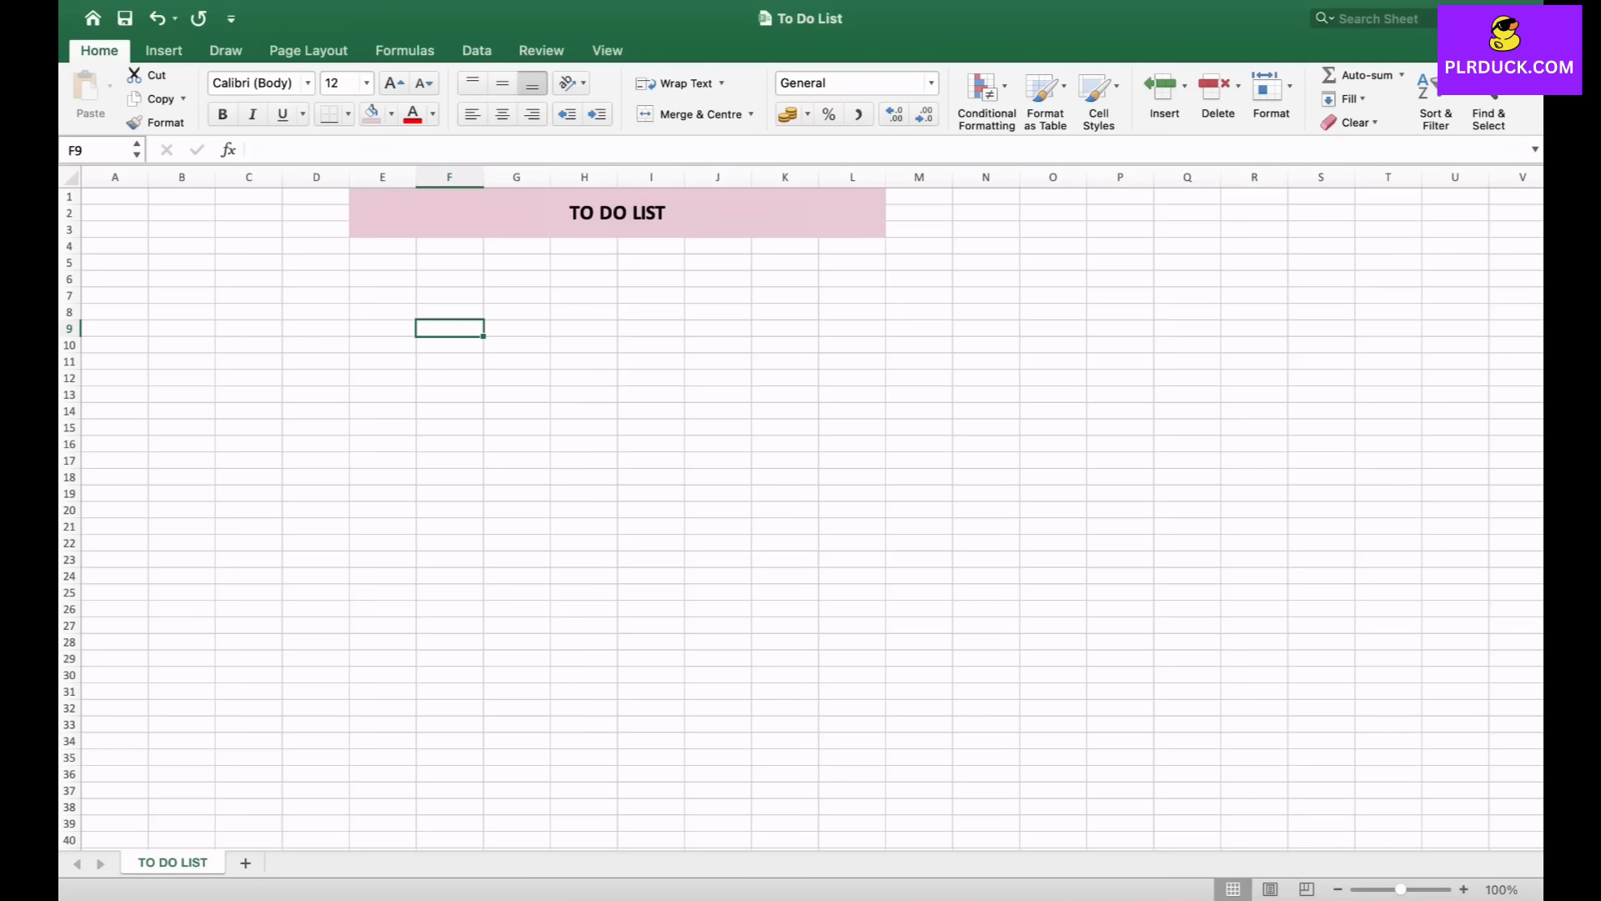
- Merge cells D27 and D28 and enter the column header TASK
{"action": "left_click", "coordinate": [316, 610]}
{"action": "left_click", "coordinate": [316, 626]}
{"action": "scroll", "coordinate": [800, 517], "scroll_direction": "down", "scroll_amount": 2}
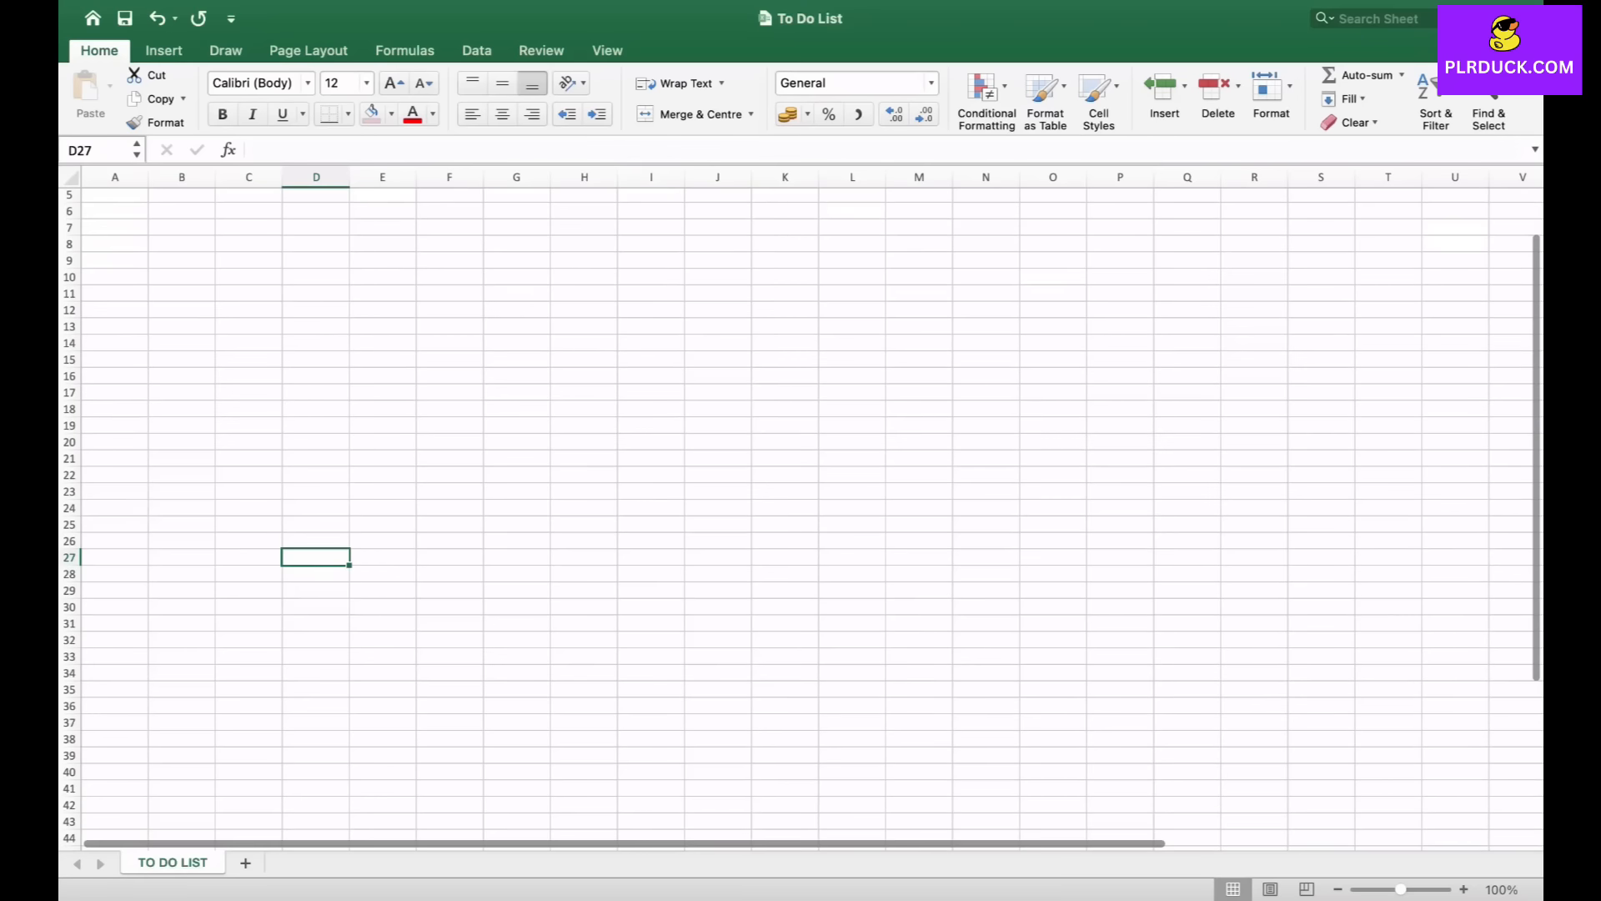
{"action": "key", "text": "shift+Down"}
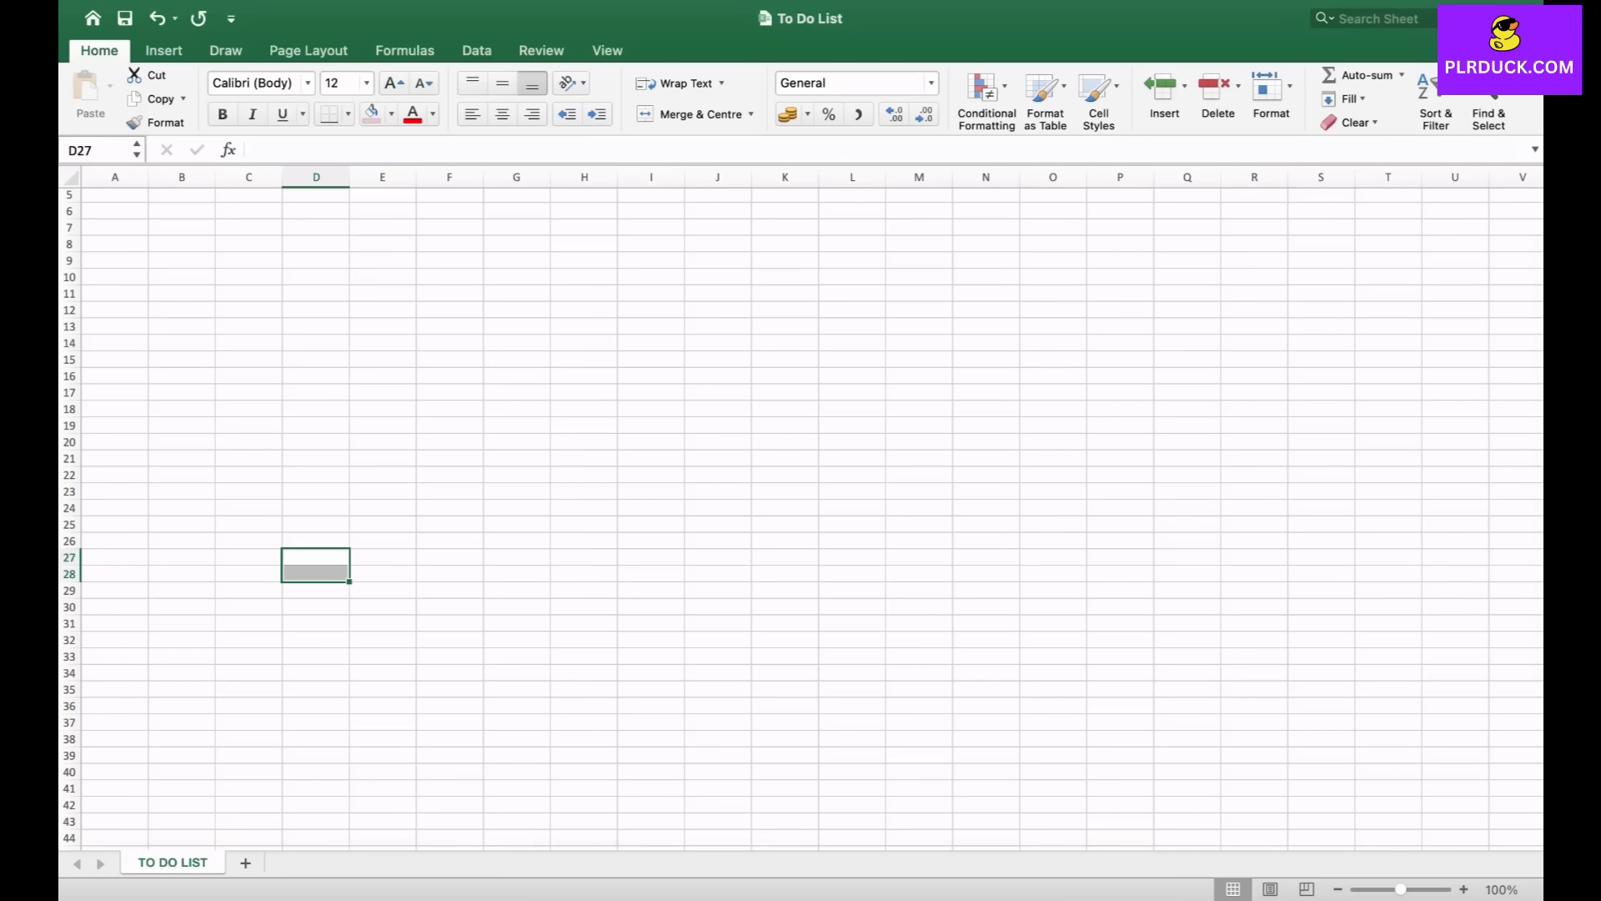
{"action": "left_click", "coordinate": [690, 114]}
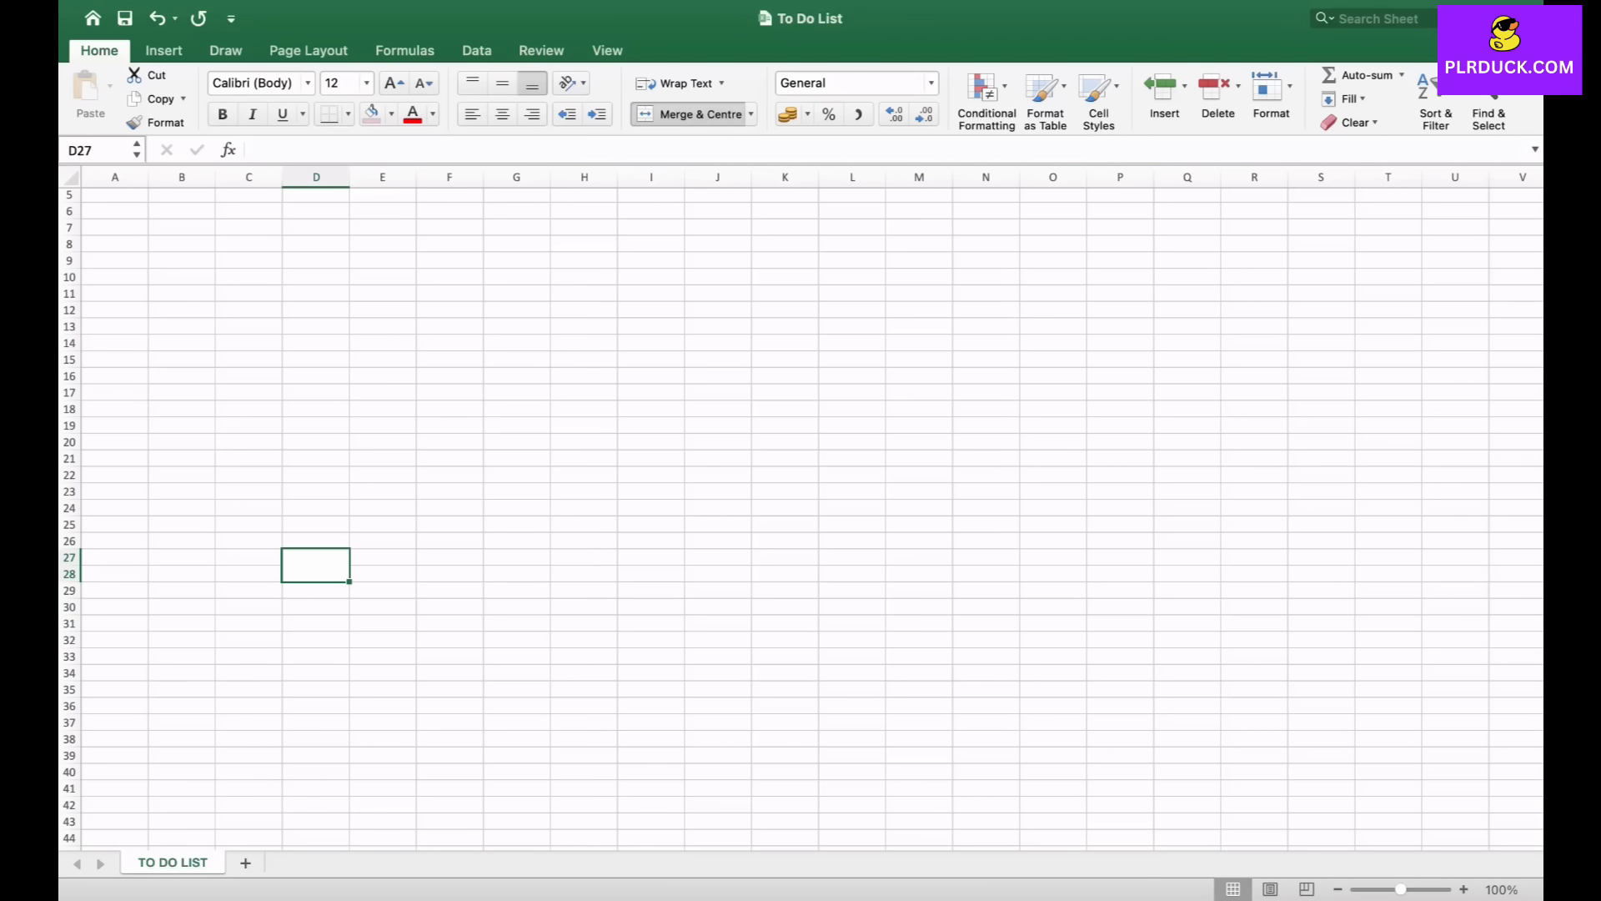
{"action": "type", "text": "TASK"}
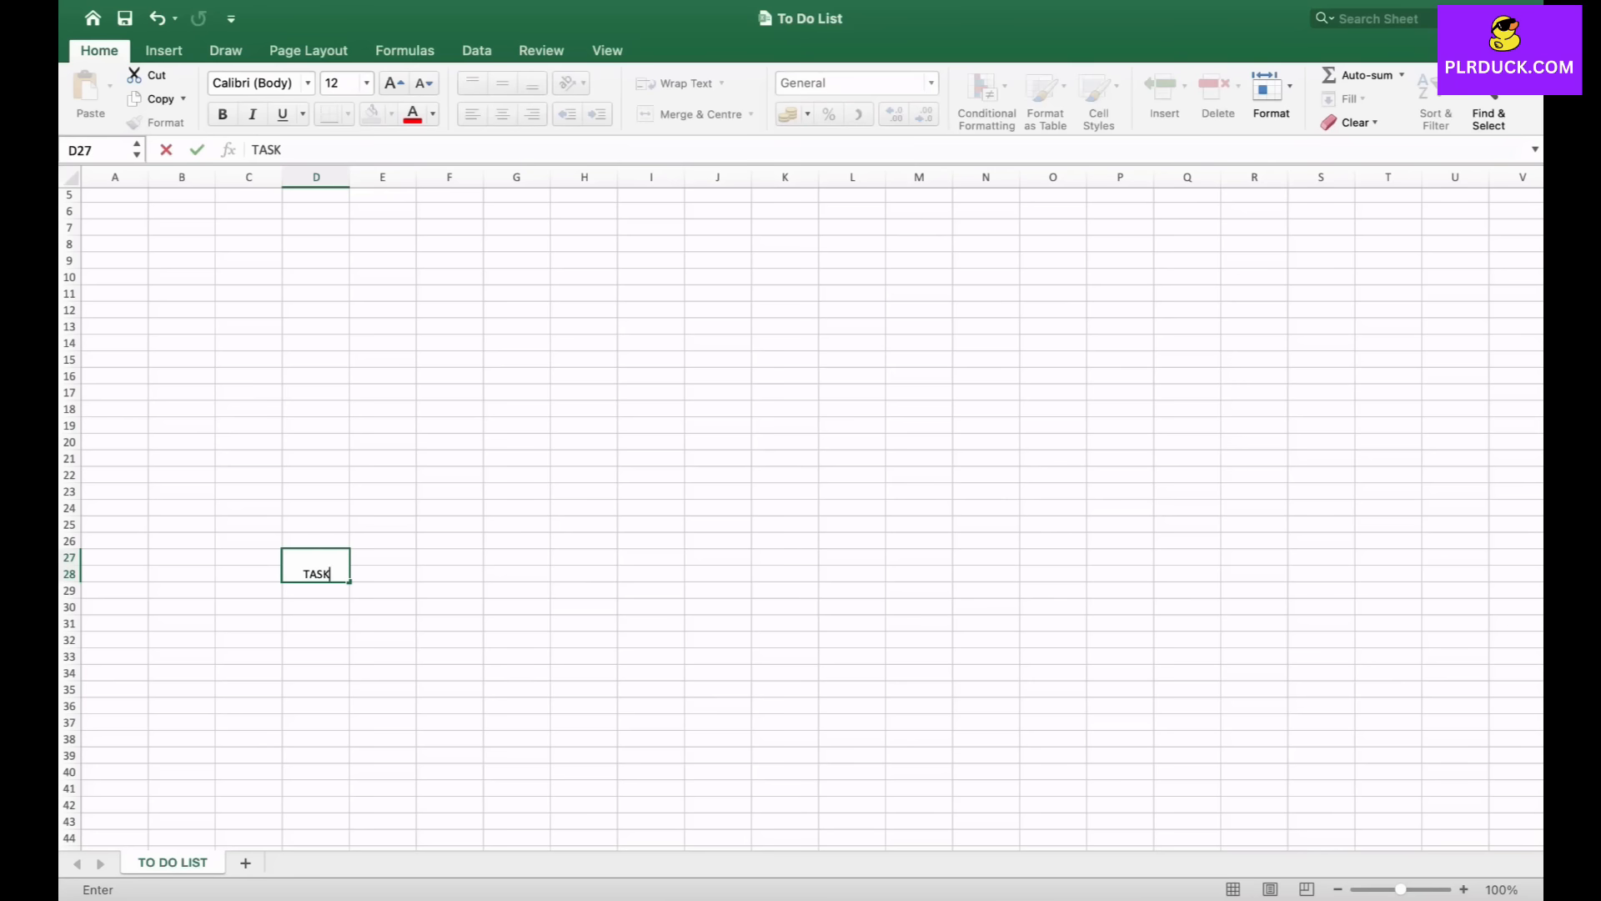
{"action": "key", "text": "Tab"}
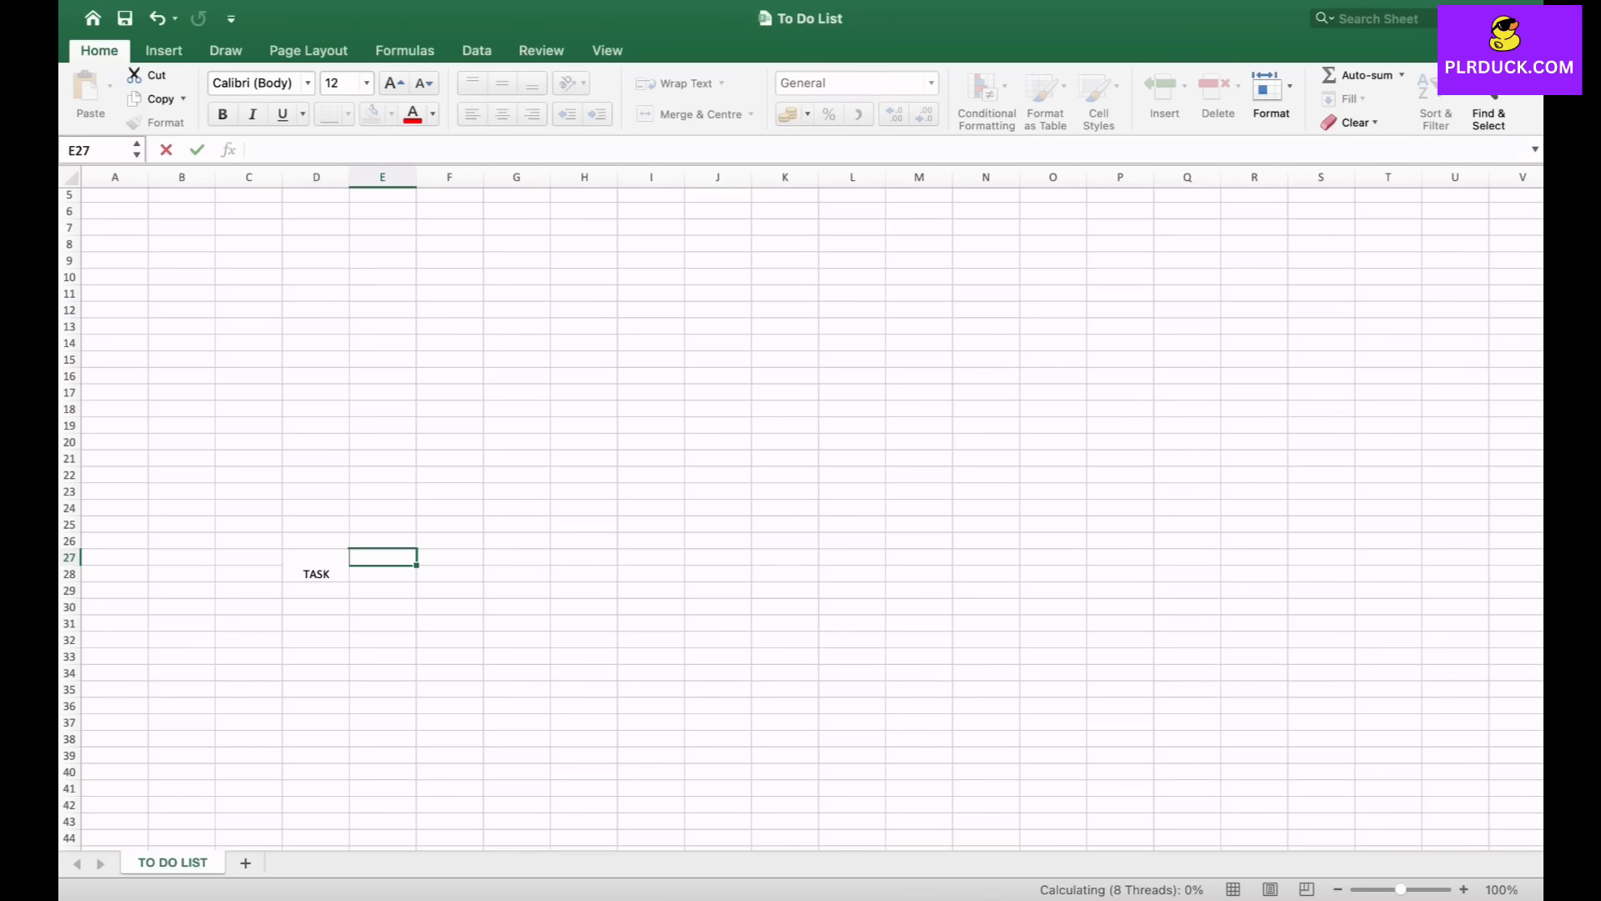
- Enter the headers TAG and START DATE in E27 and F27
{"action": "type", "text": "TAG"}
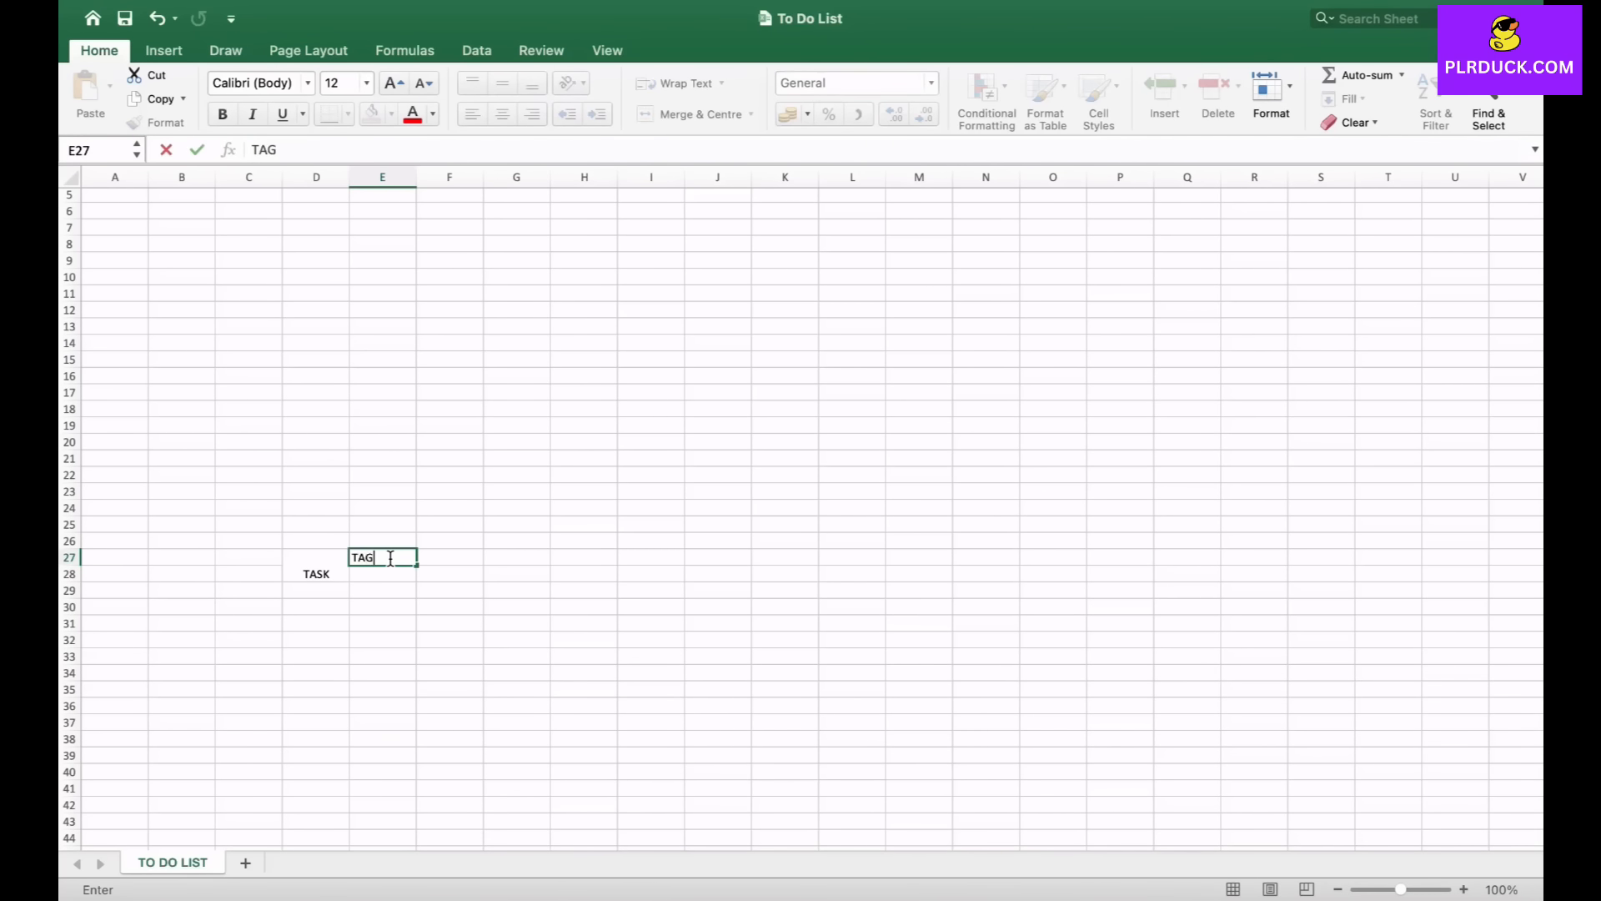
{"action": "key", "text": "Tab"}
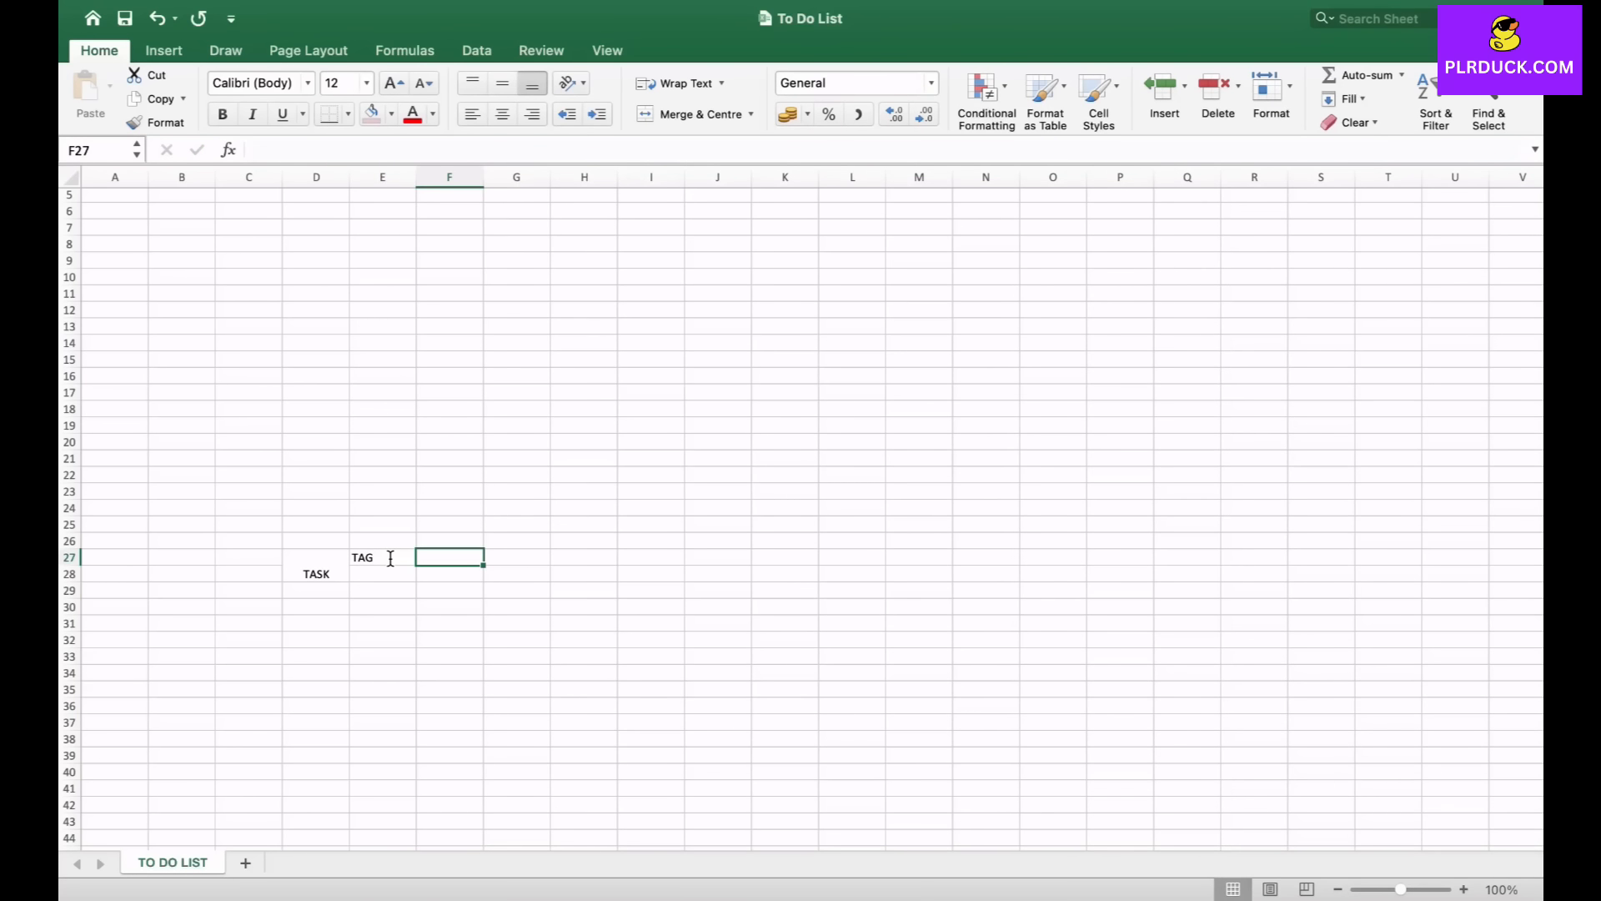
{"action": "type", "text": "START DATE"}
{"action": "key", "text": "Tab"}
- Enter the headers DEADLINE DATE and DATE LEFT FROM TODAY in G27 and H27
{"action": "type", "text": "DEADLINE"}
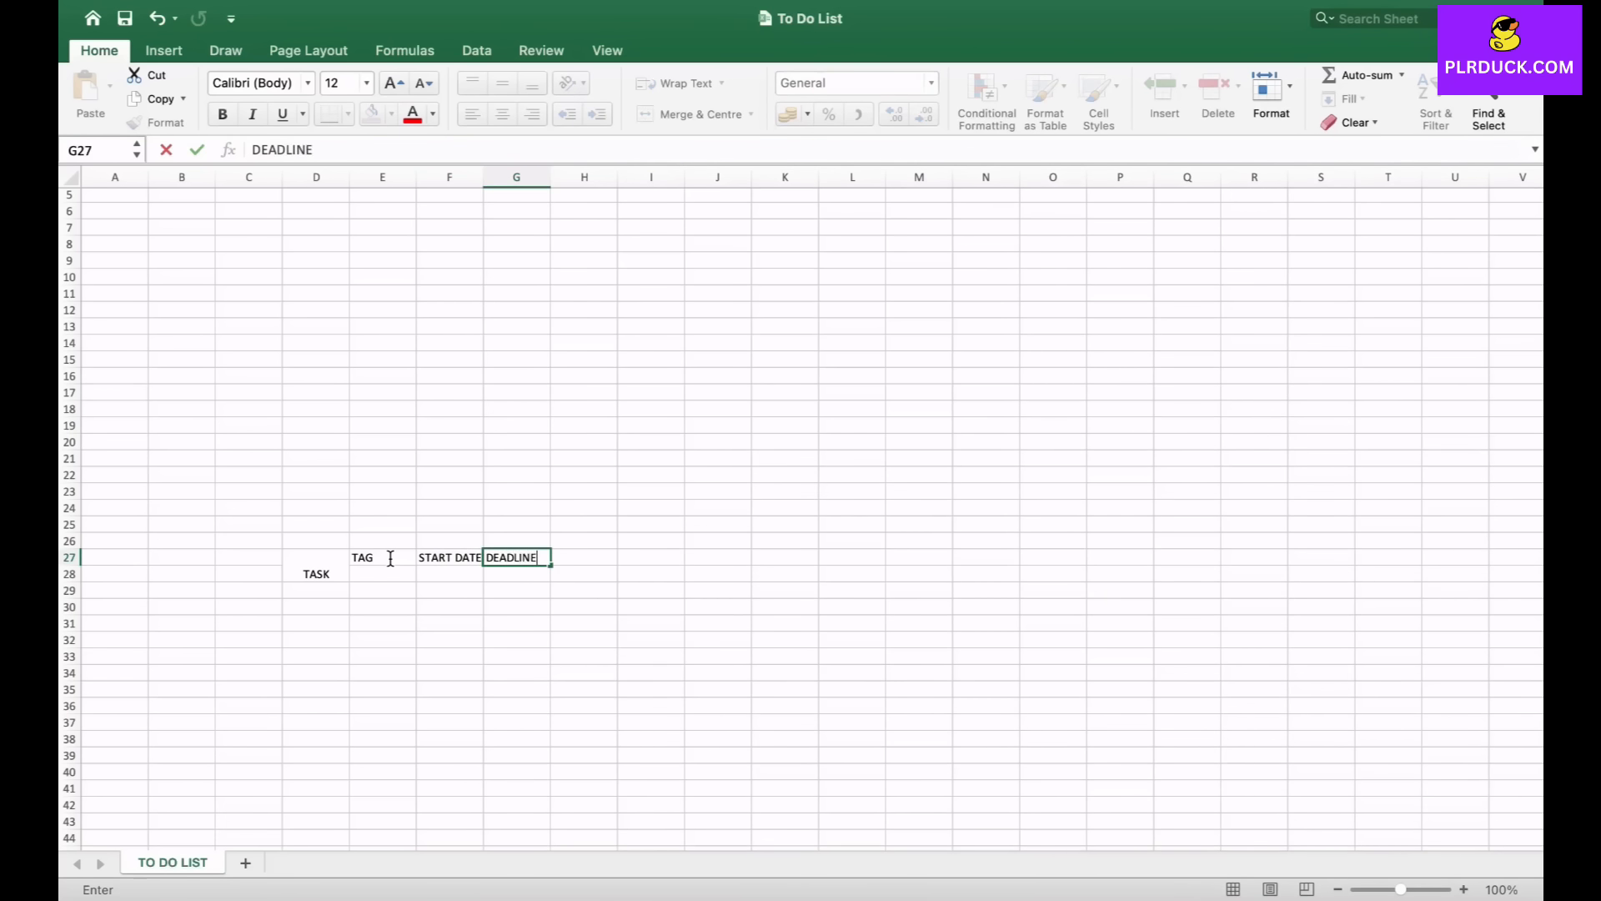
{"action": "type", "text": " DATE"}
{"action": "key", "text": "Tab"}
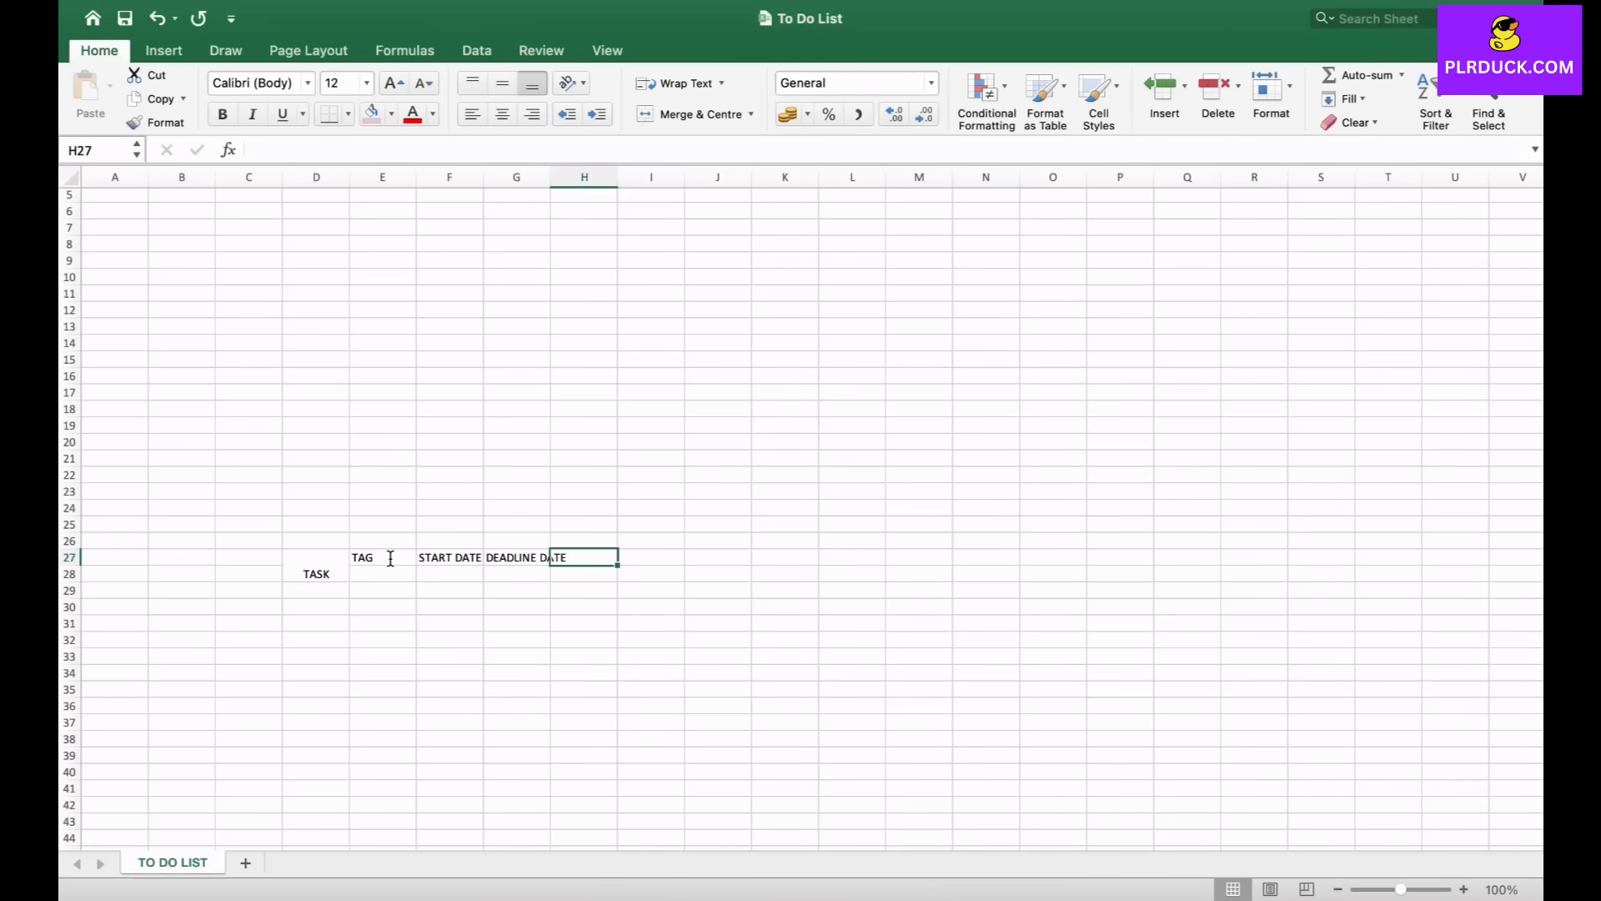
{"action": "type", "text": "DATE "}
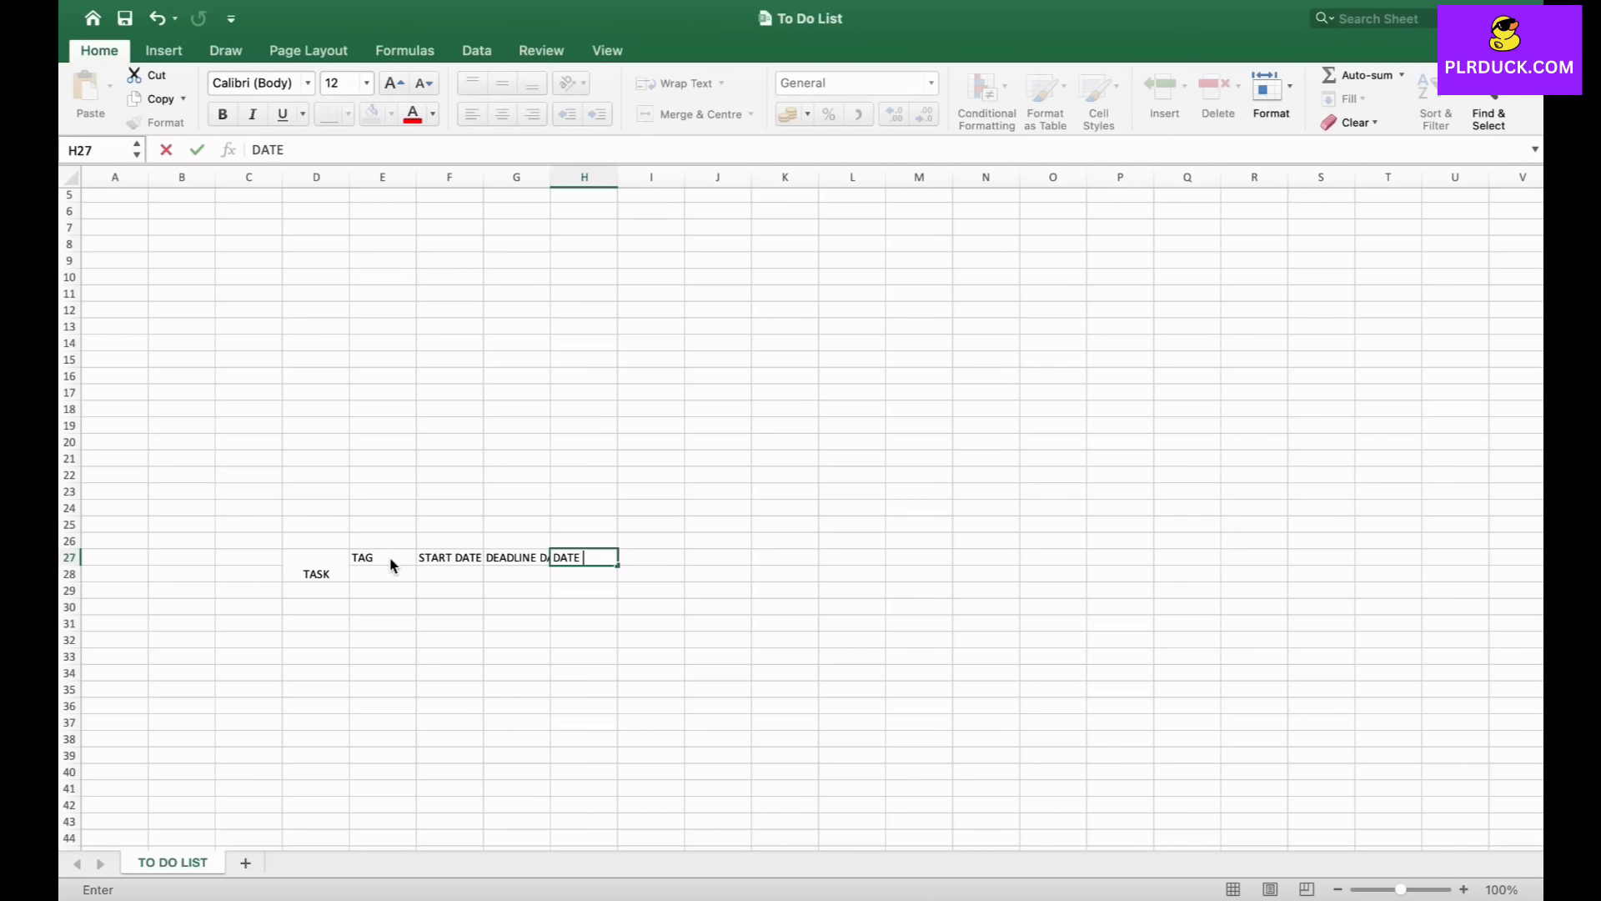
{"action": "type", "text": "LEFT FROM TODAY"}
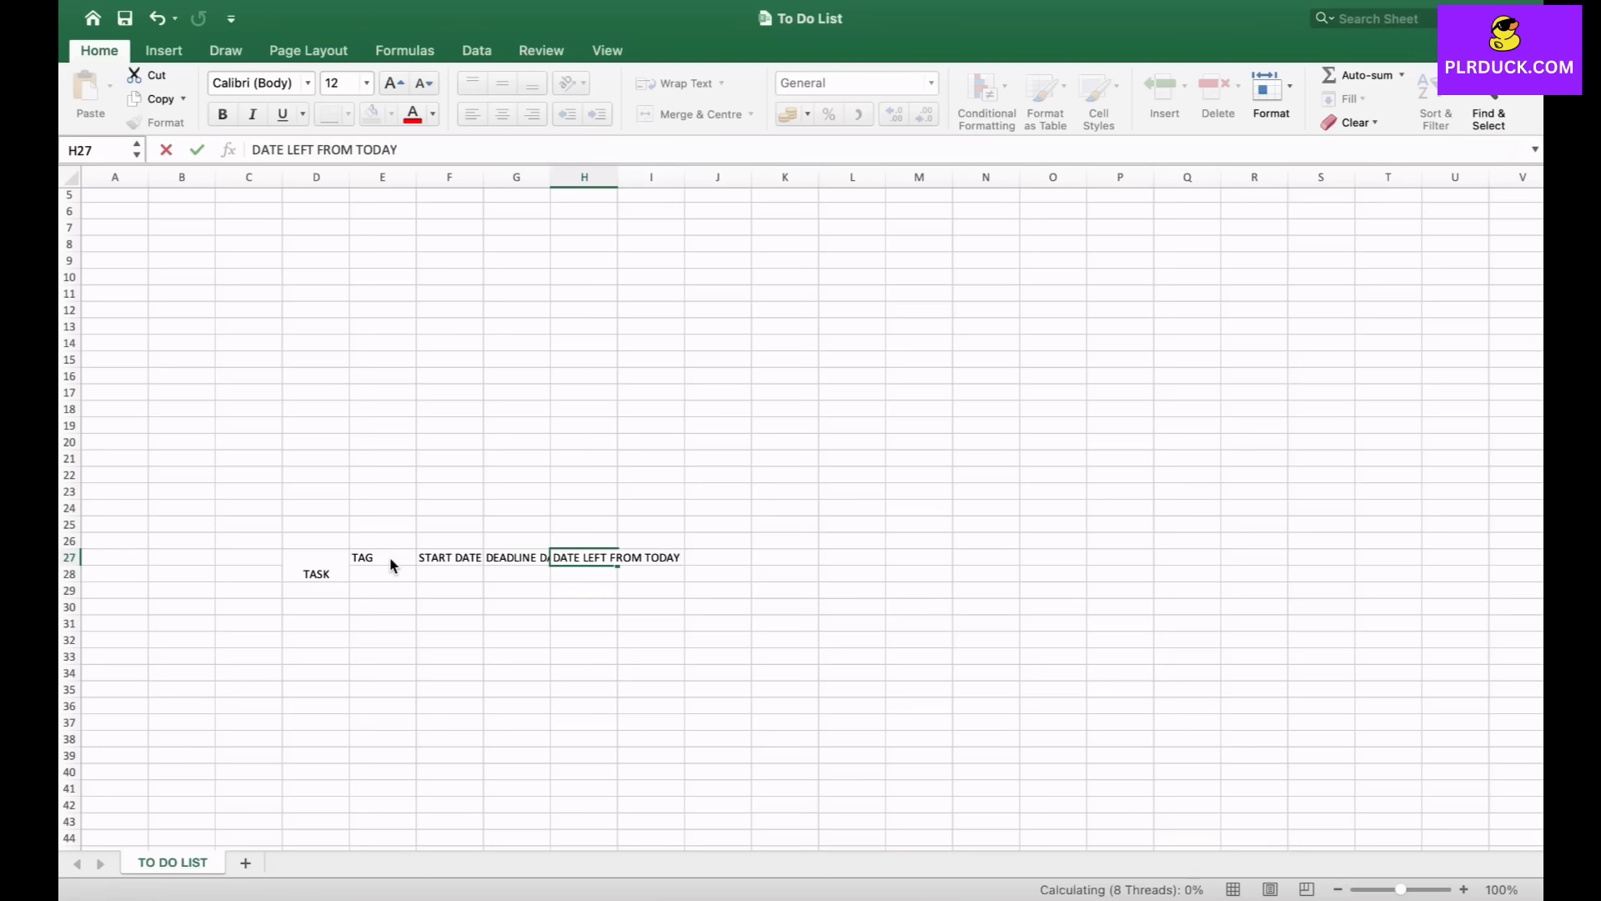
{"action": "key", "text": "Tab"}
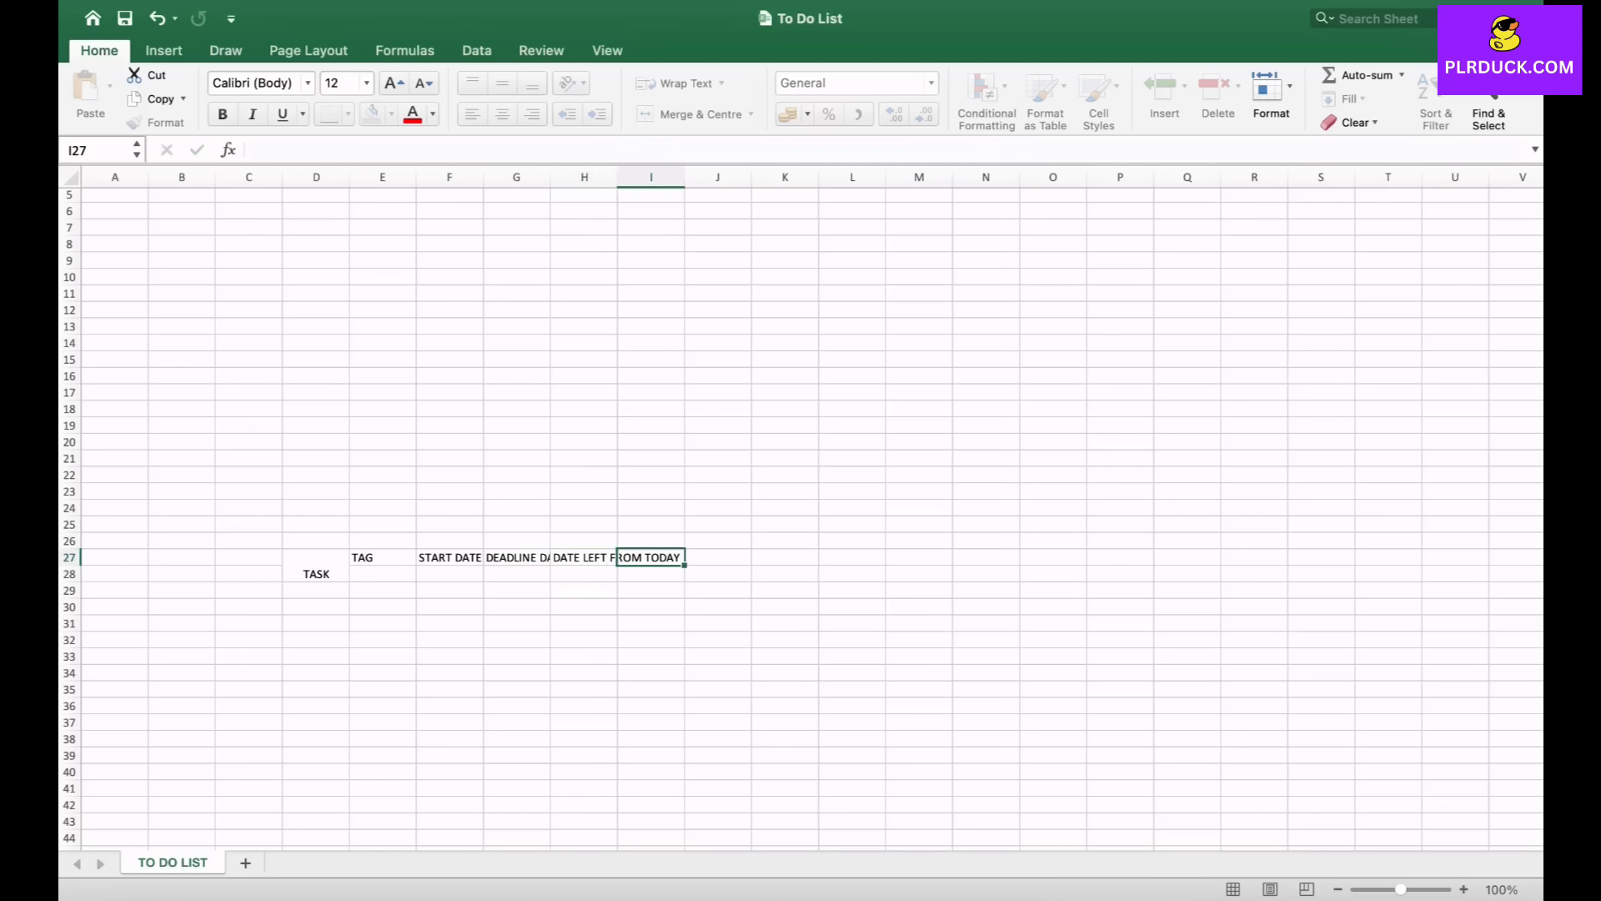
- Enter the headers PRIORITY and STATUS in I27 and J27
{"action": "type", "text": "PRIORITY"}
{"action": "key", "text": "Tab"}
{"action": "type", "text": "STATUS"}
{"action": "key", "text": "Tab"}
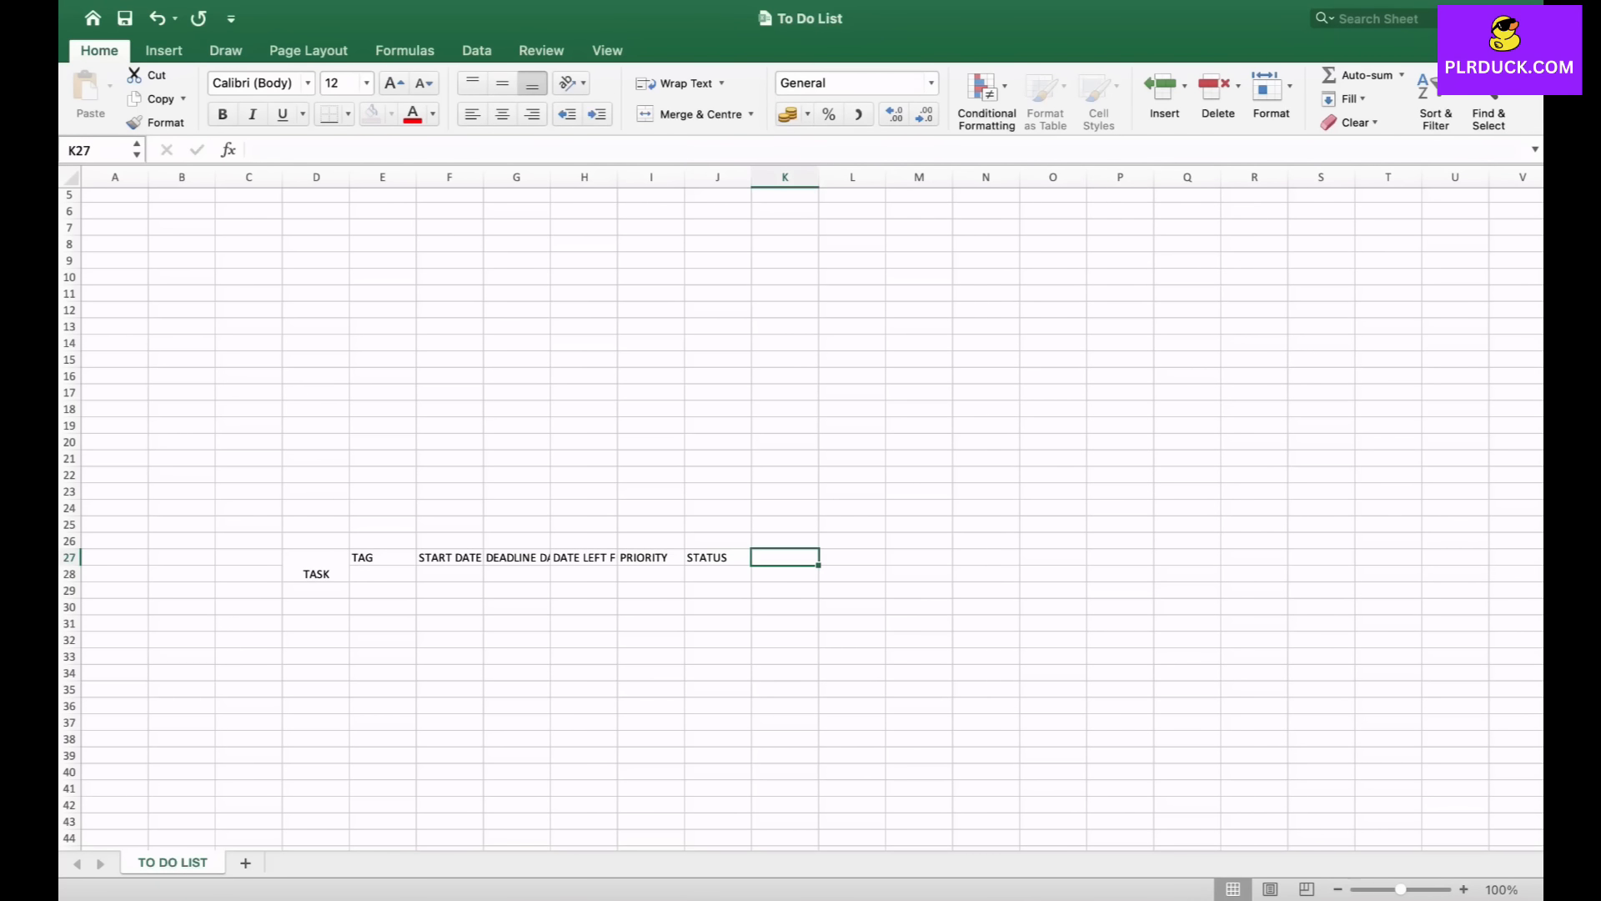
- Enter the headers PERSON IN CHARGE, COMMENTS and OVERDUE STATUS in K27, L27 and M27
{"action": "type", "text": "PERSON IN CHARGE"}
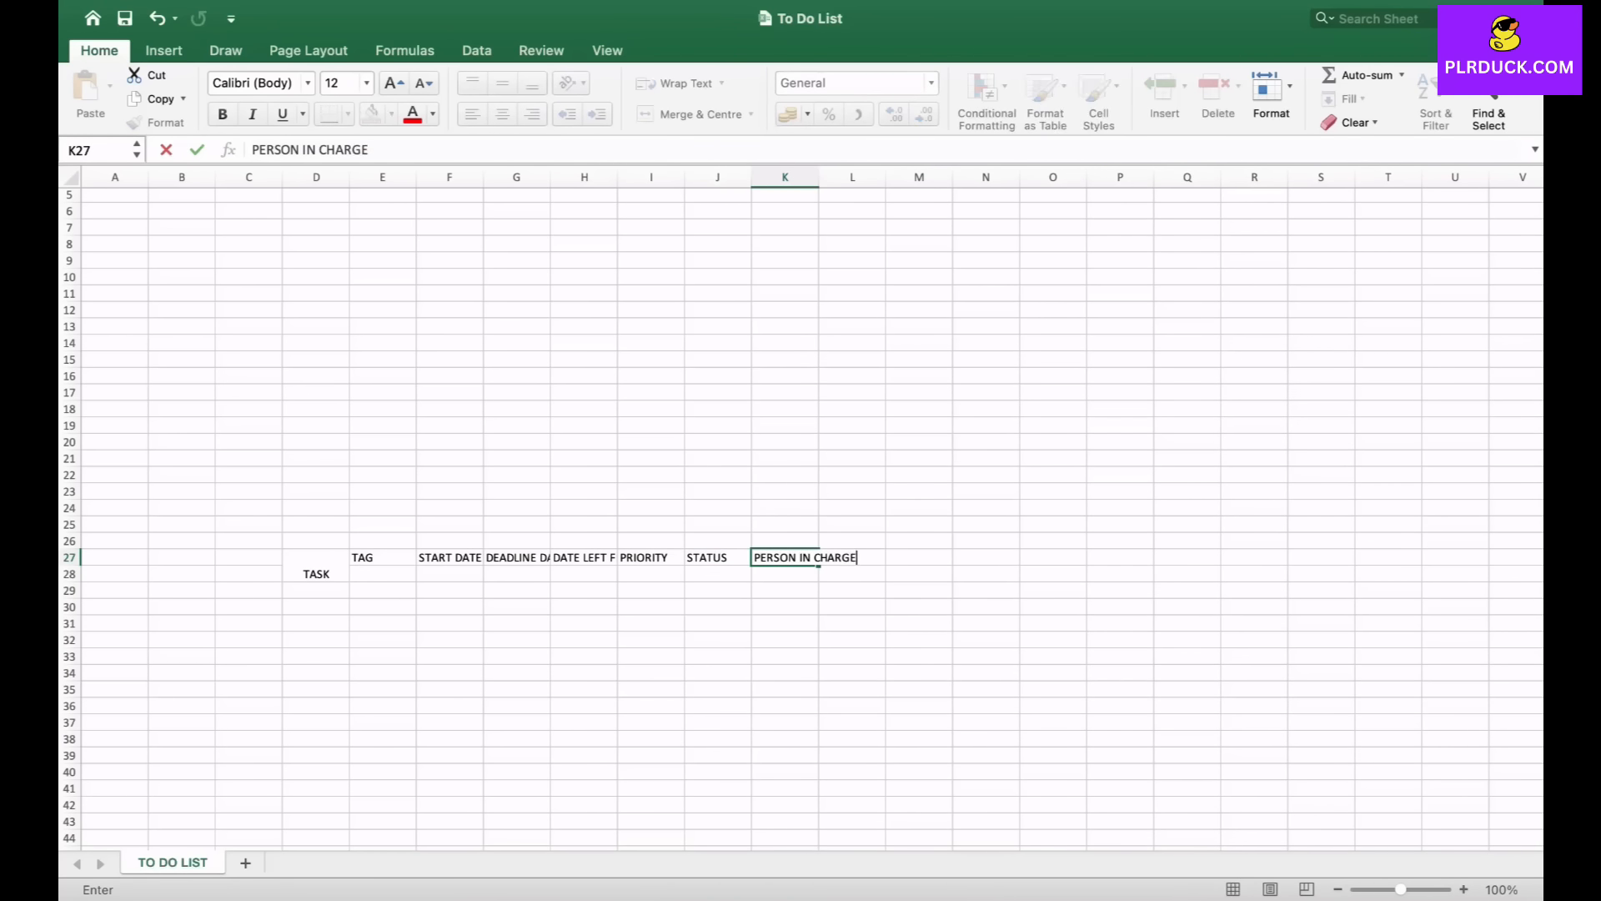
{"action": "key", "text": "Tab"}
{"action": "type", "text": "COMMENTS"}
{"action": "key", "text": "Tab"}
{"action": "type", "text": "OVERDUE"}
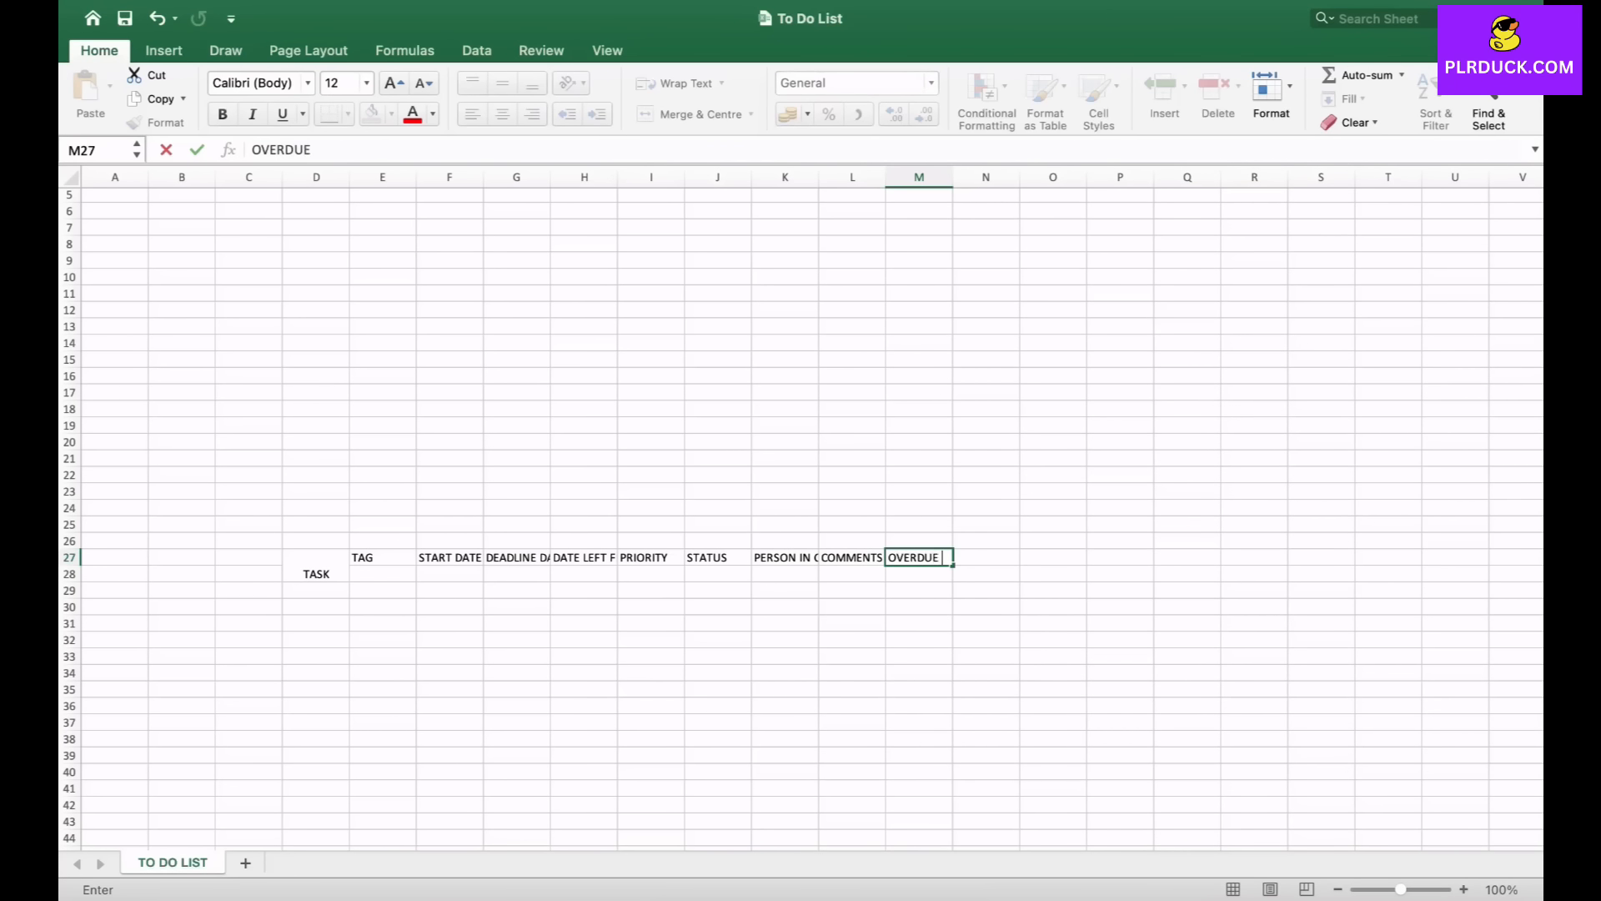
{"action": "type", "text": " STATUS"}
{"action": "left_click", "coordinate": [517, 607]}
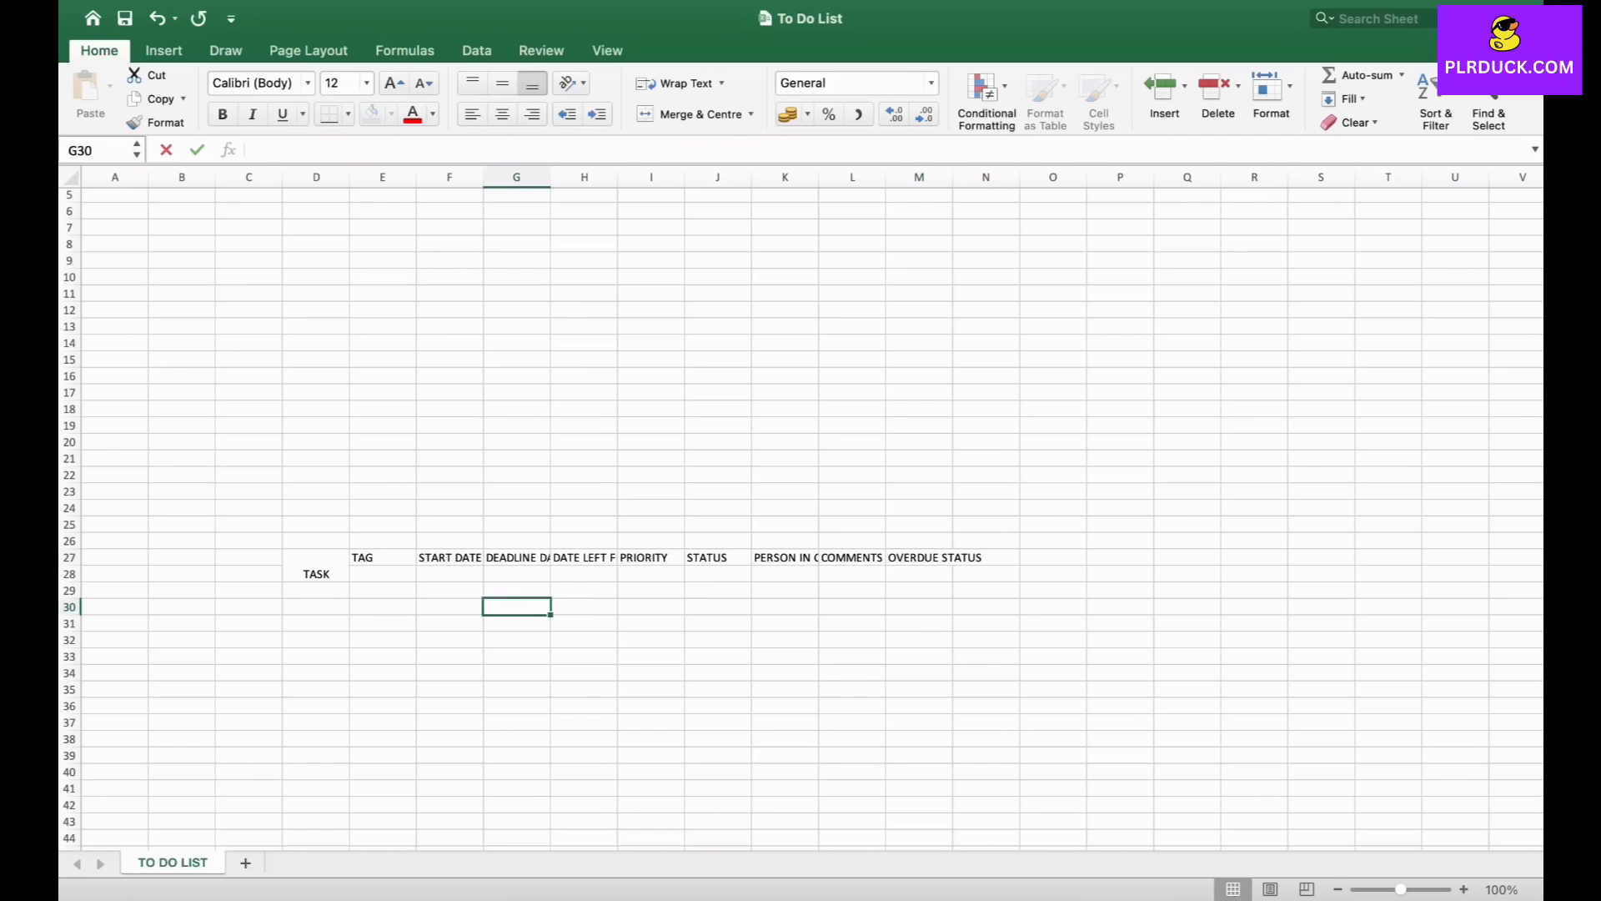
- Merge each header in columns E to M with the cell below it across rows 27 and 28
{"action": "left_click", "coordinate": [383, 558]}
{"action": "left_click", "coordinate": [382, 623]}
{"action": "left_click", "coordinate": [383, 558]}
{"action": "mouse_move", "coordinate": [383, 558]}
{"action": "left_mouse_down"}
{"action": "mouse_move", "coordinate": [383, 574]}
{"action": "mouse_move", "coordinate": [516, 574]}
{"action": "left_mouse_up"}
{"action": "left_click_drag", "start_coordinate": [651, 558], "coordinate": [919, 574]}
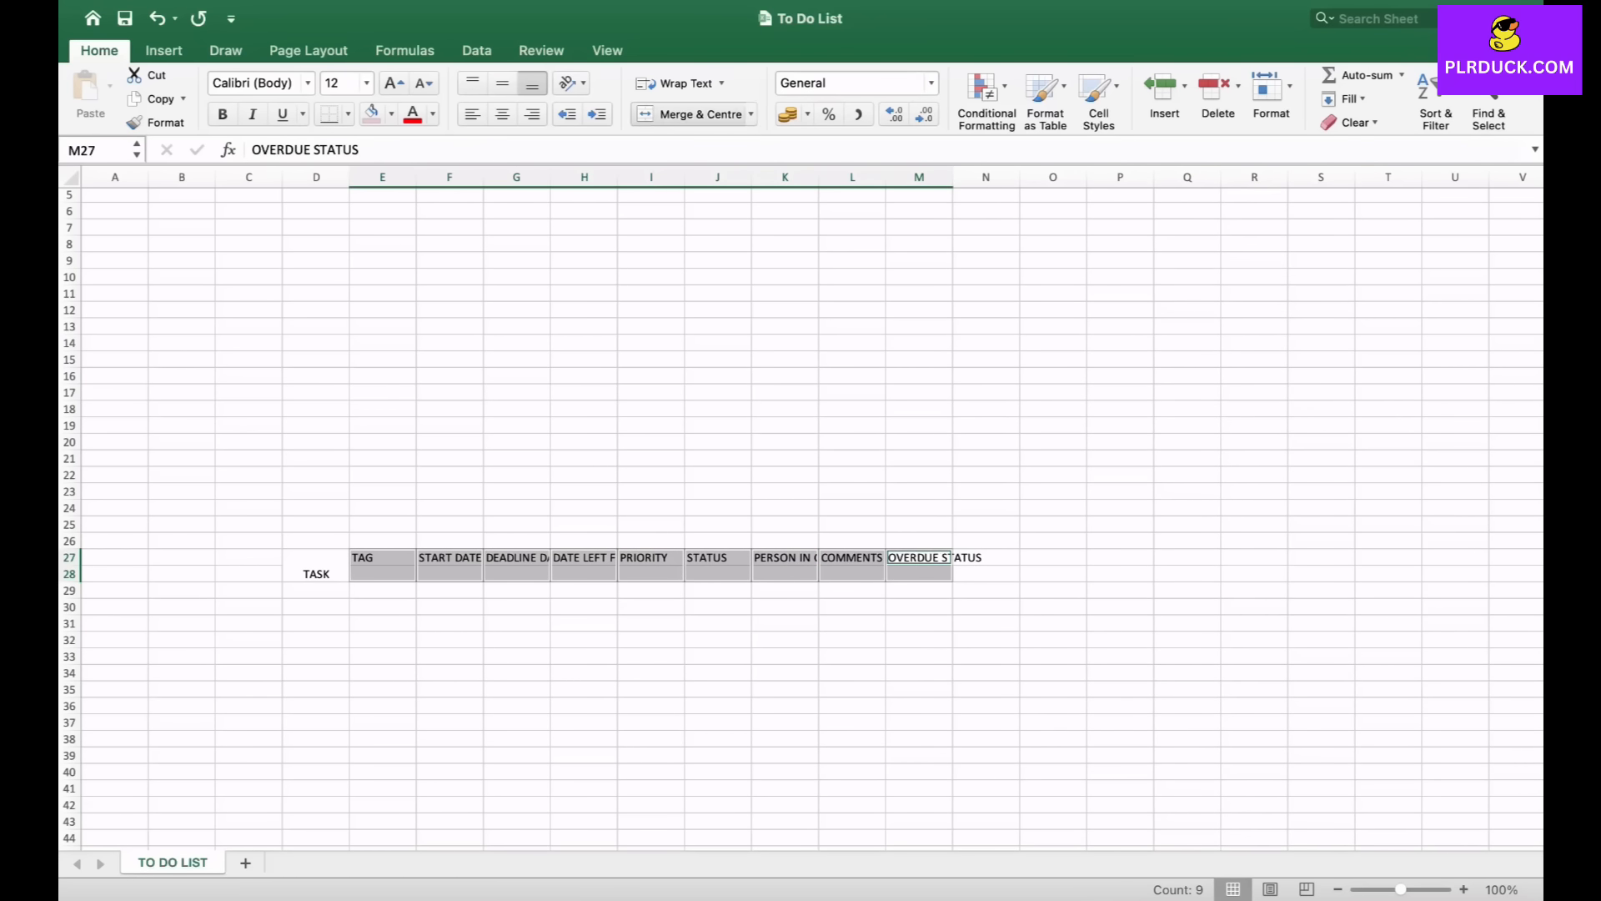
{"action": "left_click", "coordinate": [692, 114]}
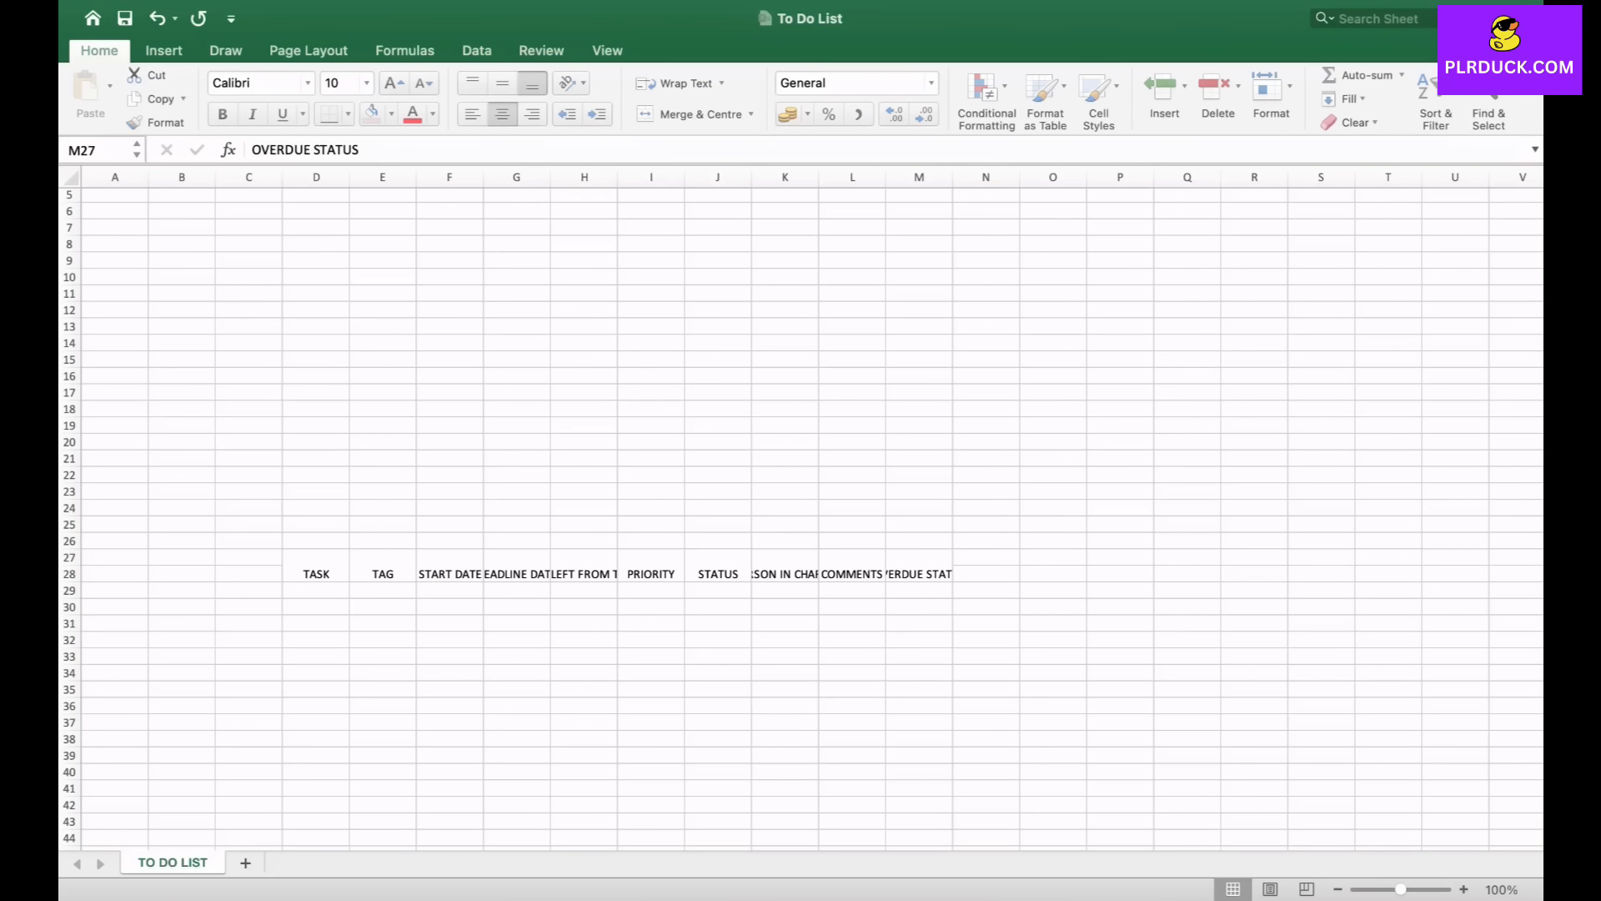
- Fill the header block D27:M28 with light purple and make its text bold at 14 pt
{"action": "left_click", "coordinate": [316, 624]}
{"action": "left_click", "coordinate": [316, 567]}
{"action": "left_click_drag", "start_coordinate": [316, 567], "coordinate": [919, 574]}
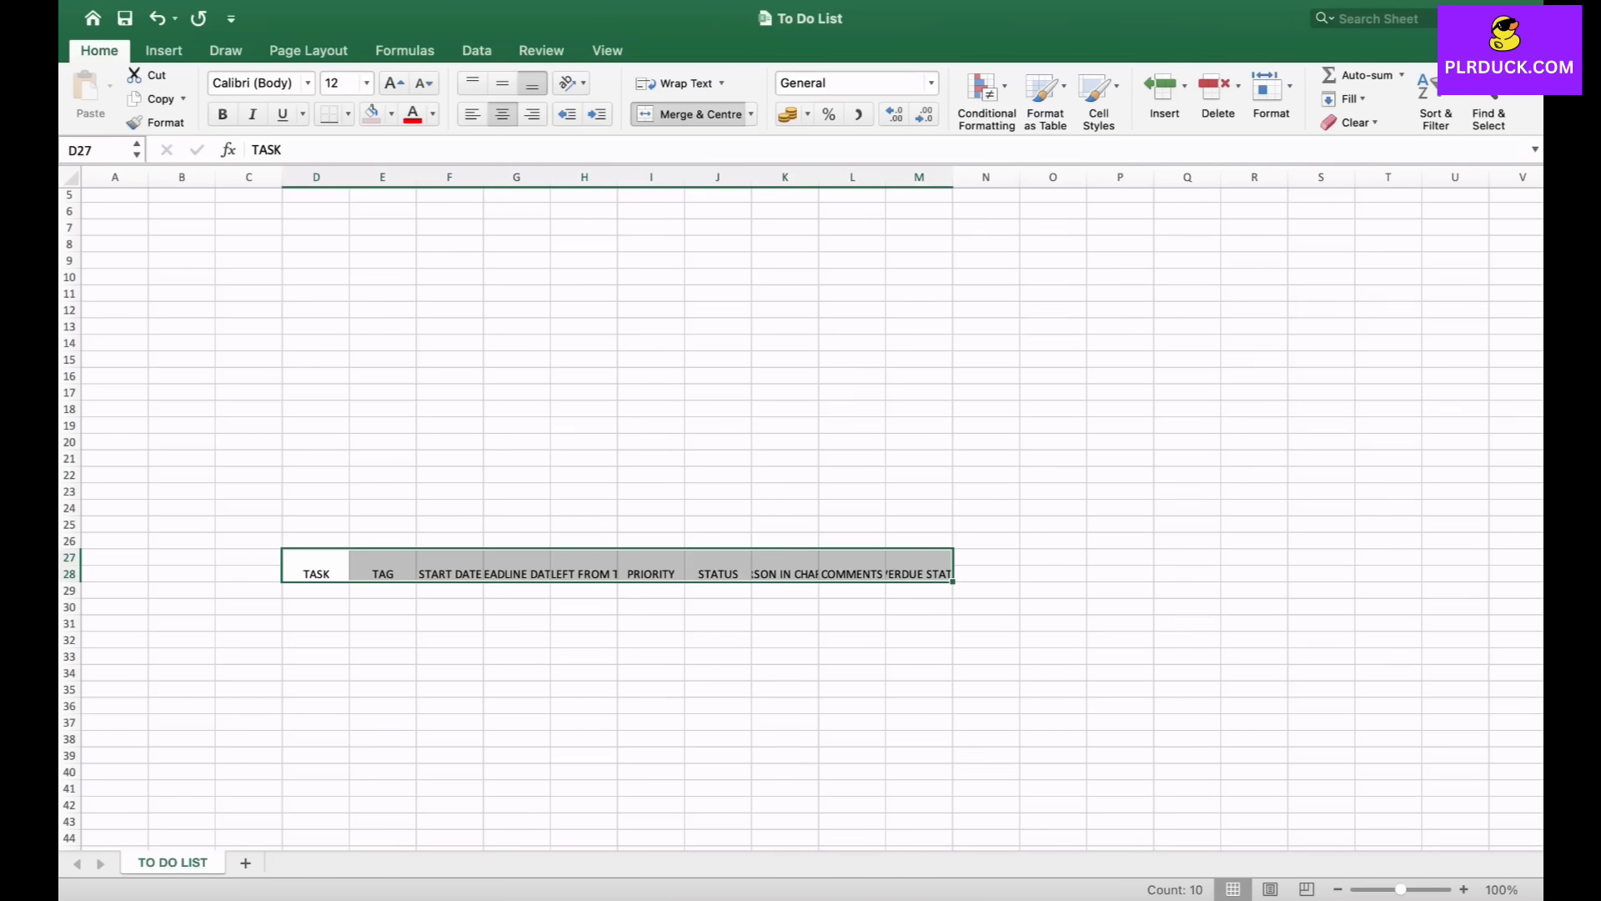
{"action": "left_click", "coordinate": [390, 114]}
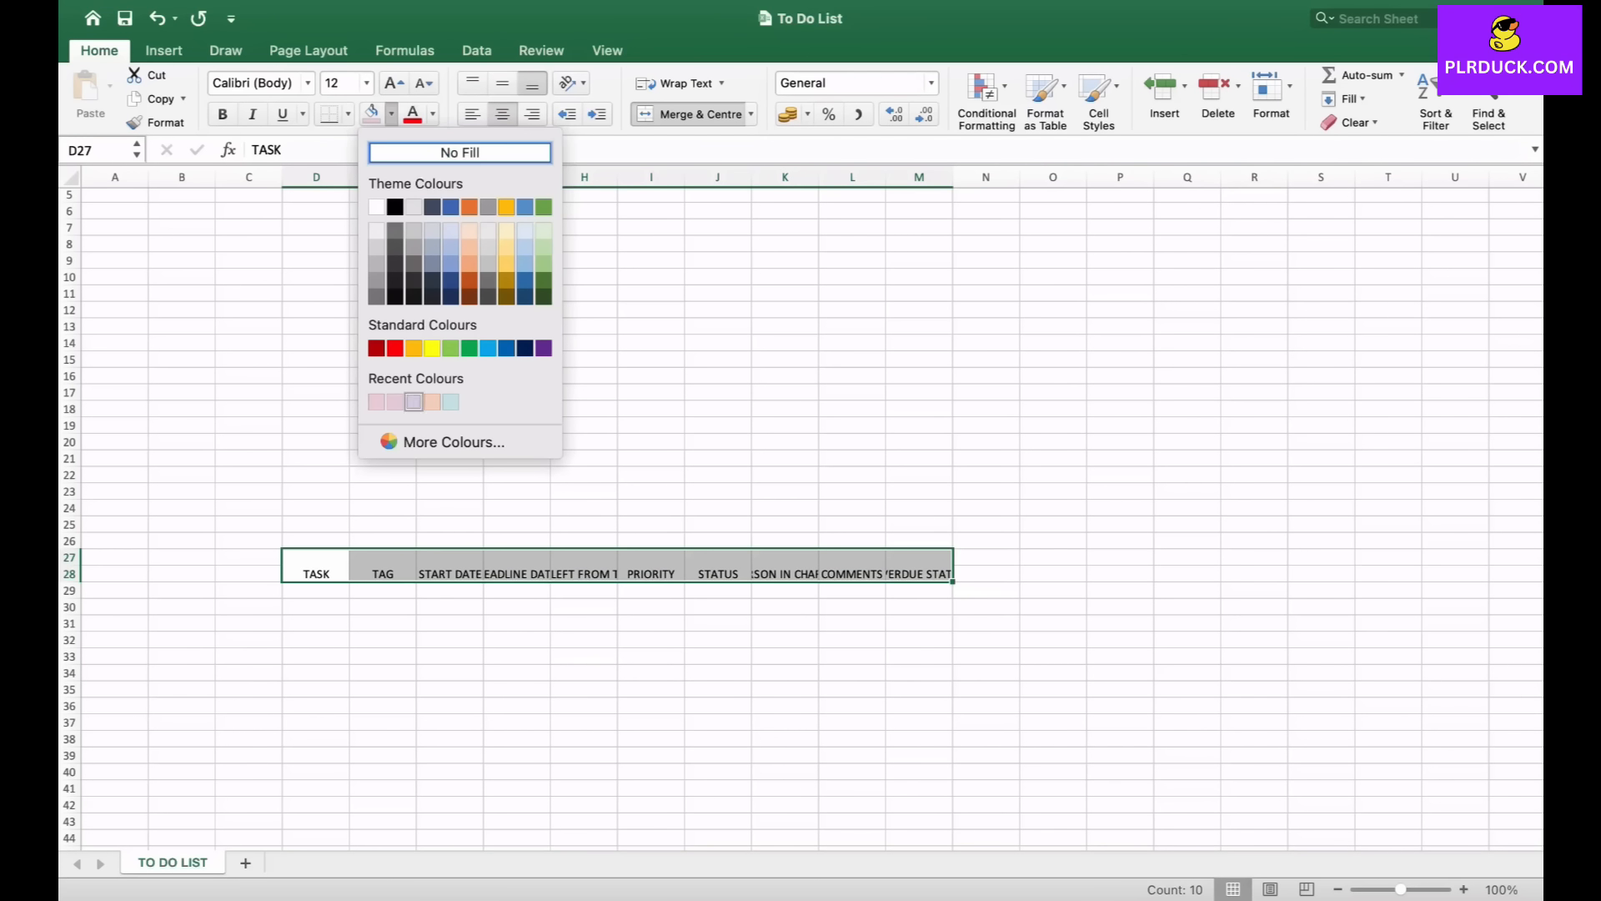
{"action": "left_click", "coordinate": [413, 402]}
{"action": "left_click", "coordinate": [394, 83]}
{"action": "left_click", "coordinate": [223, 114]}
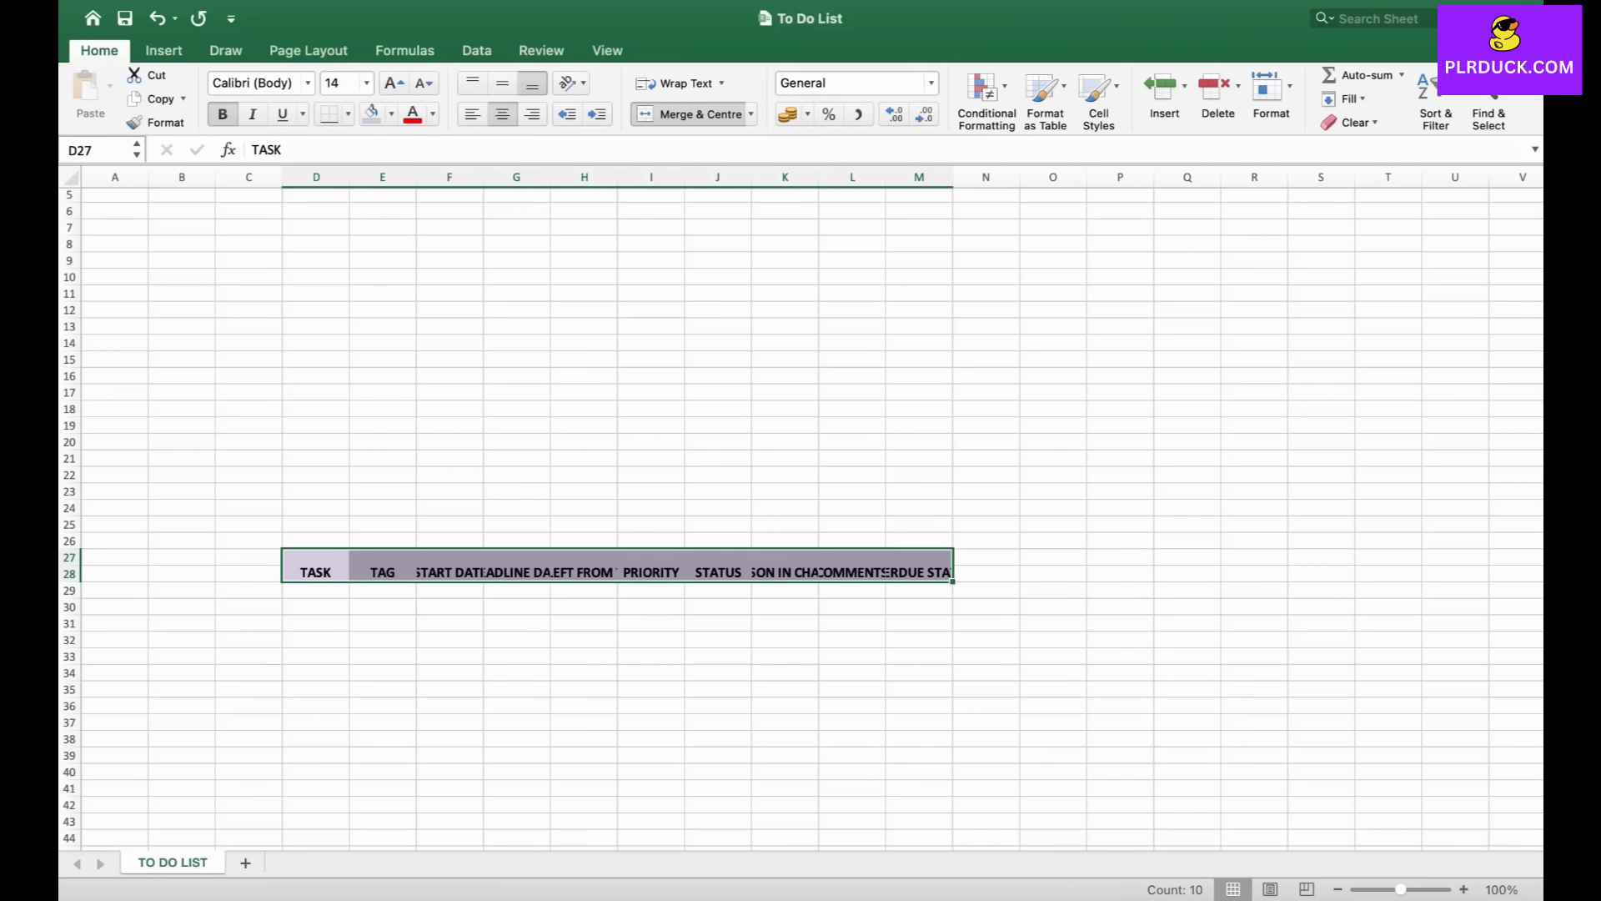
- Widen columns E through M so every header fits
{"action": "left_click_drag", "start_coordinate": [349, 176], "coordinate": [1271, 177]}
{"action": "scroll", "coordinate": [1251, 250], "scroll_direction": "right", "scroll_amount": 5}
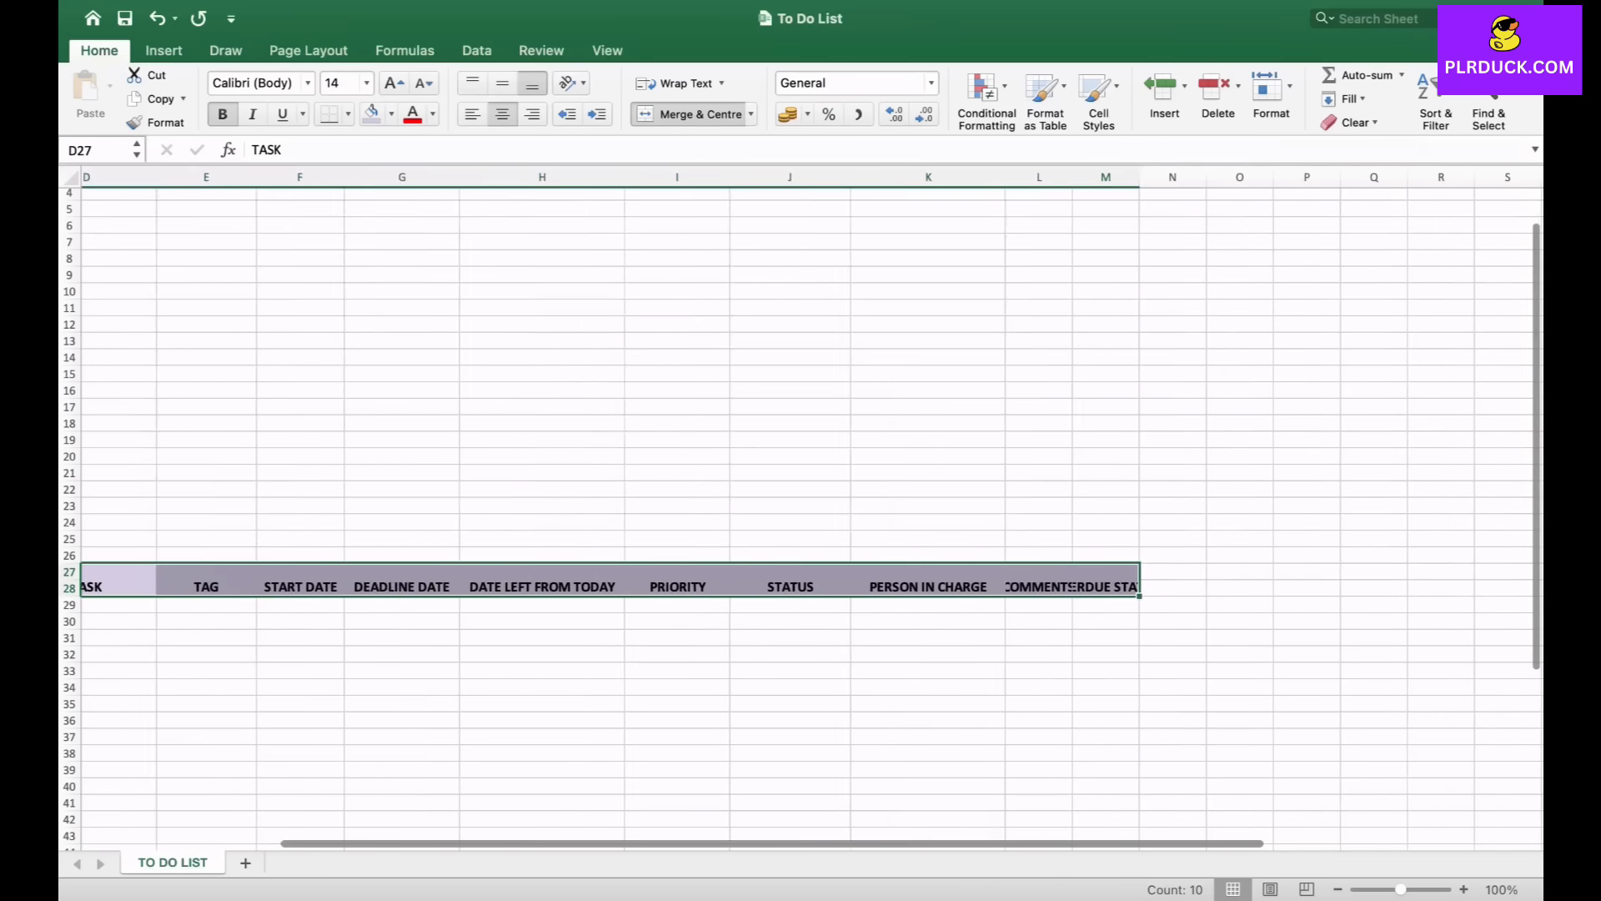
{"action": "left_click_drag", "start_coordinate": [1035, 177], "coordinate": [1312, 176]}
{"action": "scroll", "coordinate": [801, 501], "scroll_direction": "left", "scroll_amount": 5}
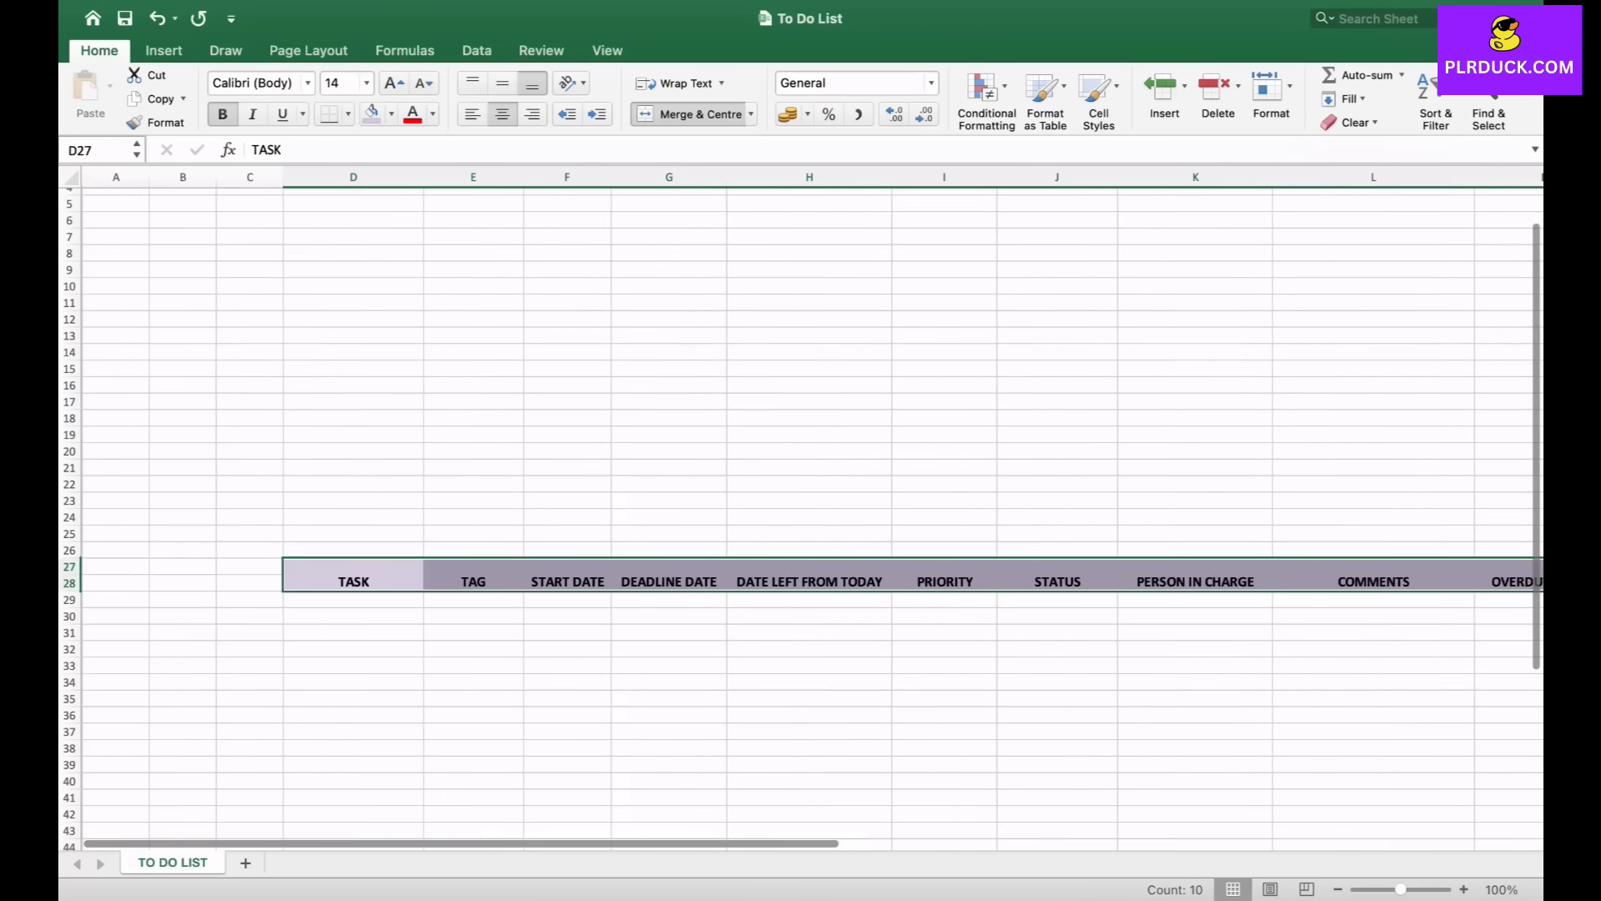
- Enter the first task SEND AN EMAIL TO MANAGER in D29
{"action": "left_click", "coordinate": [352, 617]}
{"action": "left_click", "coordinate": [352, 600]}
{"action": "scroll", "coordinate": [800, 501], "scroll_direction": "right", "scroll_amount": 1}
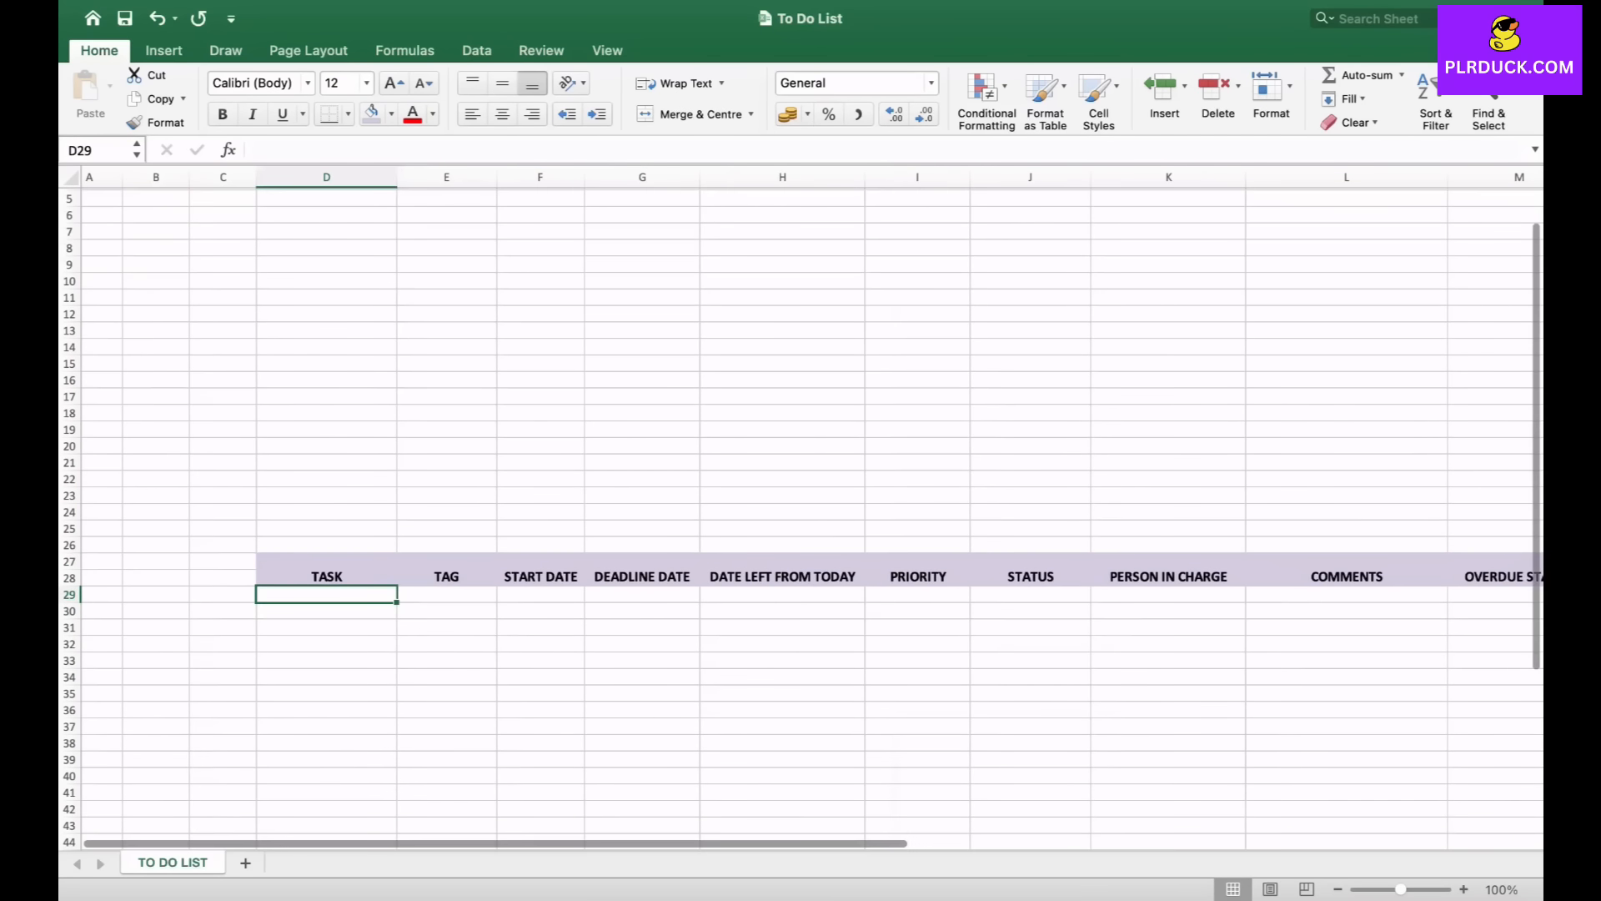
{"action": "scroll", "coordinate": [800, 500], "scroll_direction": "right", "scroll_amount": 3}
{"action": "scroll", "coordinate": [800, 501], "scroll_direction": "down", "scroll_amount": 3}
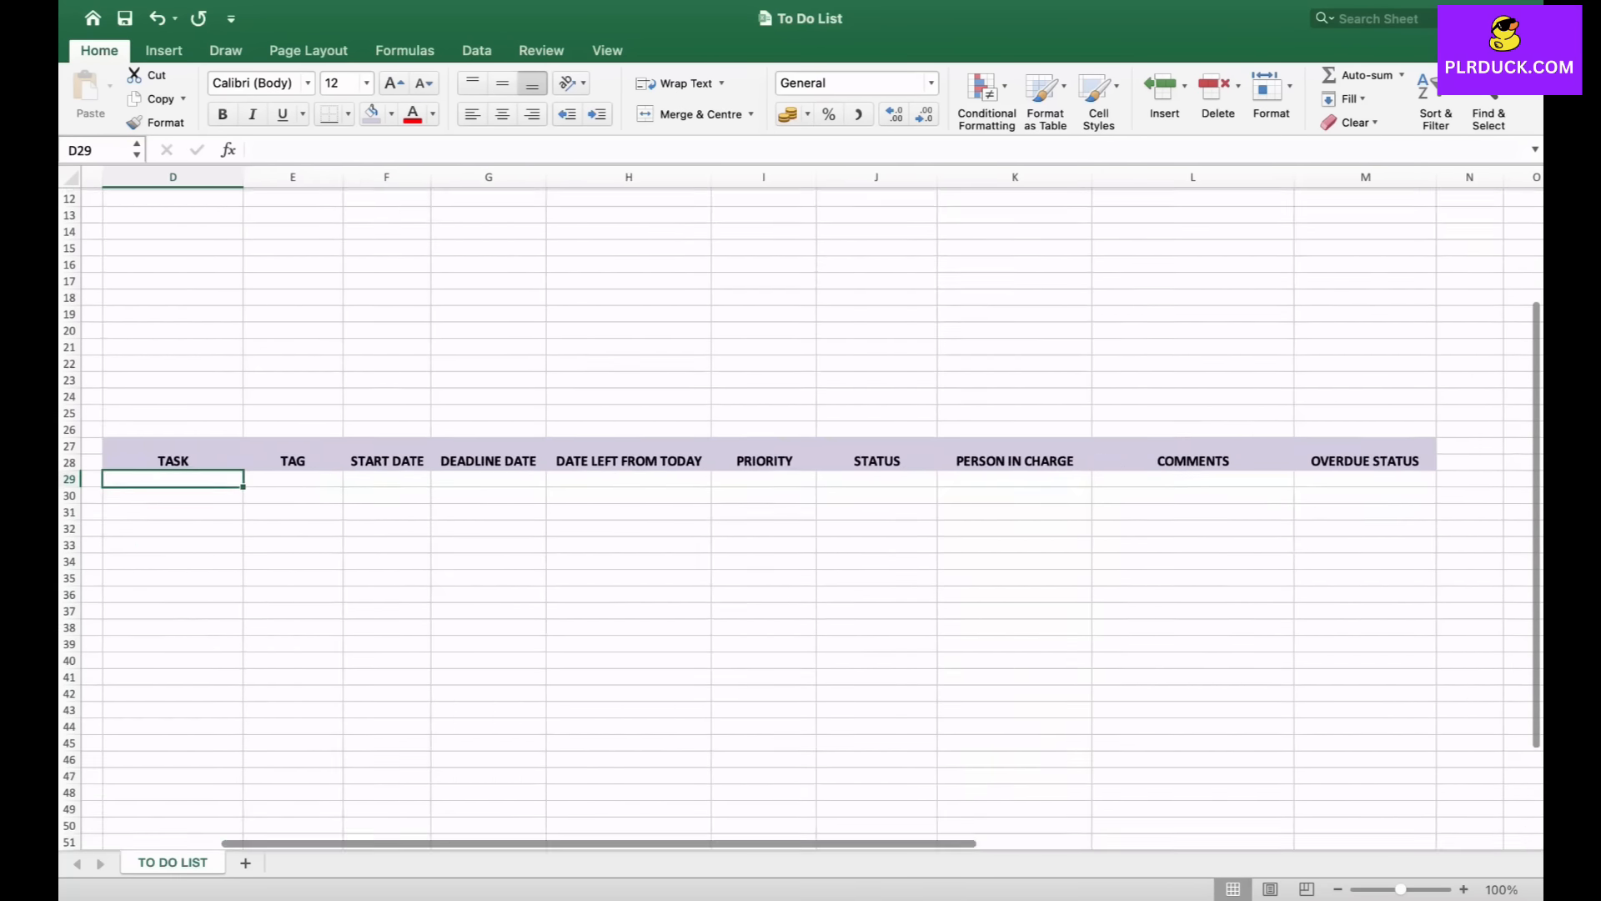
{"action": "scroll", "coordinate": [801, 501], "scroll_direction": "up", "scroll_amount": 3}
{"action": "scroll", "coordinate": [801, 500], "scroll_direction": "left", "scroll_amount": 1}
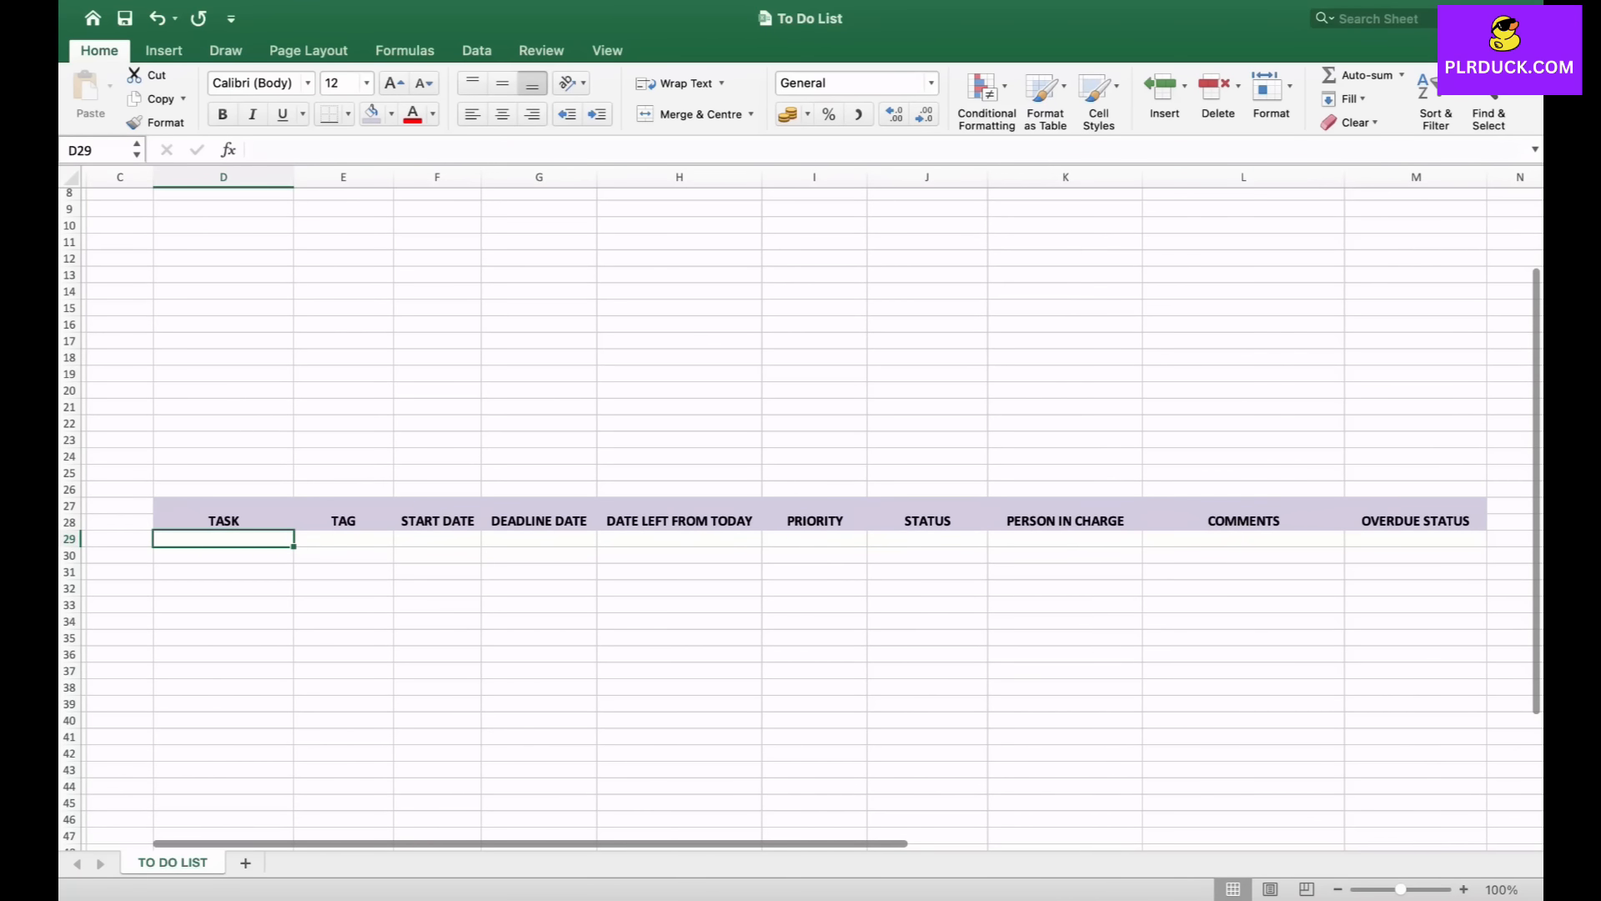
{"action": "scroll", "coordinate": [800, 501], "scroll_direction": "left", "scroll_amount": 2}
{"action": "scroll", "coordinate": [801, 501], "scroll_direction": "up", "scroll_amount": 3}
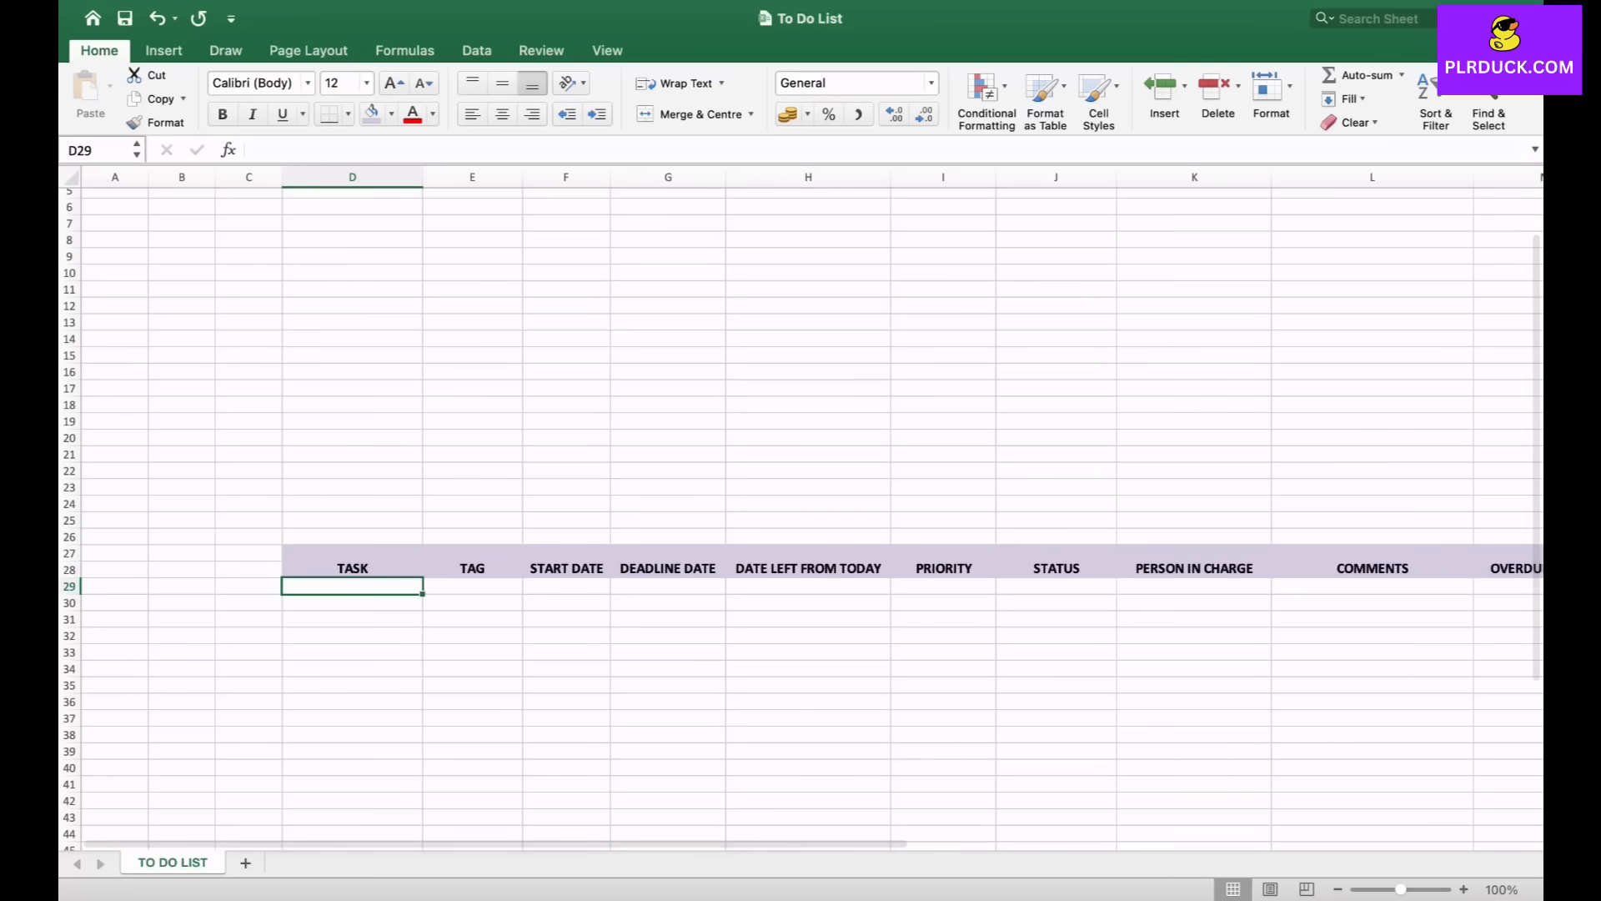
{"action": "type", "text": "SEND A"}
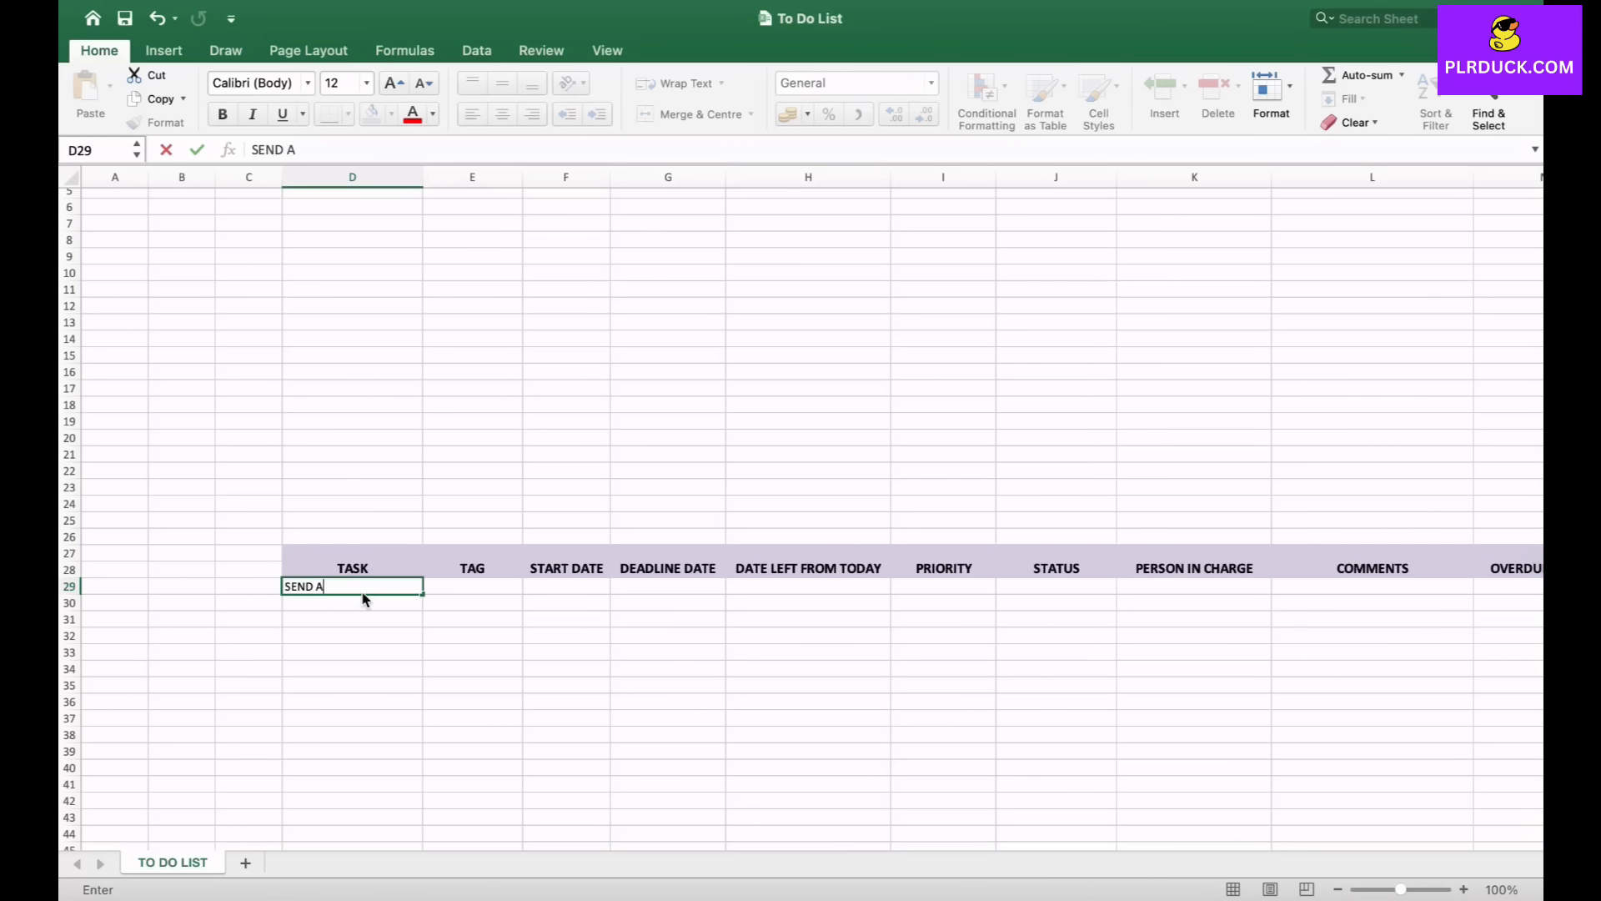
{"action": "type", "text": "N EMAIL TO MANAGER"}
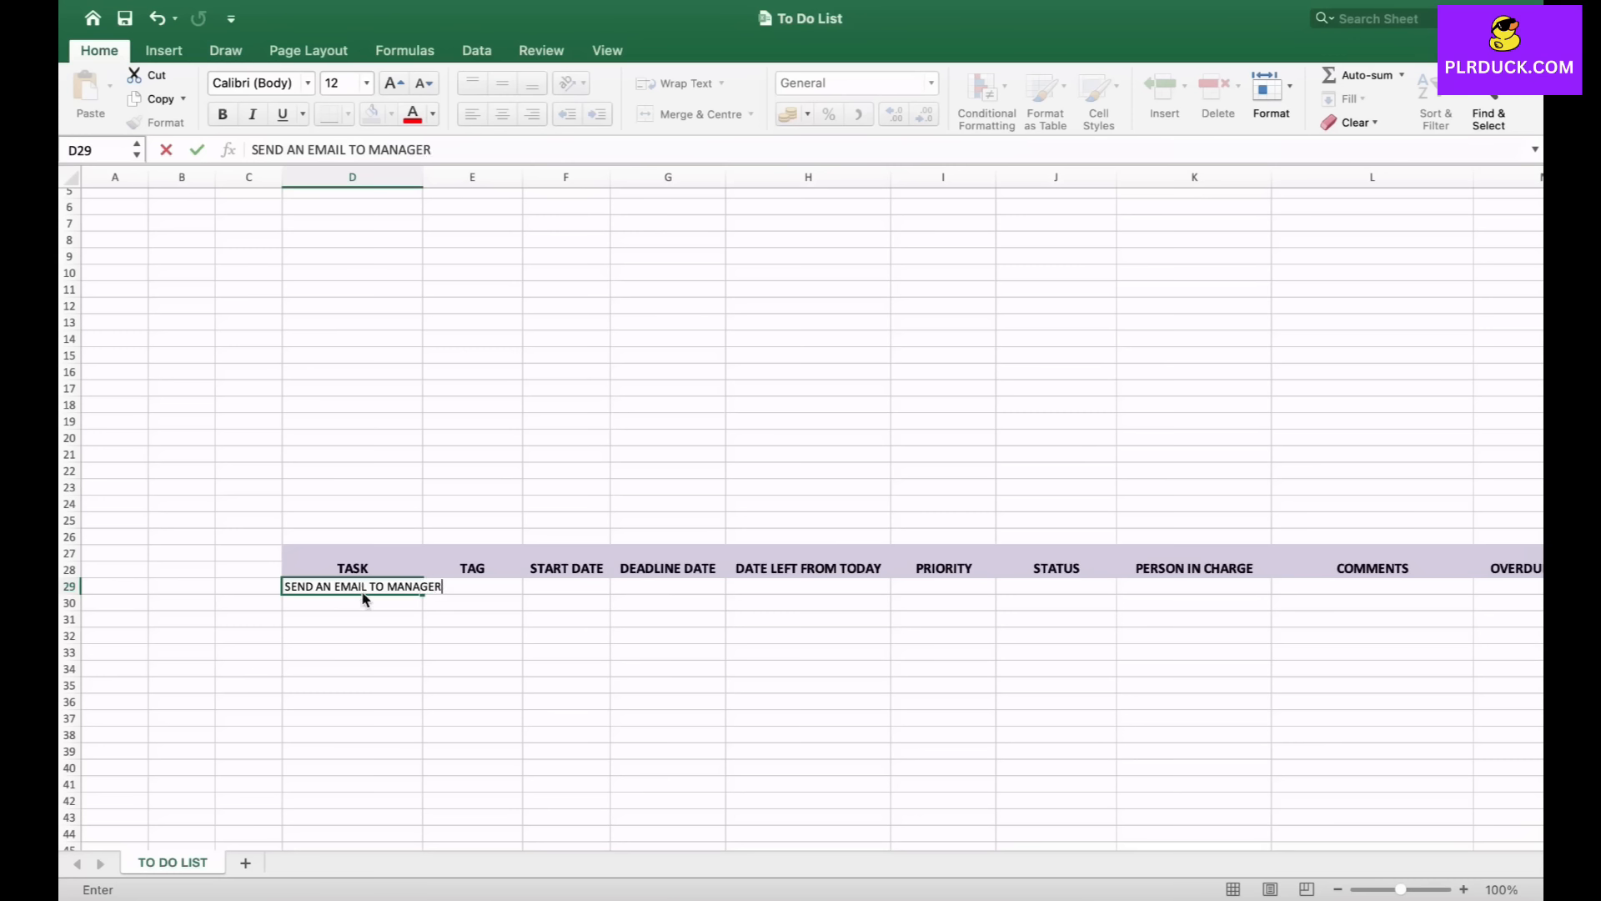
{"action": "key", "text": "Return"}
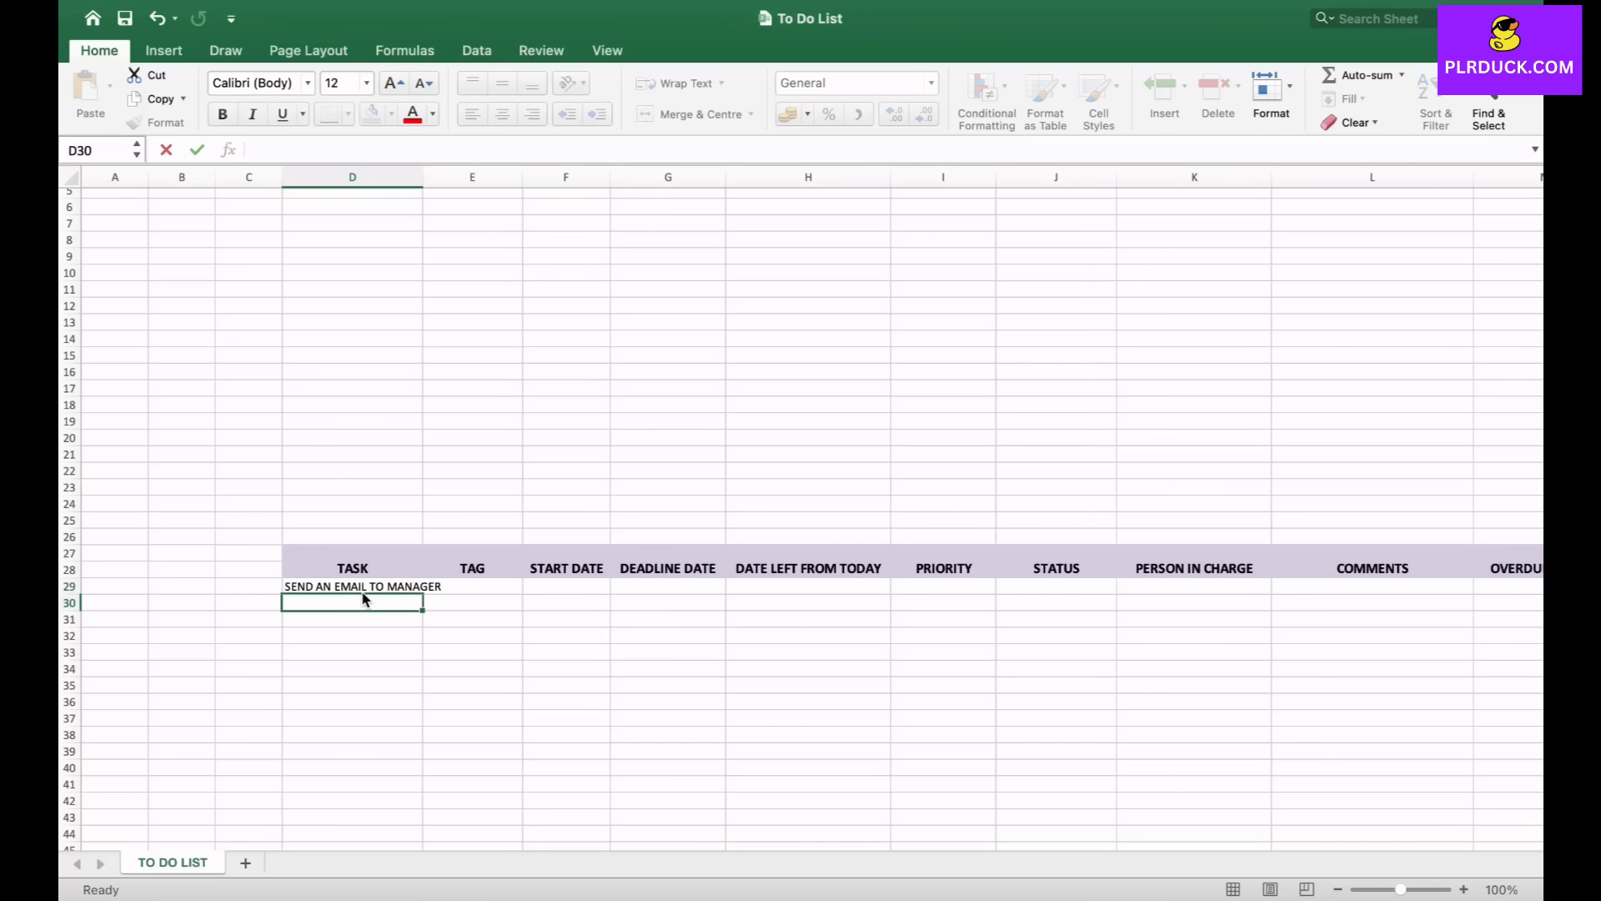
- Enter the task BUY MEDICINES in D30
{"action": "type", "text": "B"}
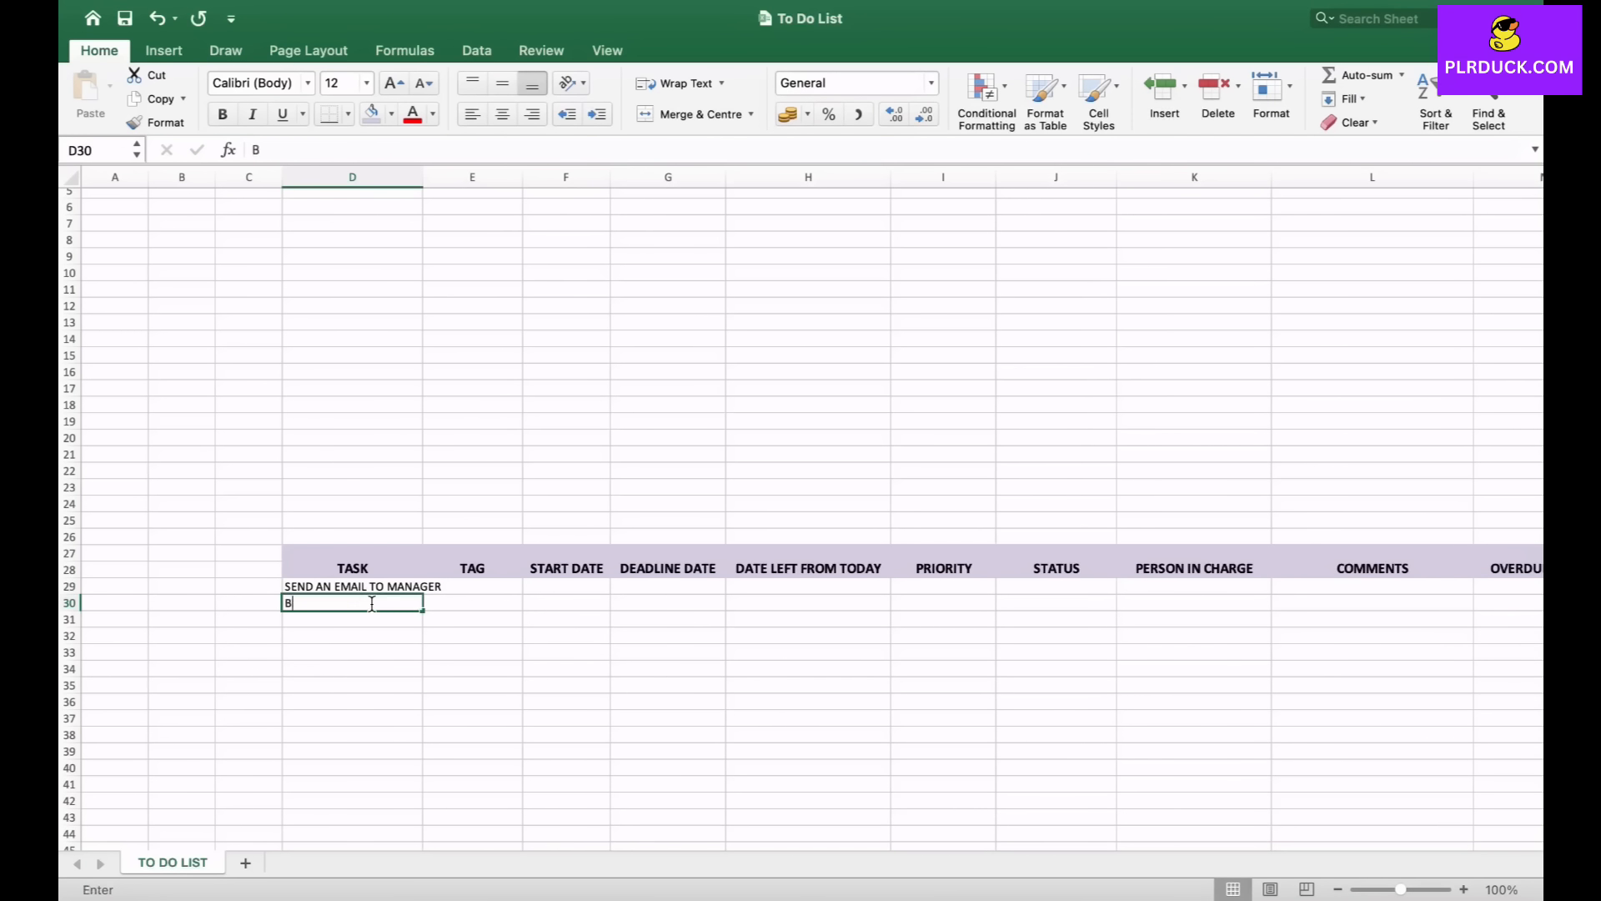
{"action": "type", "text": "UY MEDICINES"}
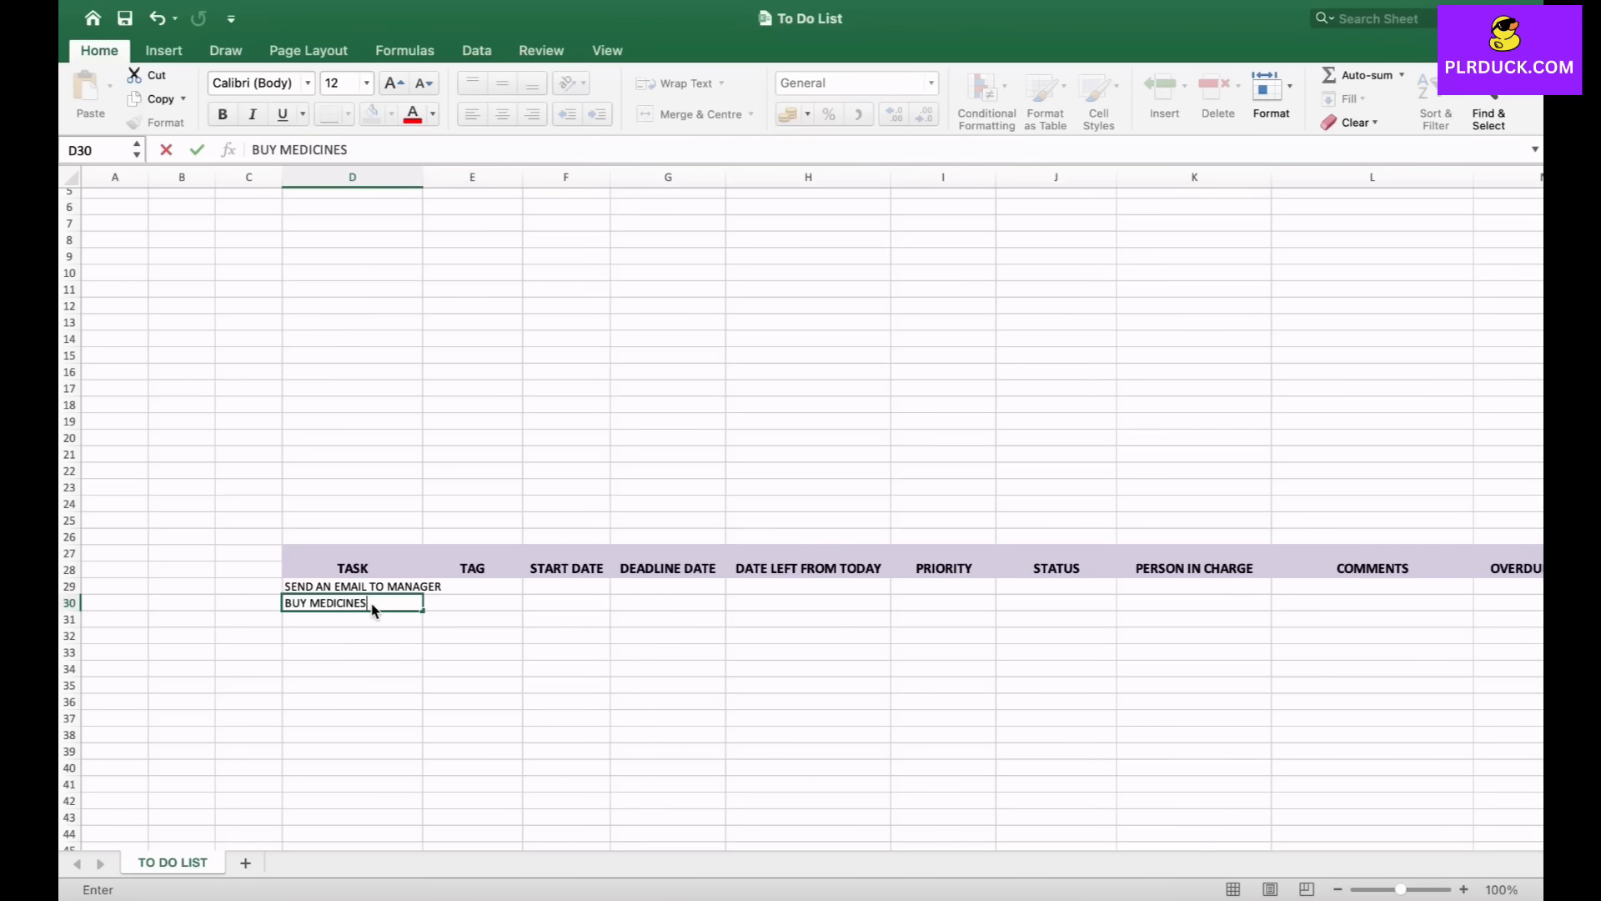
{"action": "key", "text": "Return"}
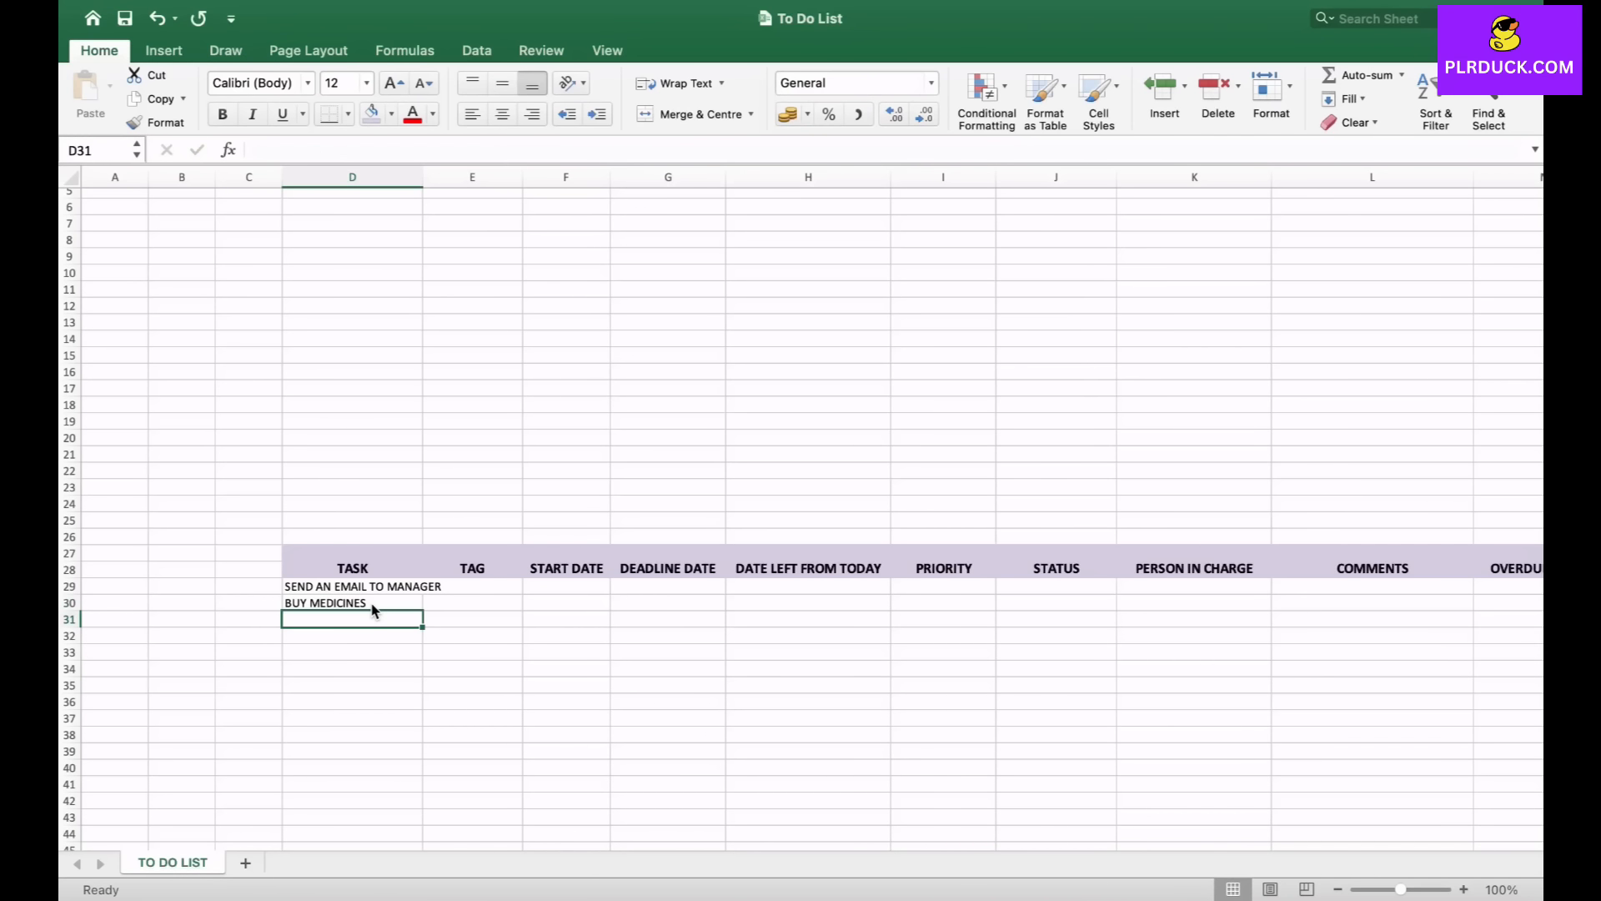
- Enter the tasks EDIT THE VIDEOS and HIT THE GYM in D31 and D32
{"action": "type", "text": "EDIT THE "}
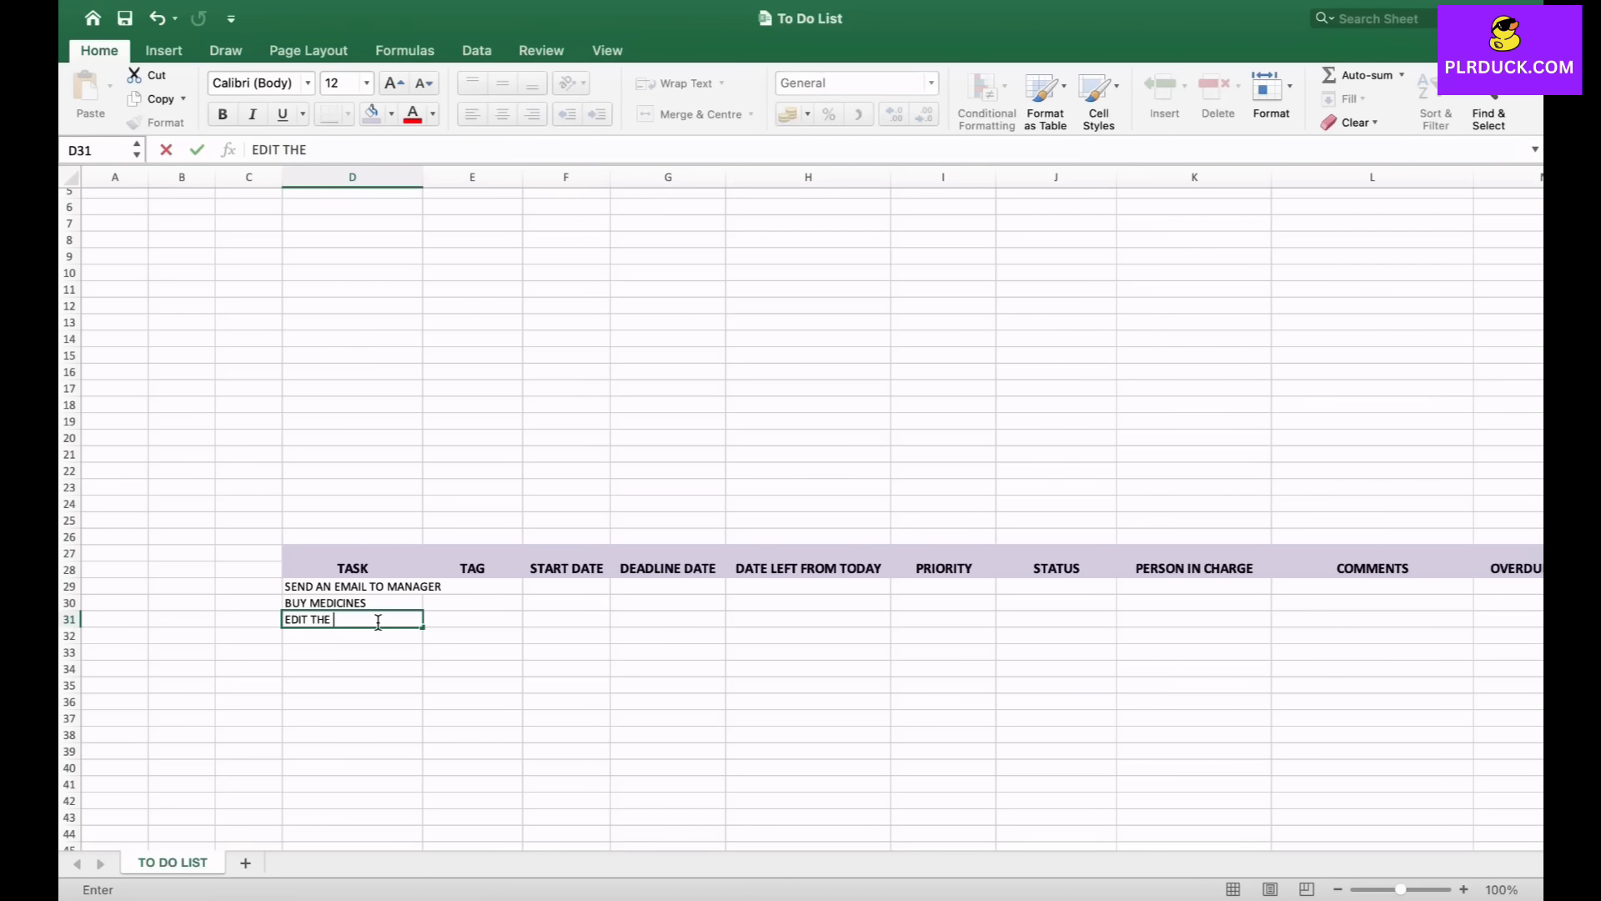
{"action": "type", "text": "VIDEOS"}
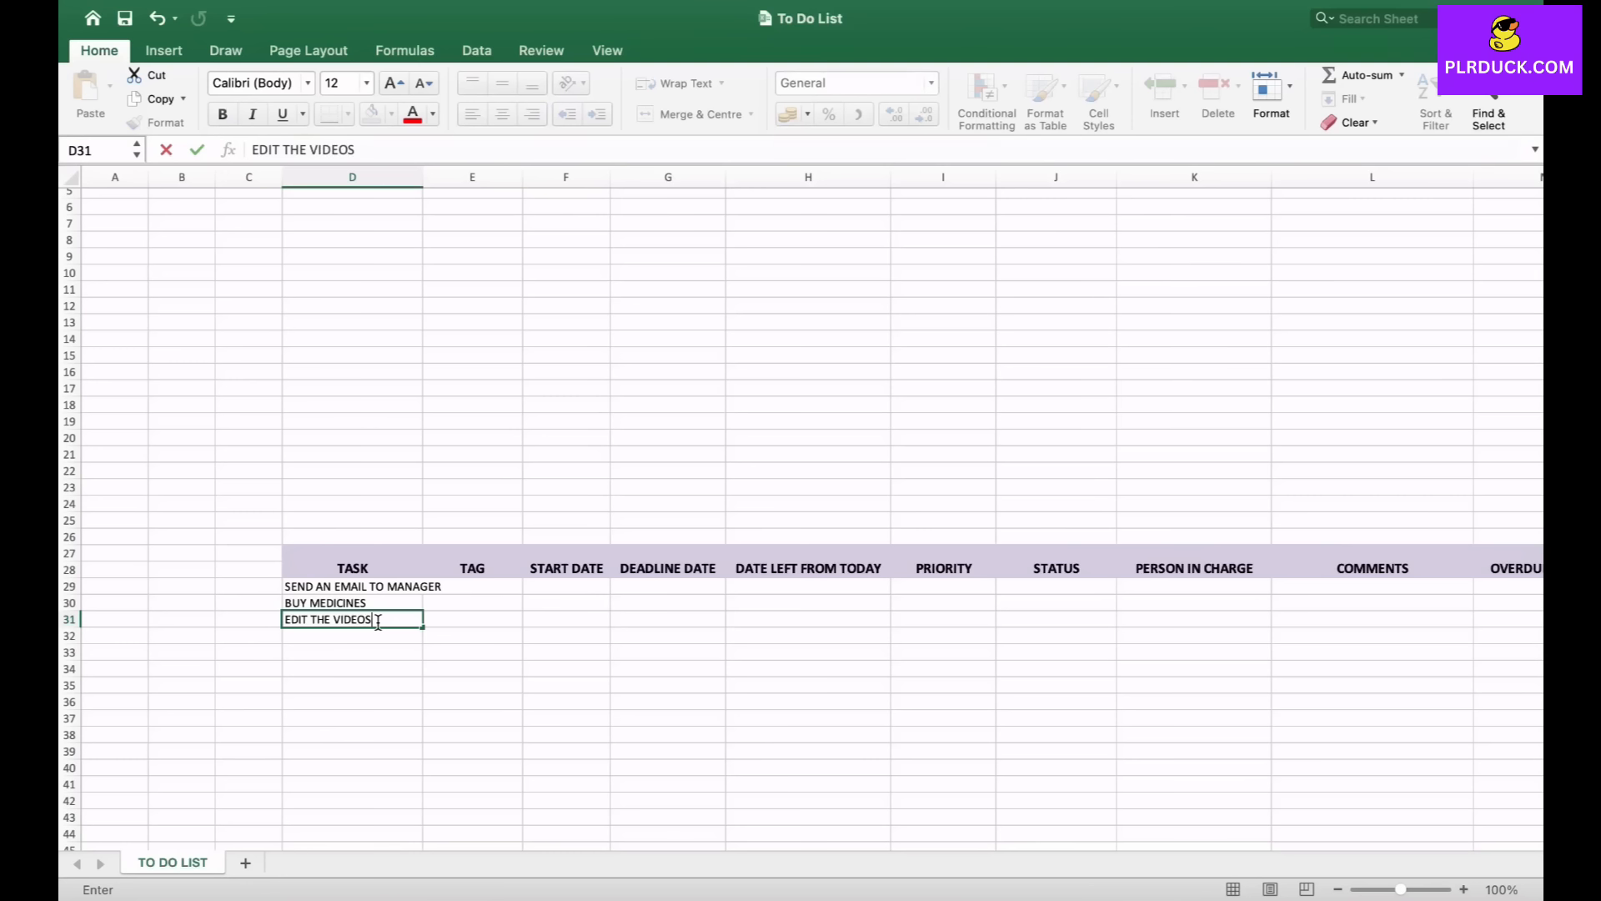
{"action": "key", "text": "Return"}
{"action": "type", "text": "HIT THE GYM"}
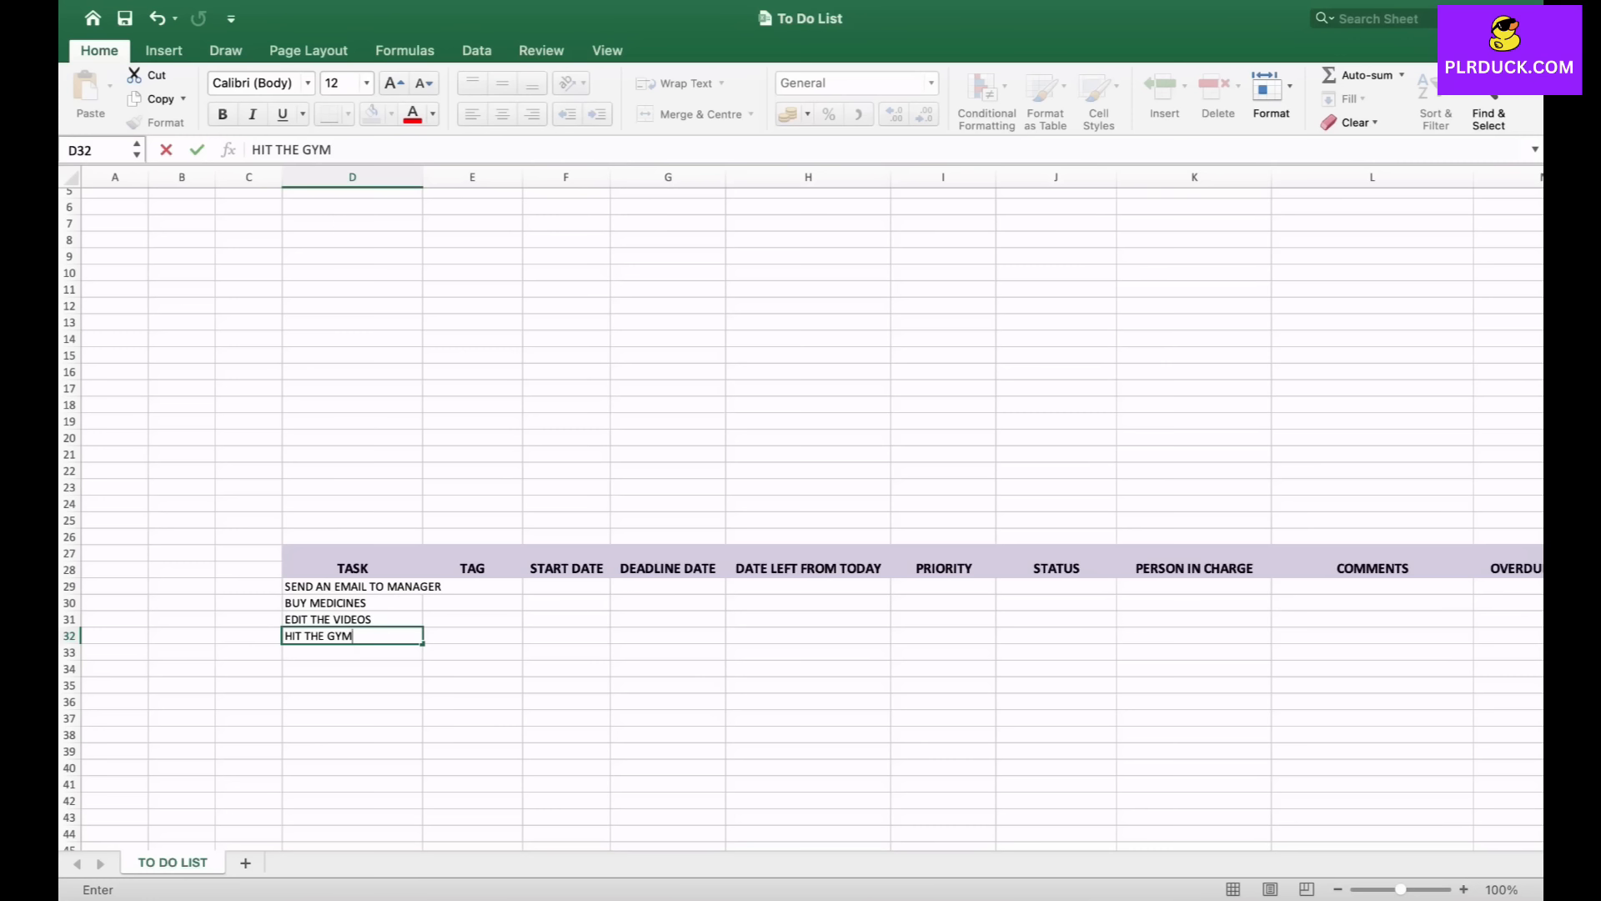
{"action": "key", "text": "Return"}
{"action": "key", "text": "Return"}
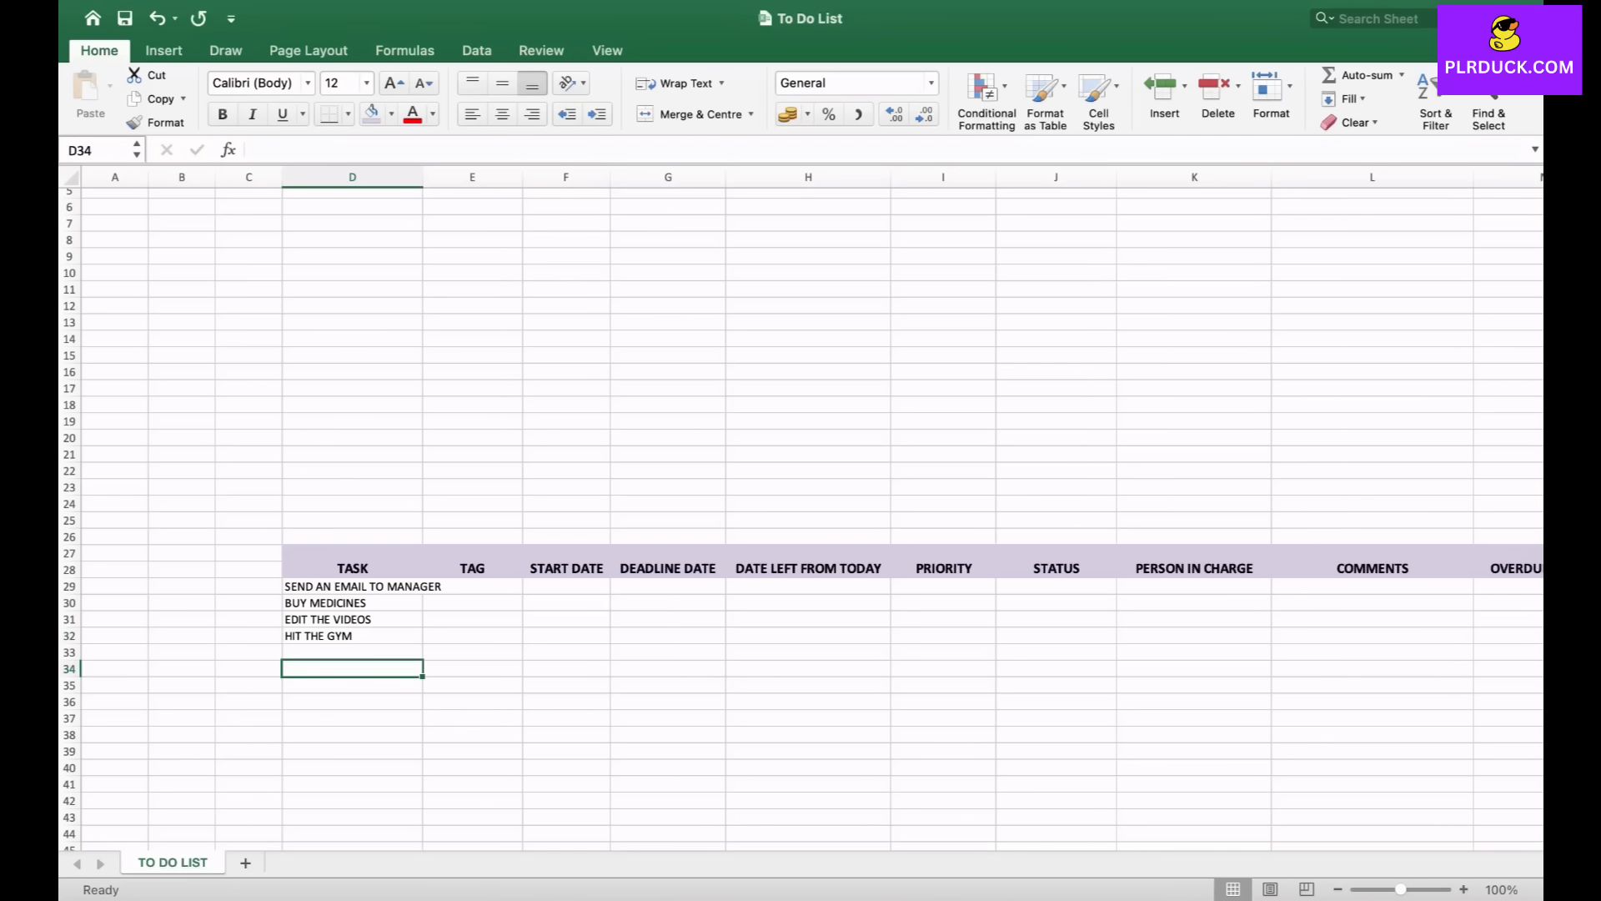
- Widen column D to fit the task names
{"action": "left_click_drag", "start_coordinate": [423, 177], "coordinate": [462, 177]}
{"action": "scroll", "coordinate": [801, 501], "scroll_direction": "right", "scroll_amount": 3}
{"action": "scroll", "coordinate": [801, 501], "scroll_direction": "down", "scroll_amount": 1}
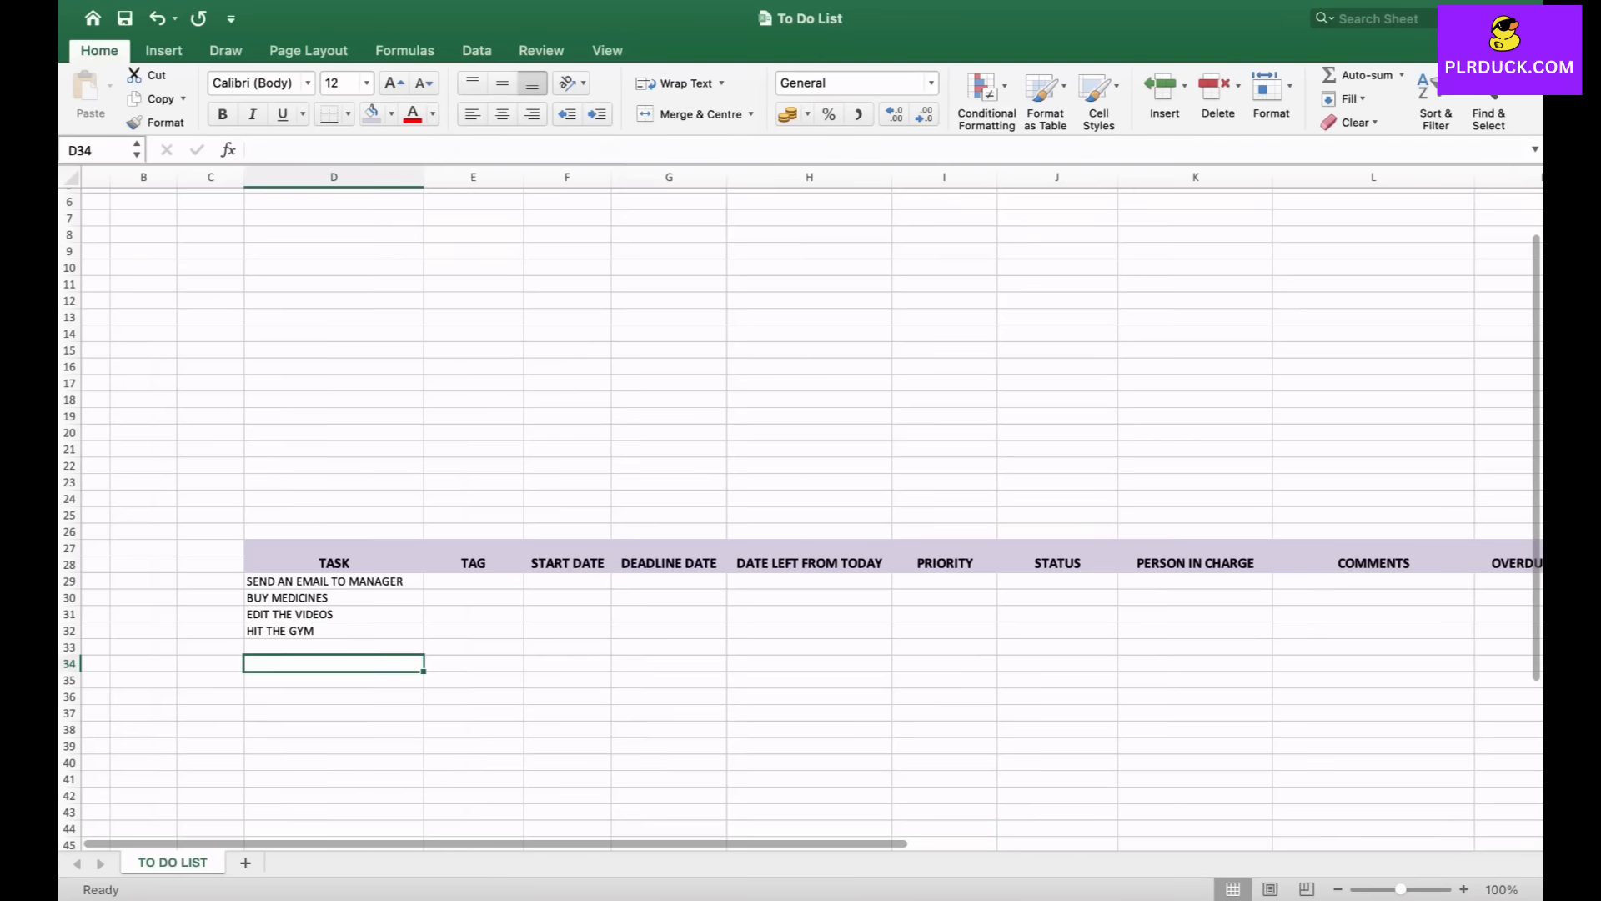
- Enter the heading TAG in the helper cell V27
{"action": "left_click", "coordinate": [381, 555]}
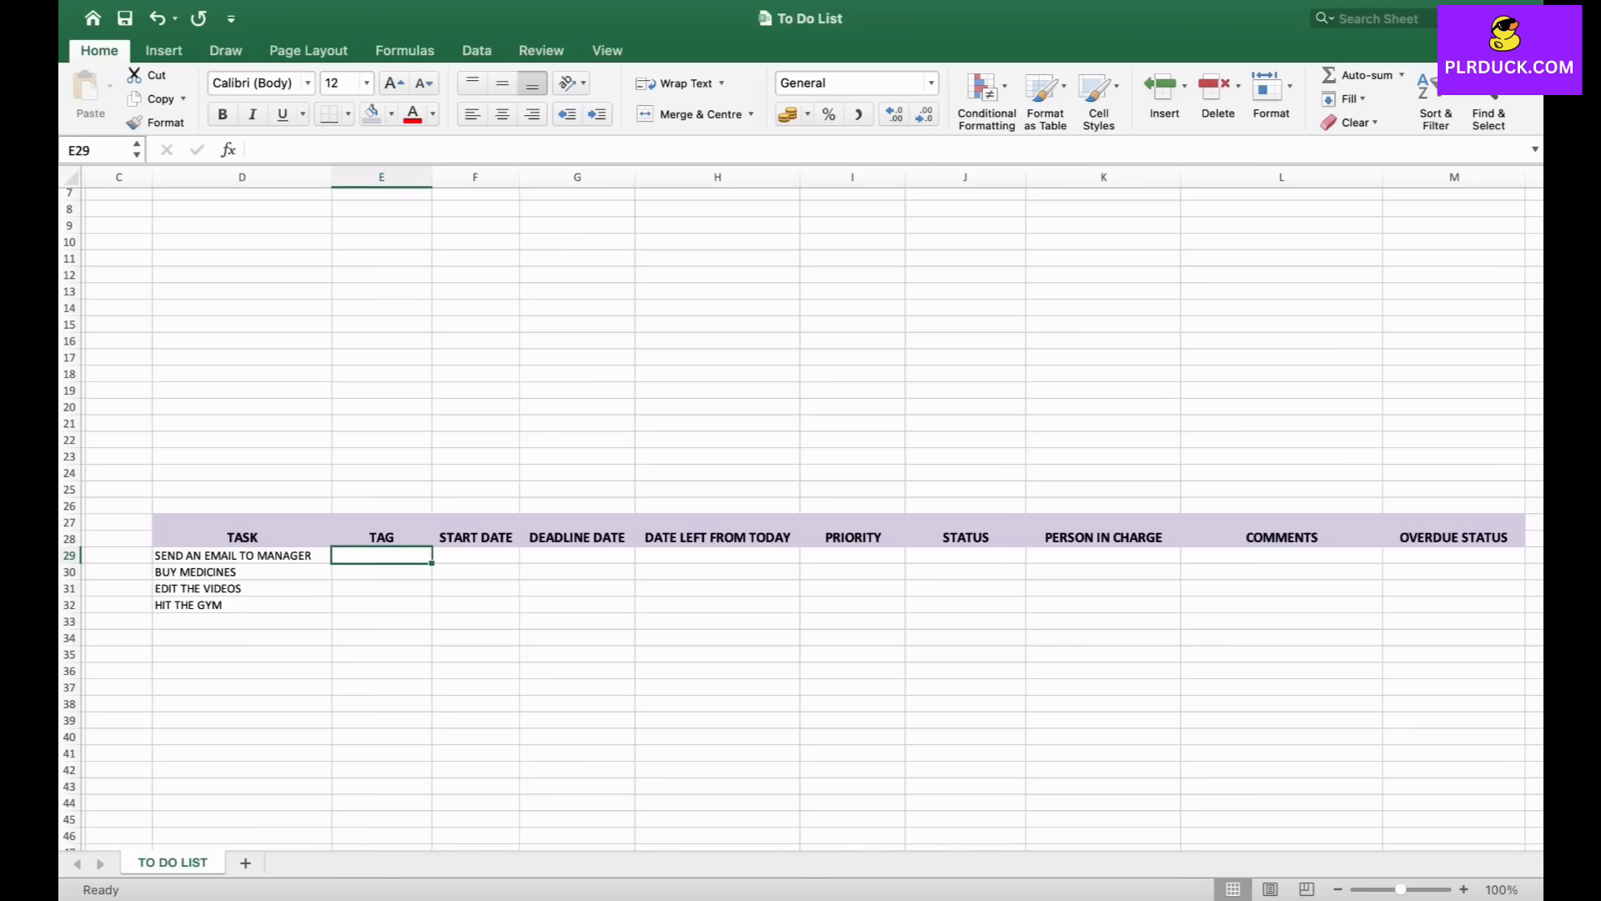
{"action": "scroll", "coordinate": [800, 501], "scroll_direction": "right", "scroll_amount": 10}
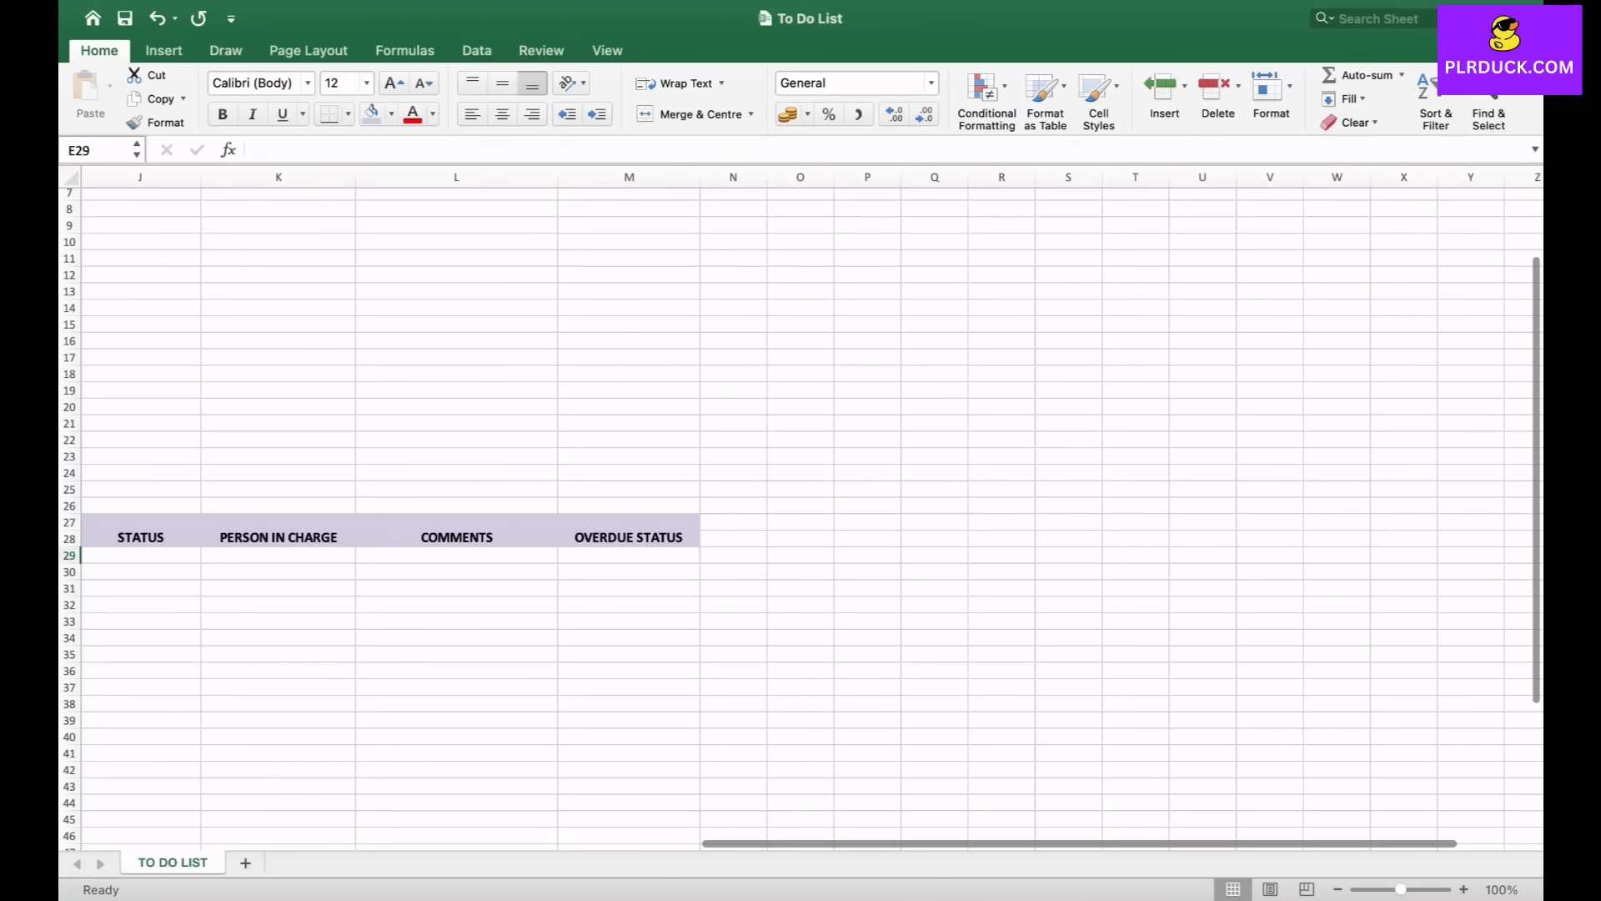
{"action": "scroll", "coordinate": [800, 501], "scroll_direction": "right", "scroll_amount": 1}
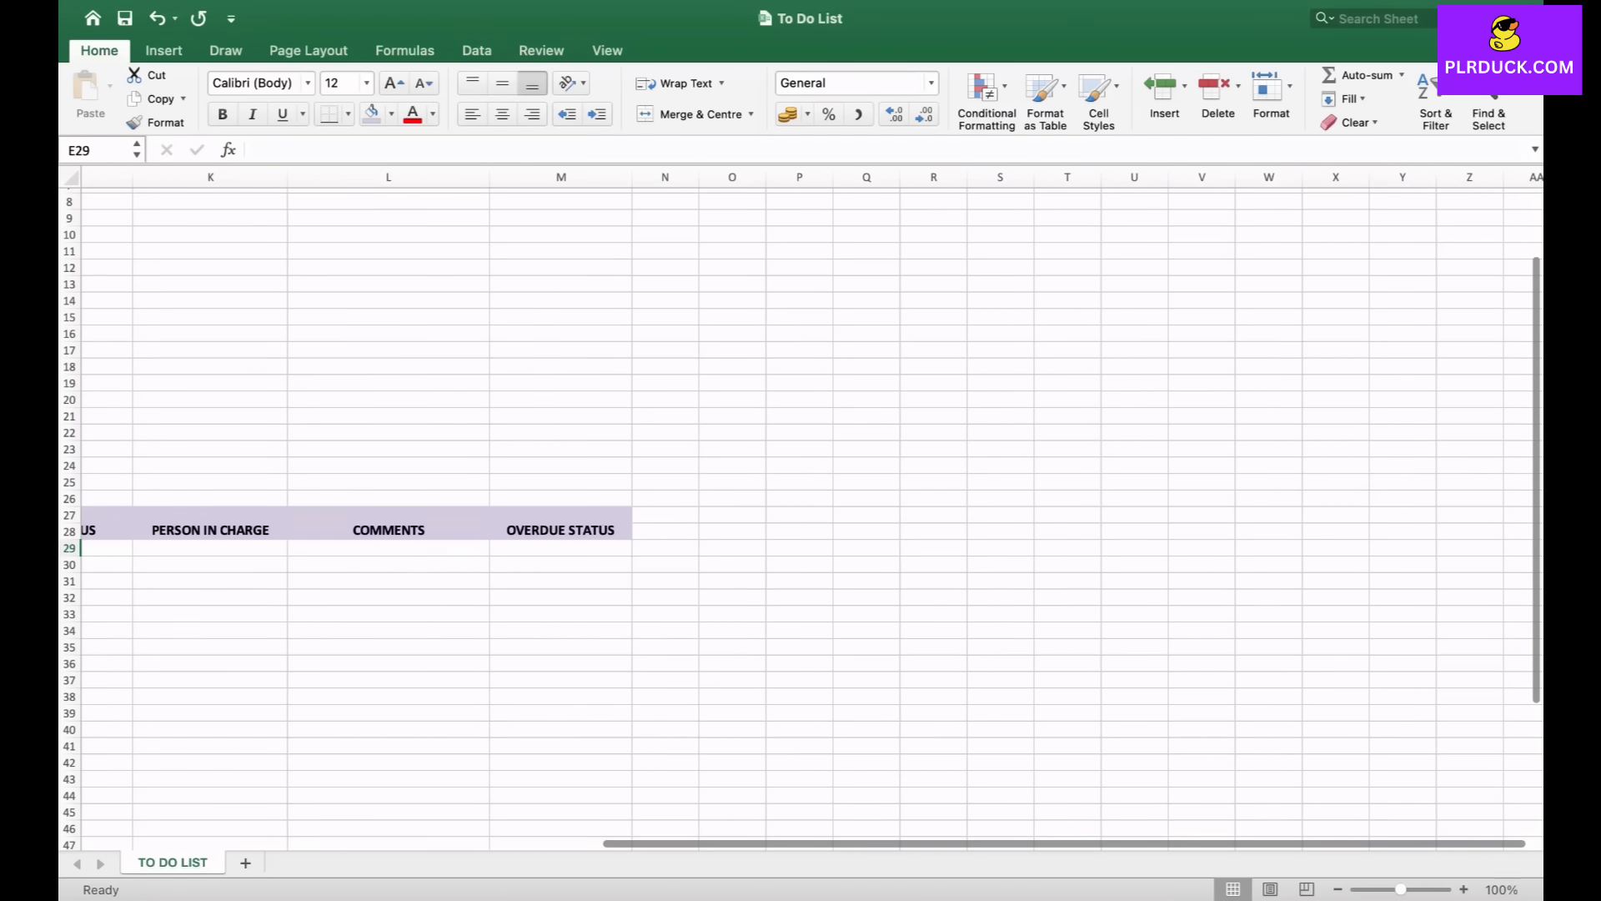
{"action": "left_click", "coordinate": [1134, 515]}
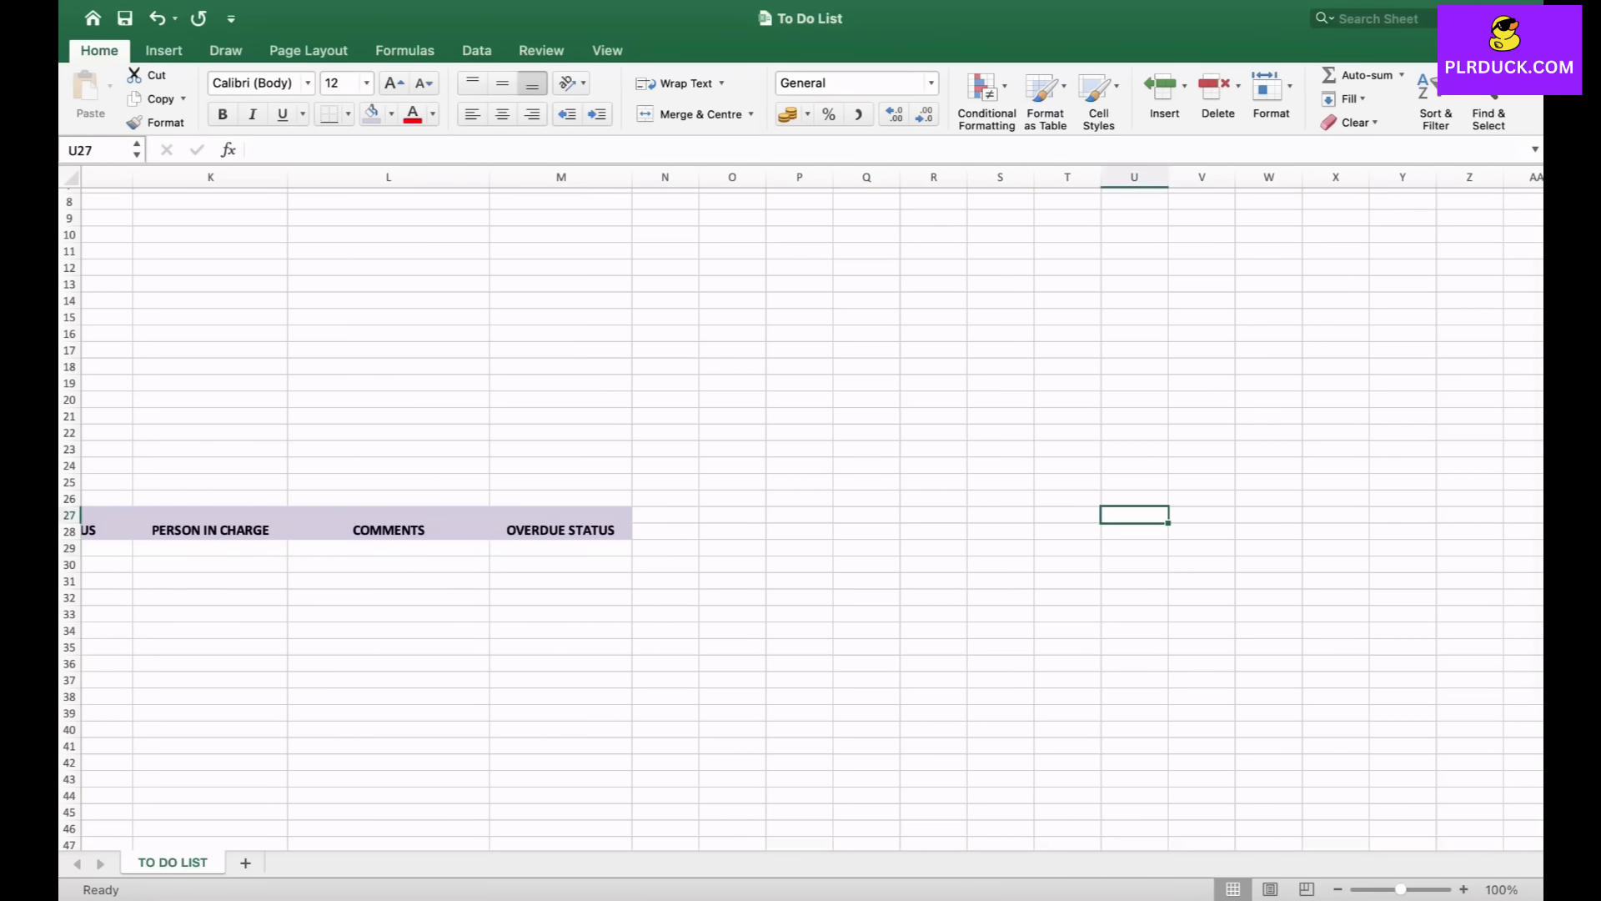
{"action": "left_click", "coordinate": [1202, 514]}
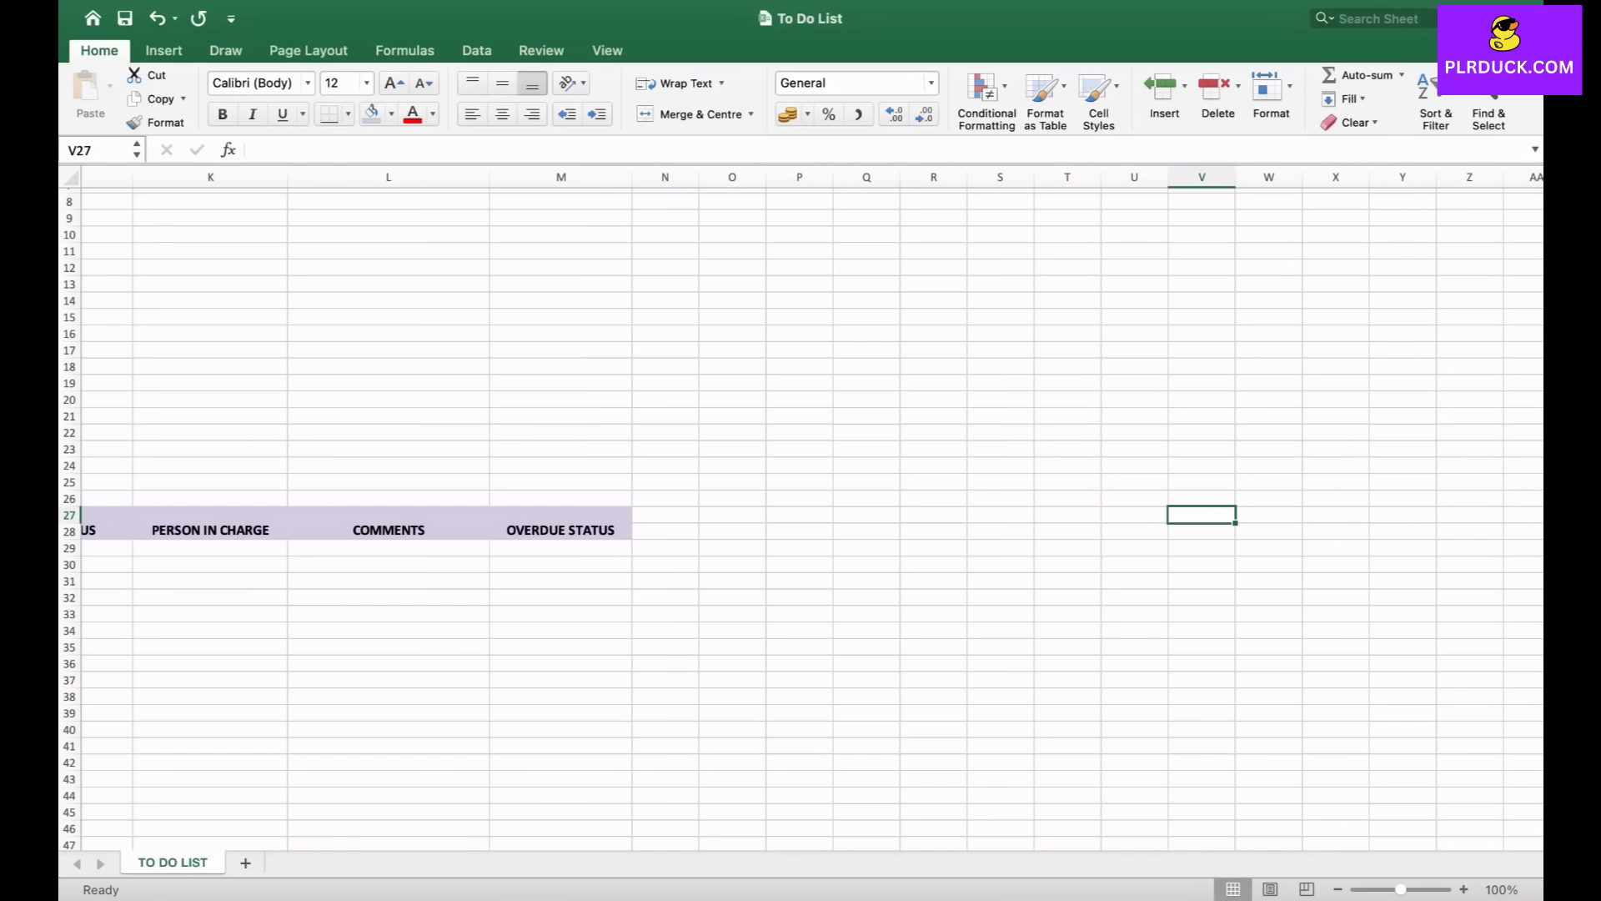
{"action": "type", "text": "TAG"}
{"action": "key", "text": "Return"}
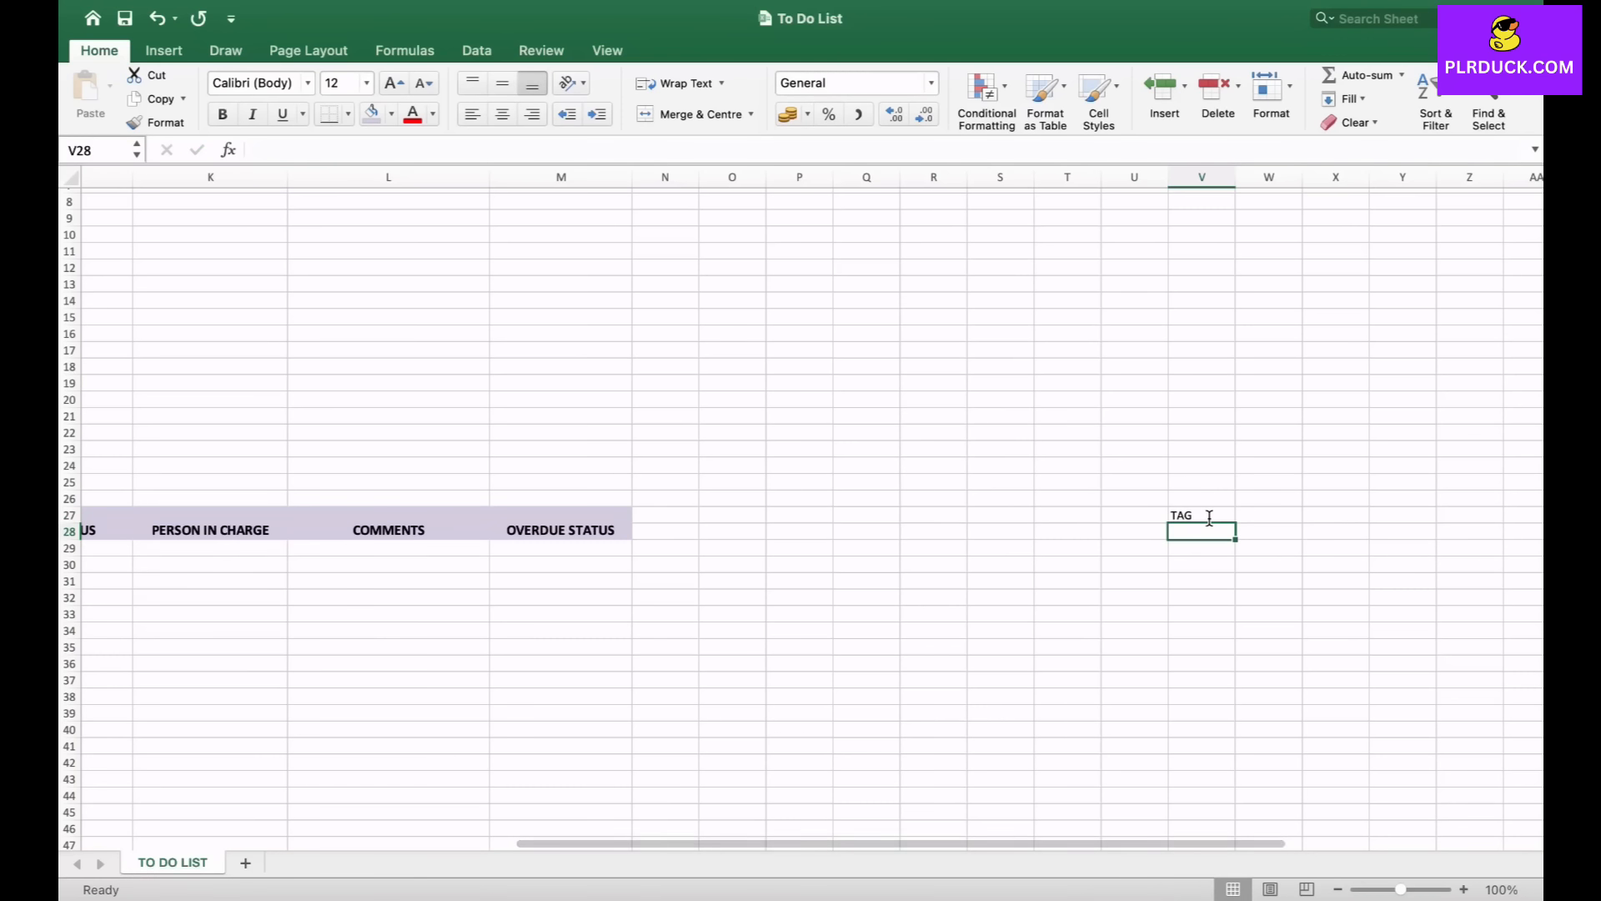
- Enter the tag options PERSONAL TASK, WORK TASK, GYM and ENTERTAINMENT in V28 to V31 below the TAG heading
{"action": "type", "text": "PER"}
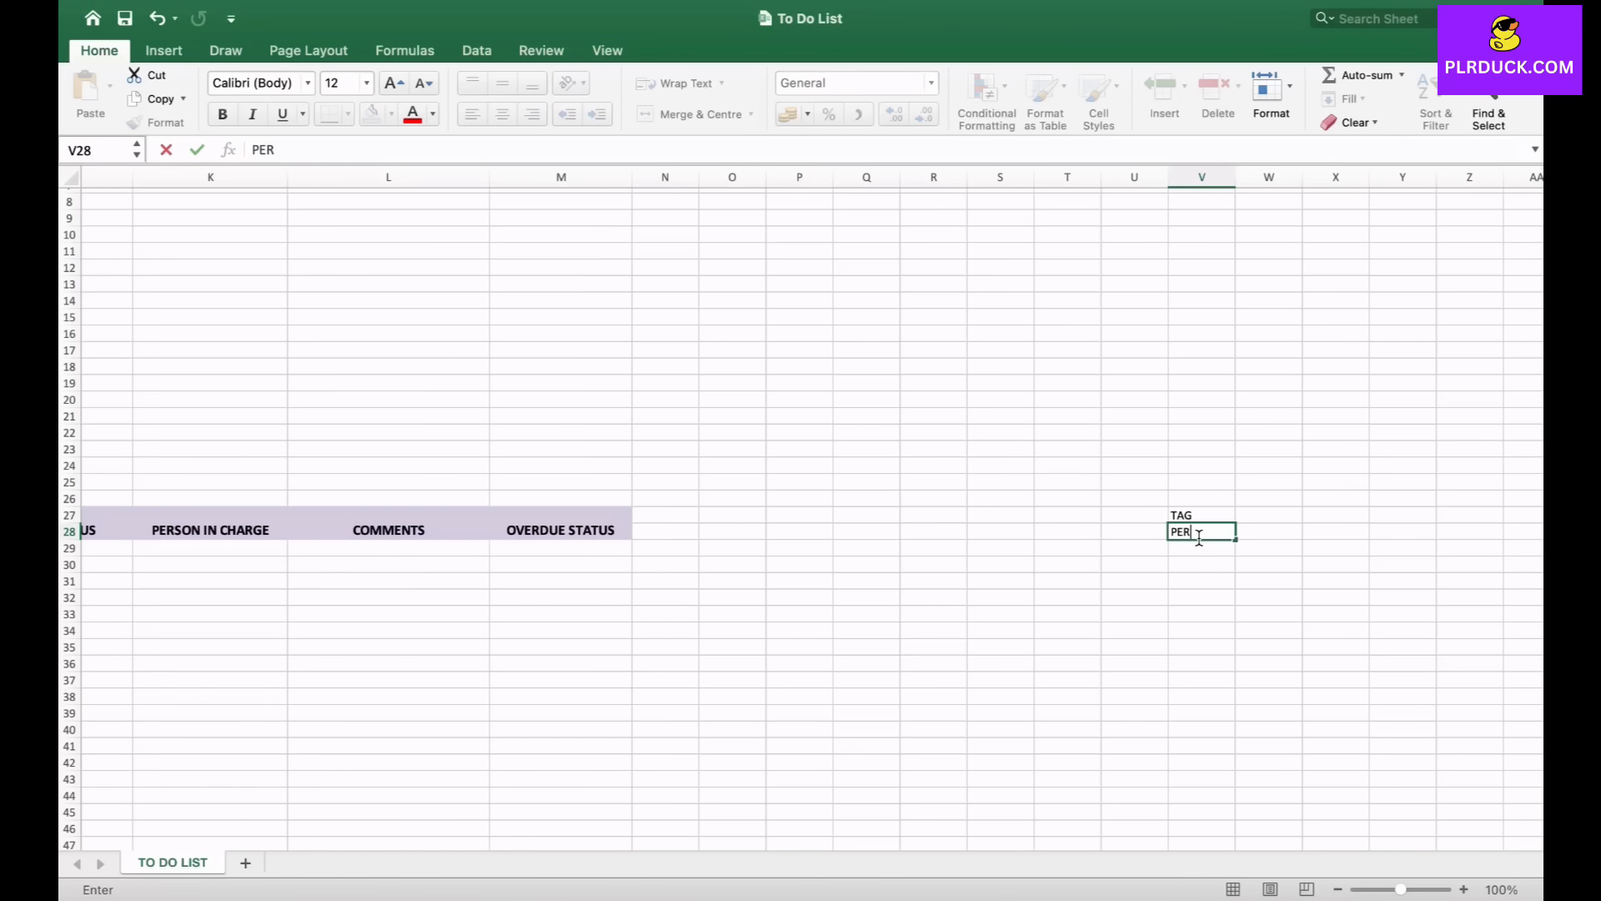
{"action": "type", "text": "SONAL TASK"}
{"action": "key", "text": "Return"}
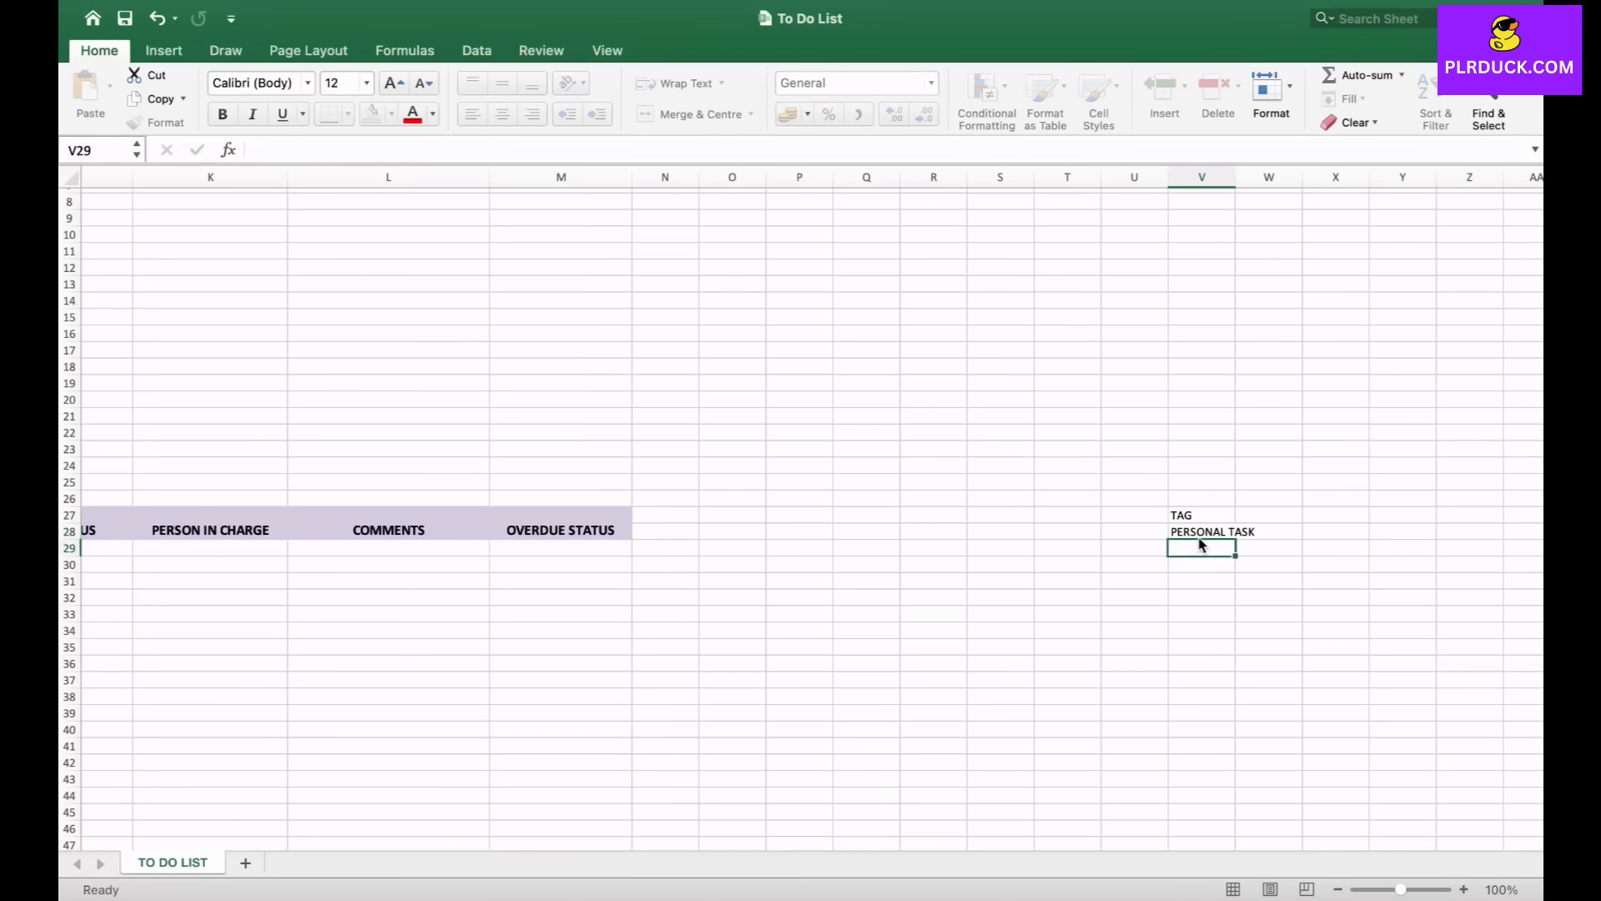
{"action": "type", "text": "WORK TASK"}
{"action": "key", "text": "Return"}
{"action": "type", "text": "GYM"}
{"action": "key", "text": "Return"}
{"action": "type", "text": "ENTERTAINMENT"}
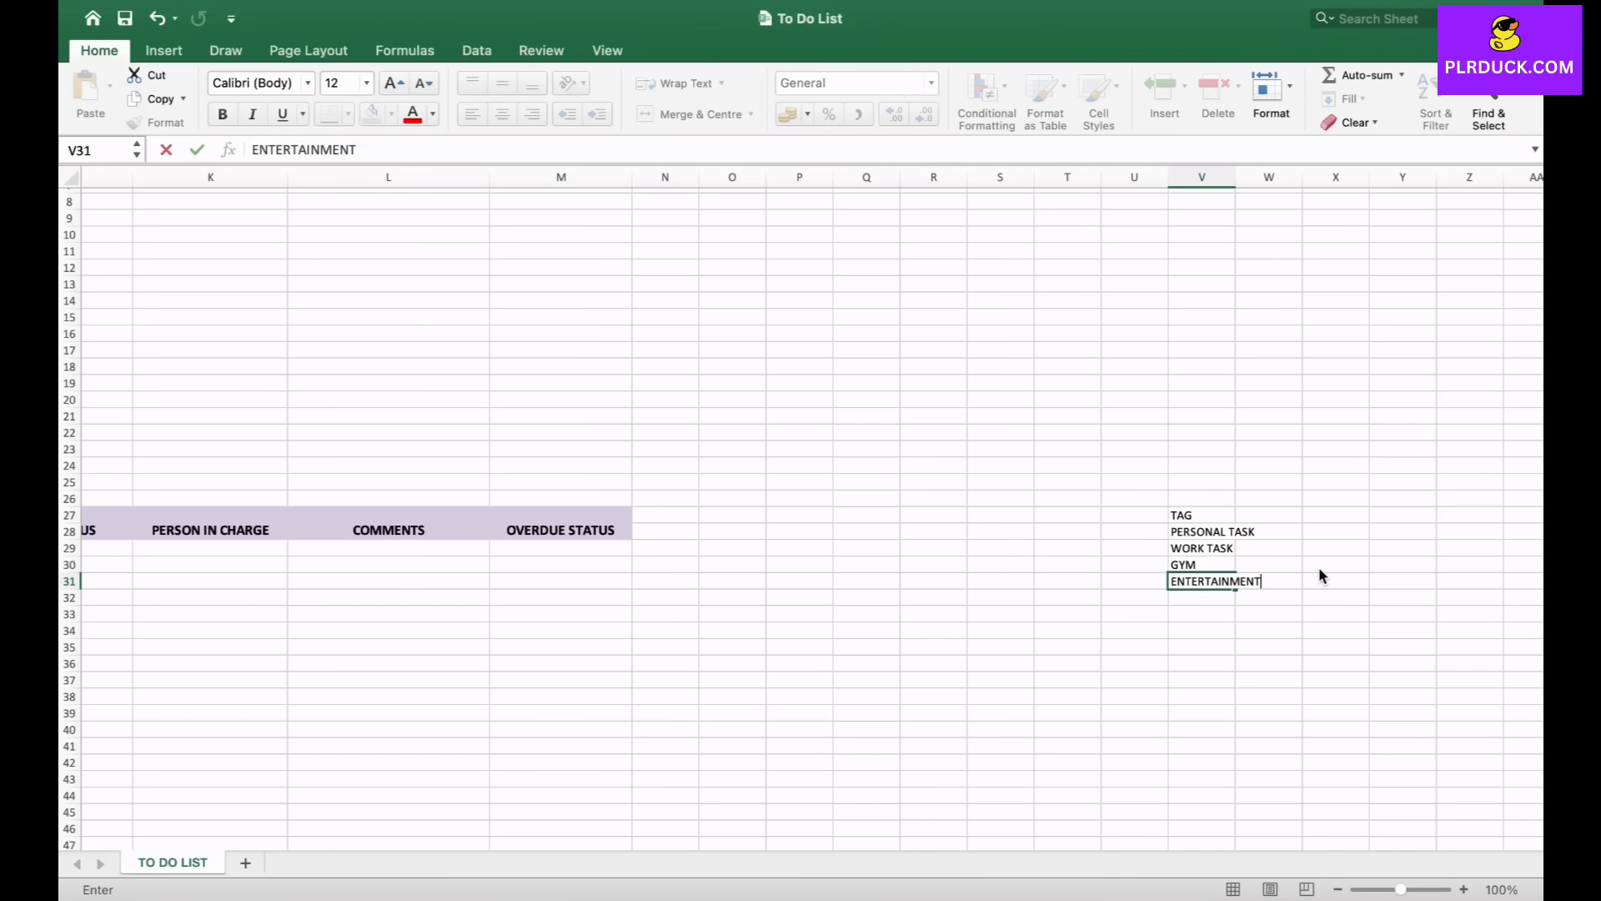
{"action": "key", "text": "Return"}
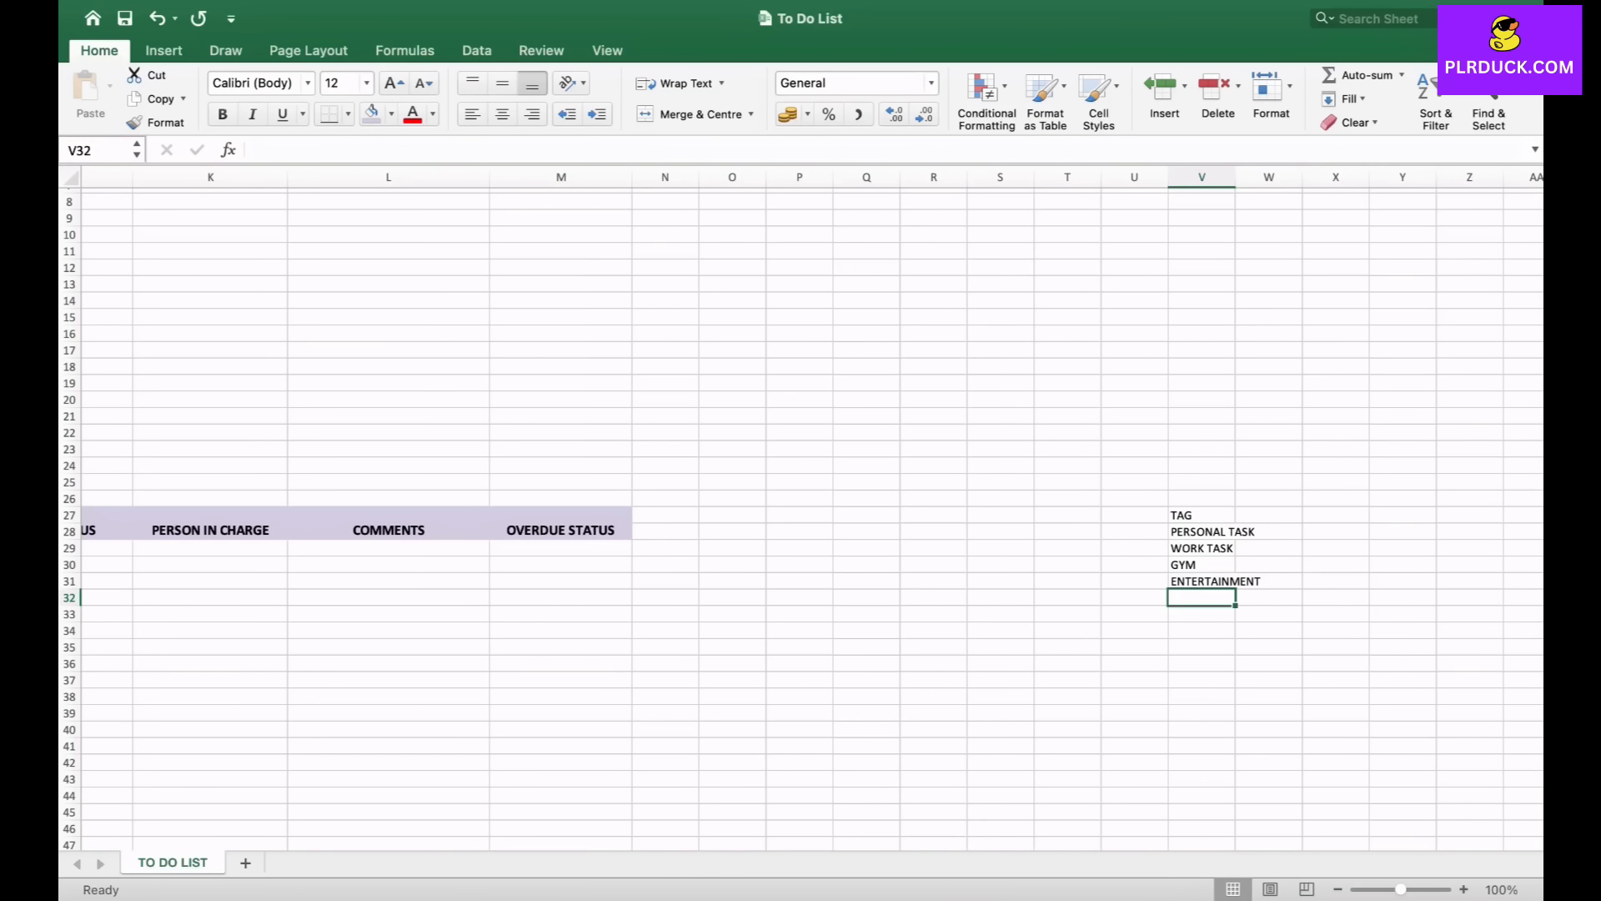
- Add a List data validation to E29 with the source range $V$28:$V$31 for an in-cell dropdown
{"action": "left_click_drag", "start_coordinate": [1202, 531], "coordinate": [1202, 582]}
{"action": "left_click", "coordinate": [1001, 614]}
{"action": "scroll", "coordinate": [800, 517], "scroll_direction": "left", "scroll_amount": 10}
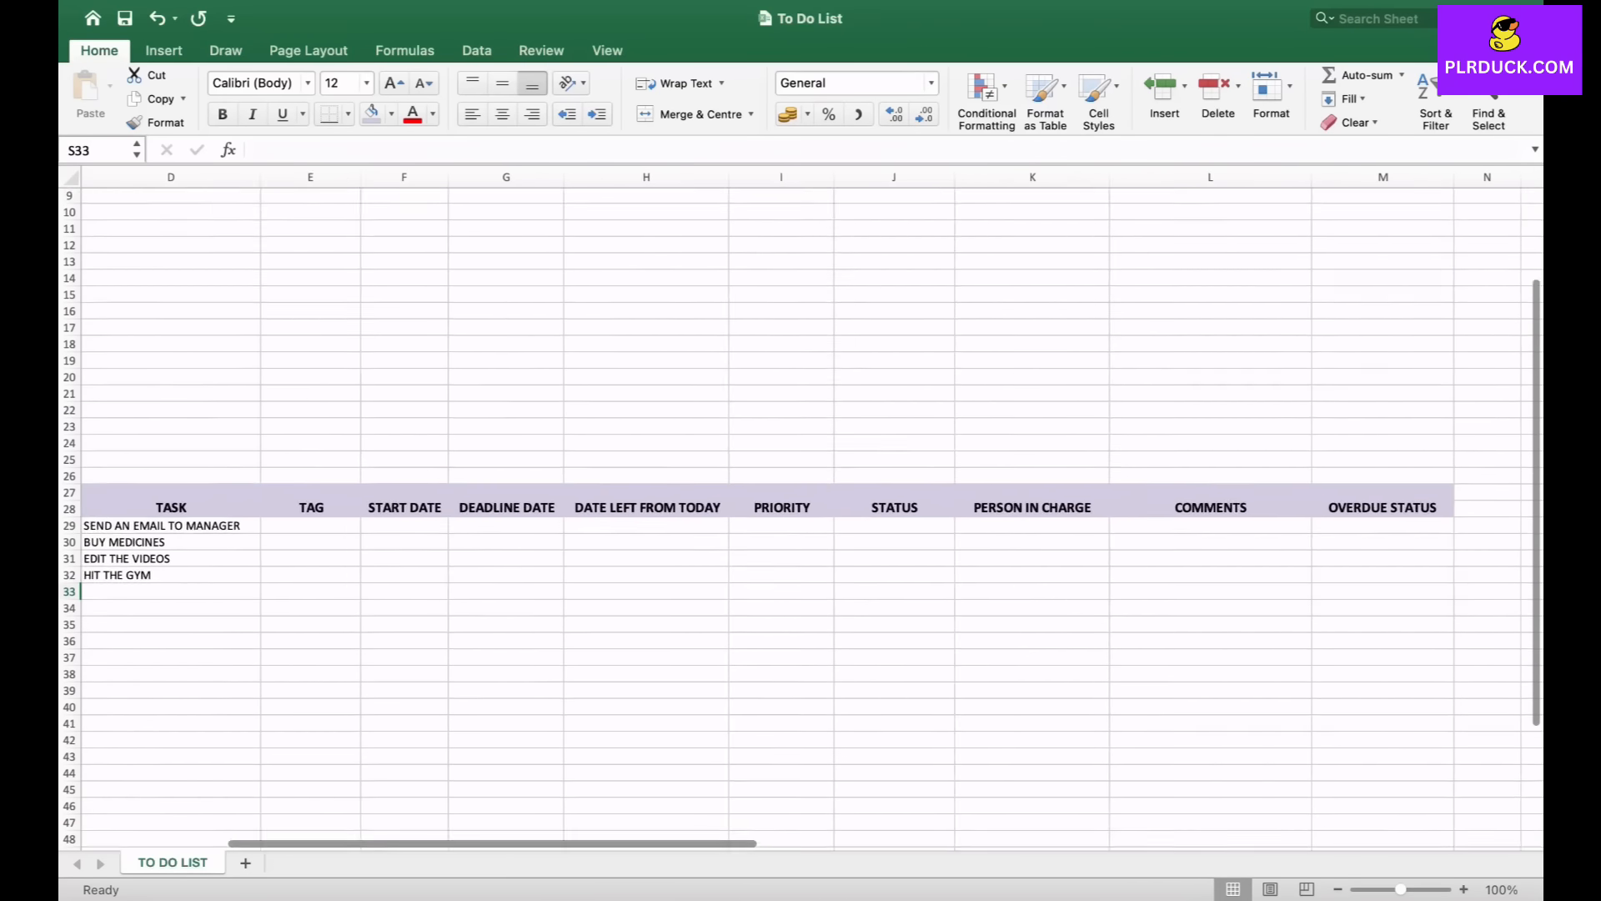
{"action": "left_click", "coordinate": [322, 531]}
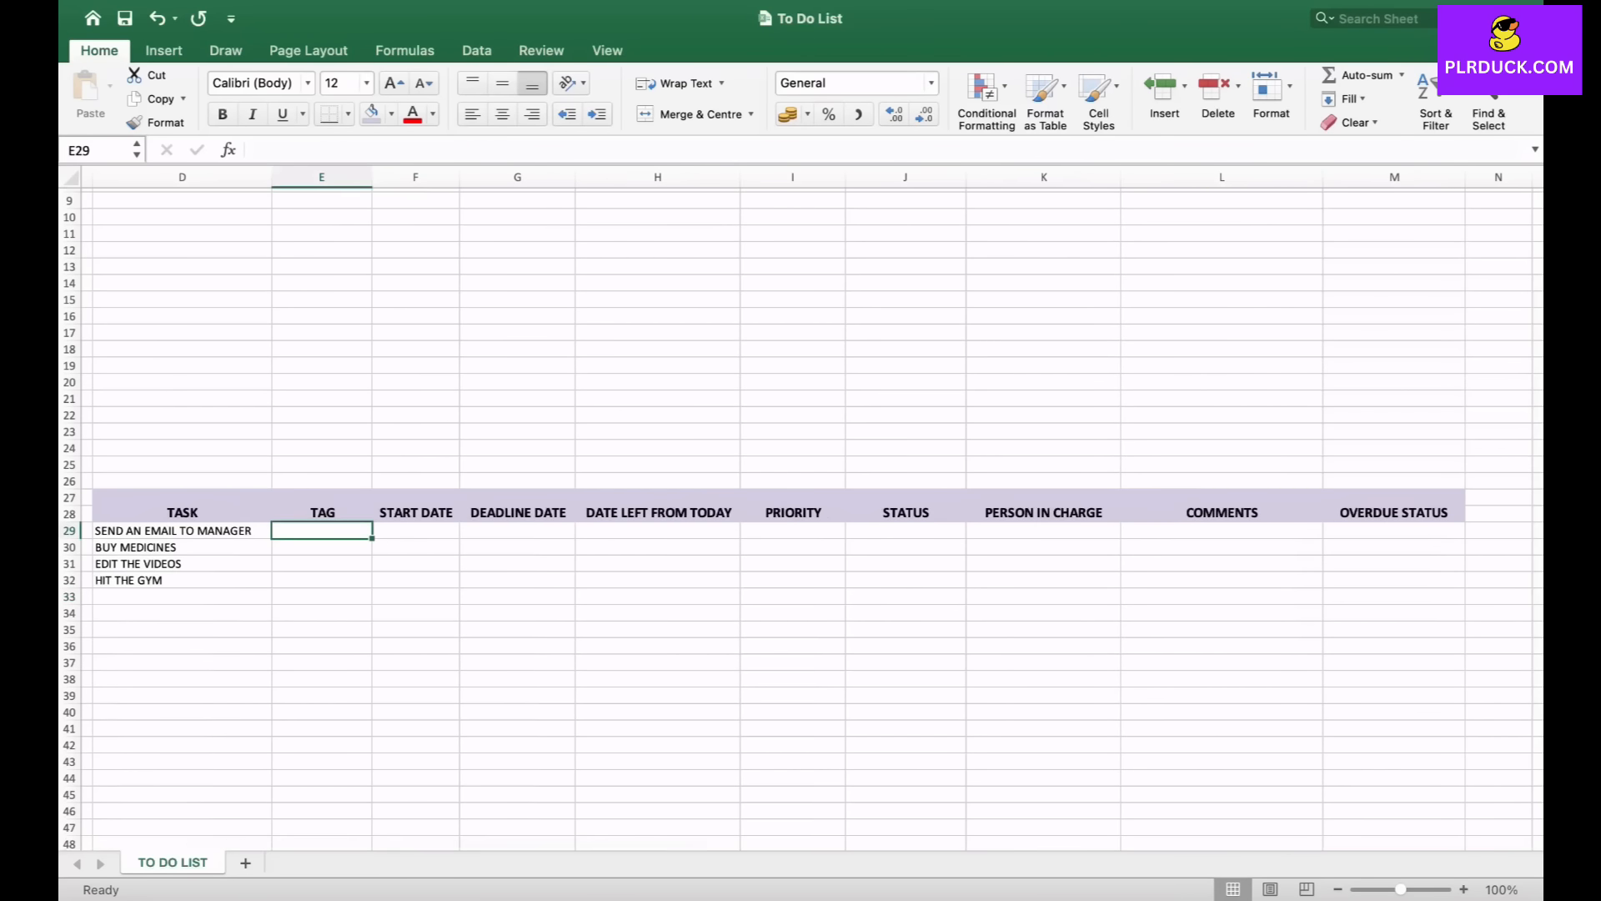
{"action": "left_click", "coordinate": [477, 50]}
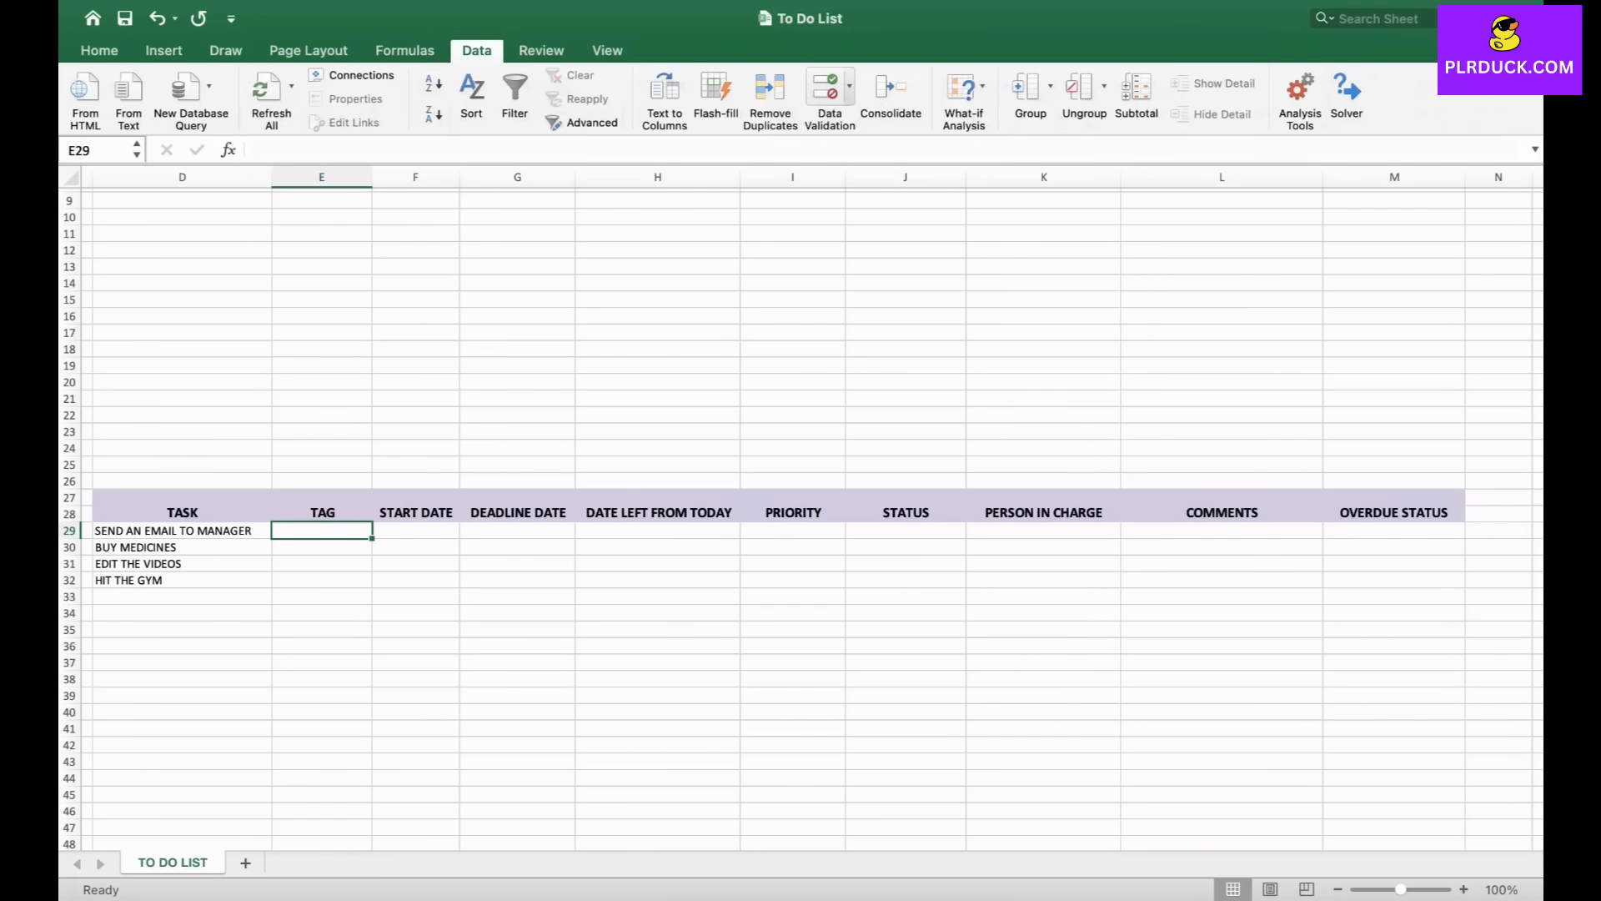
{"action": "left_click", "coordinate": [849, 86]}
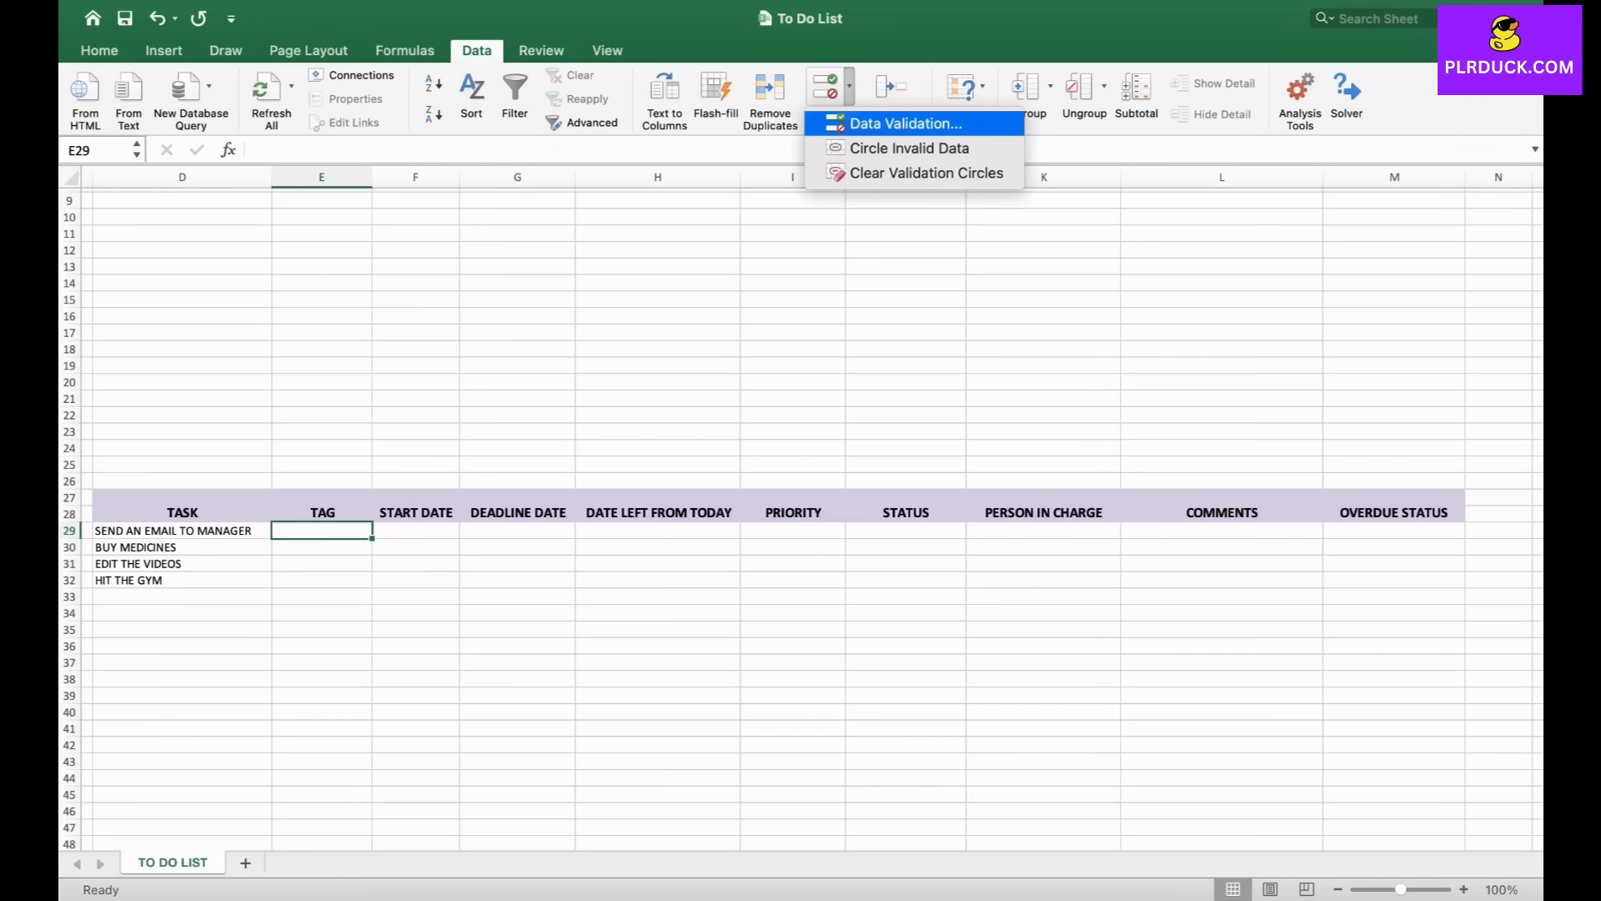
{"action": "left_click", "coordinate": [905, 124]}
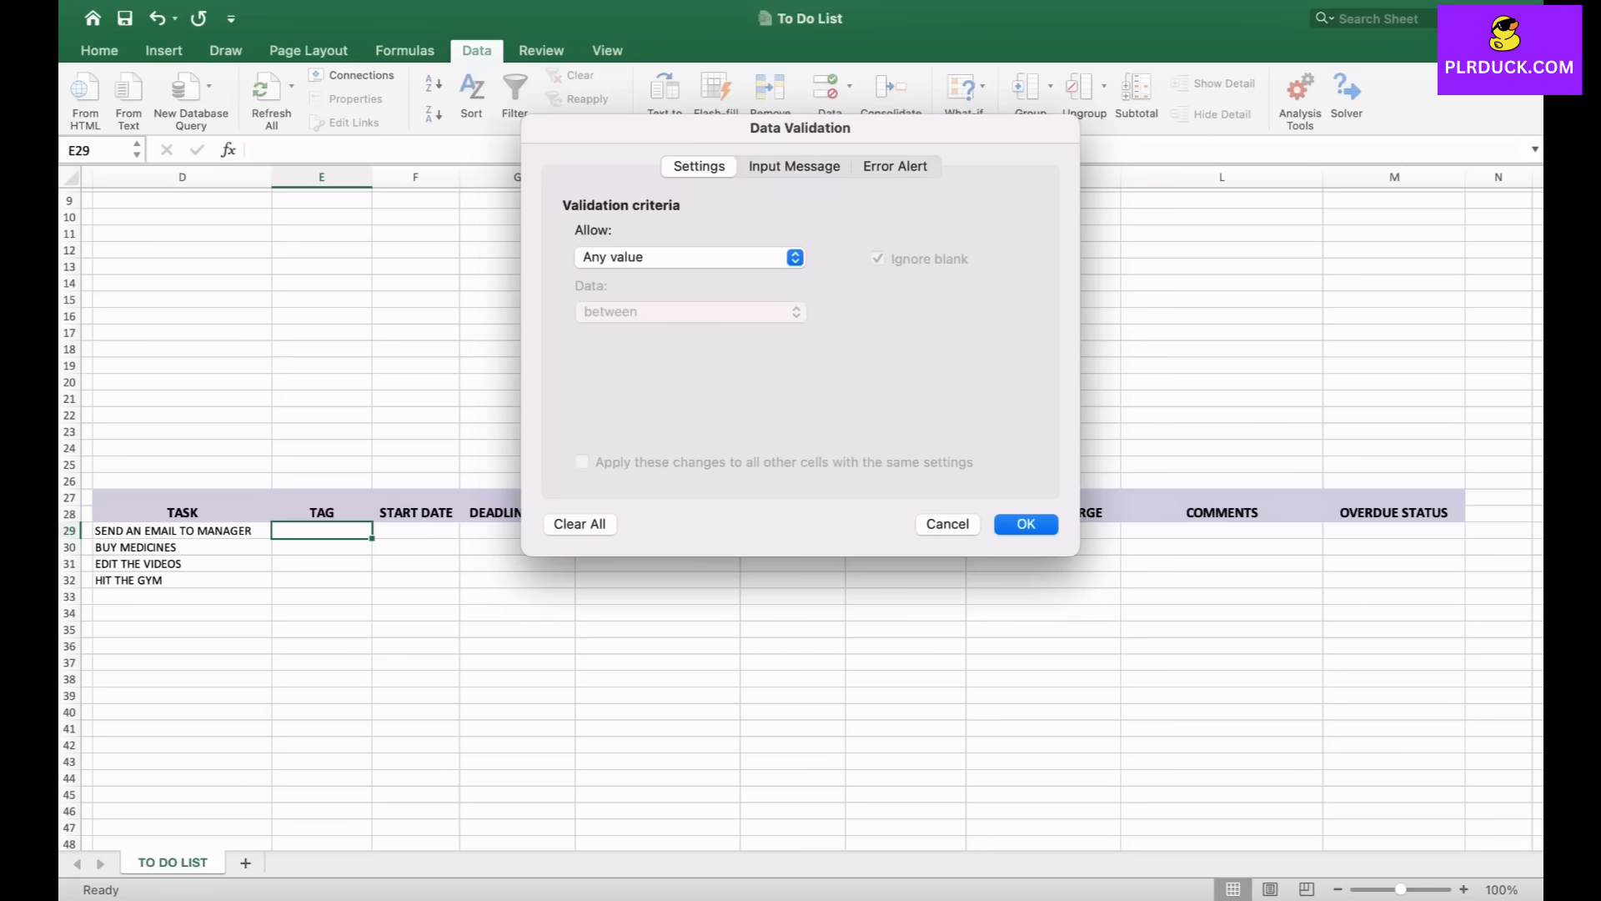
{"action": "left_click", "coordinate": [689, 257]}
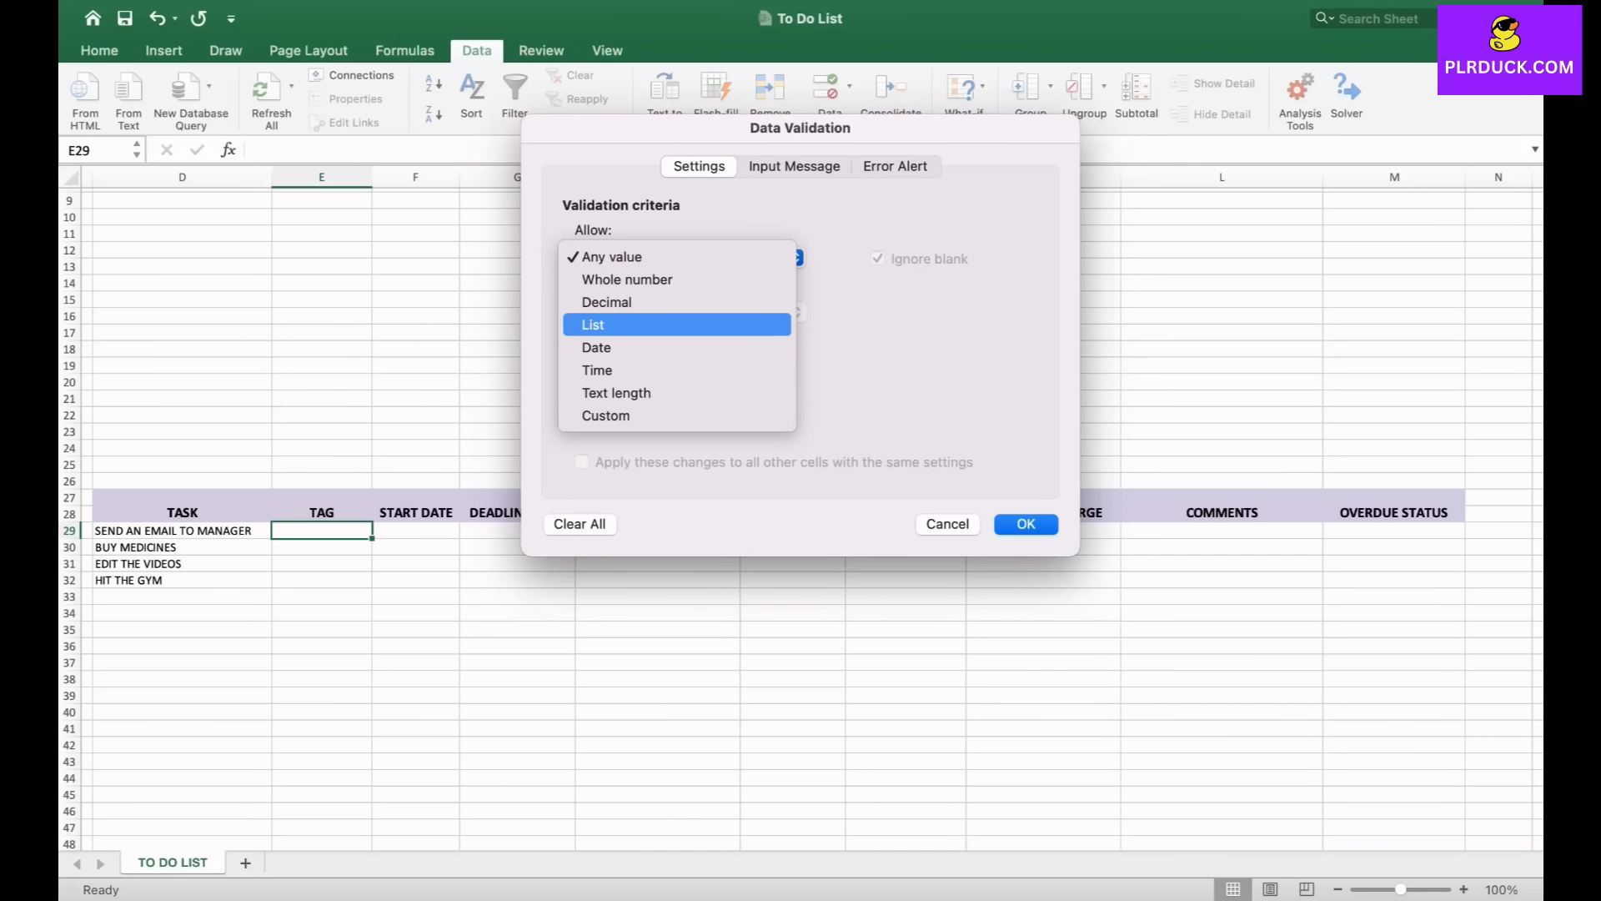
{"action": "left_click", "coordinate": [634, 324]}
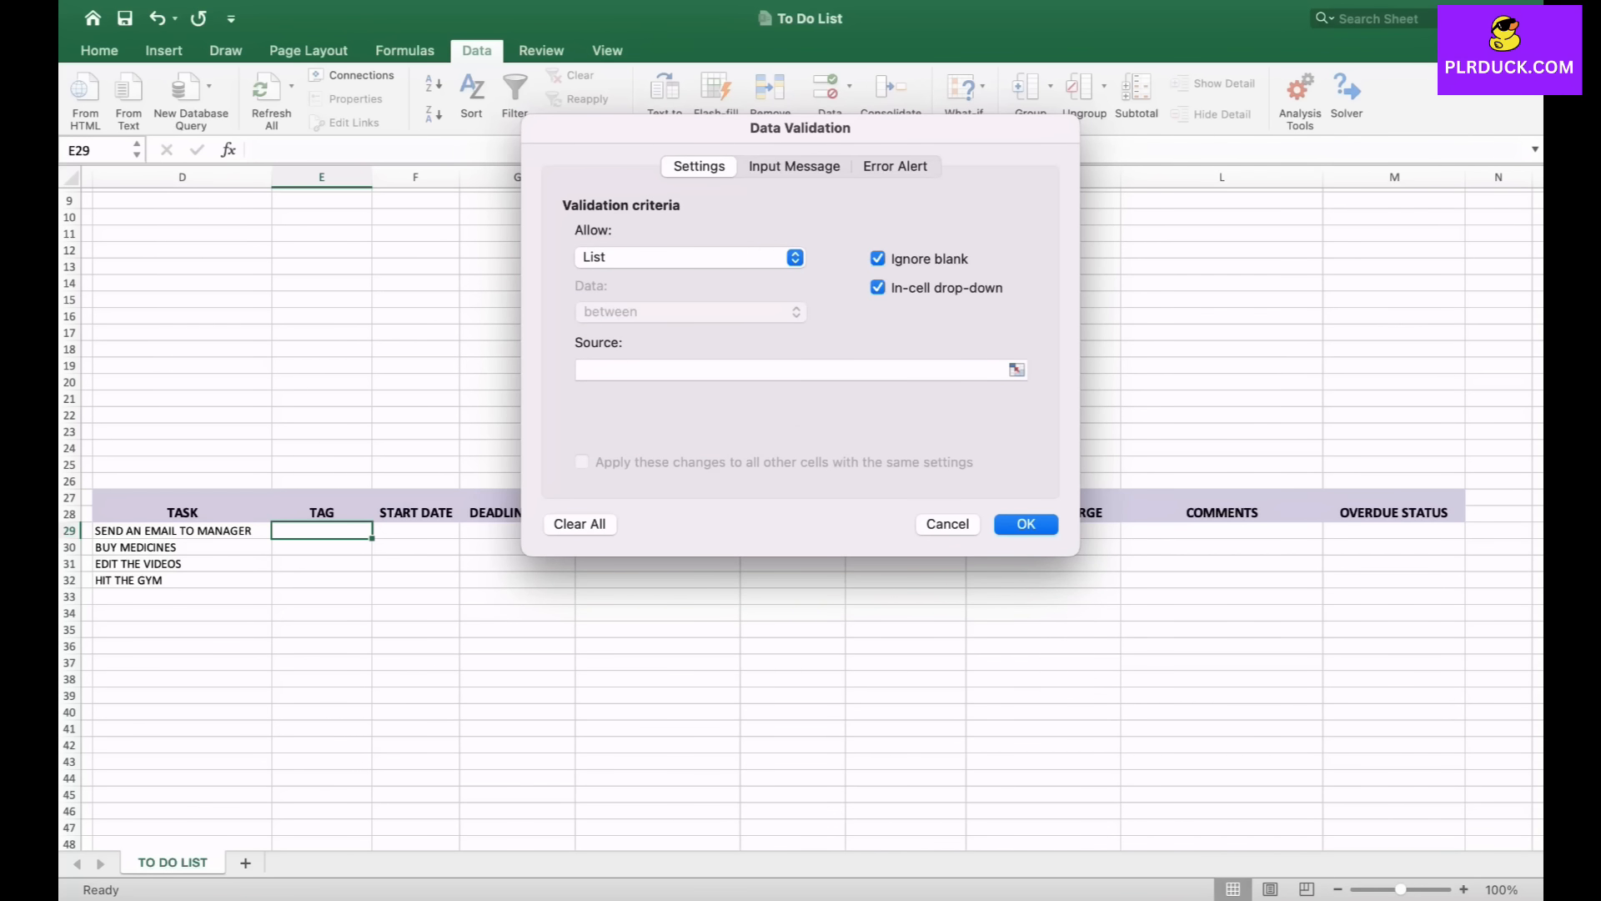
{"action": "left_click", "coordinate": [791, 370]}
{"action": "scroll", "coordinate": [801, 517], "scroll_direction": "right", "scroll_amount": 10}
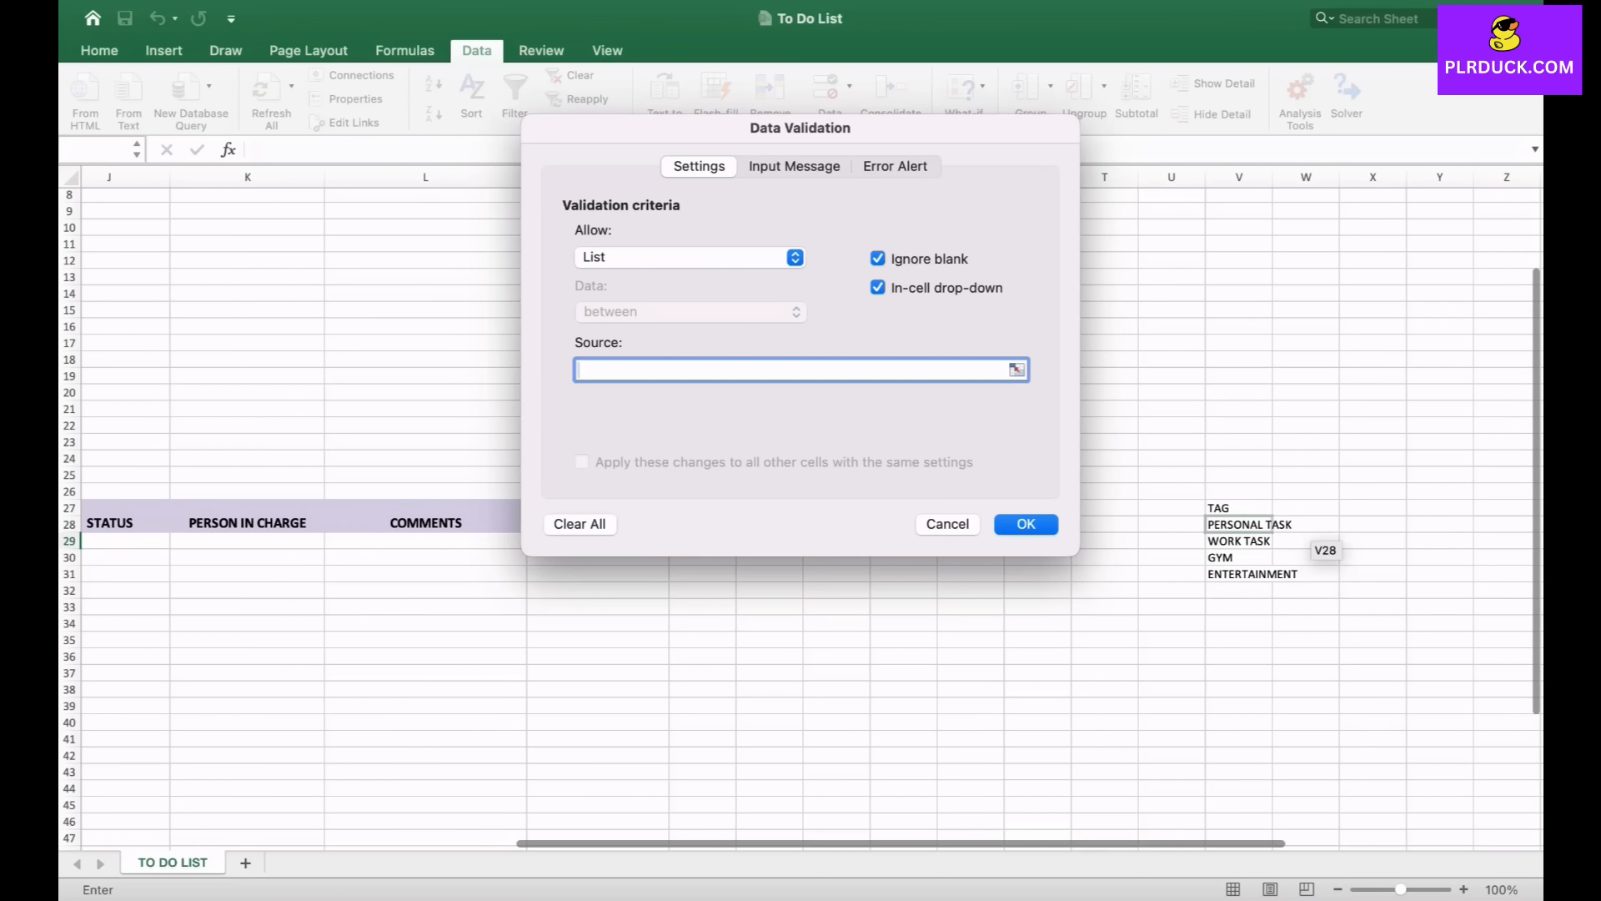
{"action": "left_click", "coordinate": [1272, 524]}
{"action": "left_click_drag", "start_coordinate": [1272, 524], "coordinate": [1272, 574]}
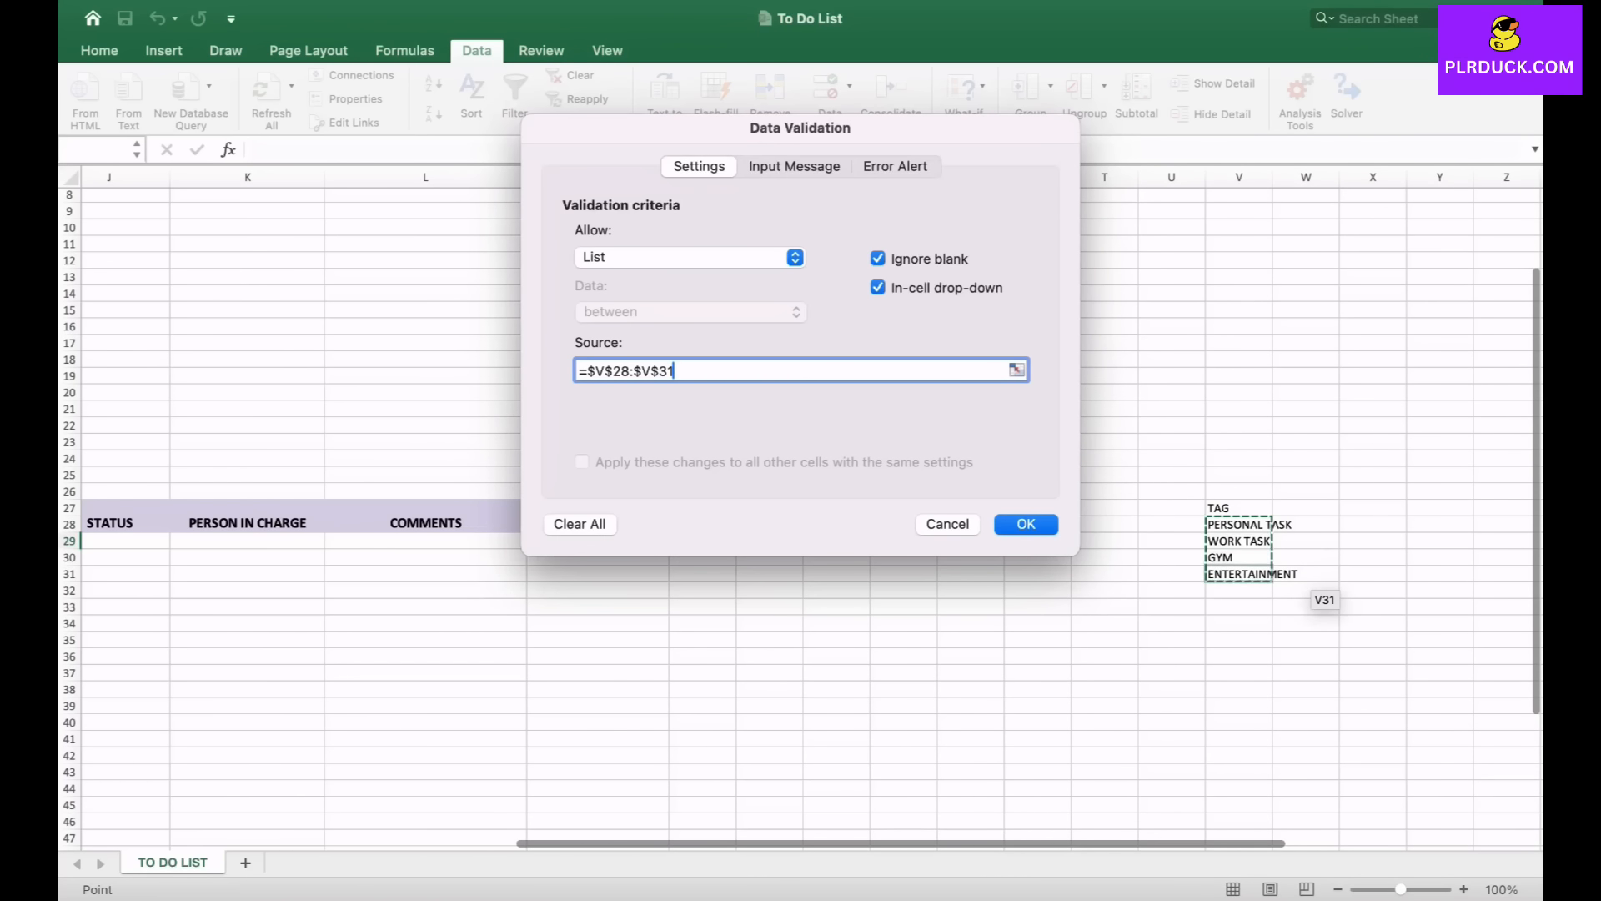
{"action": "key", "text": "Return"}
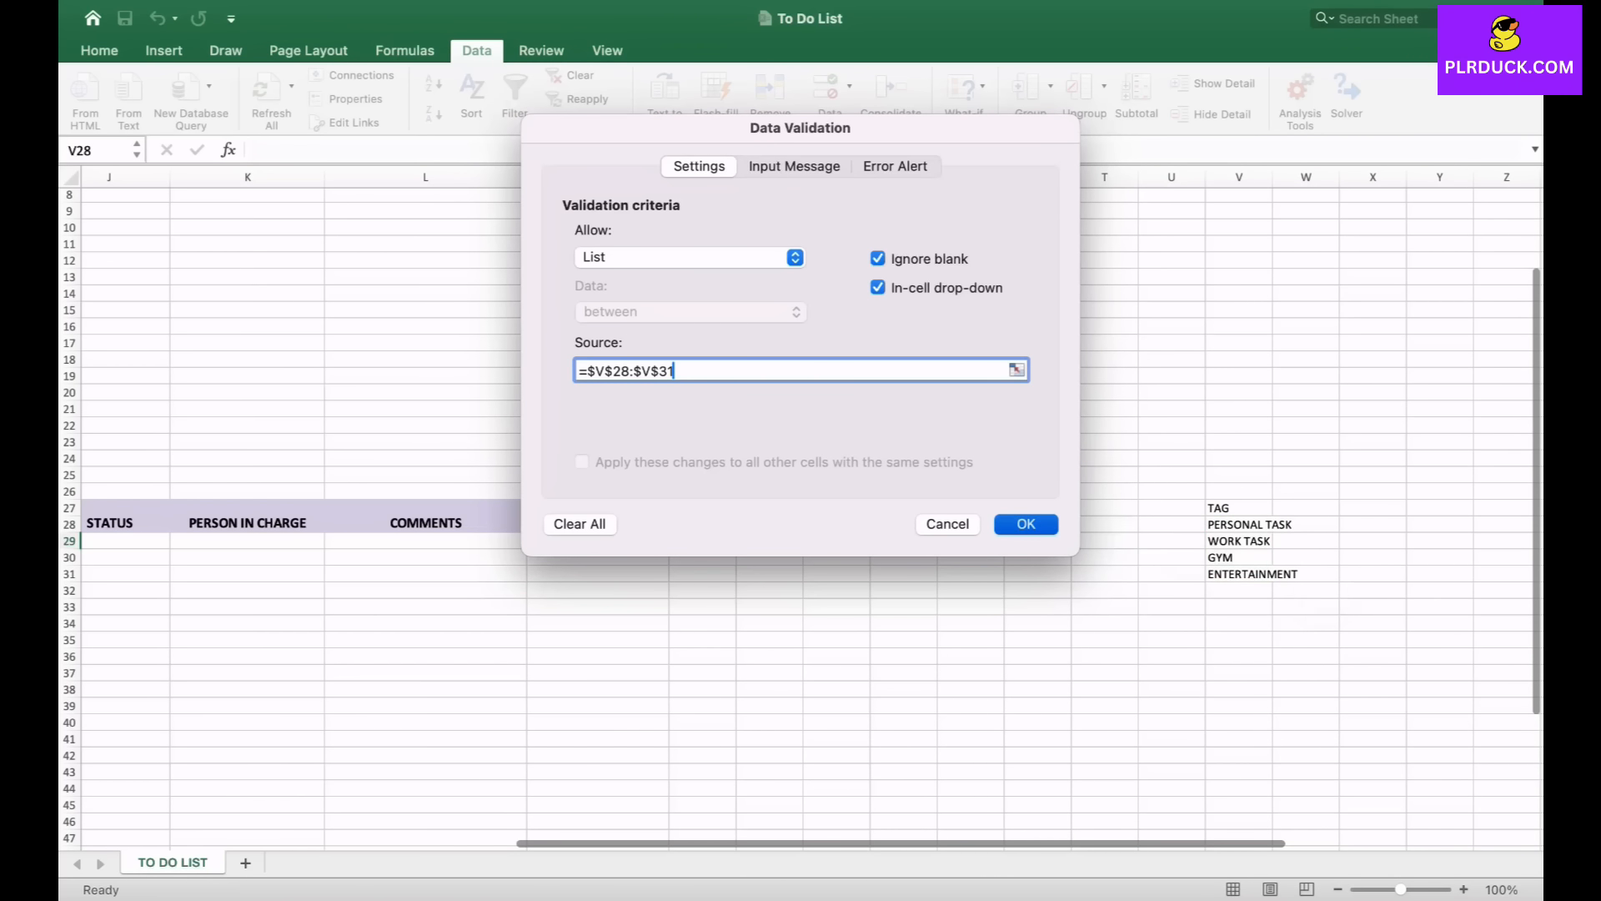
- Choose WORK TASK from the dropdown in E29
{"action": "scroll", "coordinate": [801, 501], "scroll_direction": "left", "scroll_amount": 3}
{"action": "scroll", "coordinate": [801, 500], "scroll_direction": "left", "scroll_amount": 5}
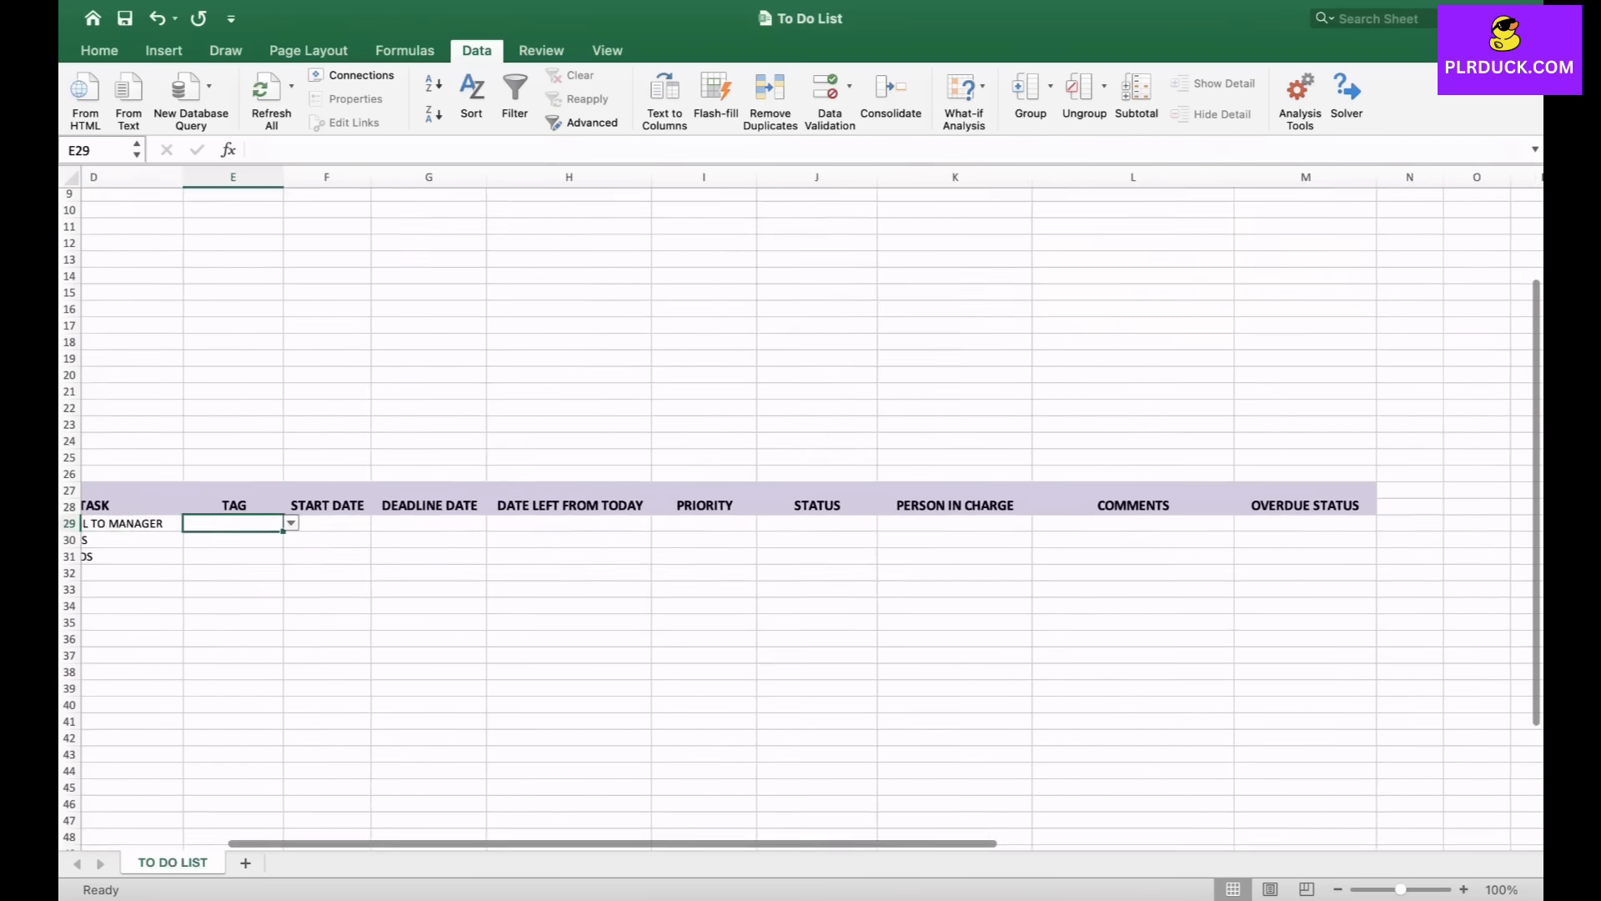
{"action": "left_click", "coordinate": [572, 522]}
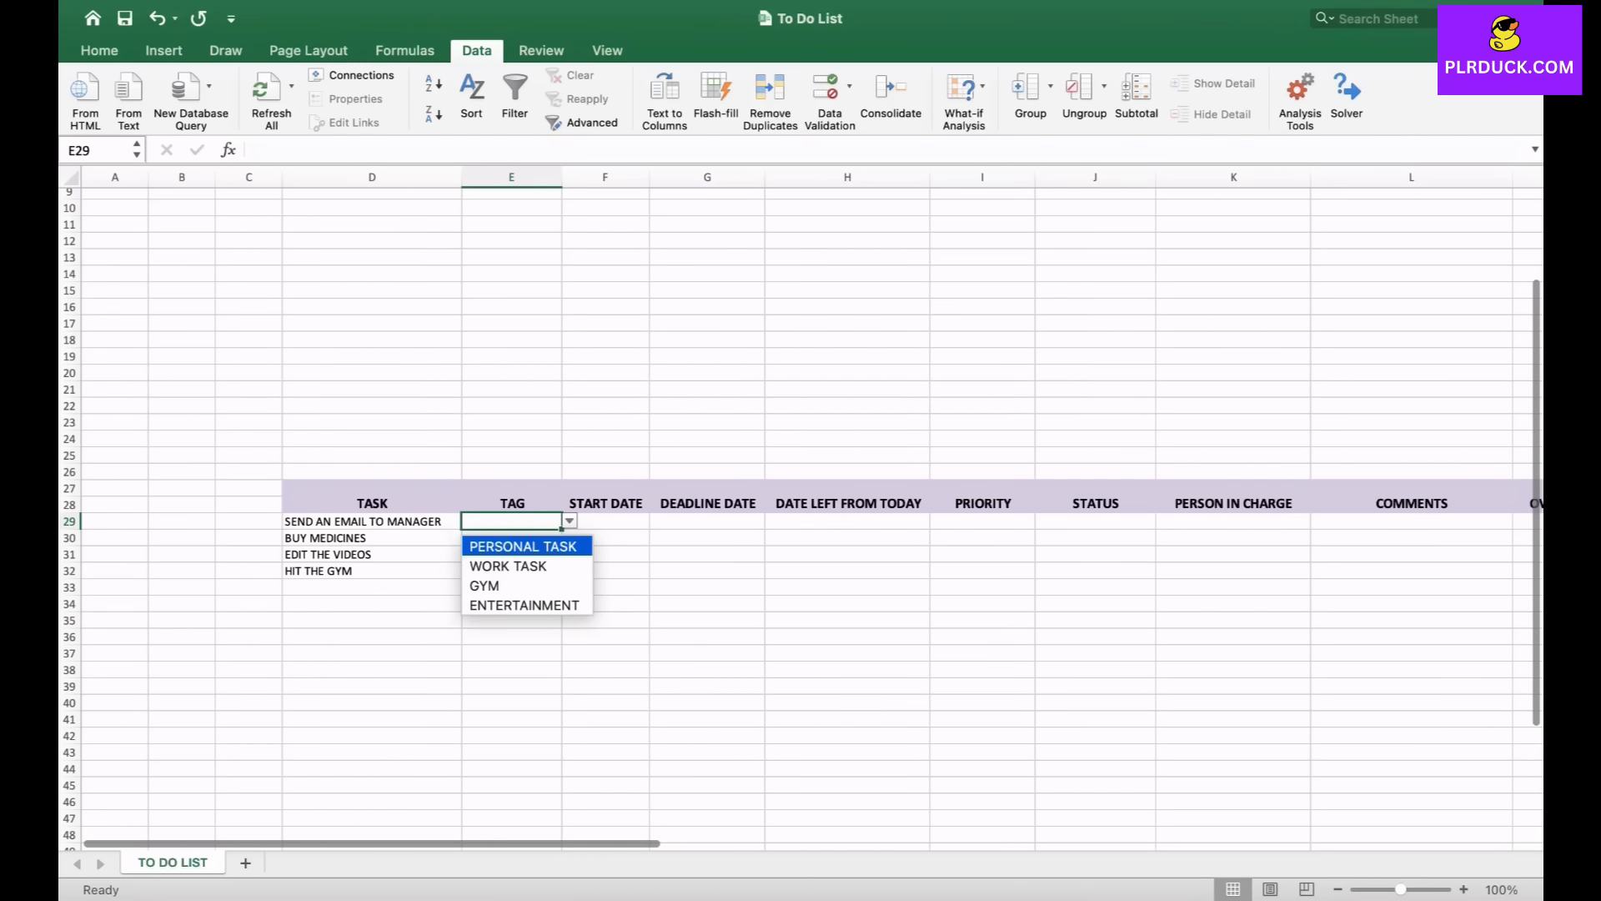
{"action": "key", "text": "Down"}
{"action": "key", "text": "Return"}
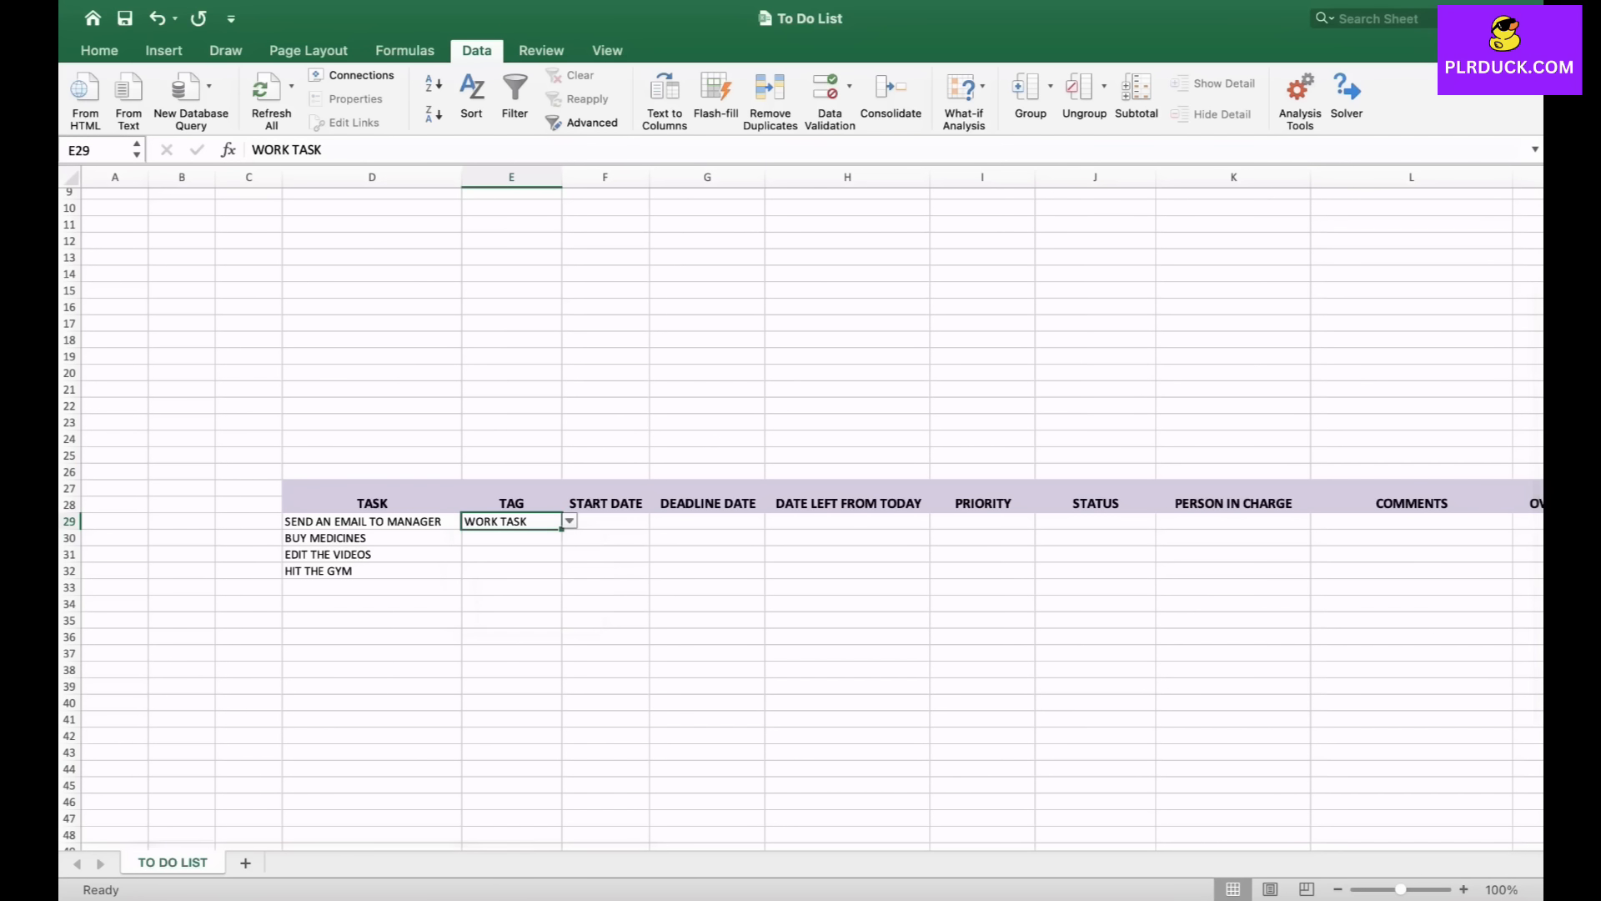
- Fill E29's tag down to E32 and change E30's tag to PERSONAL TASK from its dropdown
{"action": "left_click_drag", "start_coordinate": [562, 529], "coordinate": [562, 578]}
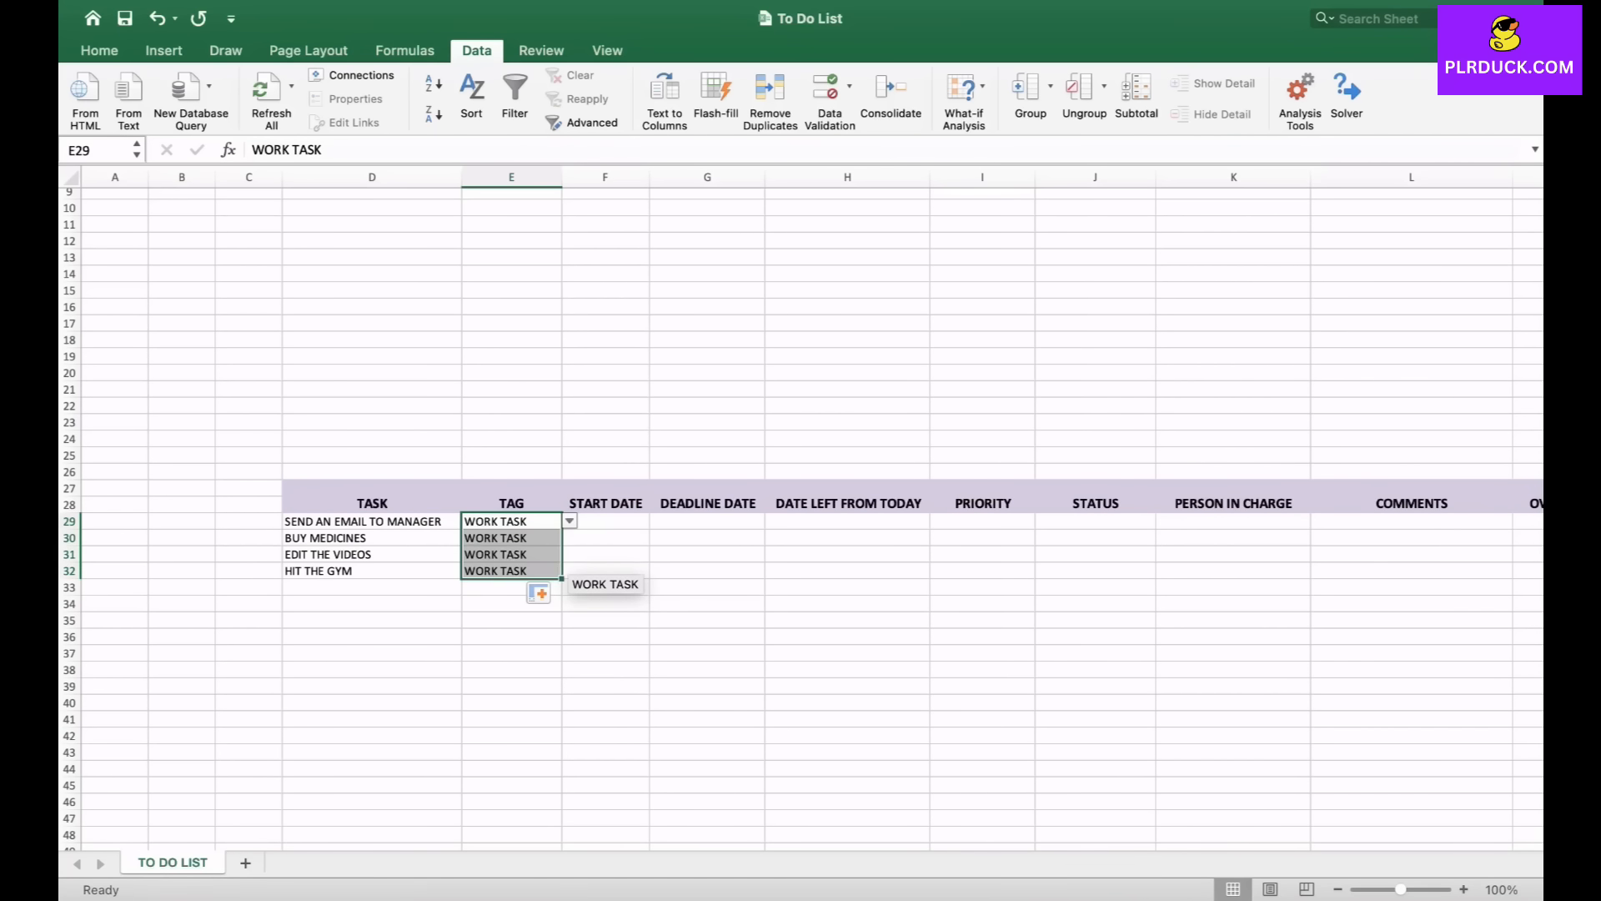
{"action": "left_click", "coordinate": [512, 538]}
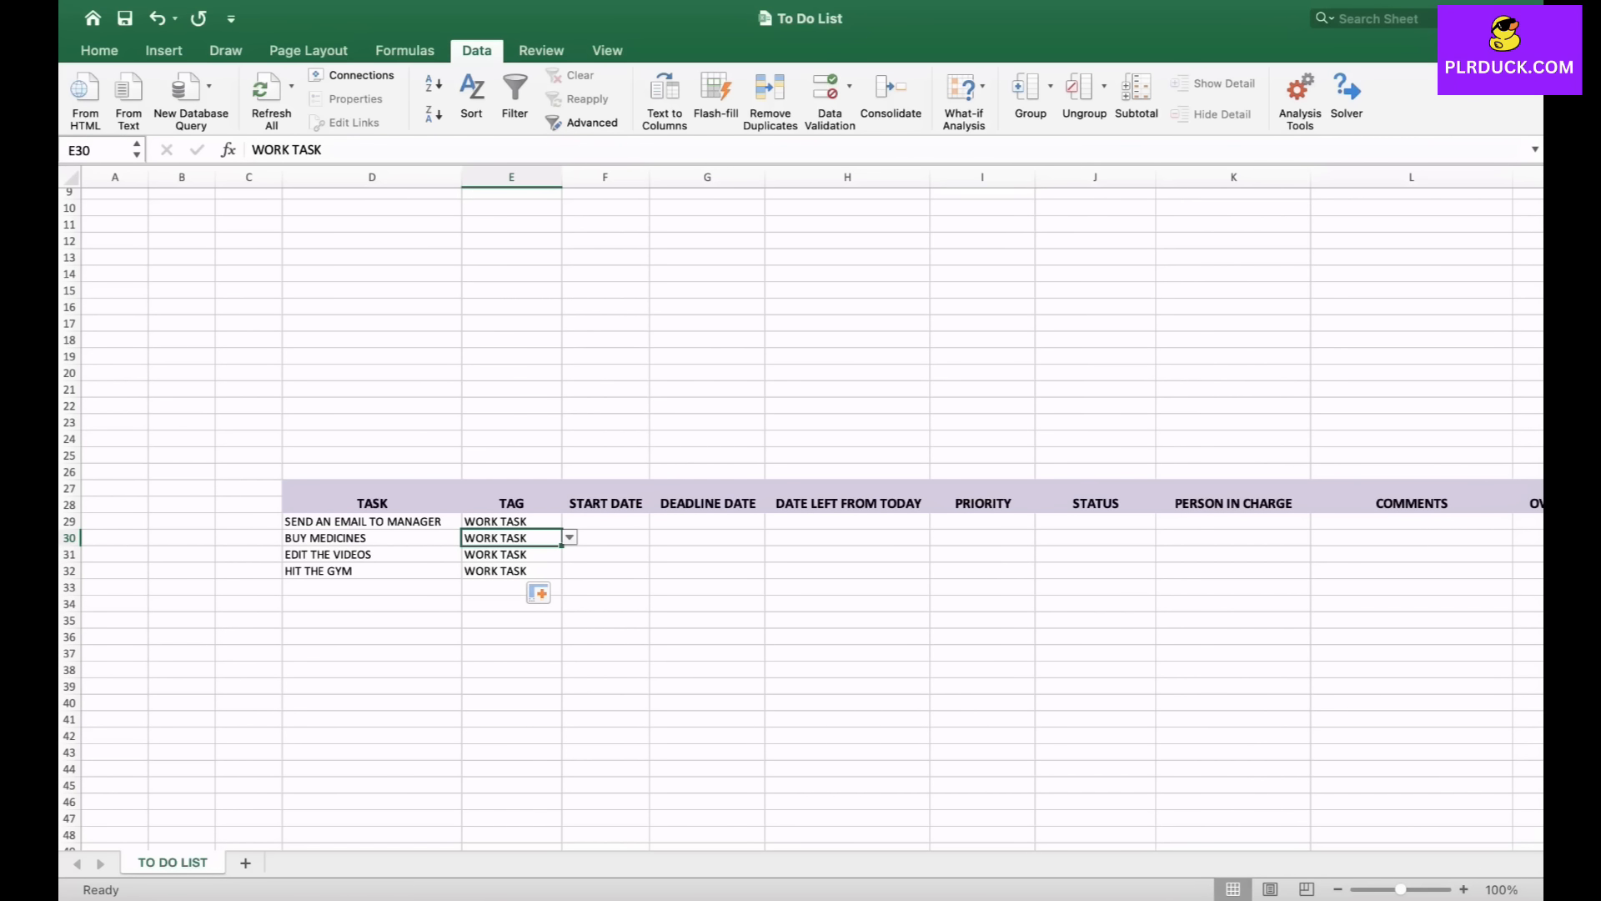
{"action": "left_click", "coordinate": [570, 538]}
{"action": "left_click", "coordinate": [501, 557]}
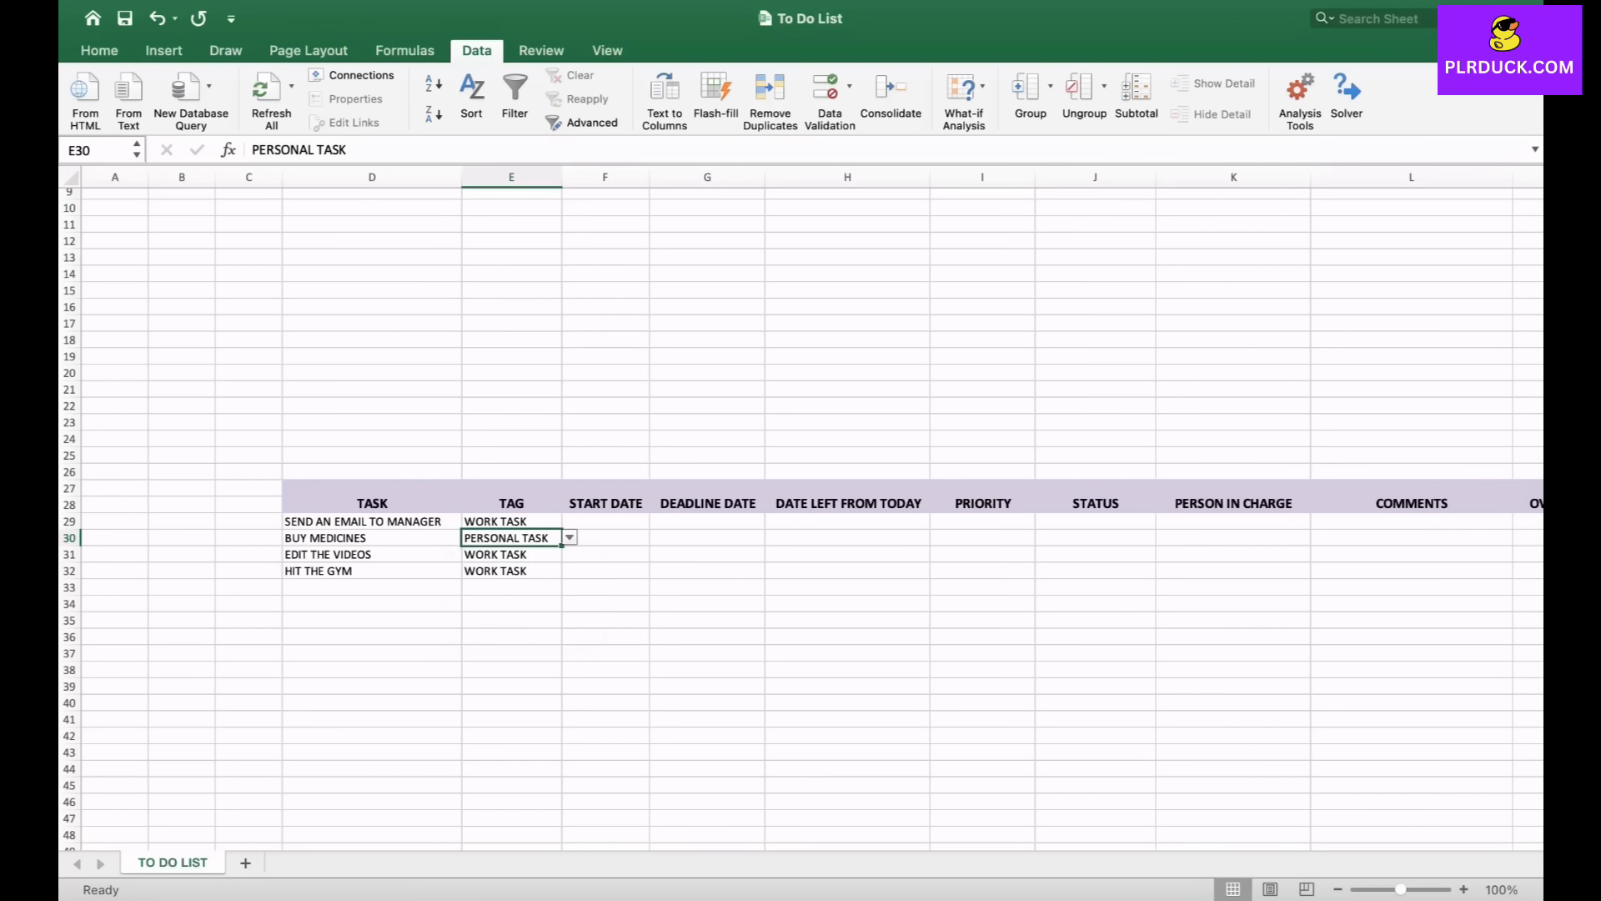
- Pick WORK TASK for E31 and GYM for E32 from their tag dropdowns
{"action": "left_click", "coordinate": [511, 555]}
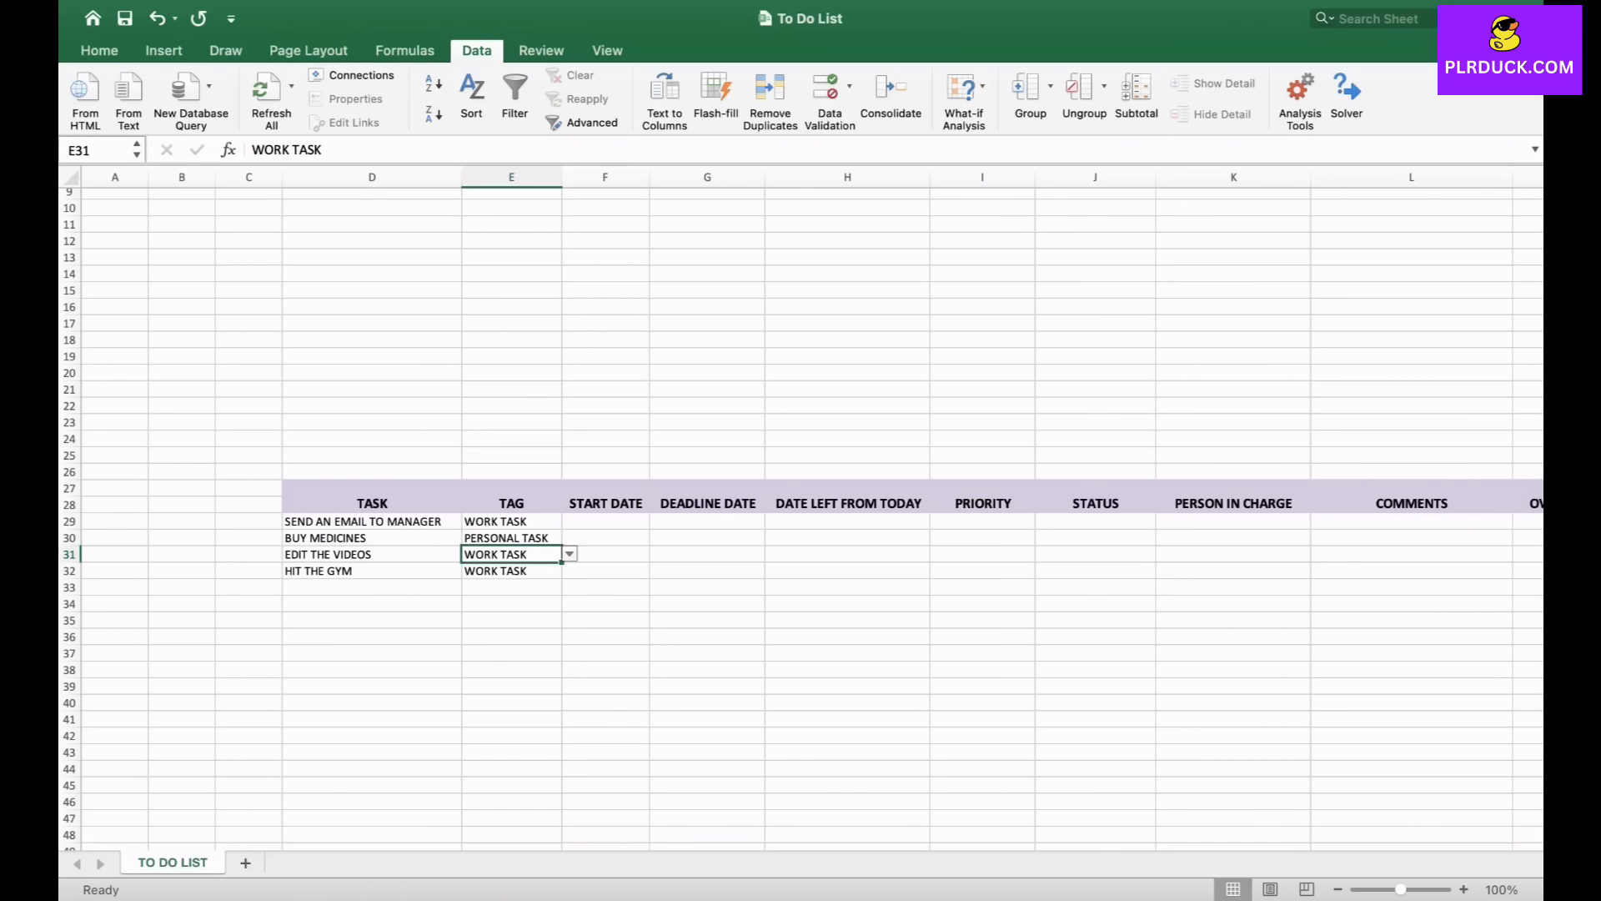
{"action": "left_click", "coordinate": [570, 554]}
{"action": "left_click", "coordinate": [500, 592]}
{"action": "left_click", "coordinate": [511, 572]}
{"action": "key", "text": "alt+Down"}
{"action": "key", "text": "Down"}
{"action": "key", "text": "Return"}
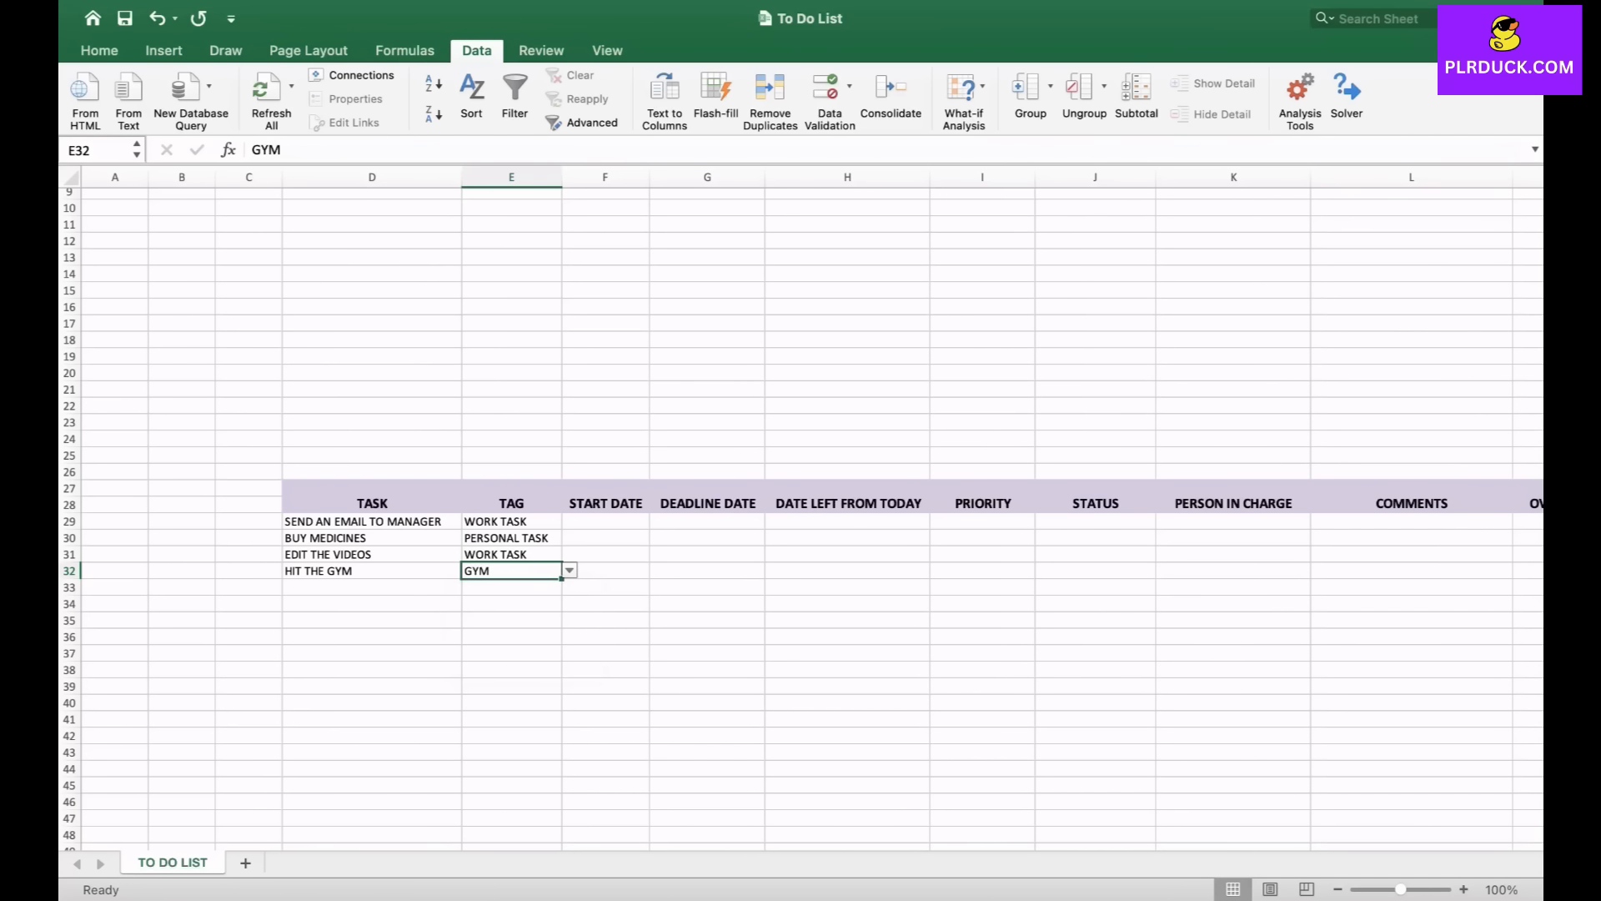
- Enter 19 AUG 2025 as both the start date and deadline date of the first task
{"action": "left_click", "coordinate": [512, 620]}
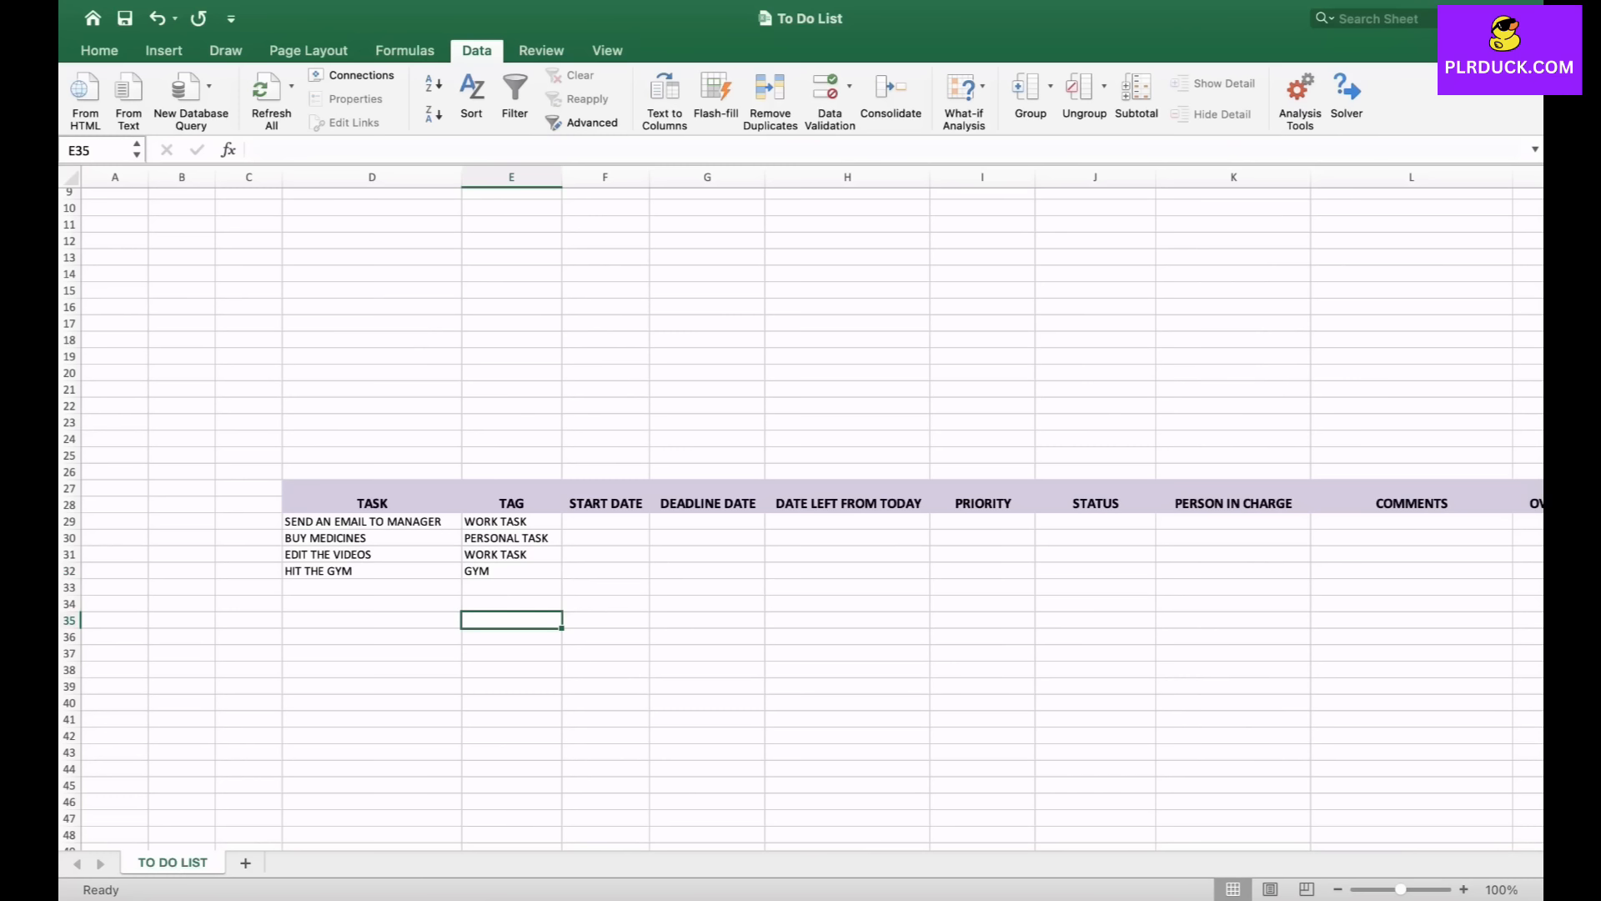
{"action": "left_click", "coordinate": [605, 521]}
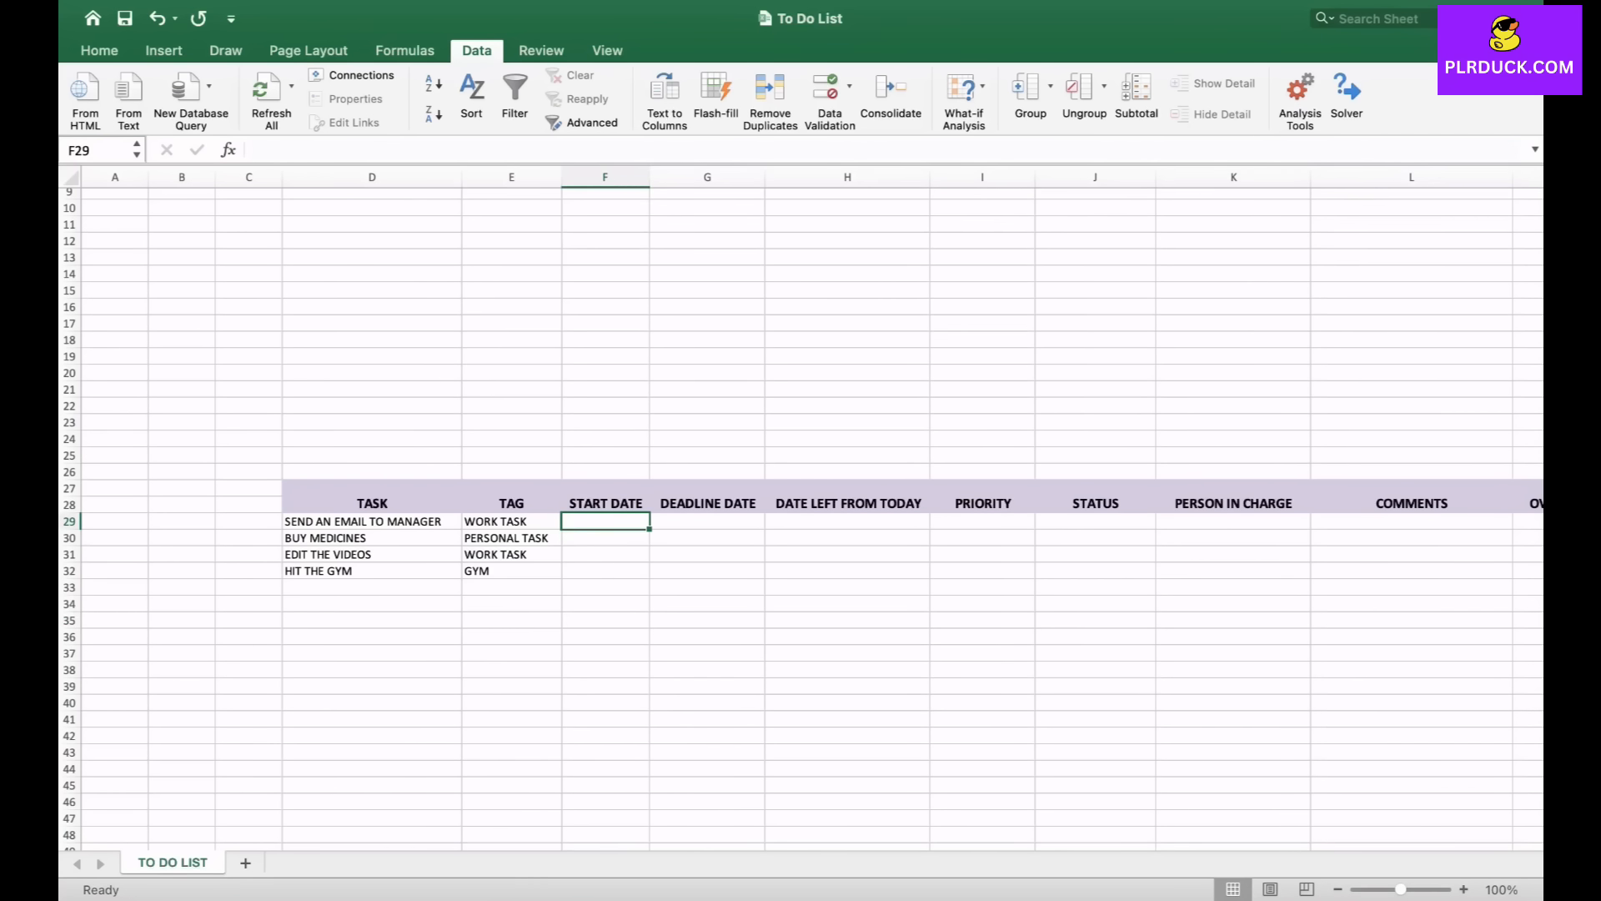
{"action": "type", "text": "19"}
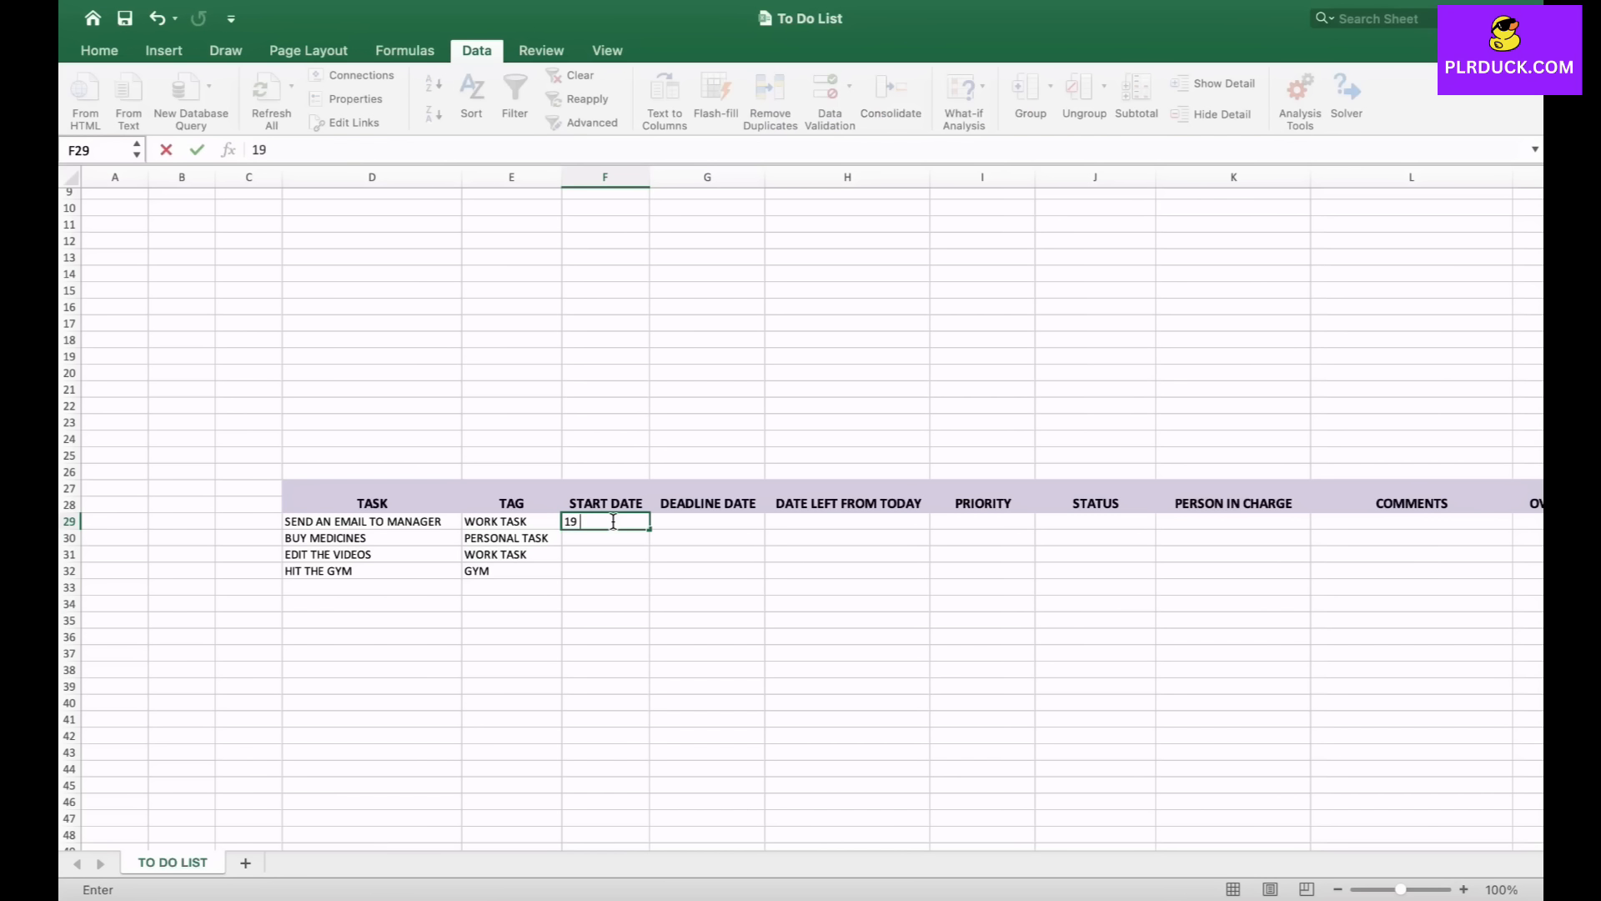
{"action": "type", "text": " AUG 2025"}
{"action": "key", "text": "Tab"}
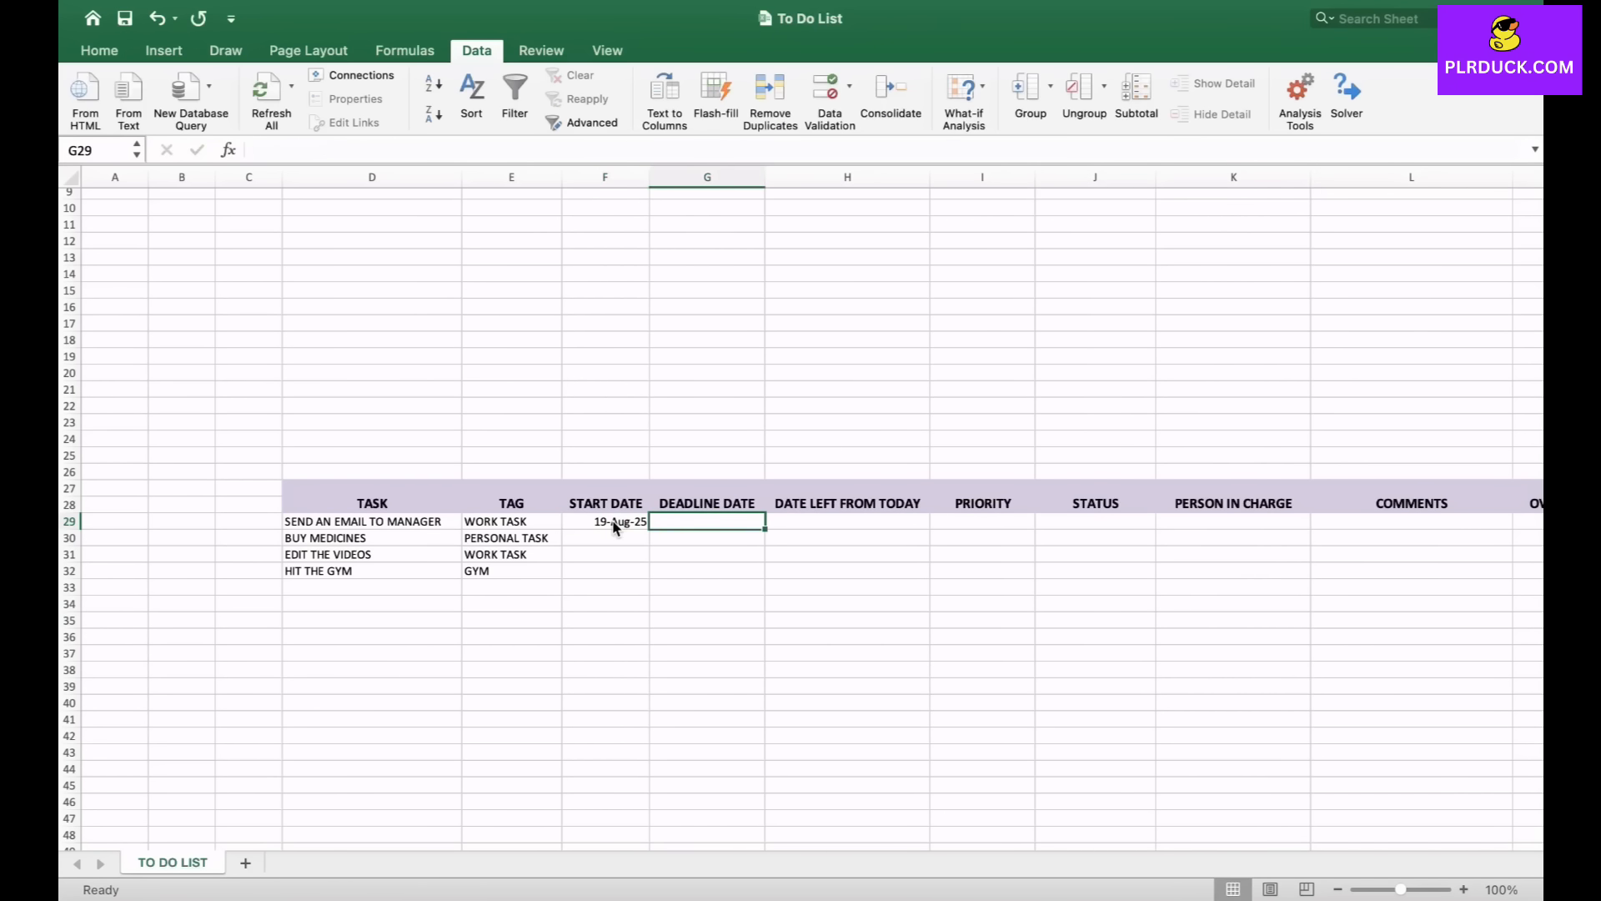
{"action": "type", "text": "19 AUG 2025"}
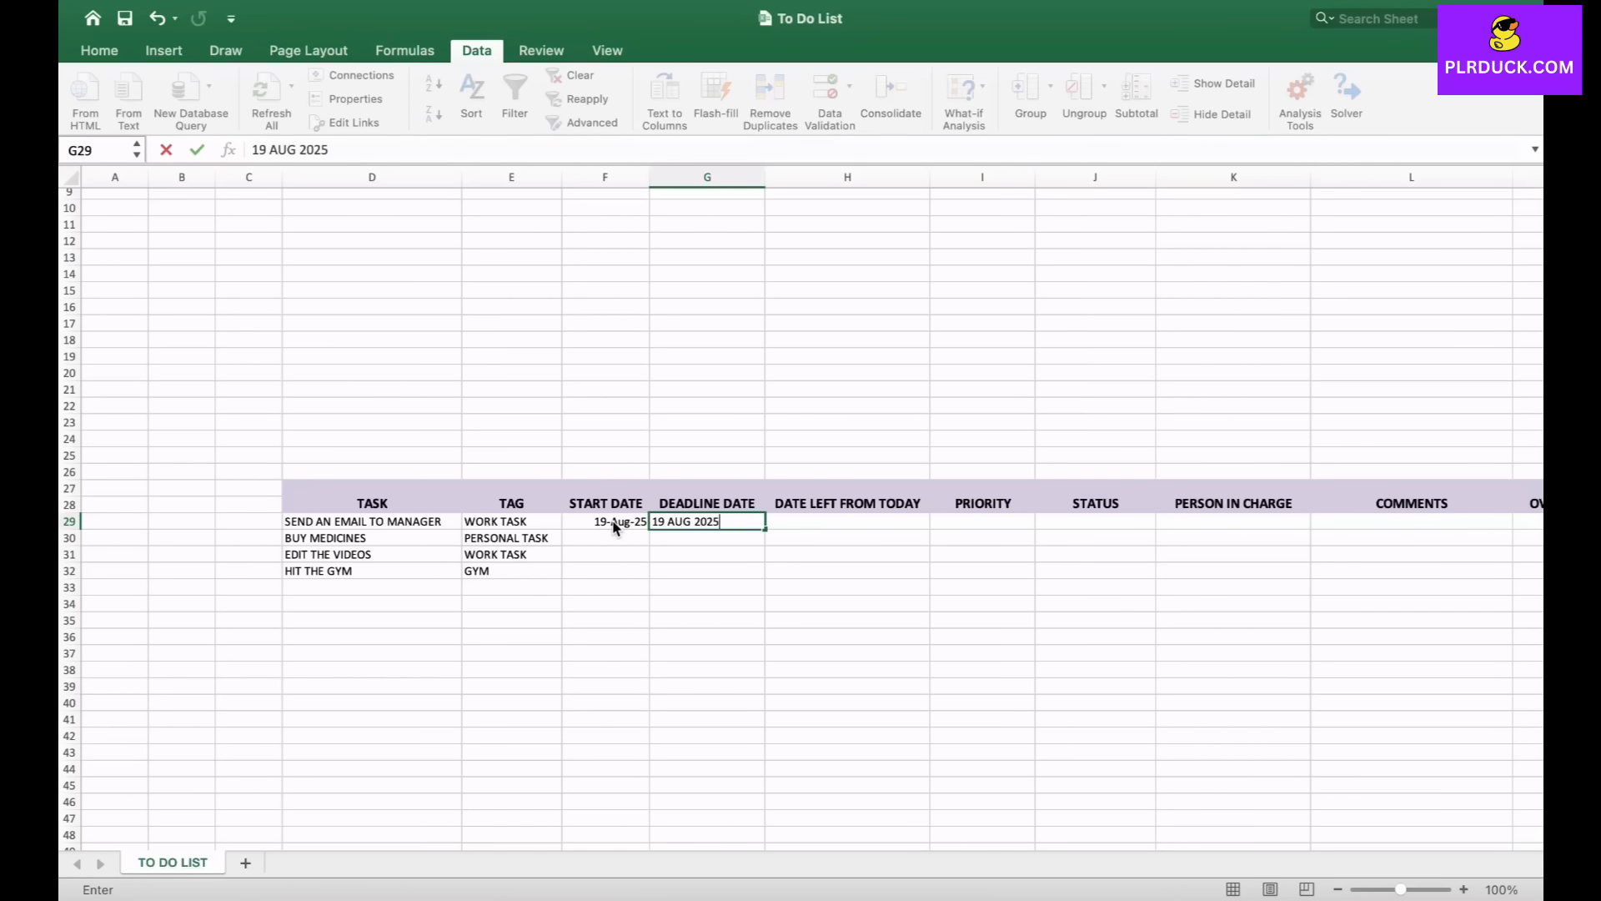
{"action": "key", "text": "Return"}
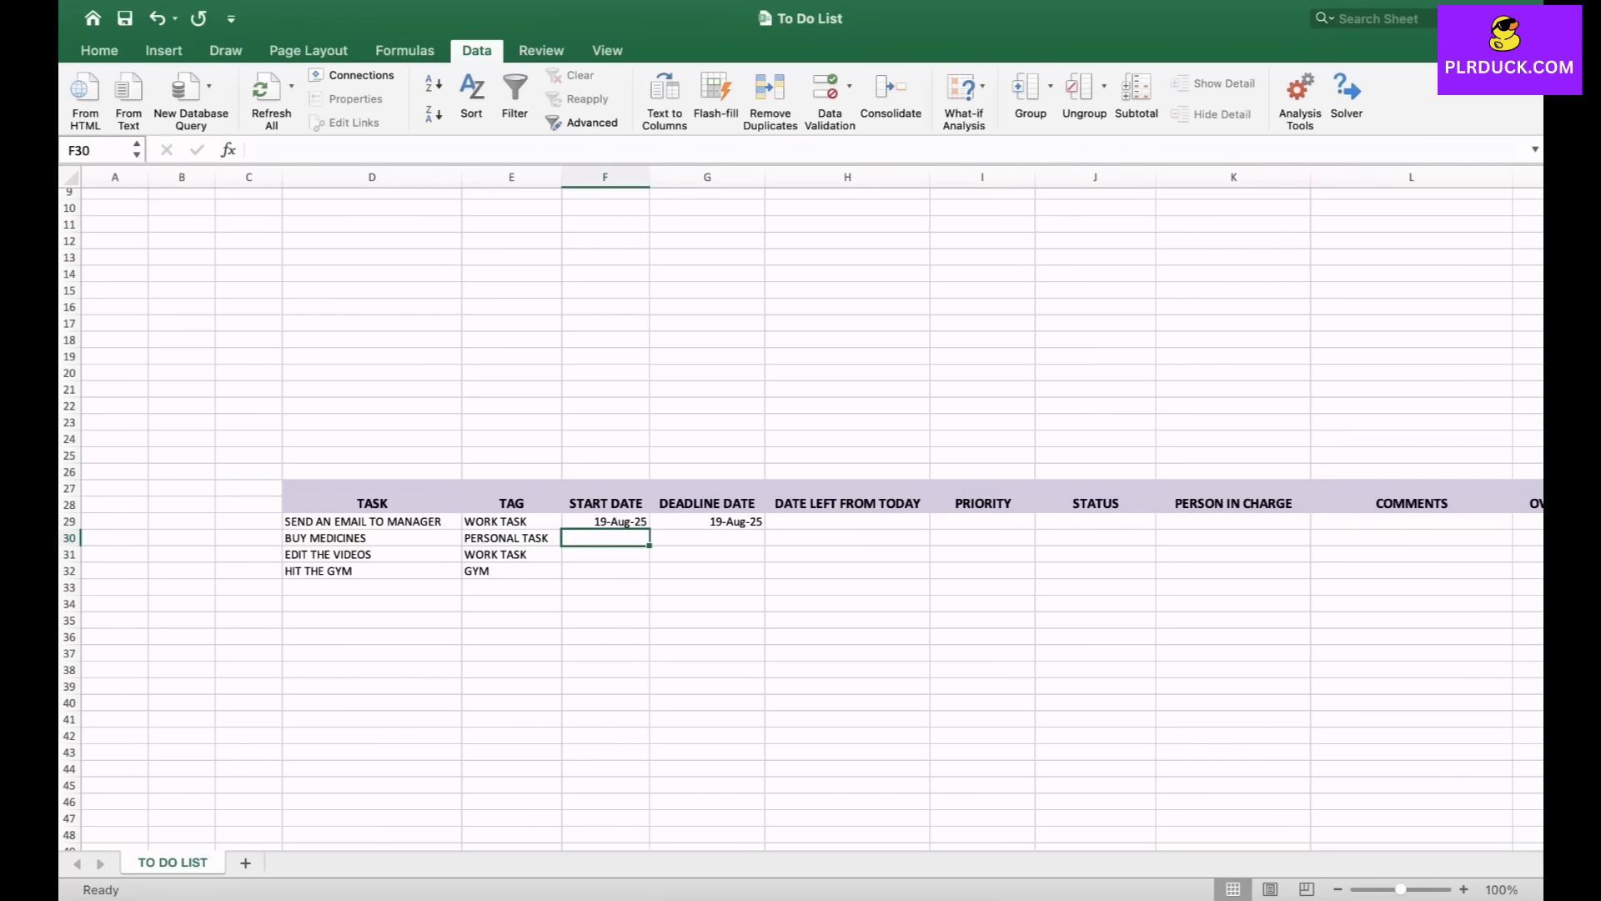
- Enter start date 19 AUG 2025 and deadline 20 AUG 2025 for BUY MEDICINES
{"action": "type", "text": "19"}
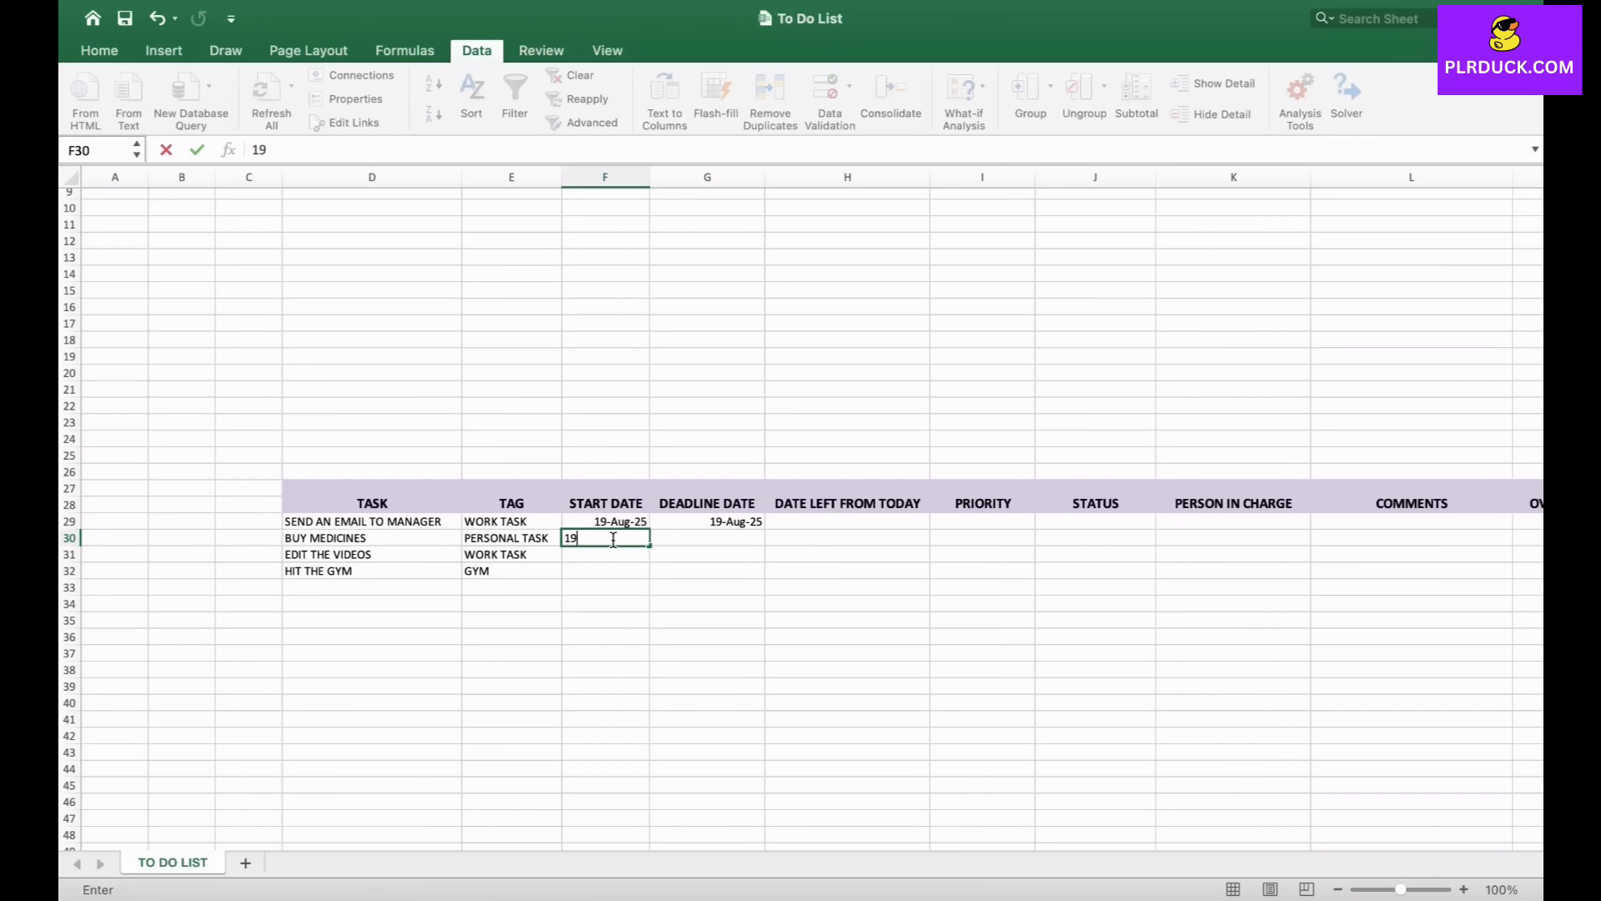
{"action": "type", "text": " AUG 2025"}
{"action": "key", "text": "Tab"}
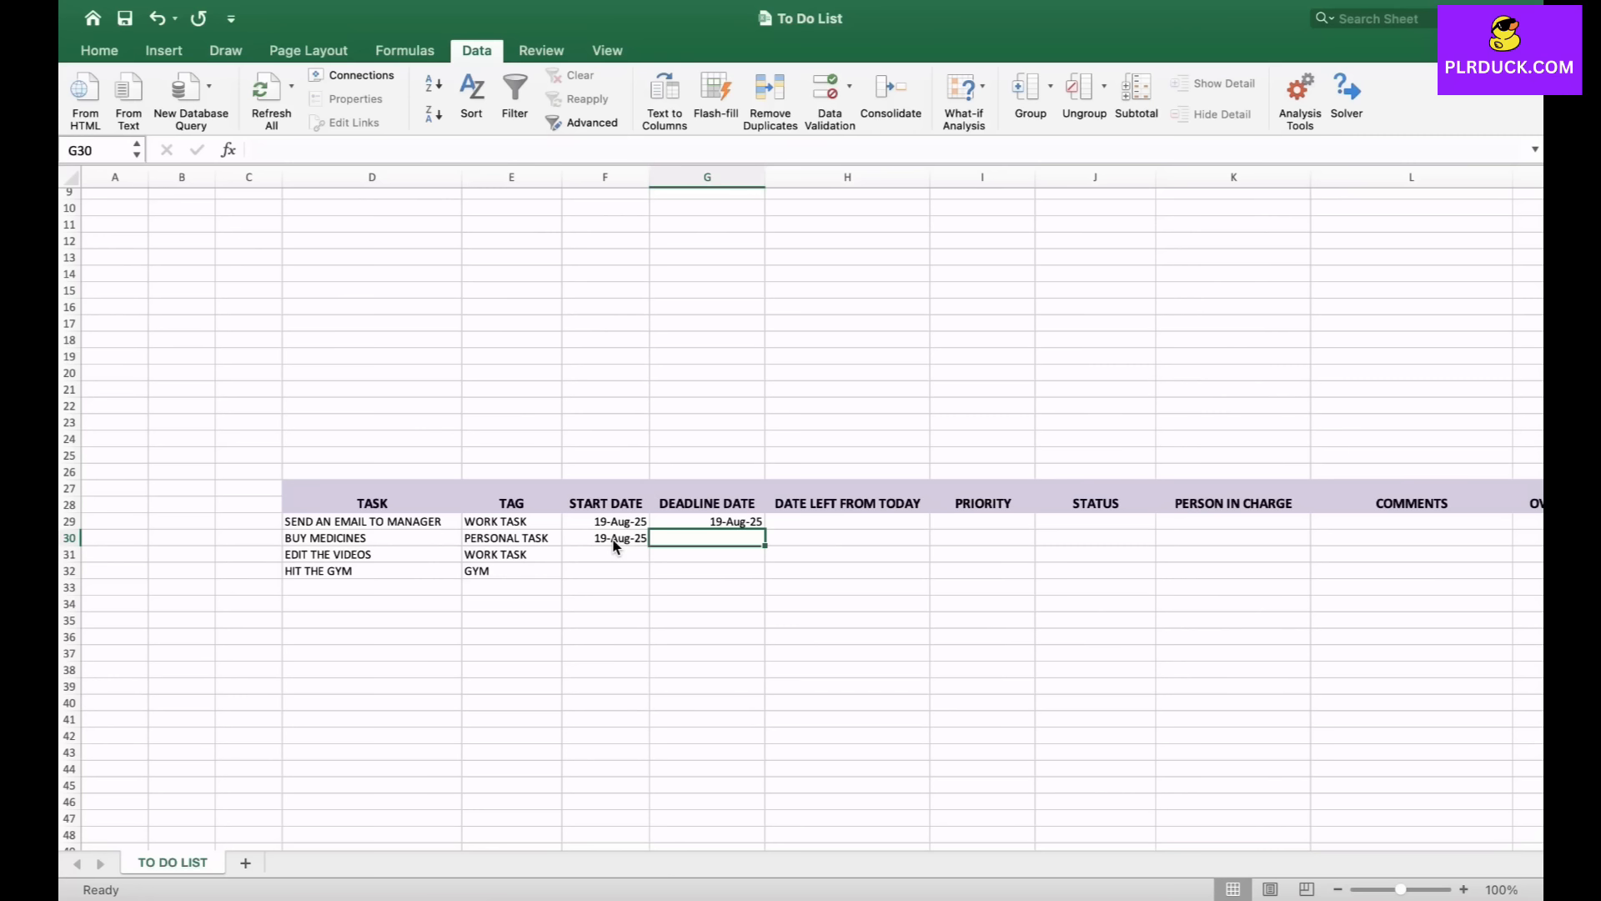
{"action": "type", "text": "20 AUG 2025"}
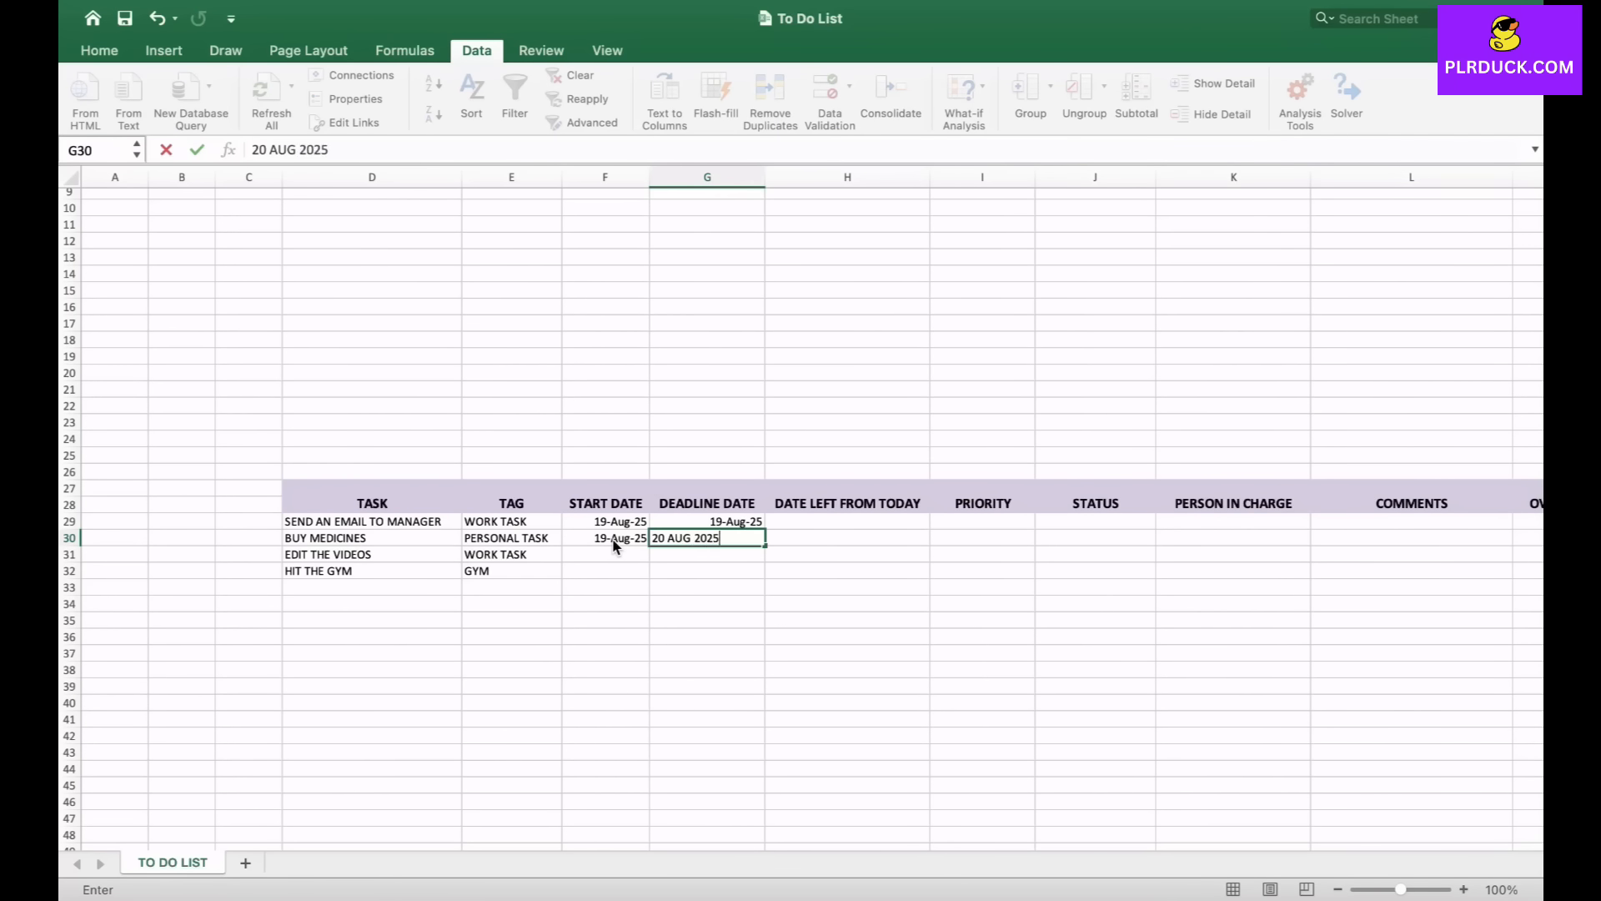
{"action": "key", "text": "Return"}
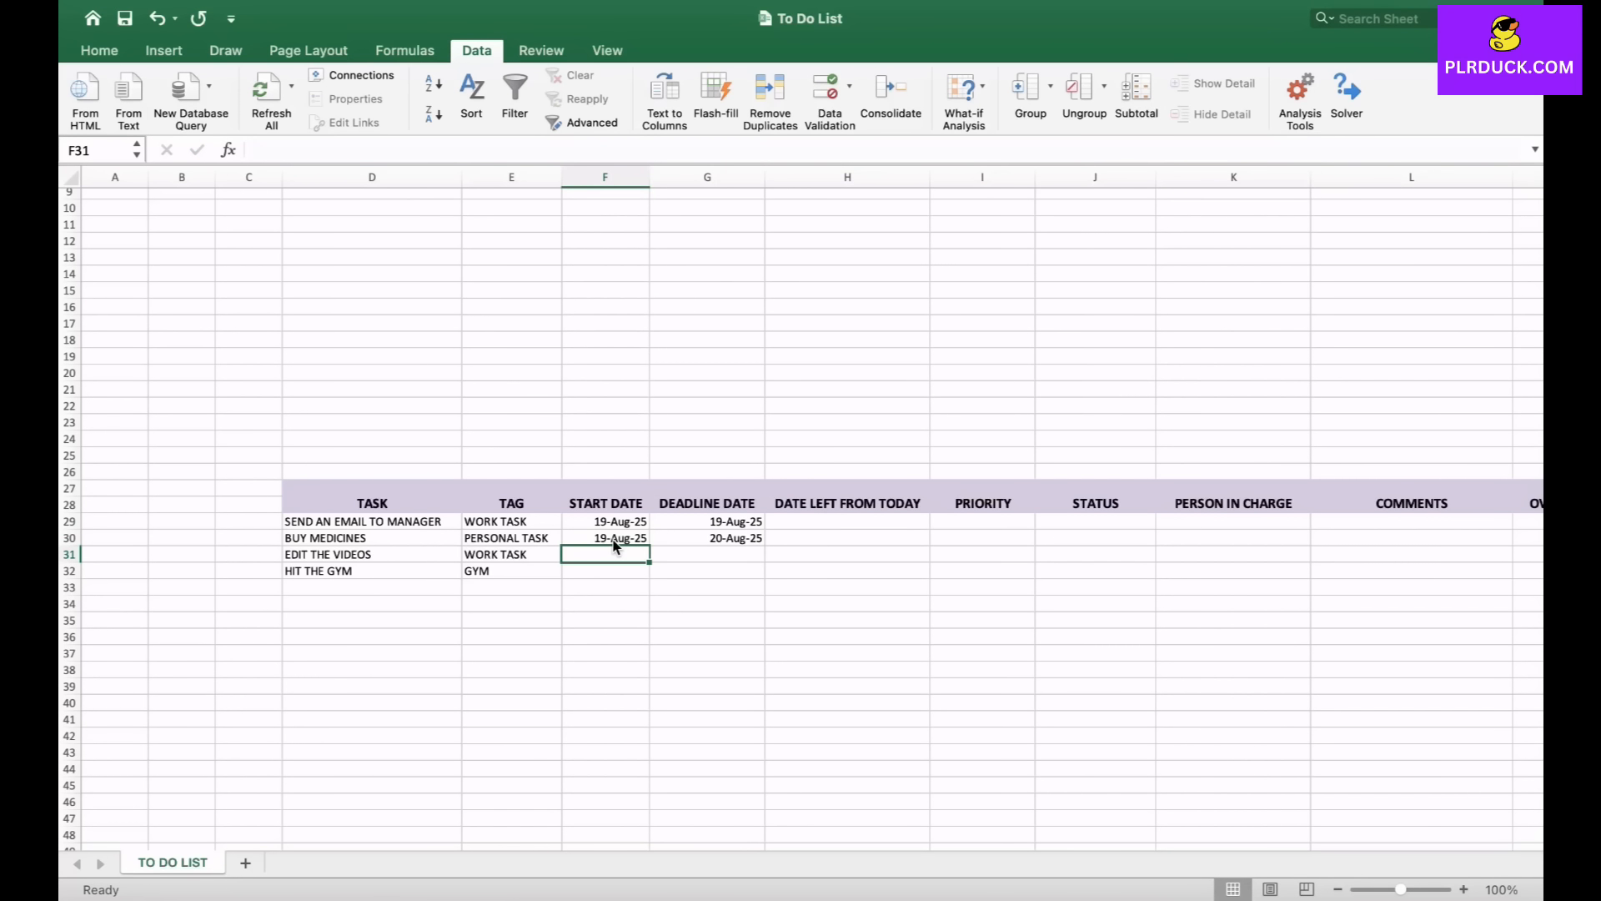
- Enter start date 15 AUG 2025 and deadline 30 AUG 2025 for EDIT THE VIDEOS
{"action": "type", "text": "15"}
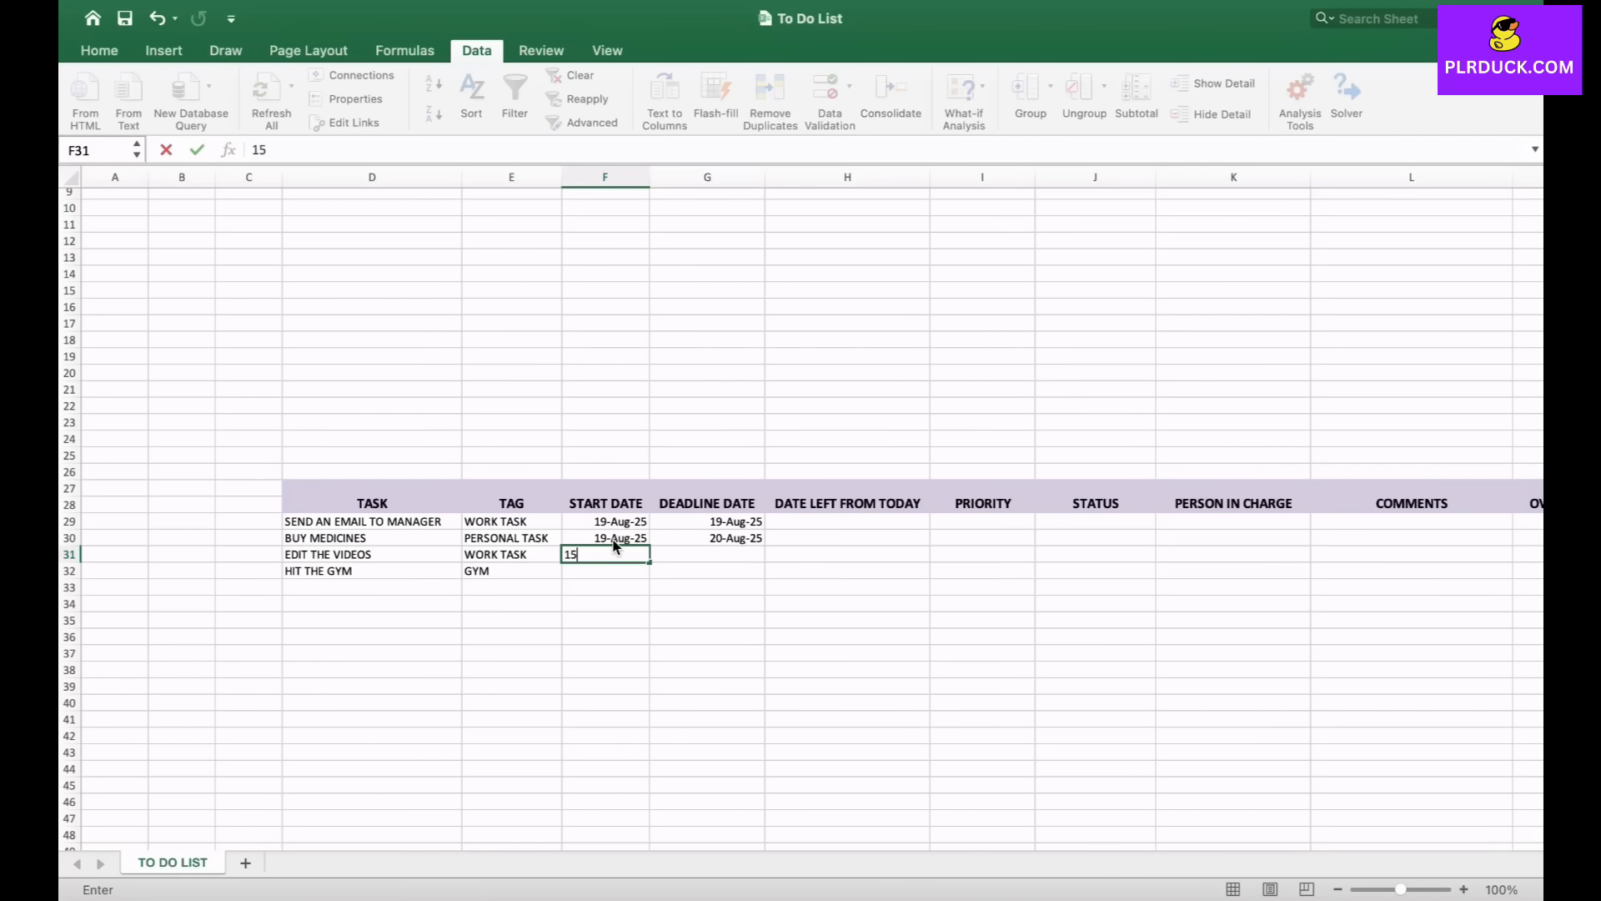
{"action": "type", "text": " AUG 2025"}
{"action": "key", "text": "Tab"}
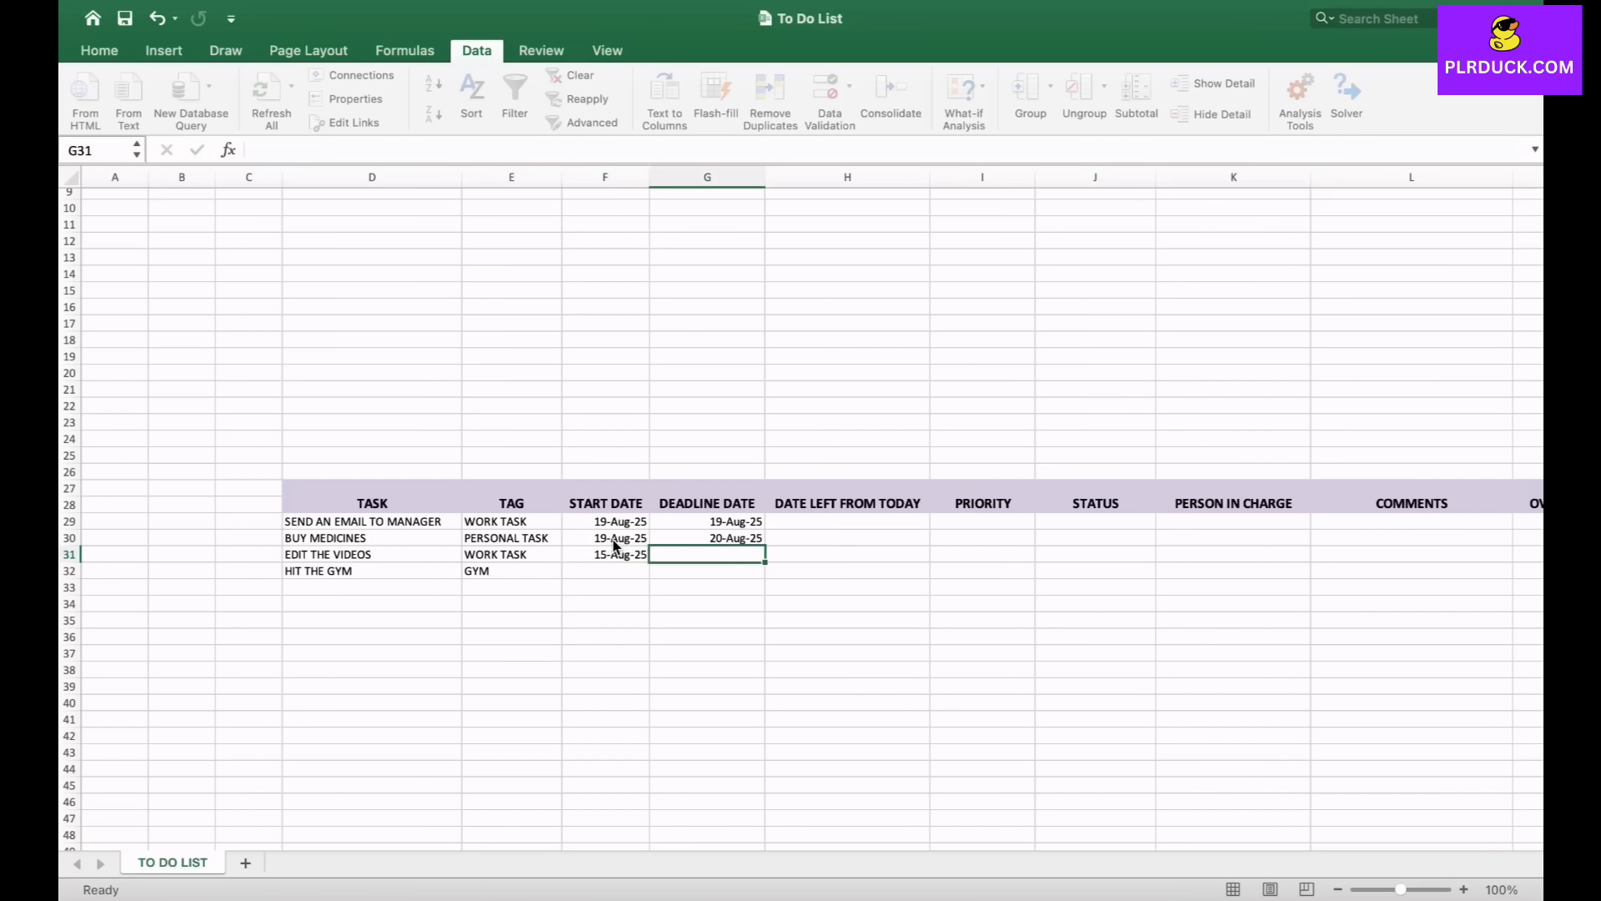
{"action": "type", "text": "30 AUG 2025"}
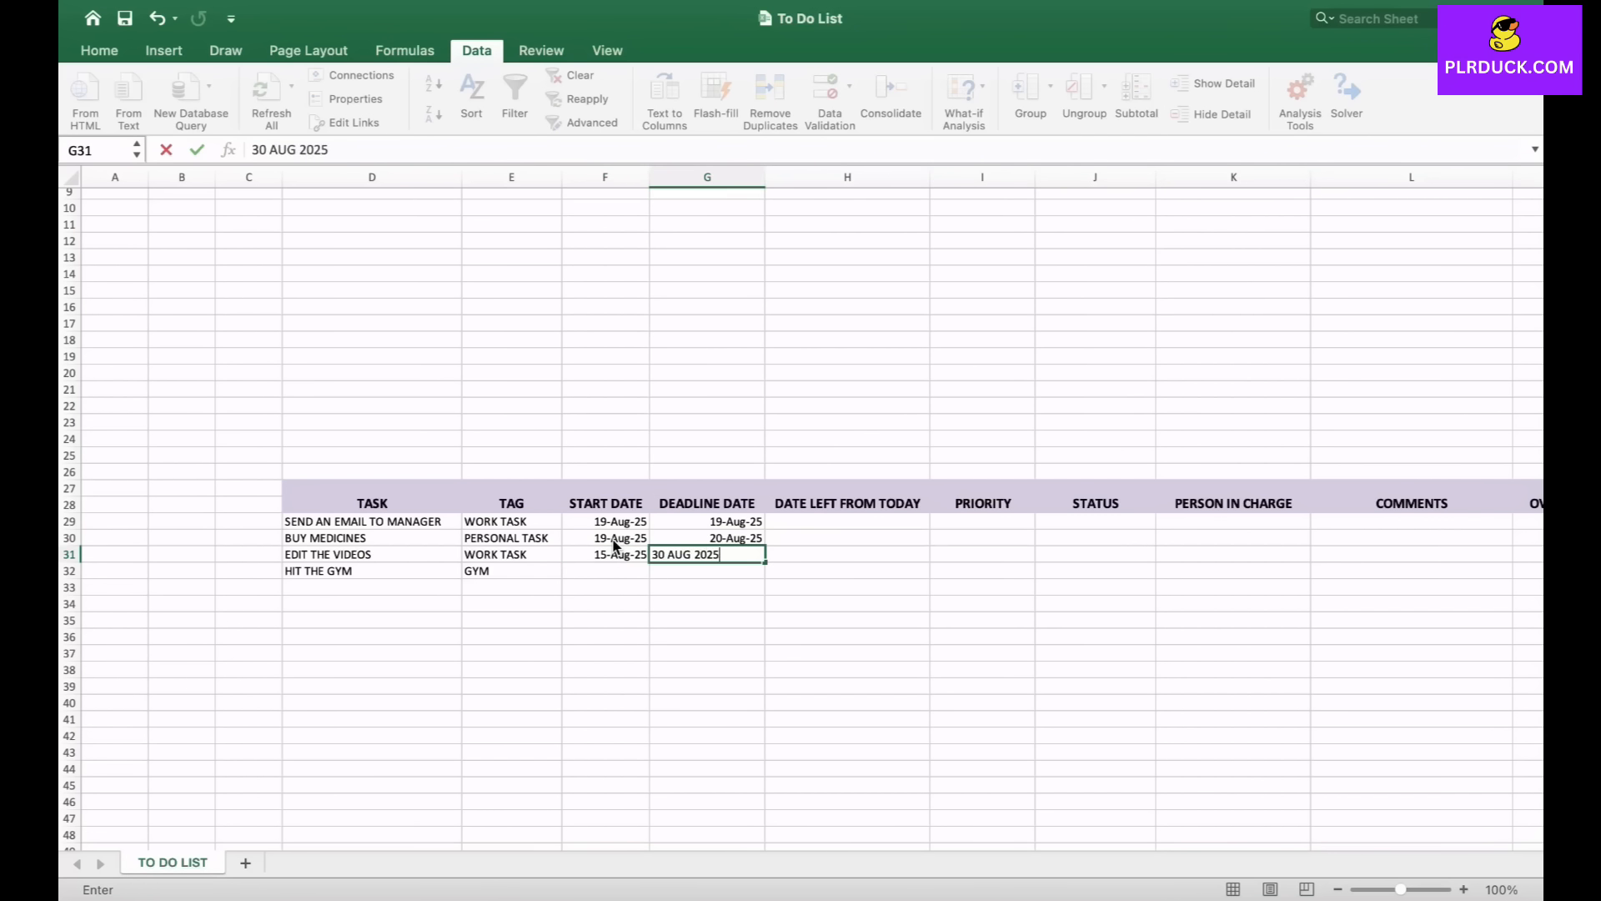
{"action": "key", "text": "Return"}
{"action": "key", "text": "Left"}
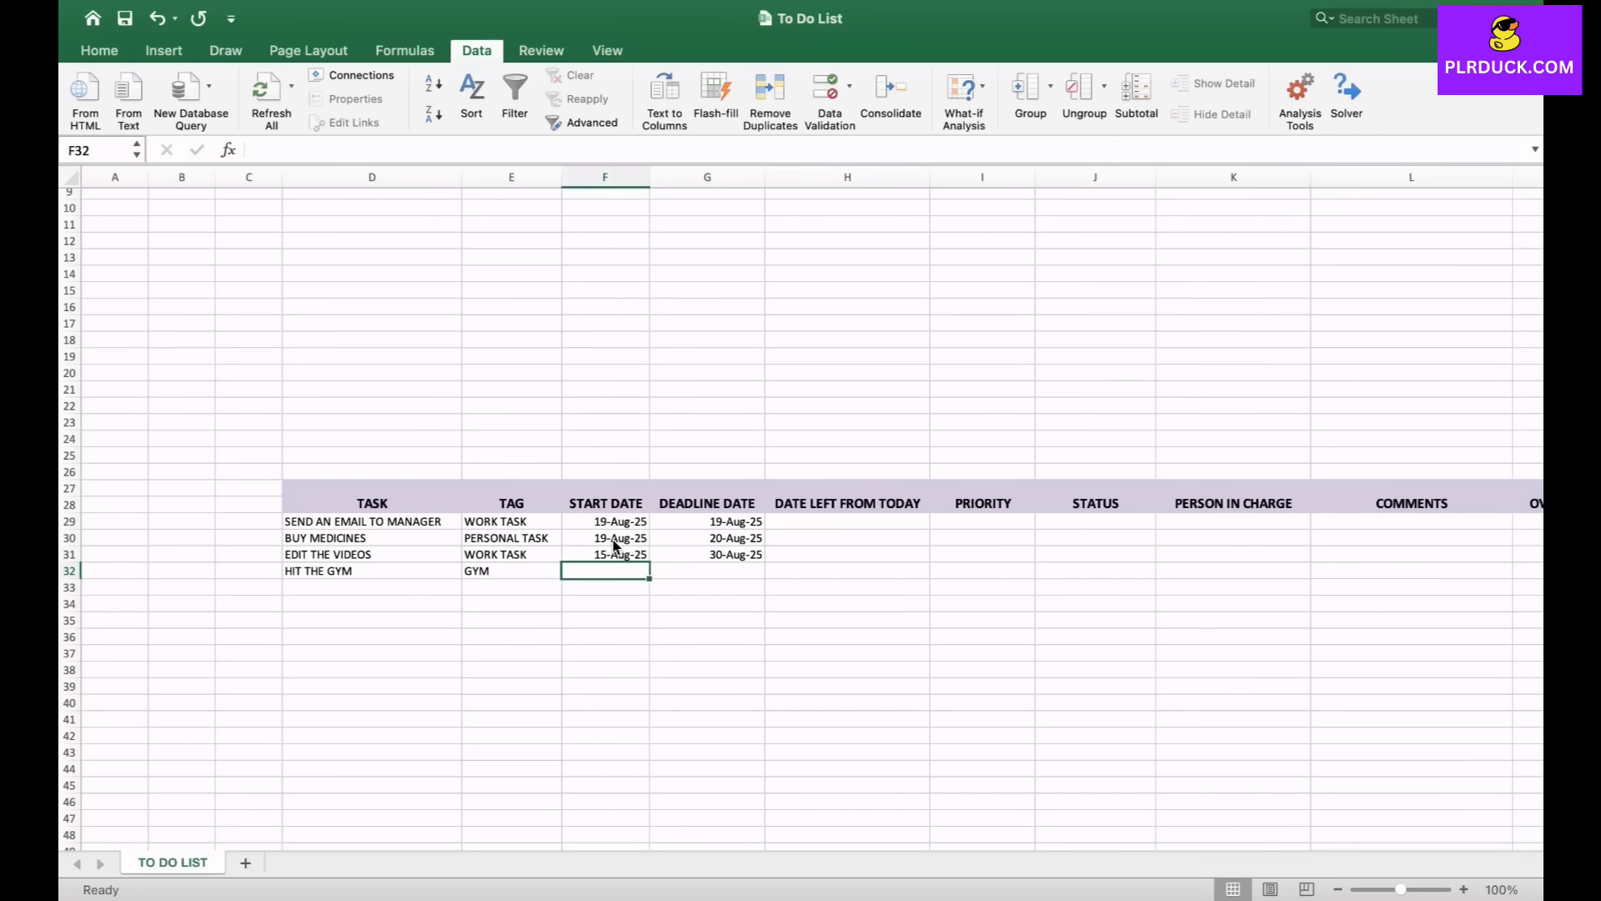
- Enter 19 AUG 2025 as both the start date and deadline for HIT THE GYM
{"action": "type", "text": "19 AUG"}
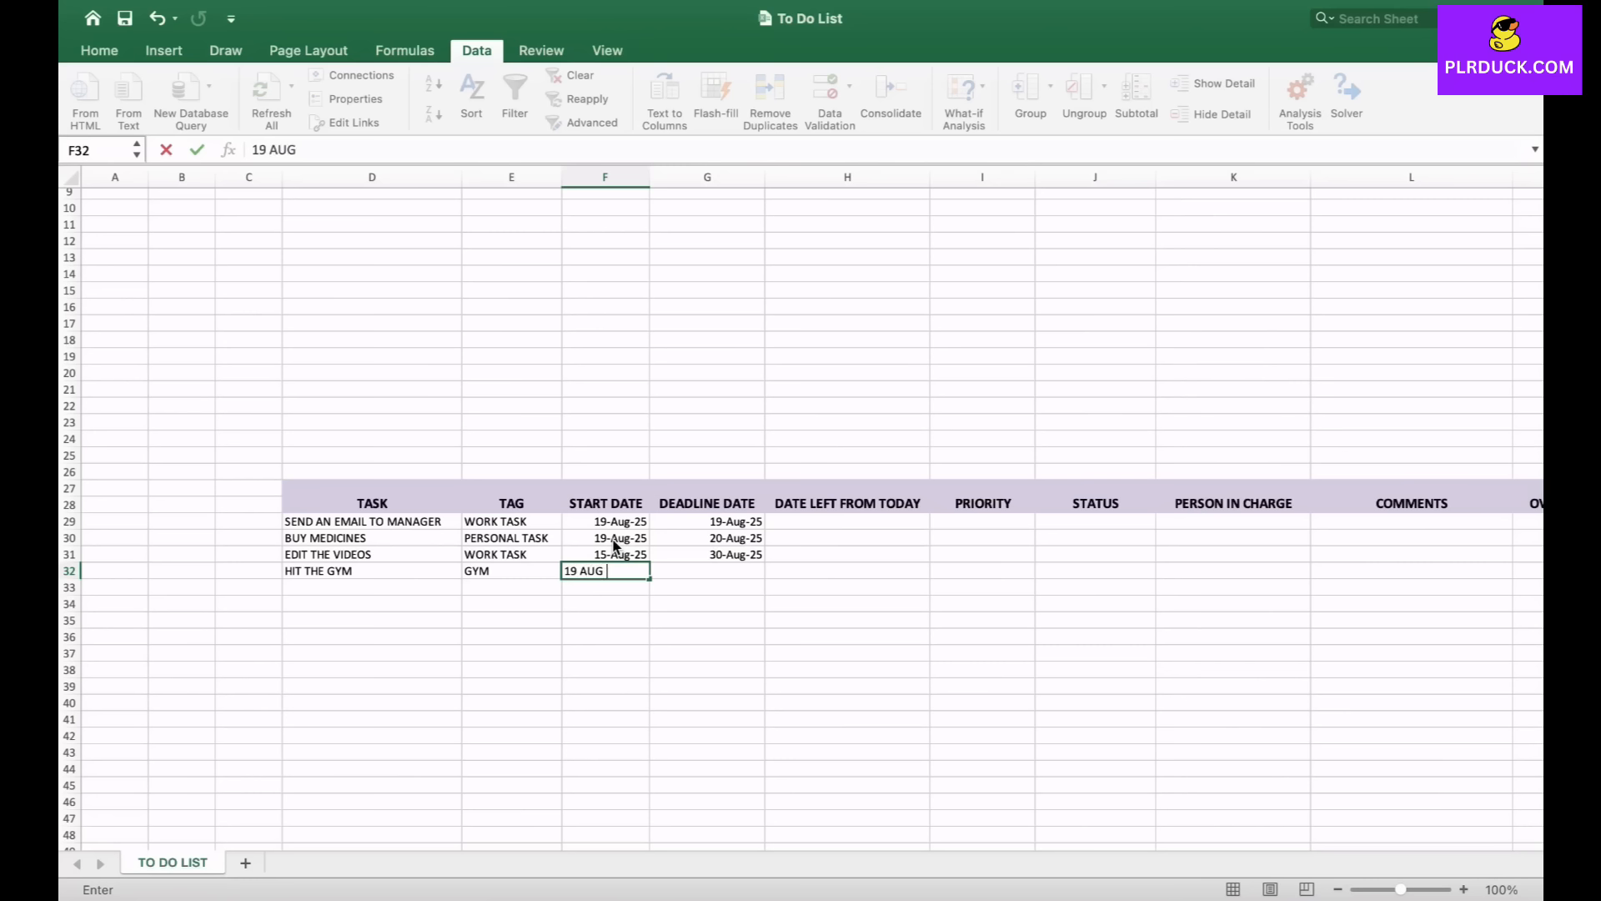
{"action": "type", "text": " 2025"}
{"action": "key", "text": "Tab"}
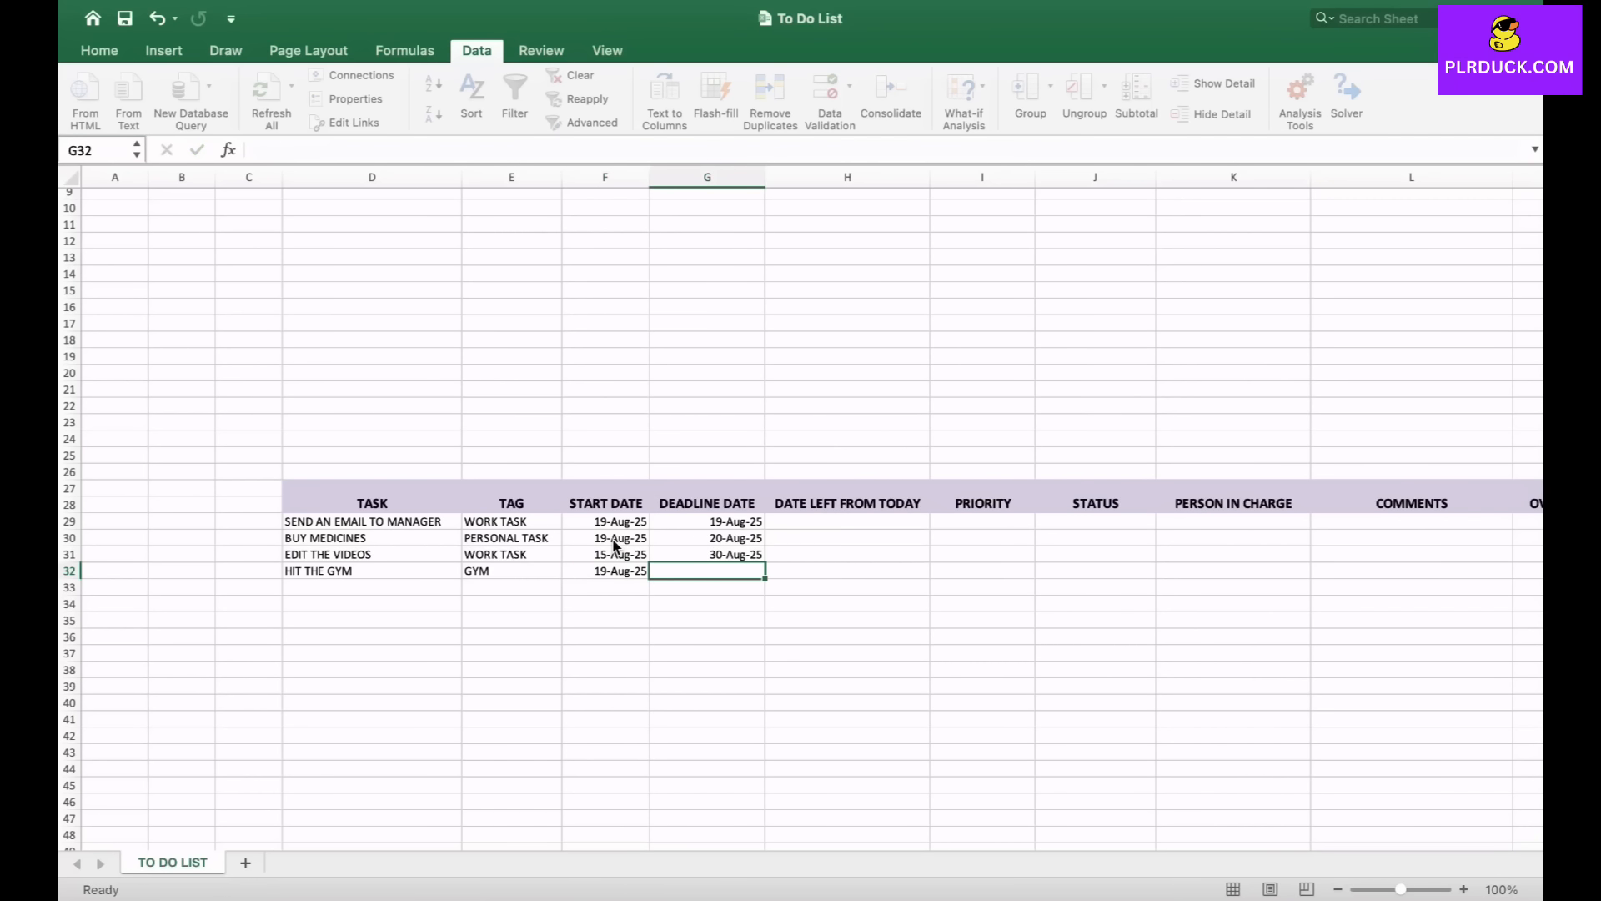
{"action": "type", "text": "19"}
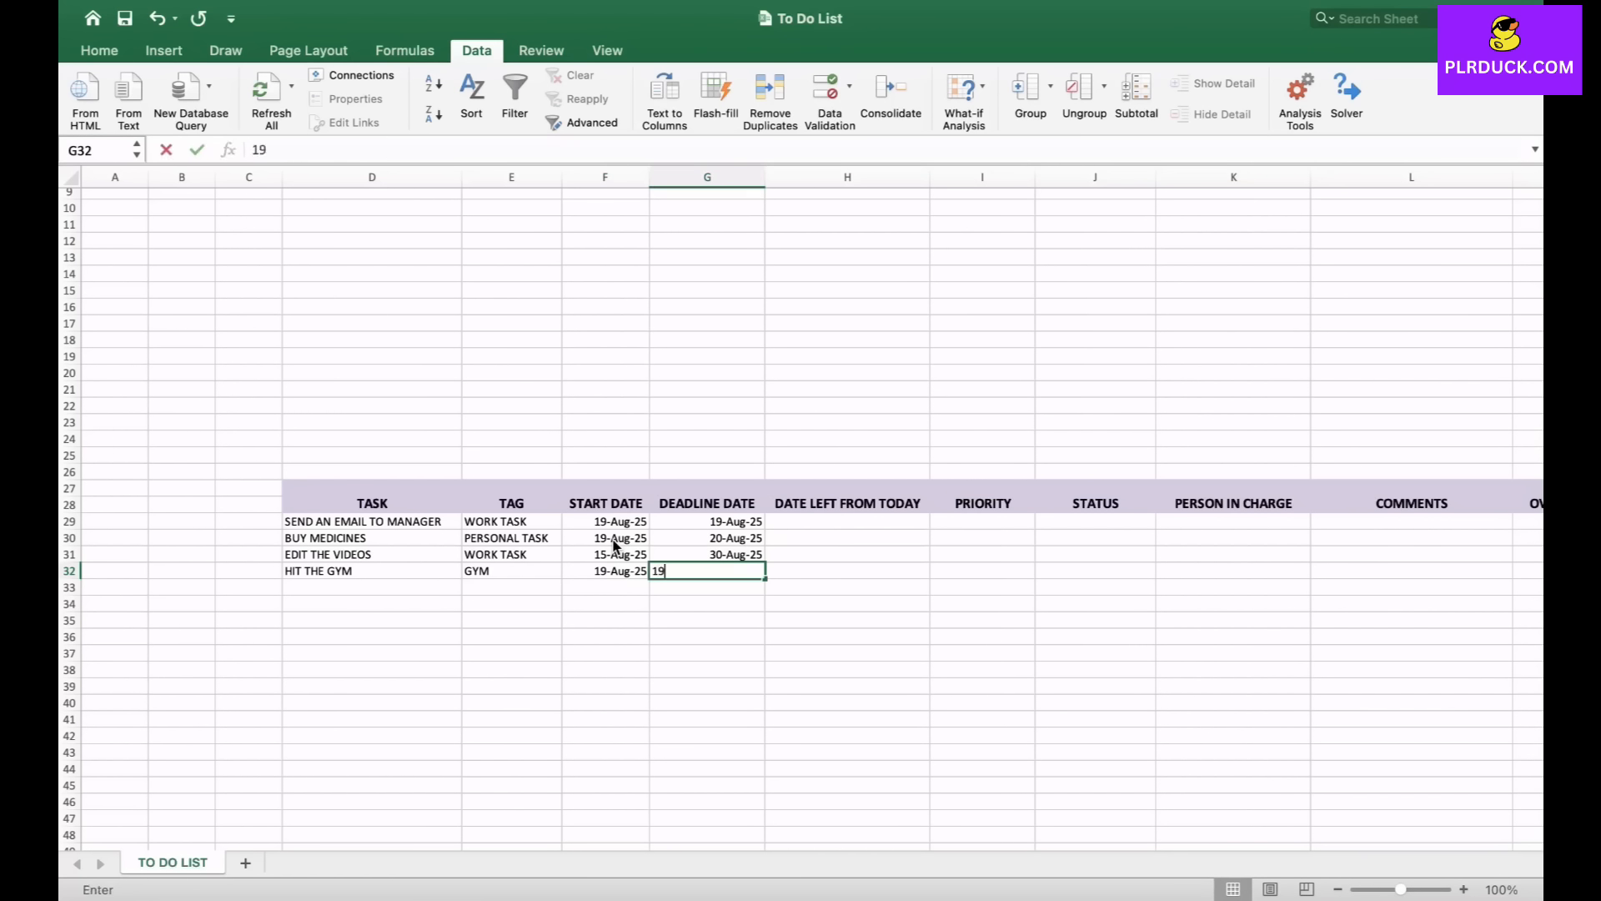
{"action": "type", "text": " AUG 2025"}
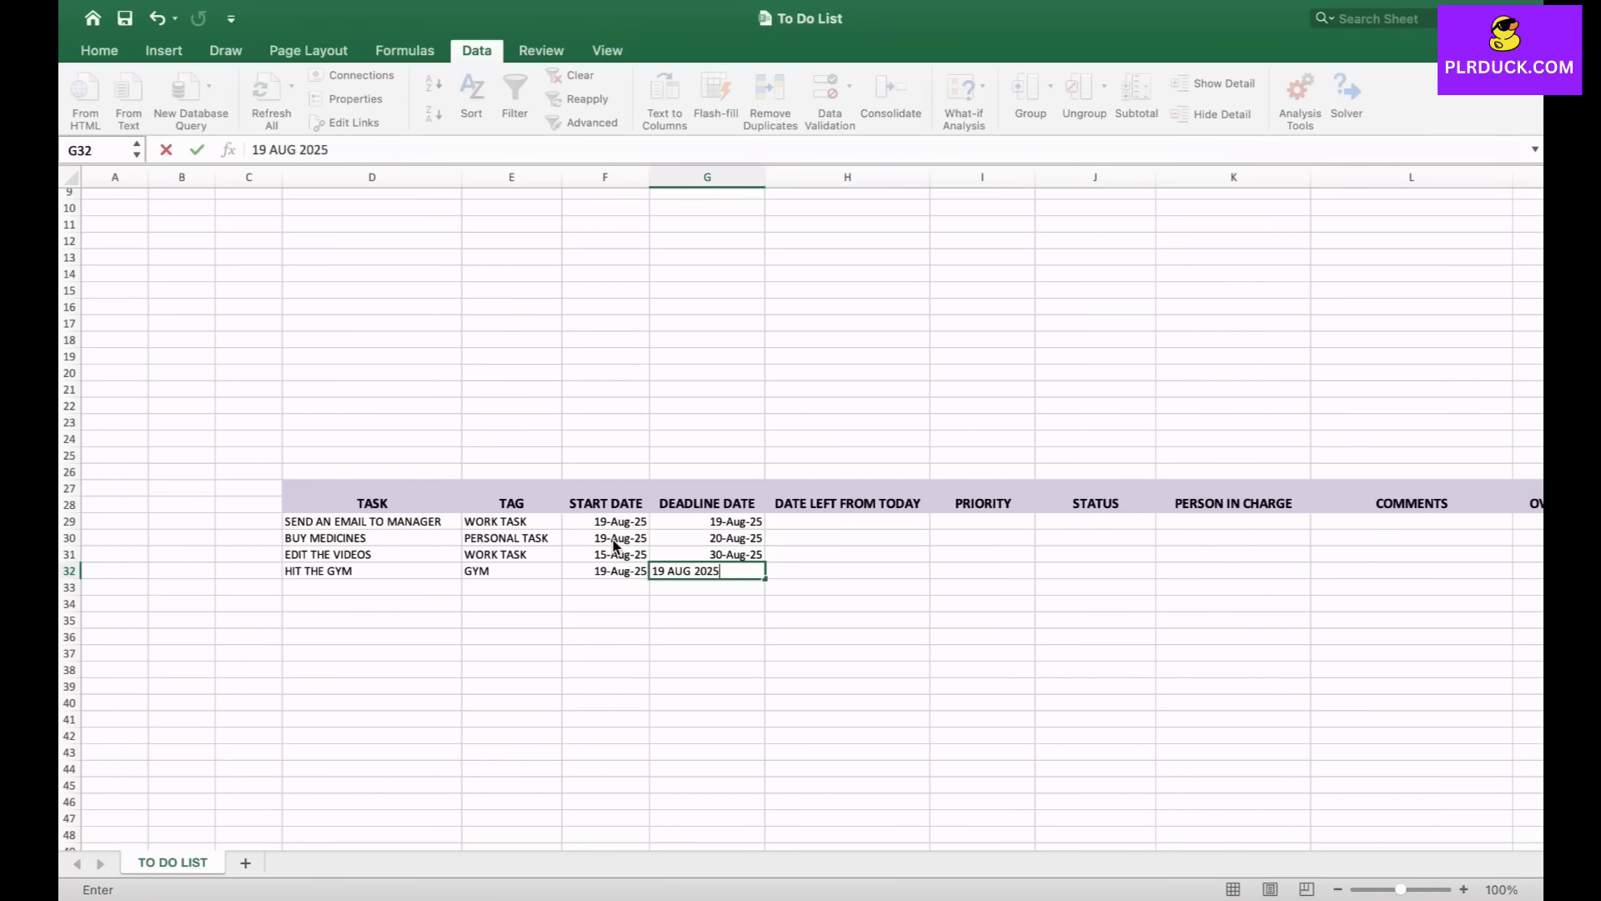
{"action": "key", "text": "Tab"}
- Inspect the start and deadline date cells of the task table
{"action": "left_click", "coordinate": [615, 553]}
{"action": "left_click", "coordinate": [607, 588]}
{"action": "left_click", "coordinate": [710, 522]}
{"action": "left_click", "coordinate": [709, 571]}
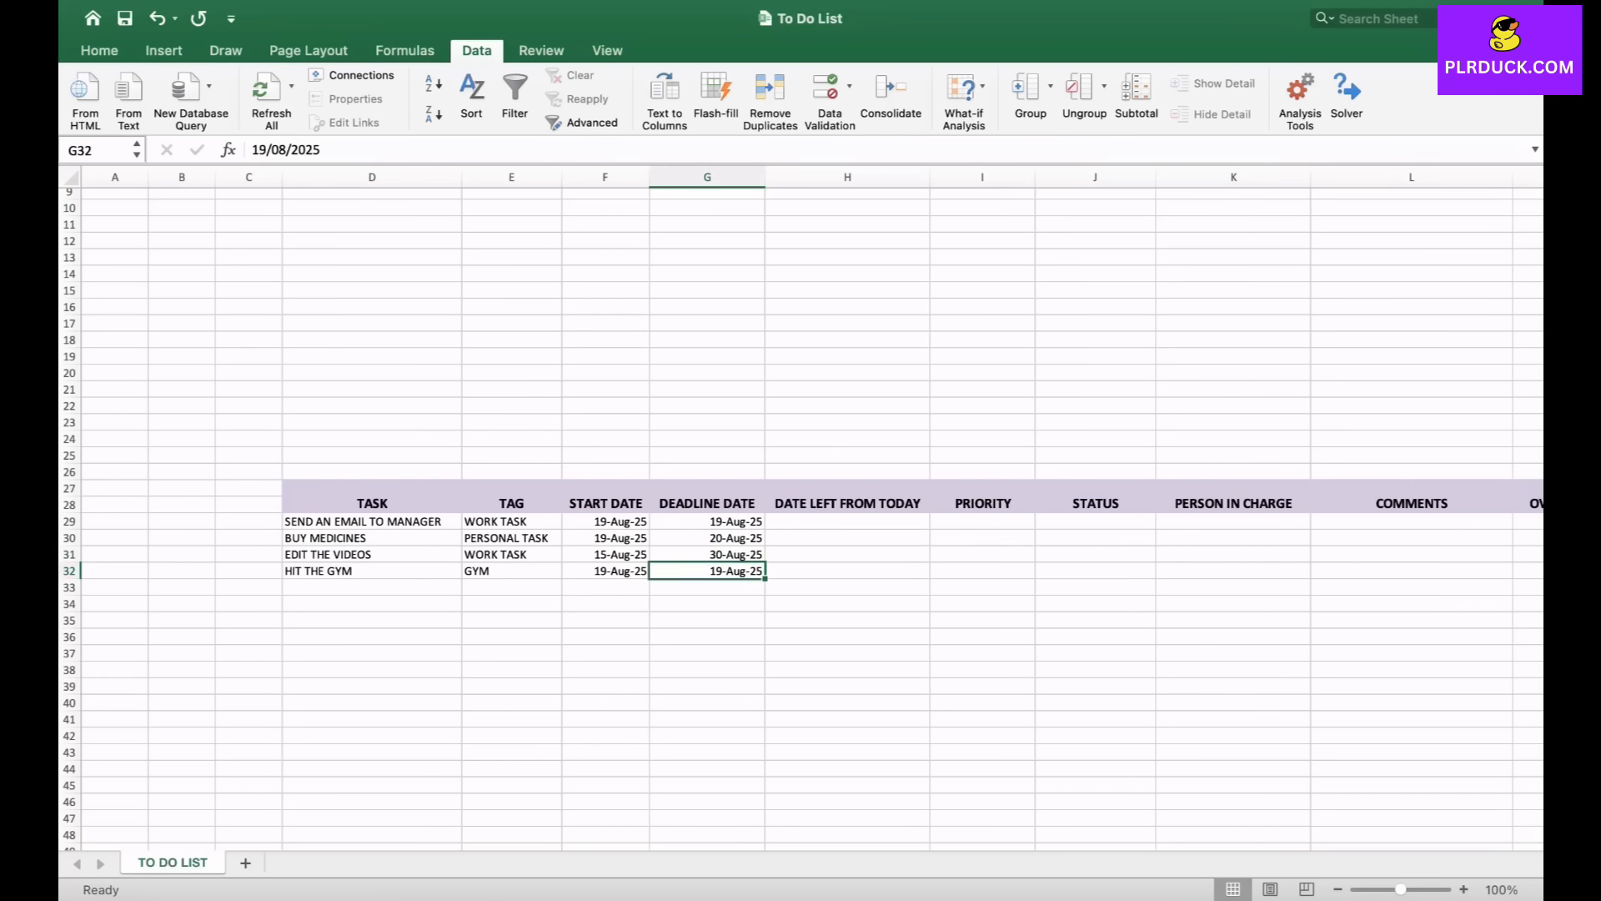
{"action": "scroll", "coordinate": [801, 518], "scroll_direction": "right", "scroll_amount": 2}
{"action": "left_click", "coordinate": [692, 530]}
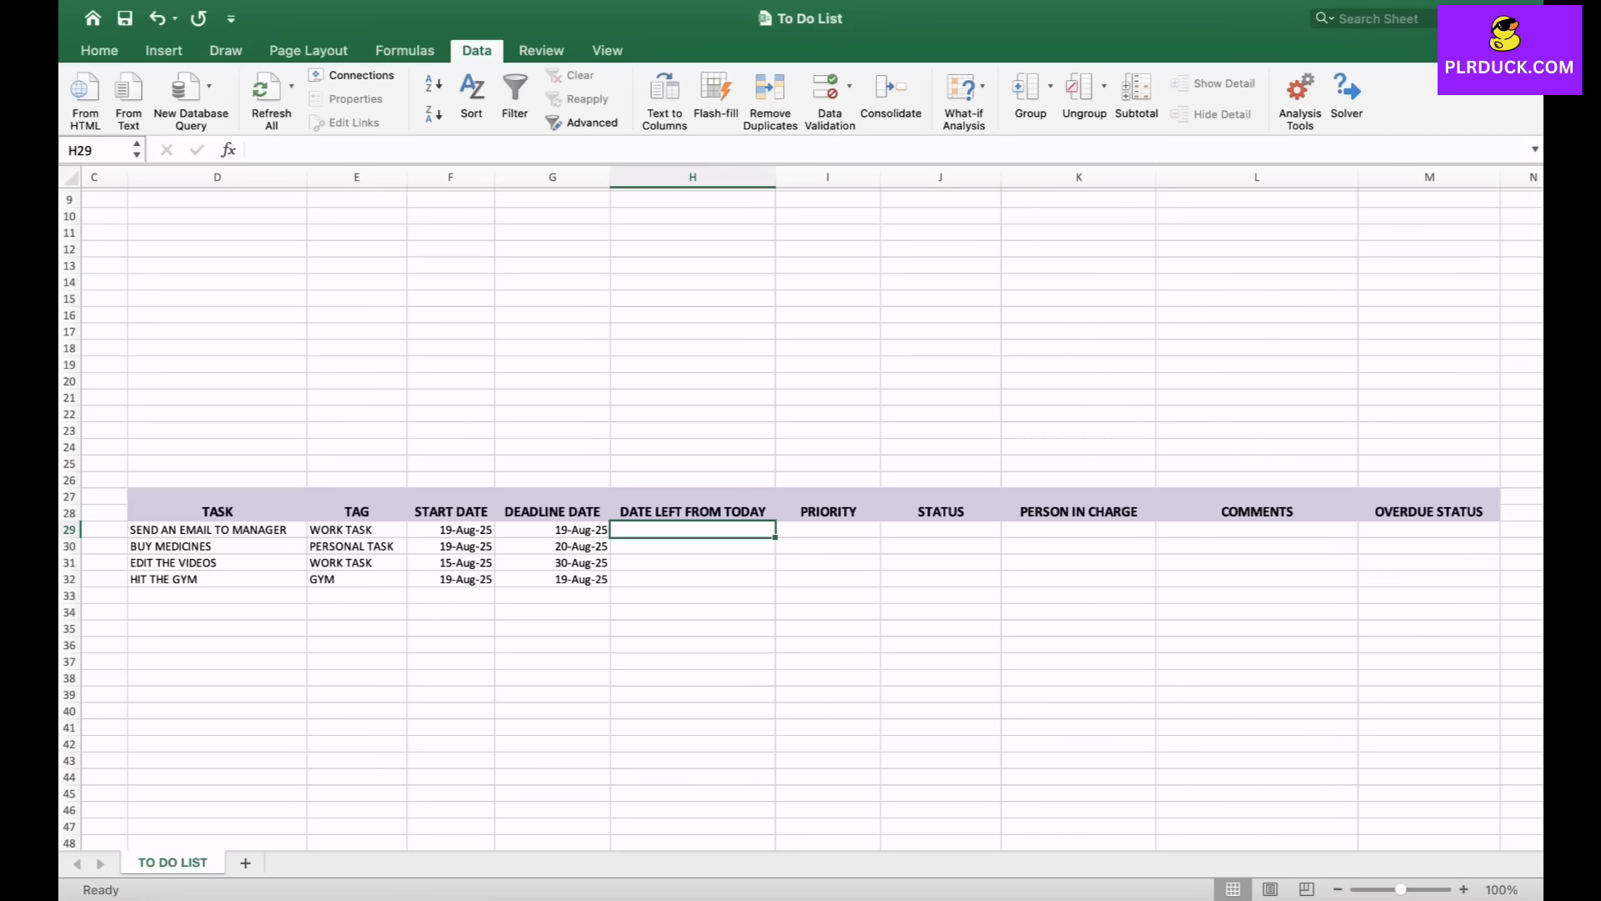
{"action": "left_click", "coordinate": [552, 530]}
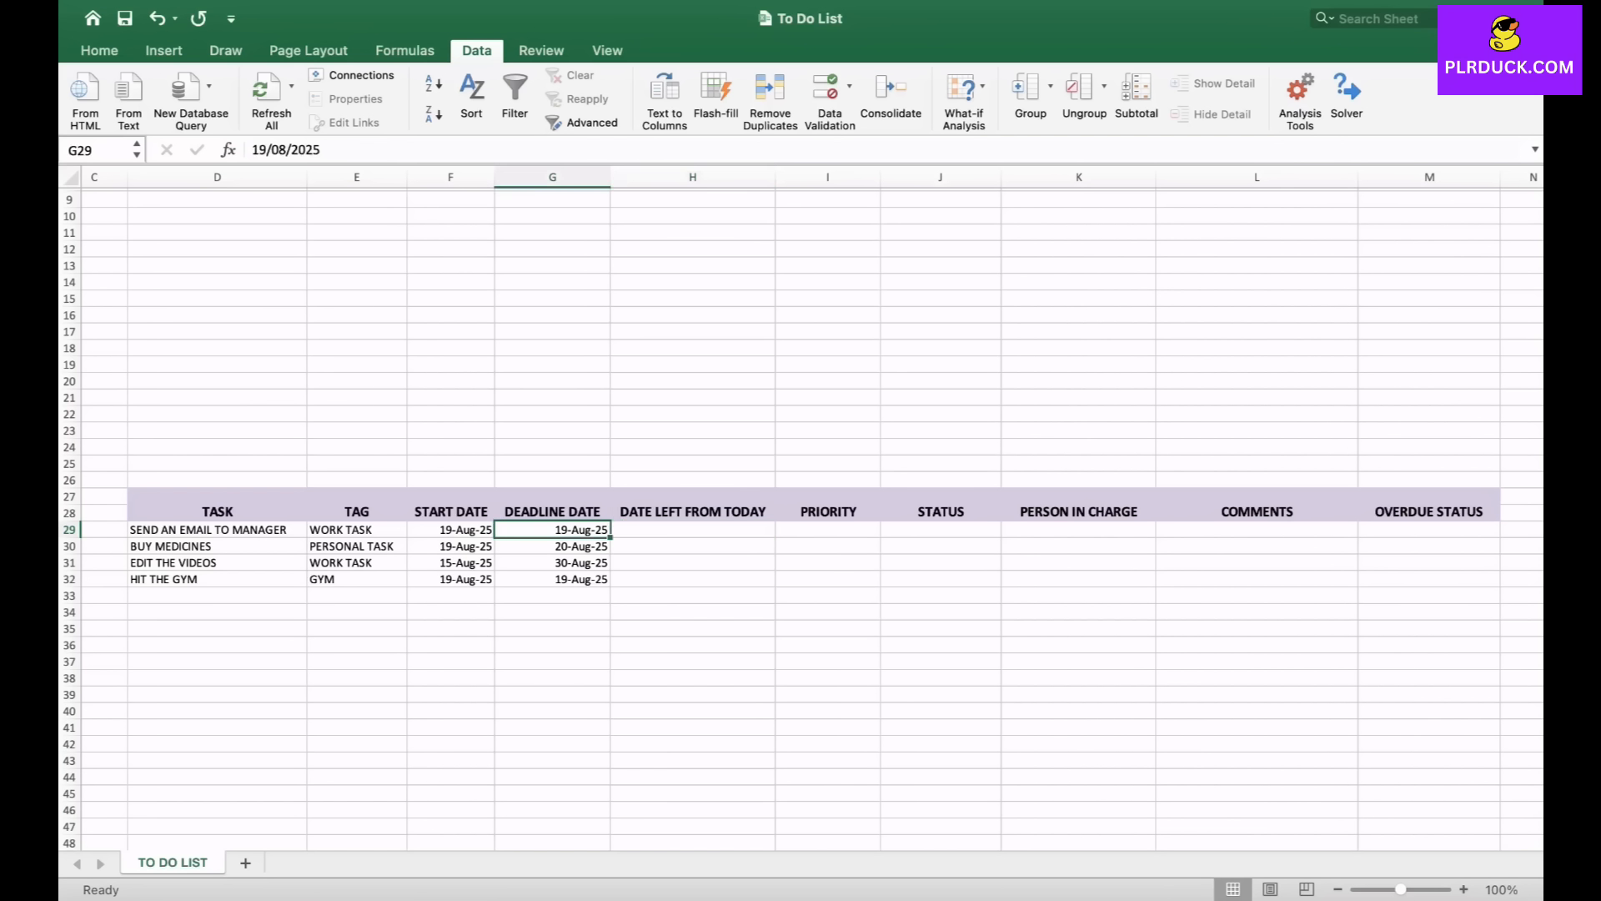
- Enter the formula =IF(G29="","",(G29-TODAY())) in the first DATE LEFT FROM TODAY cell
{"action": "left_click", "coordinate": [693, 530]}
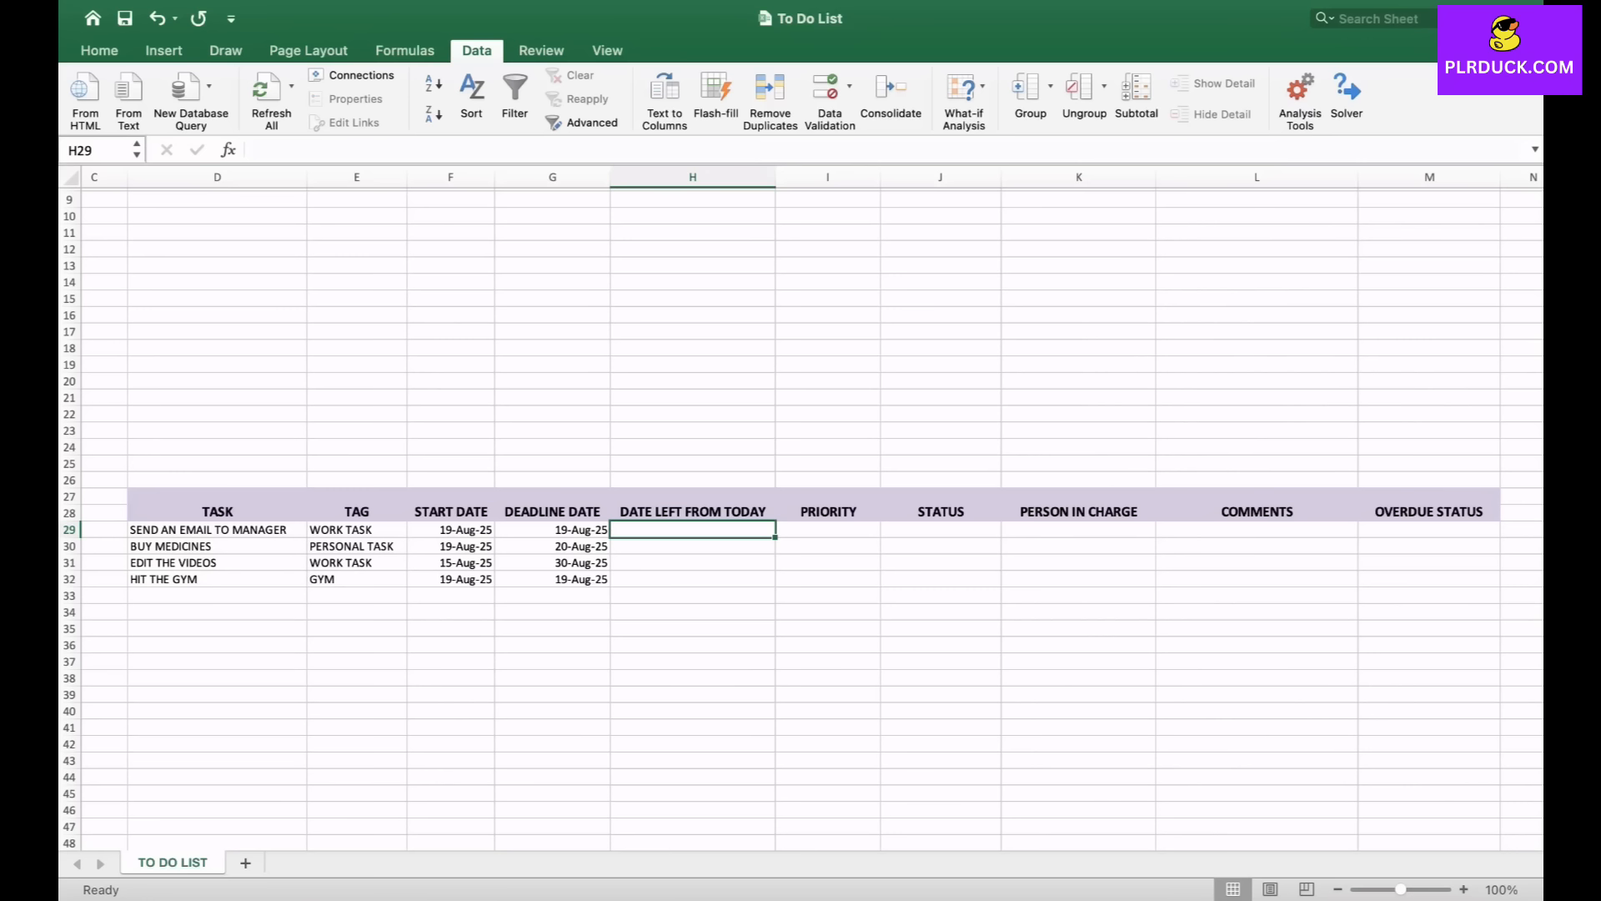
{"action": "type", "text": "="}
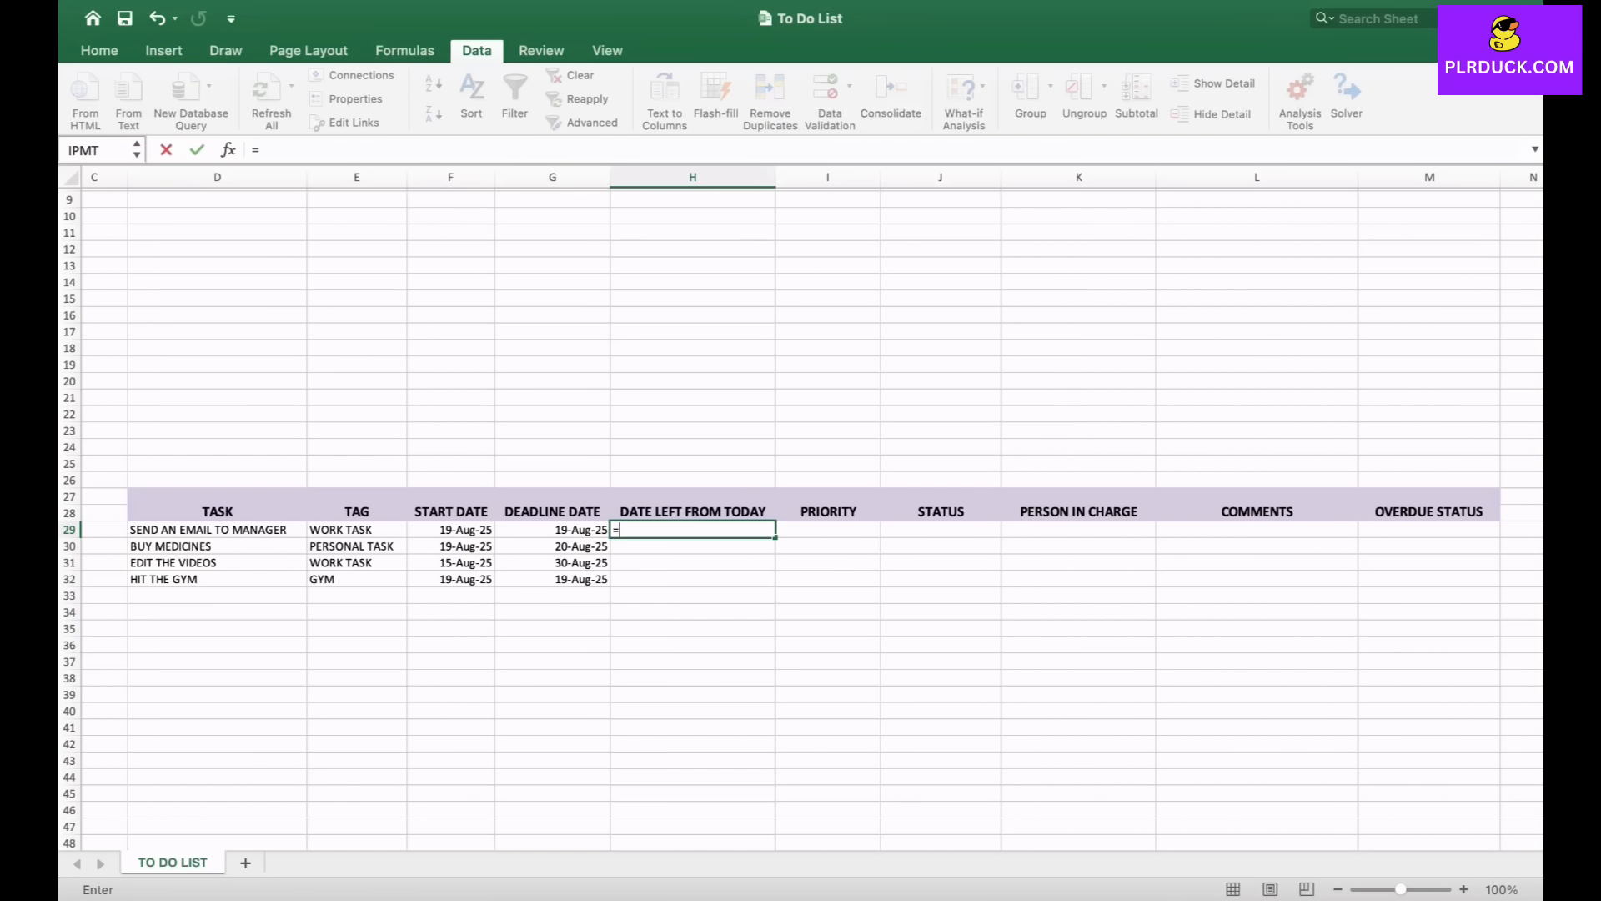
{"action": "type", "text": "I"}
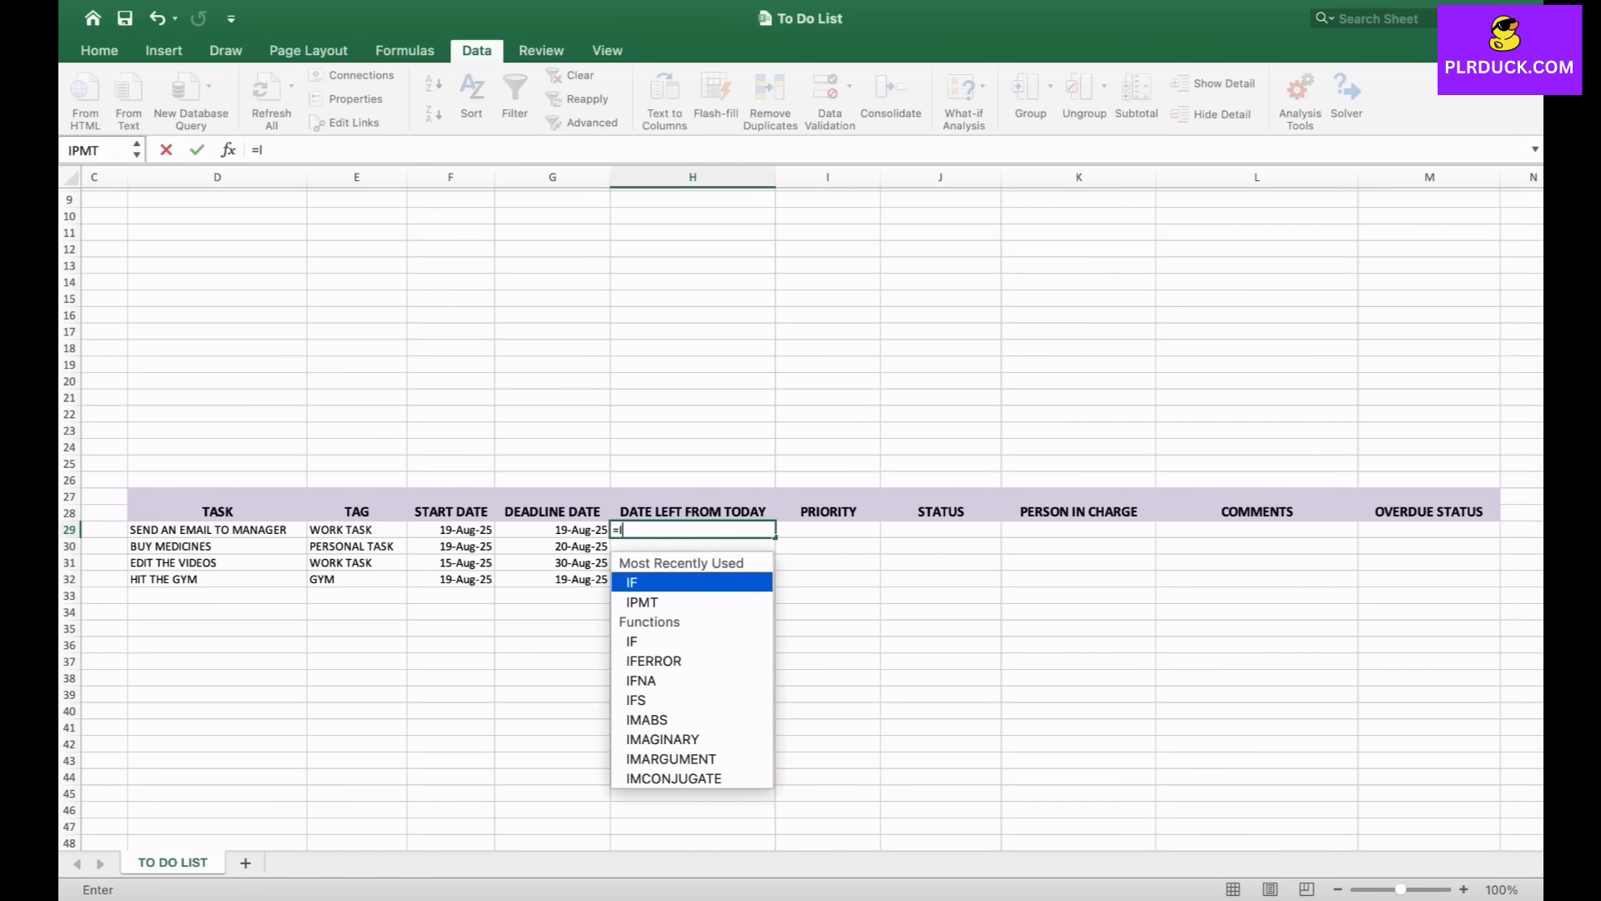
{"action": "type", "text": "F("}
{"action": "left_click", "coordinate": [552, 530]}
{"action": "type", "text": "=\"\""}
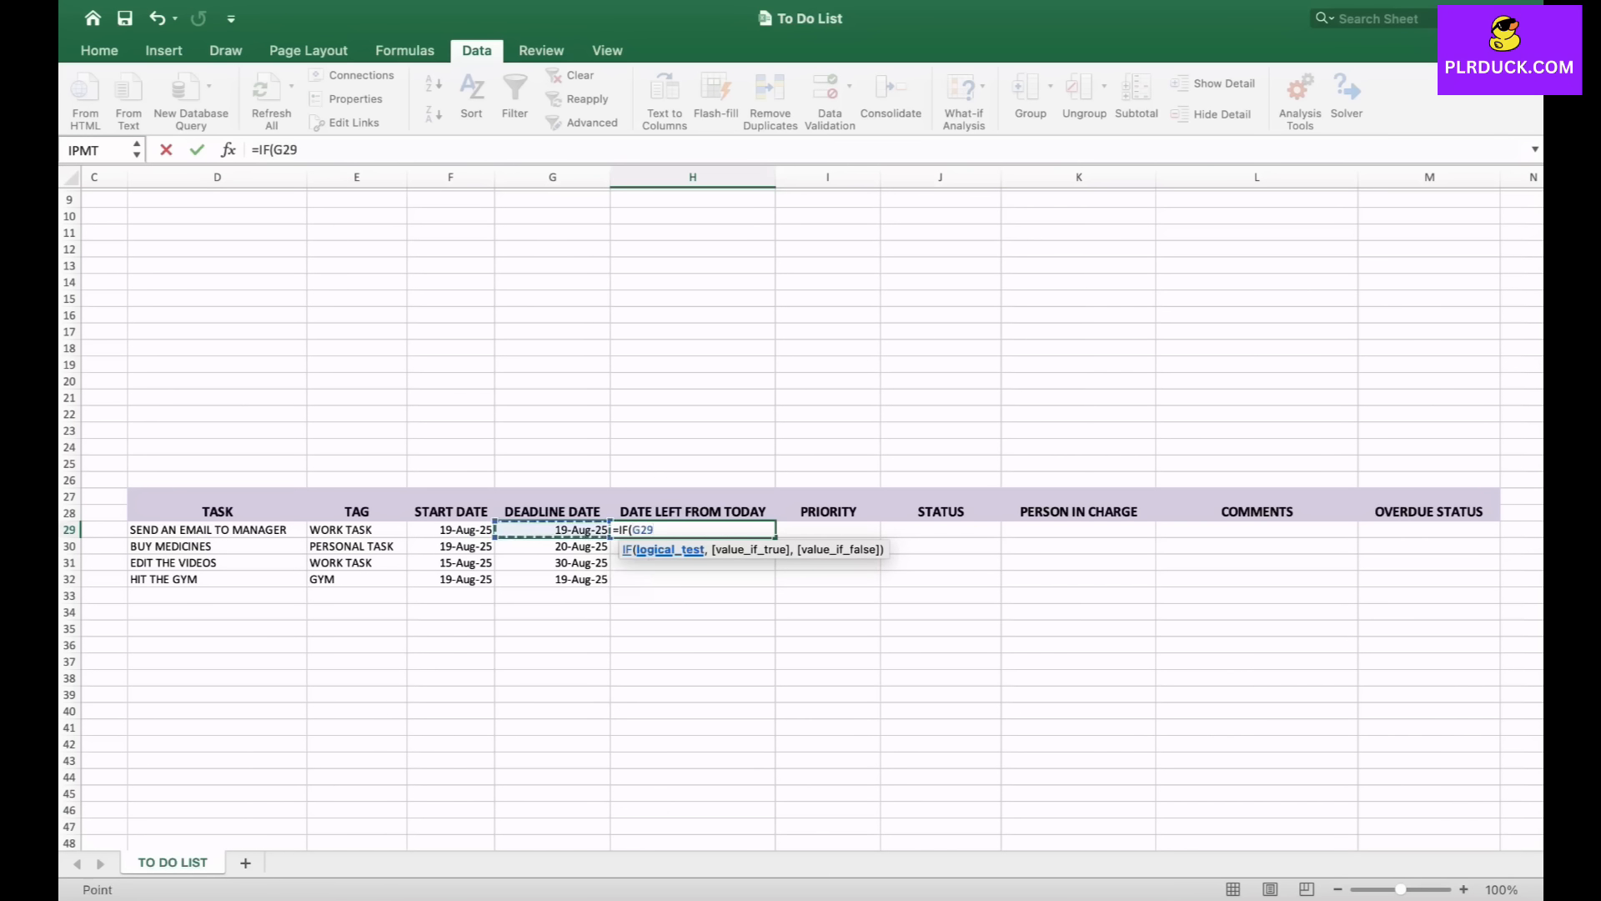
{"action": "type", "text": ",\"\",("}
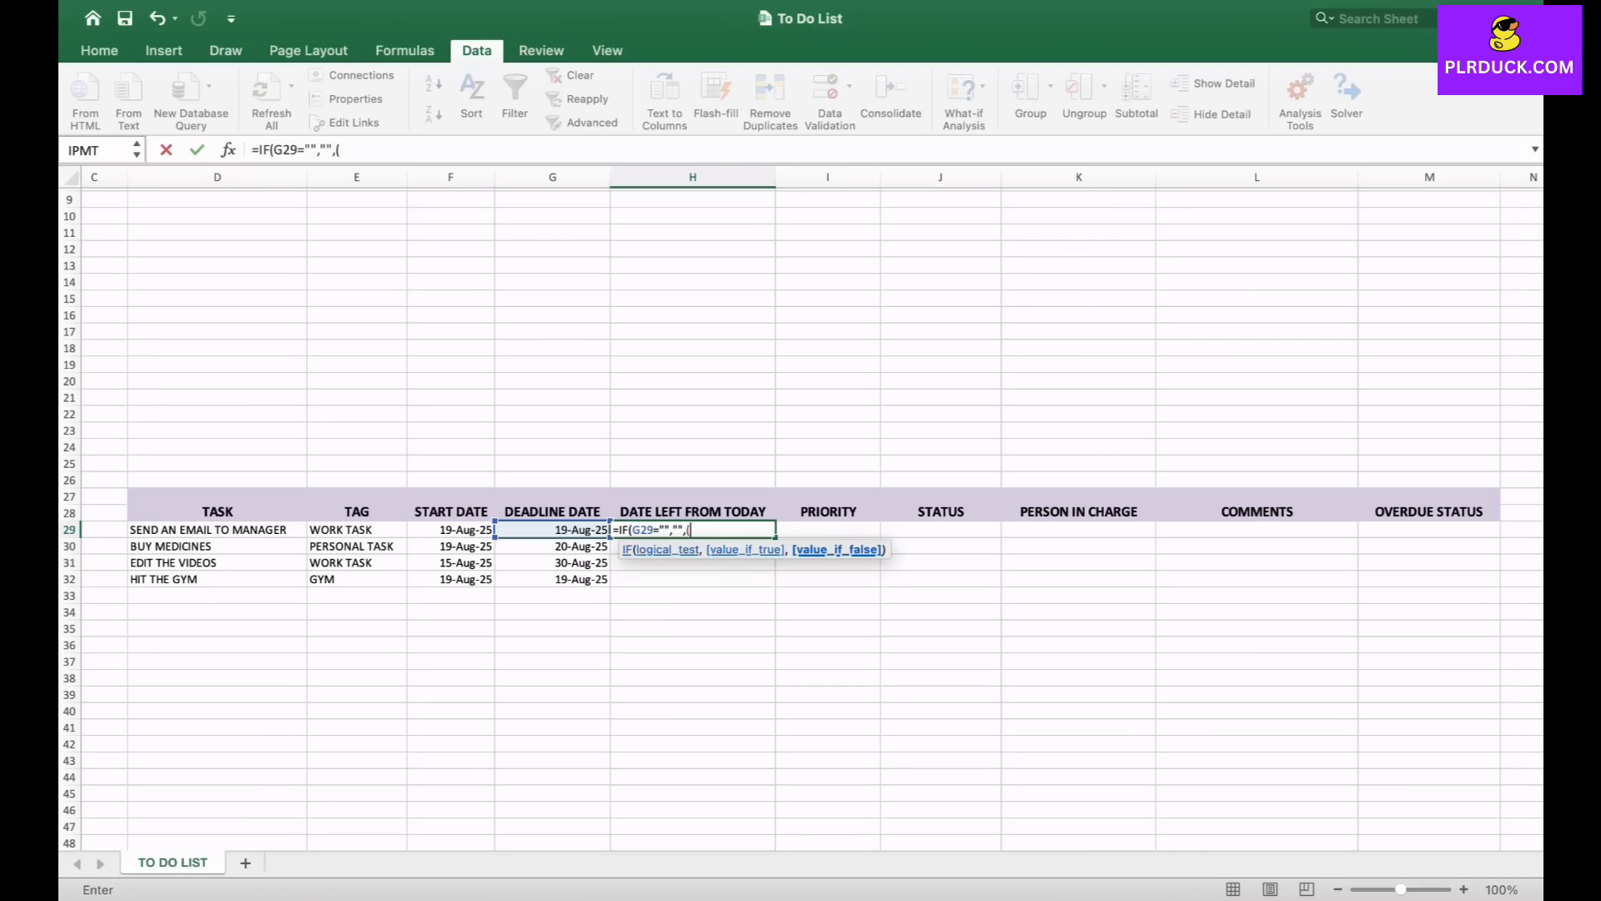
{"action": "left_click", "coordinate": [552, 530]}
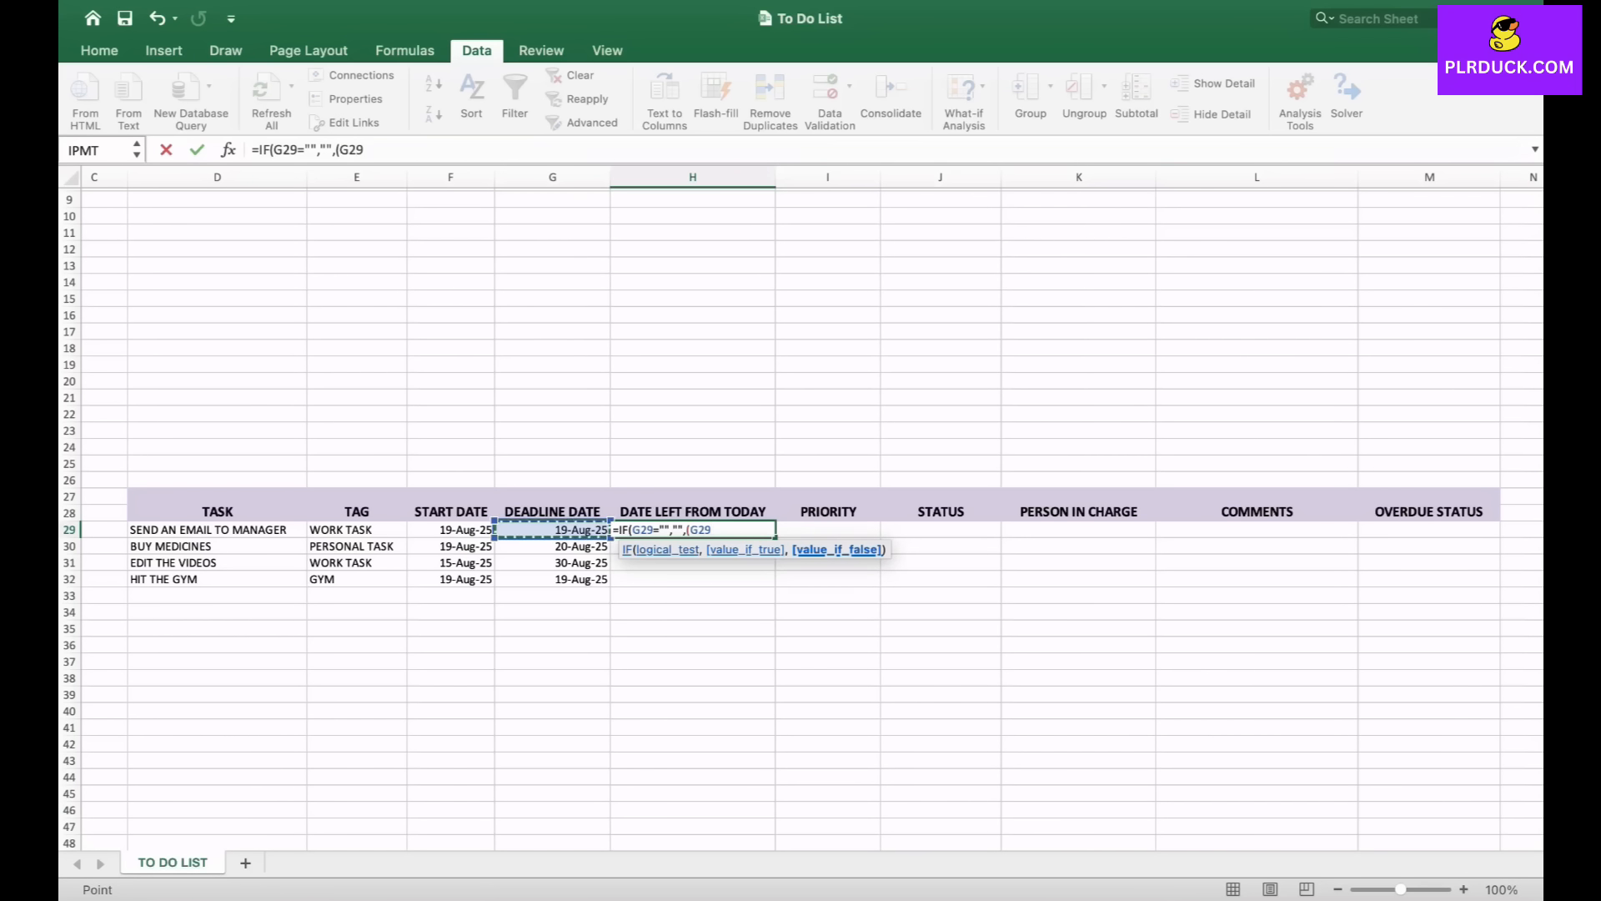
{"action": "type", "text": "-TODAY"}
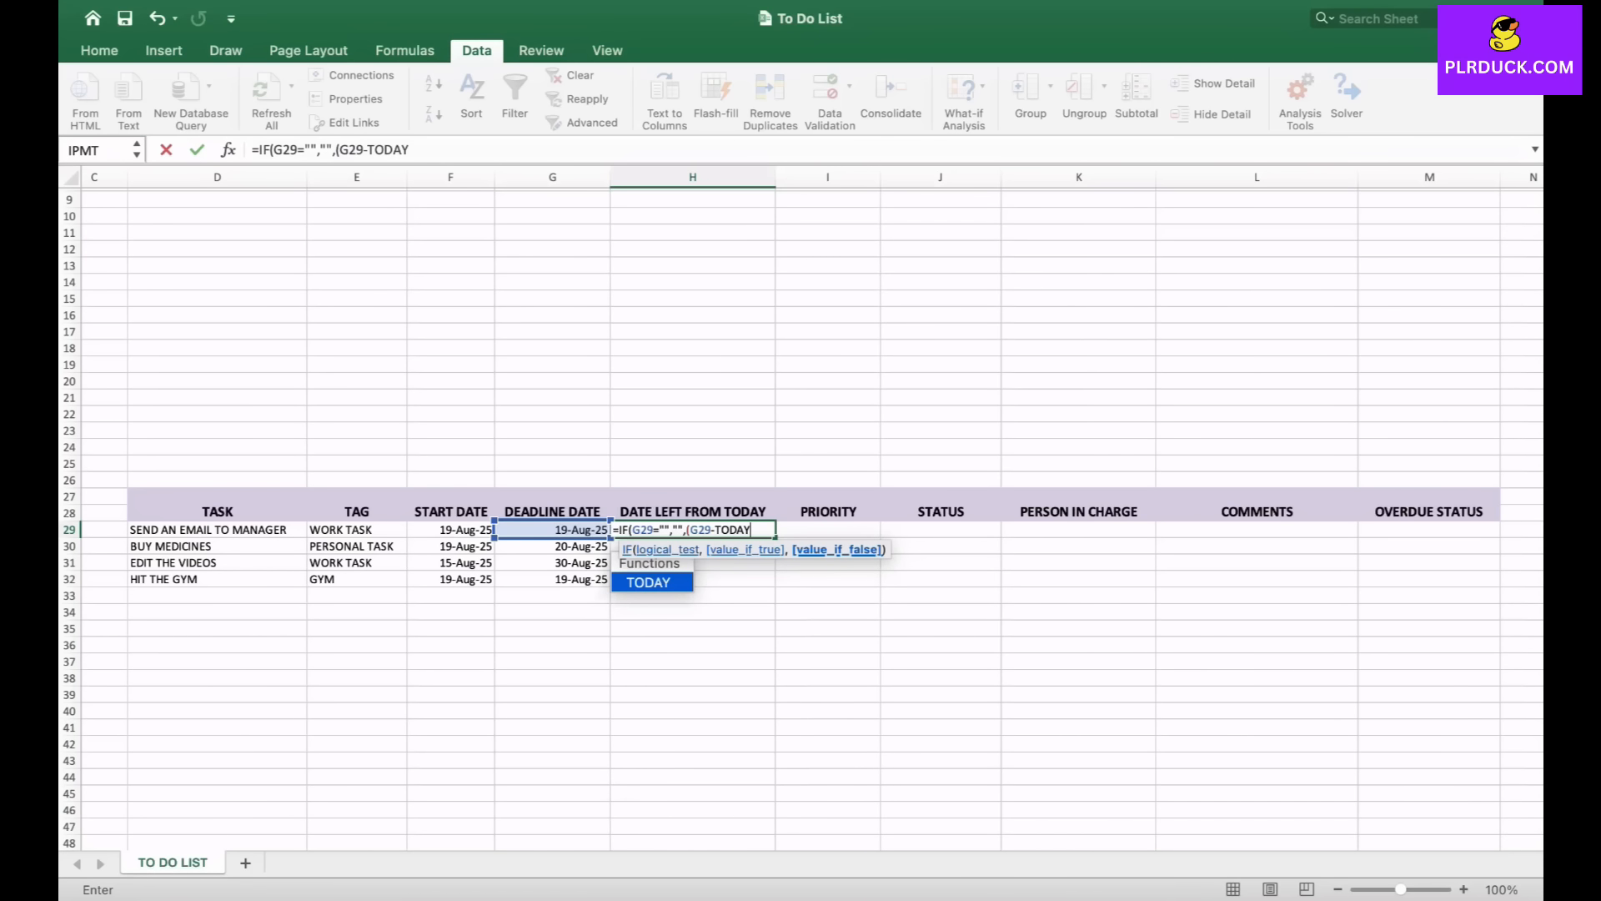
{"action": "type", "text": "()"}
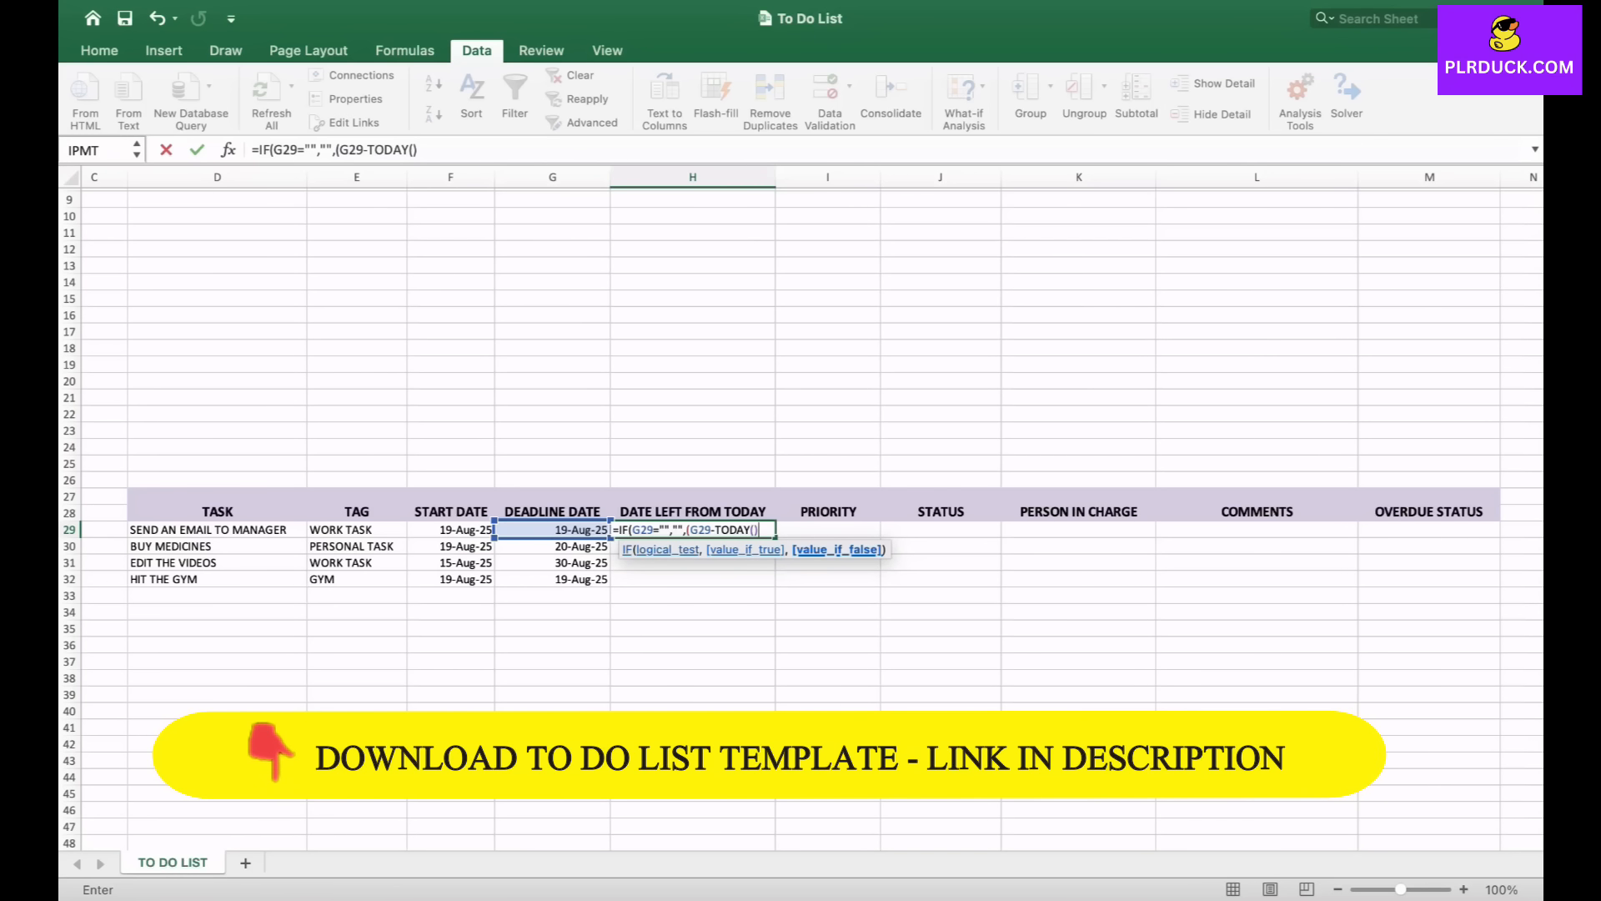
{"action": "type", "text": ")"}
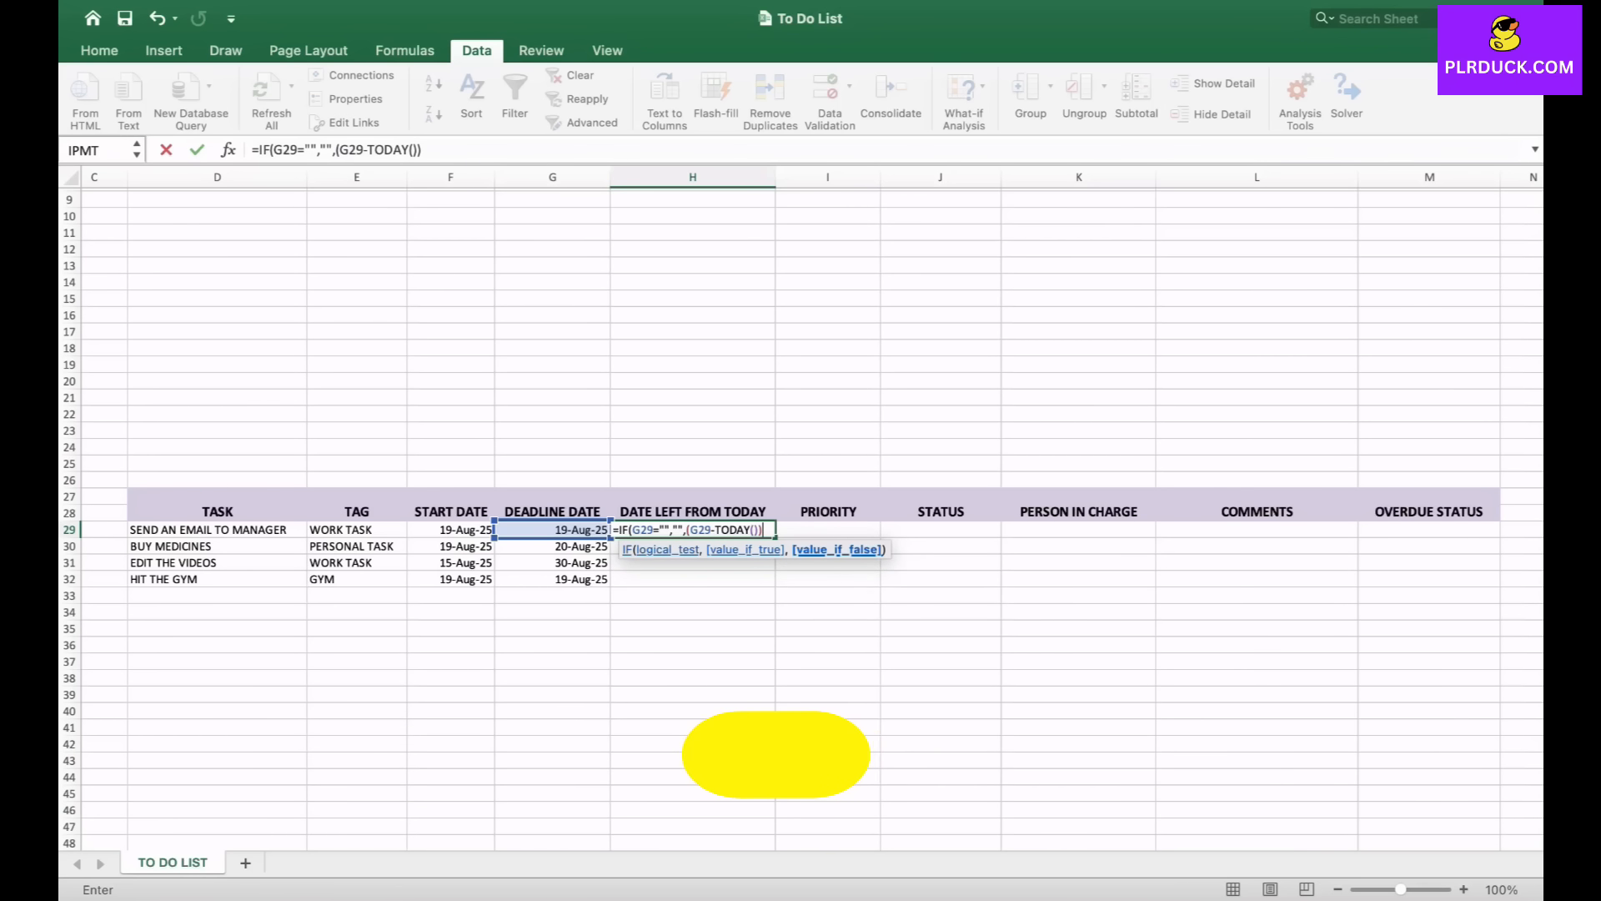
{"action": "type", "text": ")"}
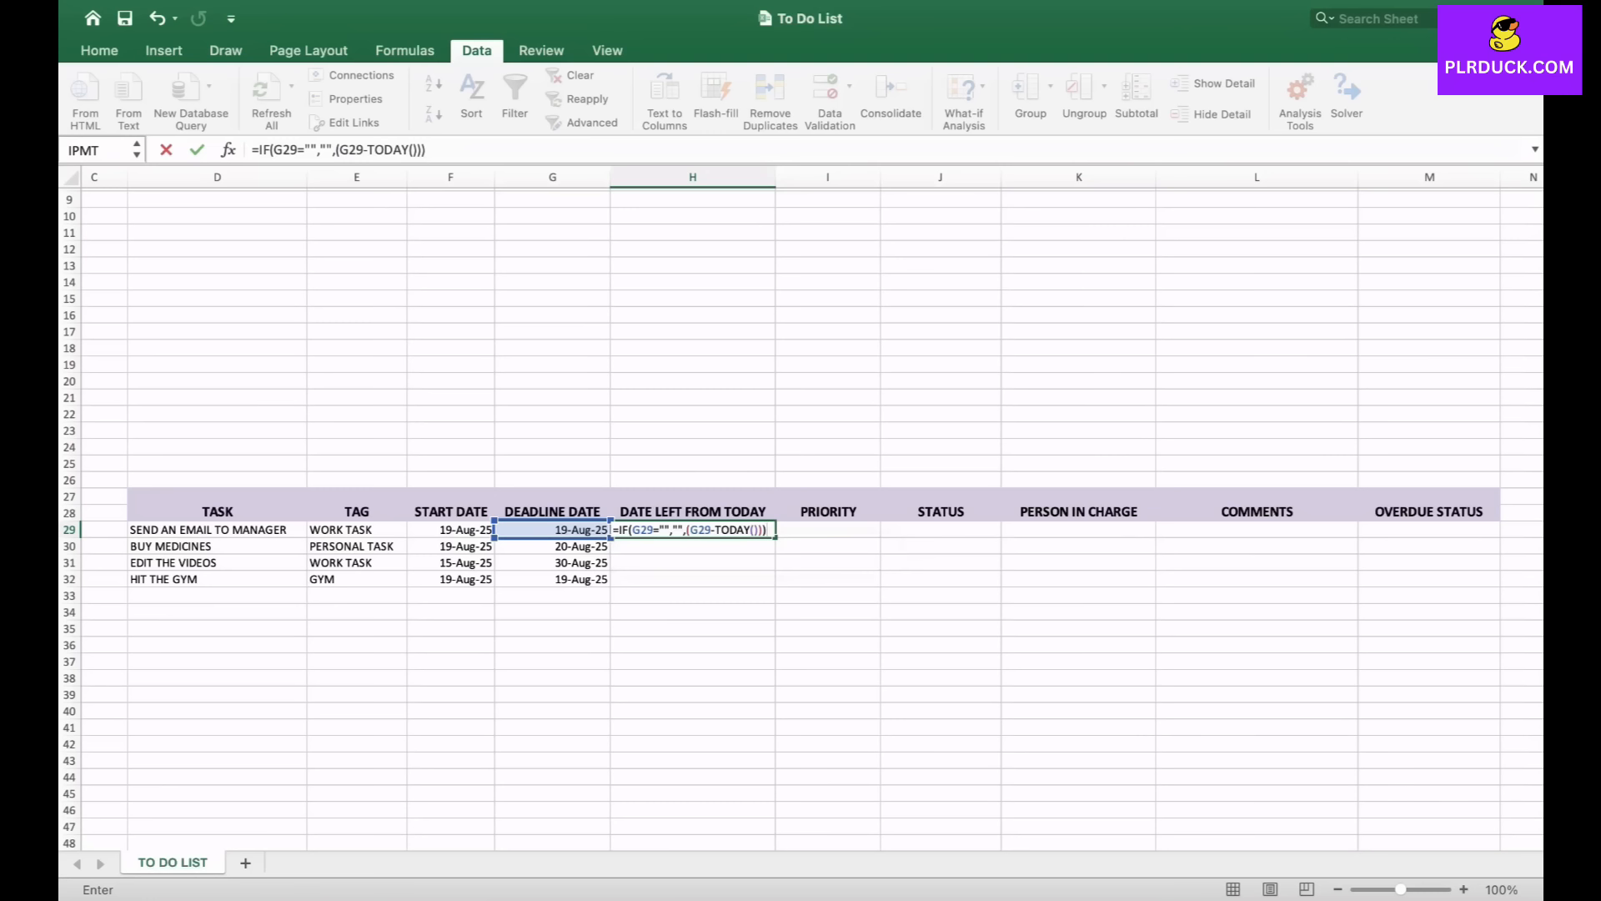
{"action": "key", "text": "Return"}
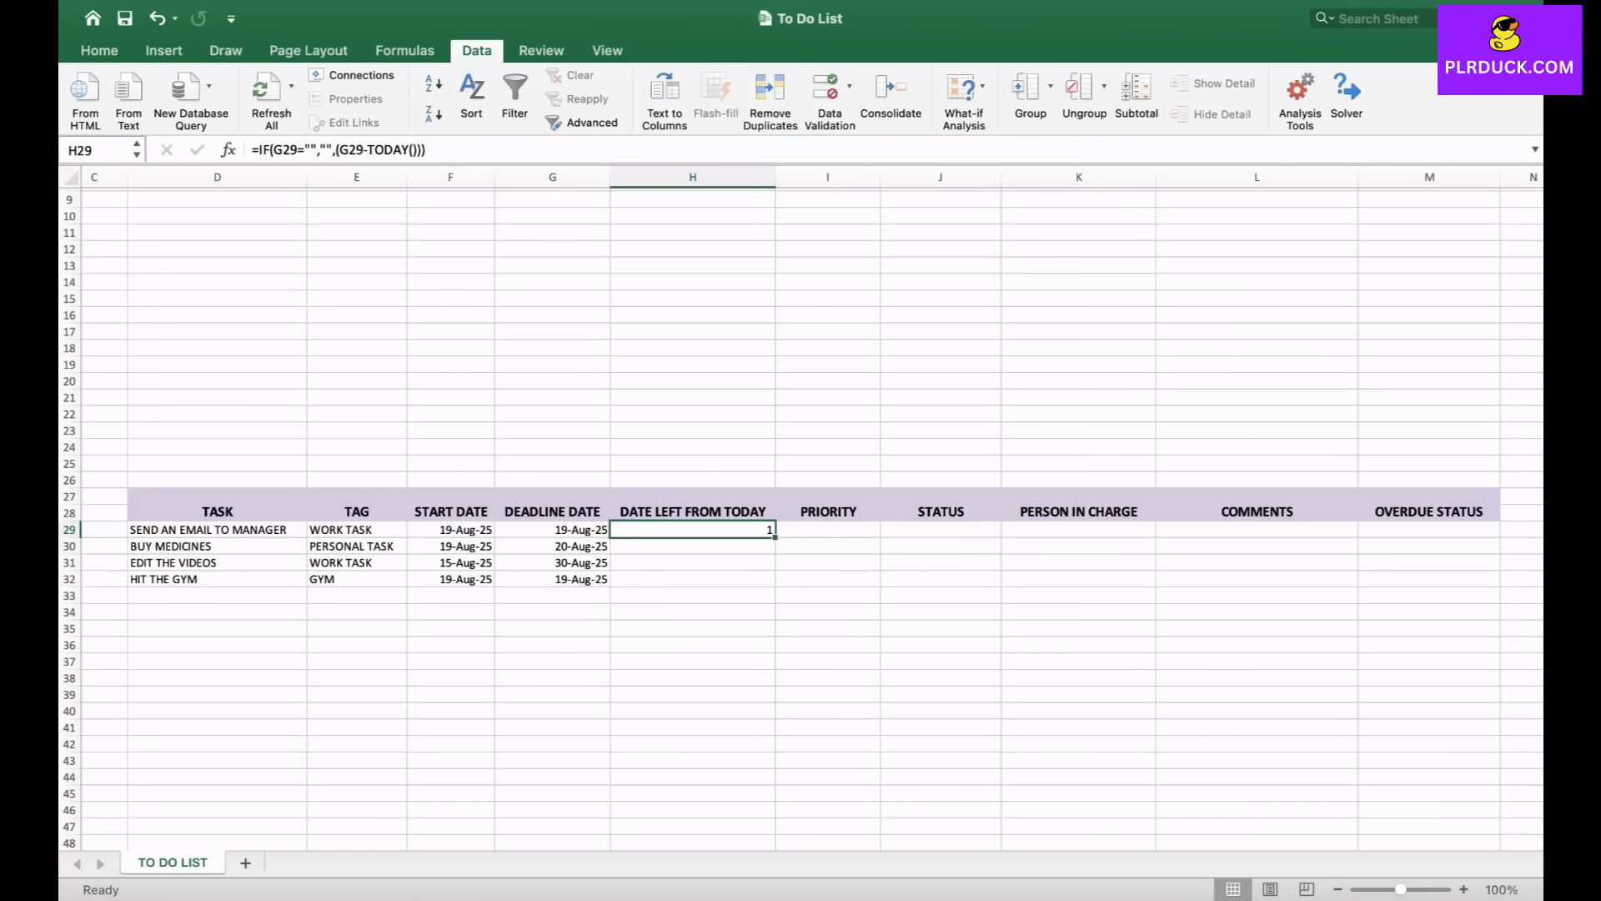
- Fill the days-left formula down to row 32 and check the copied formulas
{"action": "left_click_drag", "start_coordinate": [775, 537], "coordinate": [775, 584]}
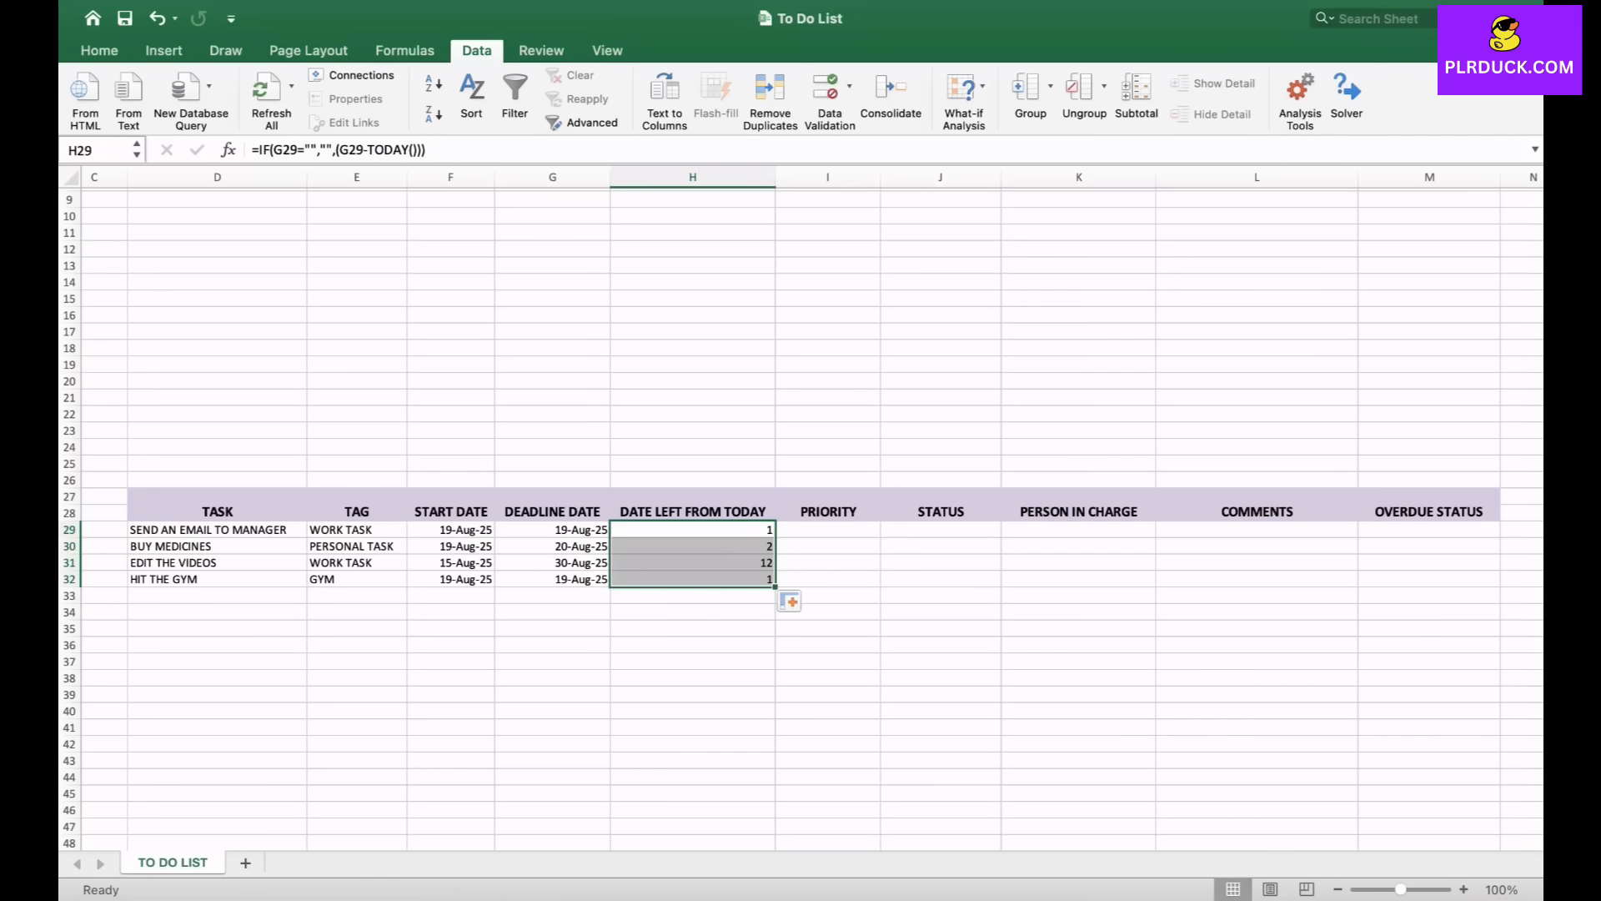
{"action": "left_click", "coordinate": [692, 546]}
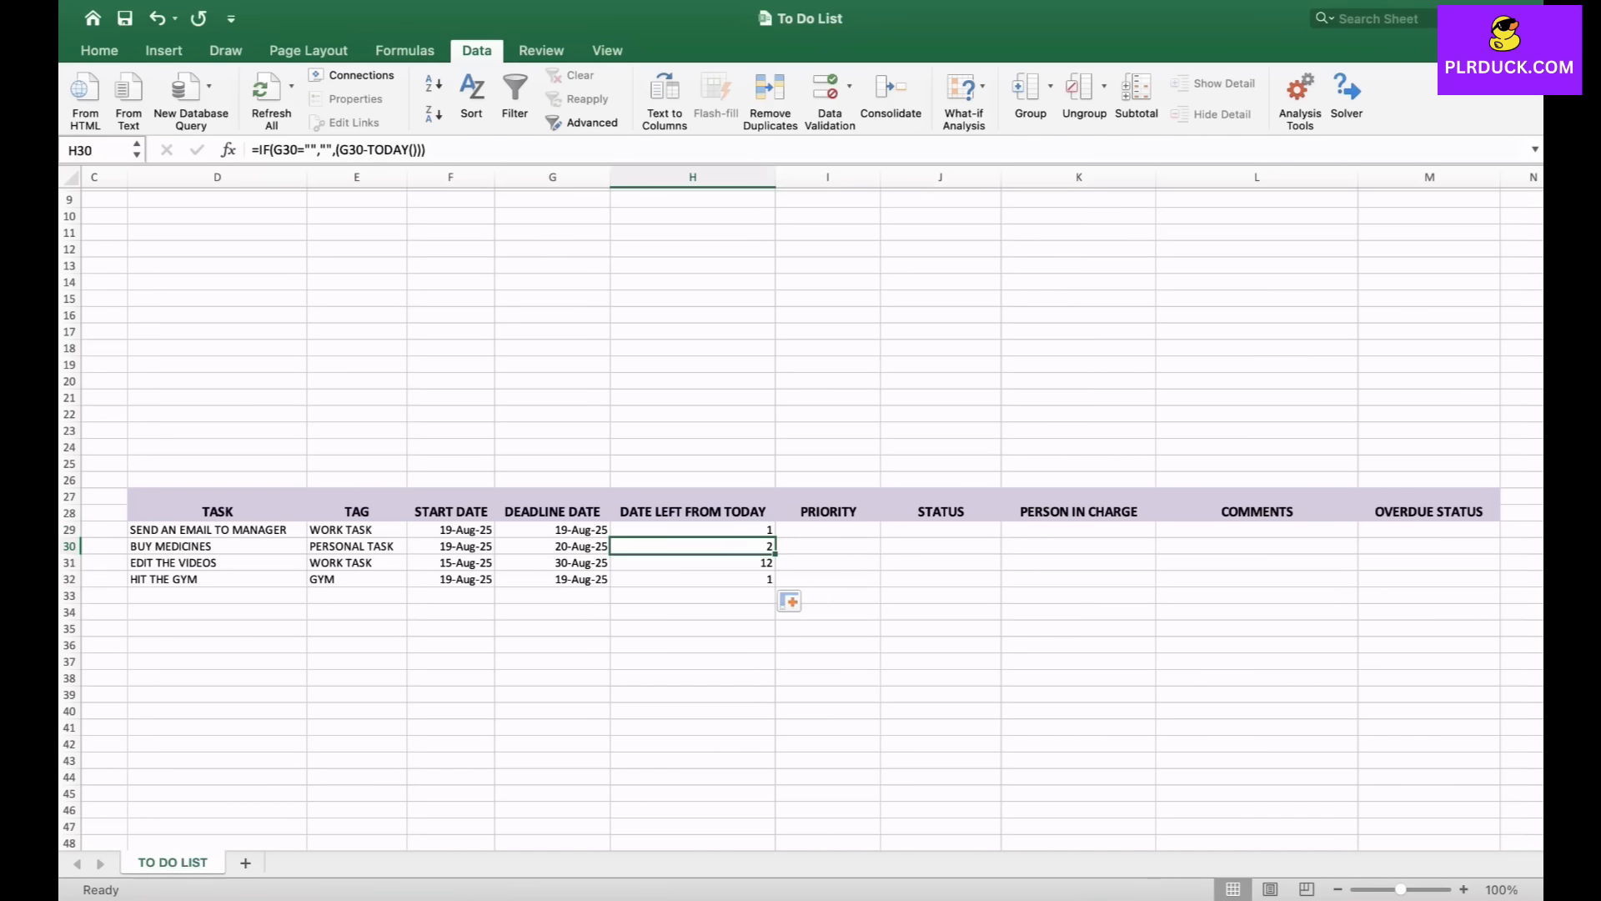
{"action": "left_click", "coordinate": [552, 546]}
{"action": "left_click", "coordinate": [692, 563]}
{"action": "left_click", "coordinate": [654, 546]}
{"action": "left_click", "coordinate": [692, 563]}
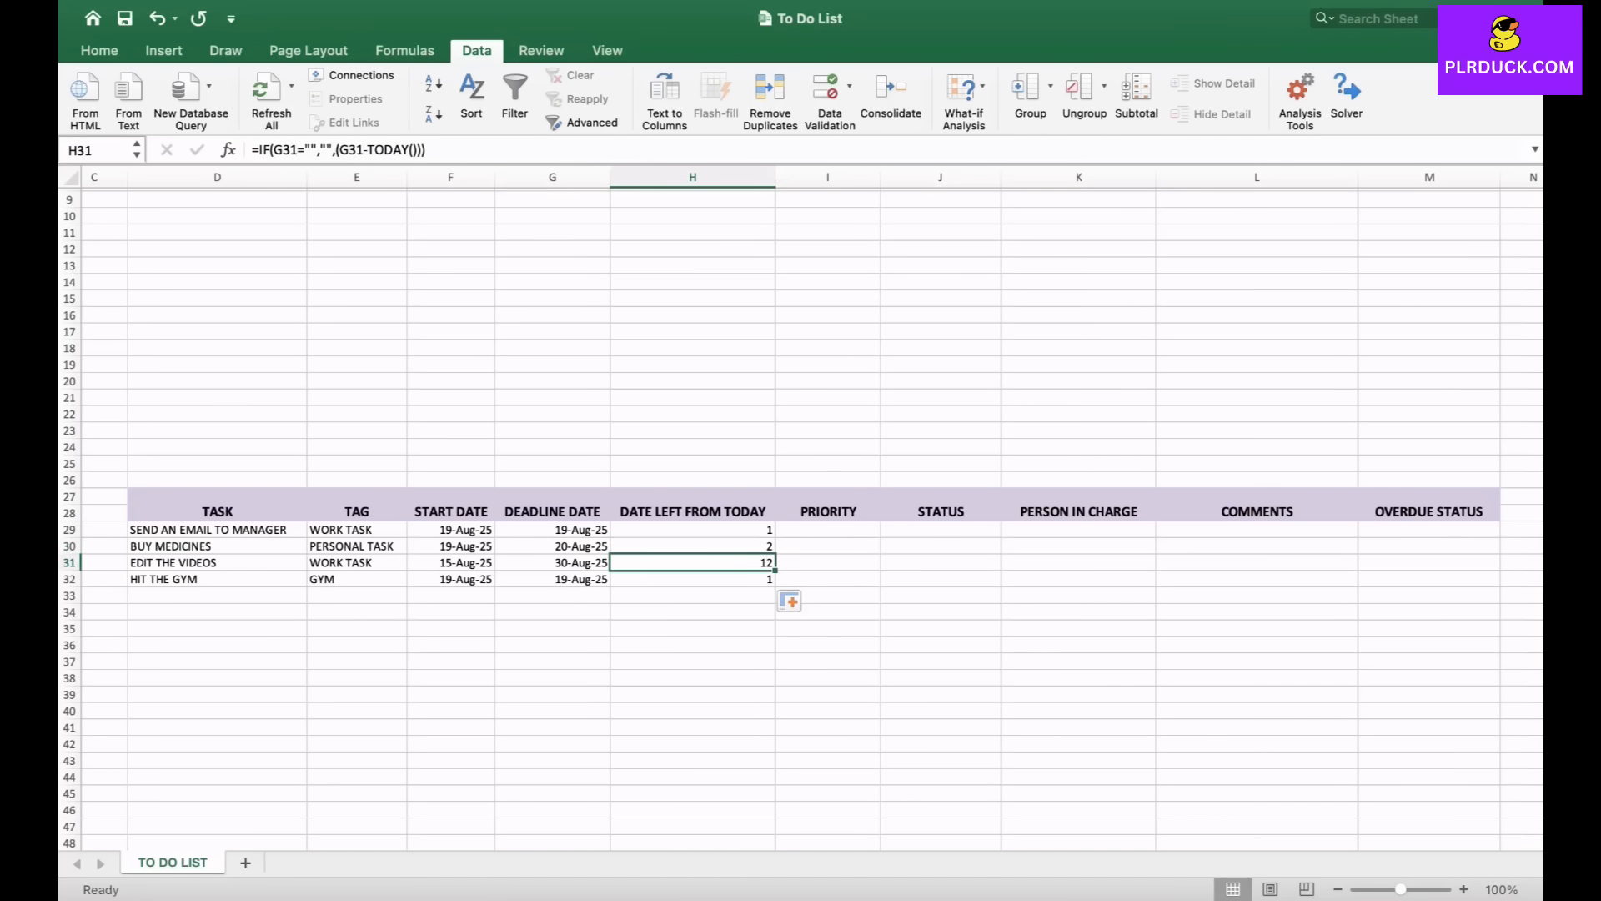
{"action": "left_click", "coordinate": [692, 579]}
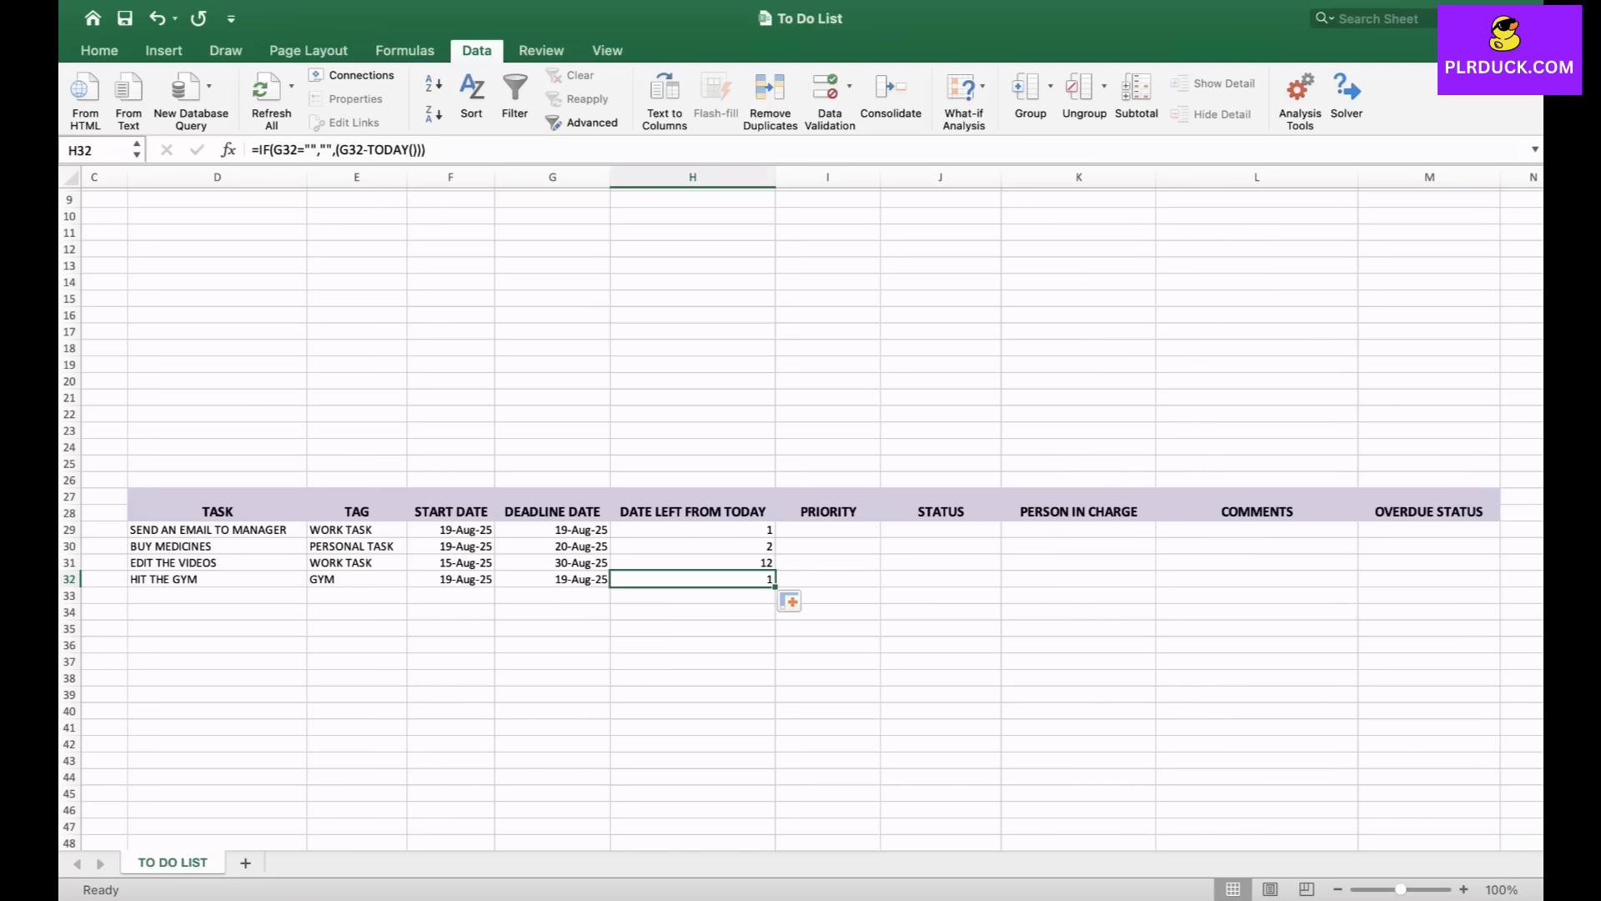
- Enter a PRIORITY list with LOW, NORMAL and HIGH in V34 to V37 below the tag list
{"action": "left_click", "coordinate": [828, 530]}
{"action": "scroll", "coordinate": [801, 509], "scroll_direction": "right", "scroll_amount": 4}
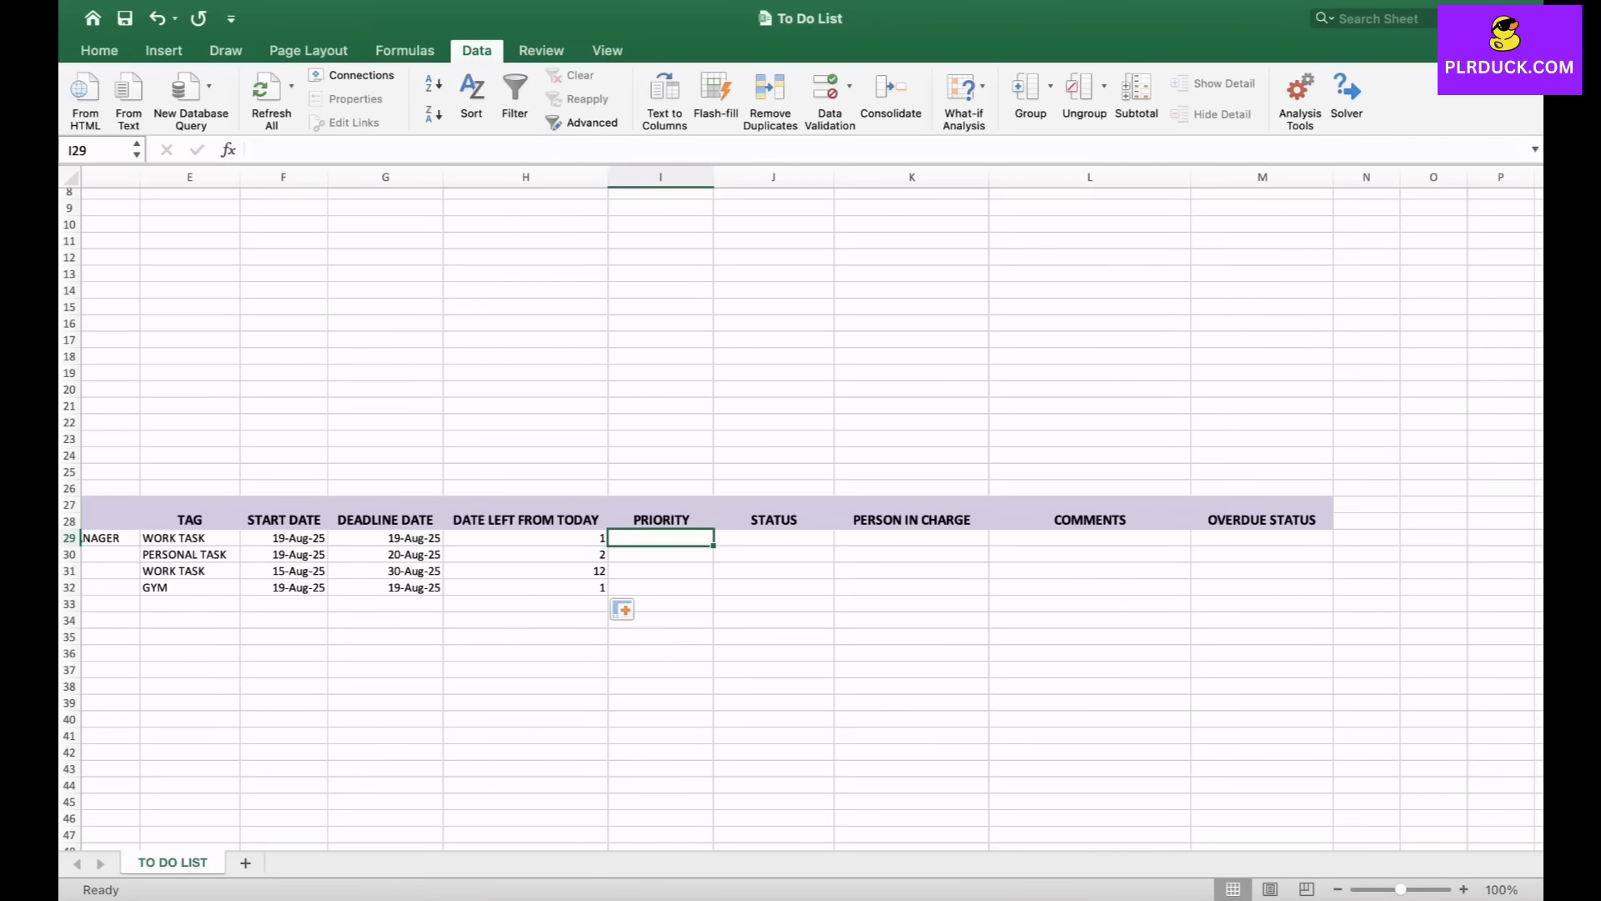
{"action": "scroll", "coordinate": [801, 509], "scroll_direction": "right", "scroll_amount": 10}
{"action": "scroll", "coordinate": [801, 509], "scroll_direction": "left", "scroll_amount": 1}
{"action": "scroll", "coordinate": [800, 509], "scroll_direction": "right", "scroll_amount": 2}
{"action": "scroll", "coordinate": [800, 509], "scroll_direction": "down", "scroll_amount": 1}
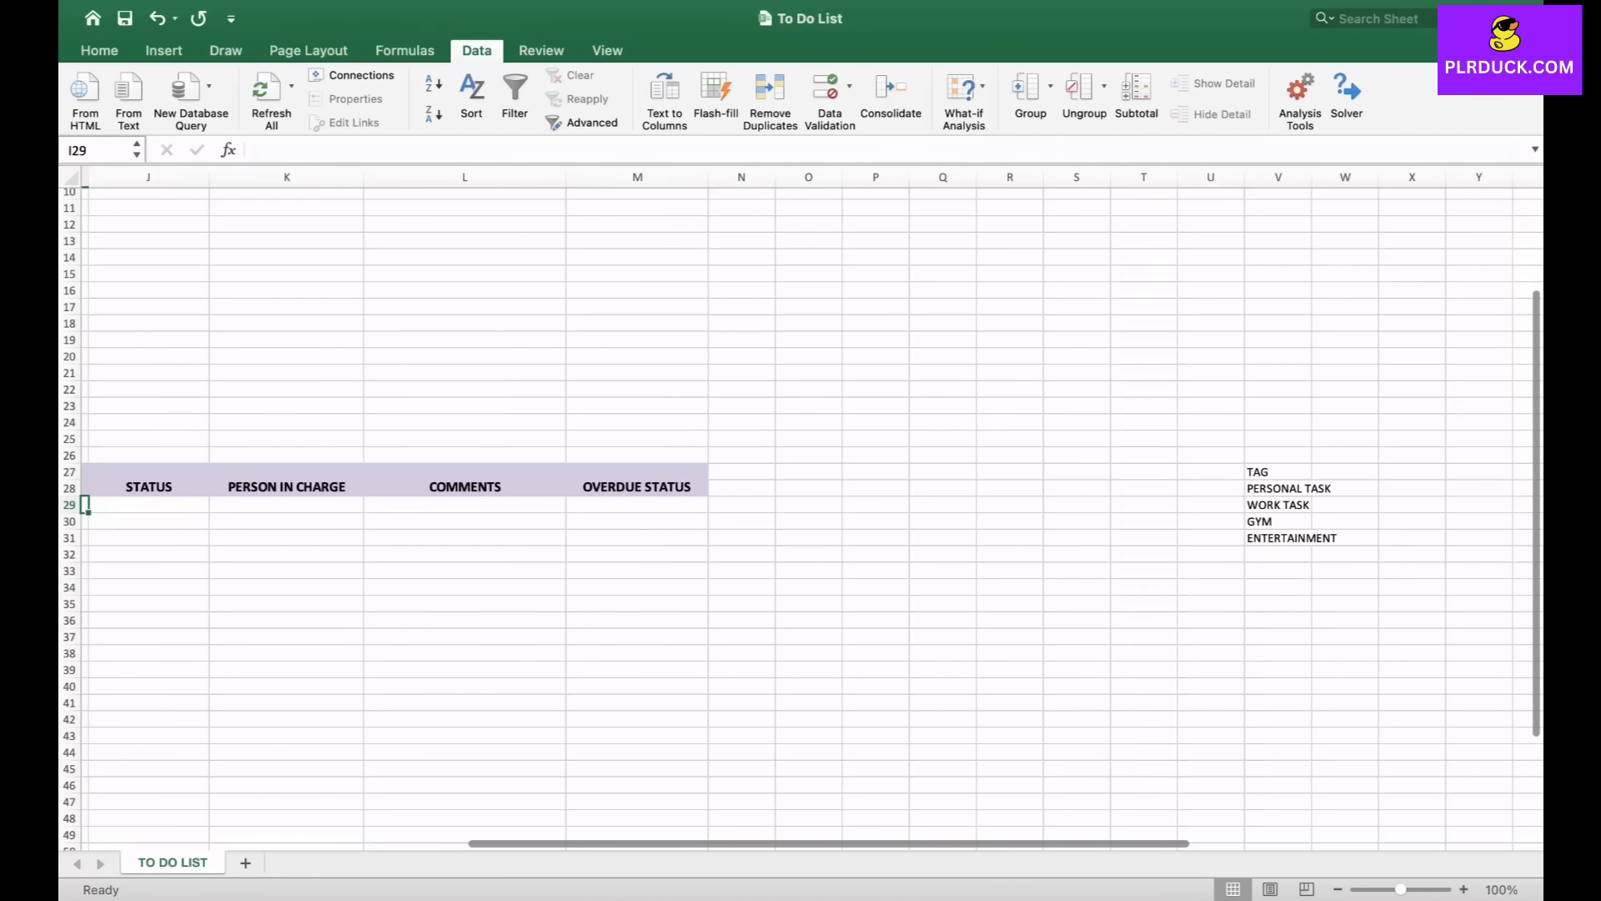
{"action": "left_click", "coordinate": [1278, 588]}
{"action": "type", "text": "PRIORITY"}
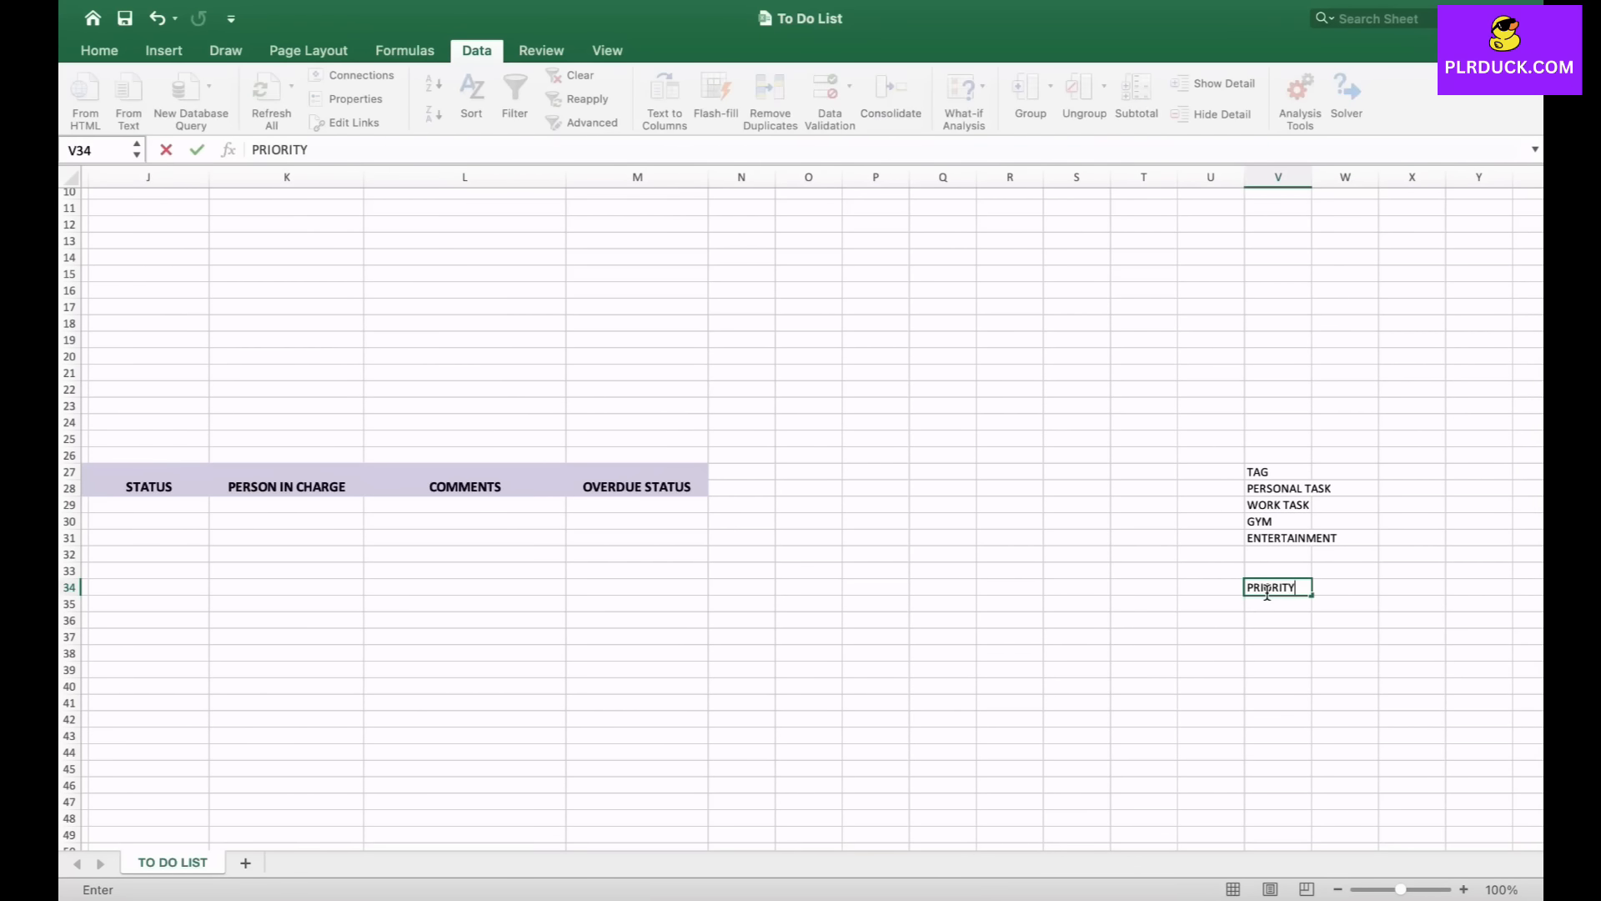
{"action": "key", "text": "Return"}
{"action": "type", "text": "LOW"}
{"action": "key", "text": "Return"}
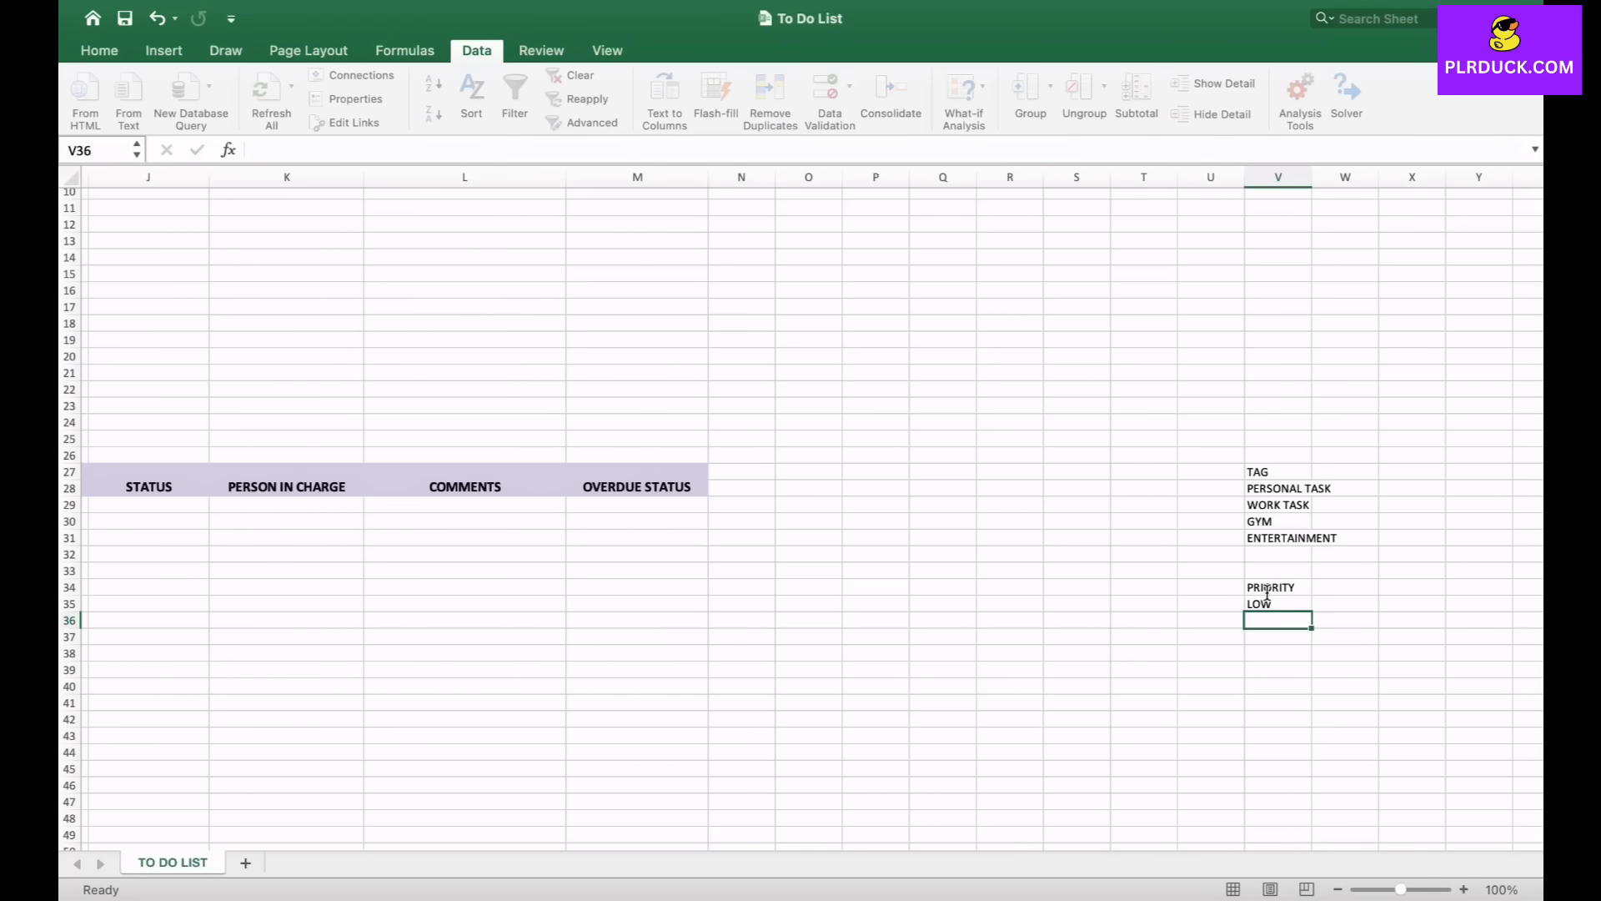
{"action": "type", "text": "NORMAL"}
{"action": "key", "text": "Return"}
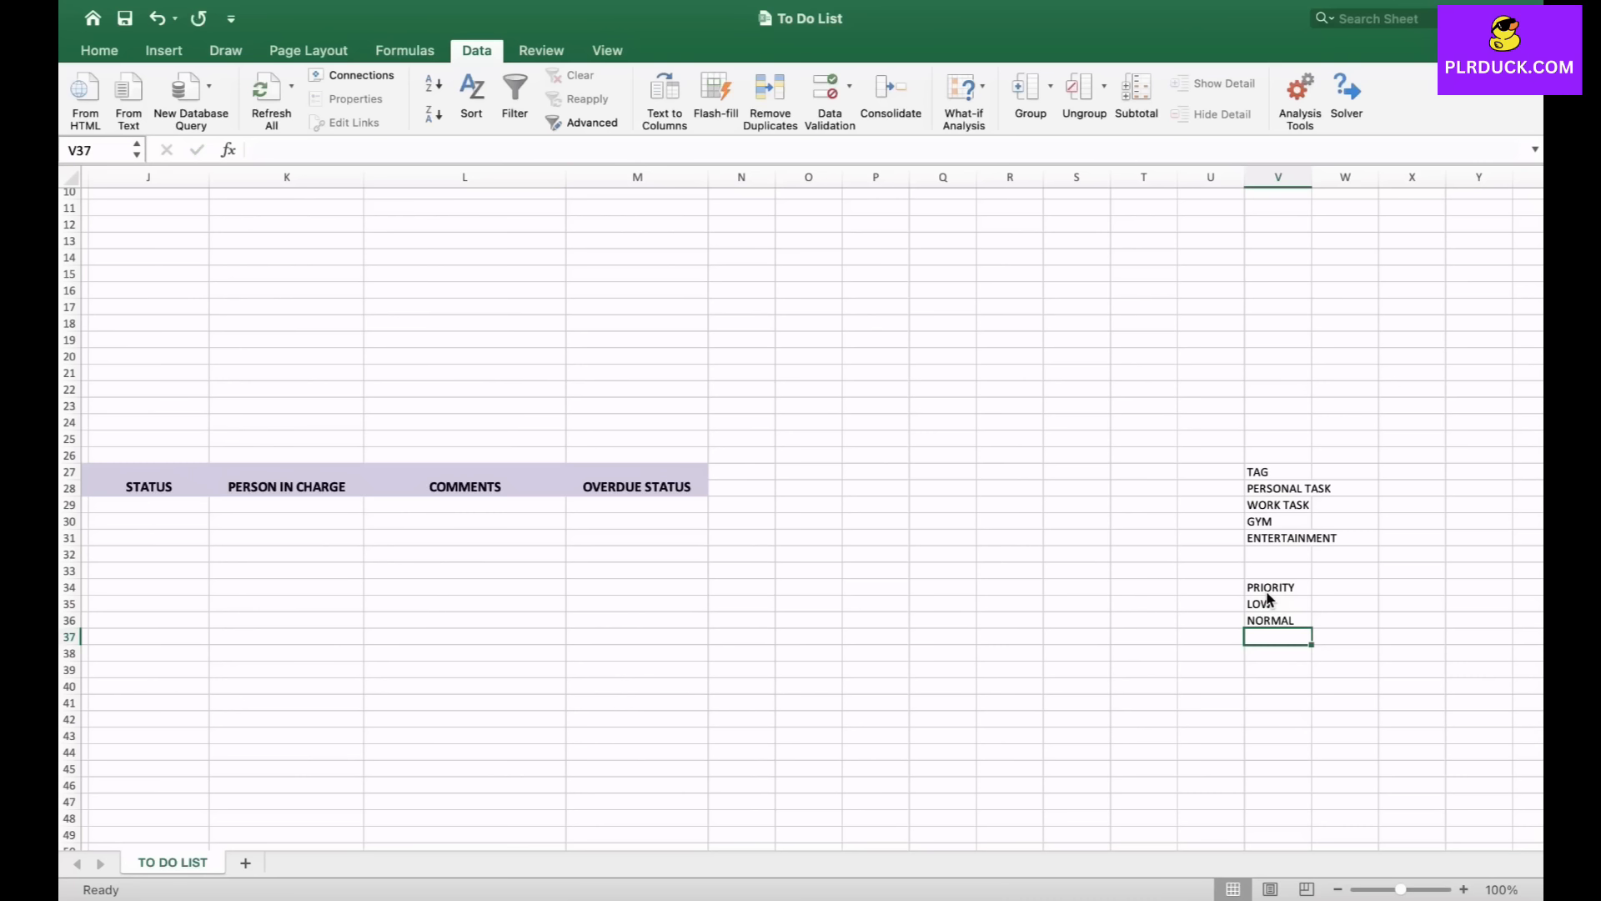
{"action": "type", "text": "HIGH"}
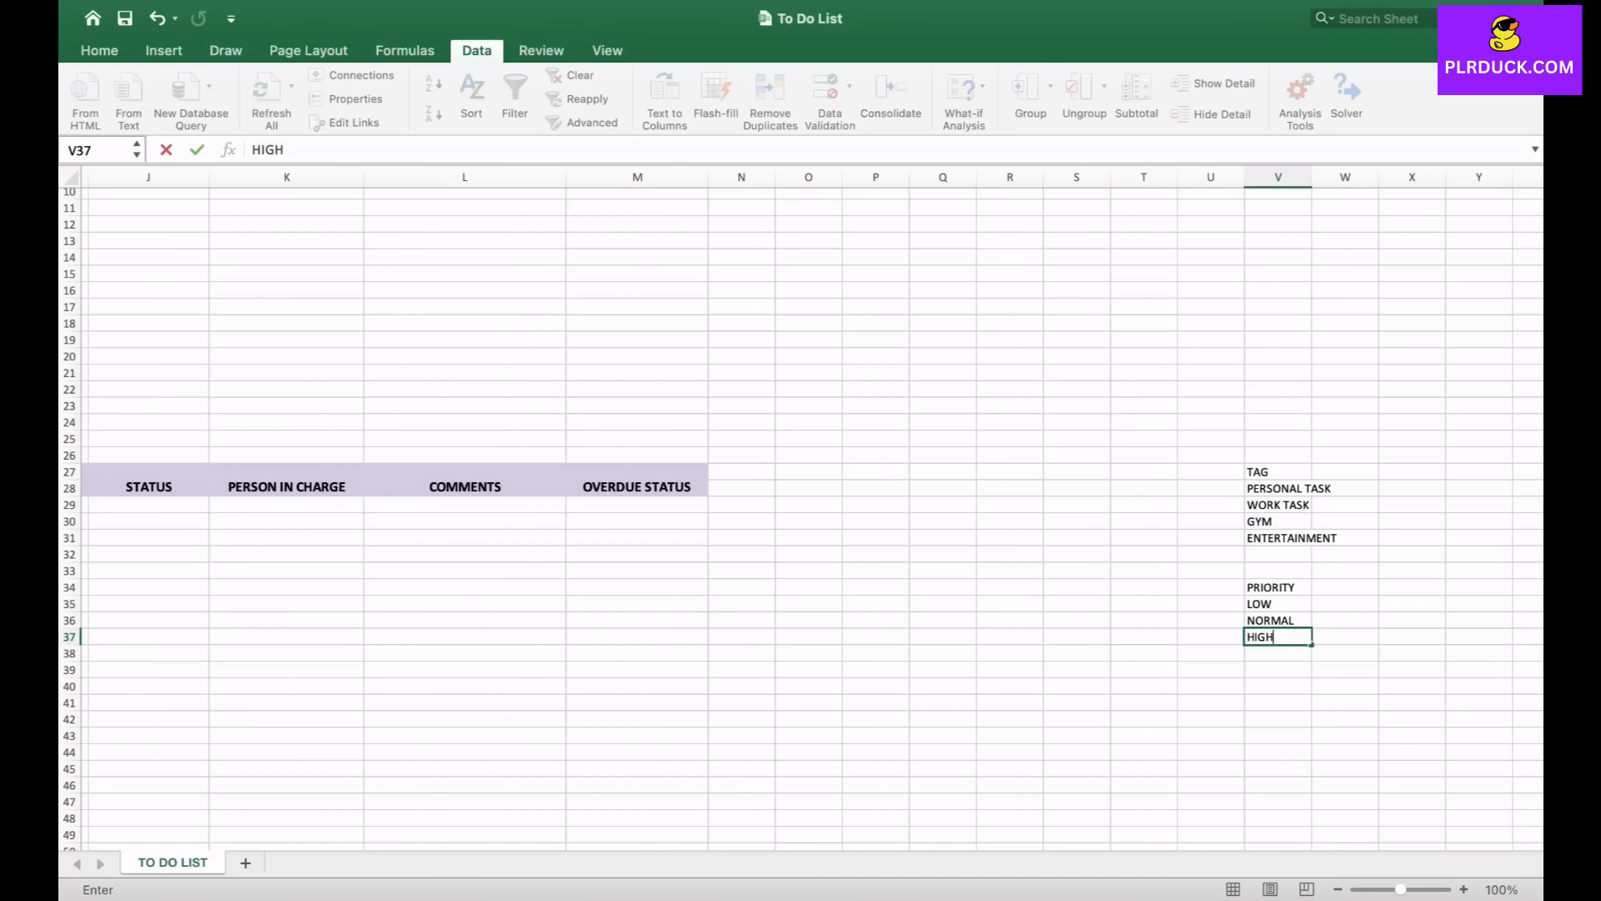
{"action": "key", "text": "Return"}
{"action": "key", "text": "Return"}
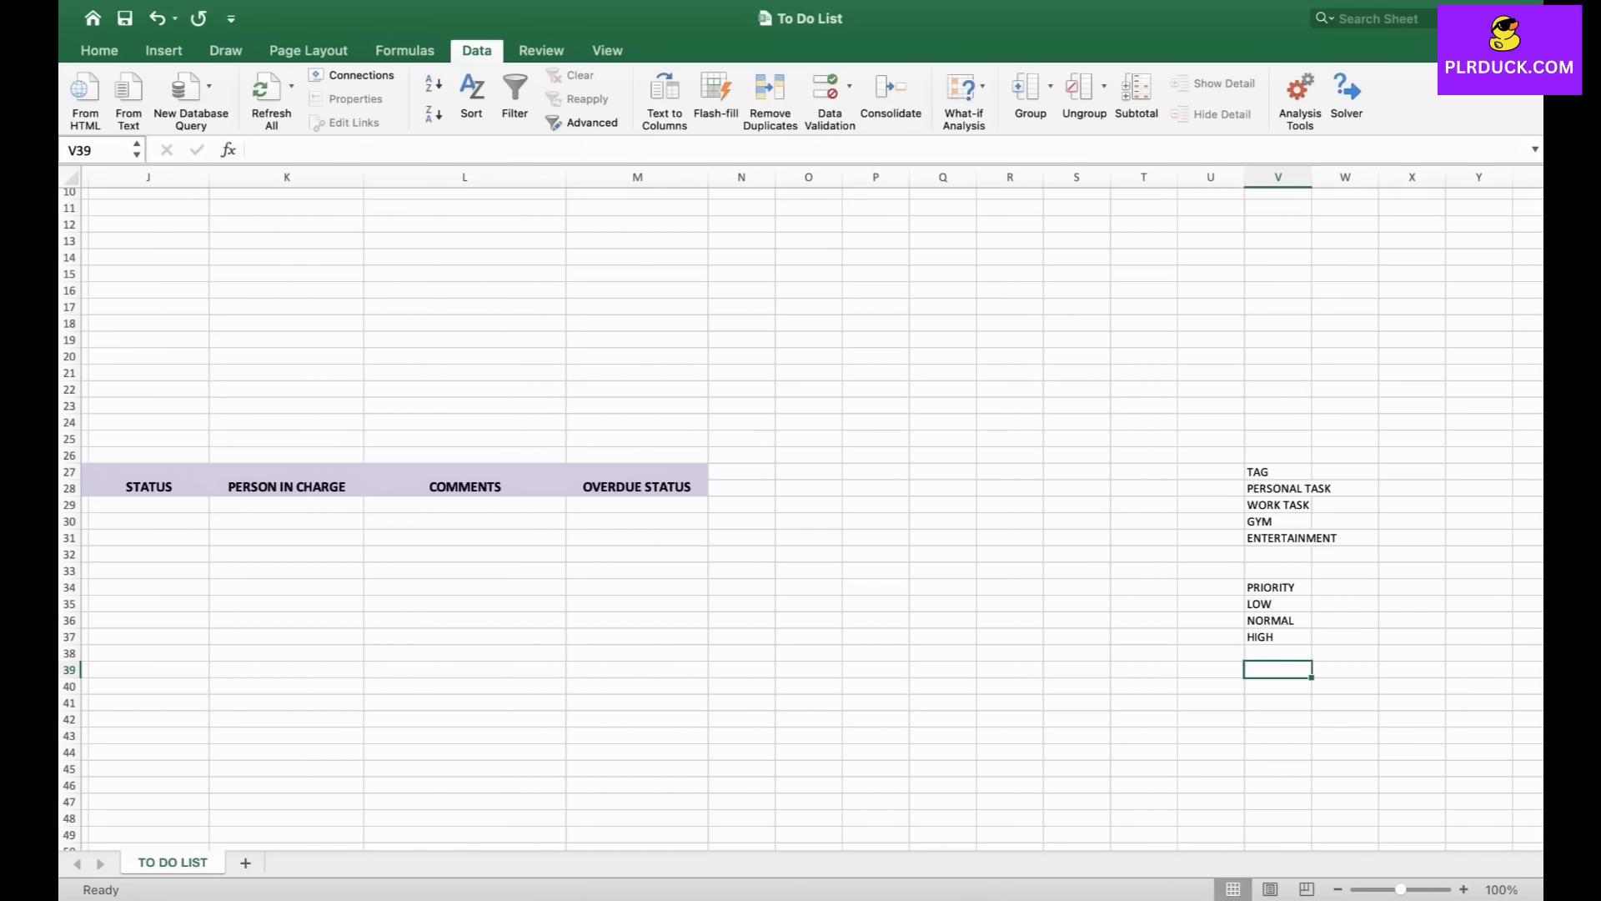
- Add a list data validation to the first PRIORITY cell I29 with source =$V$35:$V$37
{"action": "scroll", "coordinate": [801, 517], "scroll_direction": "left", "scroll_amount": 6}
{"action": "left_click", "coordinate": [505, 503]}
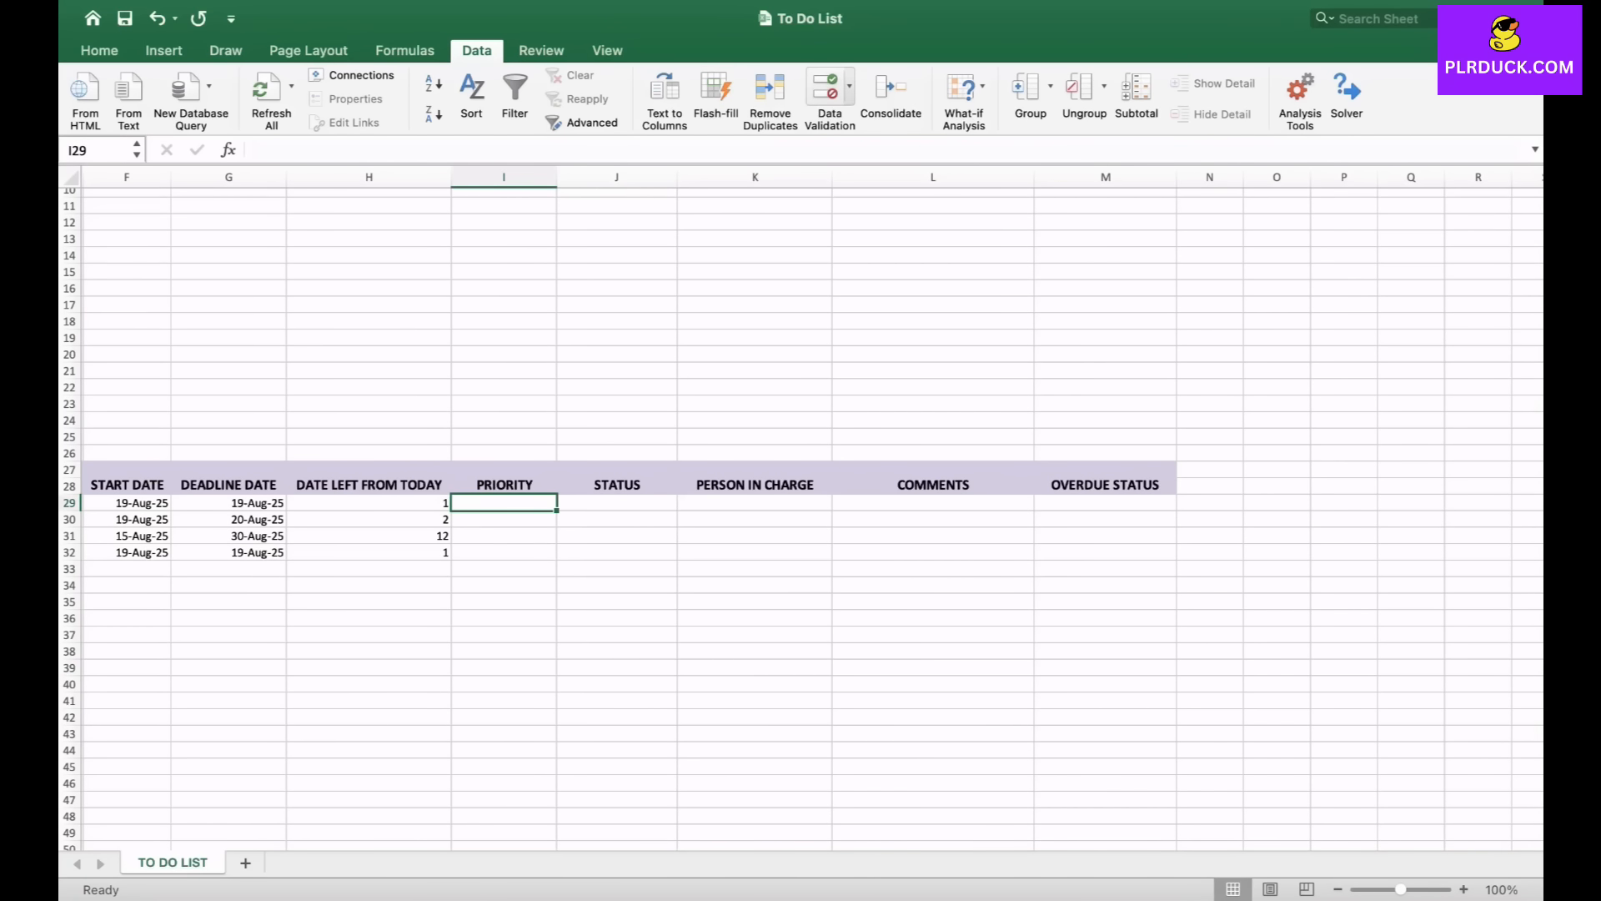
{"action": "left_click", "coordinate": [849, 86]}
{"action": "left_click", "coordinate": [860, 119]}
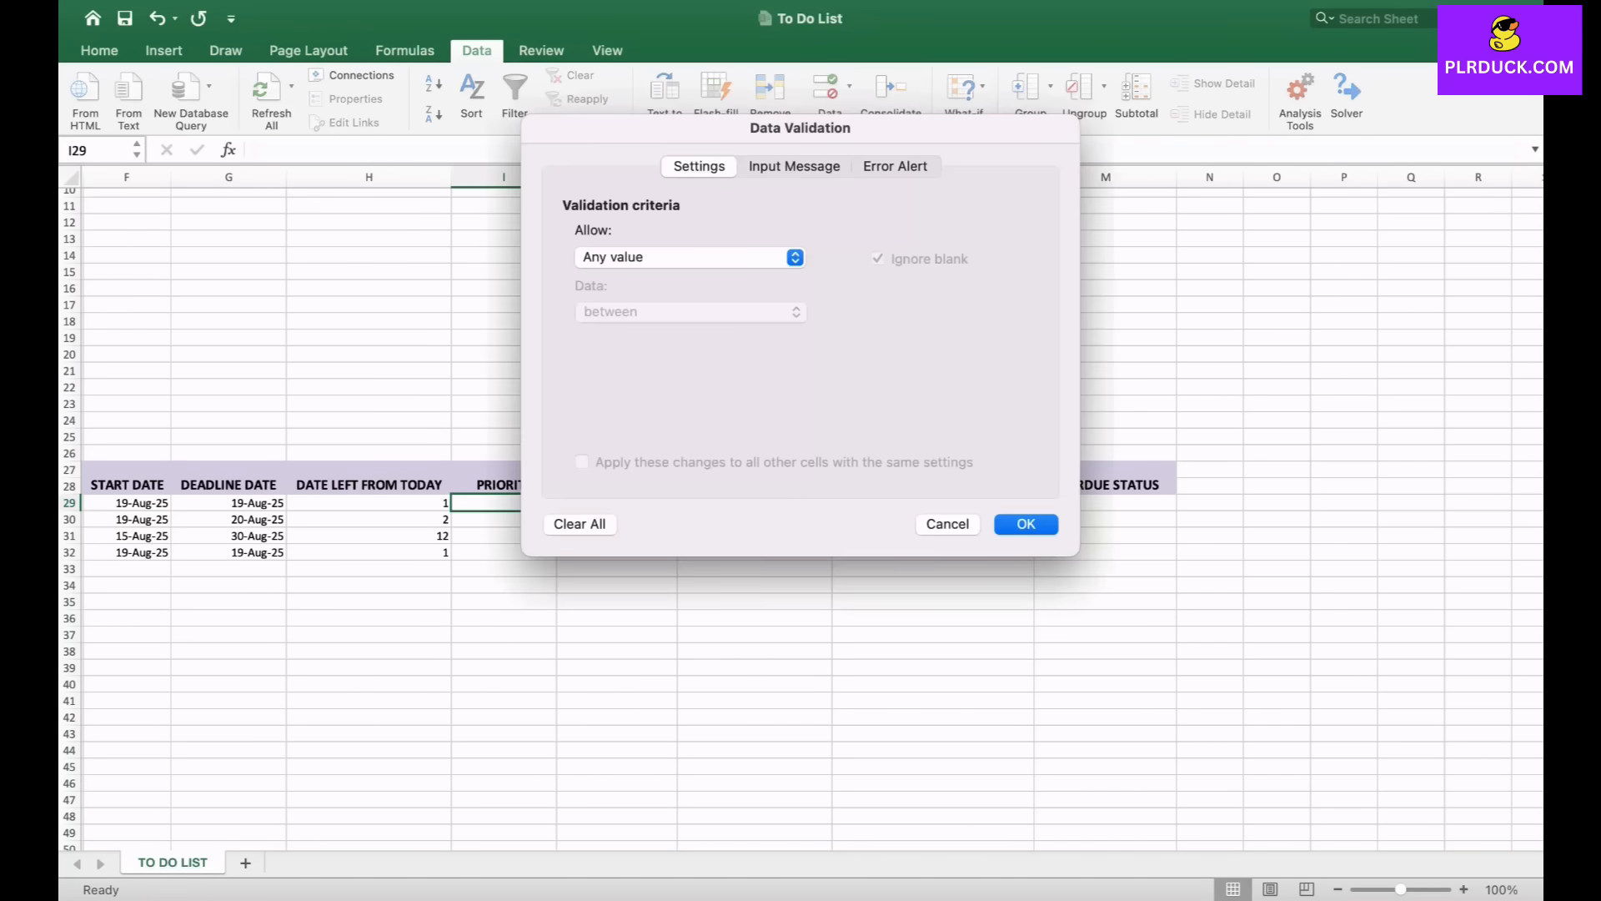
{"action": "left_click", "coordinate": [794, 256]}
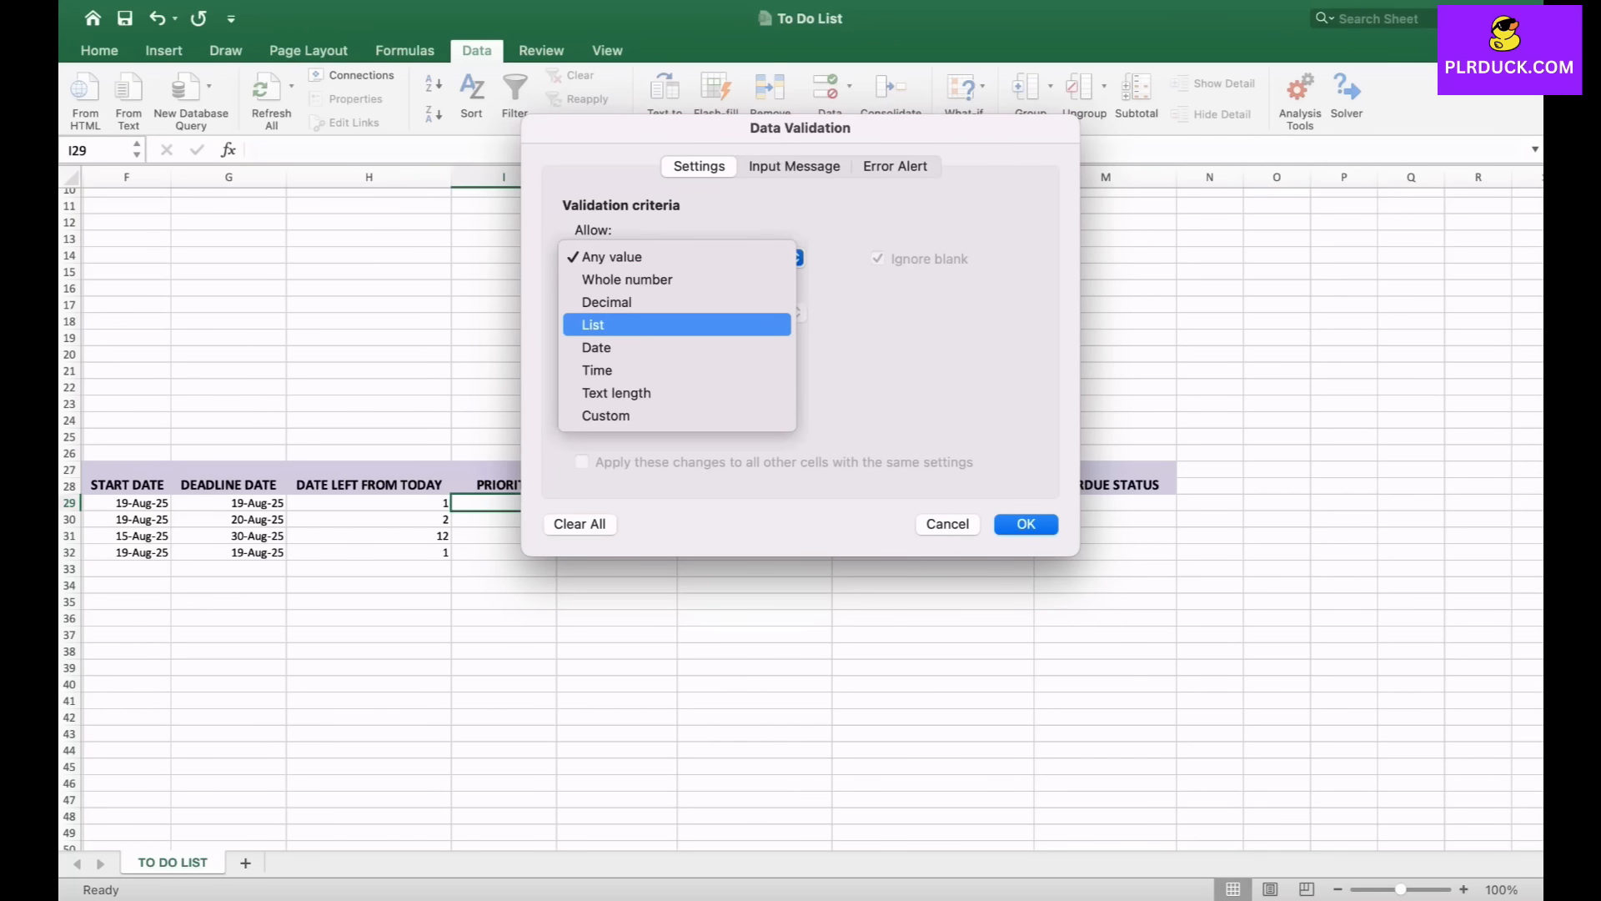
{"action": "left_click", "coordinate": [634, 322]}
{"action": "left_click", "coordinate": [734, 369]}
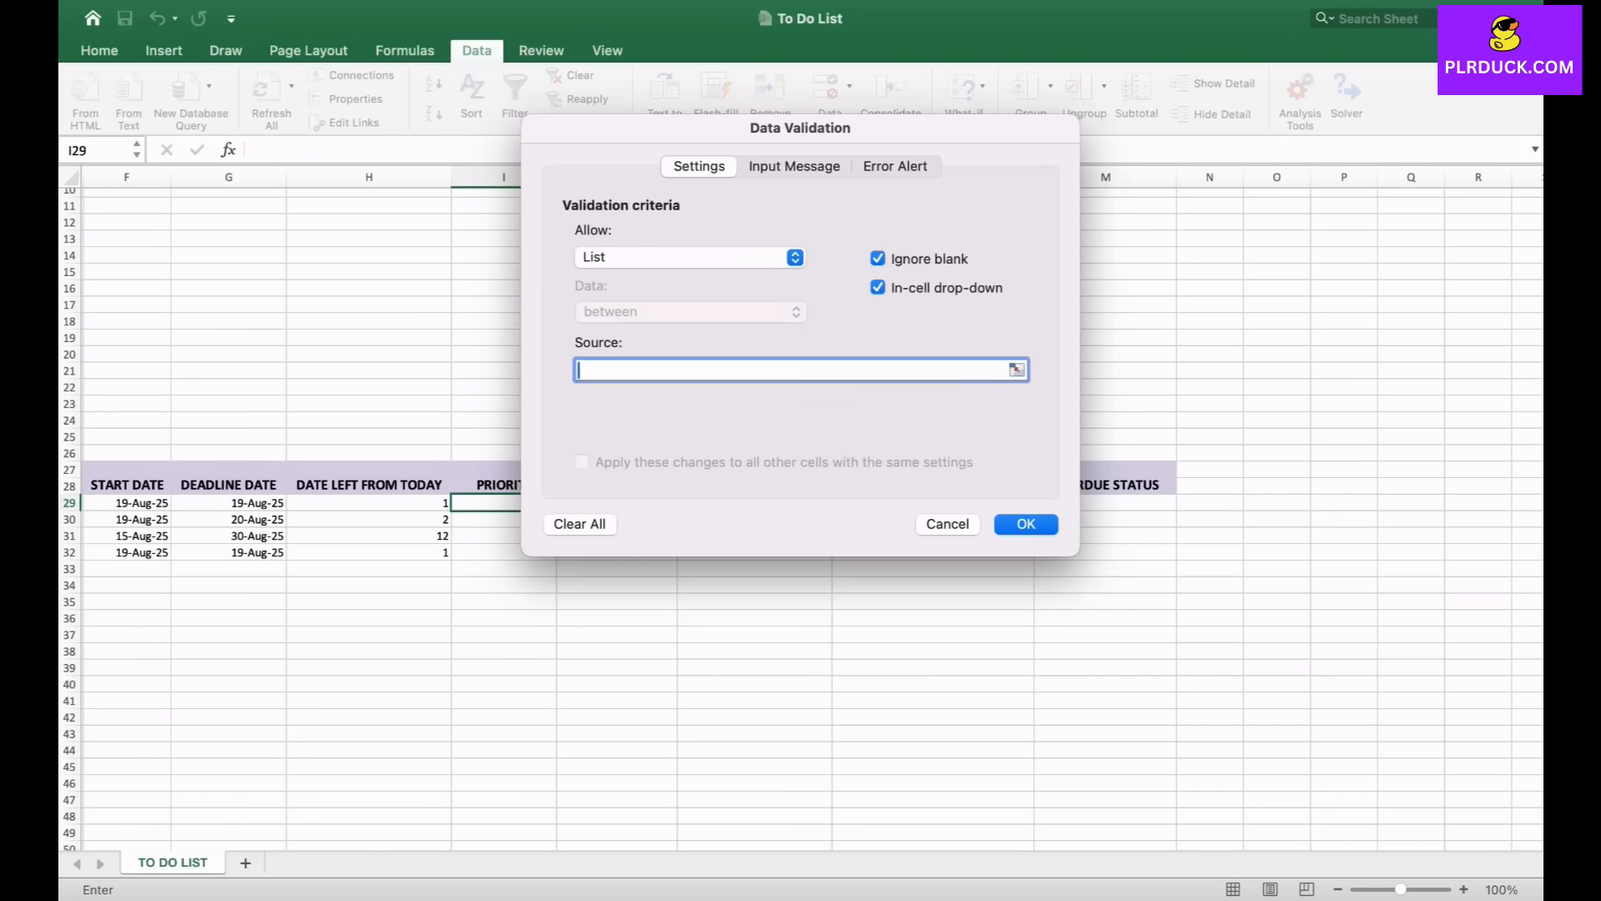
{"action": "scroll", "coordinate": [800, 517], "scroll_direction": "right", "scroll_amount": 5}
{"action": "scroll", "coordinate": [800, 517], "scroll_direction": "down", "scroll_amount": 1}
{"action": "left_click_drag", "start_coordinate": [1226, 590], "coordinate": [1235, 623]}
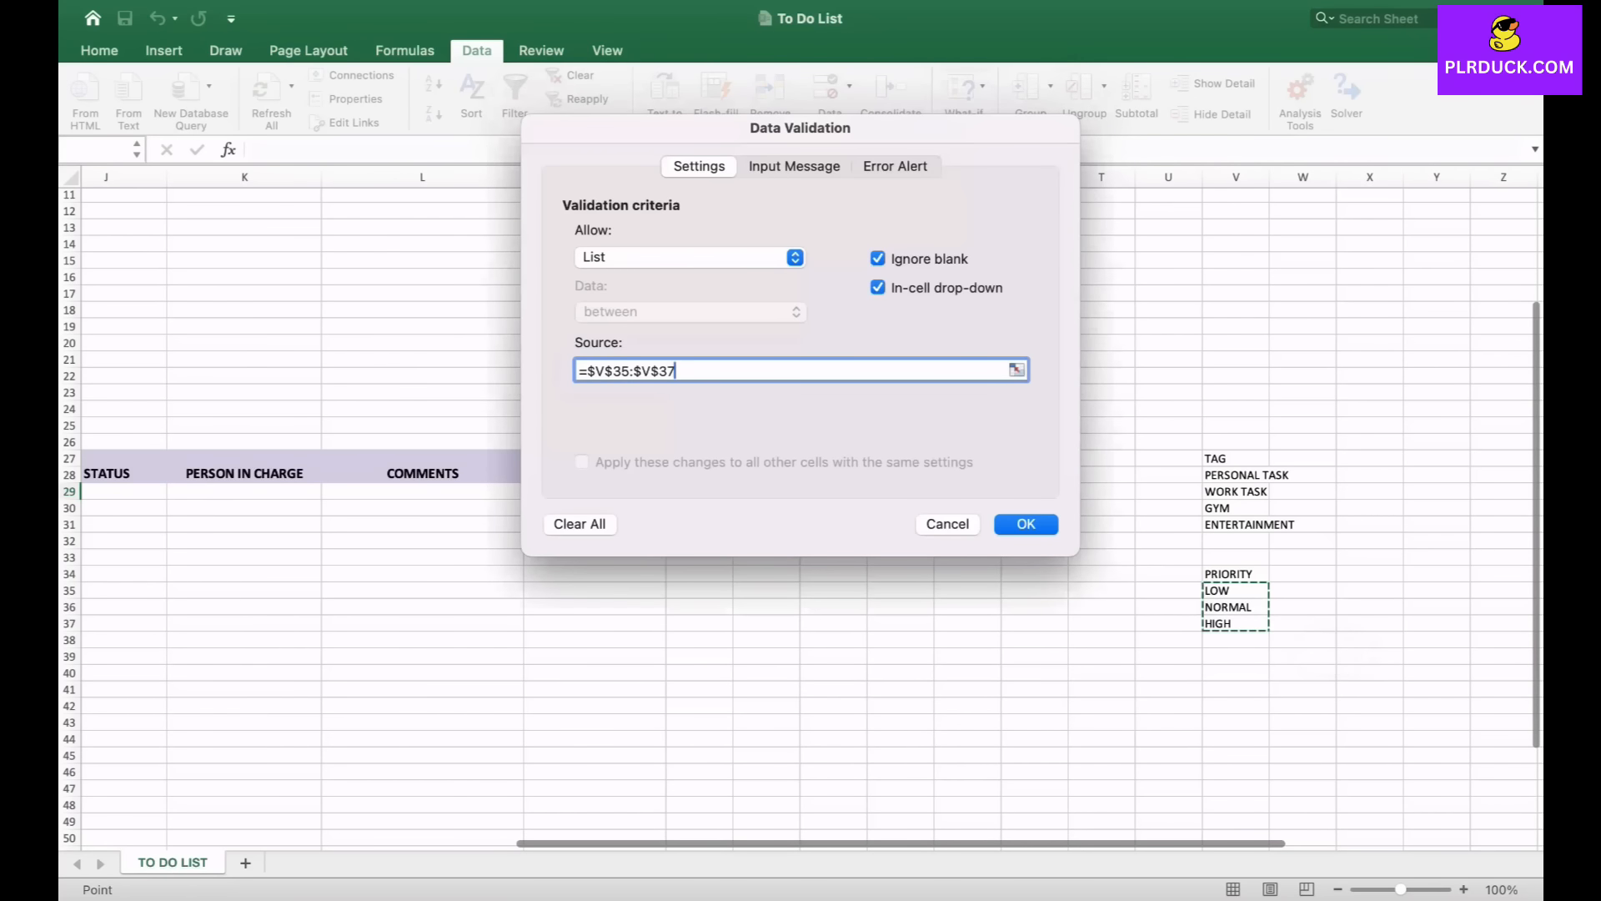
{"action": "key", "text": "Return"}
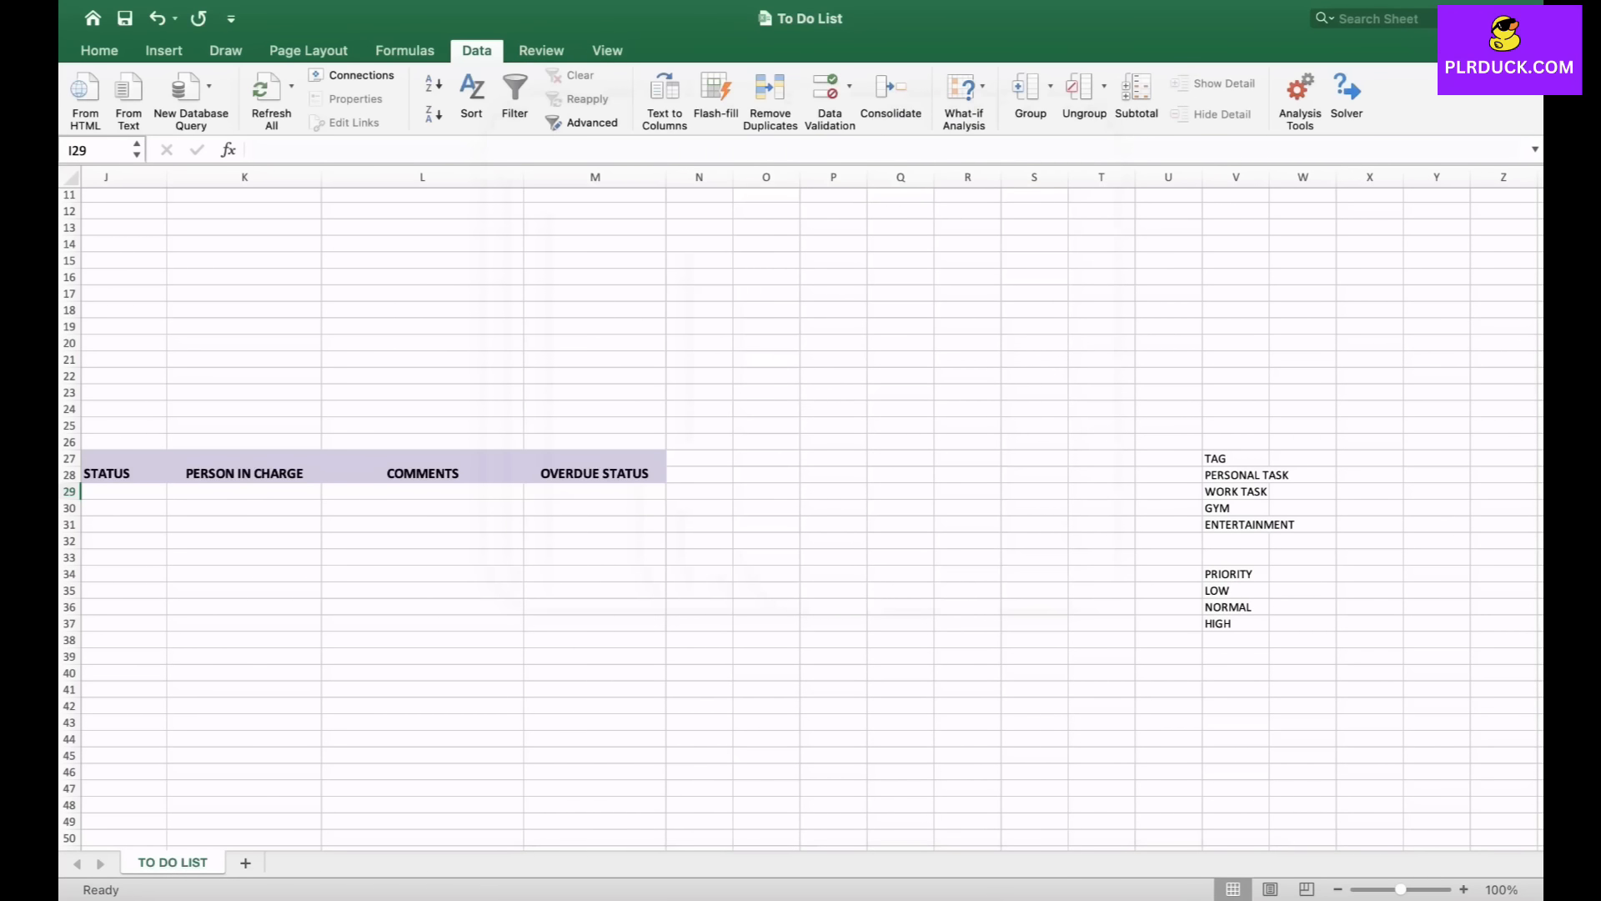
- Check the PRIORITY dropdown in I29 and fill its validation down to row 32
{"action": "scroll", "coordinate": [801, 517], "scroll_direction": "left", "scroll_amount": 3}
{"action": "scroll", "coordinate": [800, 517], "scroll_direction": "down", "scroll_amount": 1}
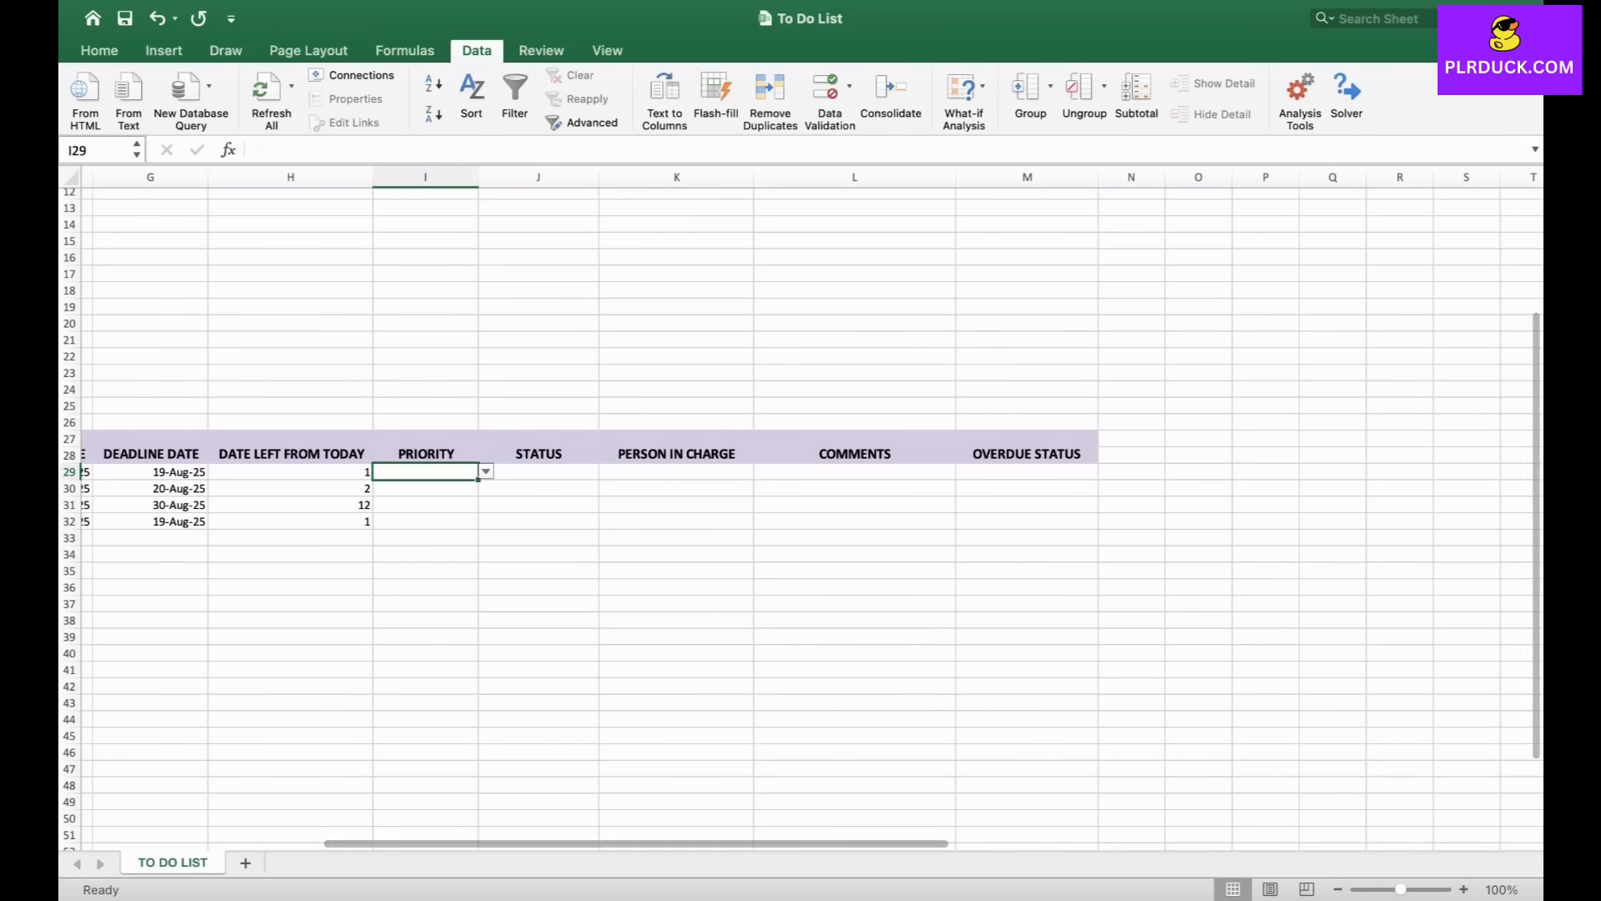
{"action": "left_click", "coordinate": [486, 472]}
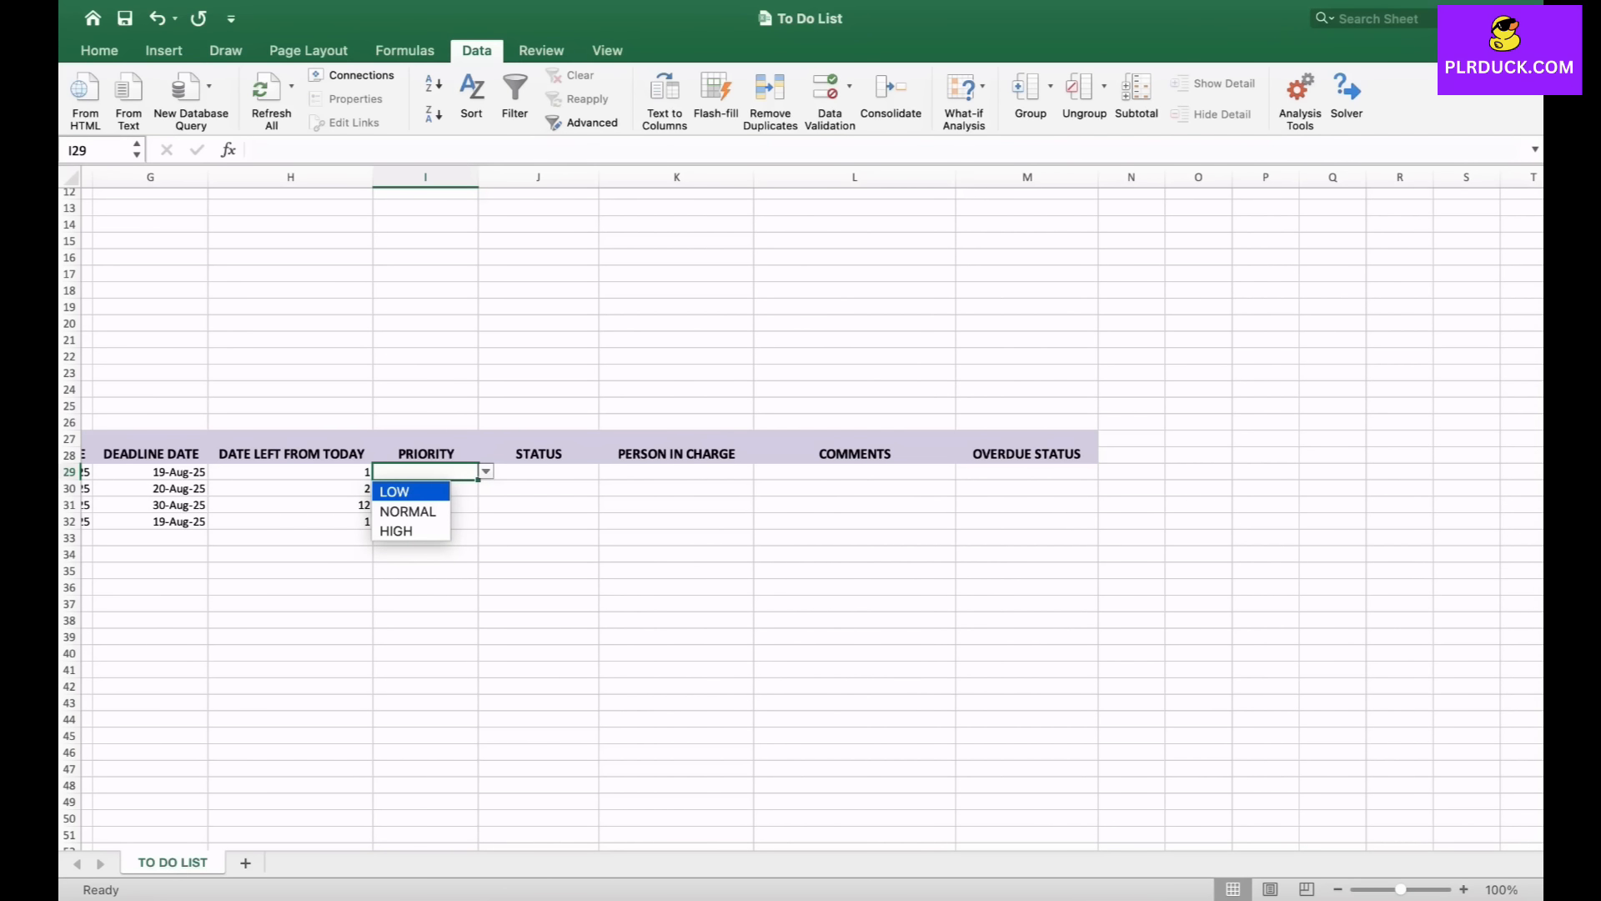
{"action": "key", "text": "Escape"}
{"action": "left_click_drag", "start_coordinate": [478, 479], "coordinate": [477, 525]}
{"action": "scroll", "coordinate": [800, 501], "scroll_direction": "left", "scroll_amount": 6}
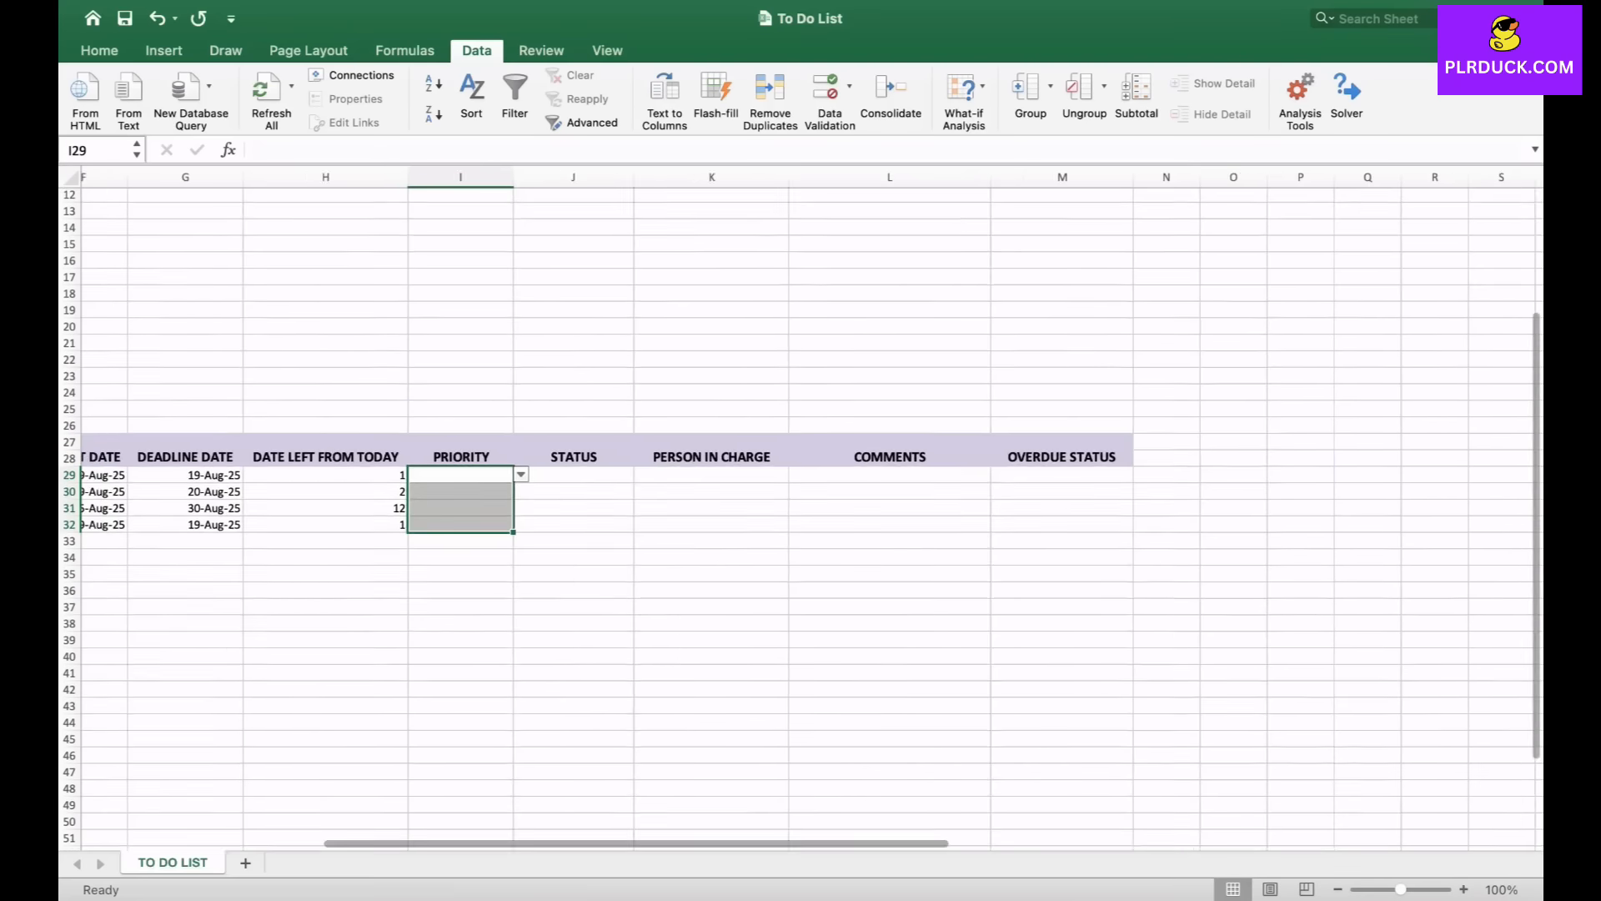
{"action": "left_click", "coordinate": [764, 478]}
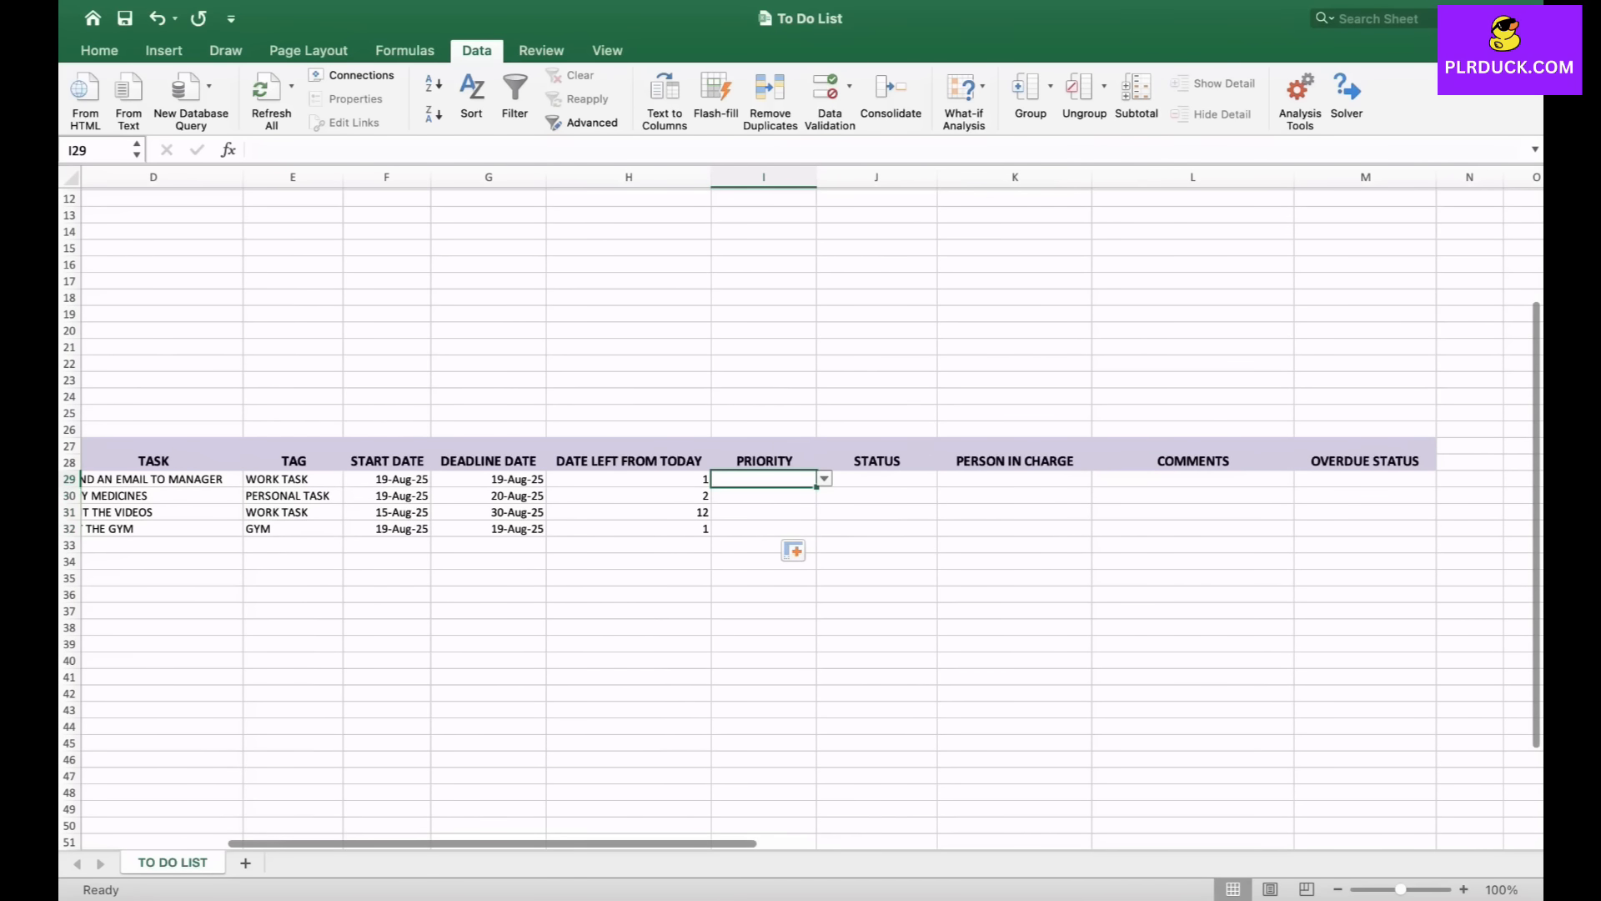
- Pick HIGH as the first task's priority and NORMAL for the second task from the dropdowns
{"action": "scroll", "coordinate": [999, 461], "scroll_direction": "left", "scroll_amount": 2}
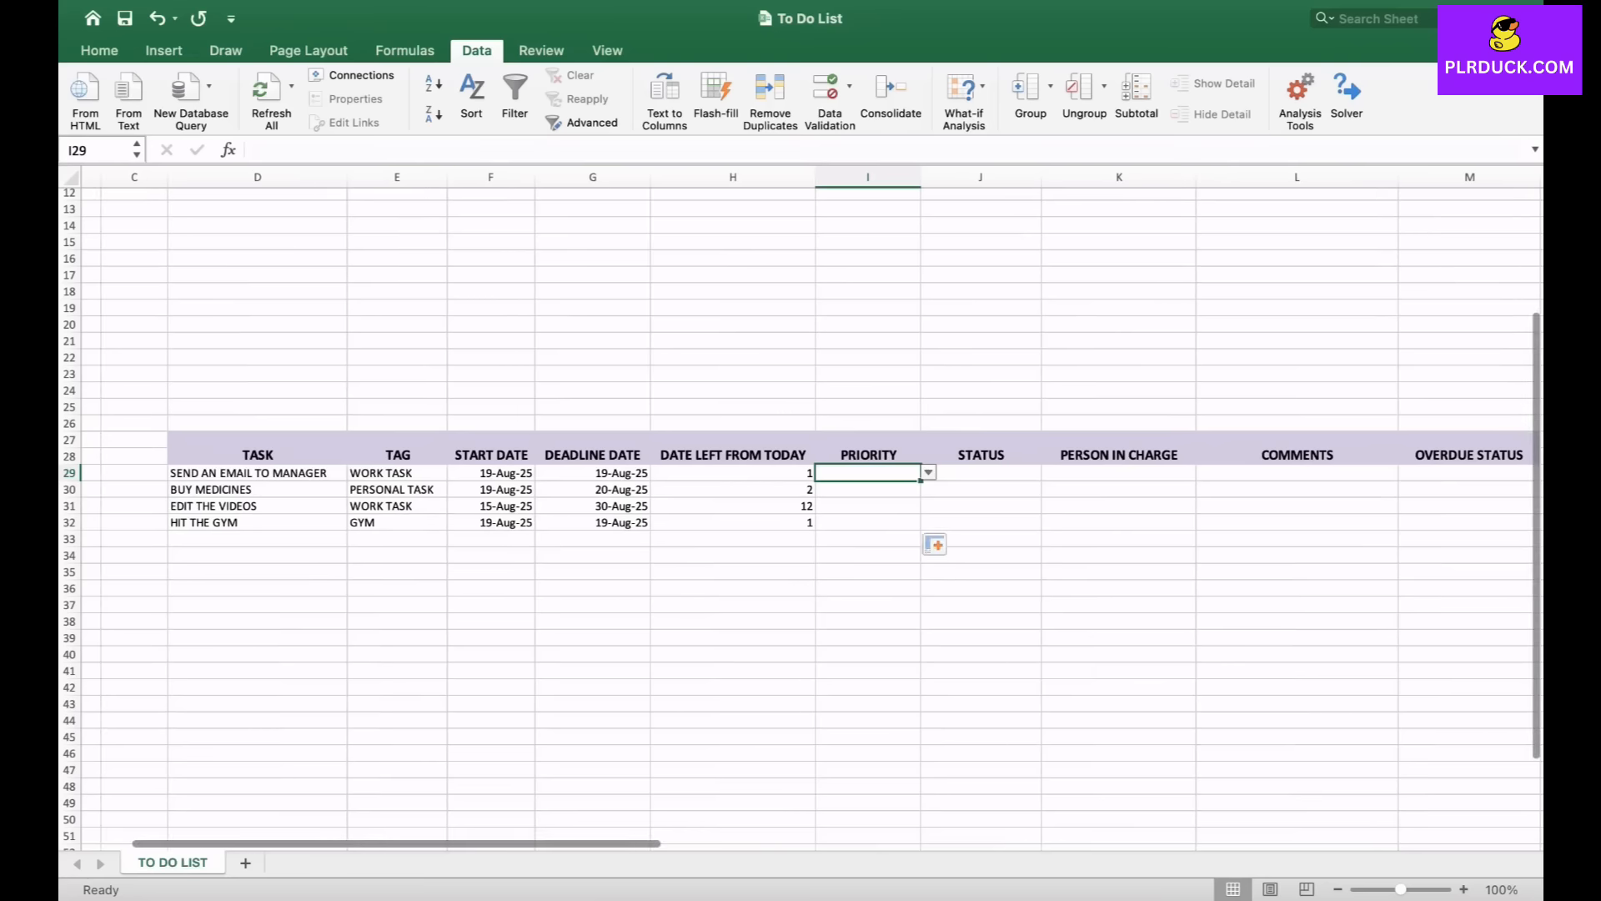
{"action": "left_click", "coordinate": [928, 473]}
{"action": "key", "text": "Return"}
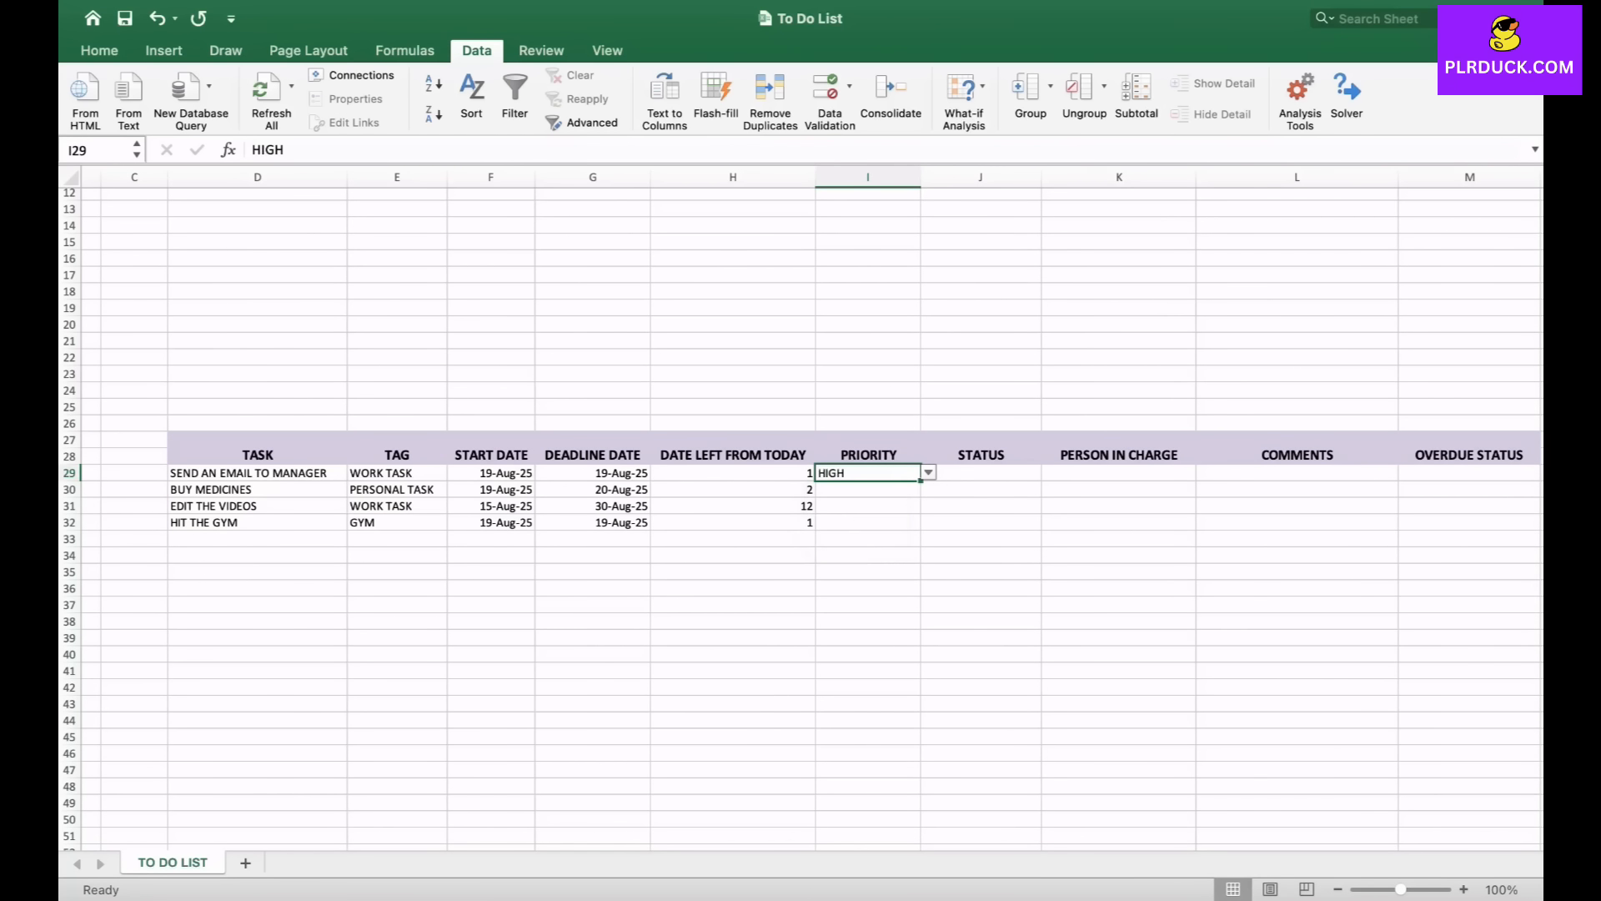
{"action": "left_click", "coordinate": [868, 490]}
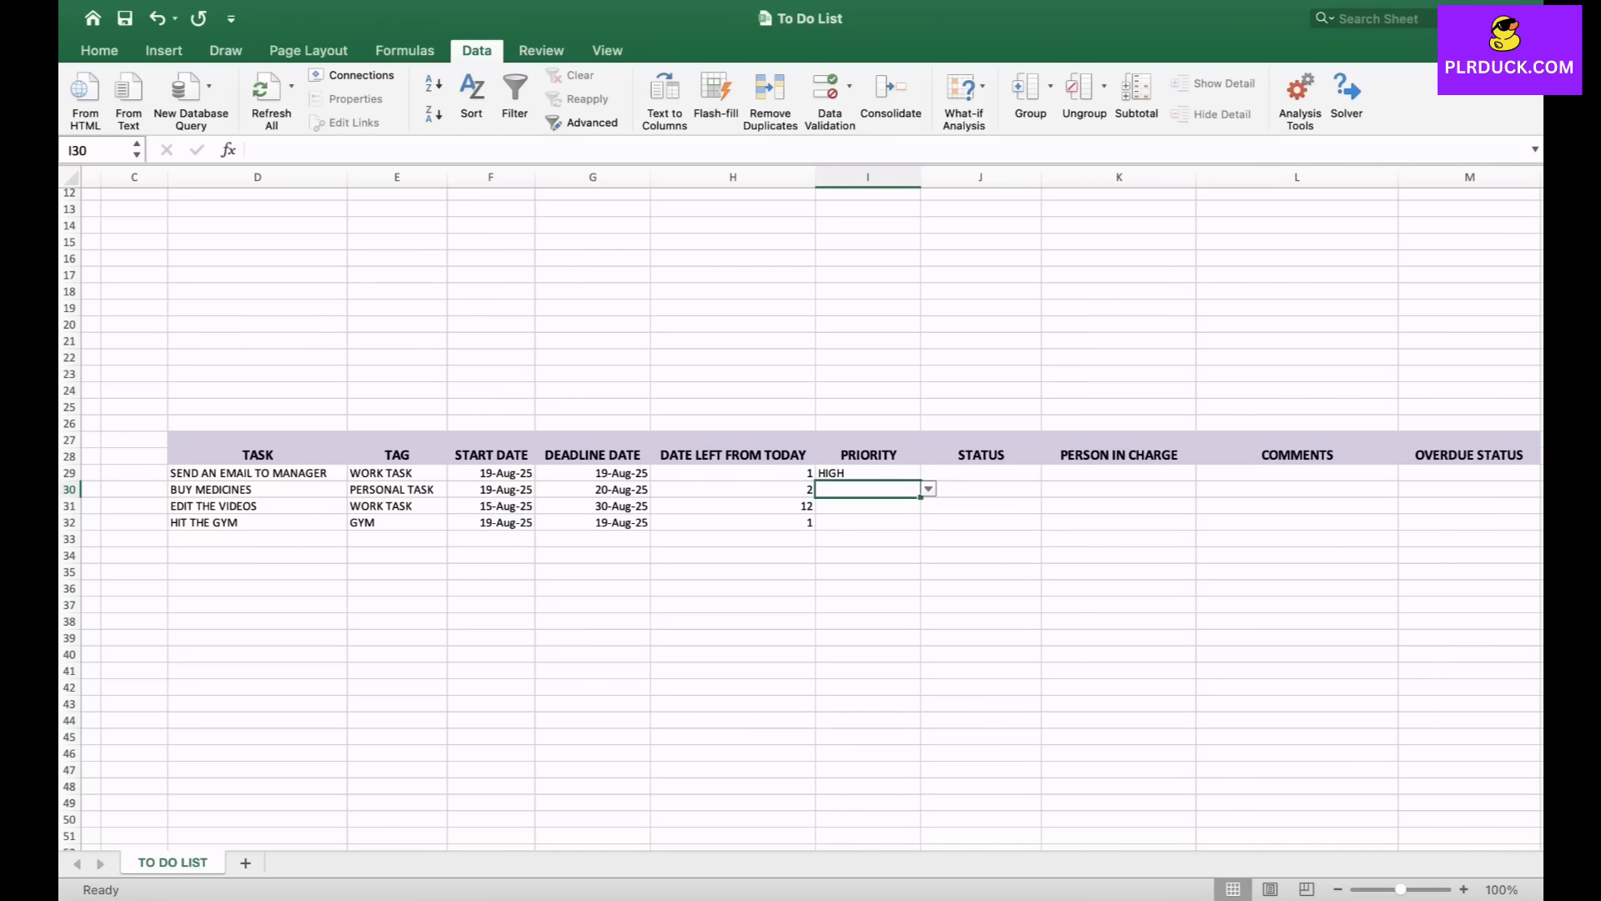
{"action": "left_click", "coordinate": [928, 490]}
{"action": "key", "text": "Return"}
- Pick NORMAL as the third task's priority and LOW for the fourth task
{"action": "left_click", "coordinate": [867, 507]}
{"action": "key", "text": "alt+Down"}
{"action": "key", "text": "Down"}
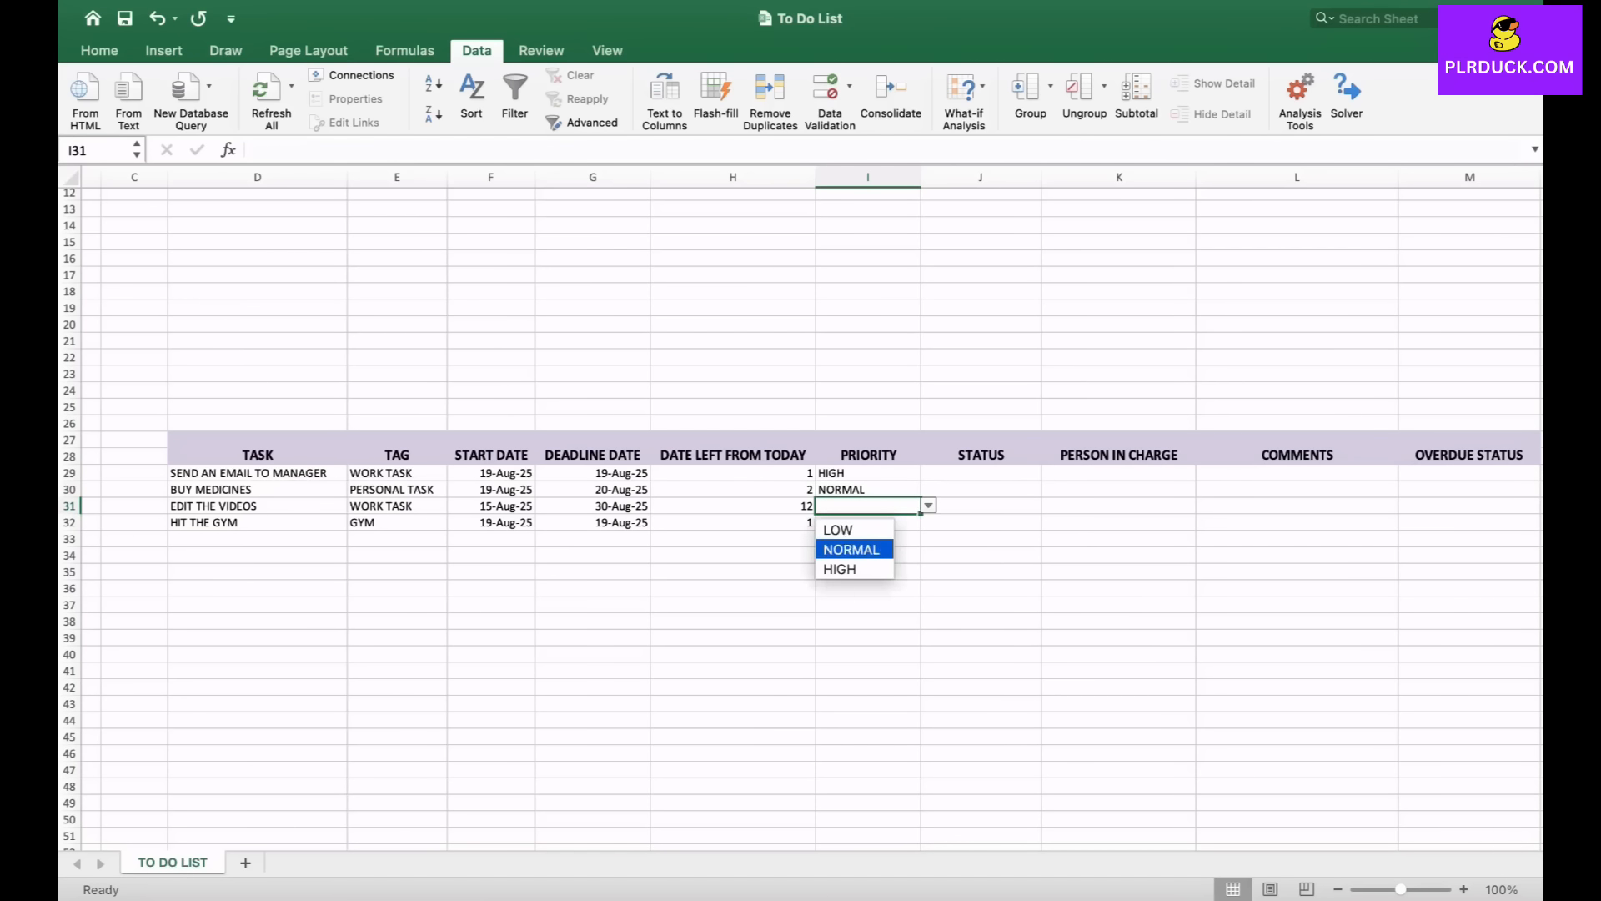
{"action": "key", "text": "Return"}
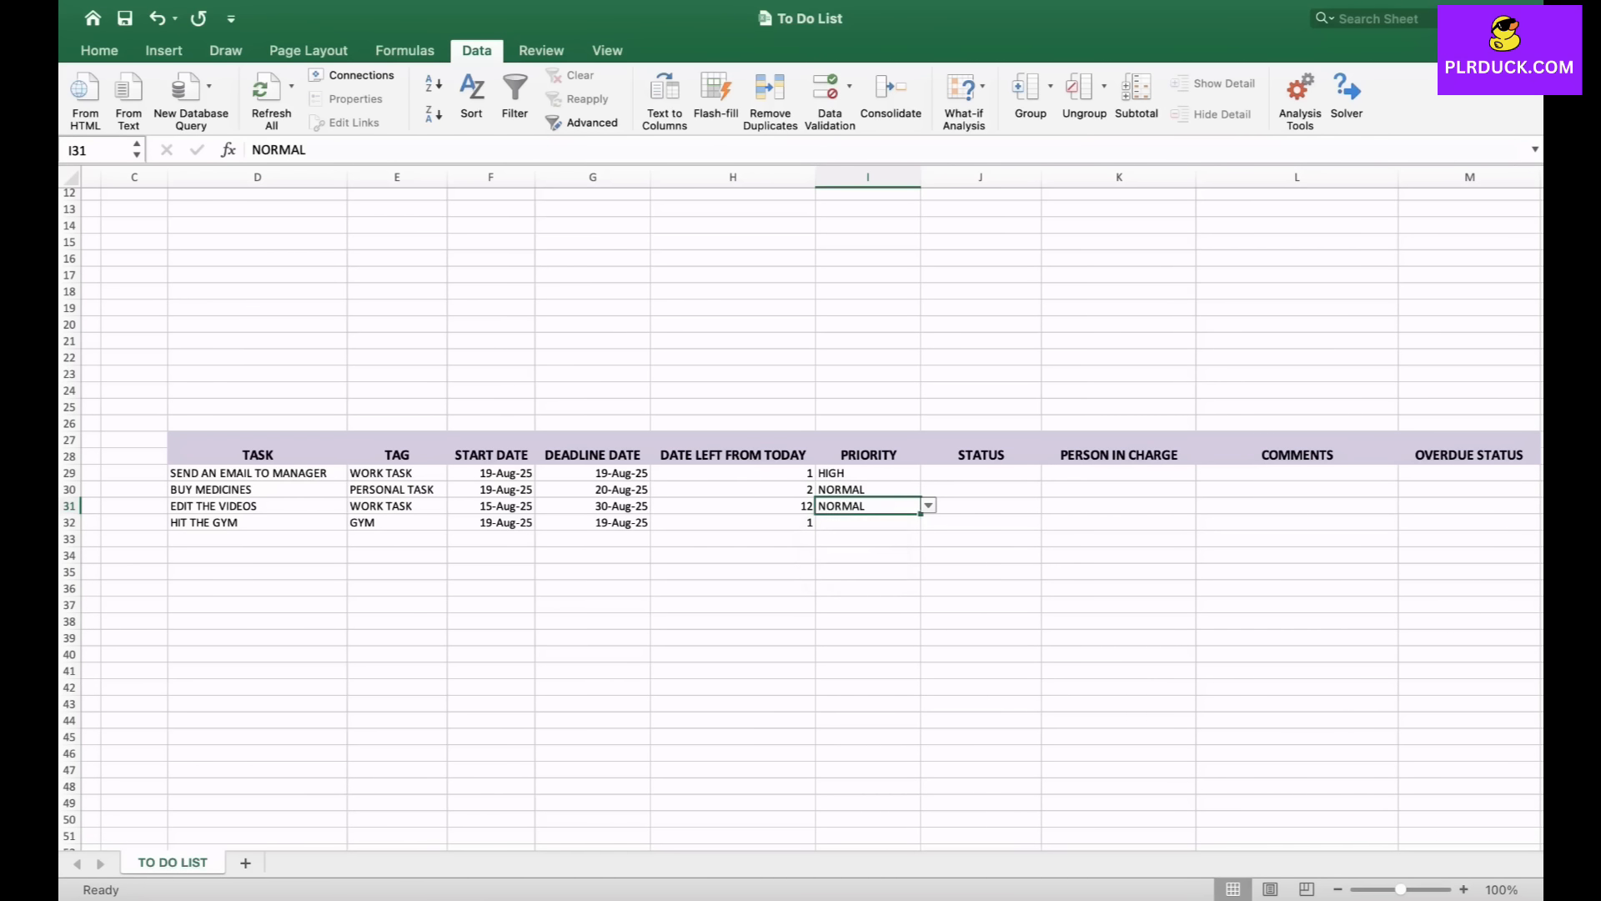
{"action": "left_click", "coordinate": [868, 523]}
{"action": "key", "text": "alt+Down"}
{"action": "key", "text": "Down"}
{"action": "key", "text": "Up"}
{"action": "key", "text": "Return"}
{"action": "left_click", "coordinate": [868, 572]}
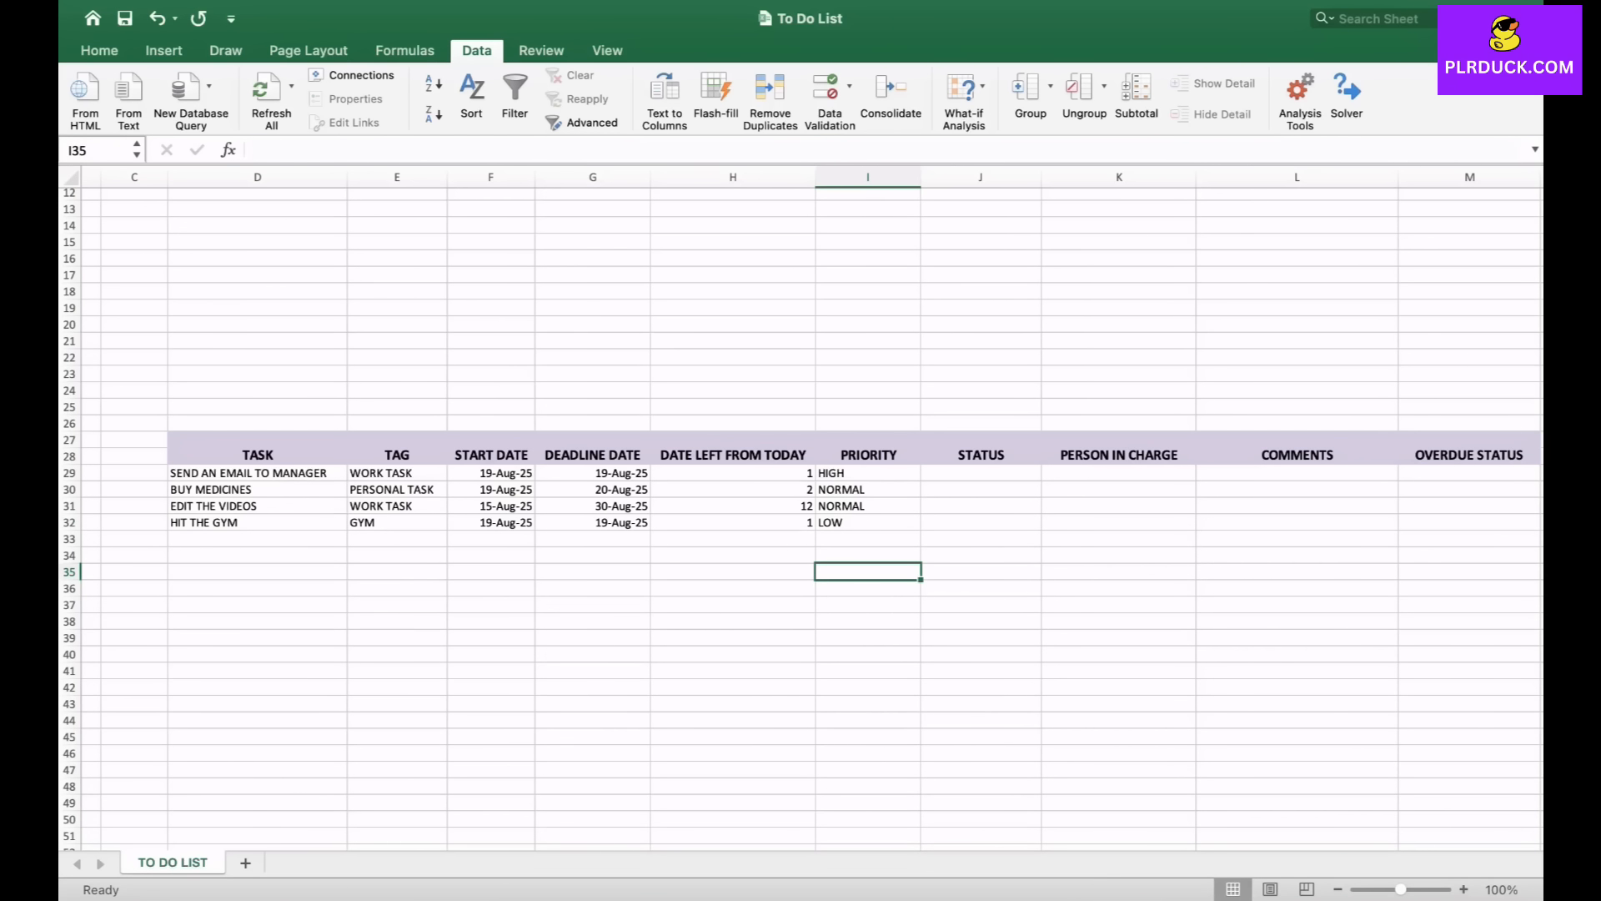
- Enter the header STATUS in V40 below the priority list
{"action": "scroll", "coordinate": [800, 509], "scroll_direction": "right", "scroll_amount": 5}
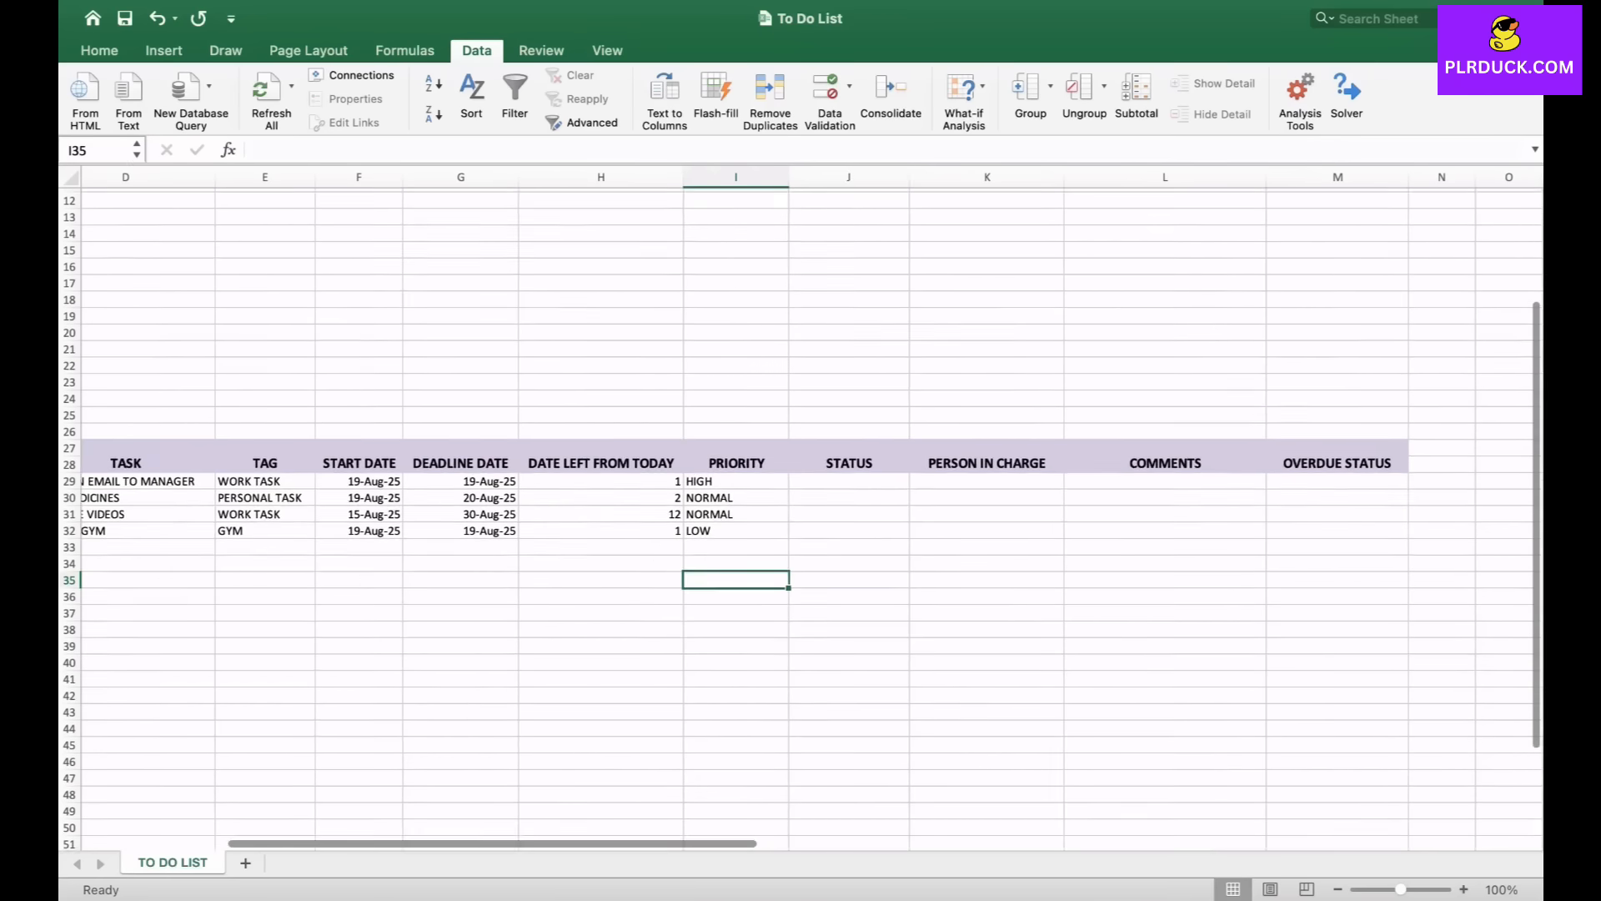
{"action": "left_click", "coordinate": [794, 491]}
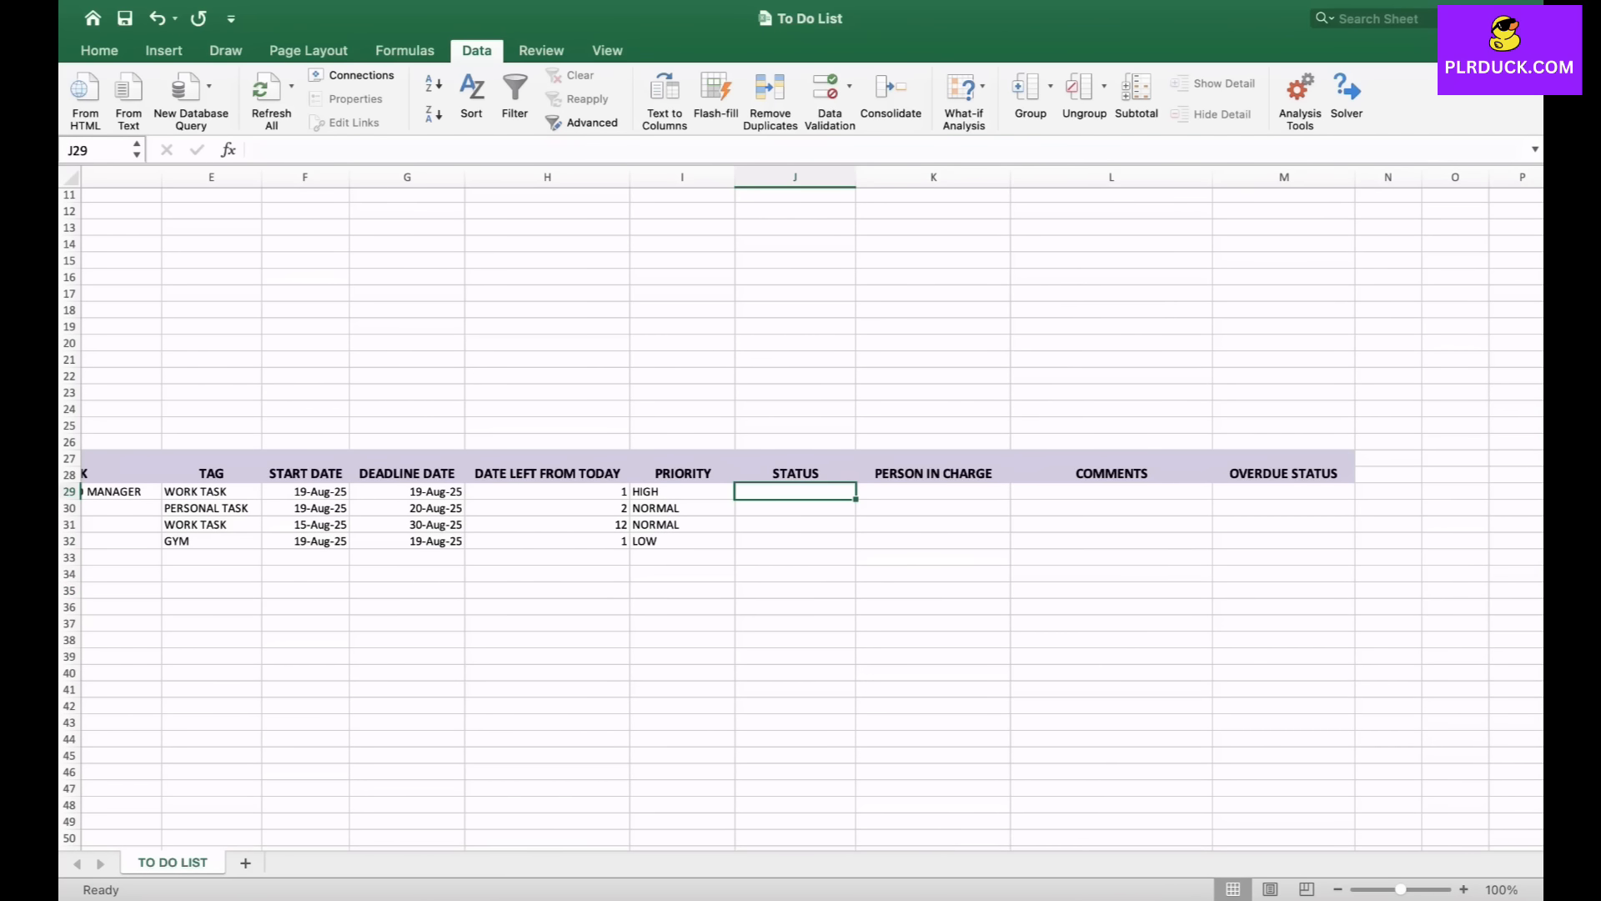
{"action": "scroll", "coordinate": [801, 509], "scroll_direction": "right", "scroll_amount": 10}
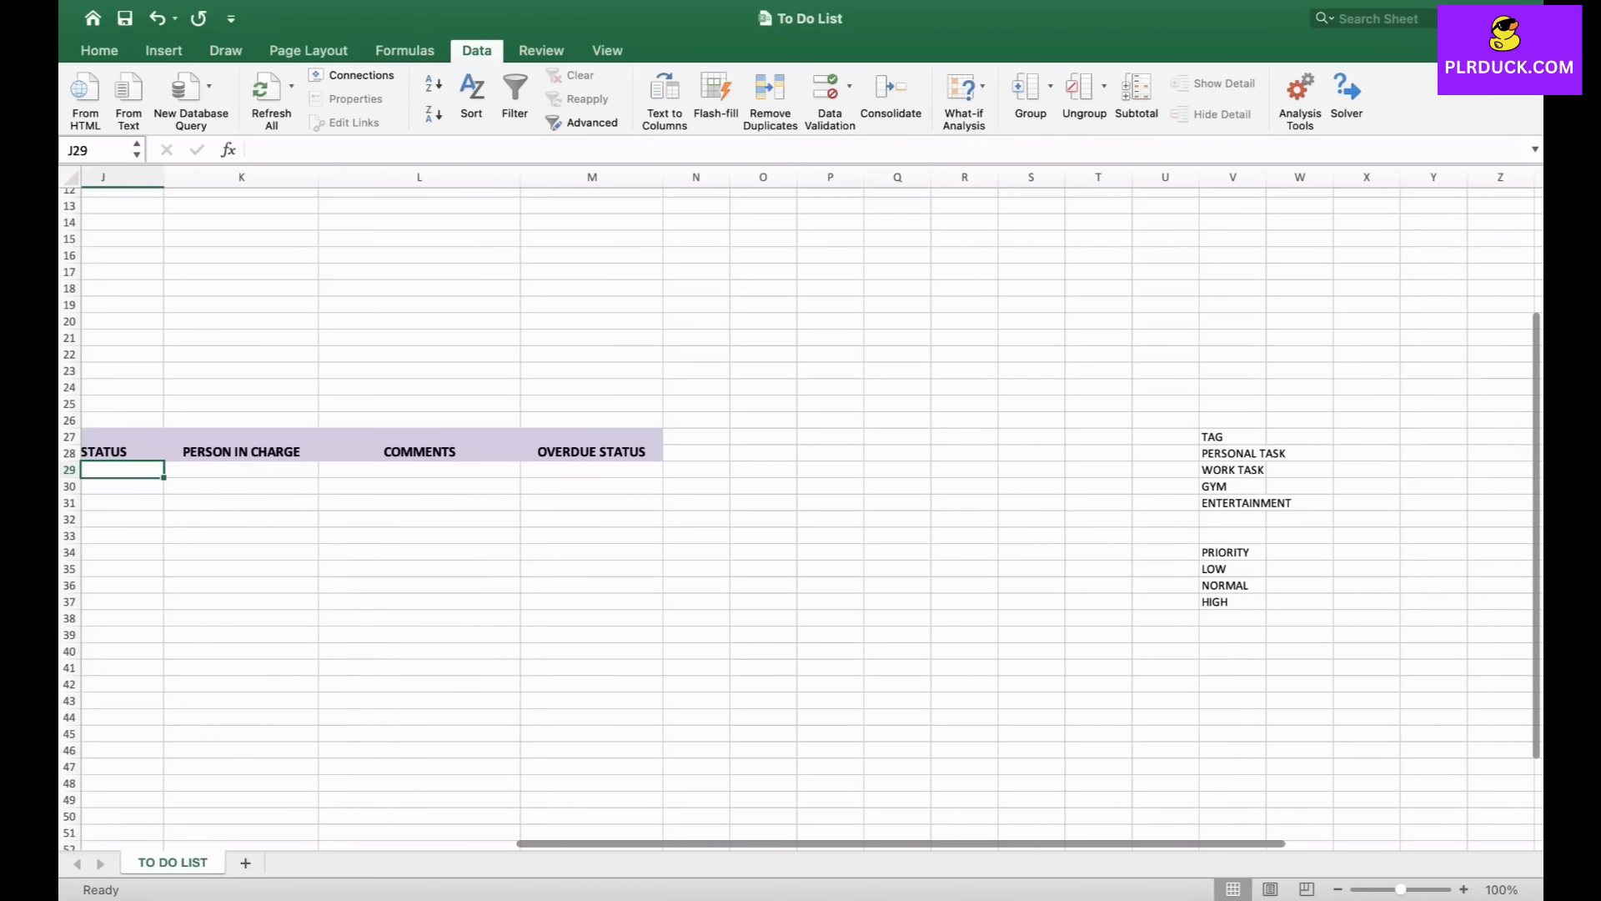
{"action": "left_click", "coordinate": [1233, 668]}
{"action": "left_click", "coordinate": [1233, 652]}
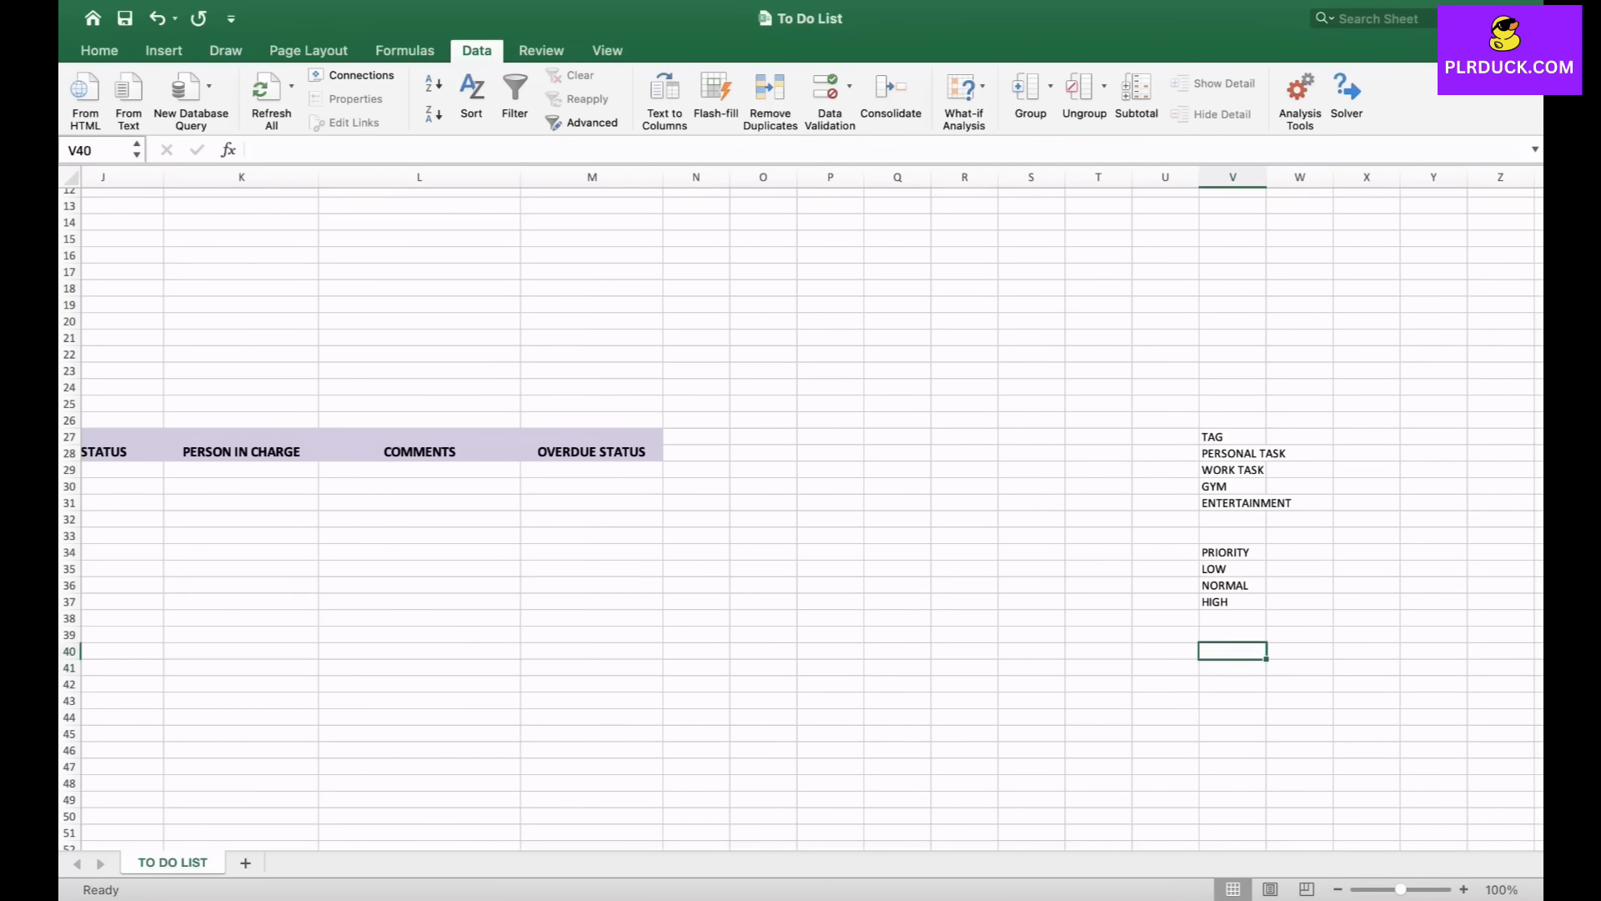
{"action": "type", "text": "STATUS"}
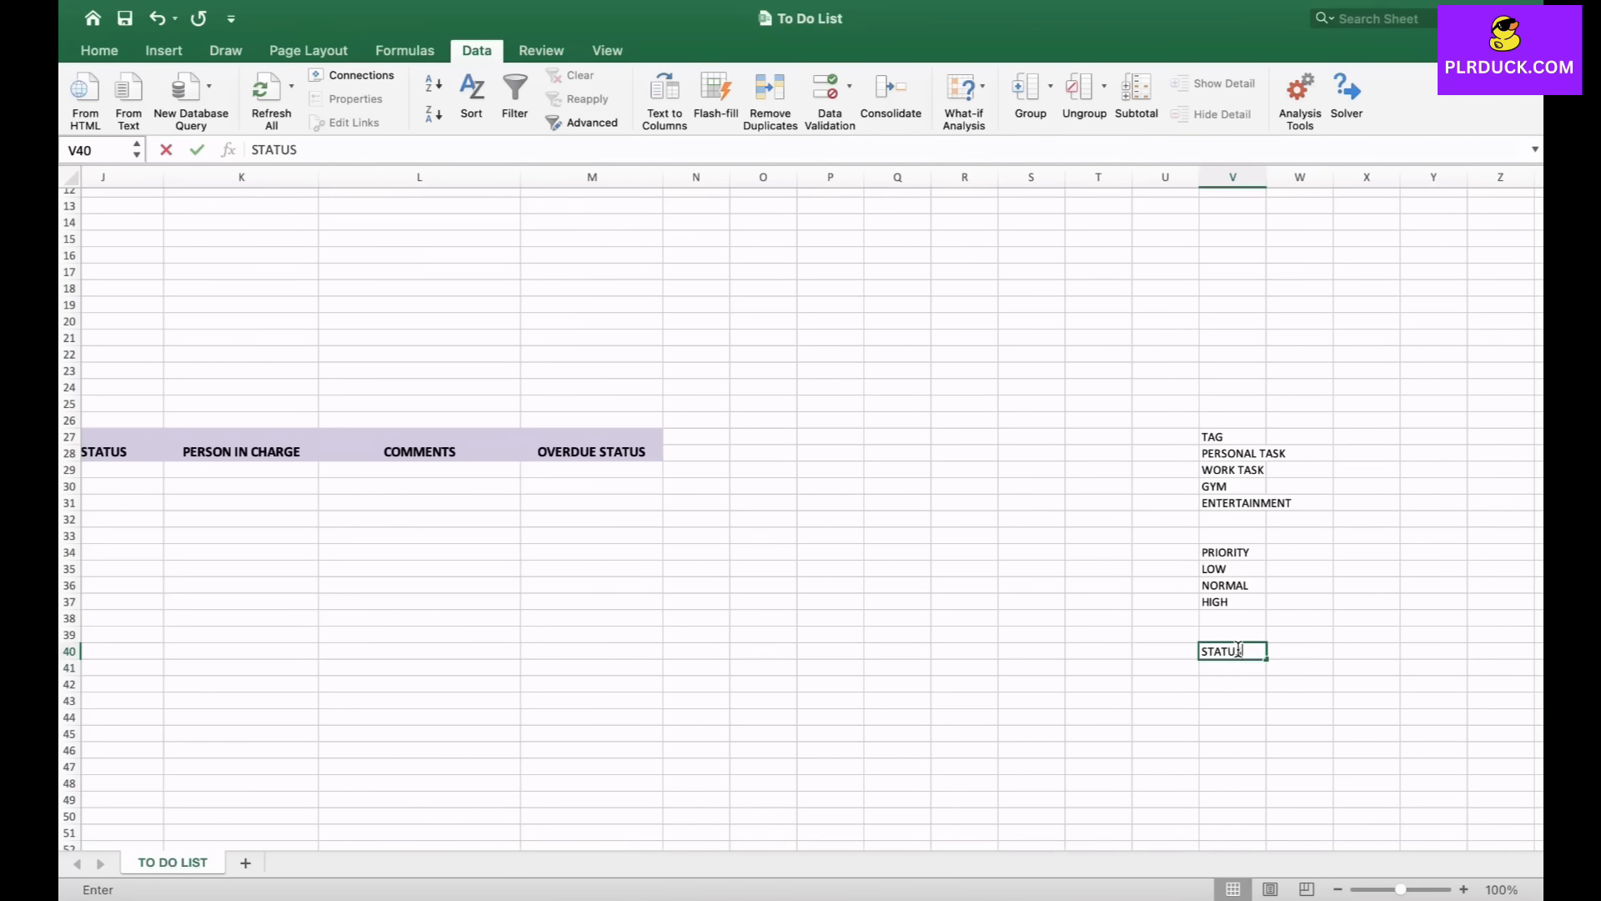
{"action": "key", "text": "Return"}
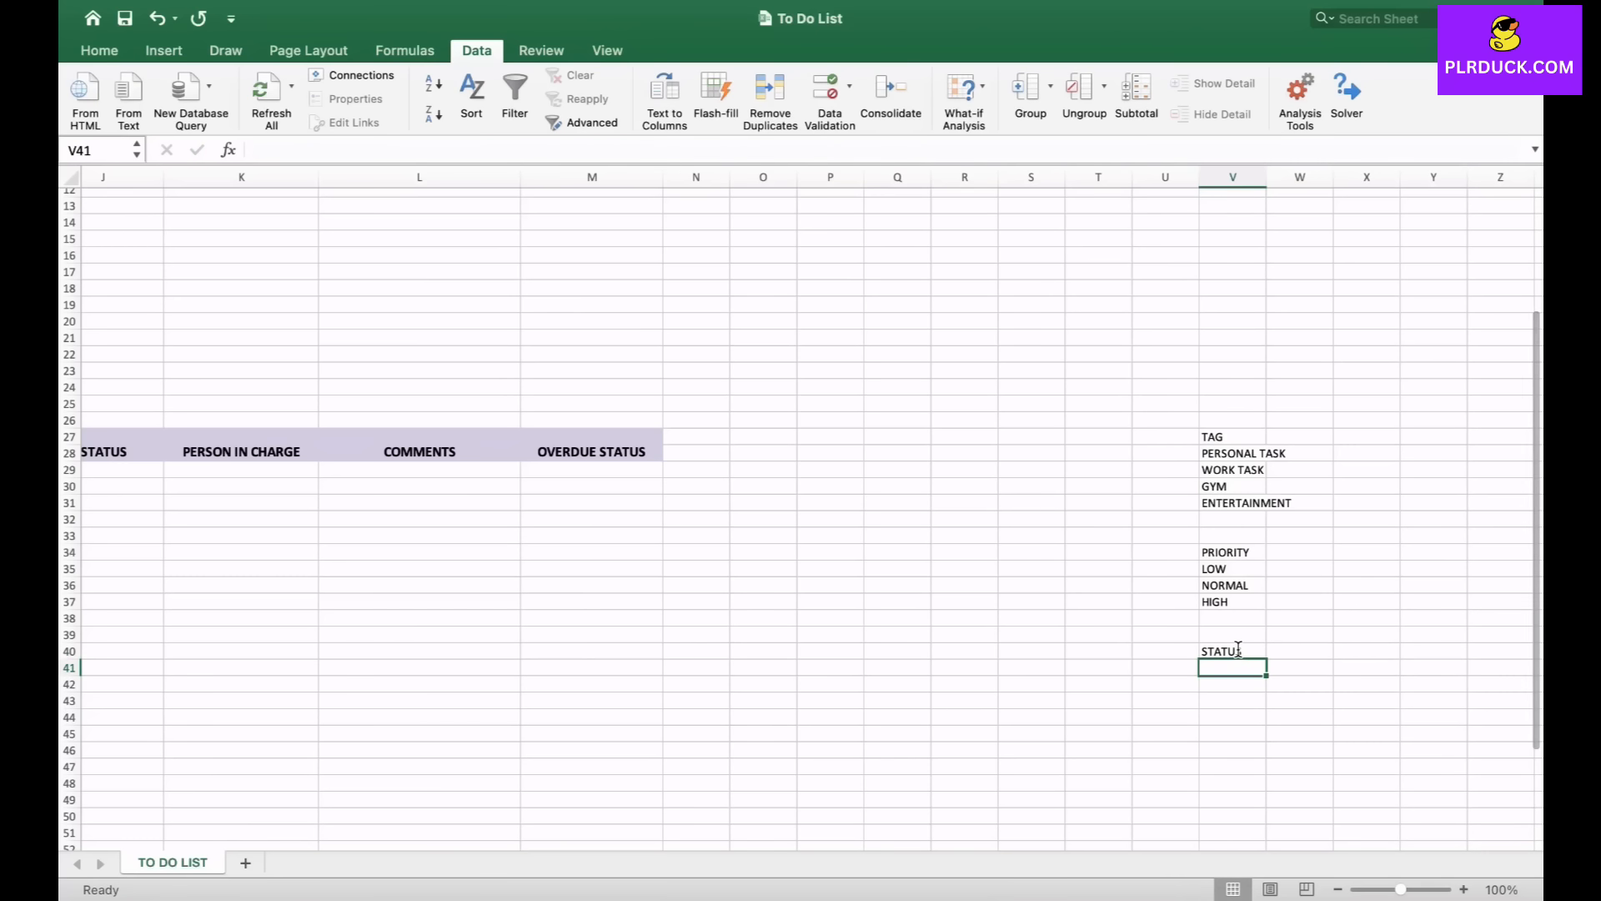
- Enter NOT STARTED, IN PROGRESS, FAILED TO DO and DONE SUCCESSFULLY in V41 to V44
{"action": "type", "text": "NOT STARTED"}
{"action": "key", "text": "Return"}
{"action": "type", "text": "IN"}
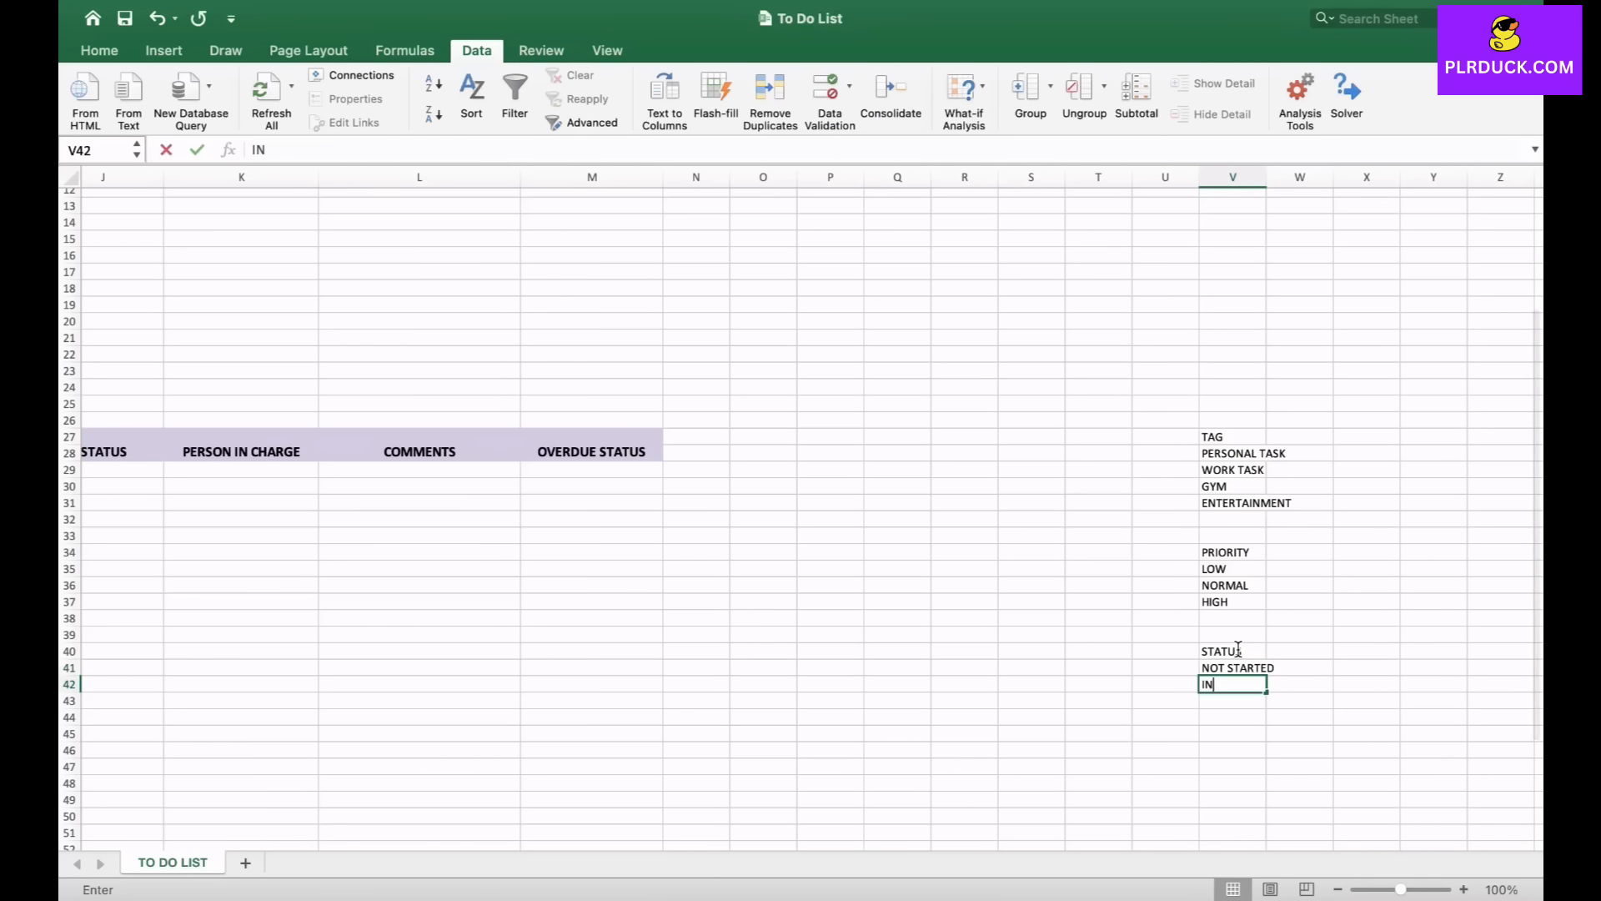
{"action": "type", "text": " PROGRESS"}
{"action": "key", "text": "Return"}
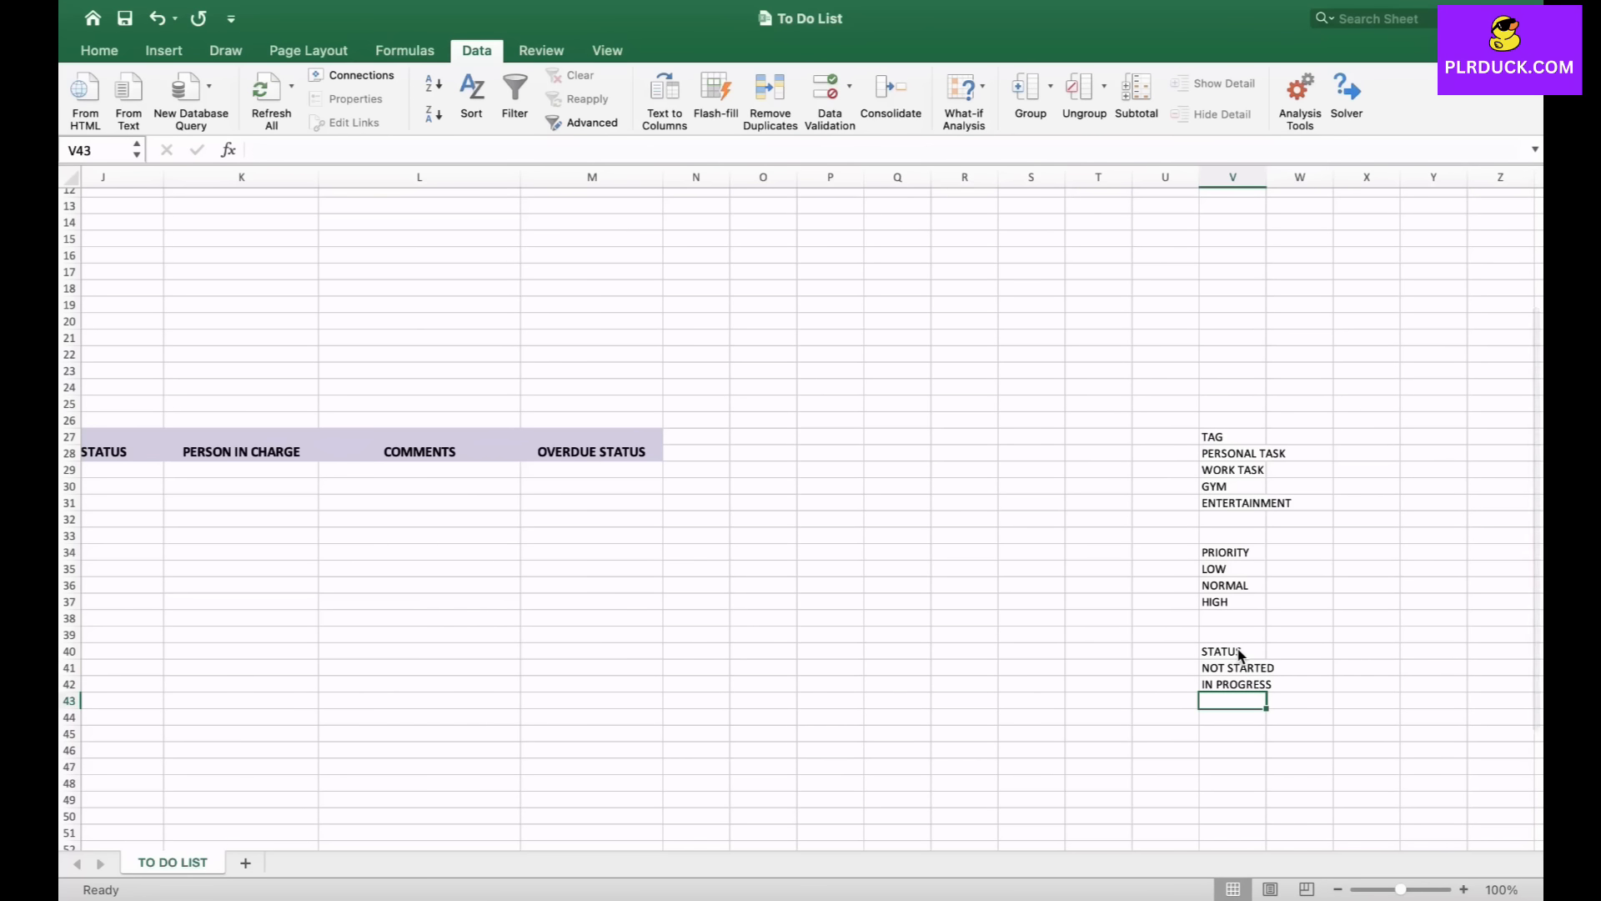
{"action": "type", "text": "FA"}
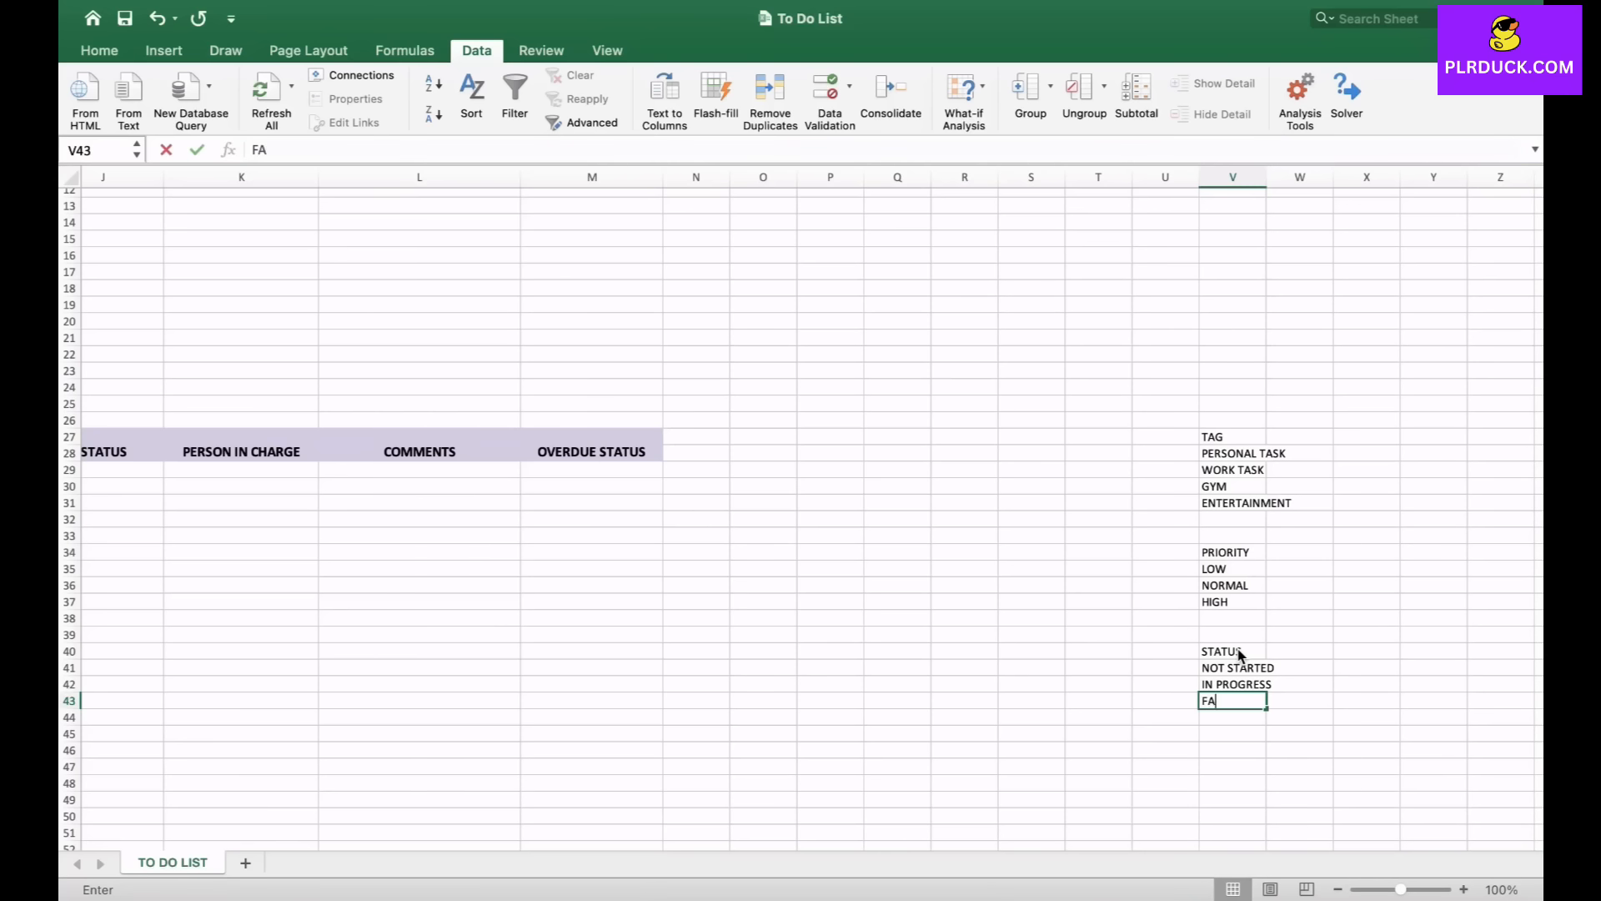
{"action": "type", "text": "ILED TO DO"}
{"action": "key", "text": "Return"}
{"action": "type", "text": "DONE "}
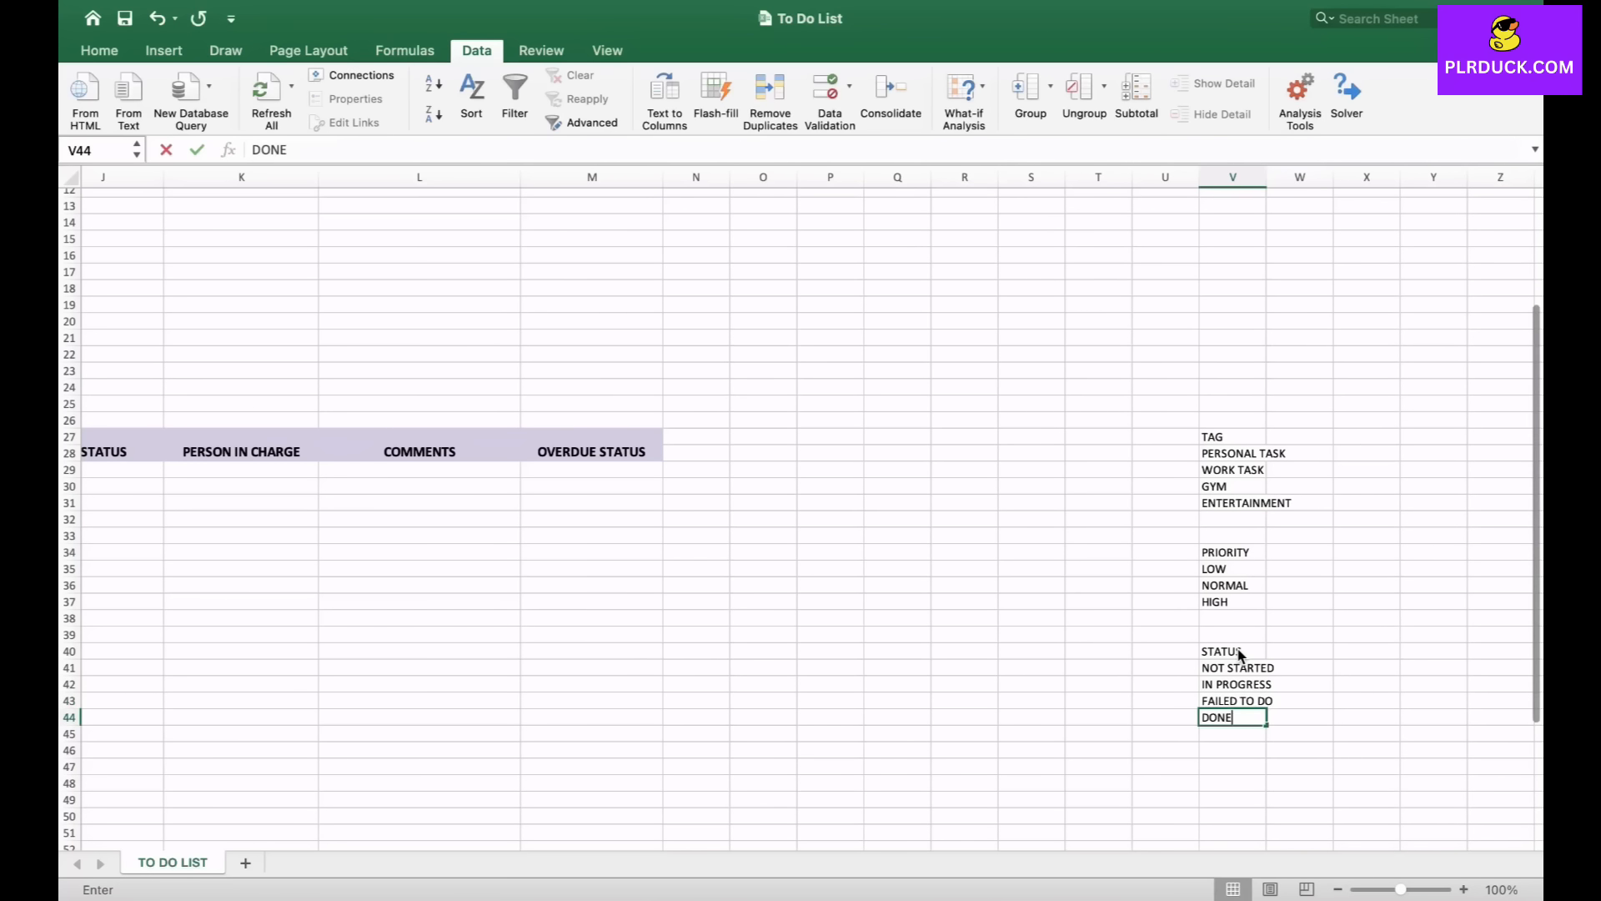
{"action": "type", "text": "SUCCESSFULLY"}
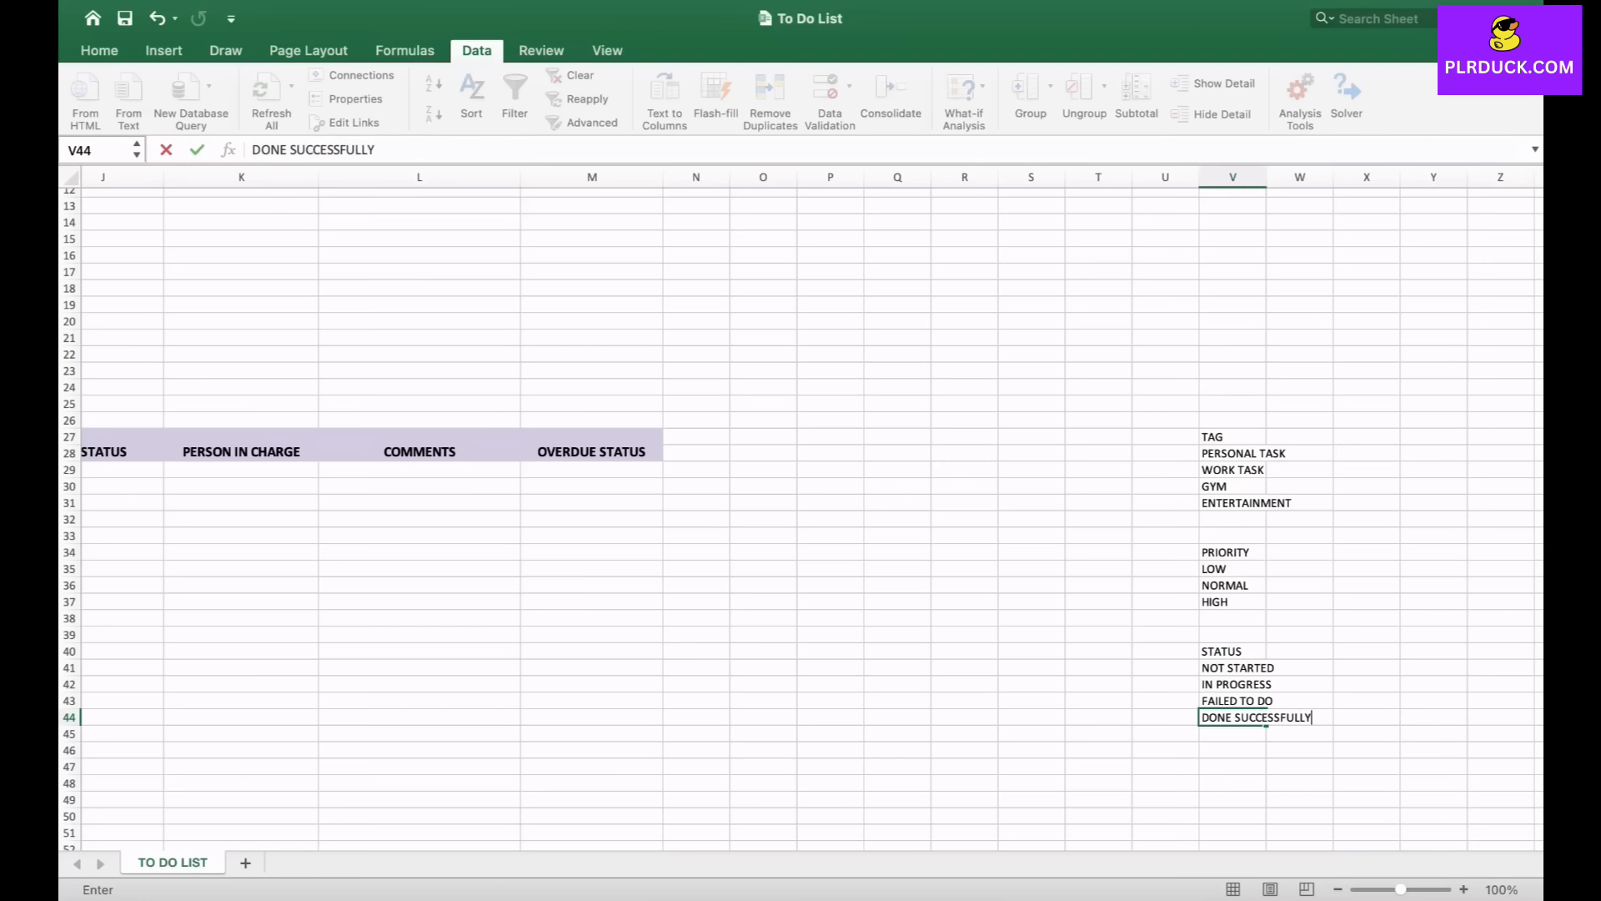
{"action": "left_click", "coordinate": [1165, 766]}
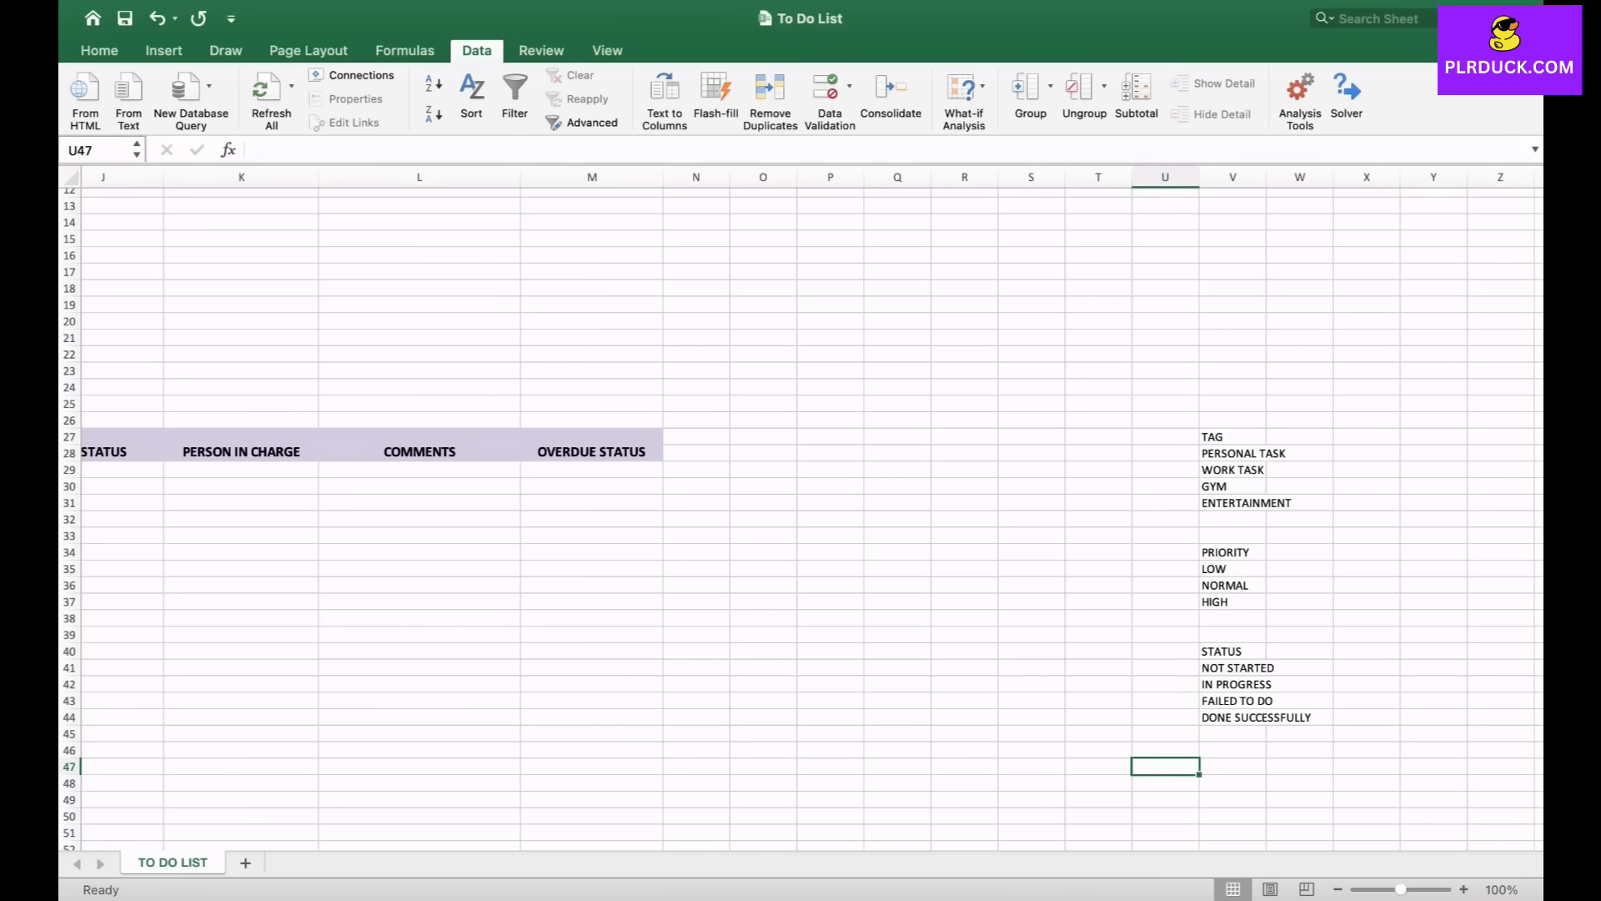
- Add a list data validation to the first STATUS cell J29 with source =$V$41:$V$44
{"action": "scroll", "coordinate": [801, 517], "scroll_direction": "left", "scroll_amount": 5}
{"action": "left_click", "coordinate": [469, 463]}
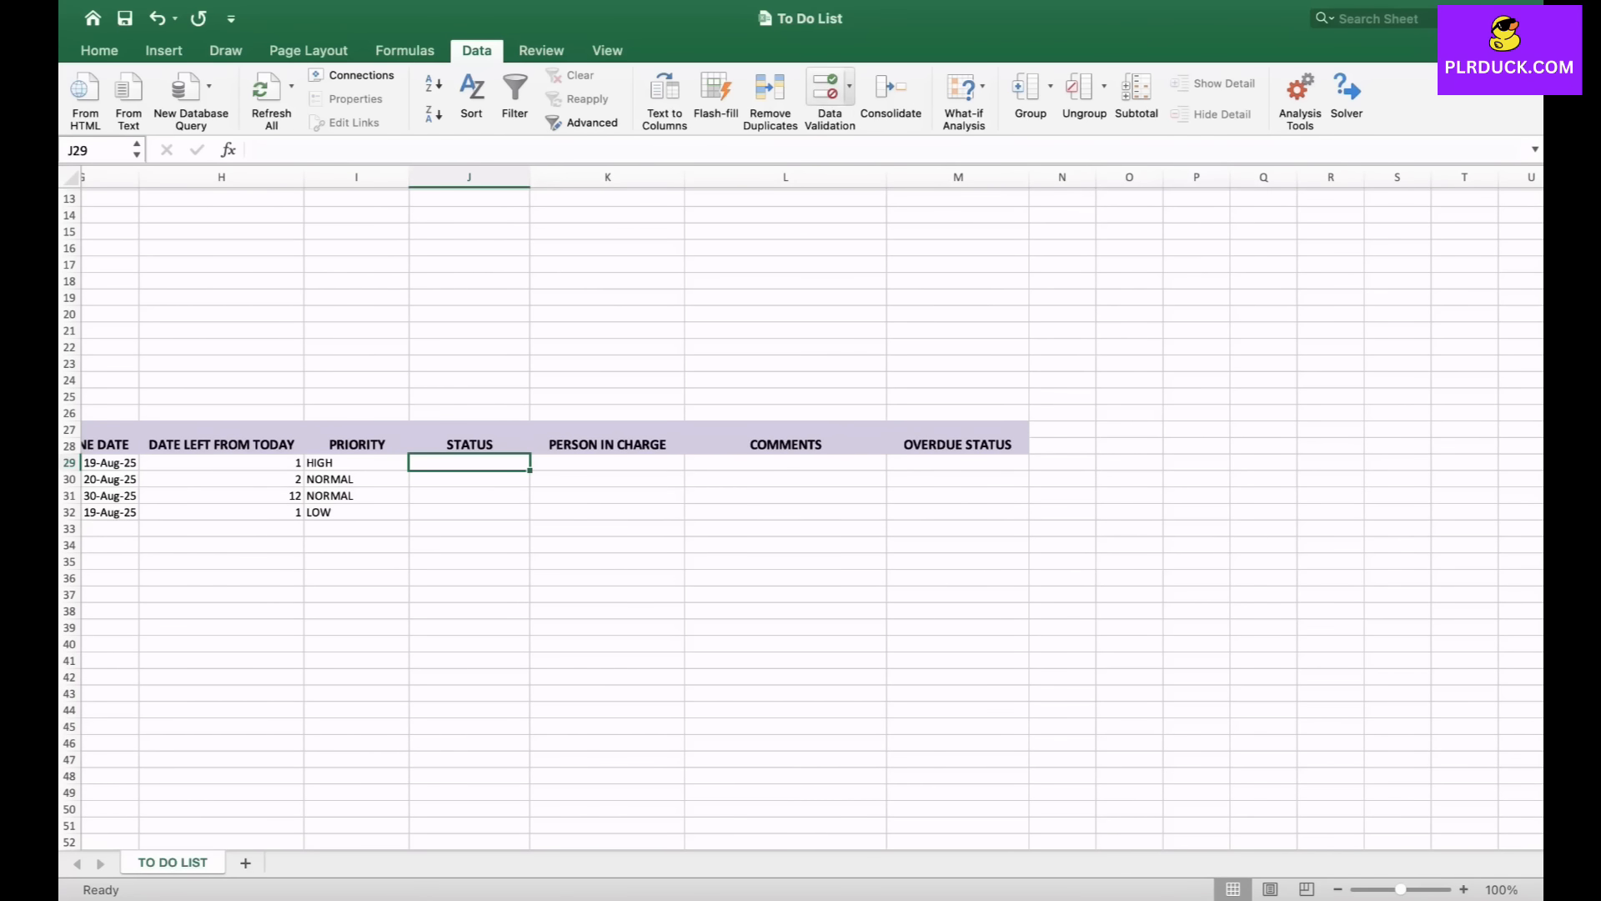
{"action": "left_click", "coordinate": [849, 86]}
{"action": "left_click", "coordinate": [905, 123]}
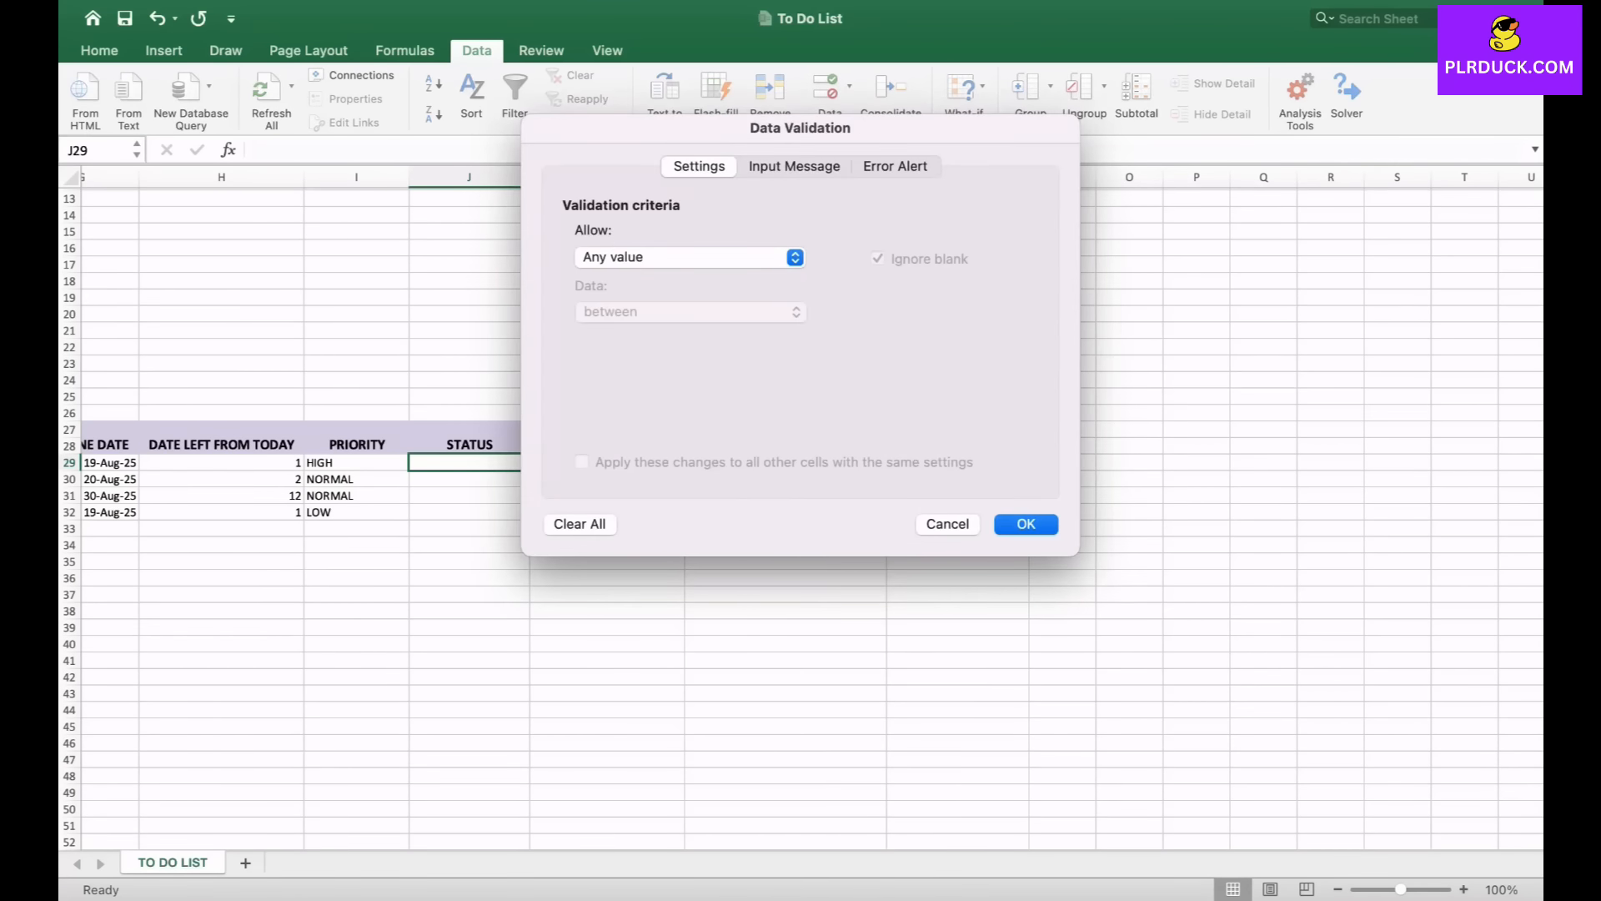
{"action": "left_click", "coordinate": [795, 257]}
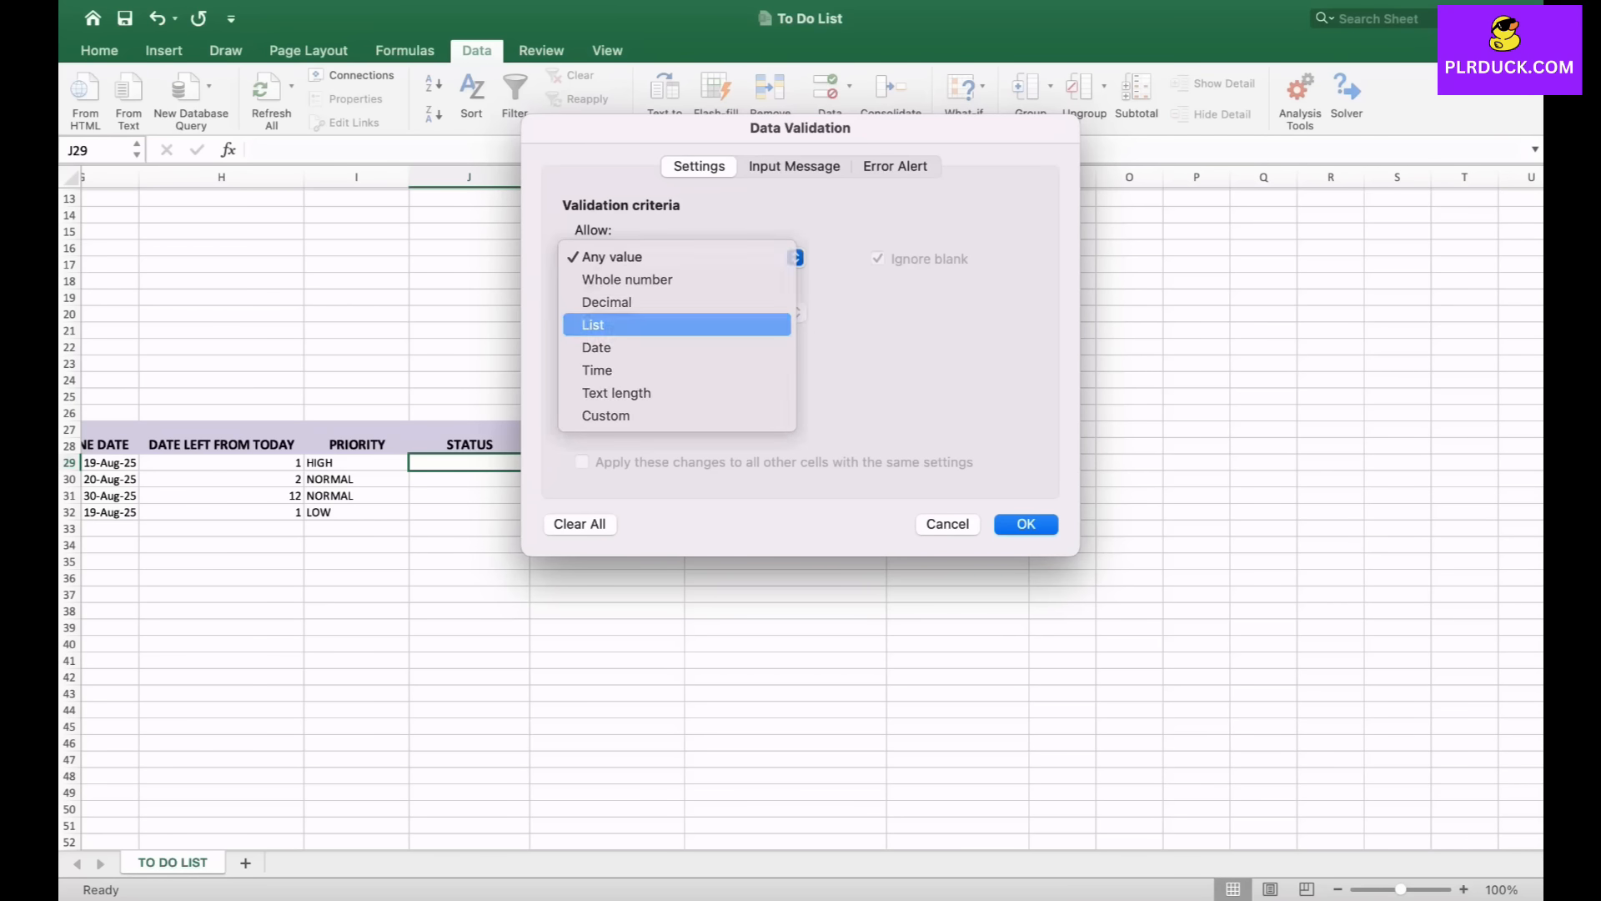
{"action": "left_click", "coordinate": [609, 322]}
{"action": "left_click", "coordinate": [683, 369]}
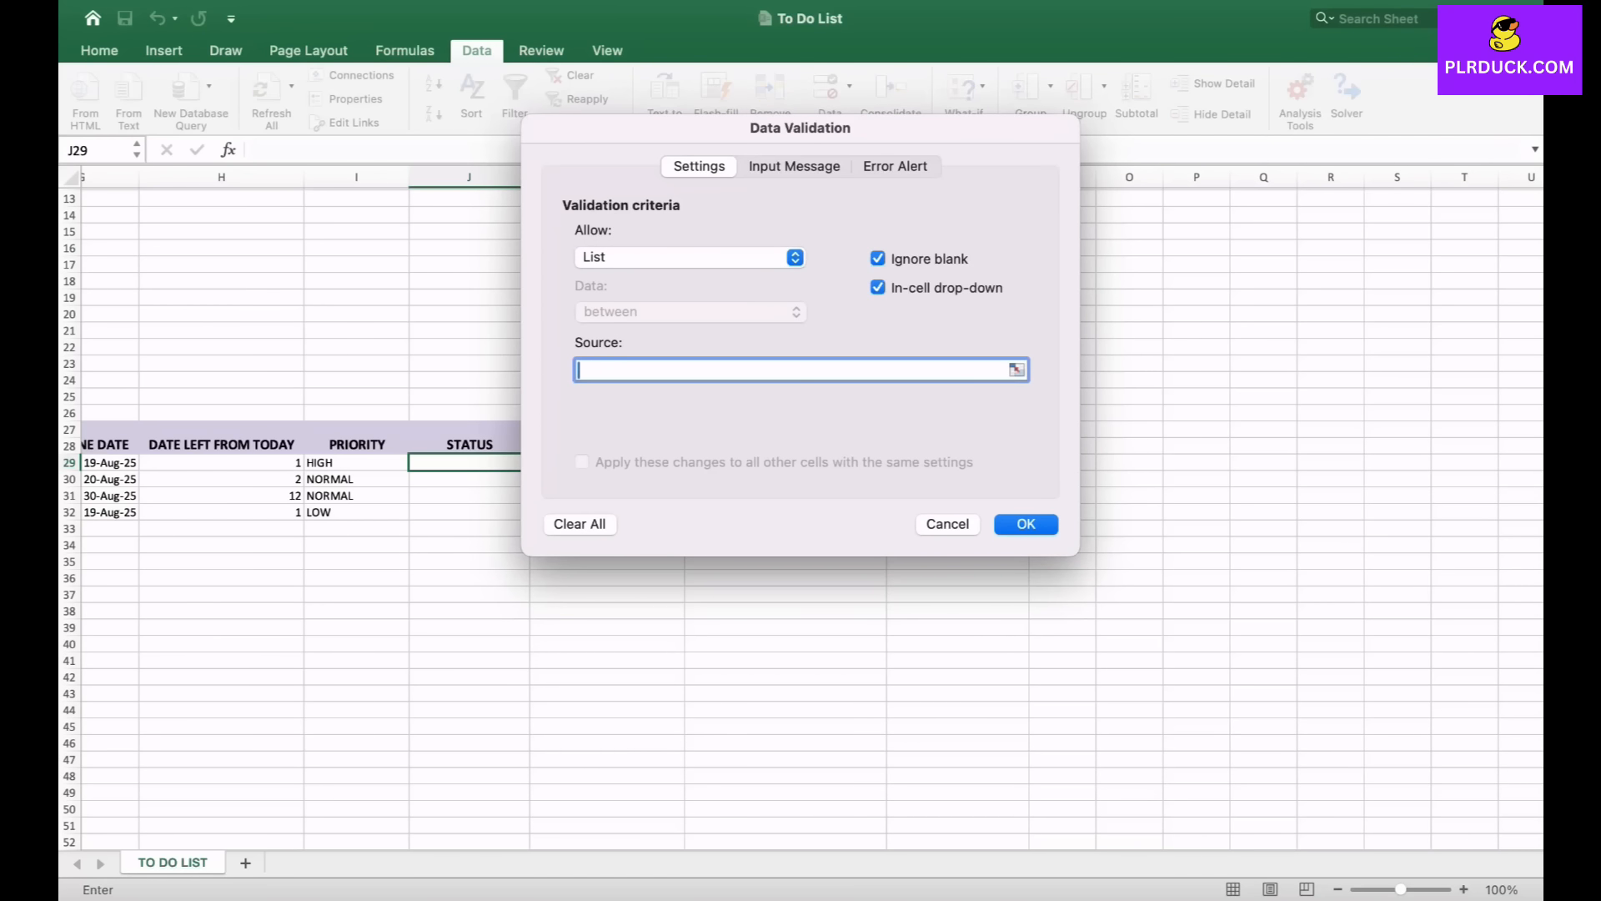
{"action": "scroll", "coordinate": [801, 501], "scroll_direction": "right", "scroll_amount": 5}
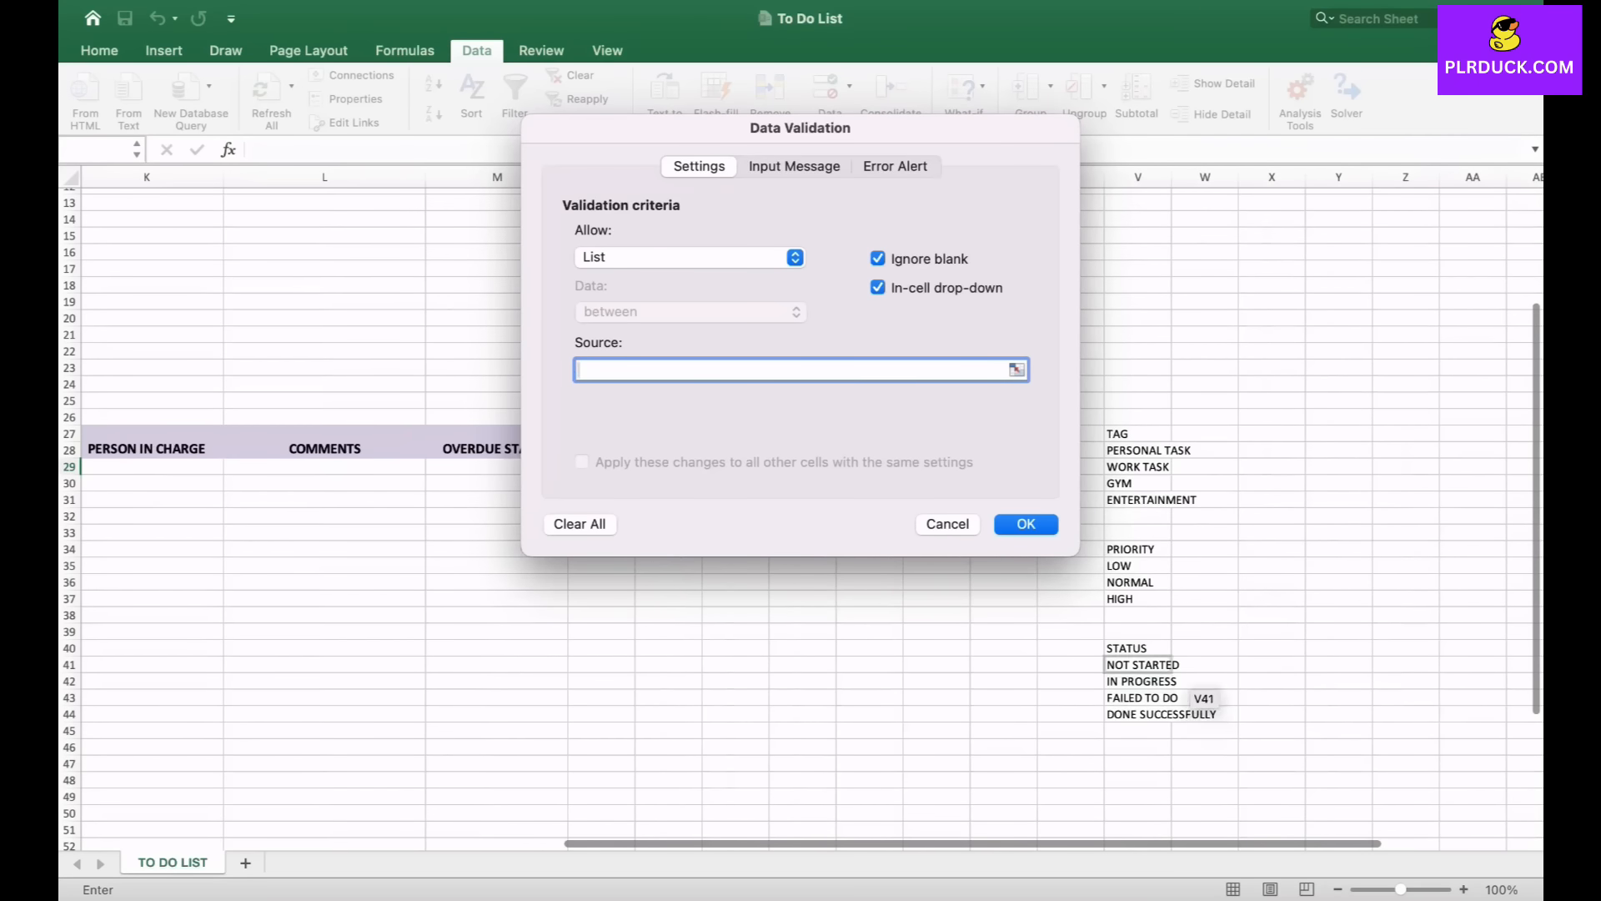
{"action": "left_click", "coordinate": [1171, 665]}
{"action": "left_click_drag", "start_coordinate": [1171, 665], "coordinate": [1171, 715]}
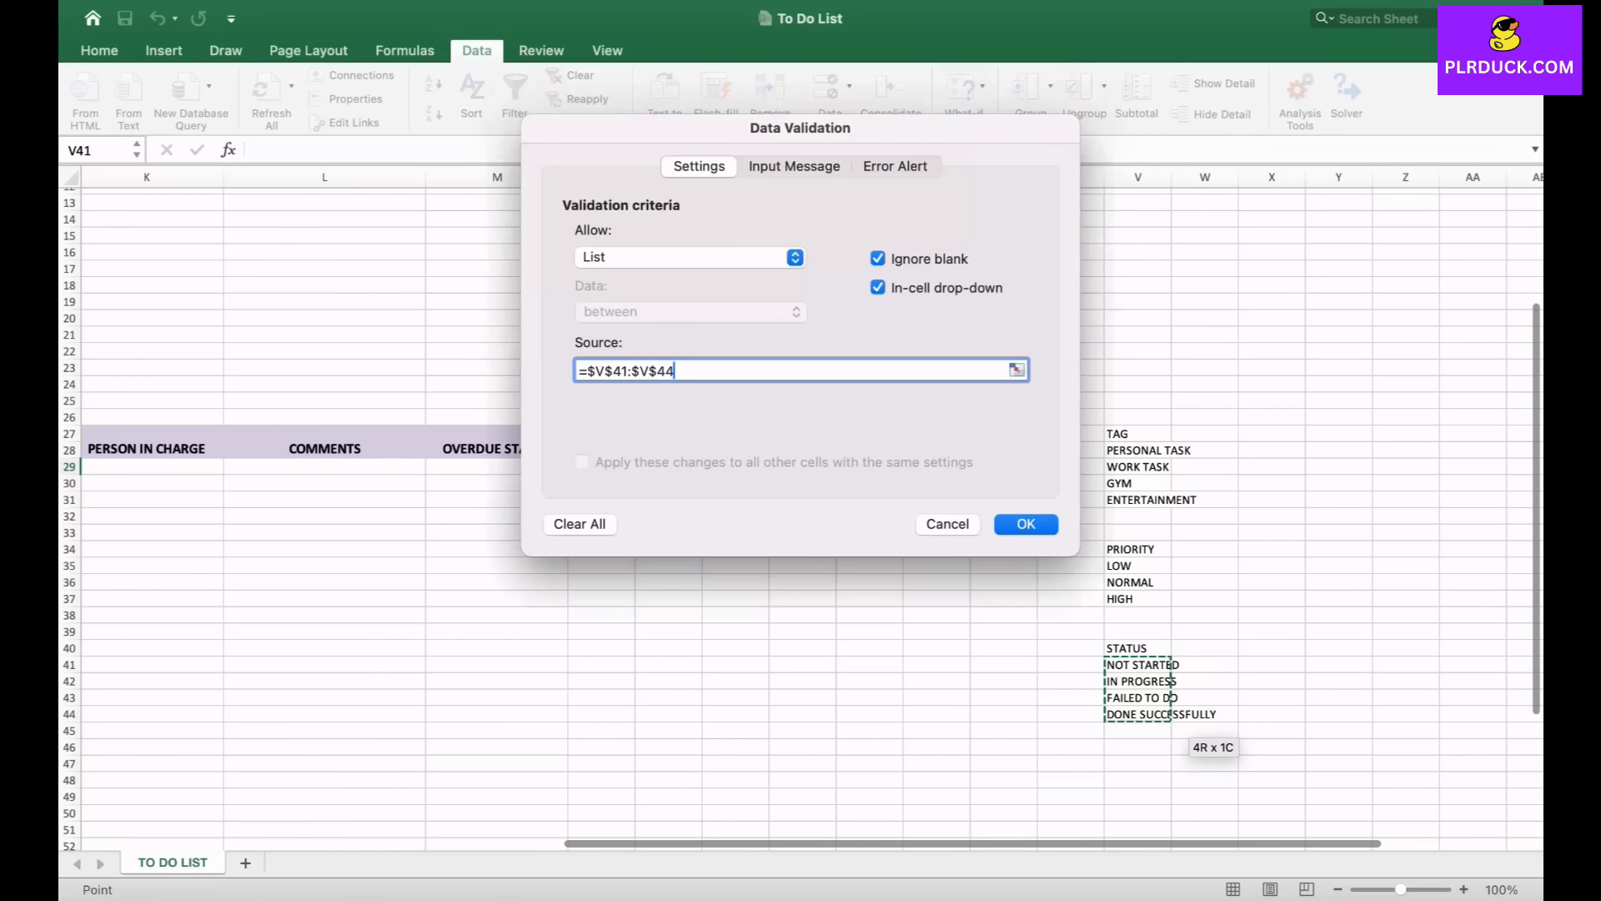
{"action": "key", "text": "Return"}
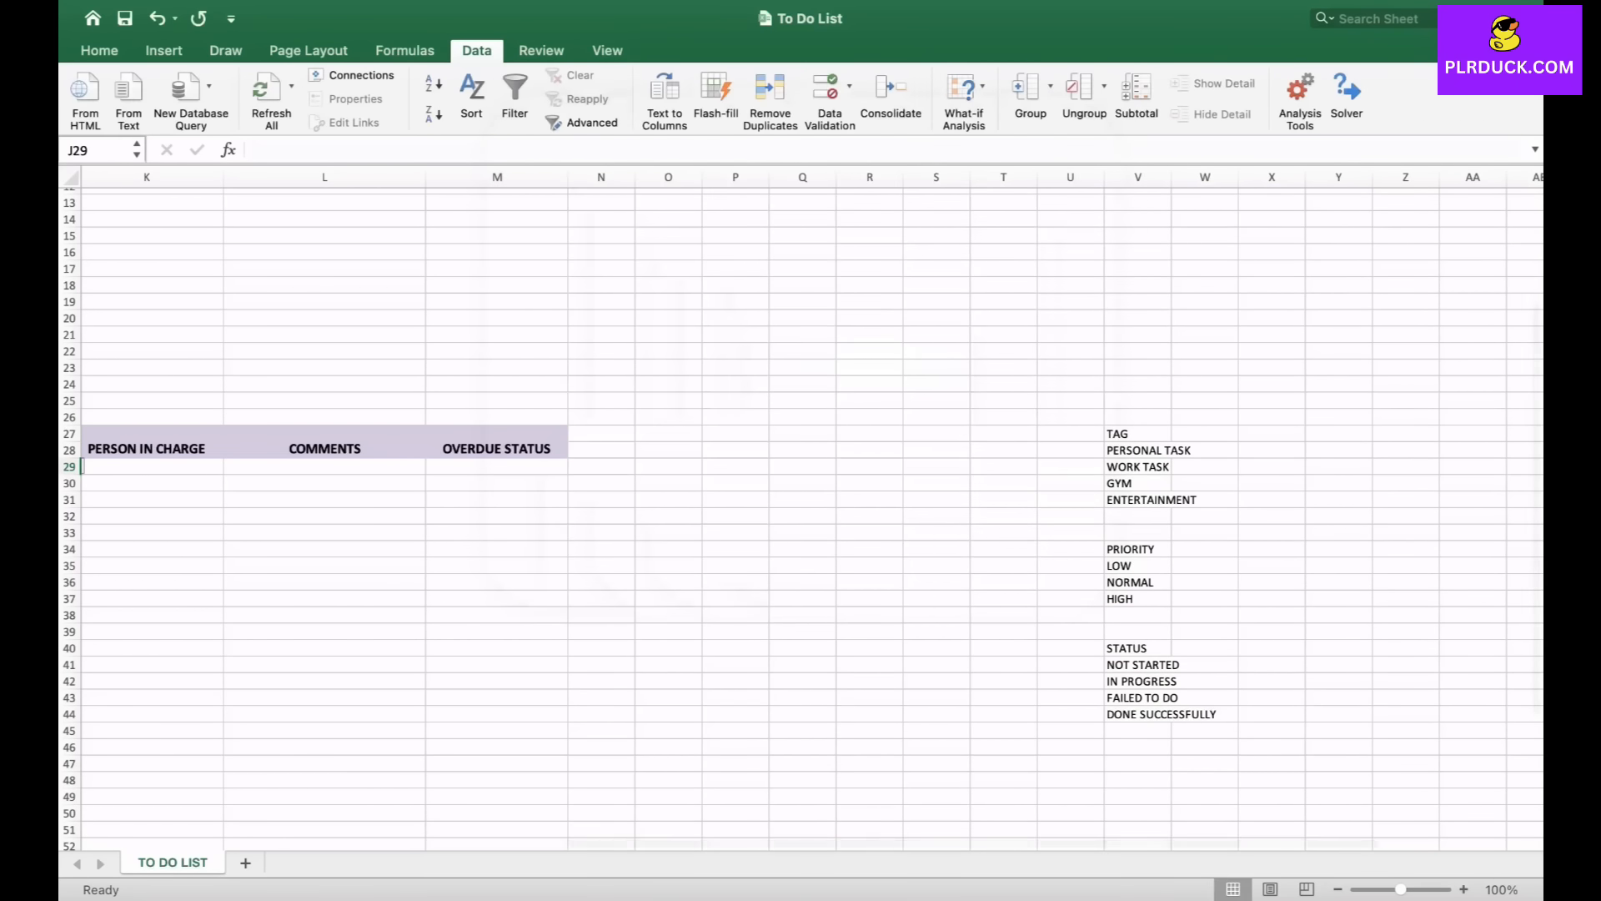
- Apply the status dropdown to J29:J32 and set the first two tasks' status to NOT STARTED
{"action": "scroll", "coordinate": [801, 501], "scroll_direction": "left", "scroll_amount": 3}
{"action": "left_click_drag", "start_coordinate": [581, 459], "coordinate": [582, 509]}
{"action": "scroll", "coordinate": [800, 501], "scroll_direction": "left", "scroll_amount": 3}
{"action": "scroll", "coordinate": [801, 501], "scroll_direction": "left", "scroll_amount": 1}
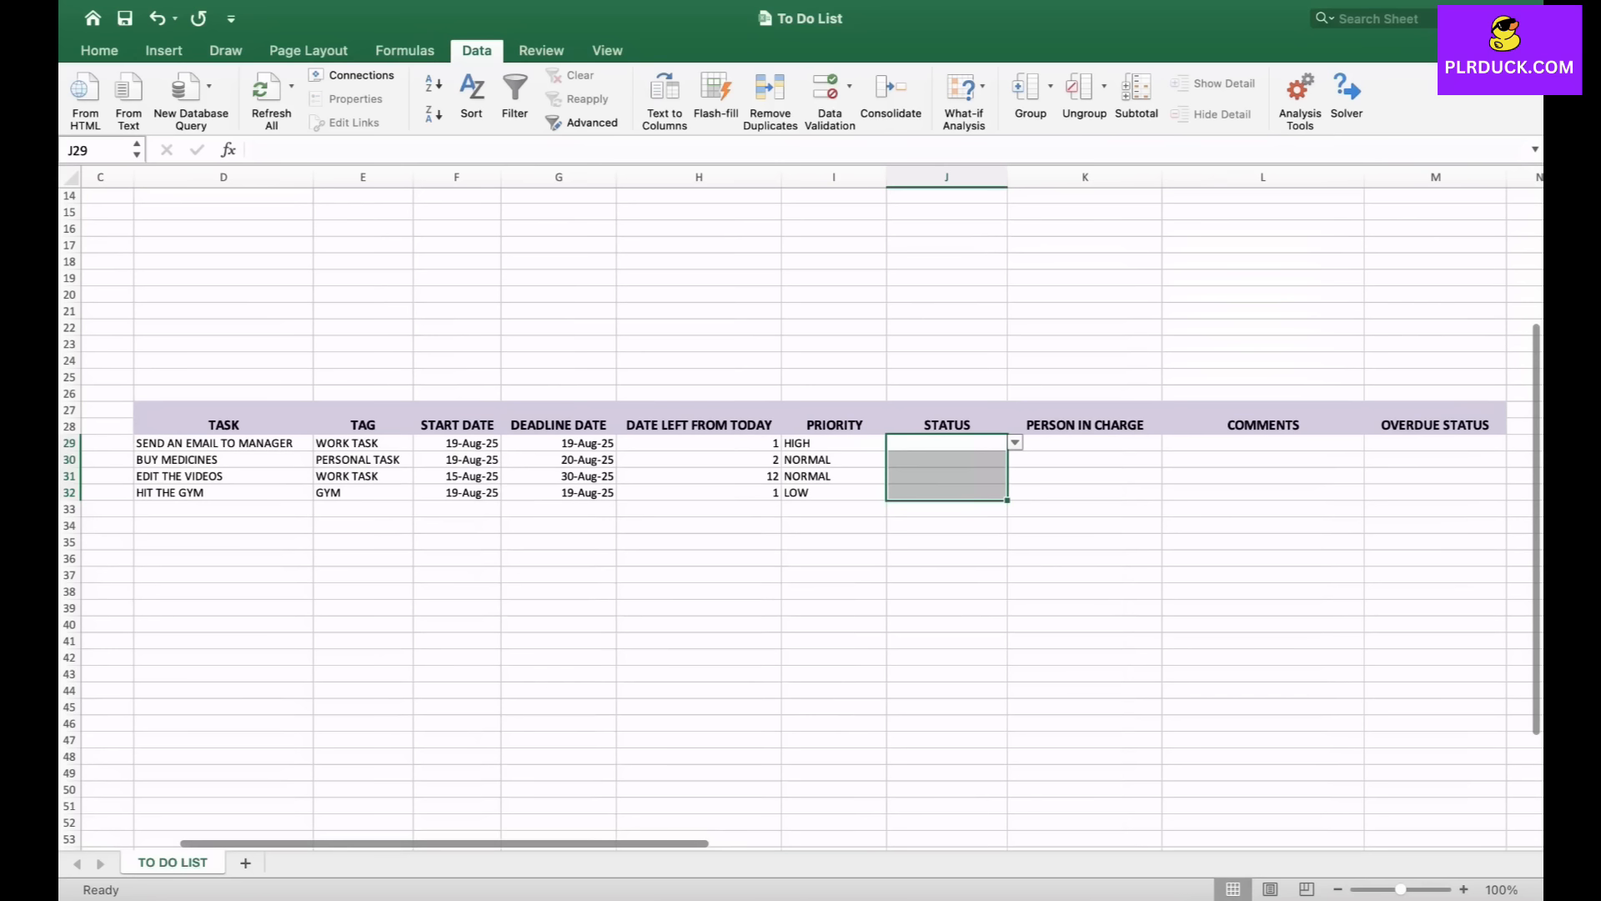
{"action": "left_click", "coordinate": [1015, 443]}
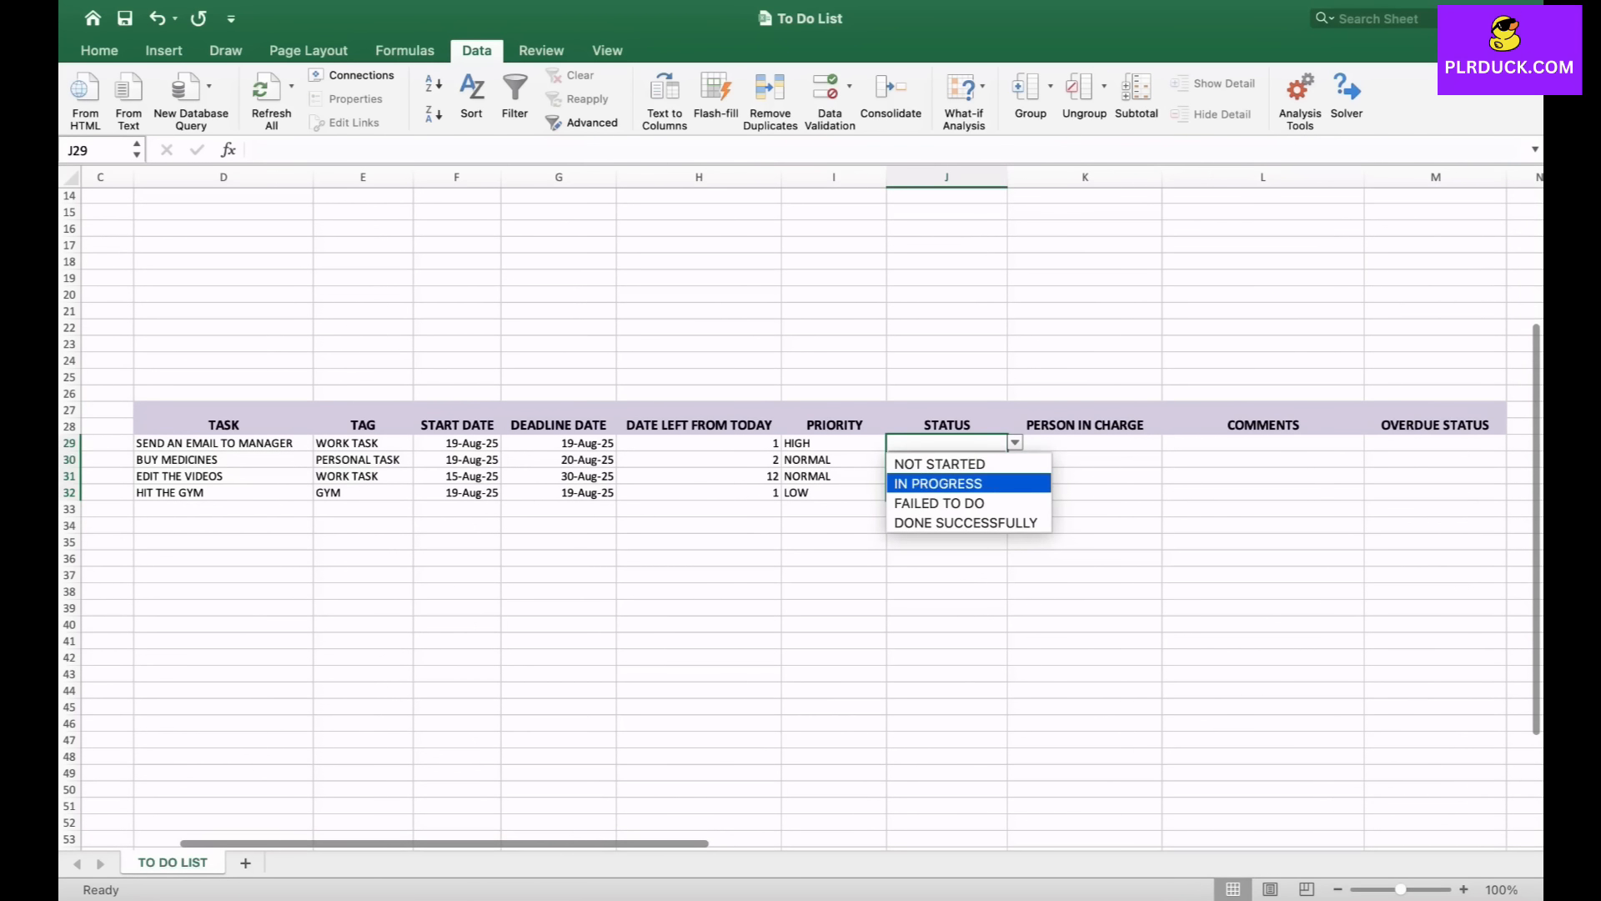
{"action": "left_click", "coordinate": [946, 464]}
{"action": "left_click", "coordinate": [947, 460]}
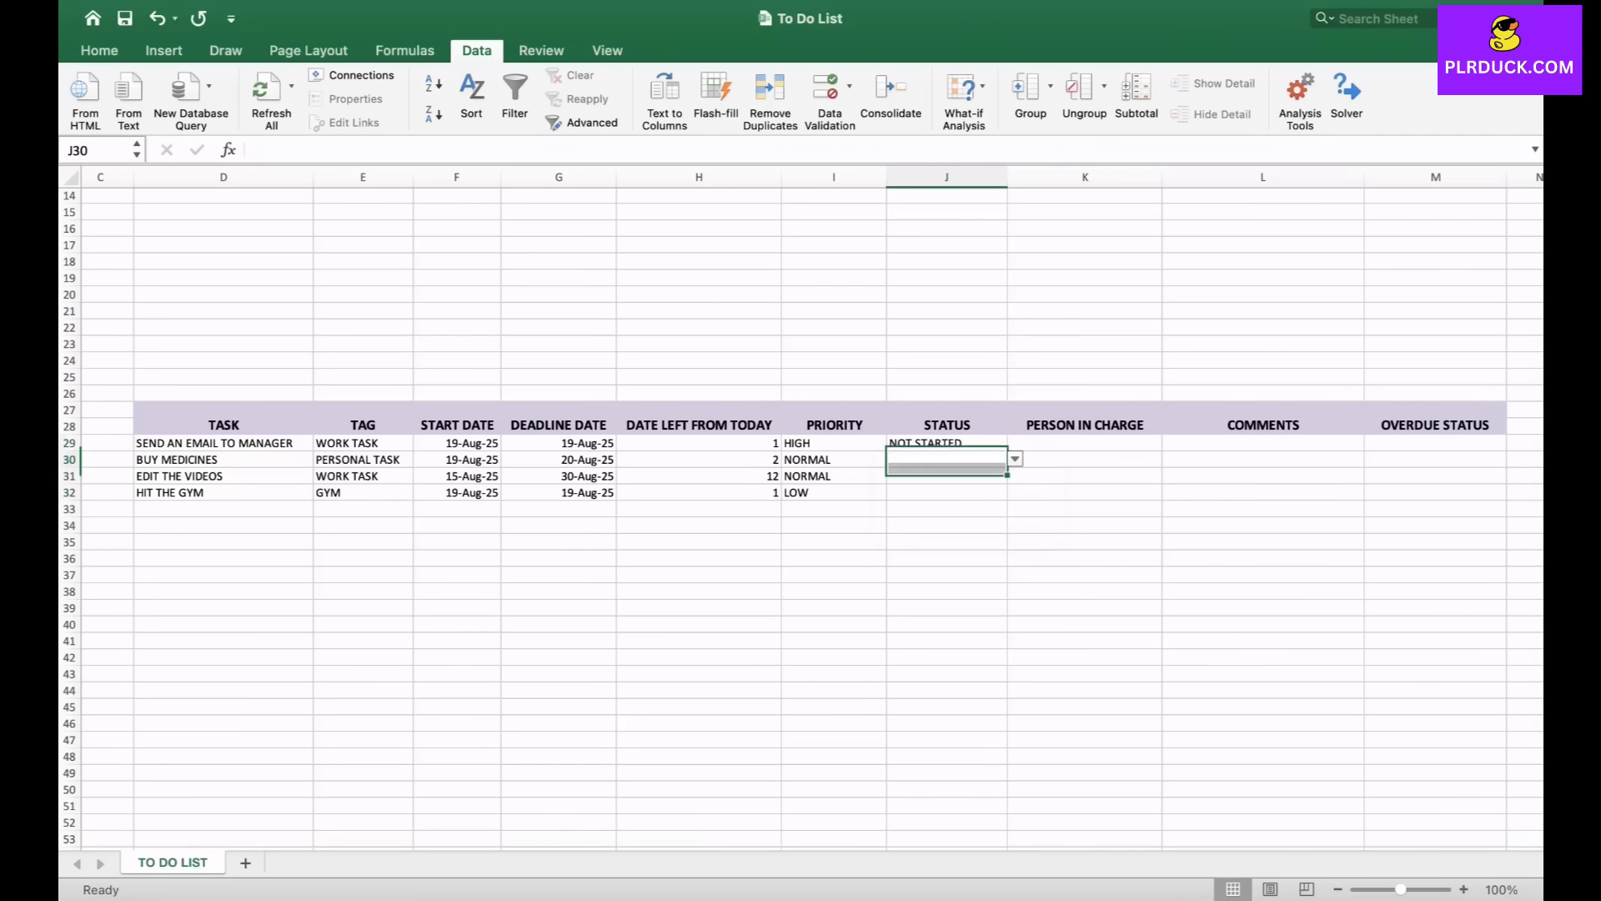
{"action": "left_click", "coordinate": [1015, 459]}
{"action": "left_click", "coordinate": [947, 481]}
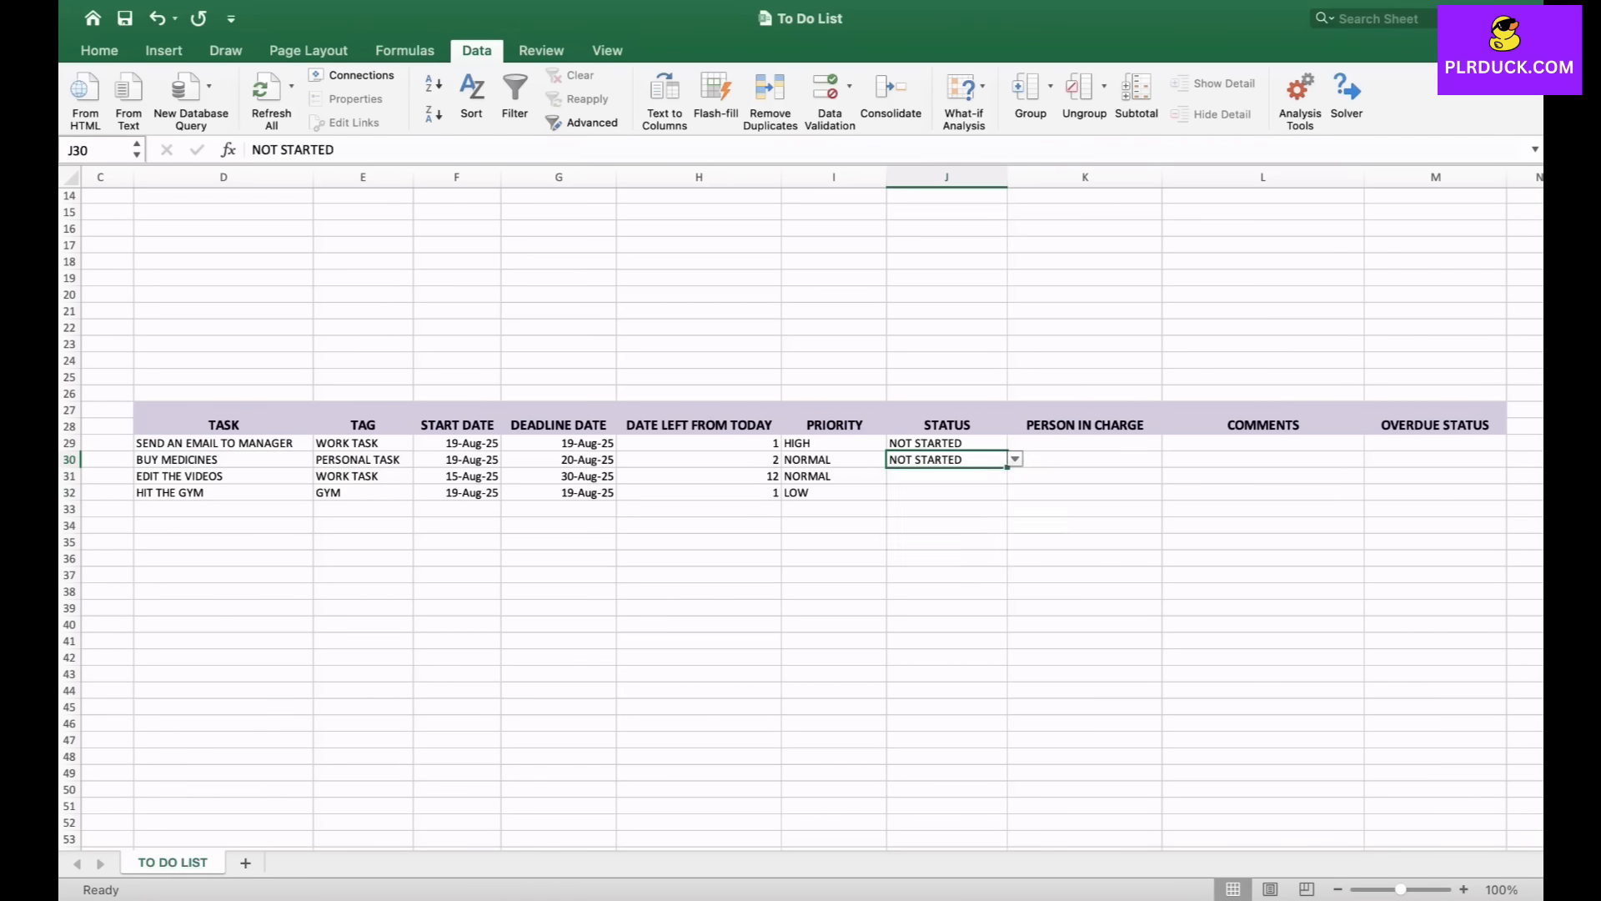
- Set the third task's status to IN PROGRESS and the fourth task's status to NOT STARTED
{"action": "left_click", "coordinate": [947, 477]}
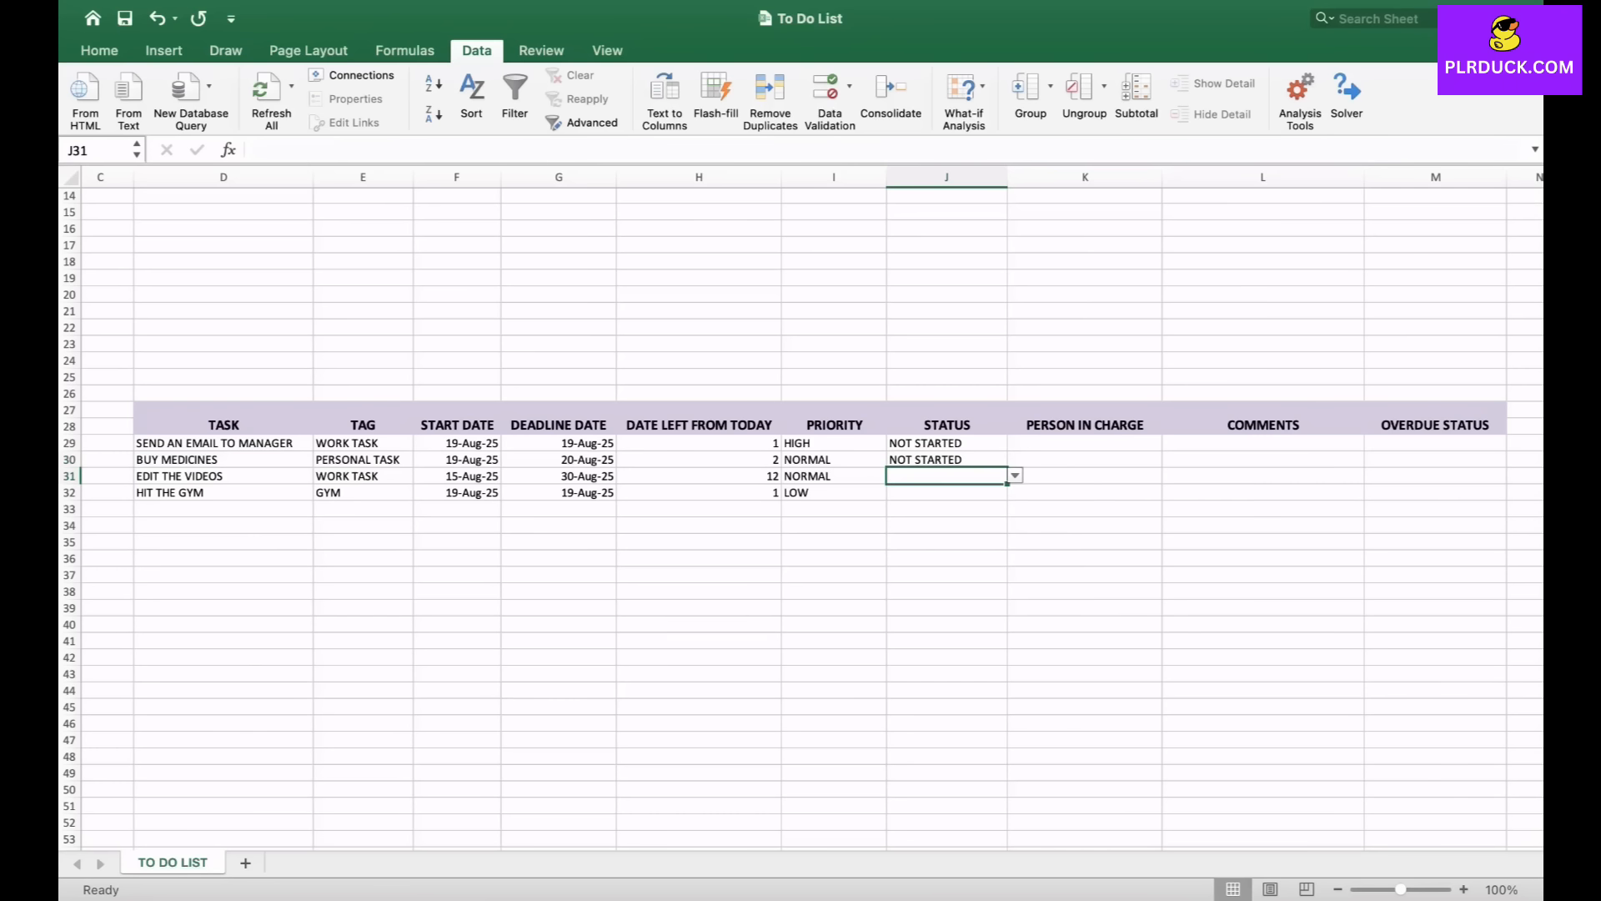
{"action": "left_click", "coordinate": [1015, 475]}
{"action": "left_click", "coordinate": [926, 515]}
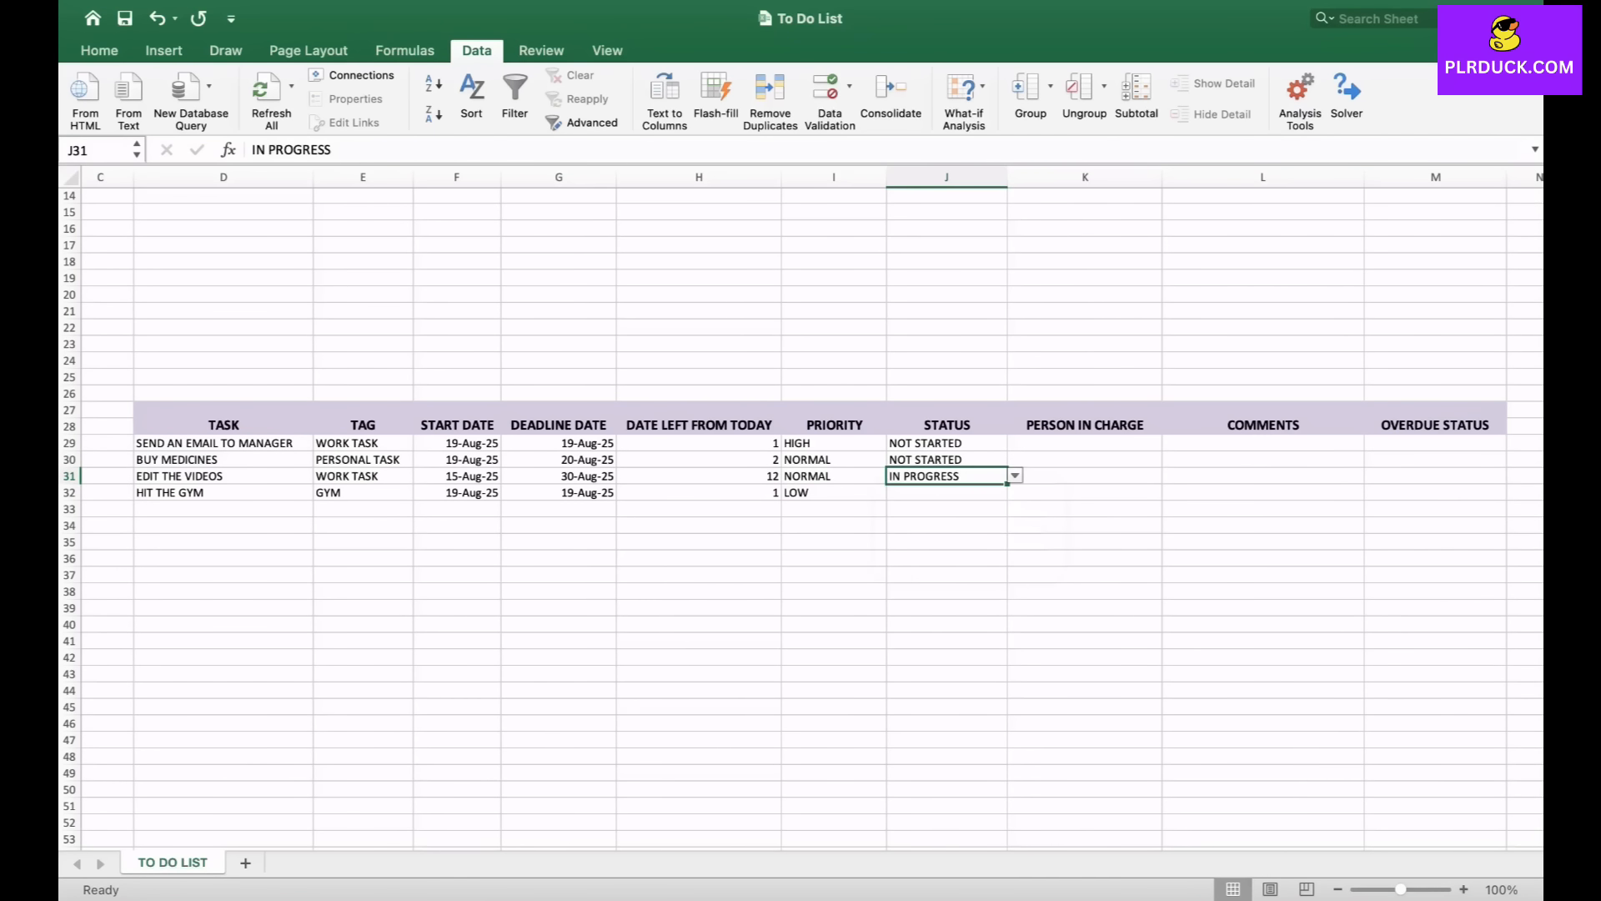
{"action": "left_click", "coordinate": [946, 492]}
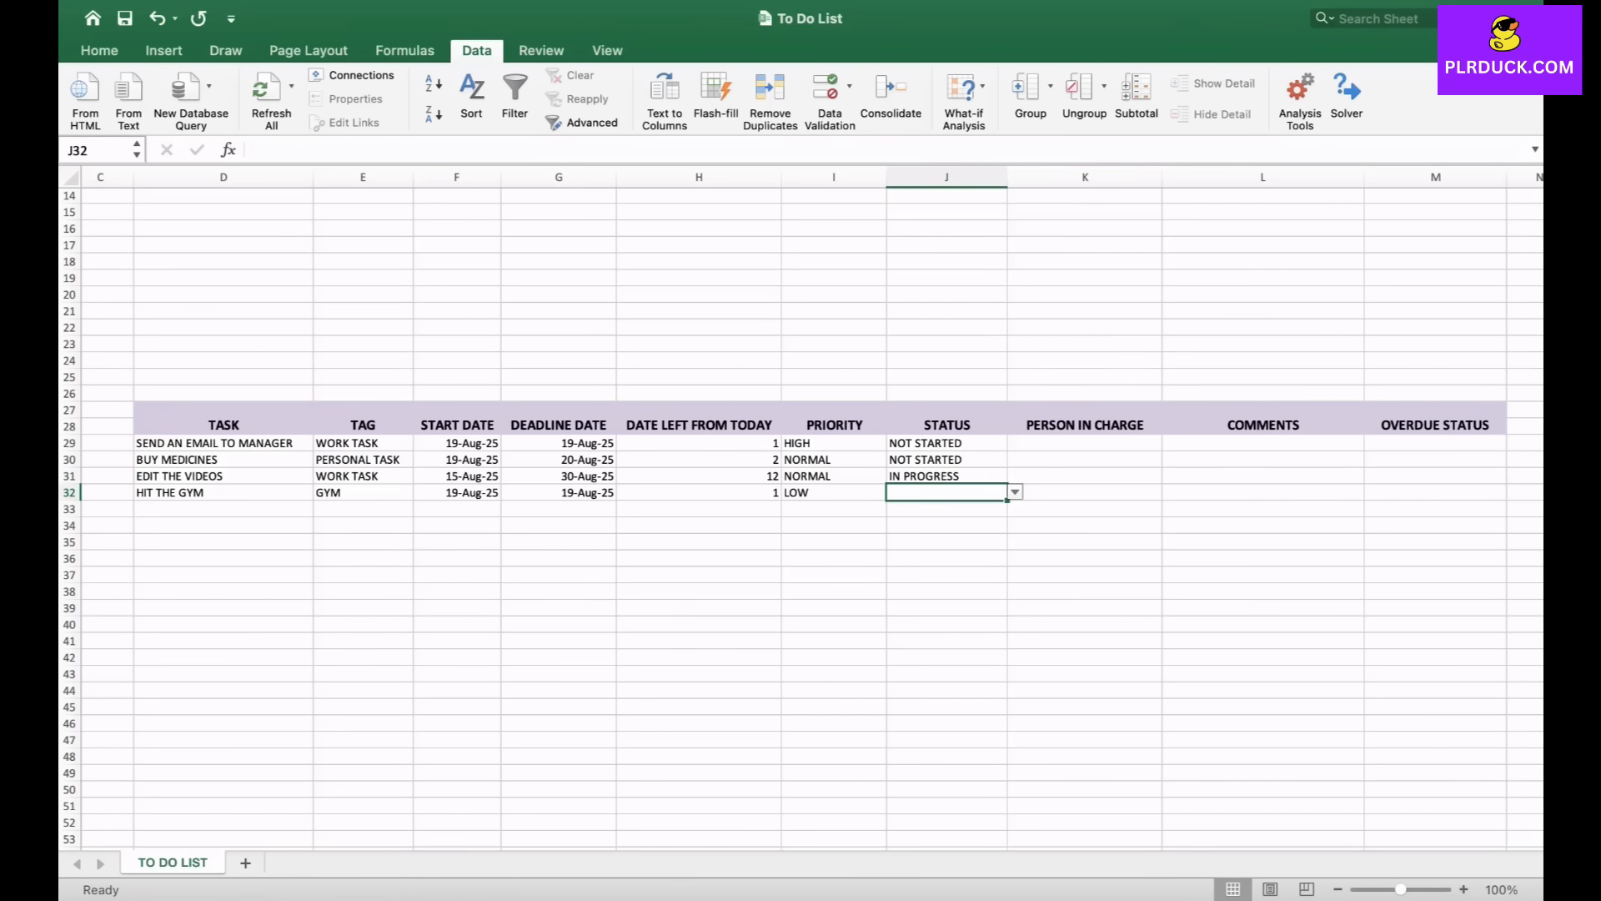
{"action": "left_click", "coordinate": [1016, 492]}
{"action": "left_click", "coordinate": [940, 514]}
{"action": "left_click", "coordinate": [946, 542]}
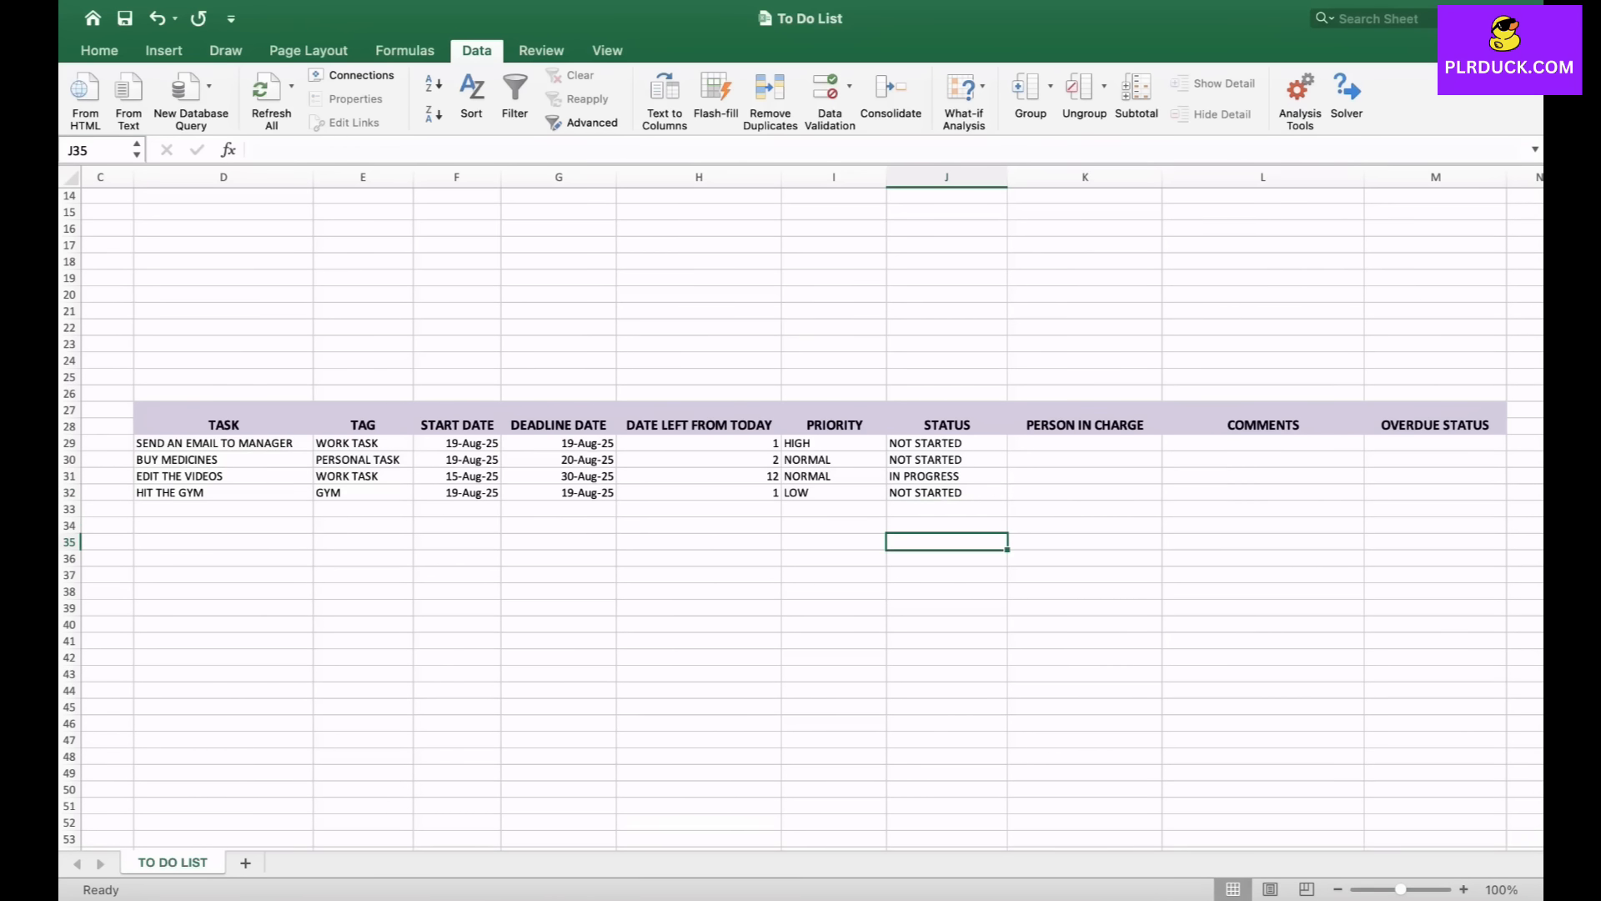
- Enter ME, FATHER, ME and ME as the person in charge for the four tasks in K29 to K32
{"action": "left_click", "coordinate": [1085, 443]}
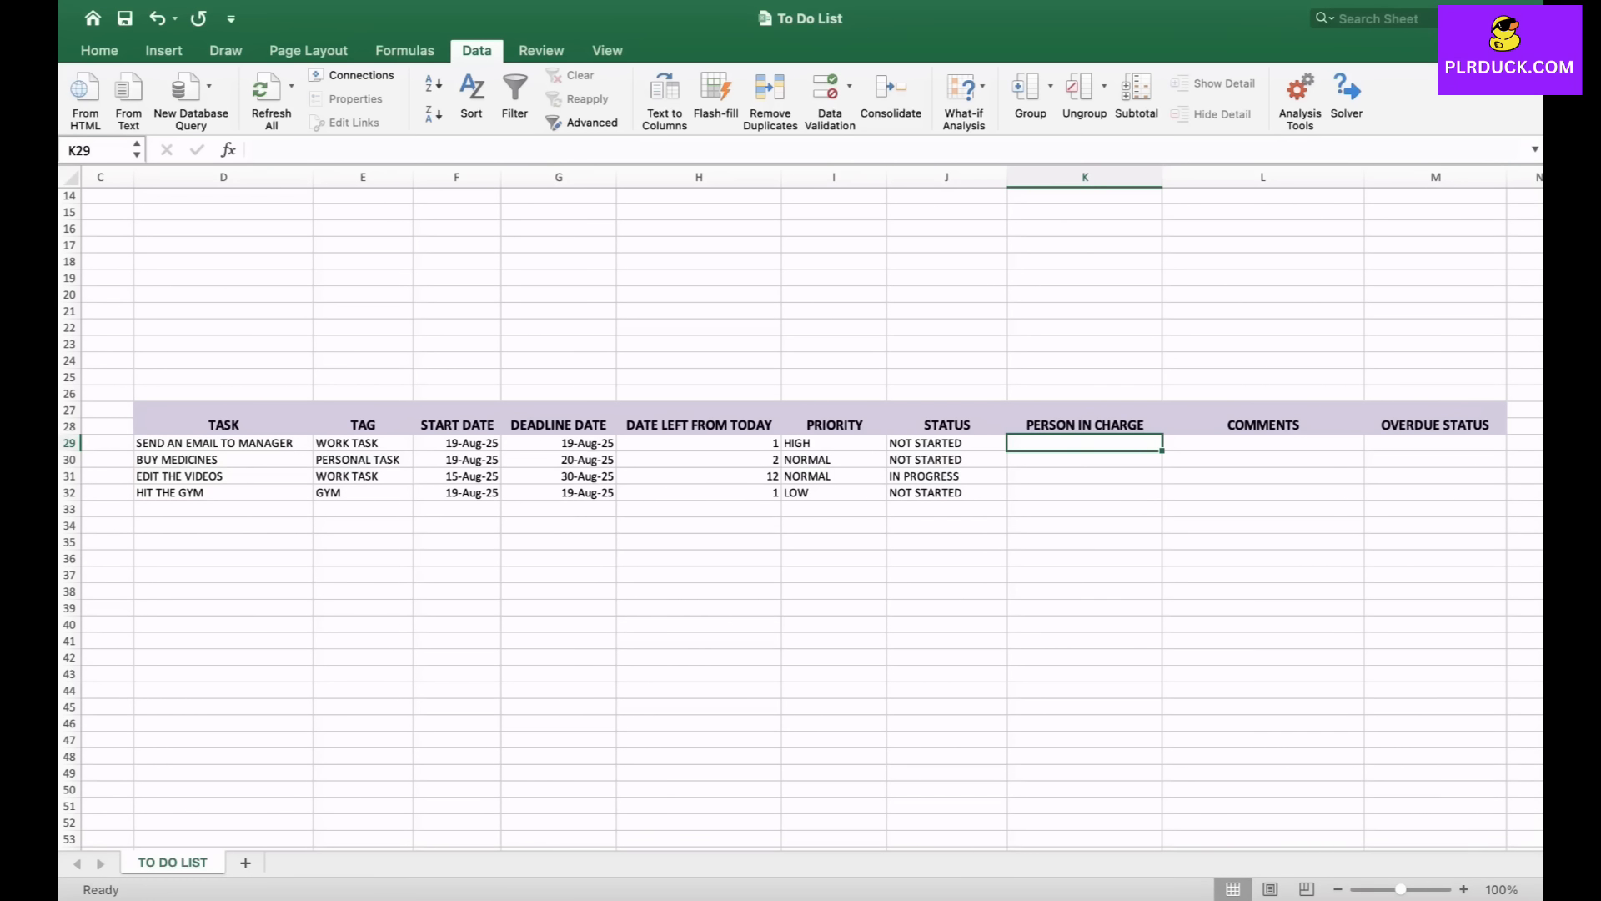
{"action": "type", "text": "ME"}
{"action": "key", "text": "Return"}
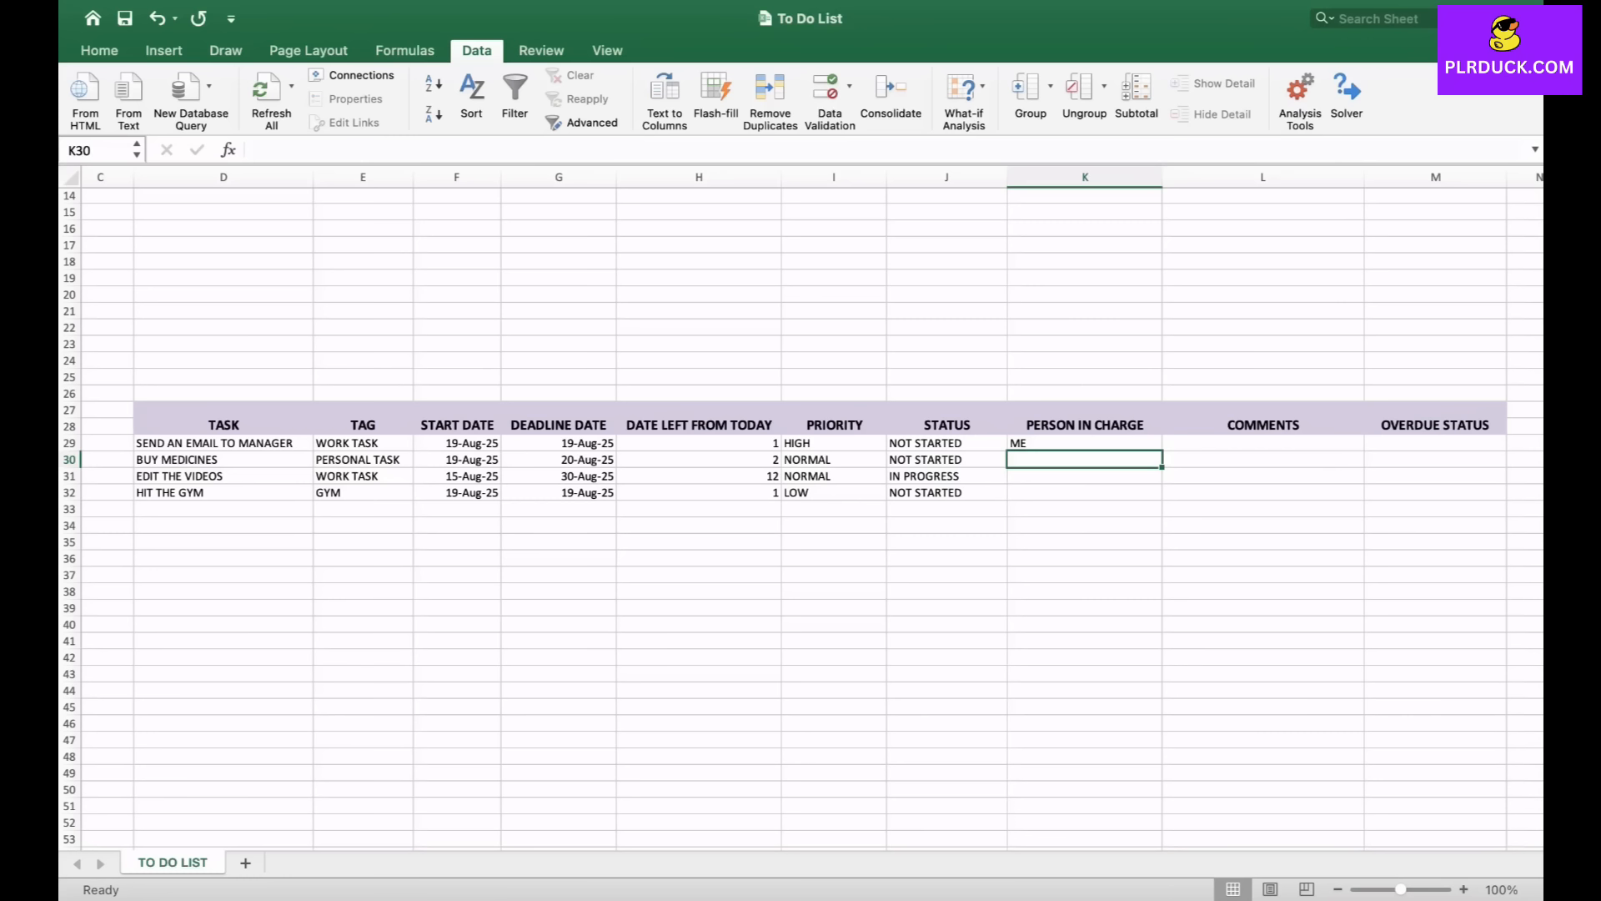
{"action": "type", "text": "FATHER"}
{"action": "key", "text": "Return"}
{"action": "type", "text": "ME"}
{"action": "key", "text": "Return"}
{"action": "type", "text": "ME"}
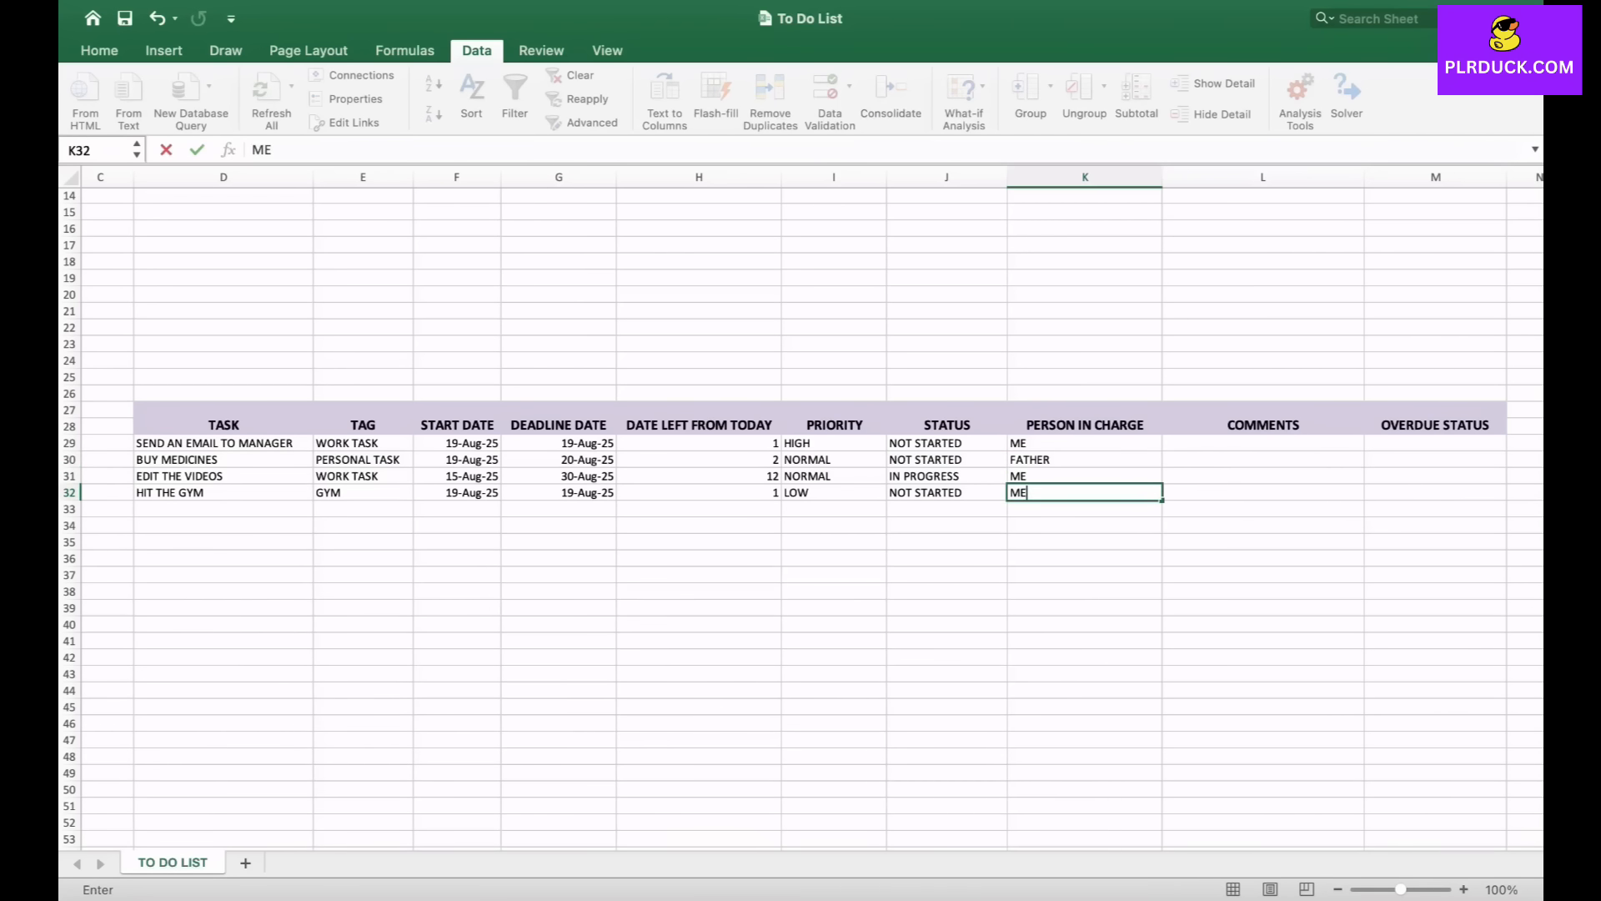
{"action": "key", "text": "Tab"}
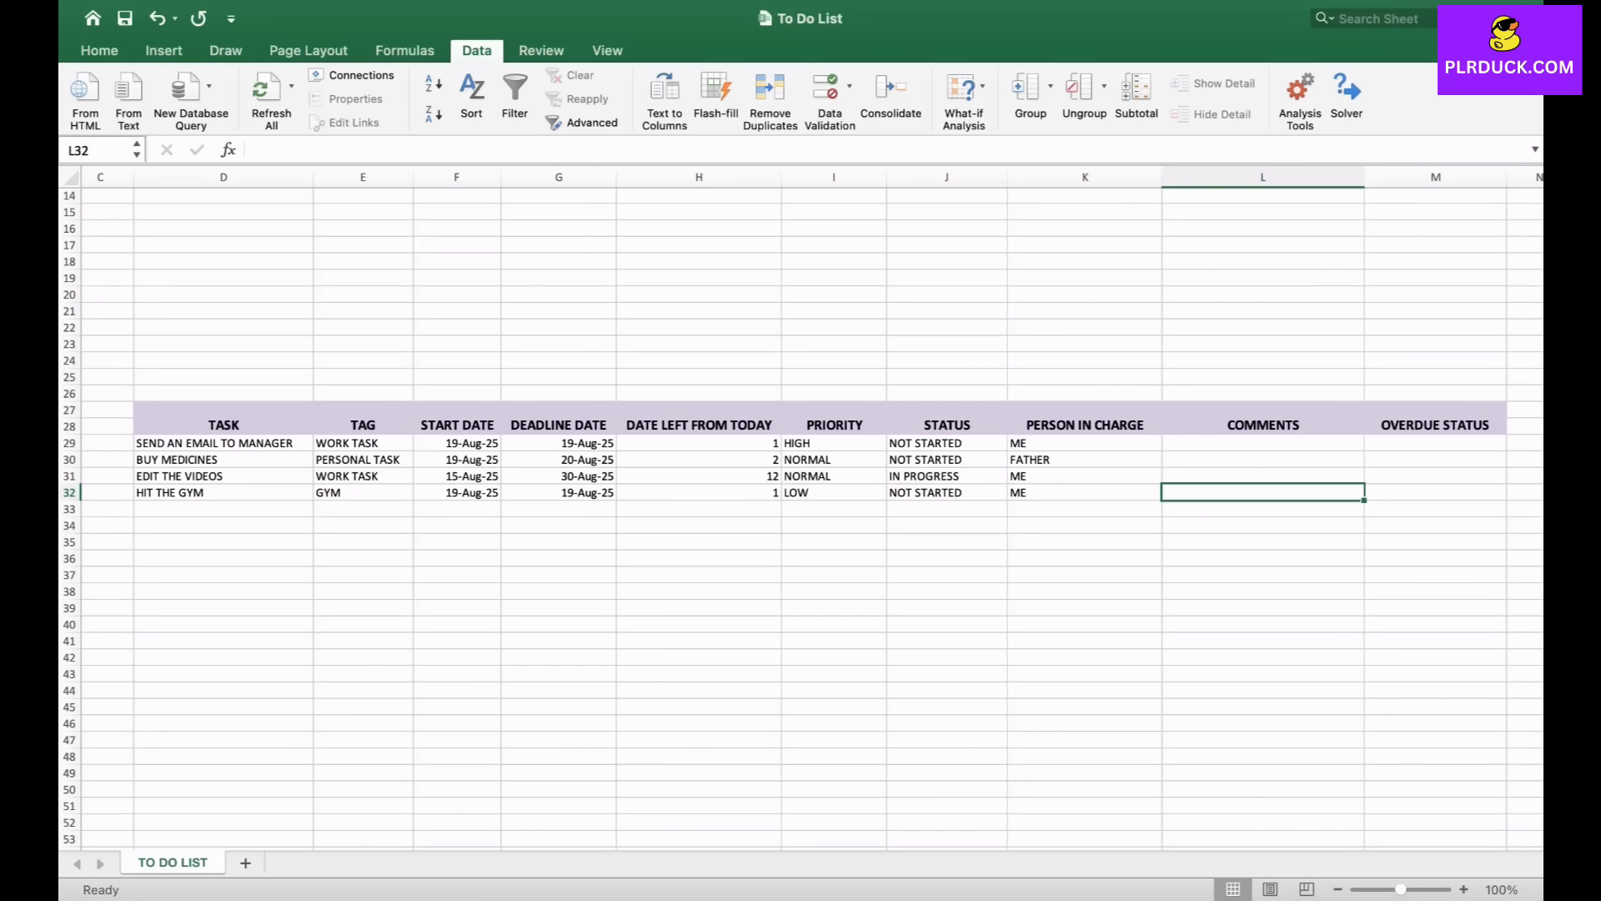
- Enter the comment EMAIL ABOUT ASKING FOR LEAVE ON 22ND for the first task in L29
{"action": "left_click", "coordinate": [1263, 443]}
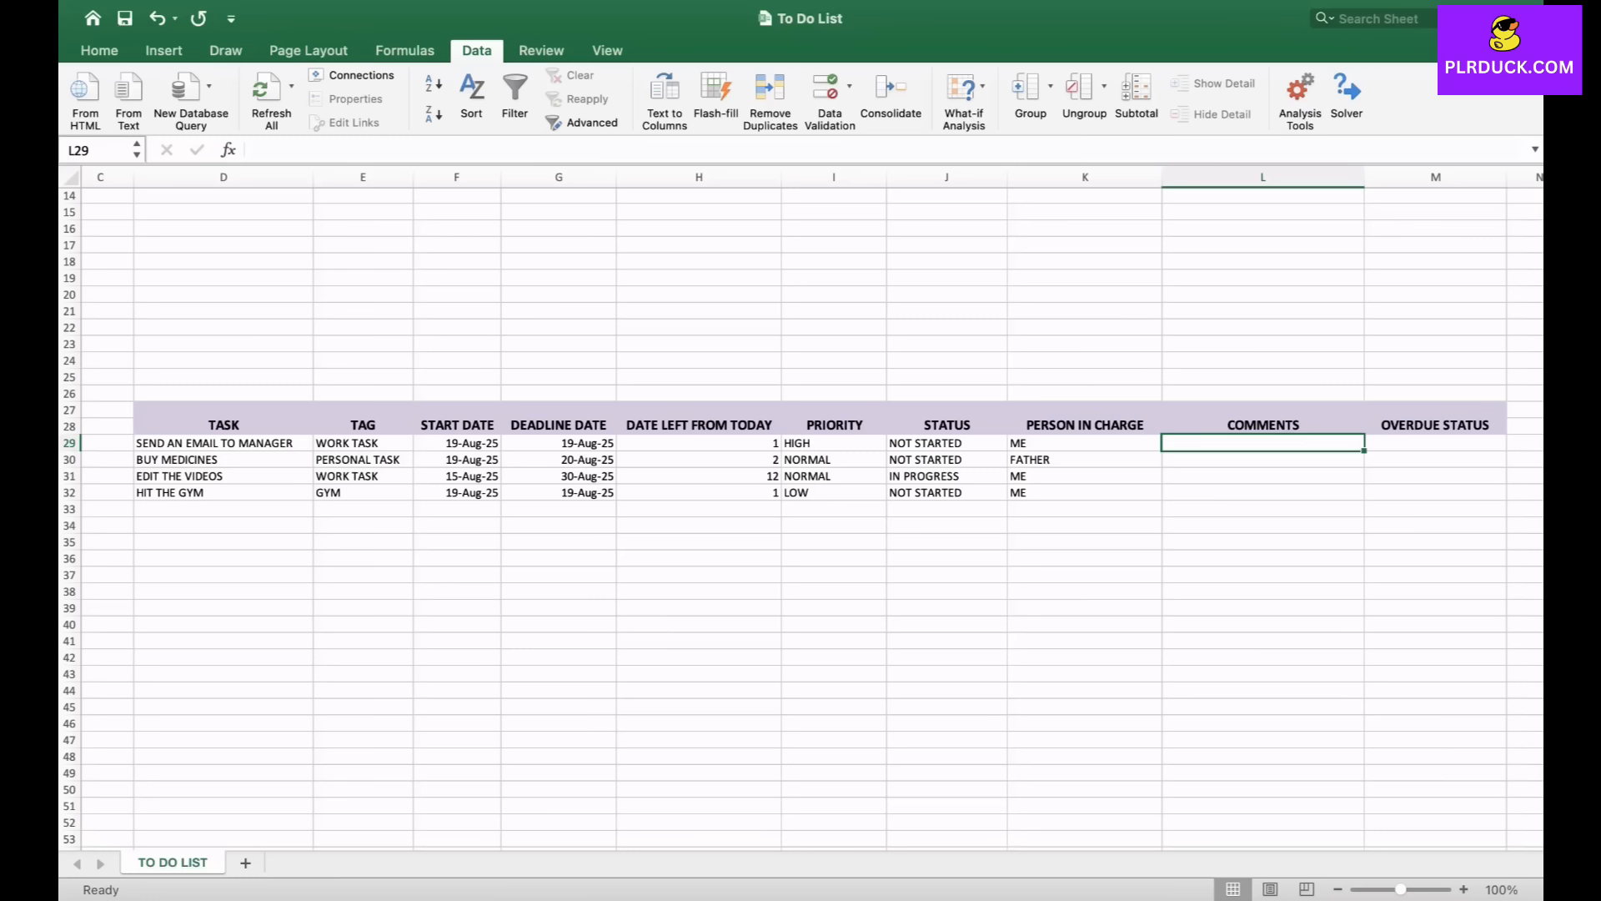
{"action": "type", "text": "EMAIL AB"}
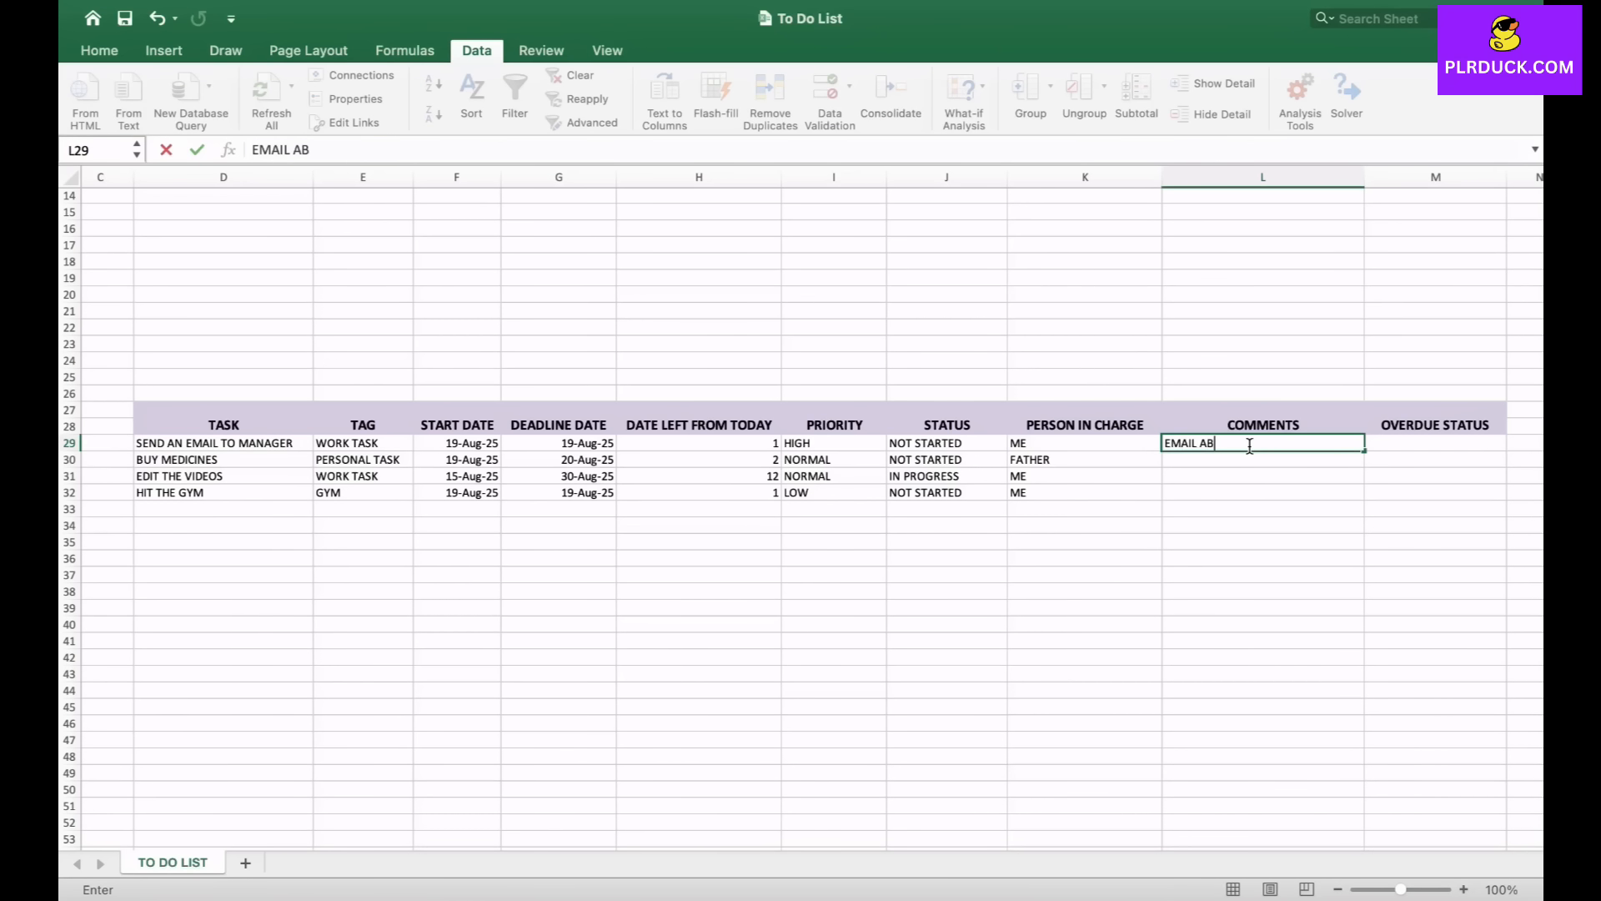
{"action": "type", "text": "OUT ASKING FOR LEAV"}
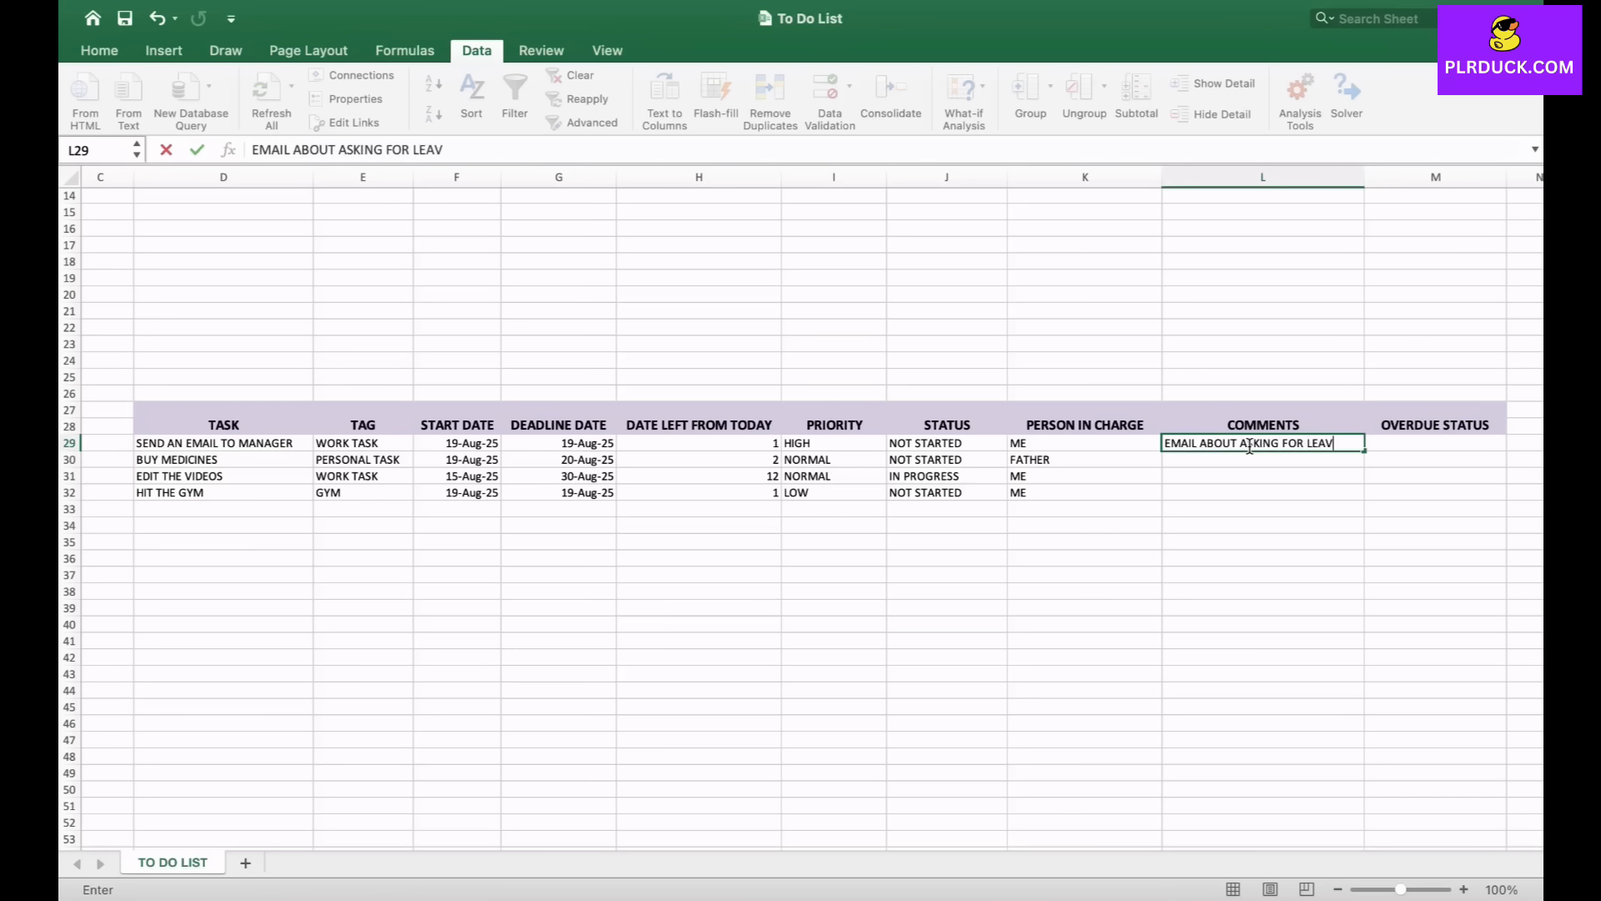
{"action": "type", "text": "E ON 22ND"}
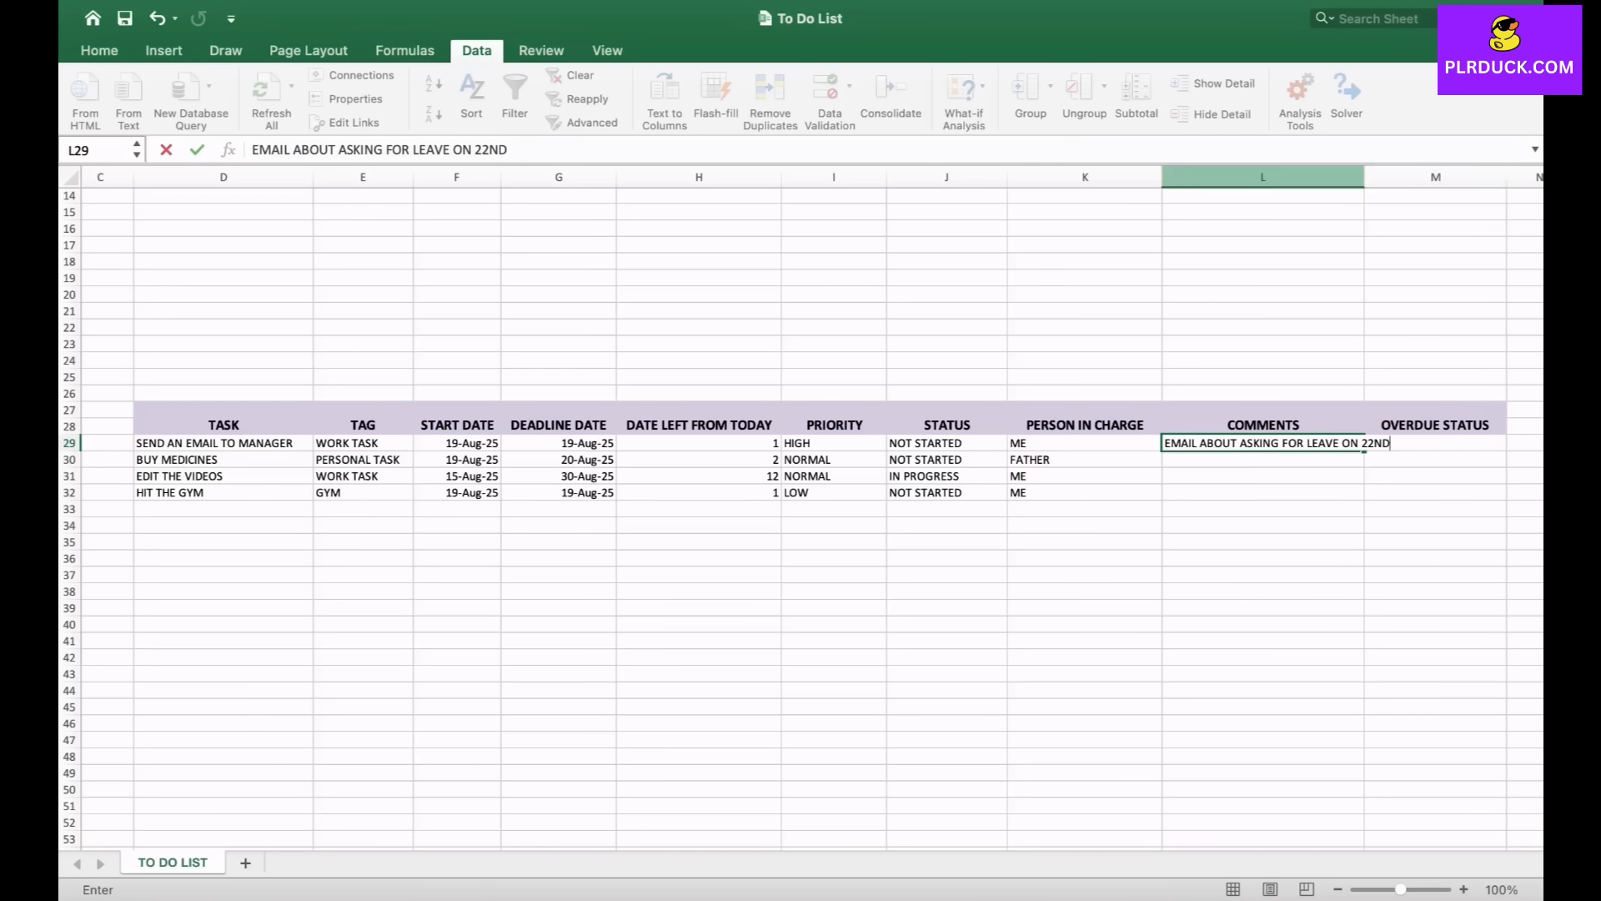
- Widen the COMMENTS column L so the comment fits
{"action": "left_click", "coordinate": [1263, 177]}
{"action": "left_click_drag", "start_coordinate": [1365, 177], "coordinate": [1400, 177]}
{"action": "left_click", "coordinate": [1281, 494]}
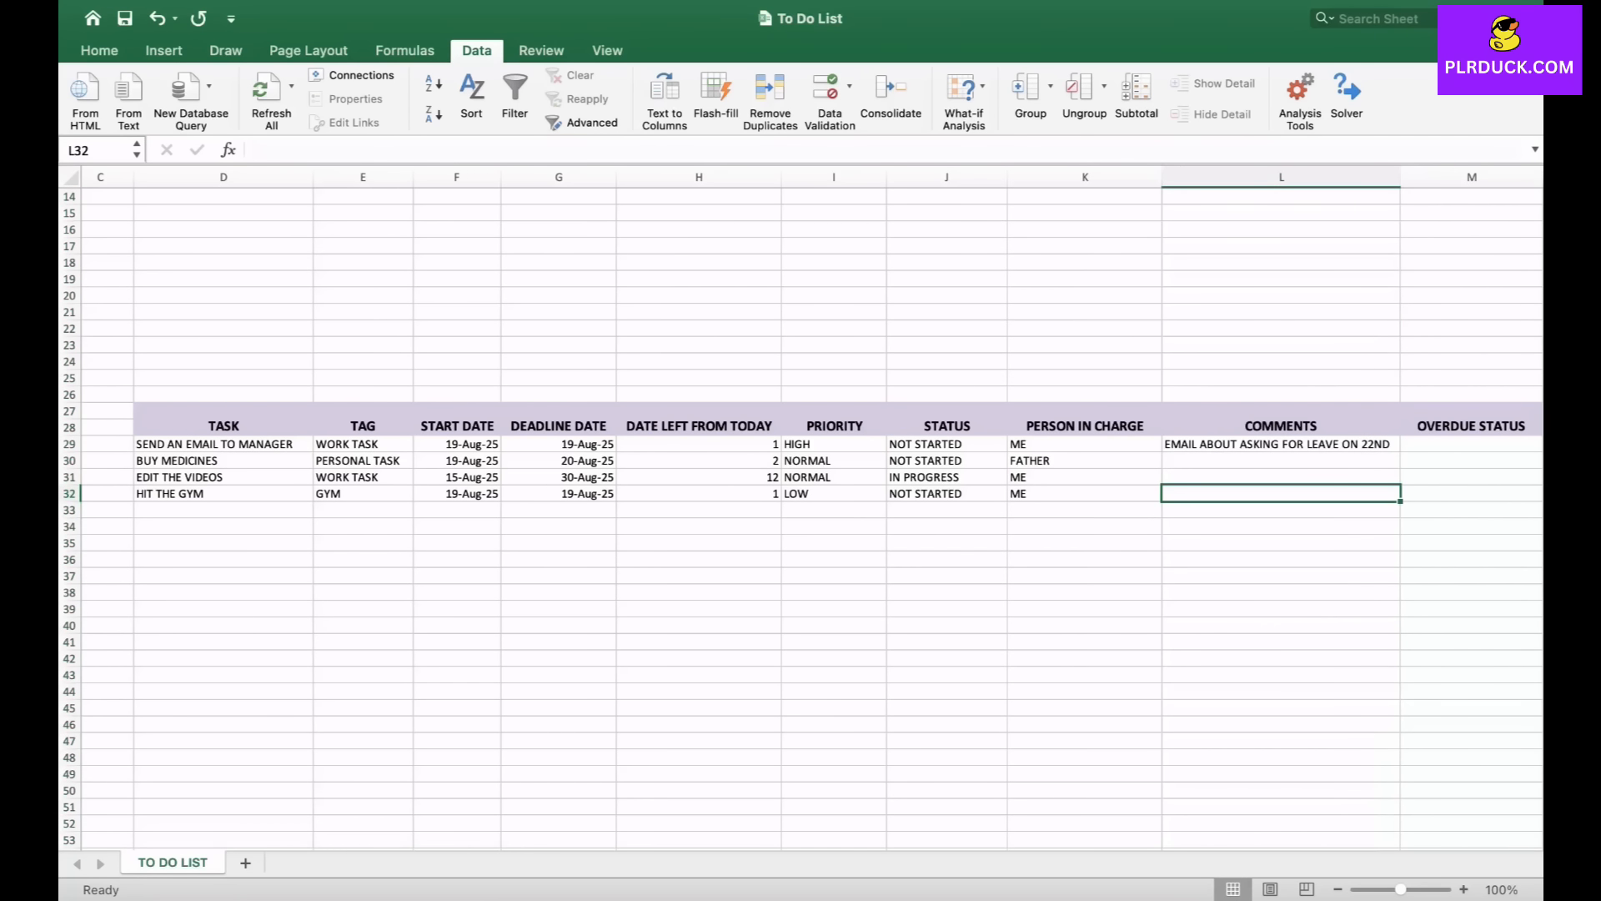
{"action": "left_click", "coordinate": [1281, 445]}
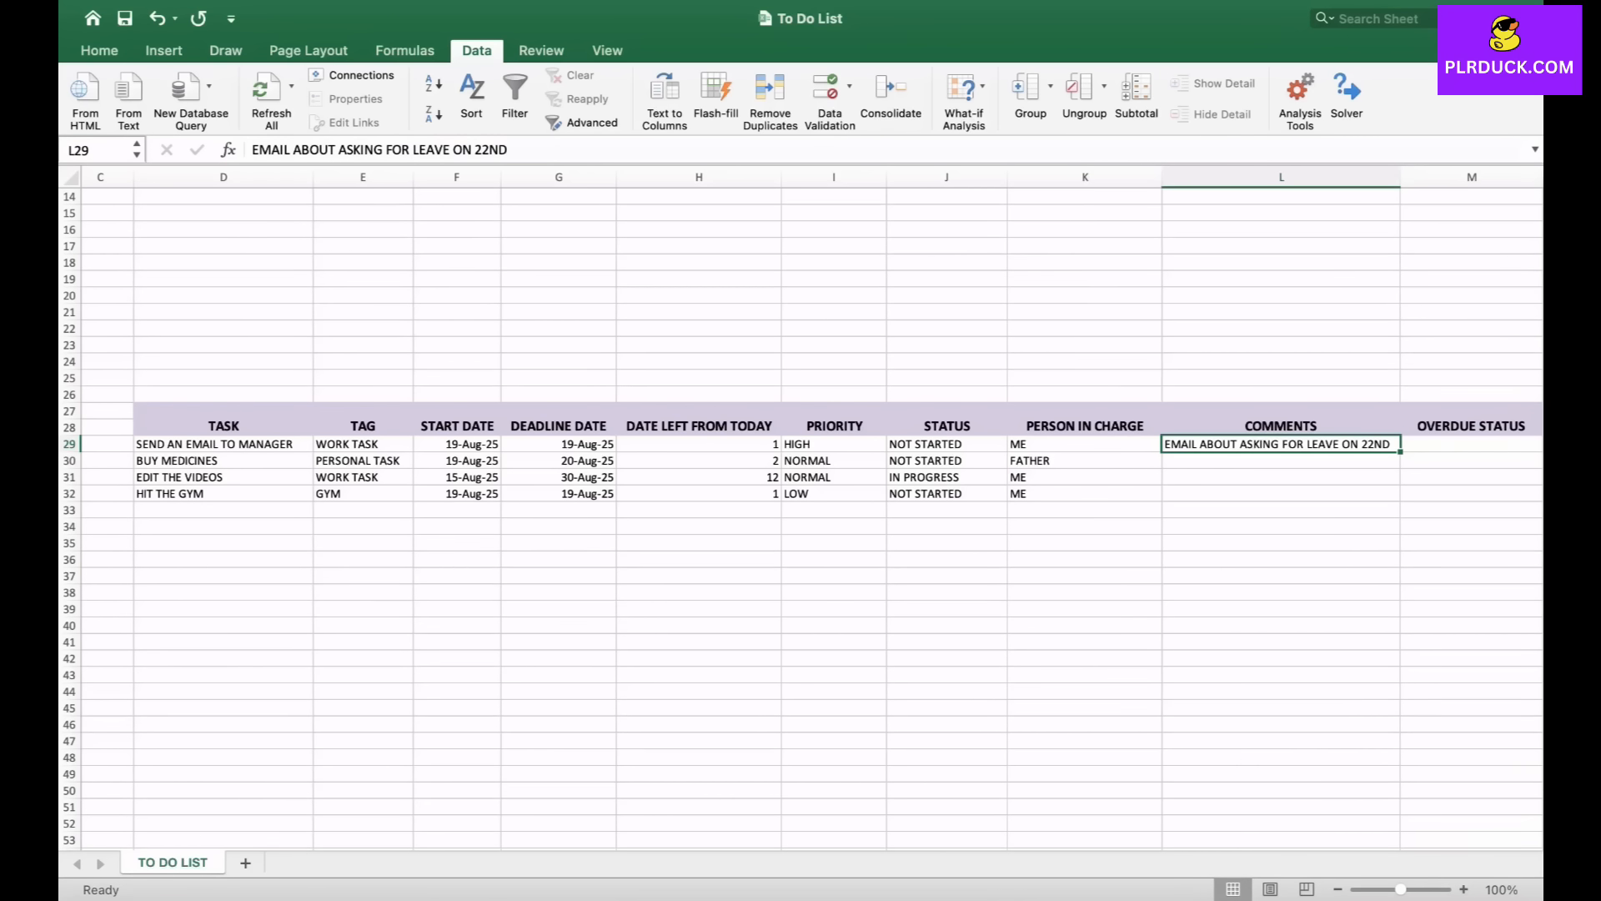
- Inspect the days-left formulas in H29 to H32
{"action": "scroll", "coordinate": [800, 501], "scroll_direction": "right", "scroll_amount": 3}
{"action": "scroll", "coordinate": [801, 500], "scroll_direction": "up", "scroll_amount": 1}
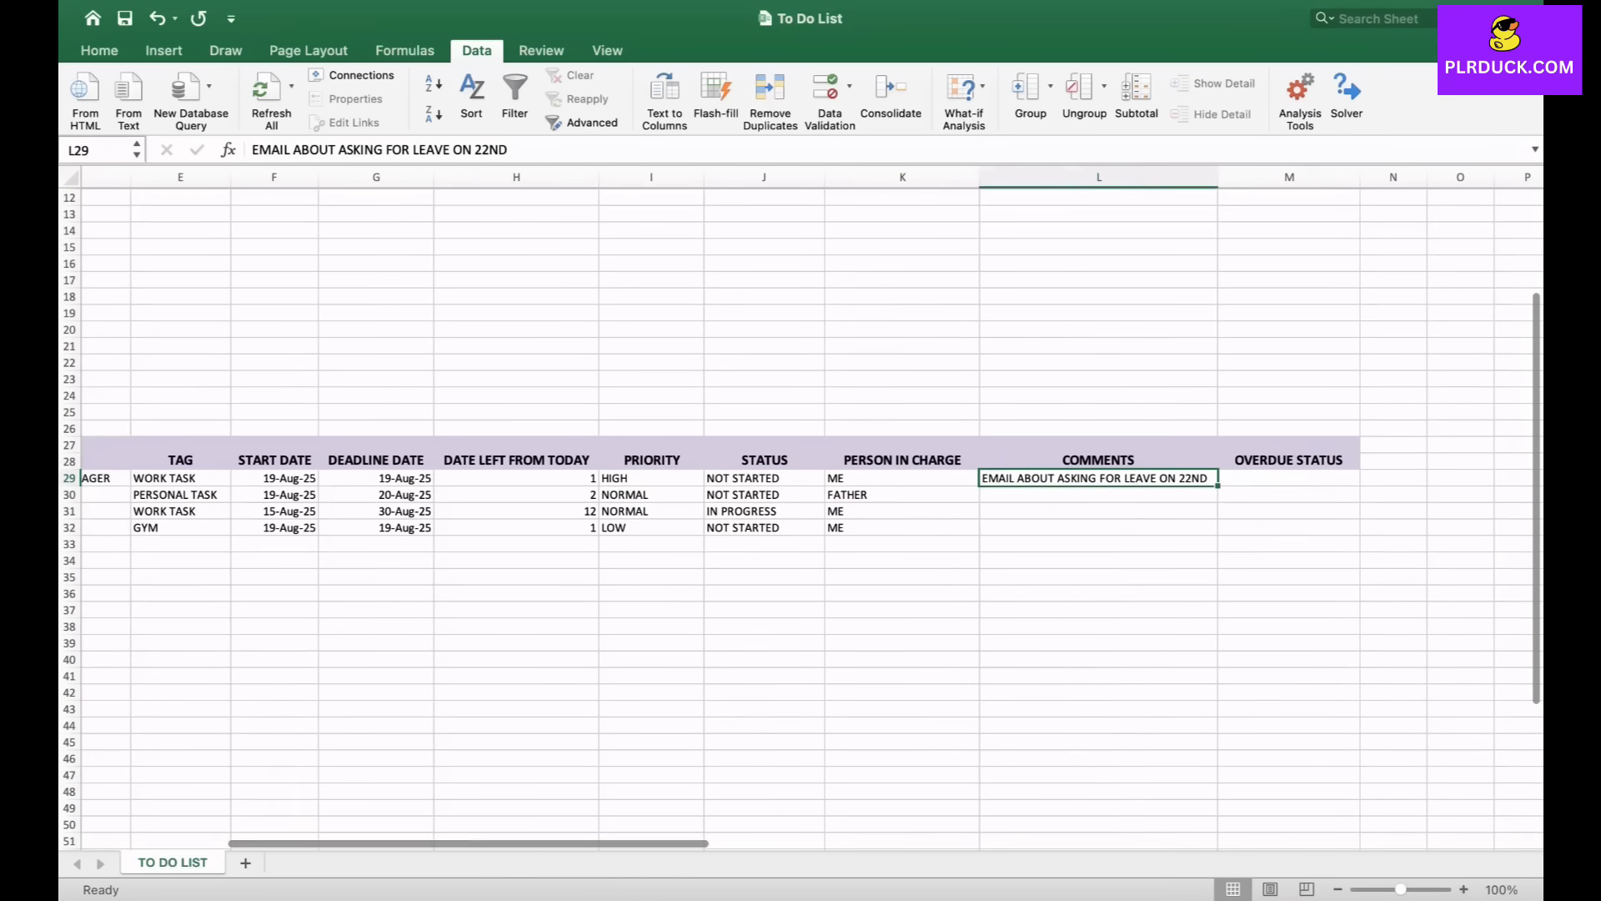
{"action": "left_click", "coordinate": [1289, 477]}
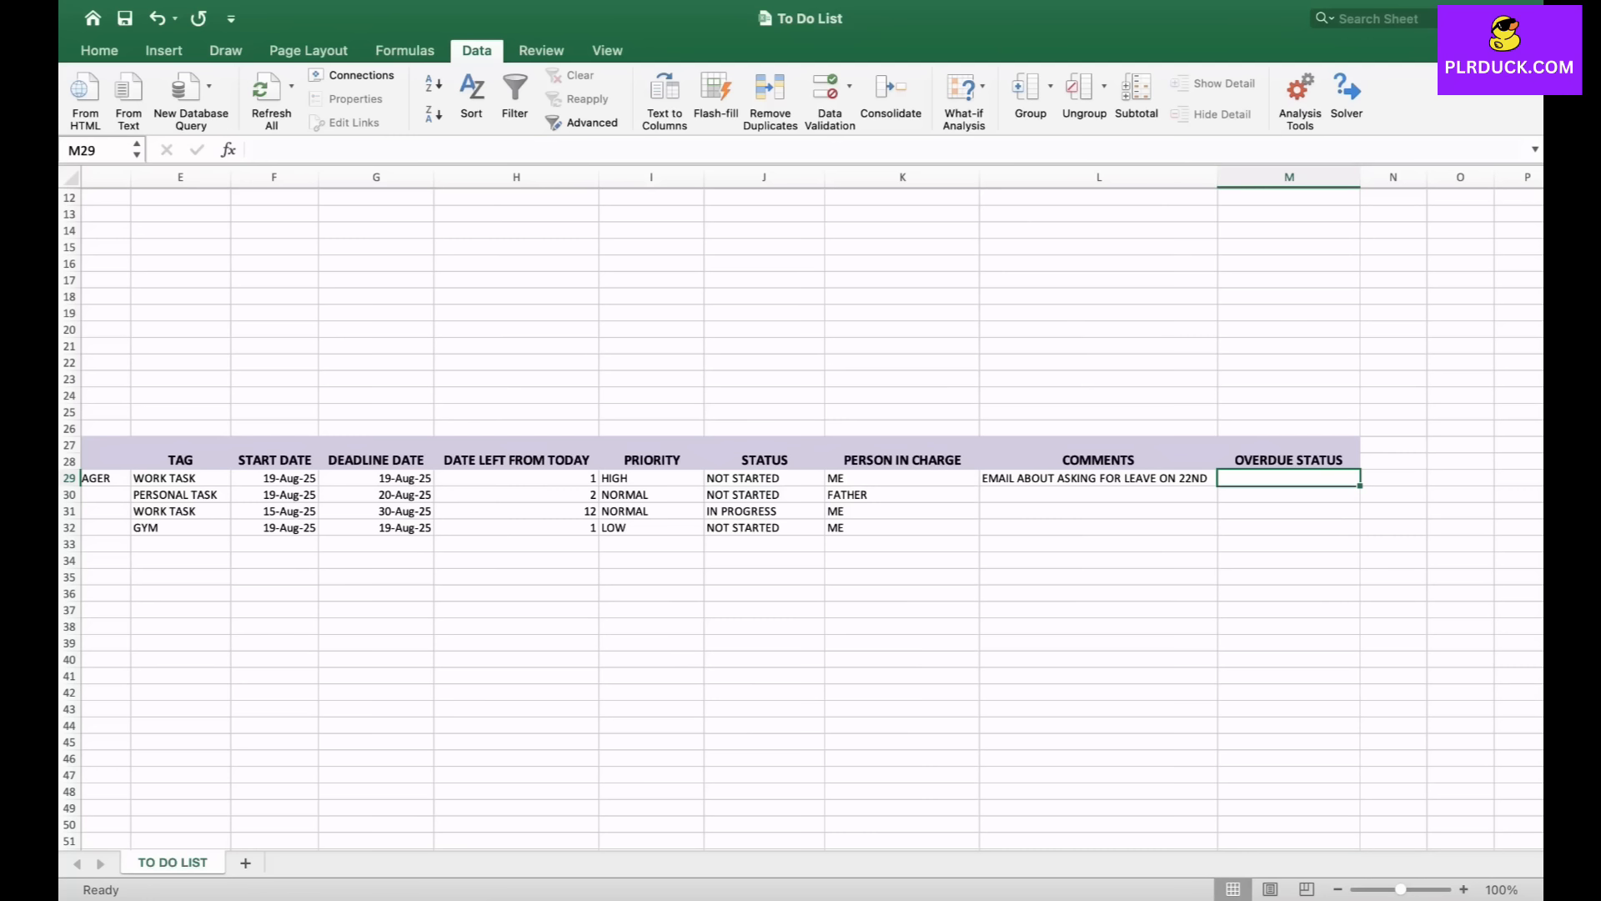
{"action": "left_click_drag", "start_coordinate": [516, 478], "coordinate": [516, 528]}
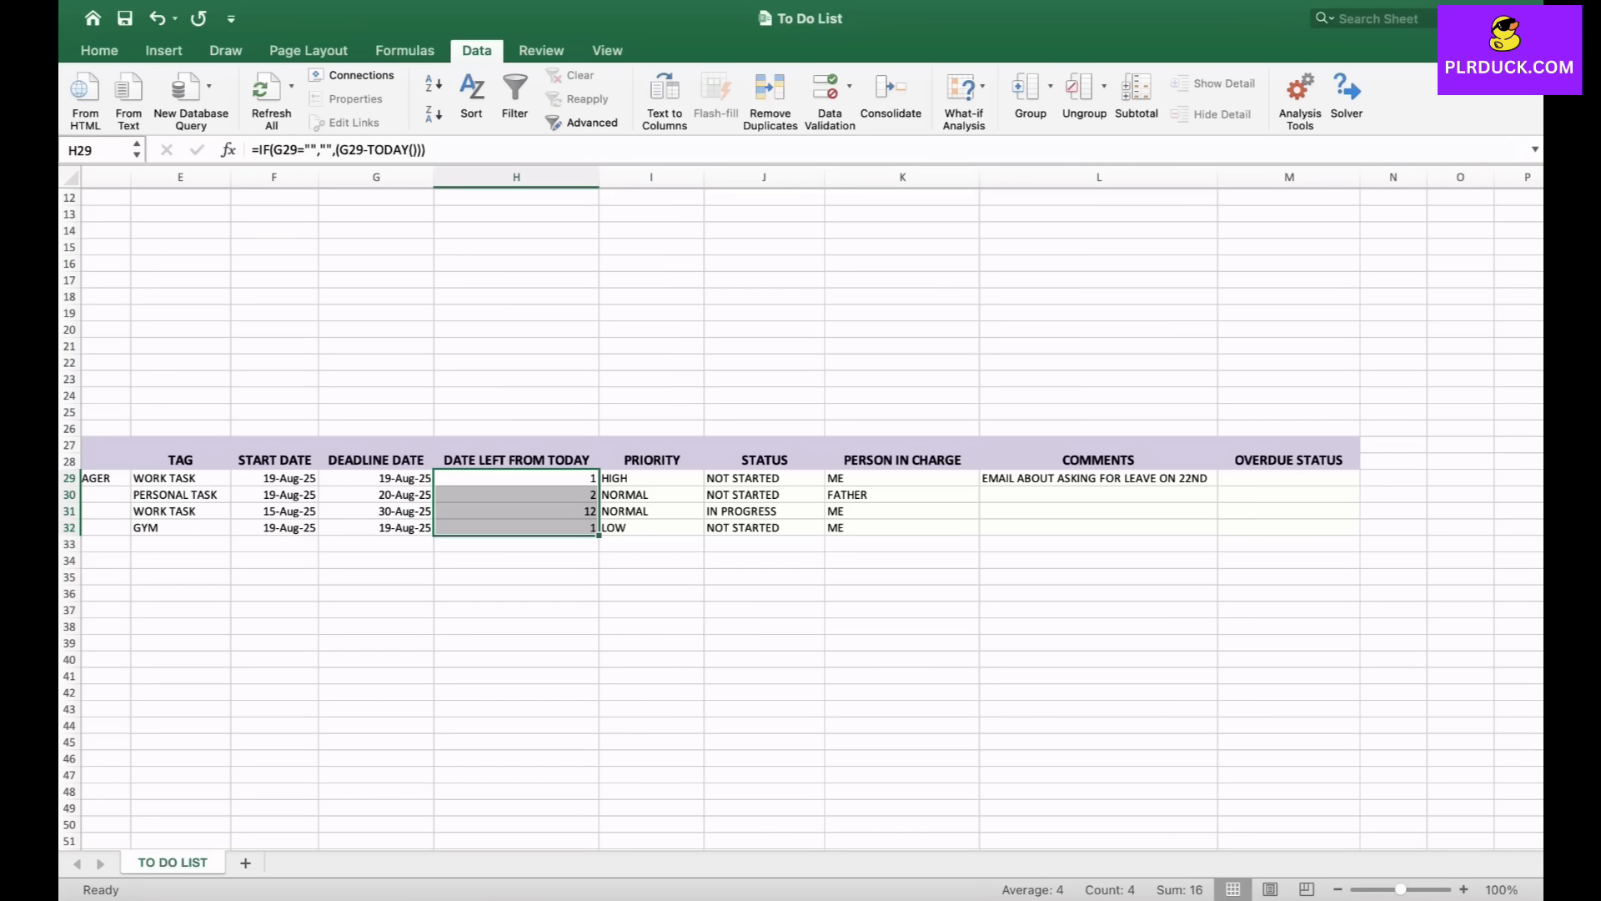
{"action": "left_click", "coordinate": [516, 478]}
{"action": "left_click", "coordinate": [516, 495]}
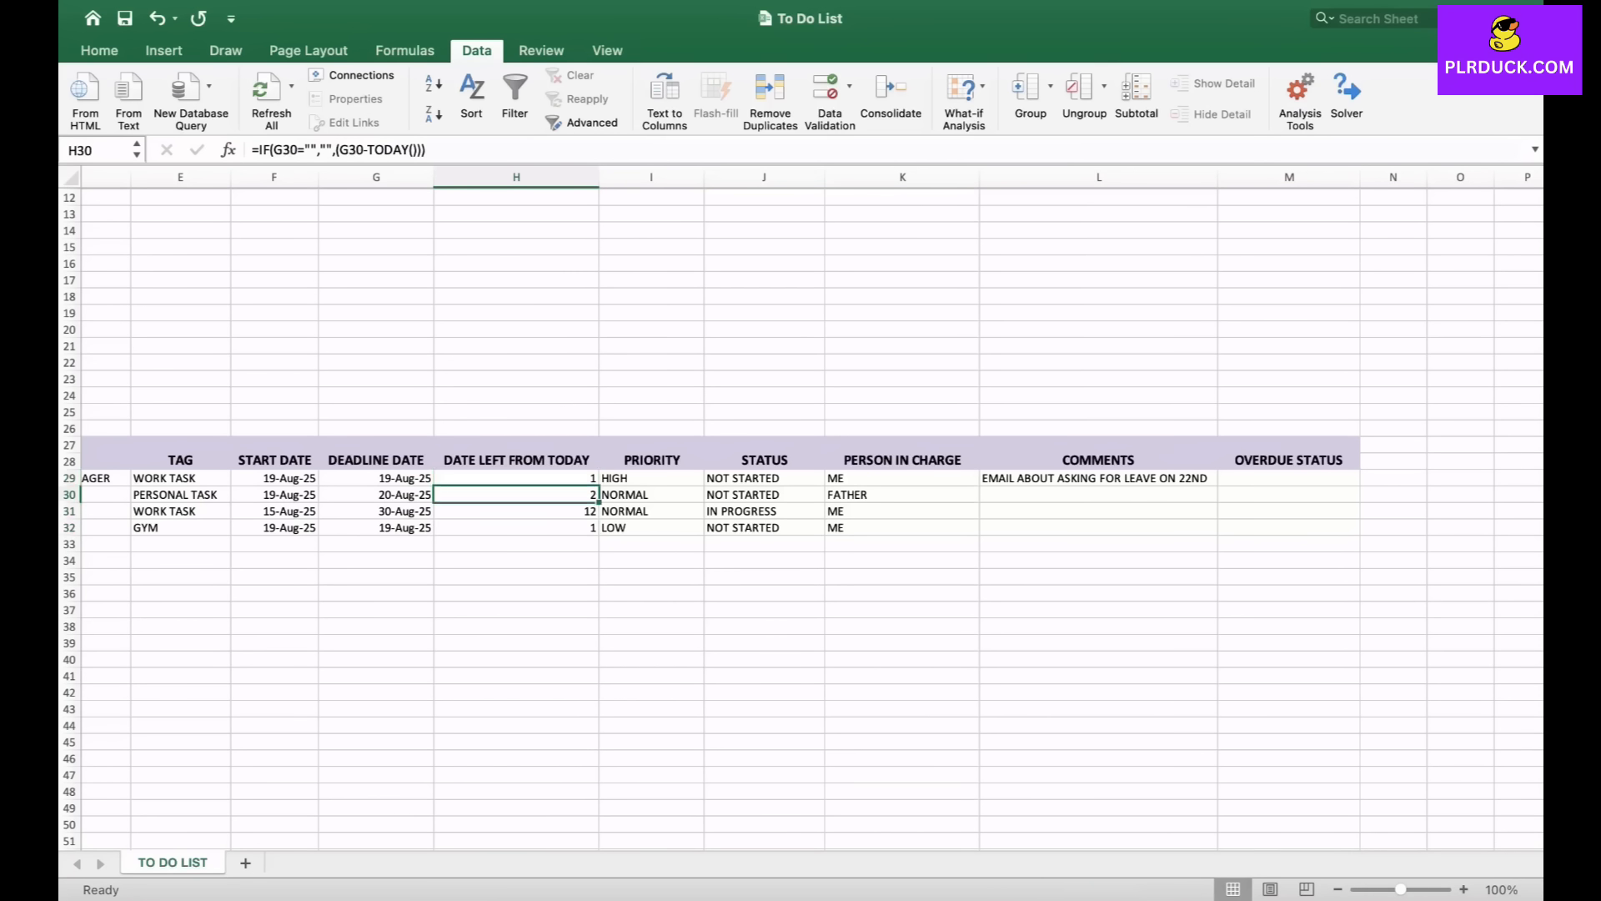
{"action": "left_click", "coordinate": [517, 528]}
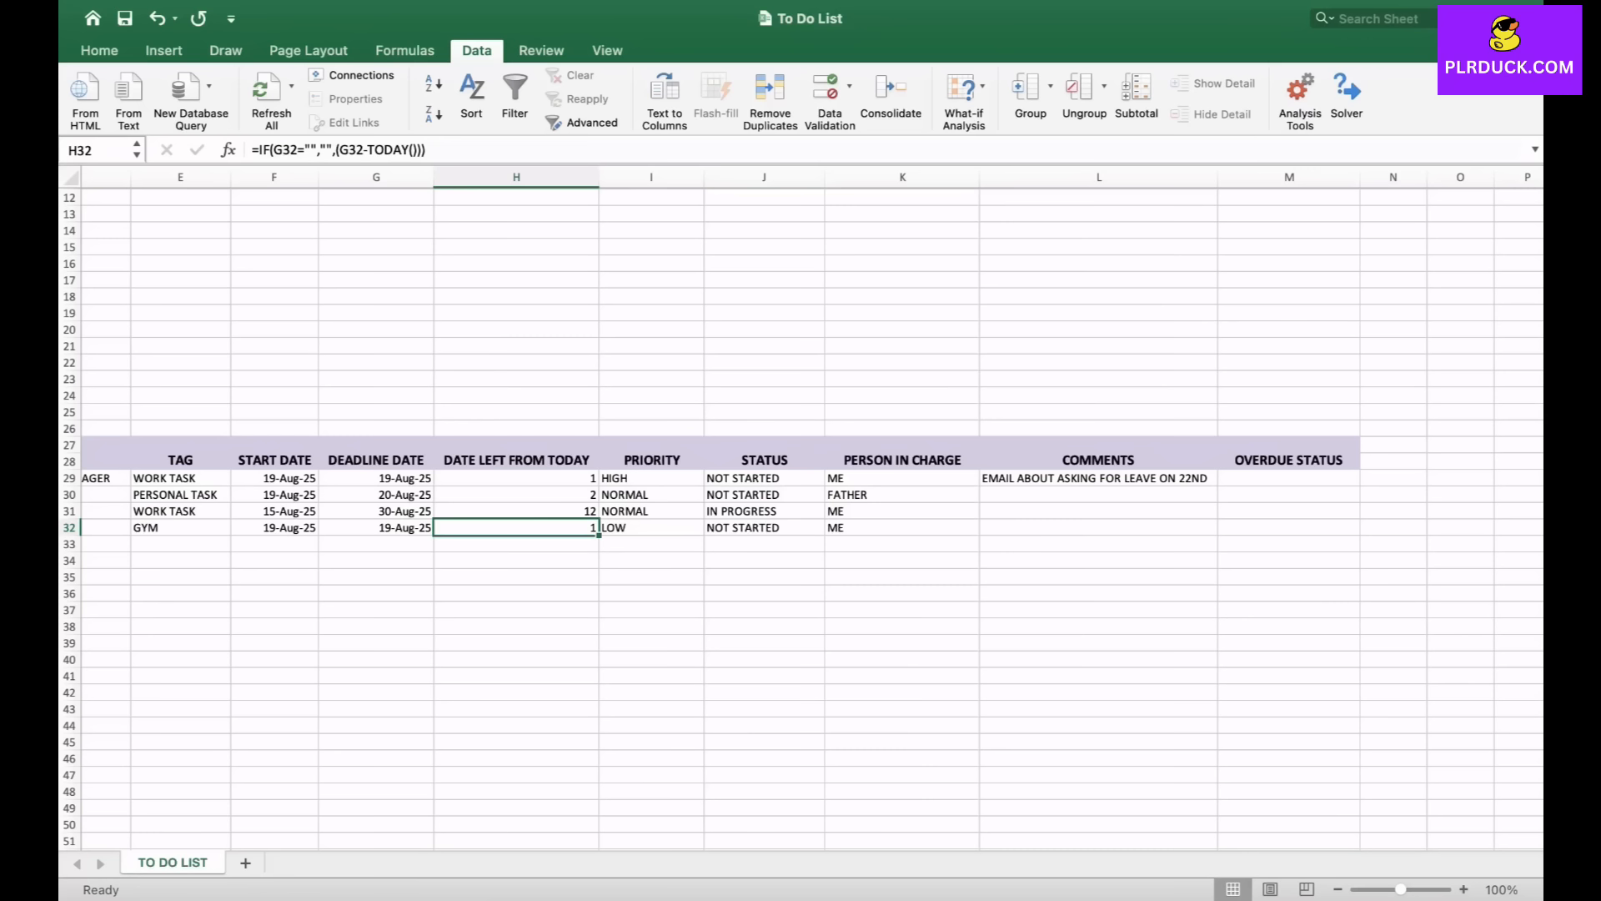
{"action": "left_click_drag", "start_coordinate": [517, 478], "coordinate": [516, 511]}
{"action": "left_click", "coordinate": [1099, 578]}
- Start an IFS formula in M29 that returns "NOT DUE" when H29 is greater than 0
{"action": "left_click", "coordinate": [1289, 478]}
{"action": "type", "text": "="}
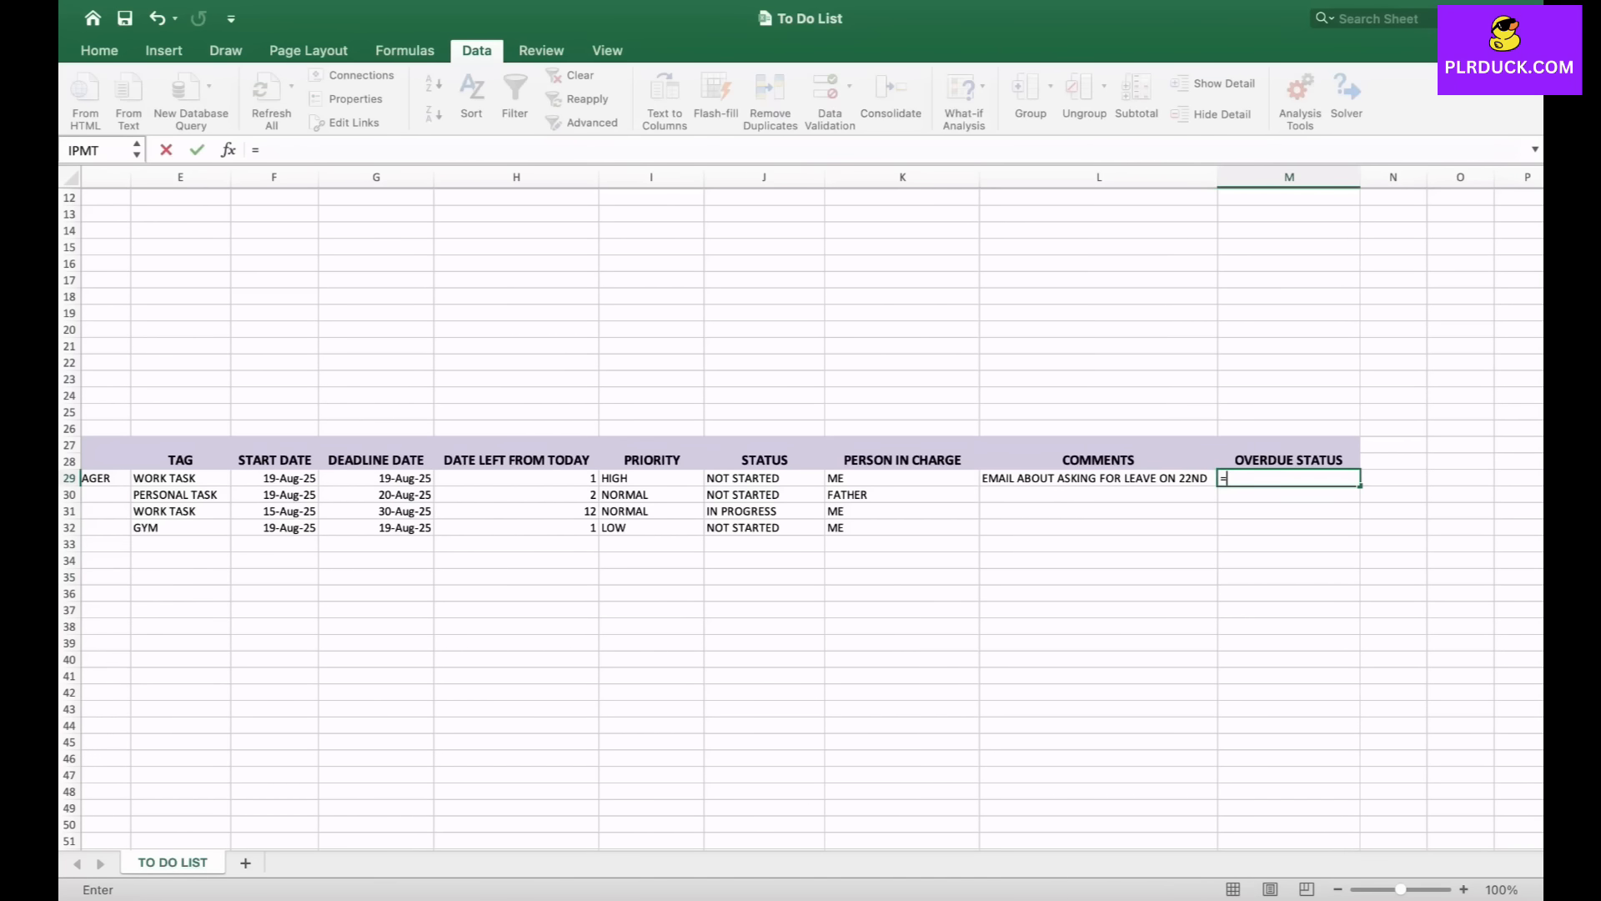
{"action": "type", "text": "IFS"}
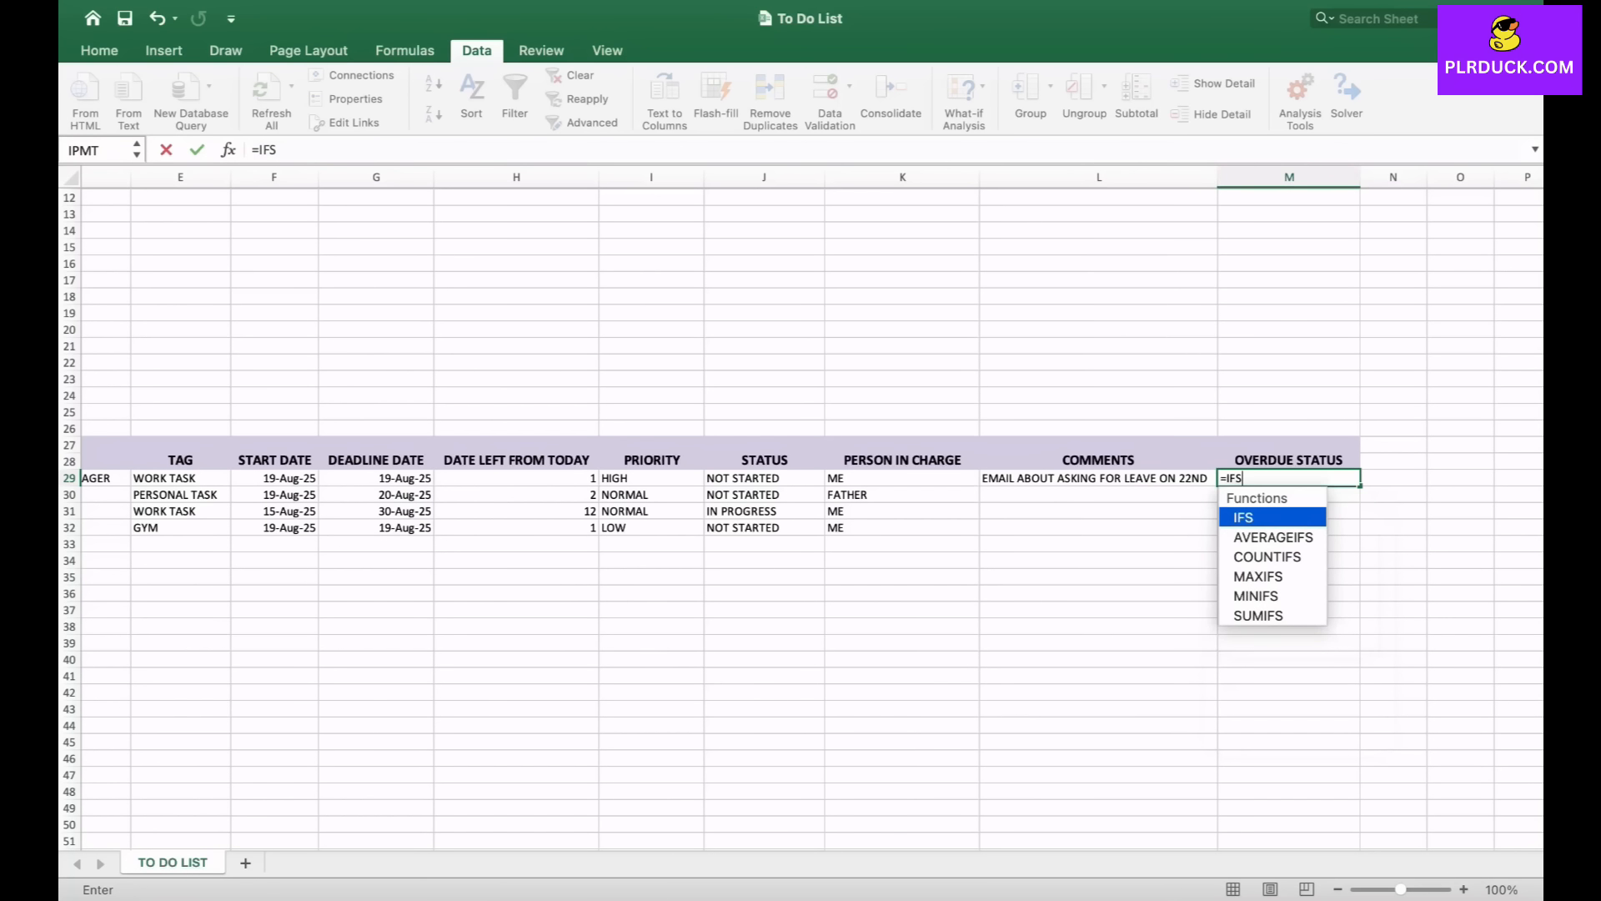
{"action": "type", "text": "("}
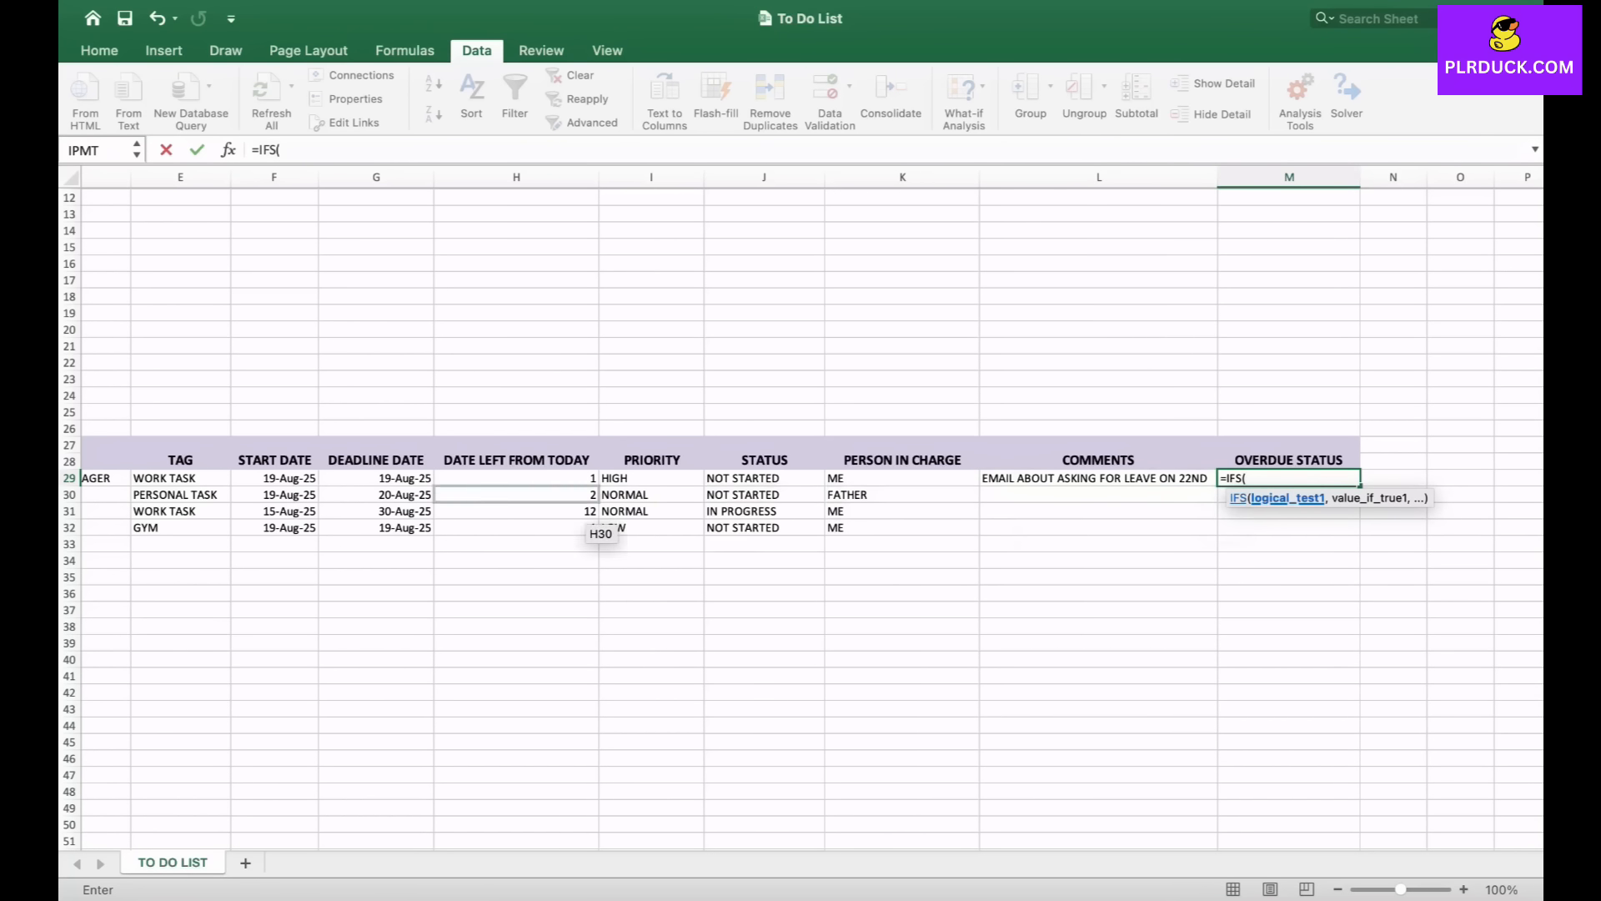
{"action": "left_click", "coordinate": [584, 482]}
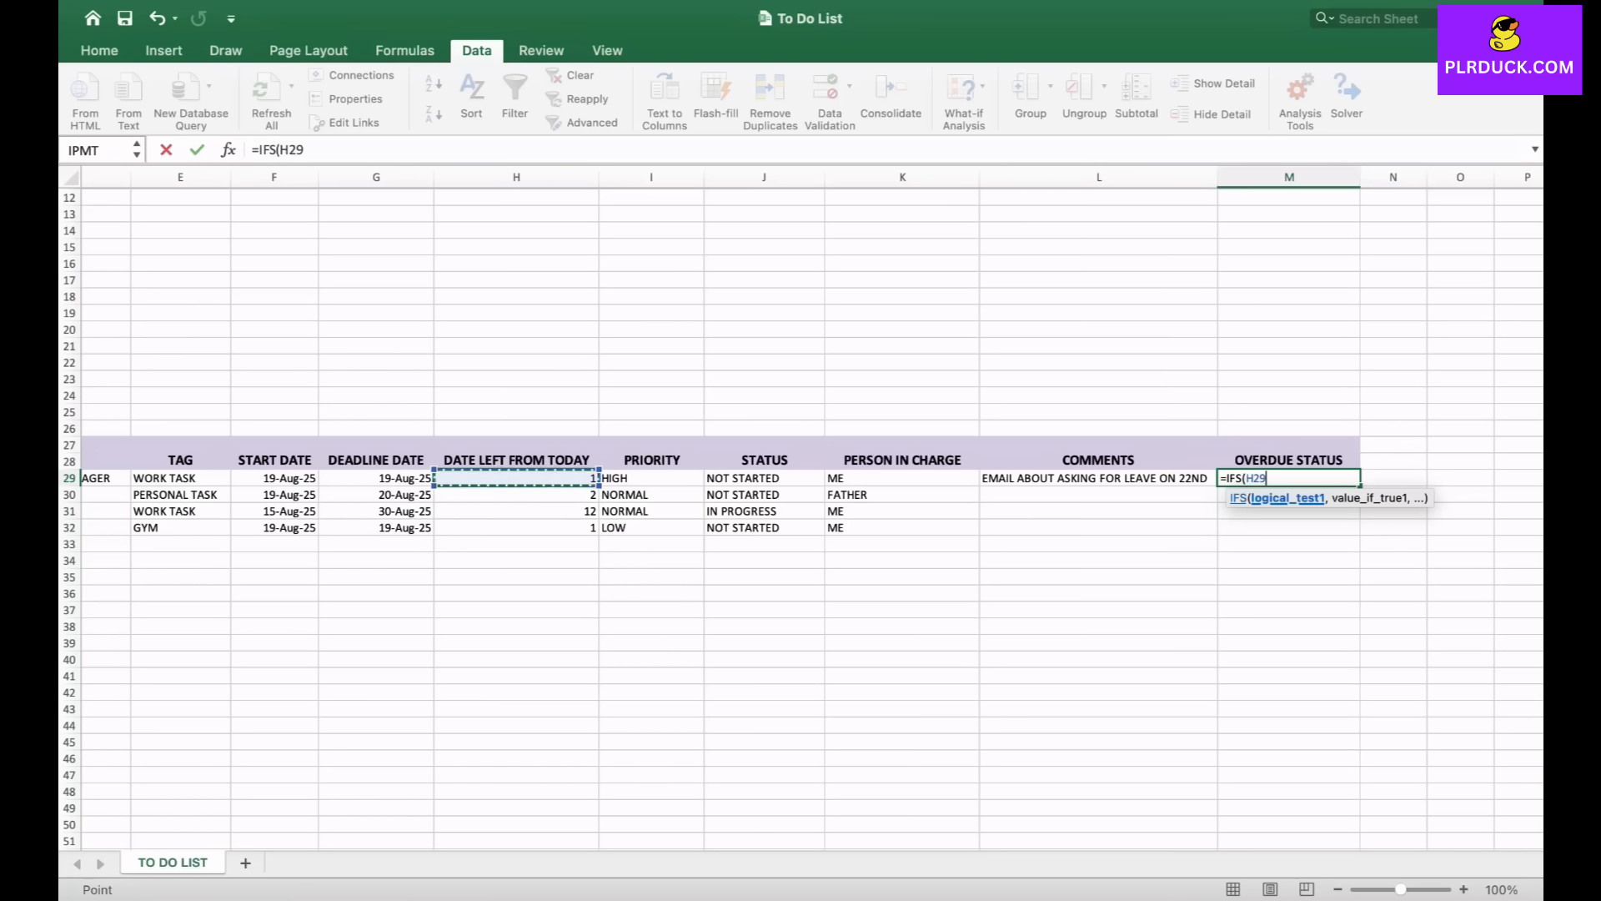
{"action": "type", "text": ">0,\"NOT DUE\""}
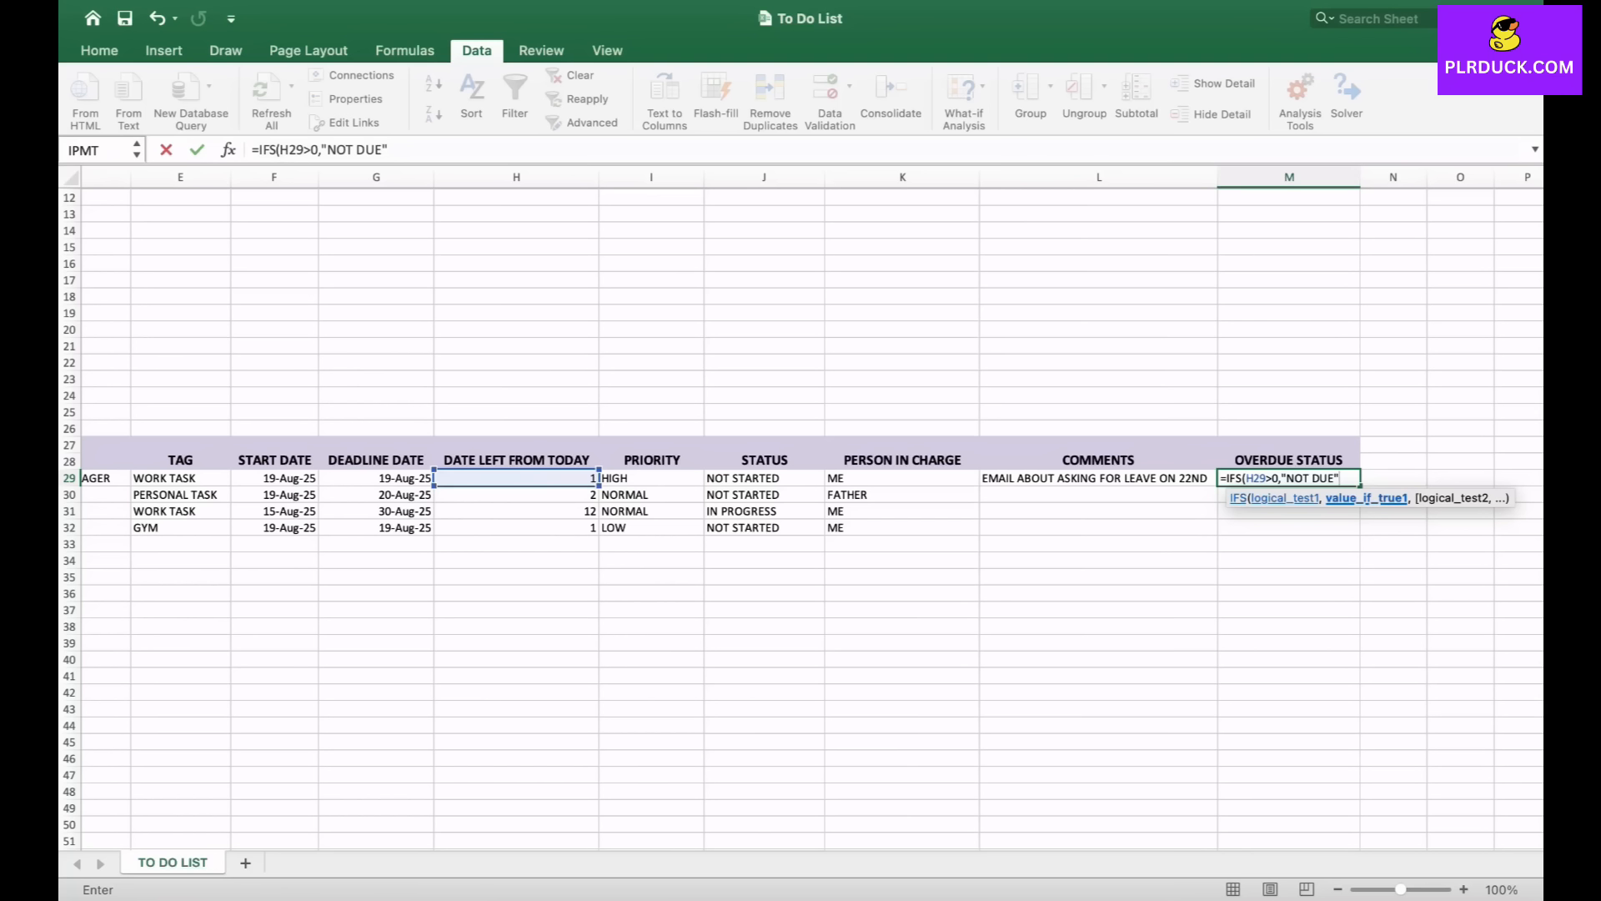
{"action": "type", "text": ","}
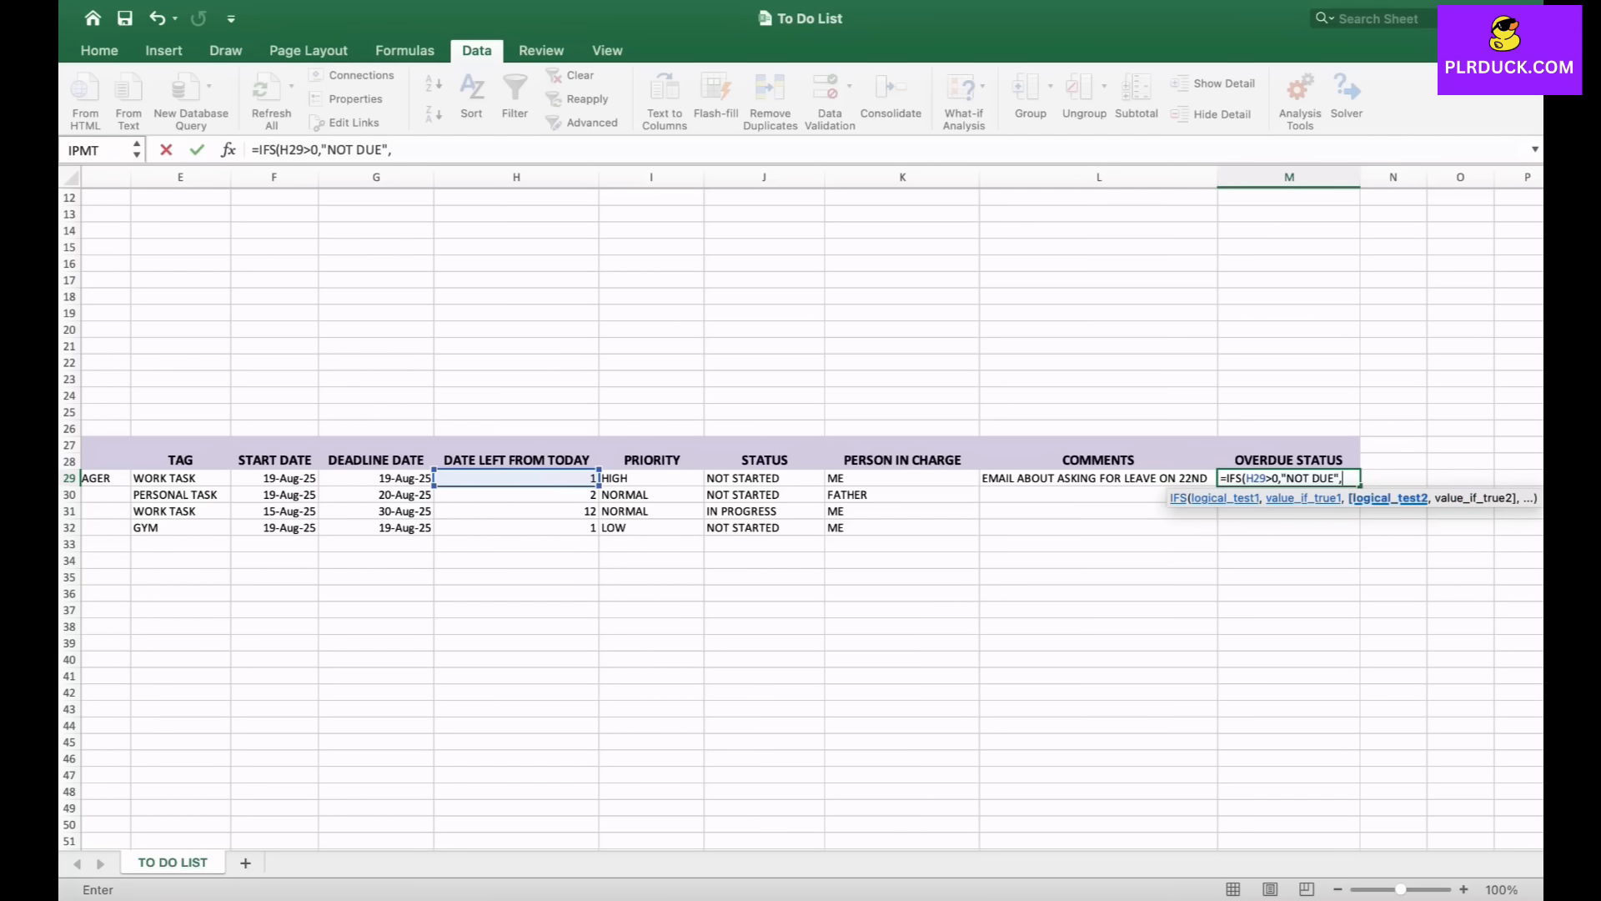
- Complete the formula with "DUE TODAY" when H29=0 and "OVERDUE" when H29<0, then confirm it
{"action": "left_click", "coordinate": [567, 479]}
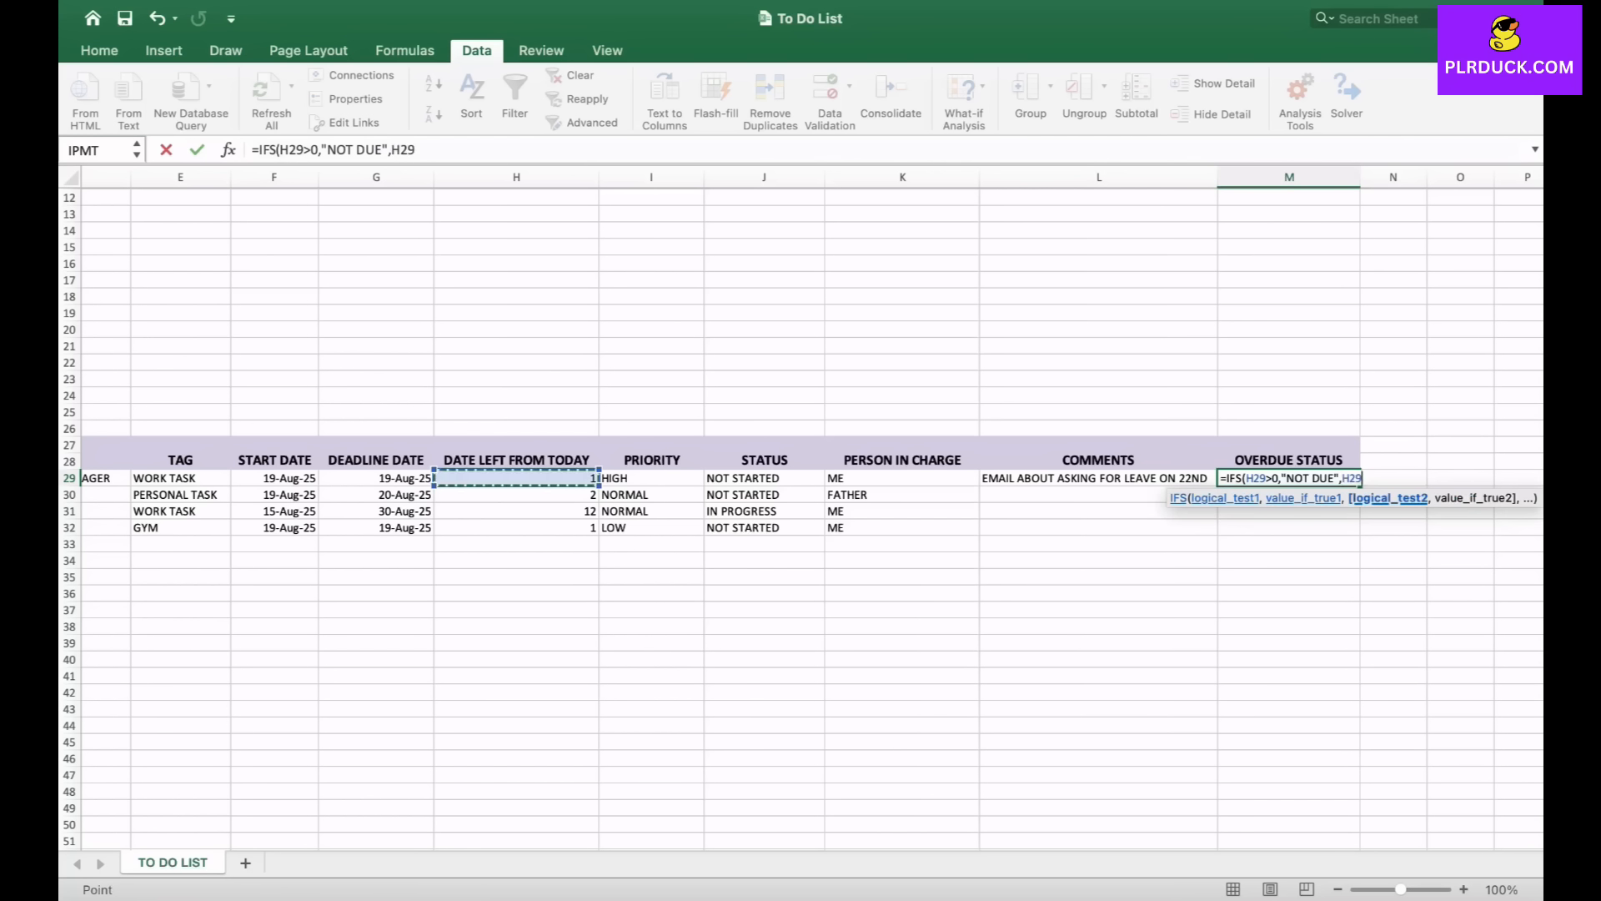
{"action": "type", "text": "=0,"}
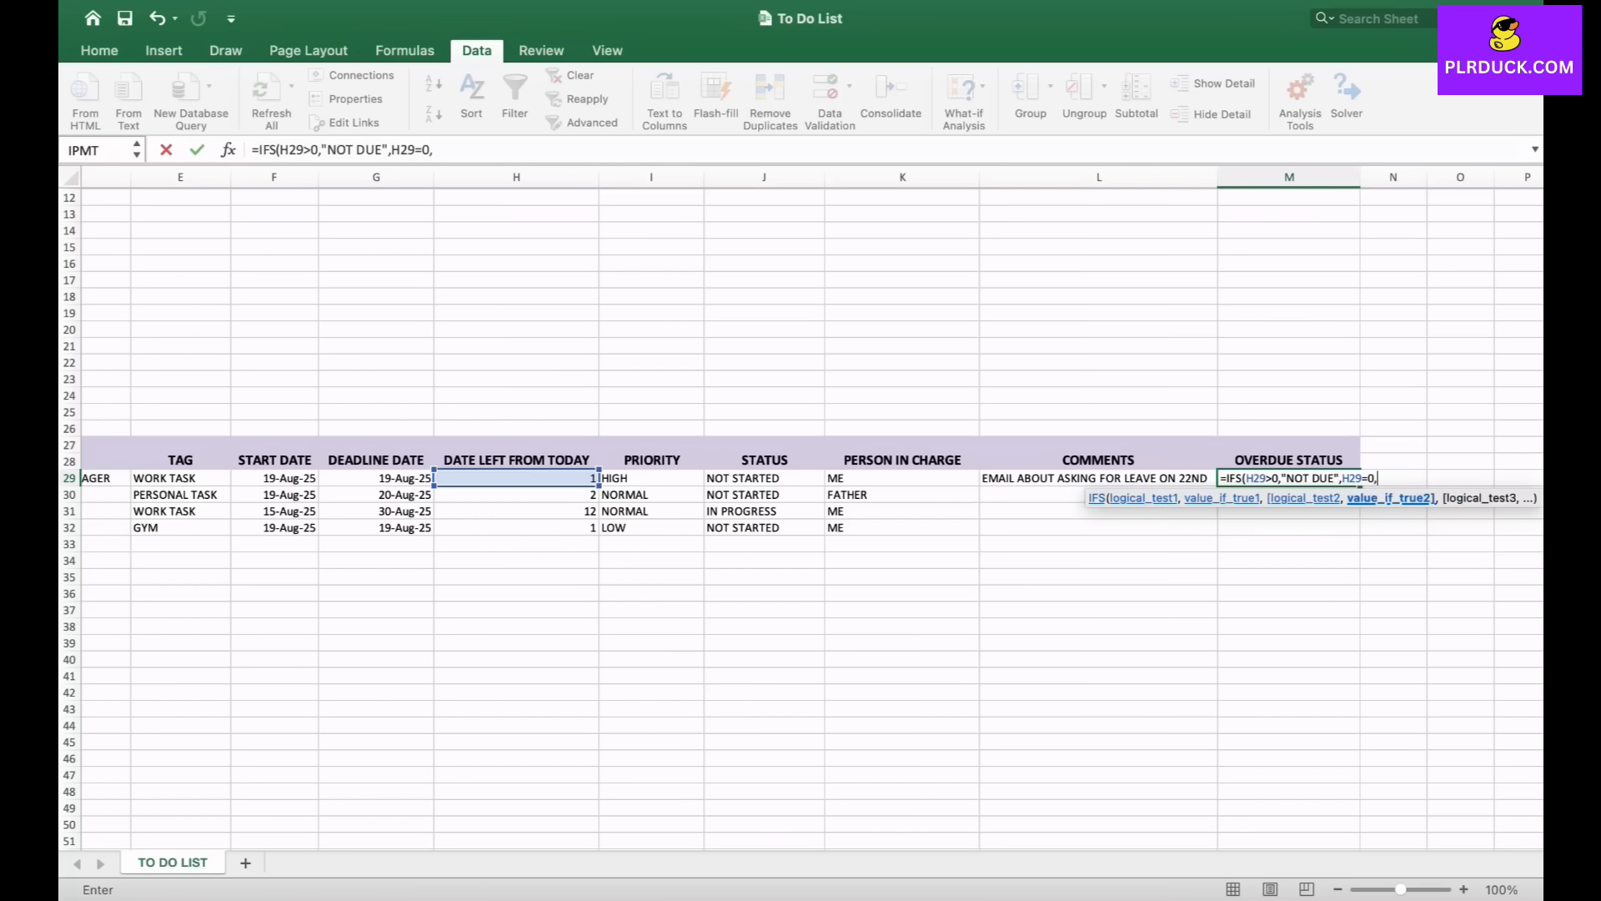
{"action": "type", "text": "\"DUE TODAY"}
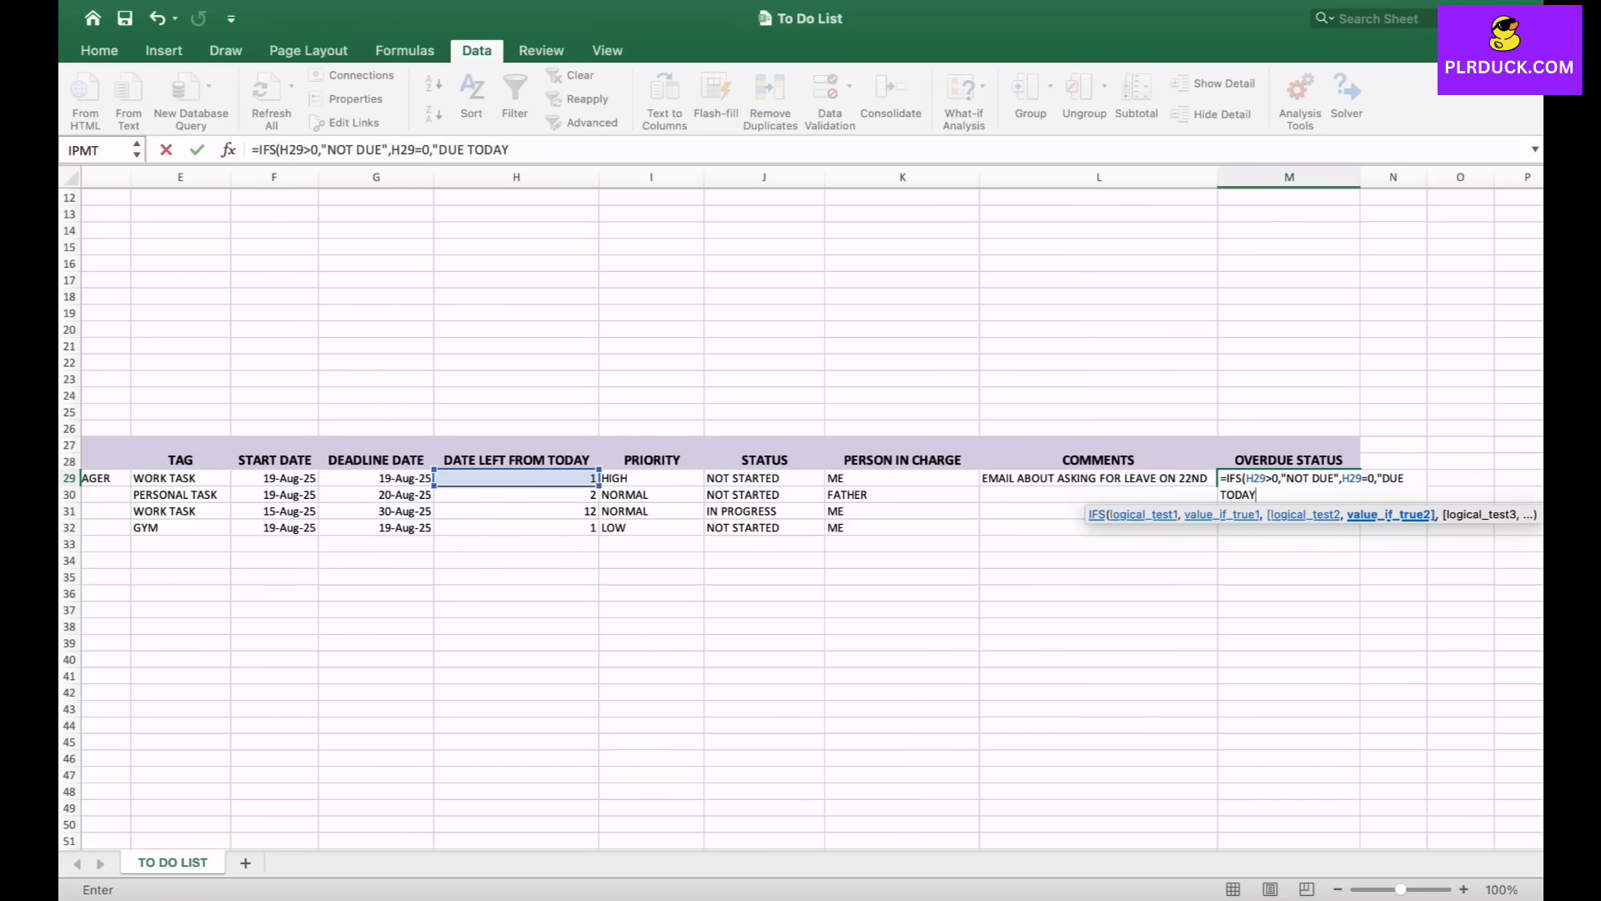
{"action": "type", "text": ","}
{"action": "key", "text": "BackSpace"}
{"action": "type", "text": "\",H29"}
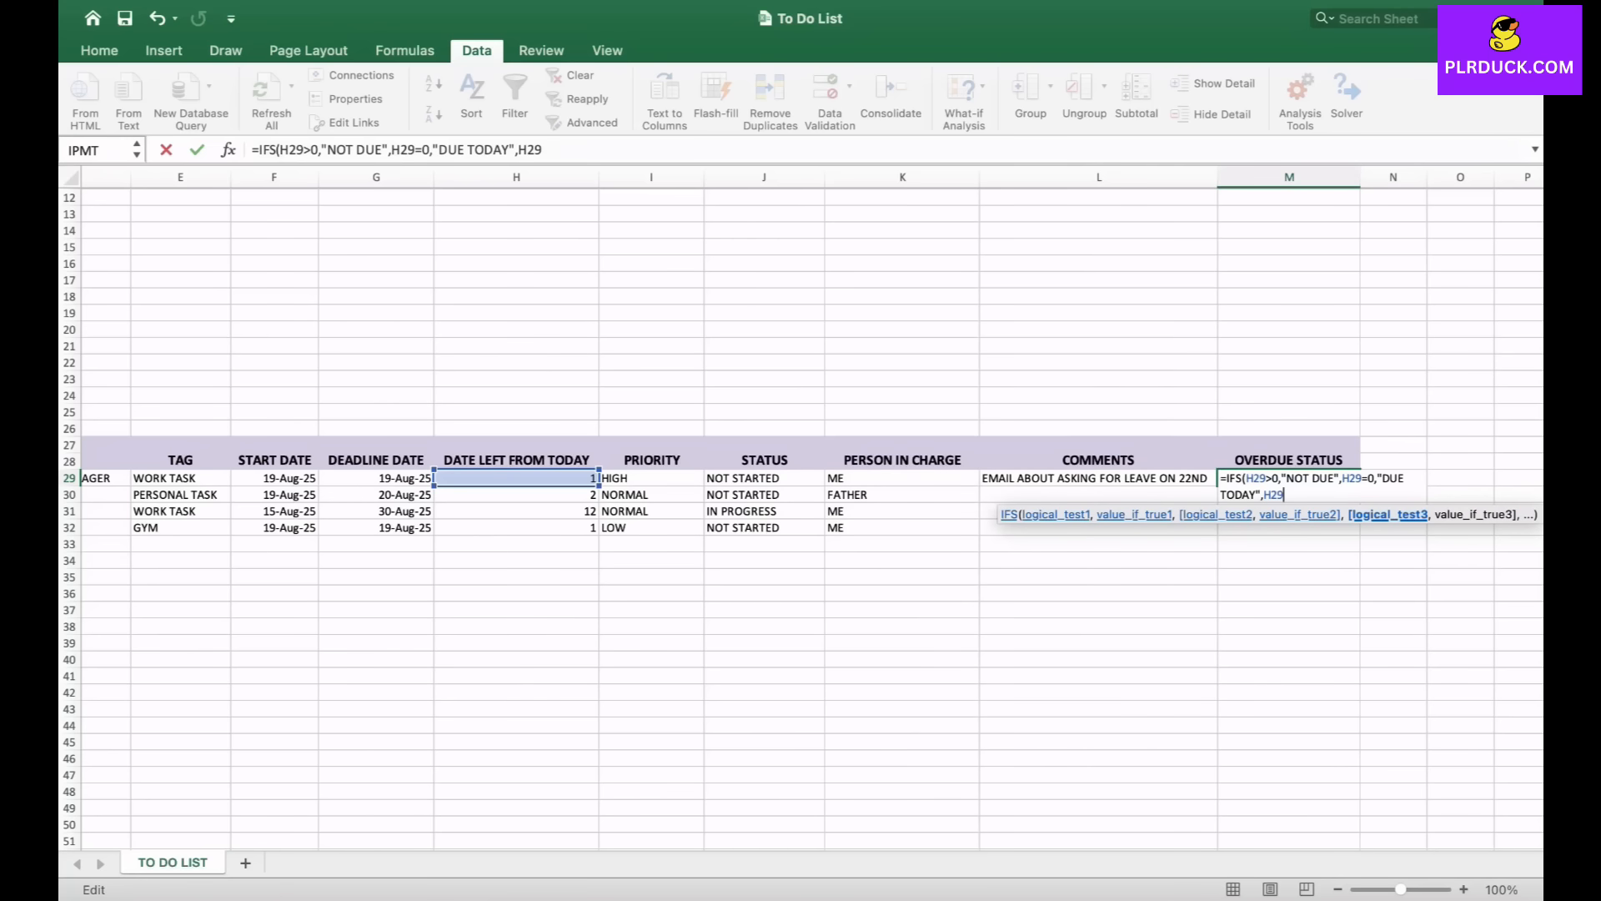
{"action": "type", "text": "<0"}
{"action": "type", "text": ",\""}
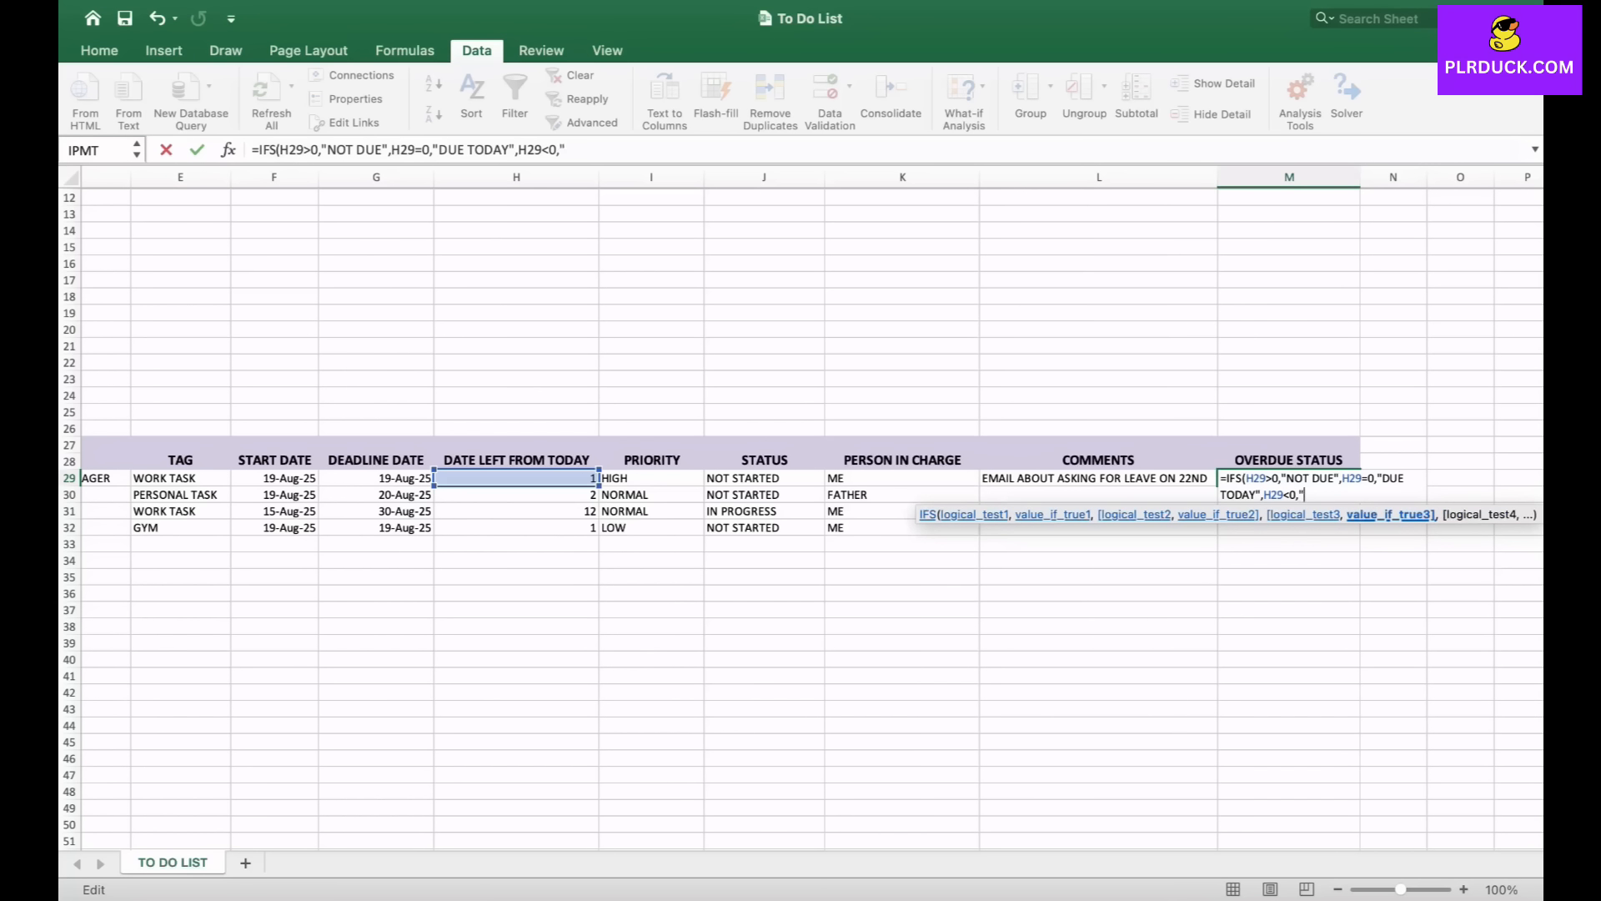
{"action": "type", "text": "OVERDUE\")"}
{"action": "key", "text": "Return"}
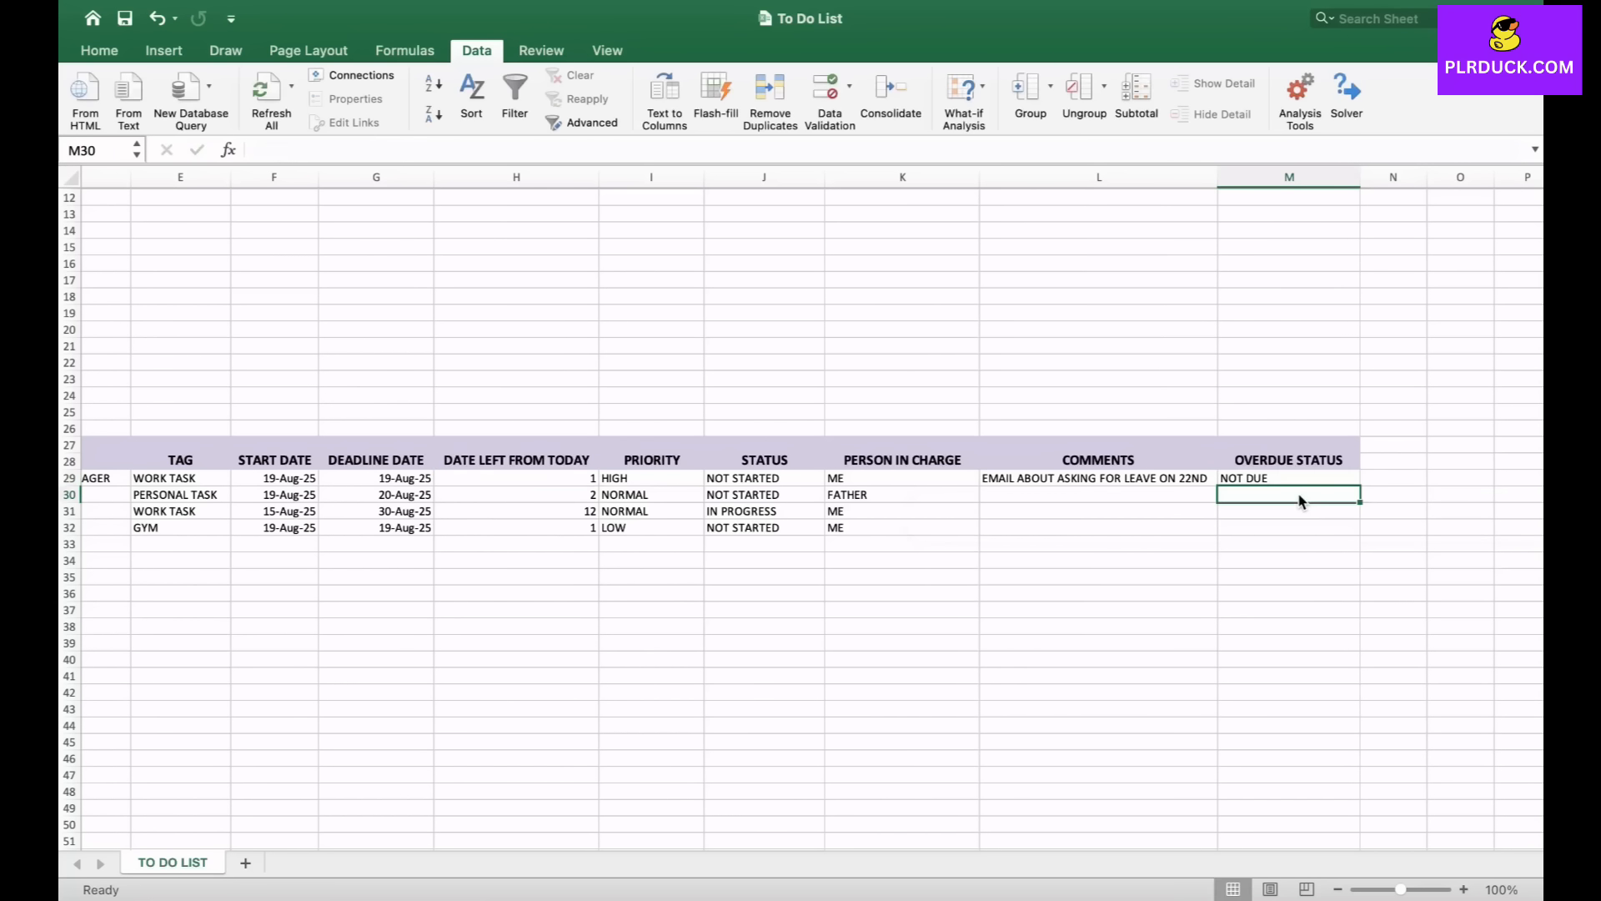
- Fill the overdue-status formula from M29 down through M32
{"action": "left_click", "coordinate": [1292, 478]}
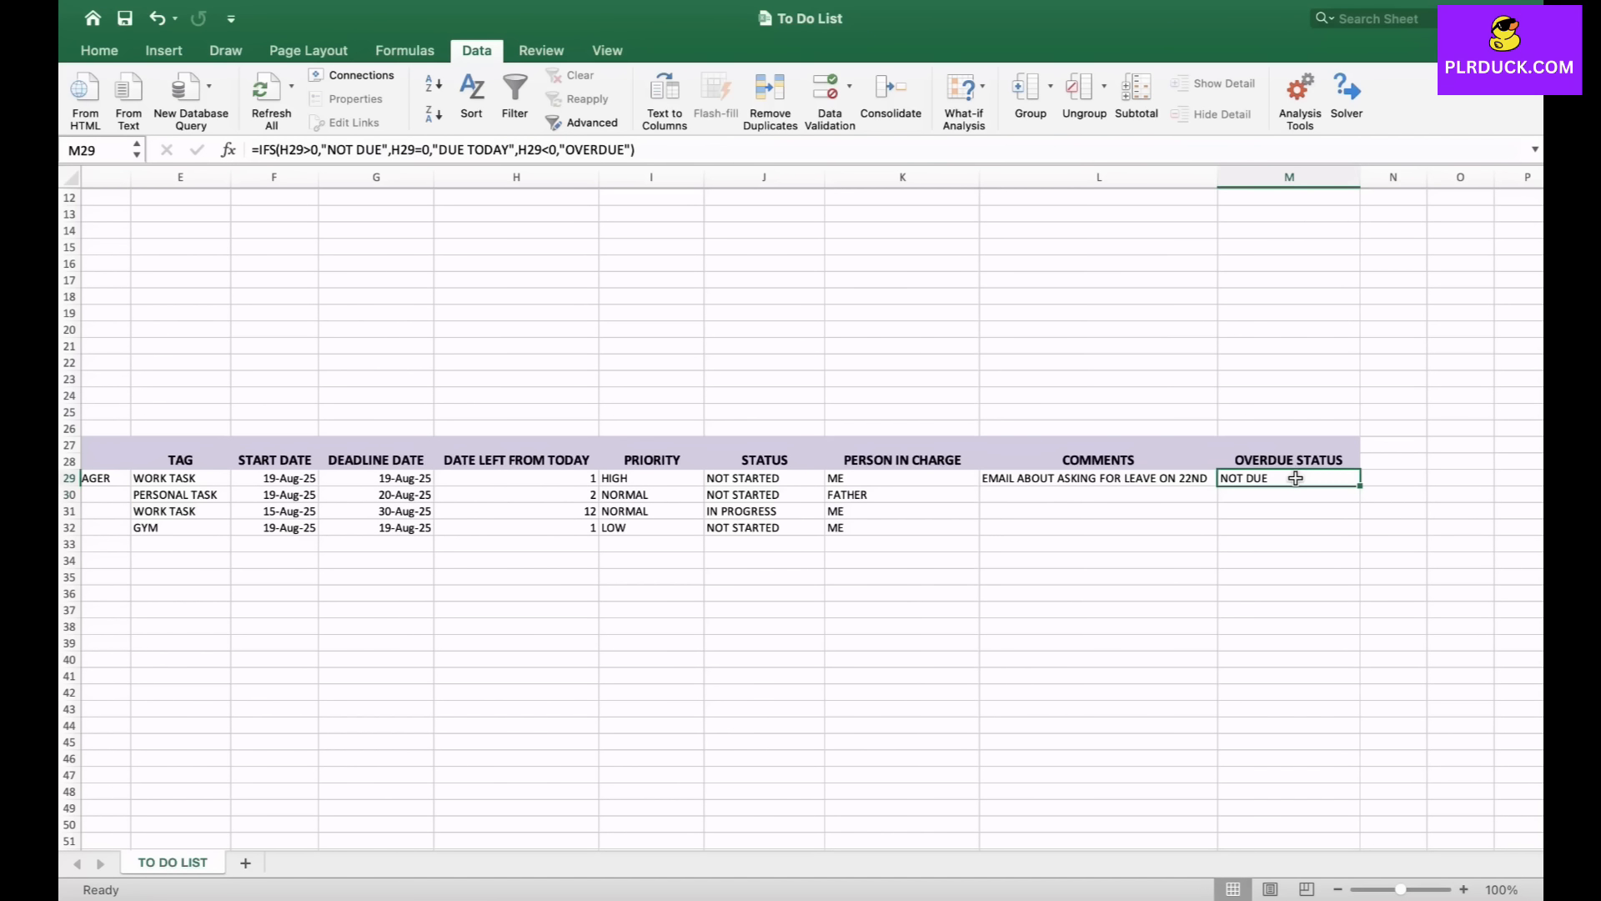
{"action": "left_click_drag", "start_coordinate": [1361, 485], "coordinate": [1361, 533]}
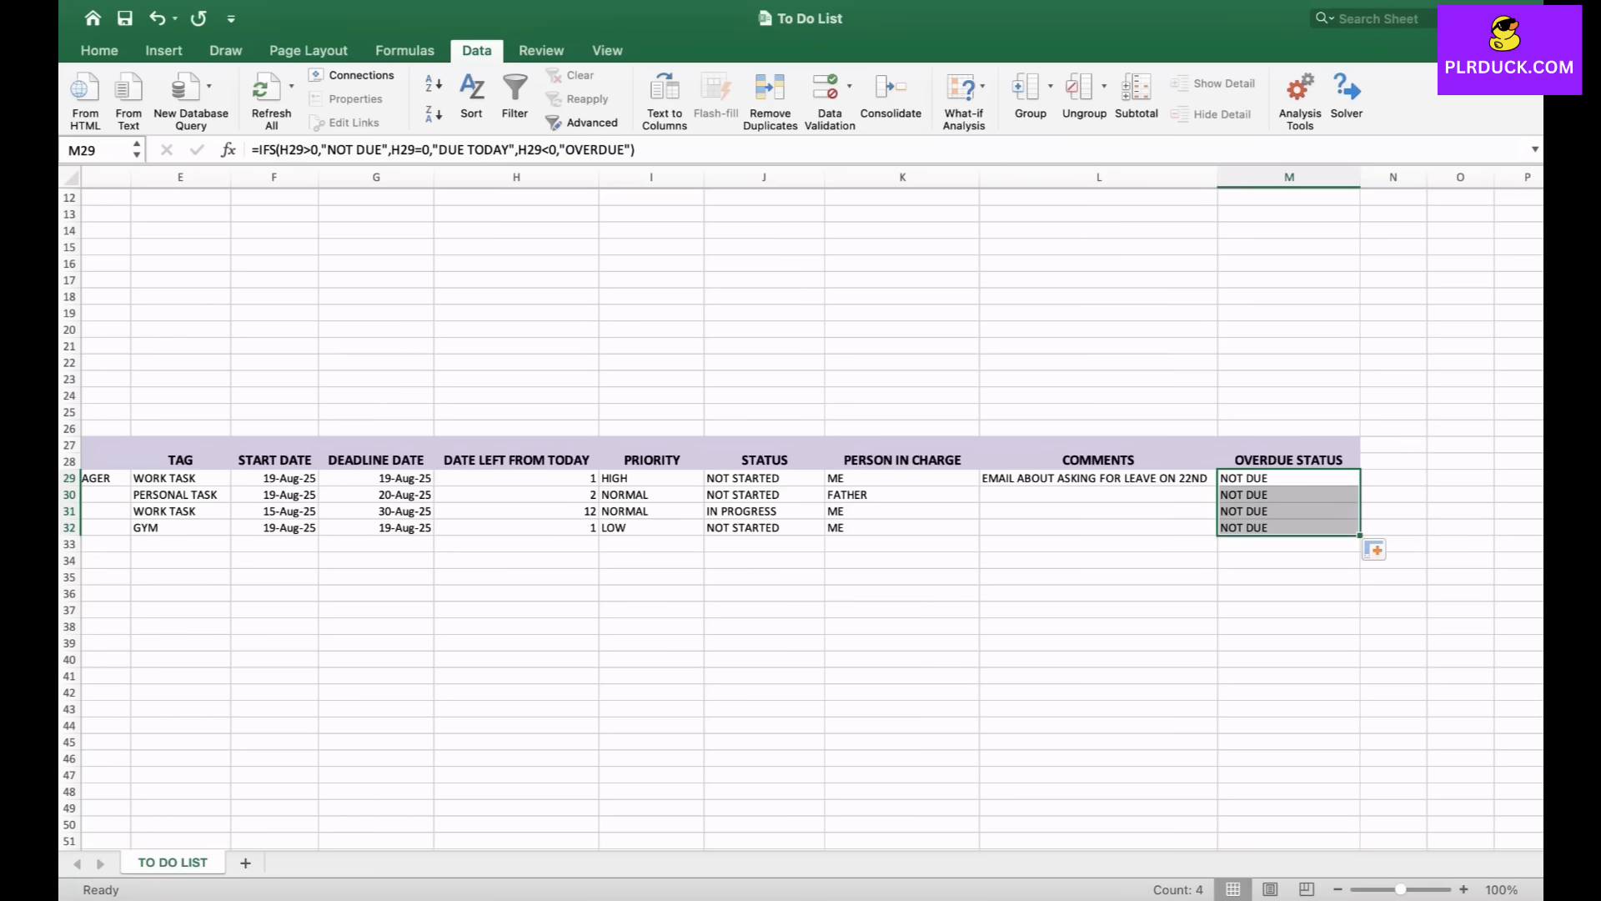
{"action": "left_click", "coordinate": [903, 627]}
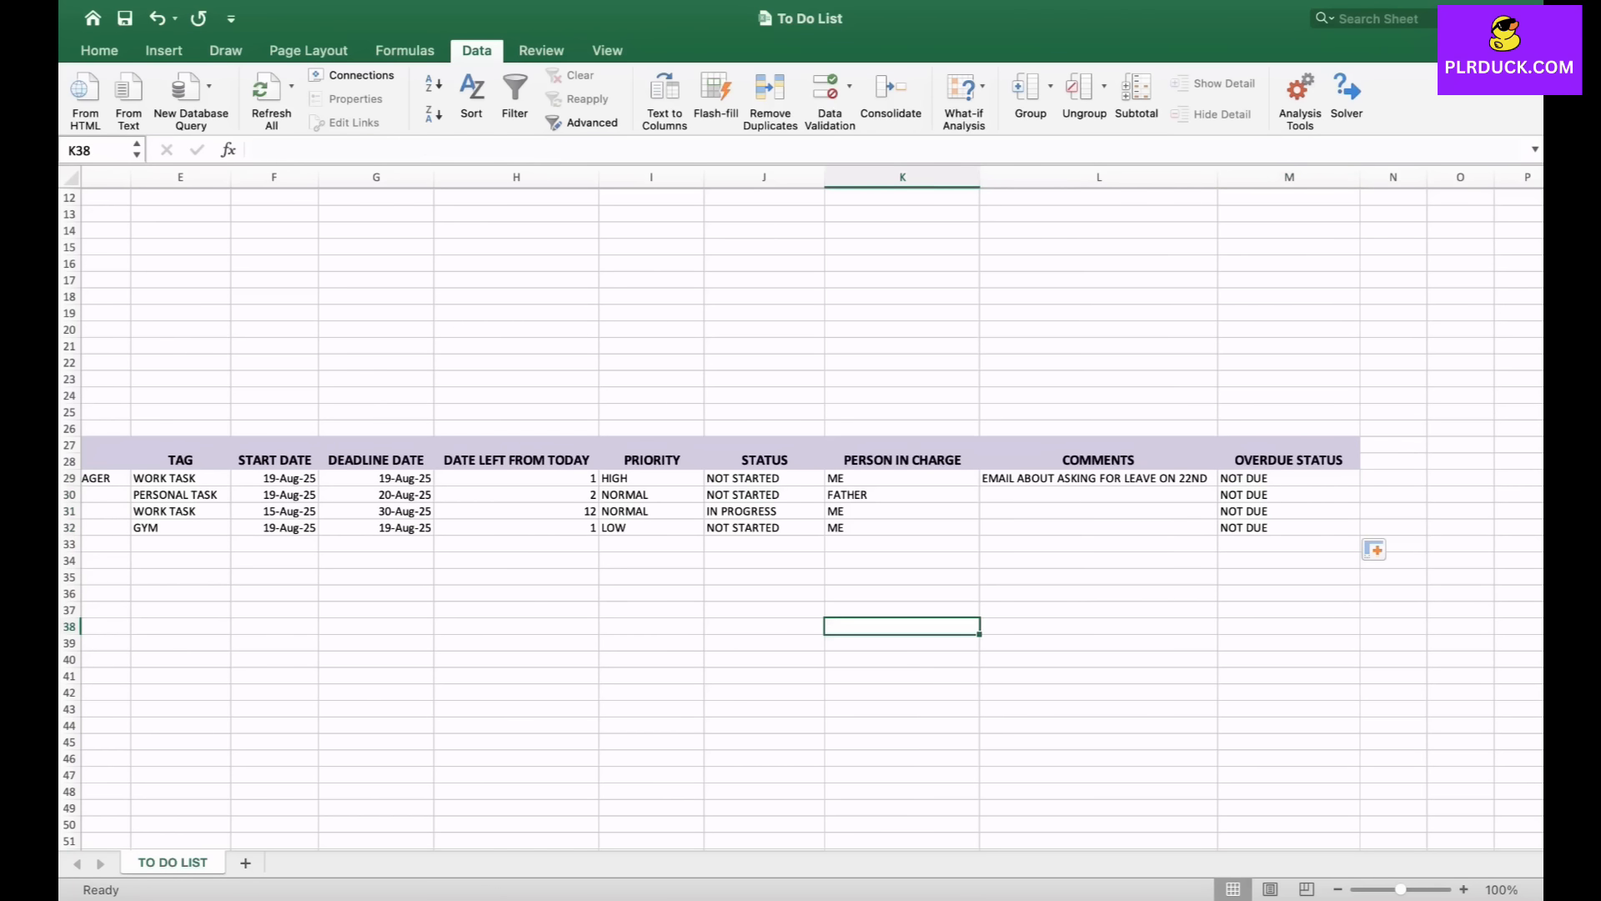
- Change the first task's start date and deadline date both to 18 AUG 2025
{"action": "scroll", "coordinate": [801, 517], "scroll_direction": "left", "scroll_amount": 5}
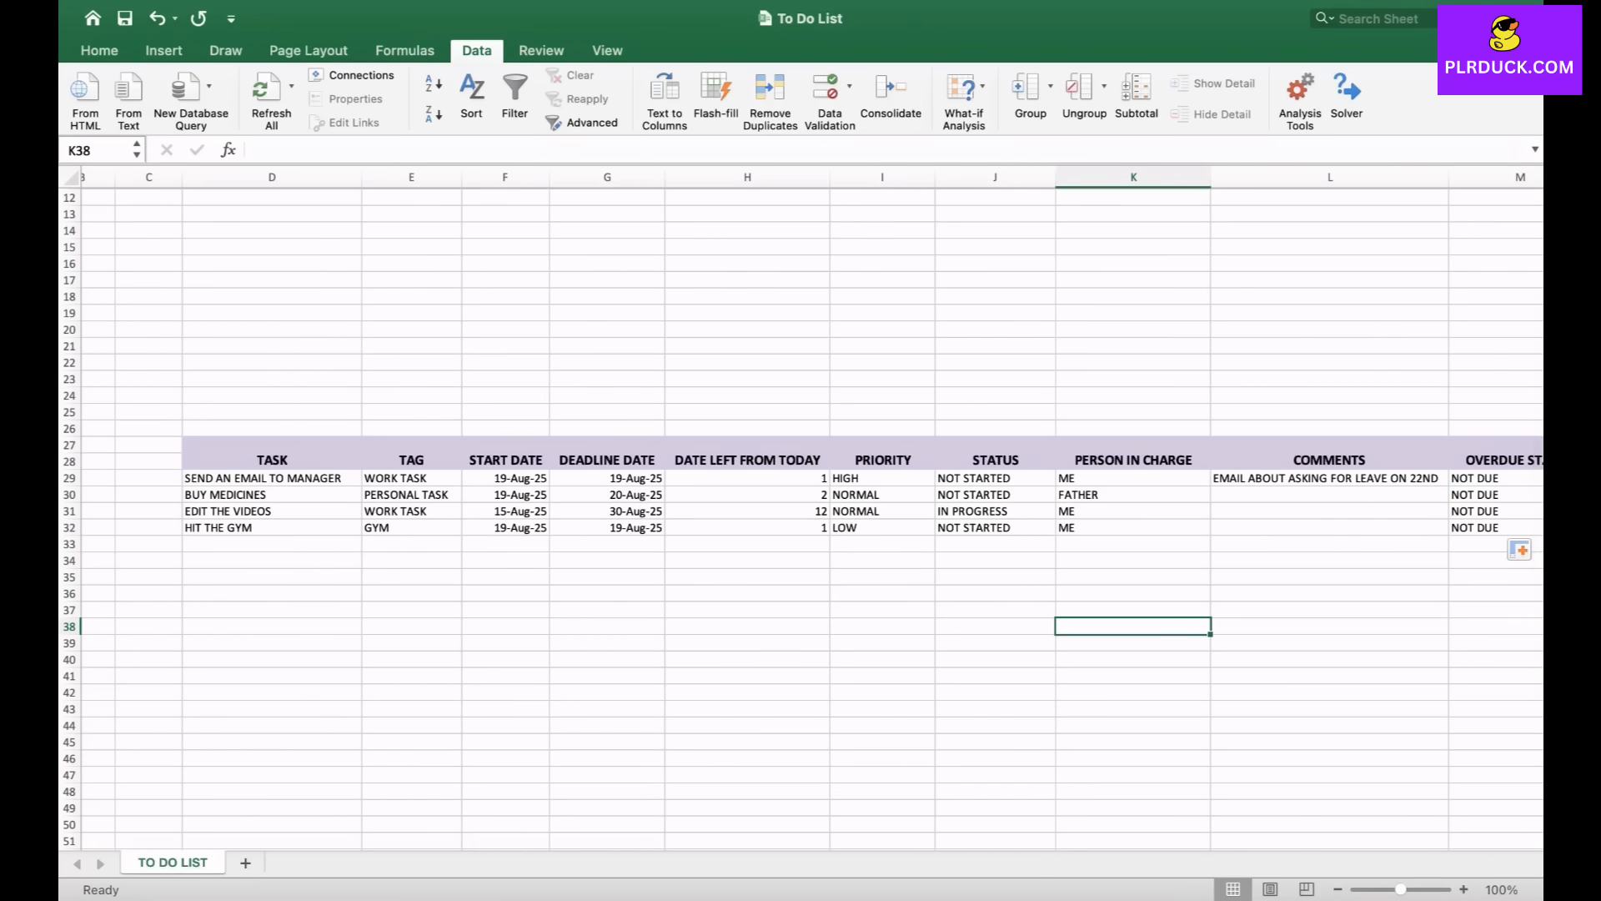
{"action": "scroll", "coordinate": [801, 518], "scroll_direction": "right", "scroll_amount": 3}
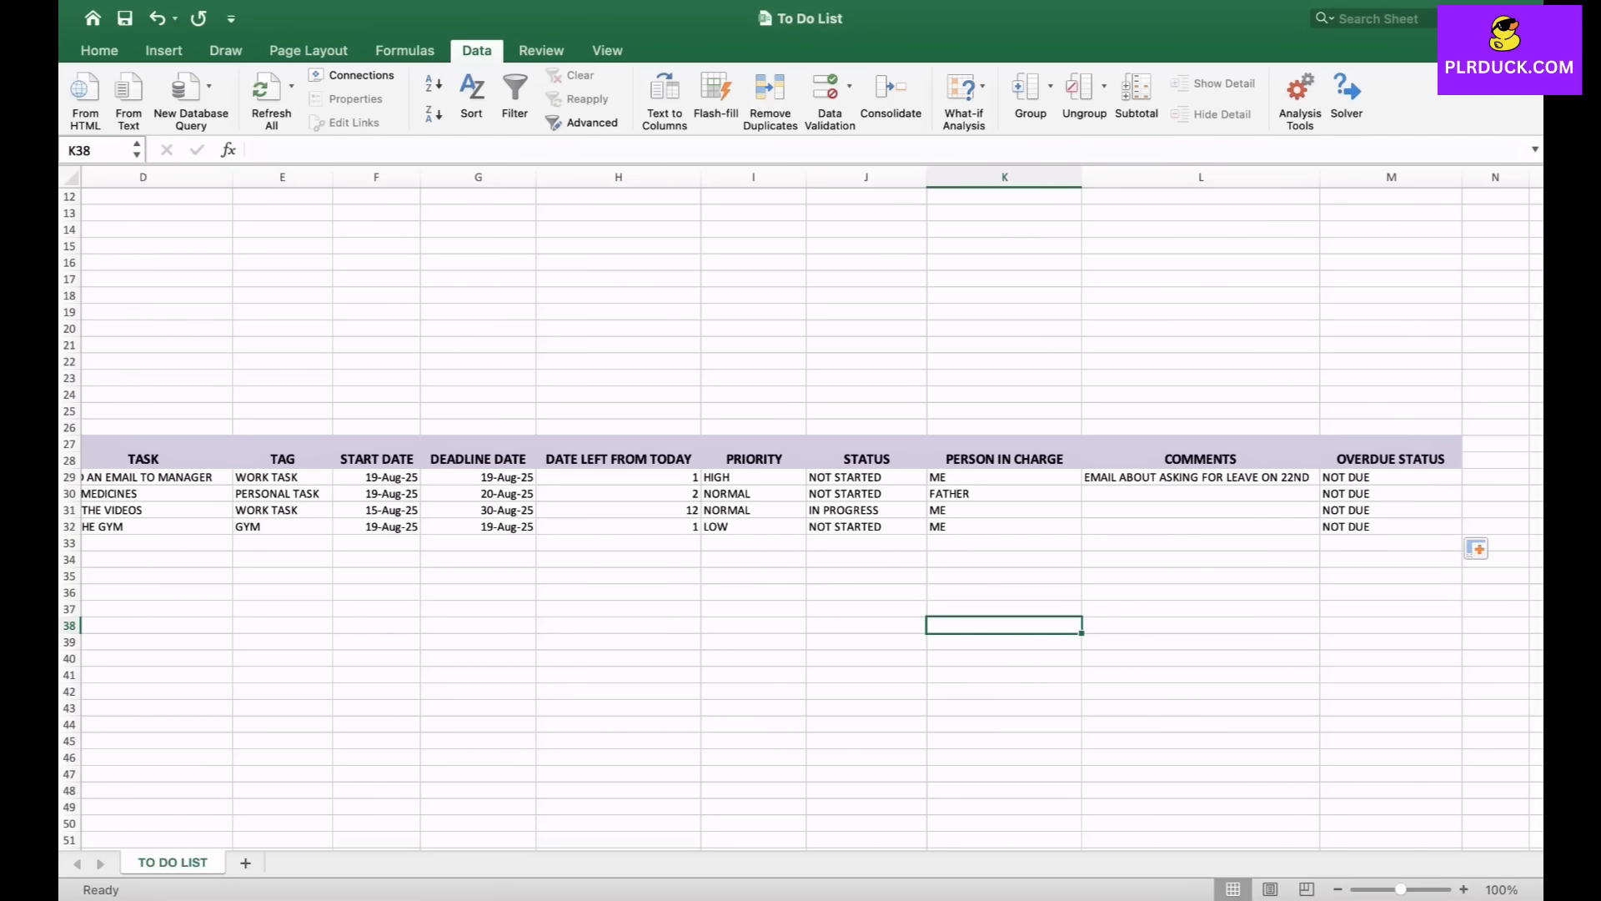
{"action": "left_click", "coordinate": [376, 477]}
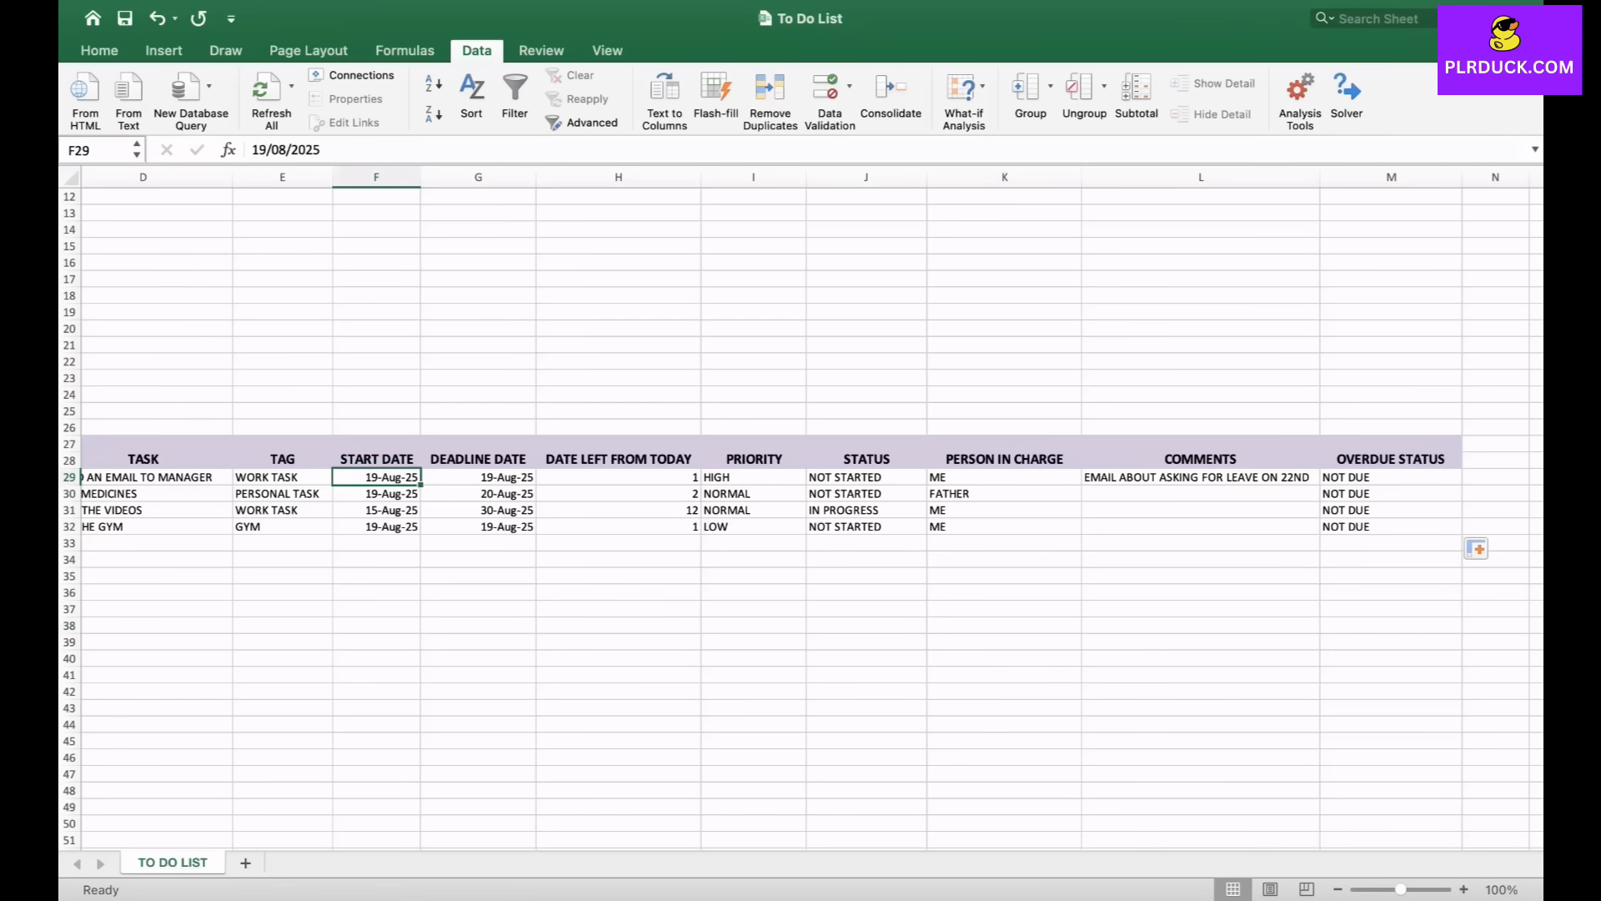
{"action": "type", "text": "18 AU"}
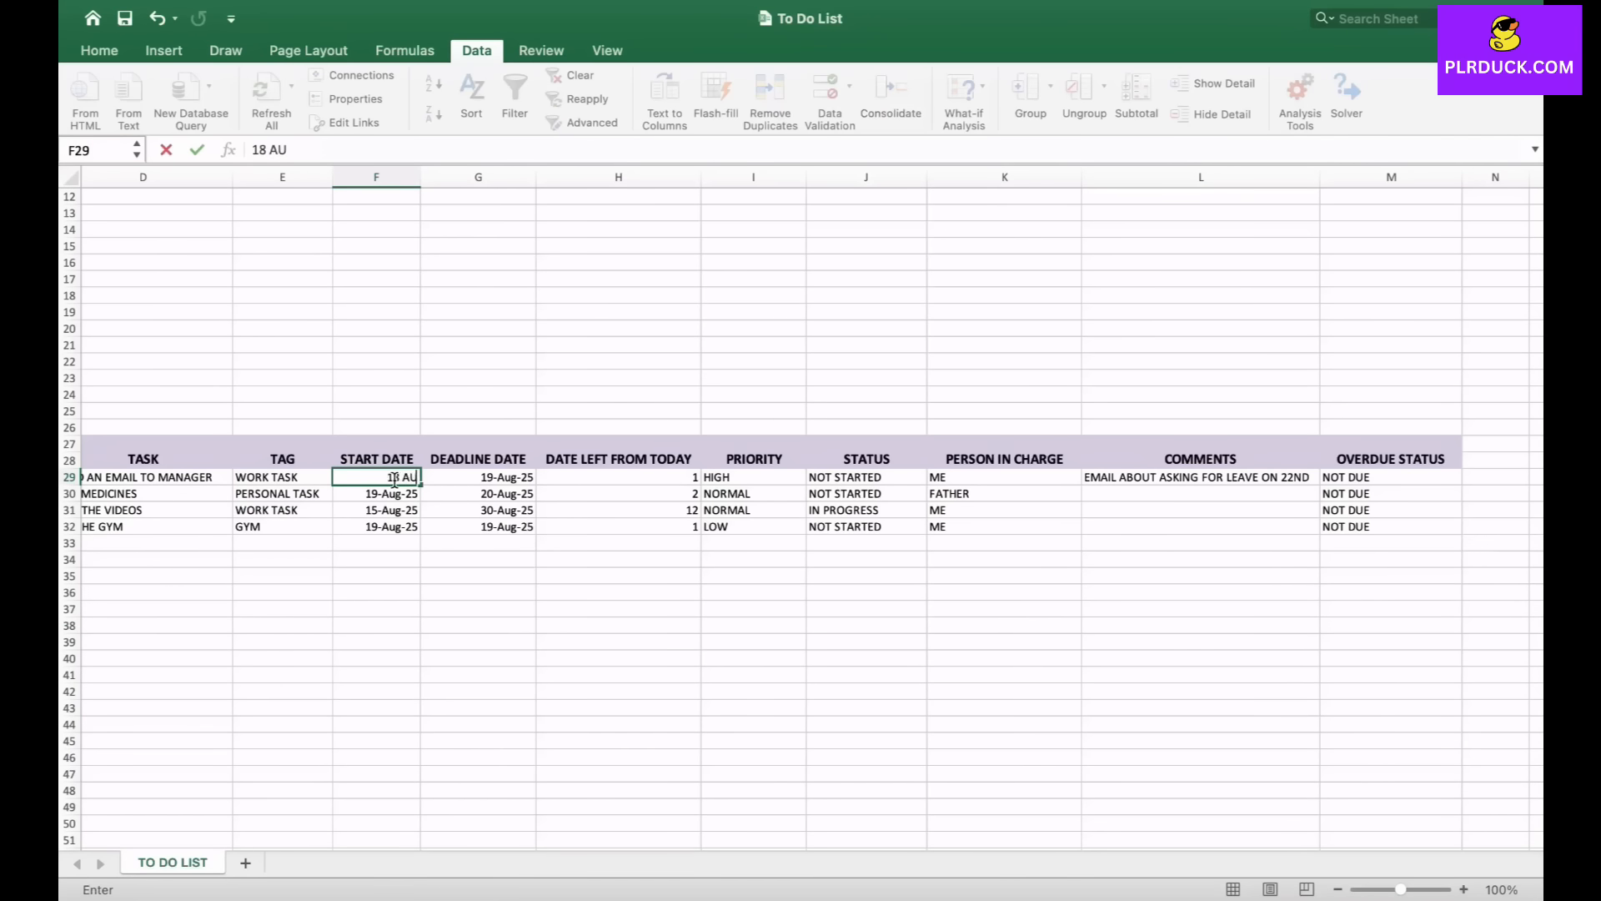
{"action": "type", "text": "G 2025"}
{"action": "key", "text": "Tab"}
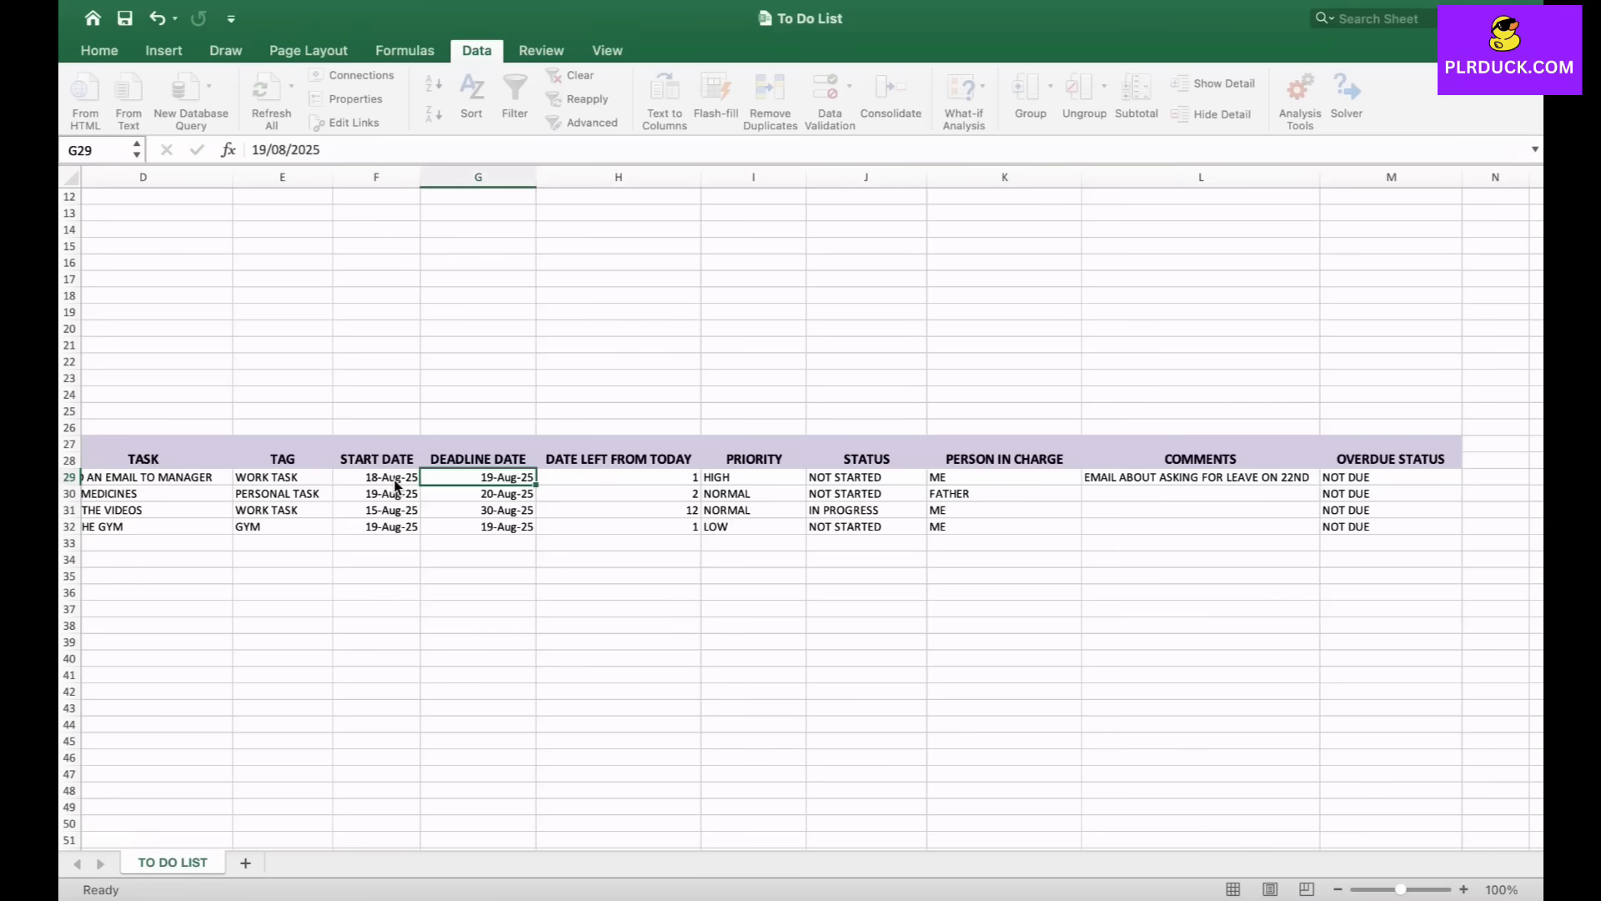
{"action": "type", "text": "18T"}
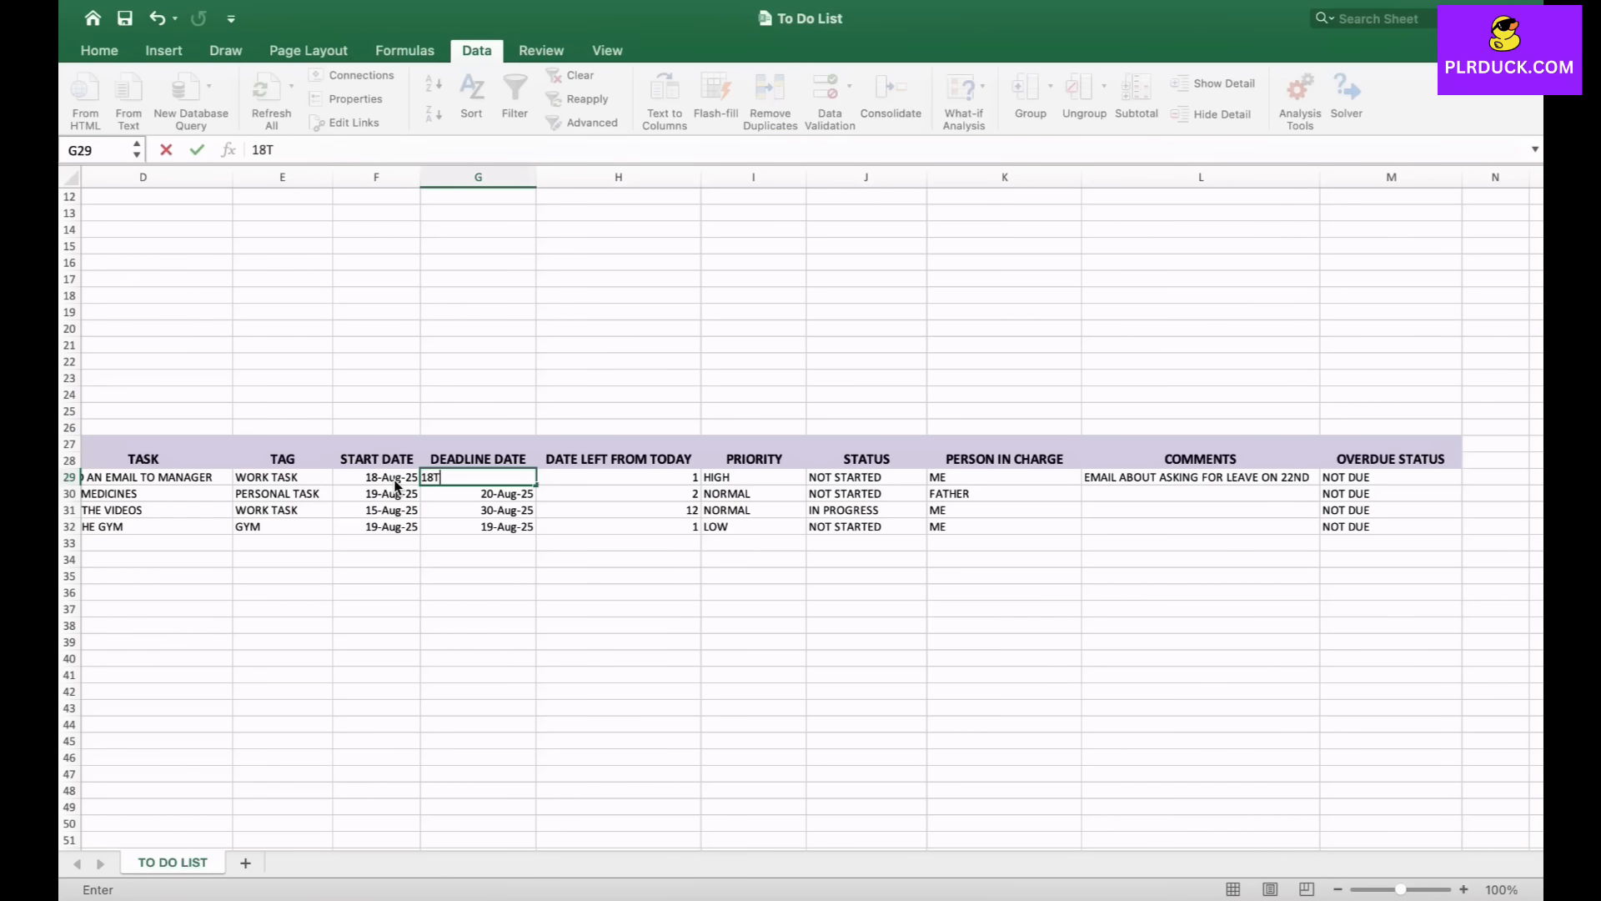
{"action": "key", "text": "BackSpace"}
{"action": "type", "text": "AUG 2025"}
{"action": "left_click", "coordinate": [478, 577]}
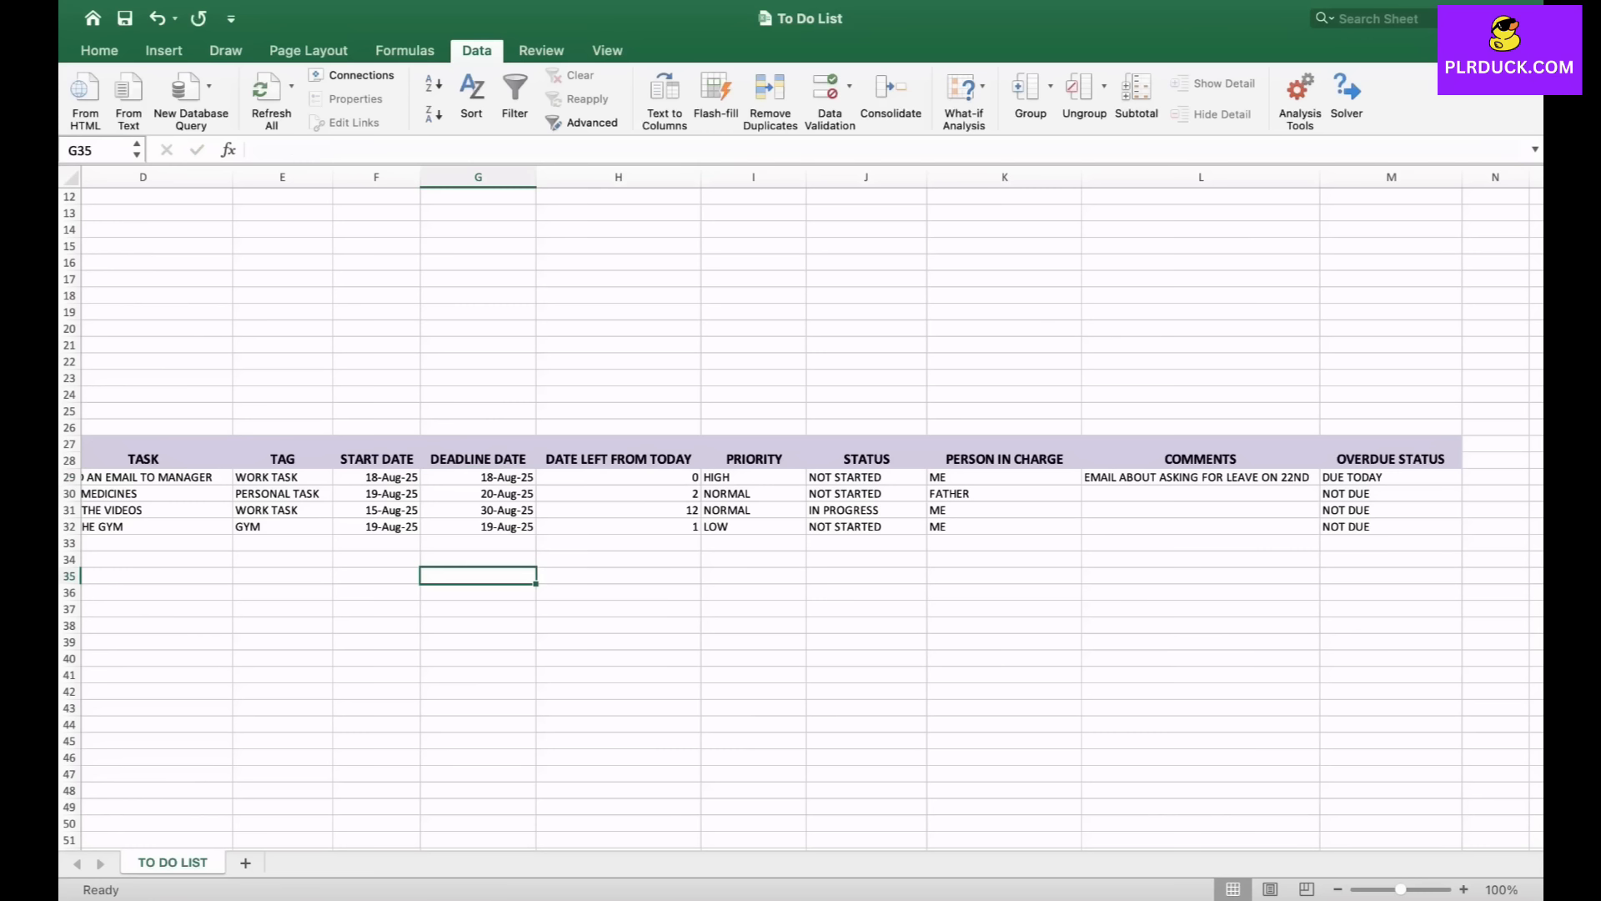
- Inspect the first task's days-left and overdue-status cells to check the formulas
{"action": "left_click", "coordinate": [1391, 477]}
{"action": "left_click", "coordinate": [618, 477]}
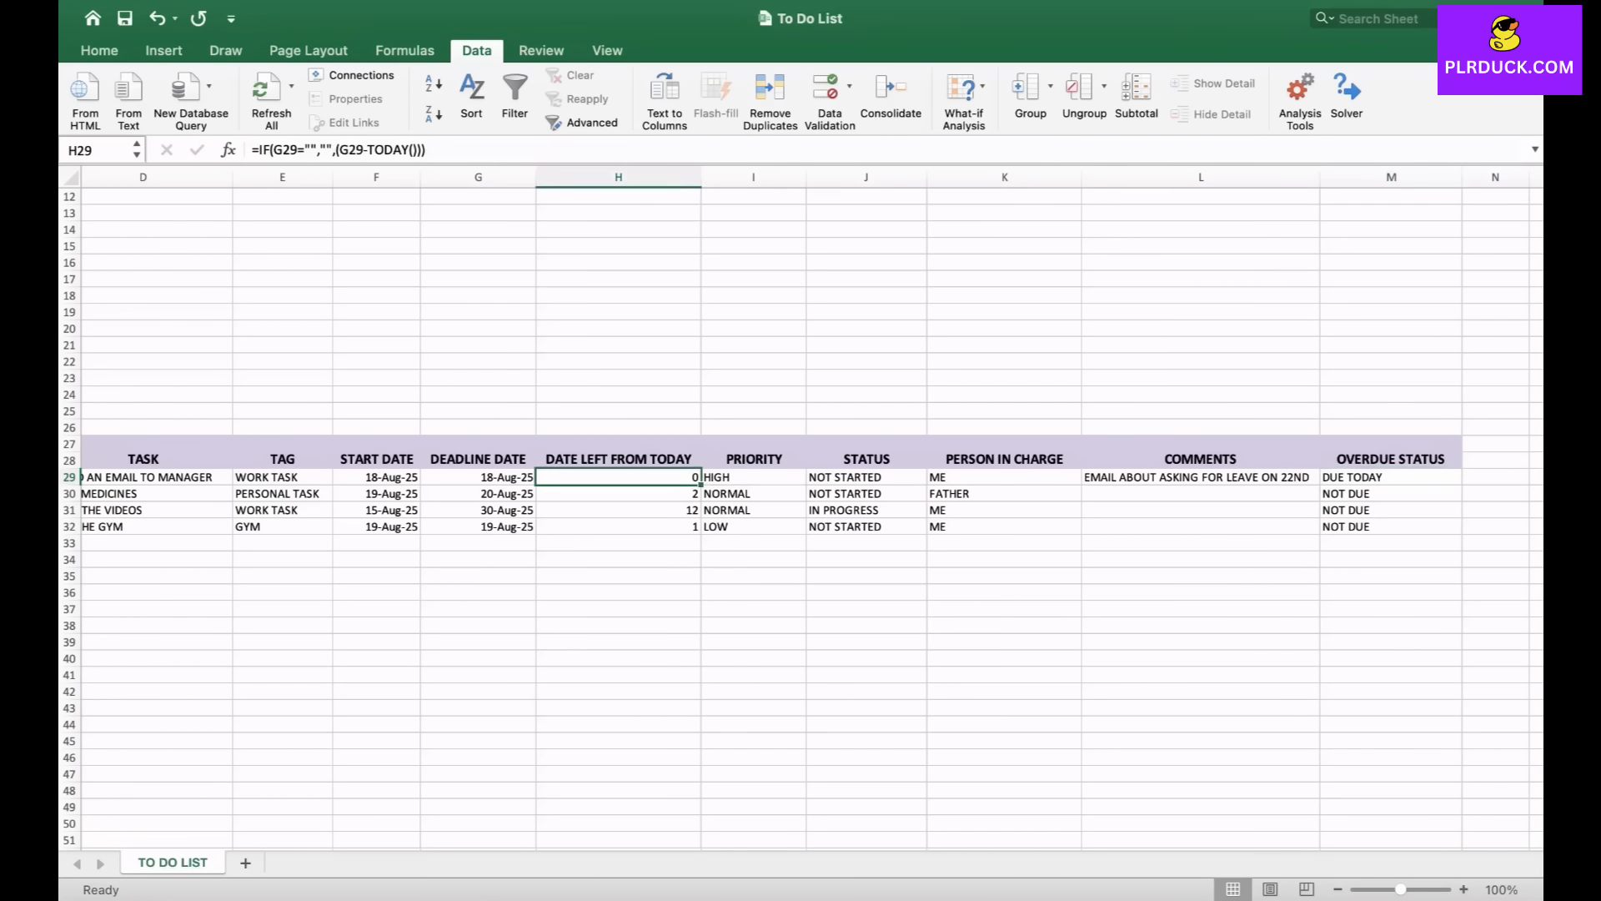
{"action": "left_click", "coordinate": [1392, 477]}
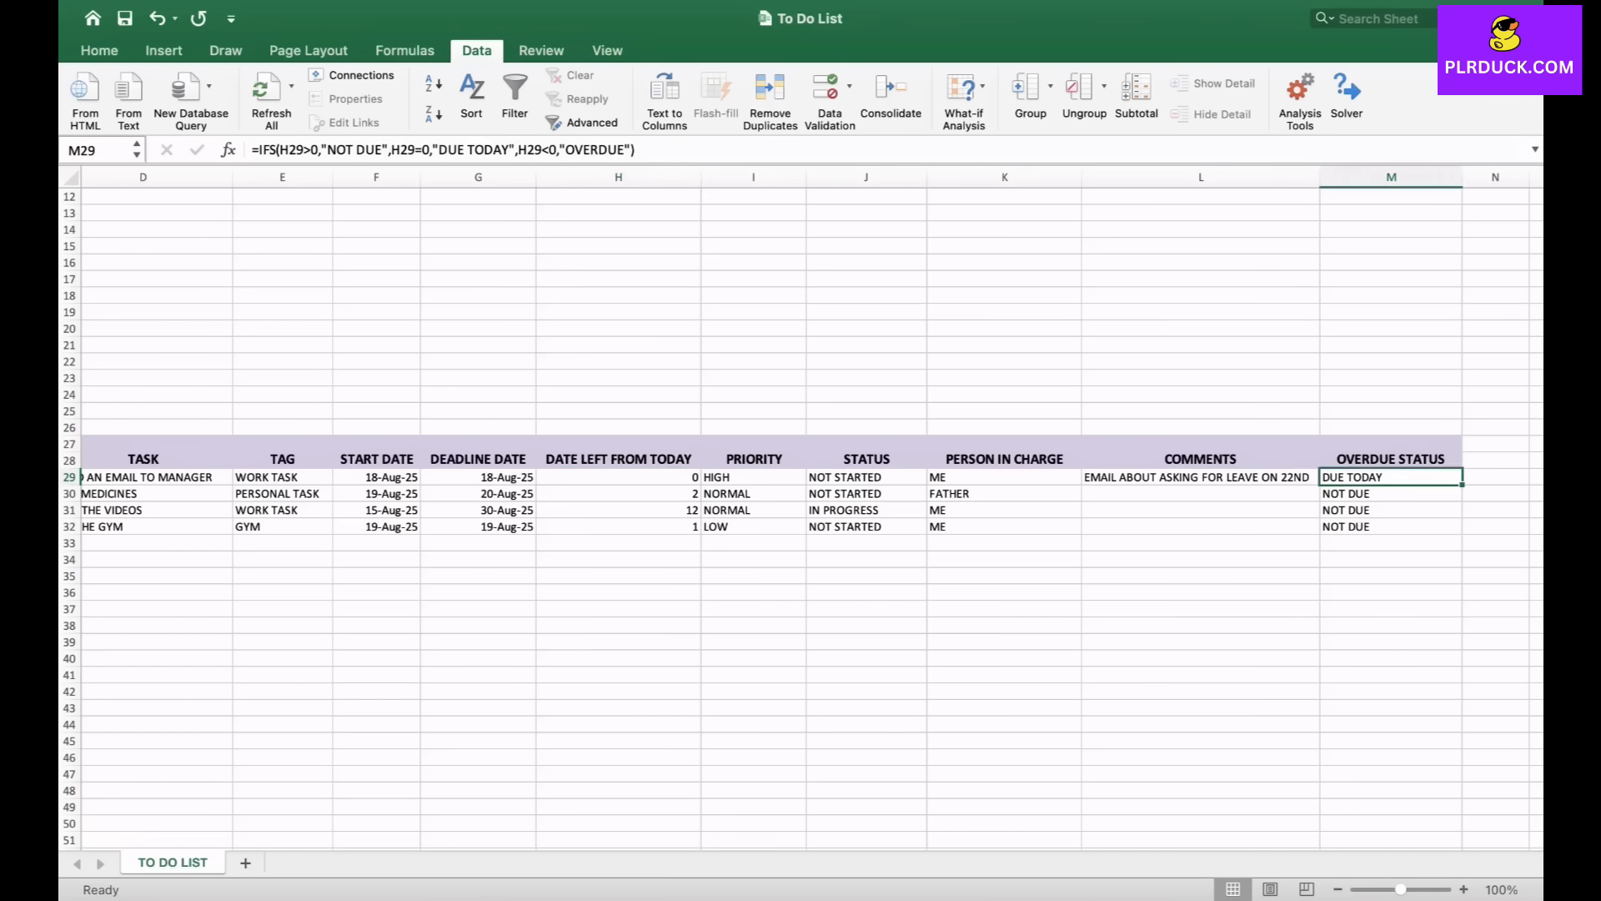
{"action": "scroll", "coordinate": [801, 517], "scroll_direction": "left", "scroll_amount": 2}
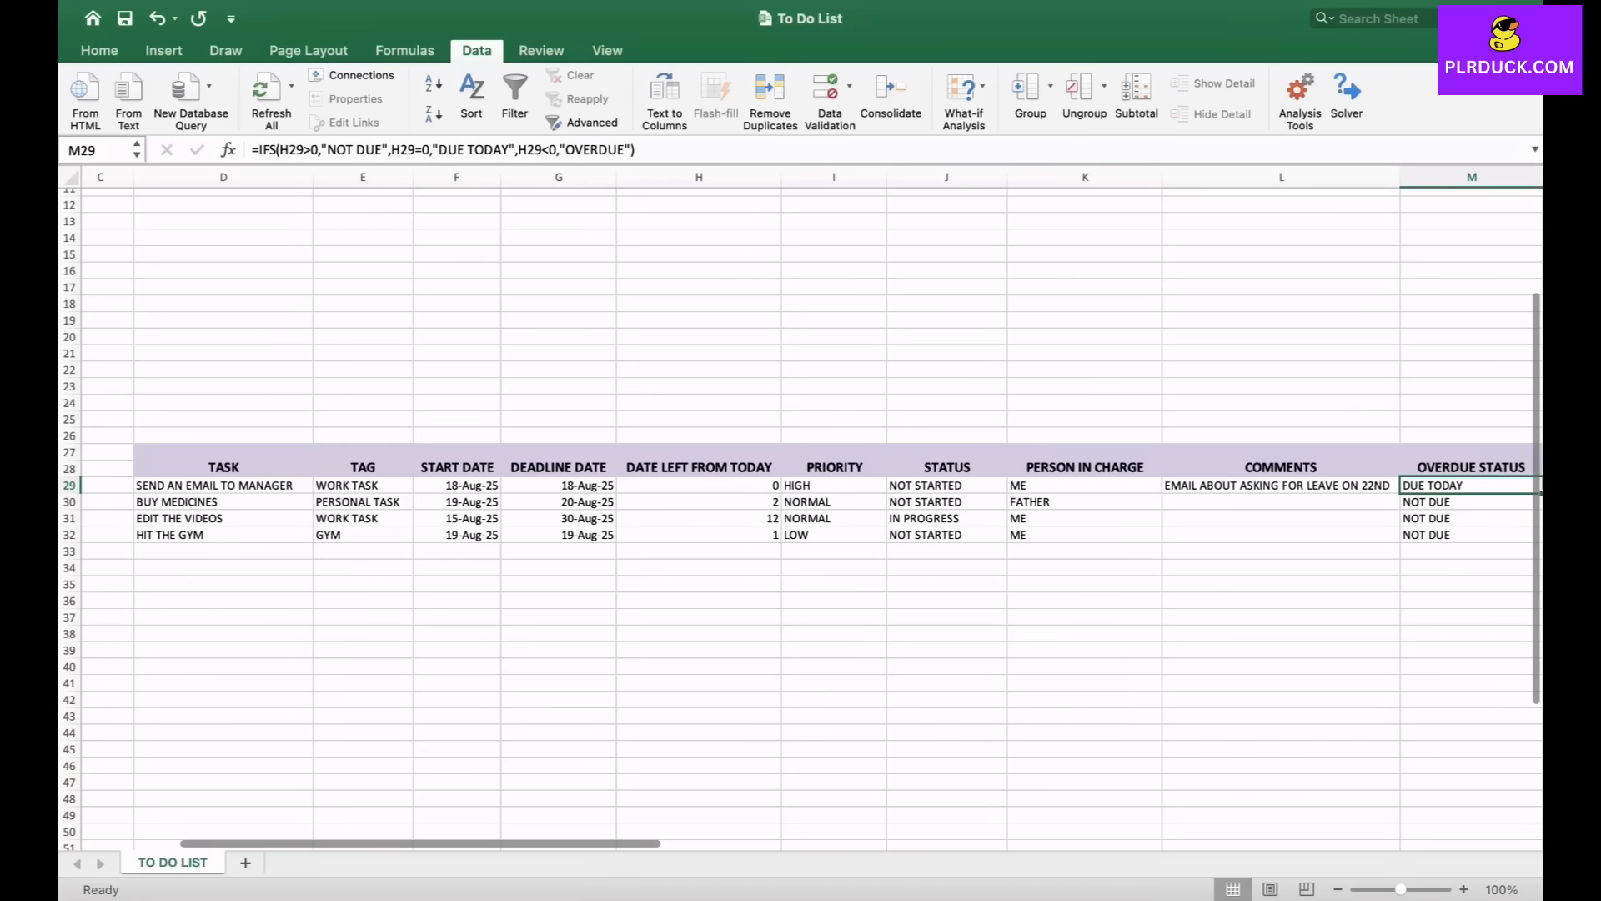
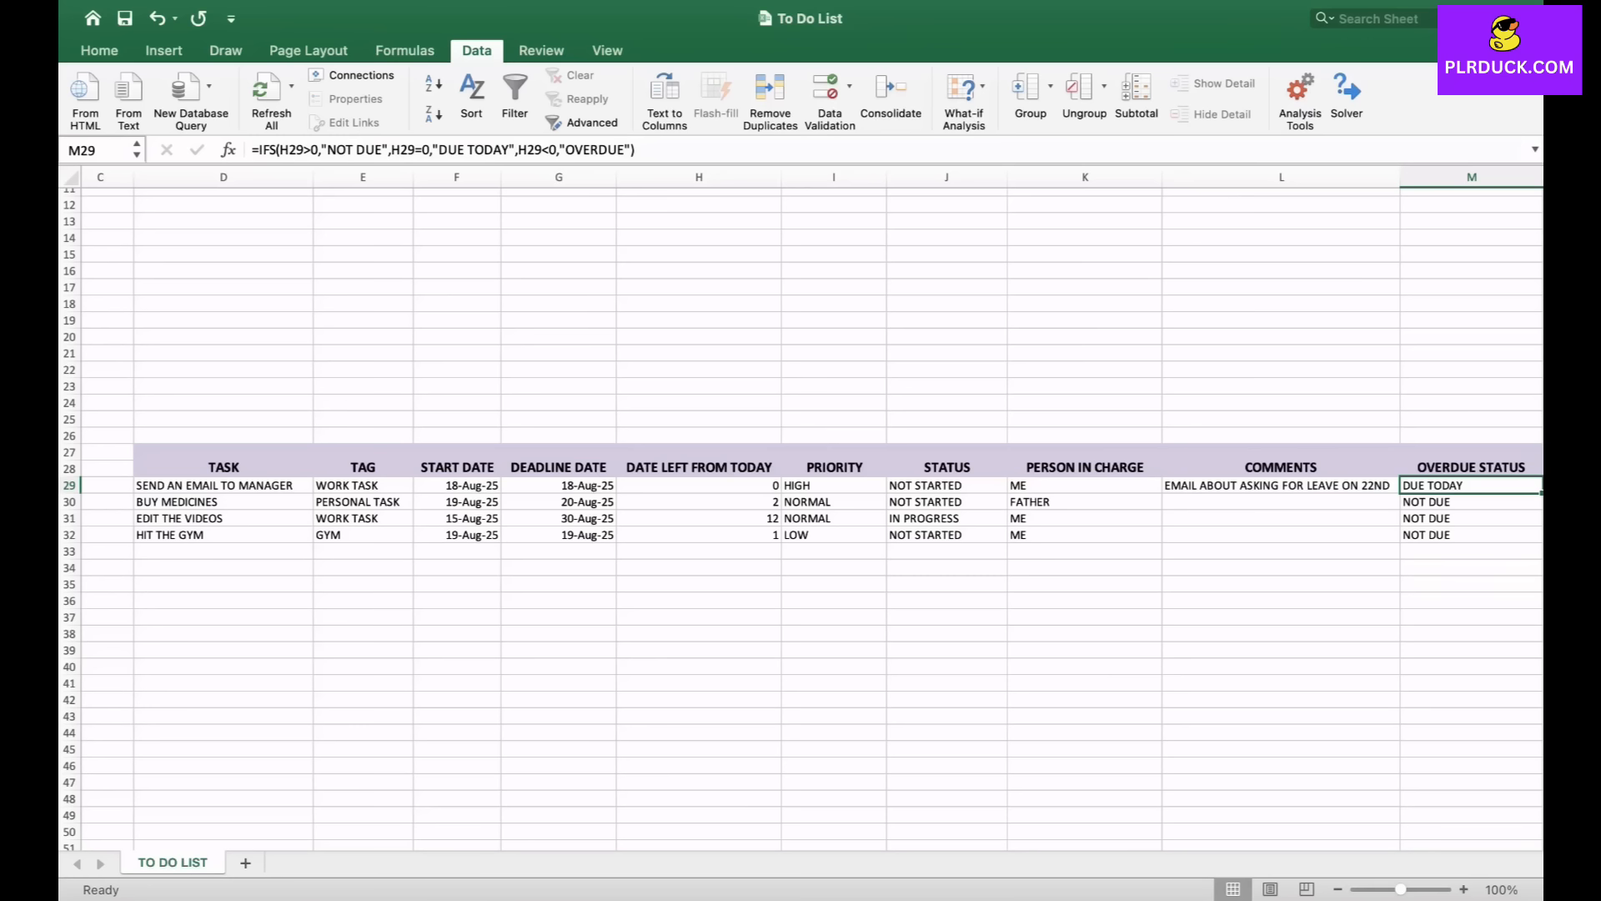
- Merge D6:D8 and D9:D10 into a summary block and label the top merged cell TODAY
{"action": "scroll", "coordinate": [803, 508], "scroll_direction": "right", "scroll_amount": 2}
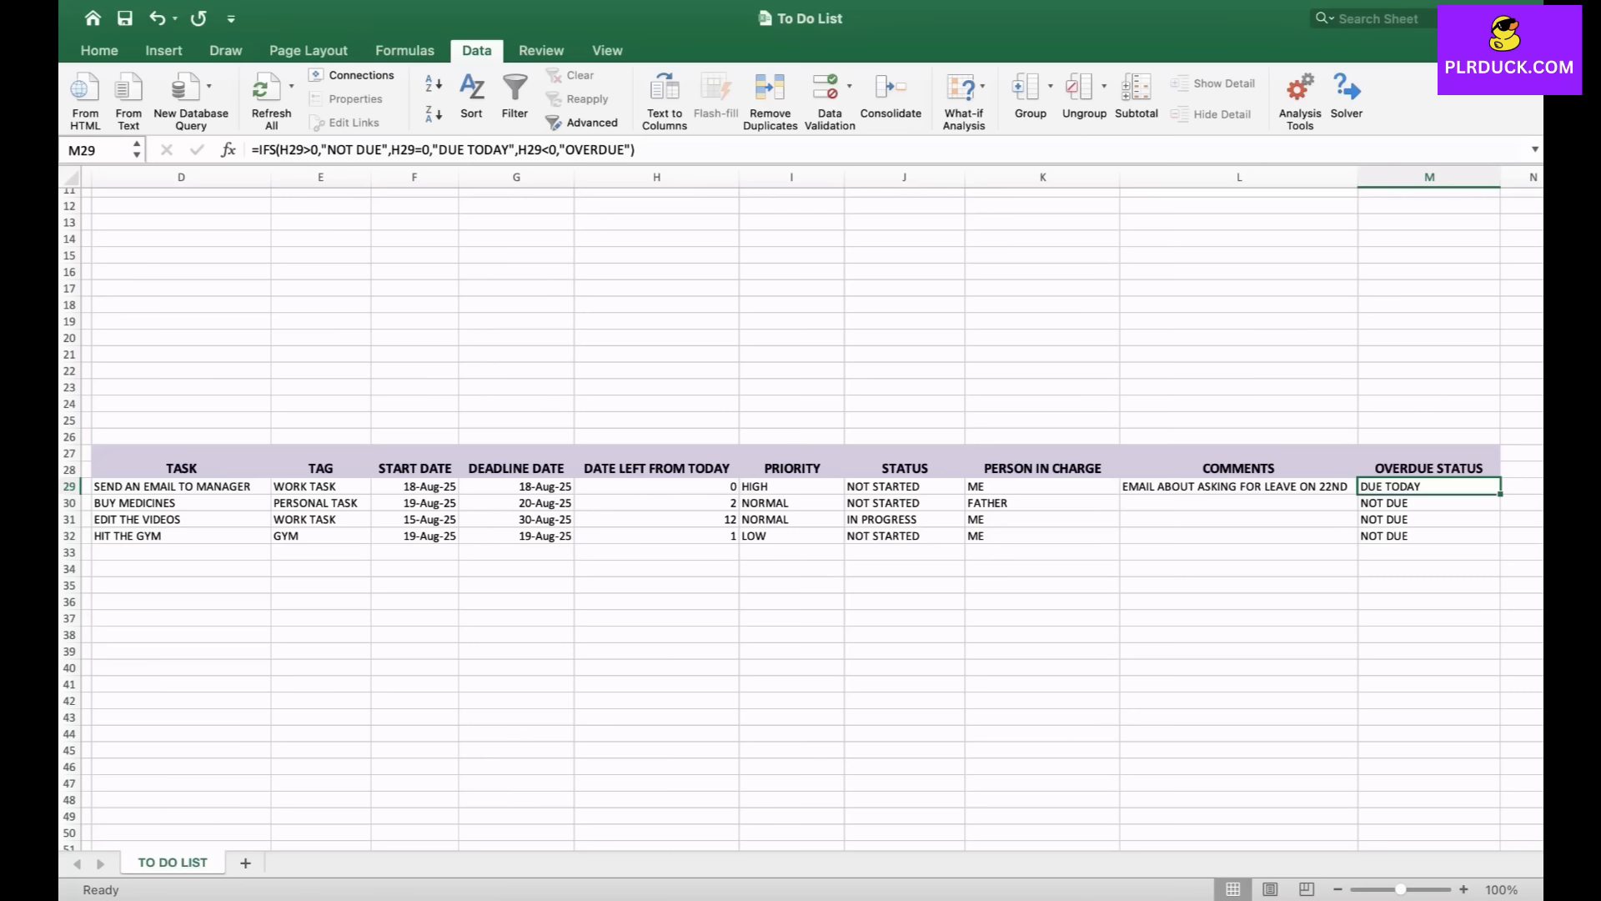
{"action": "scroll", "coordinate": [801, 508], "scroll_direction": "up", "scroll_amount": 5}
{"action": "scroll", "coordinate": [801, 509], "scroll_direction": "left", "scroll_amount": 2}
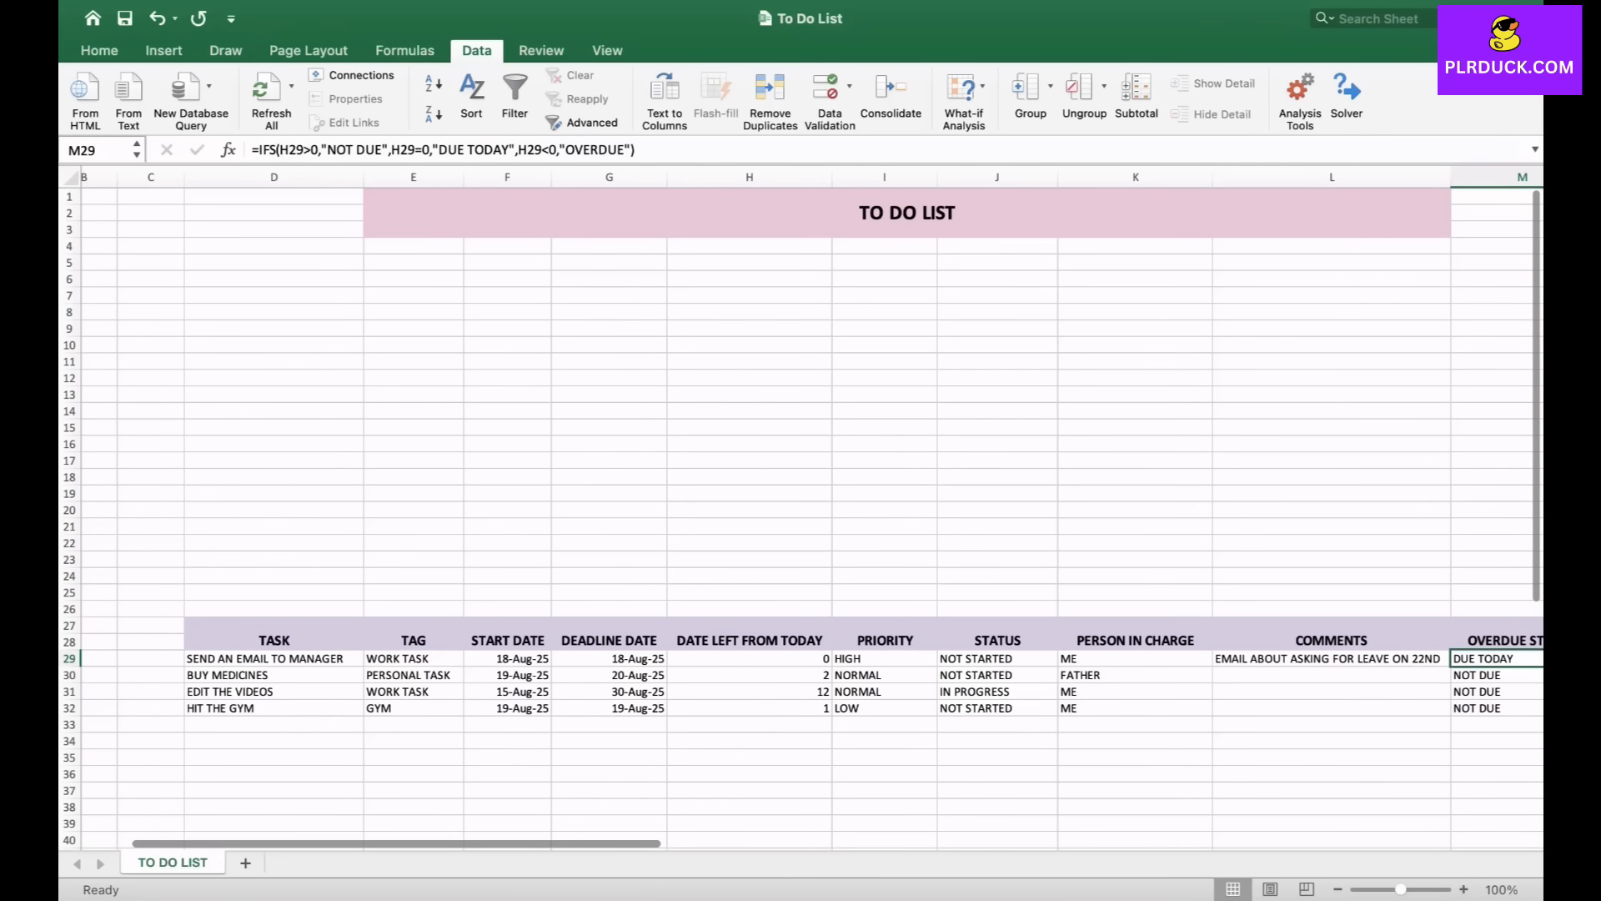
{"action": "left_click_drag", "start_coordinate": [273, 279], "coordinate": [274, 312]}
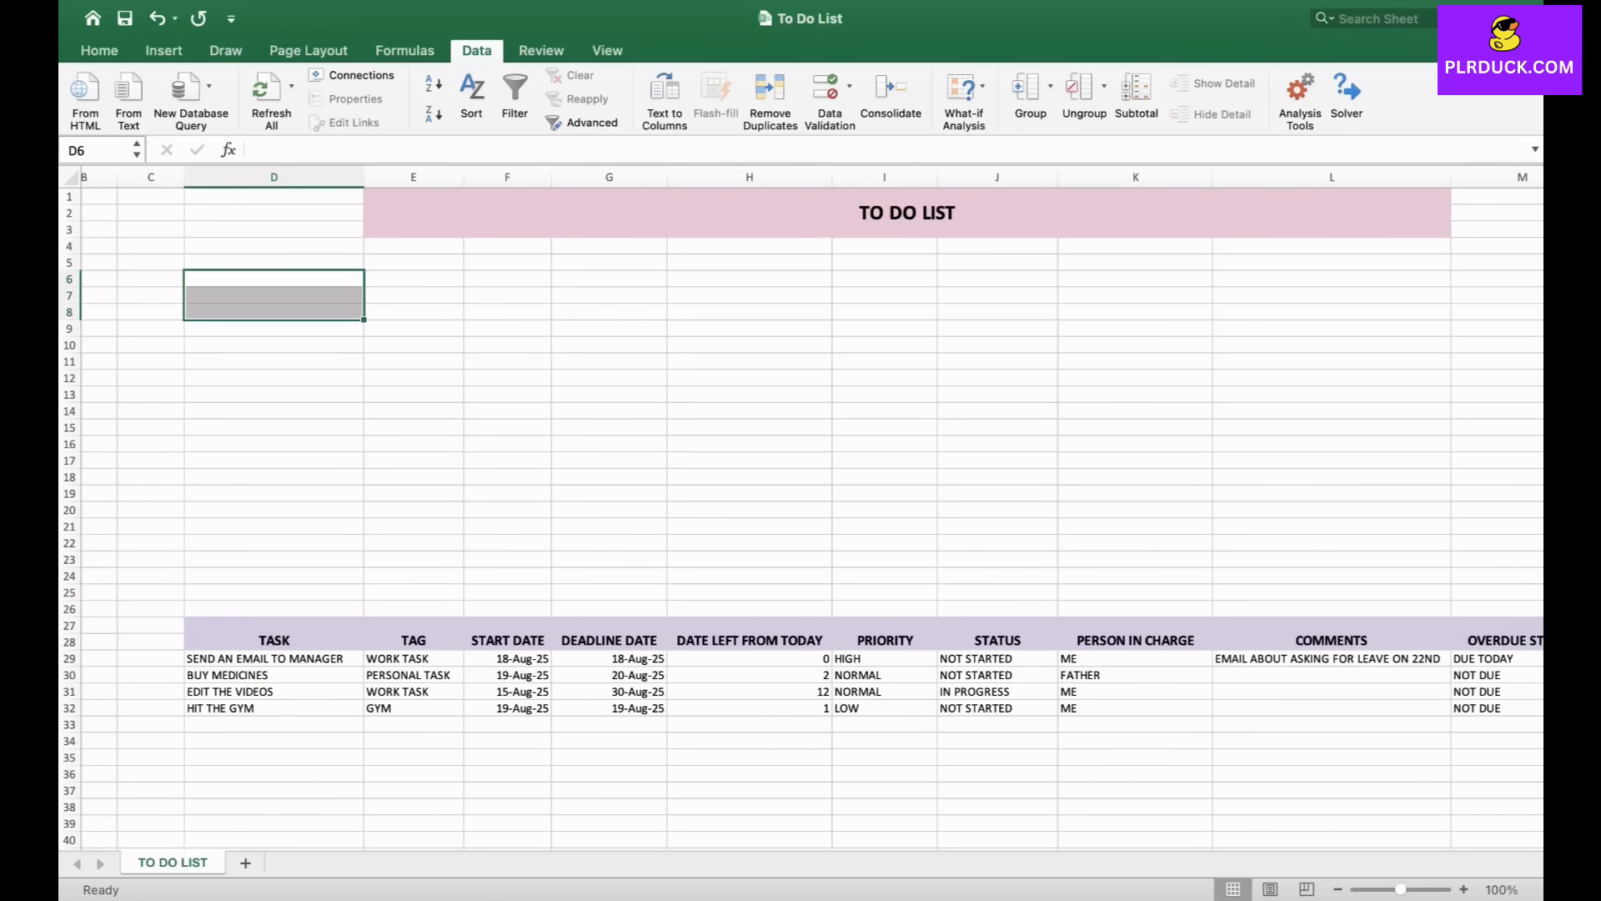
{"action": "left_click", "coordinate": [98, 50]}
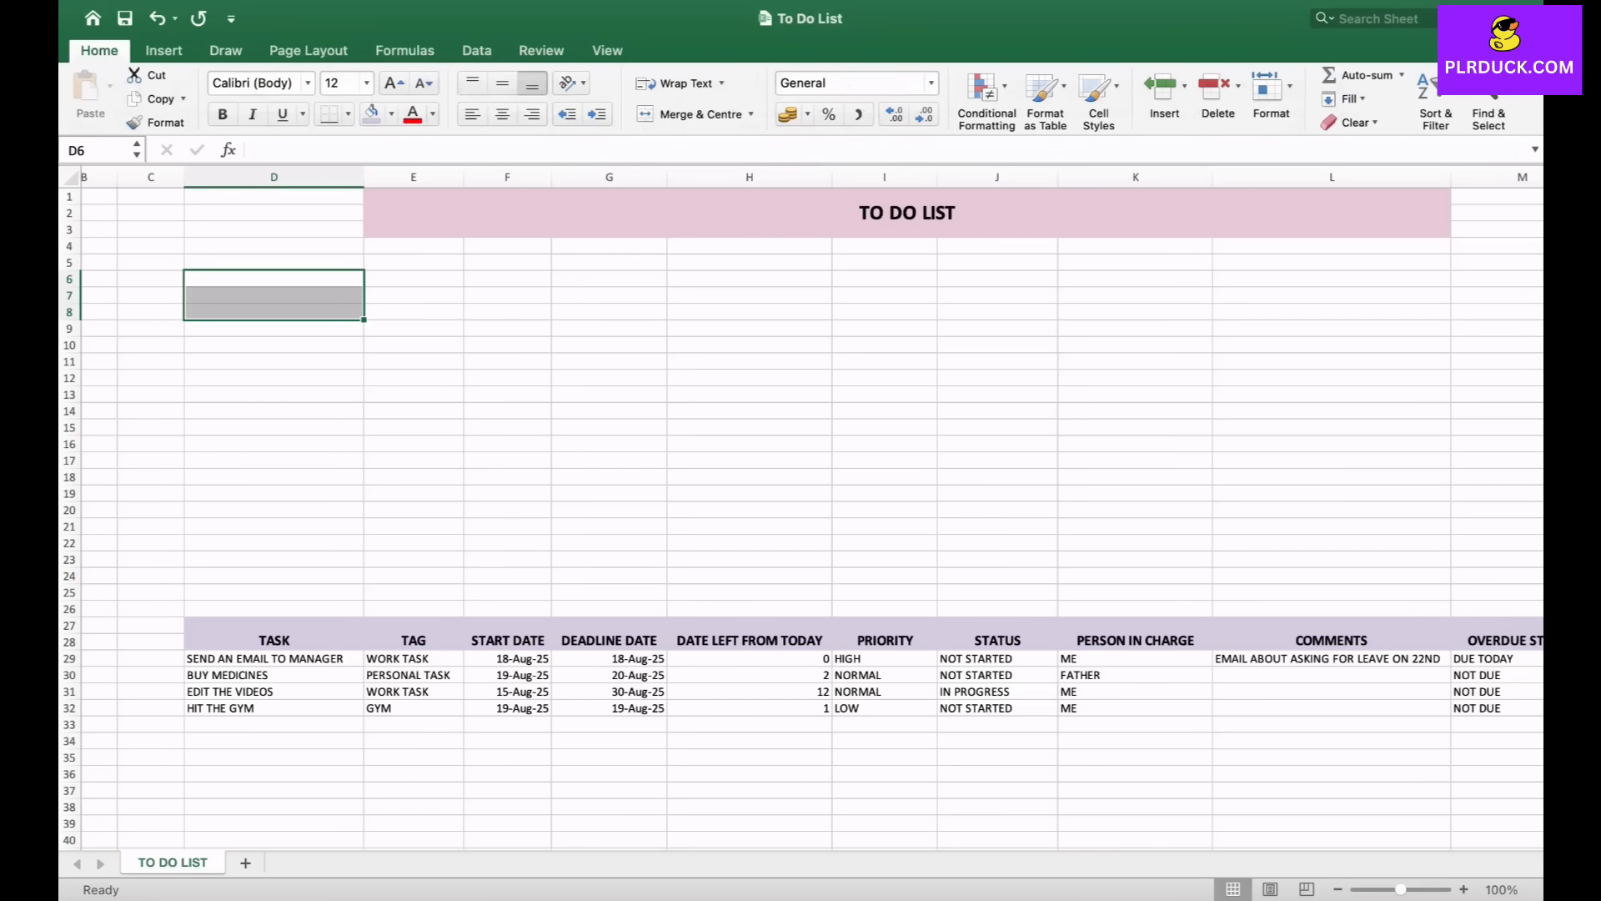
{"action": "left_click", "coordinate": [693, 114]}
{"action": "left_click_drag", "start_coordinate": [273, 327], "coordinate": [273, 344]}
{"action": "left_click", "coordinate": [693, 115]}
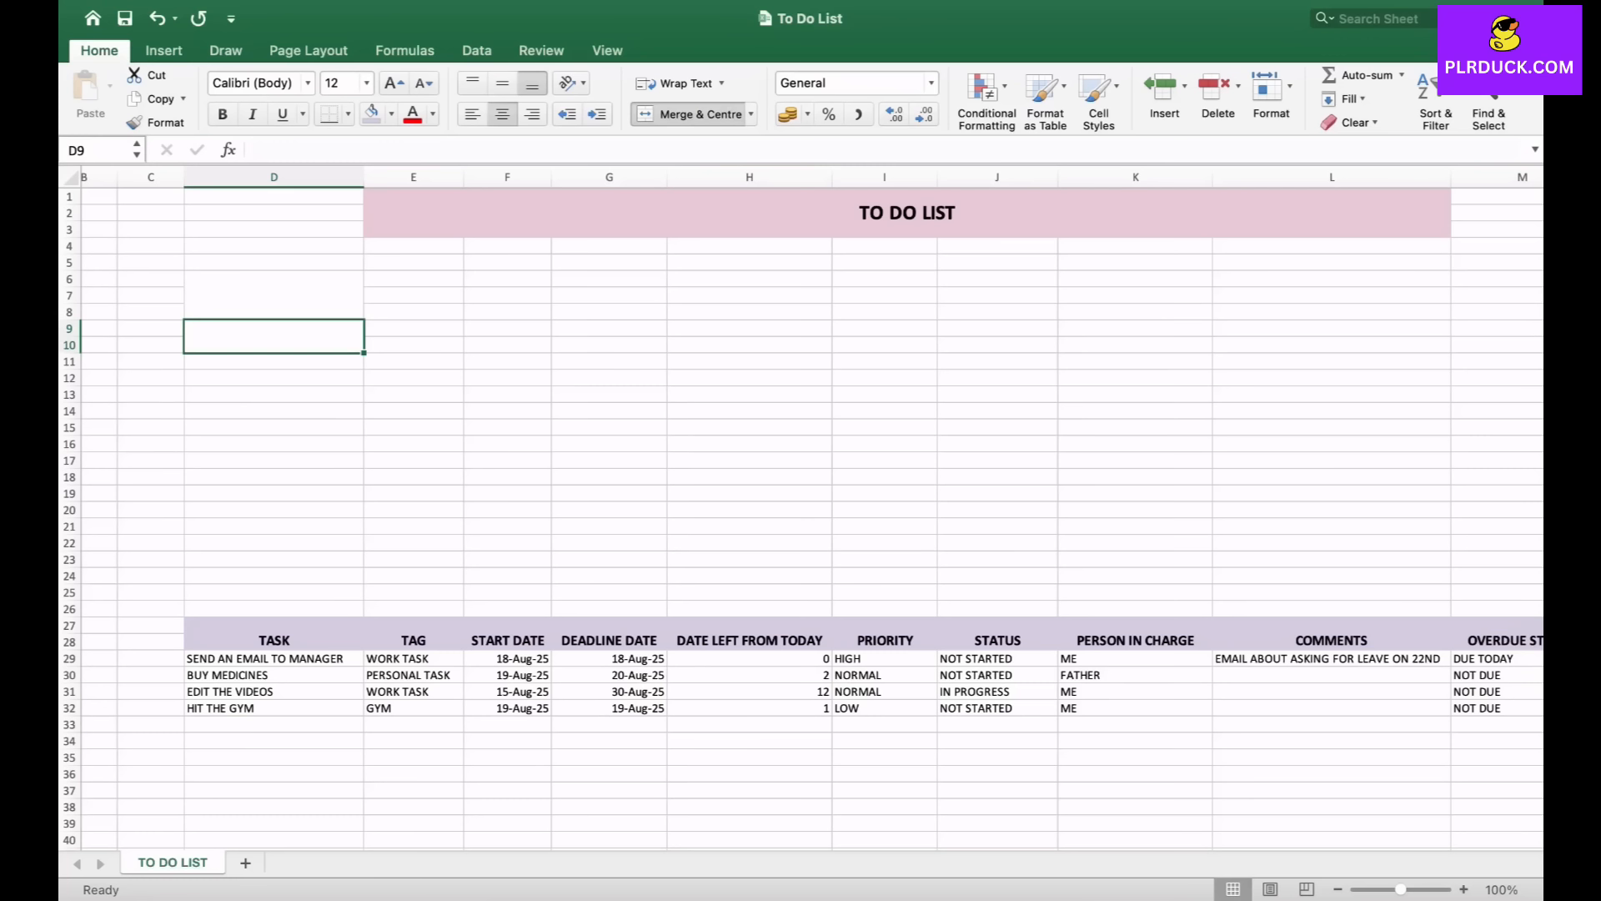
{"action": "left_click", "coordinate": [274, 295]}
{"action": "type", "text": "TODAY"}
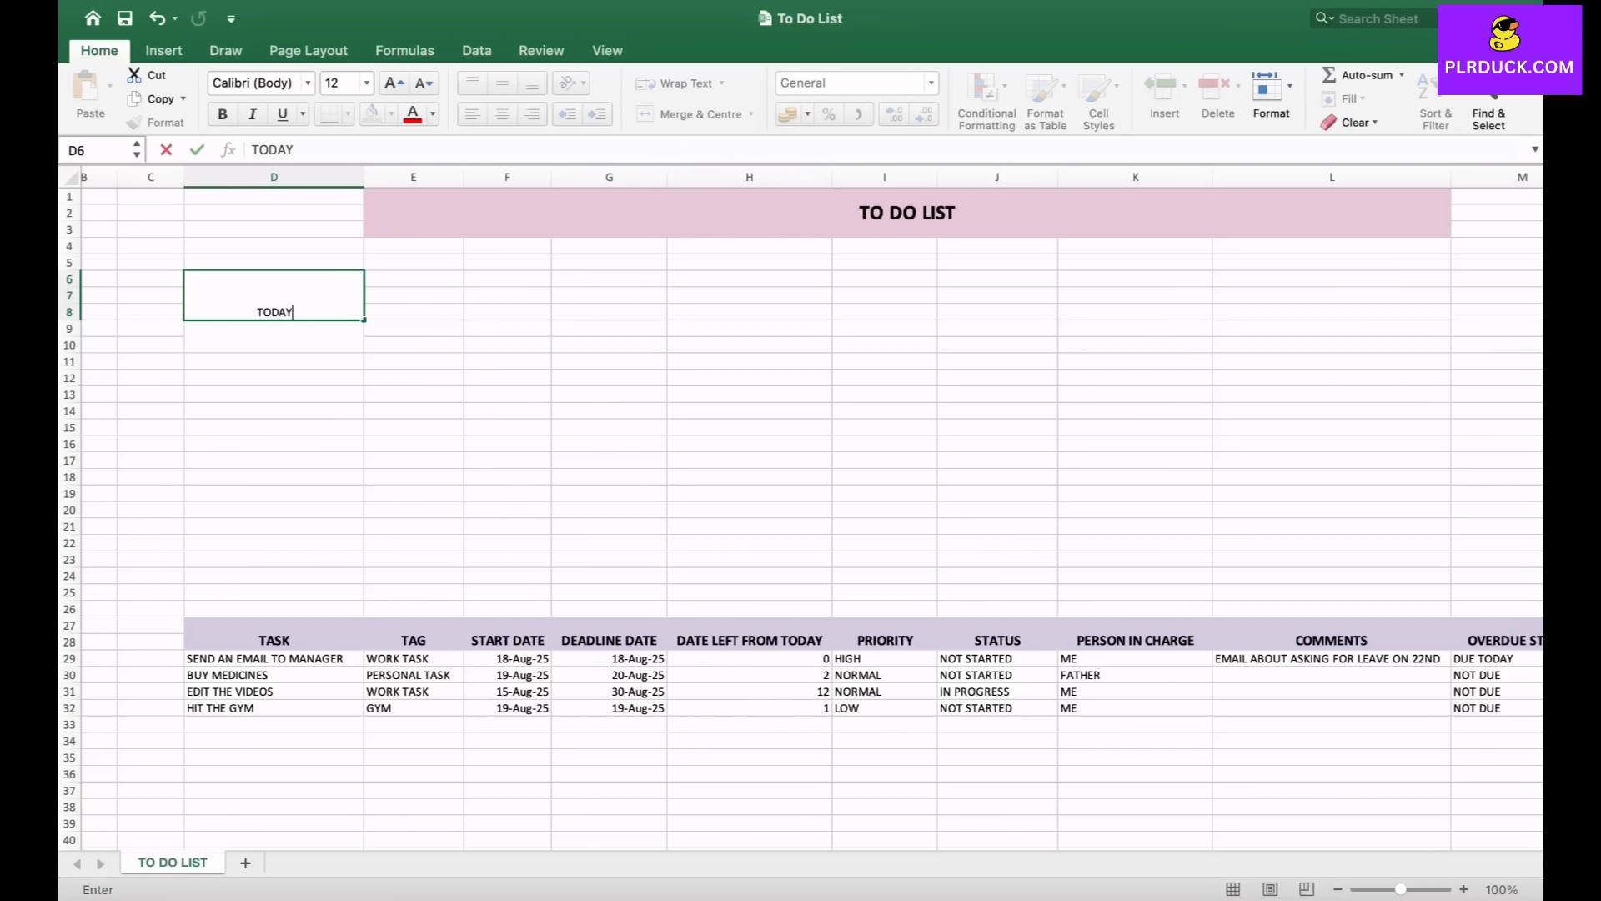
{"action": "key", "text": "Return"}
- Merge D12:D14 labelled OVERDUE and merge D15:D16 beneath it
{"action": "left_click_drag", "start_coordinate": [273, 378], "coordinate": [273, 412]}
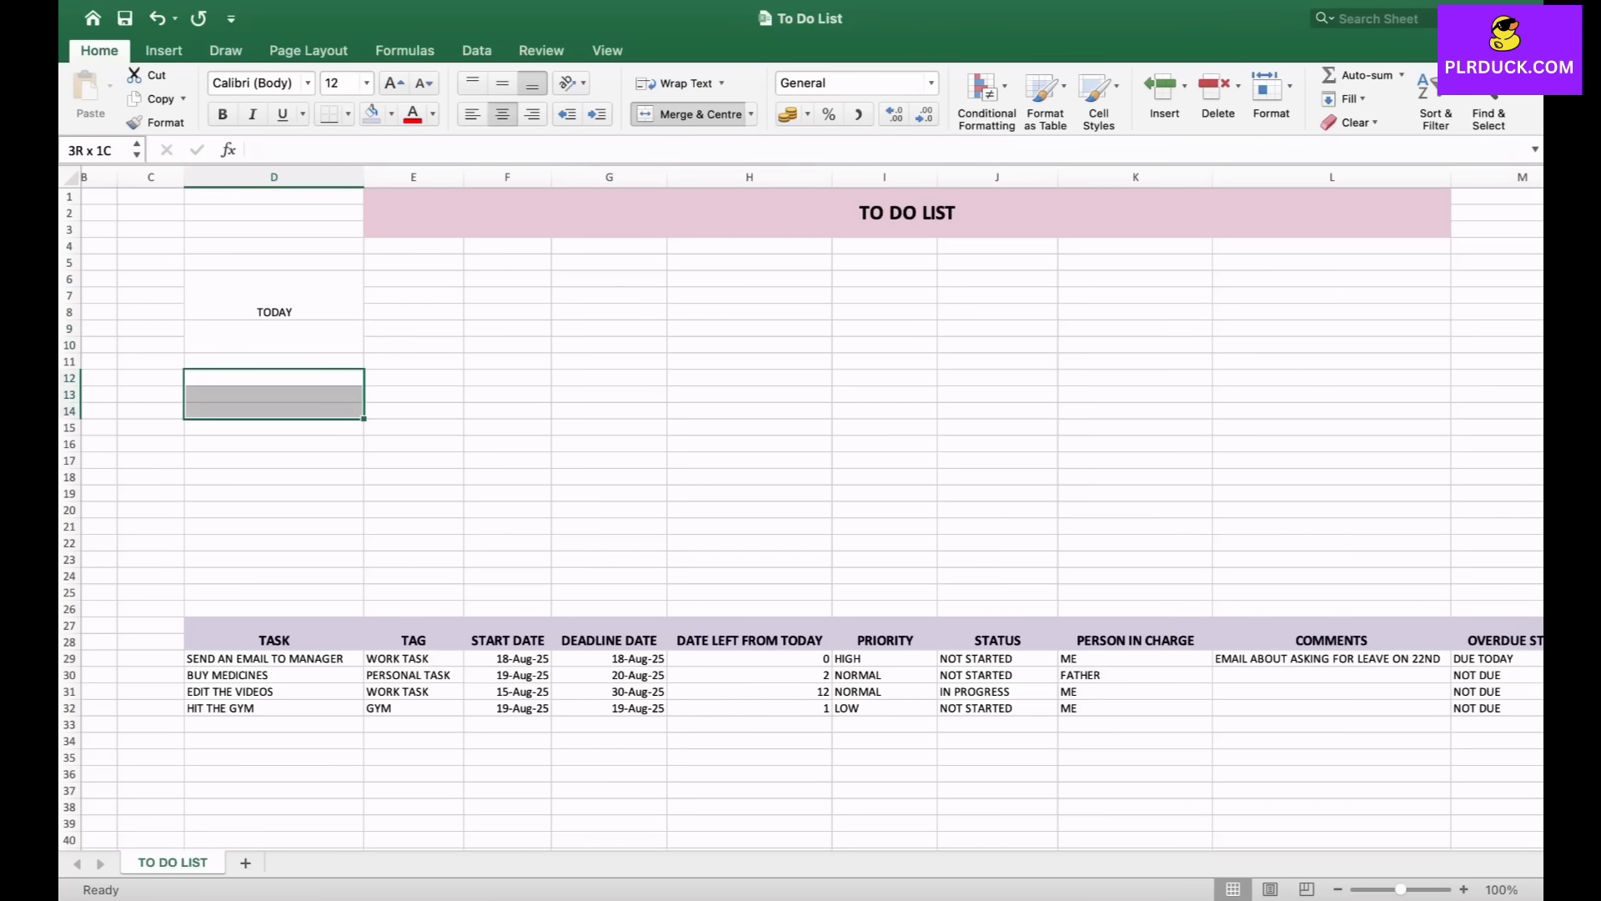
{"action": "left_click", "coordinate": [691, 114]}
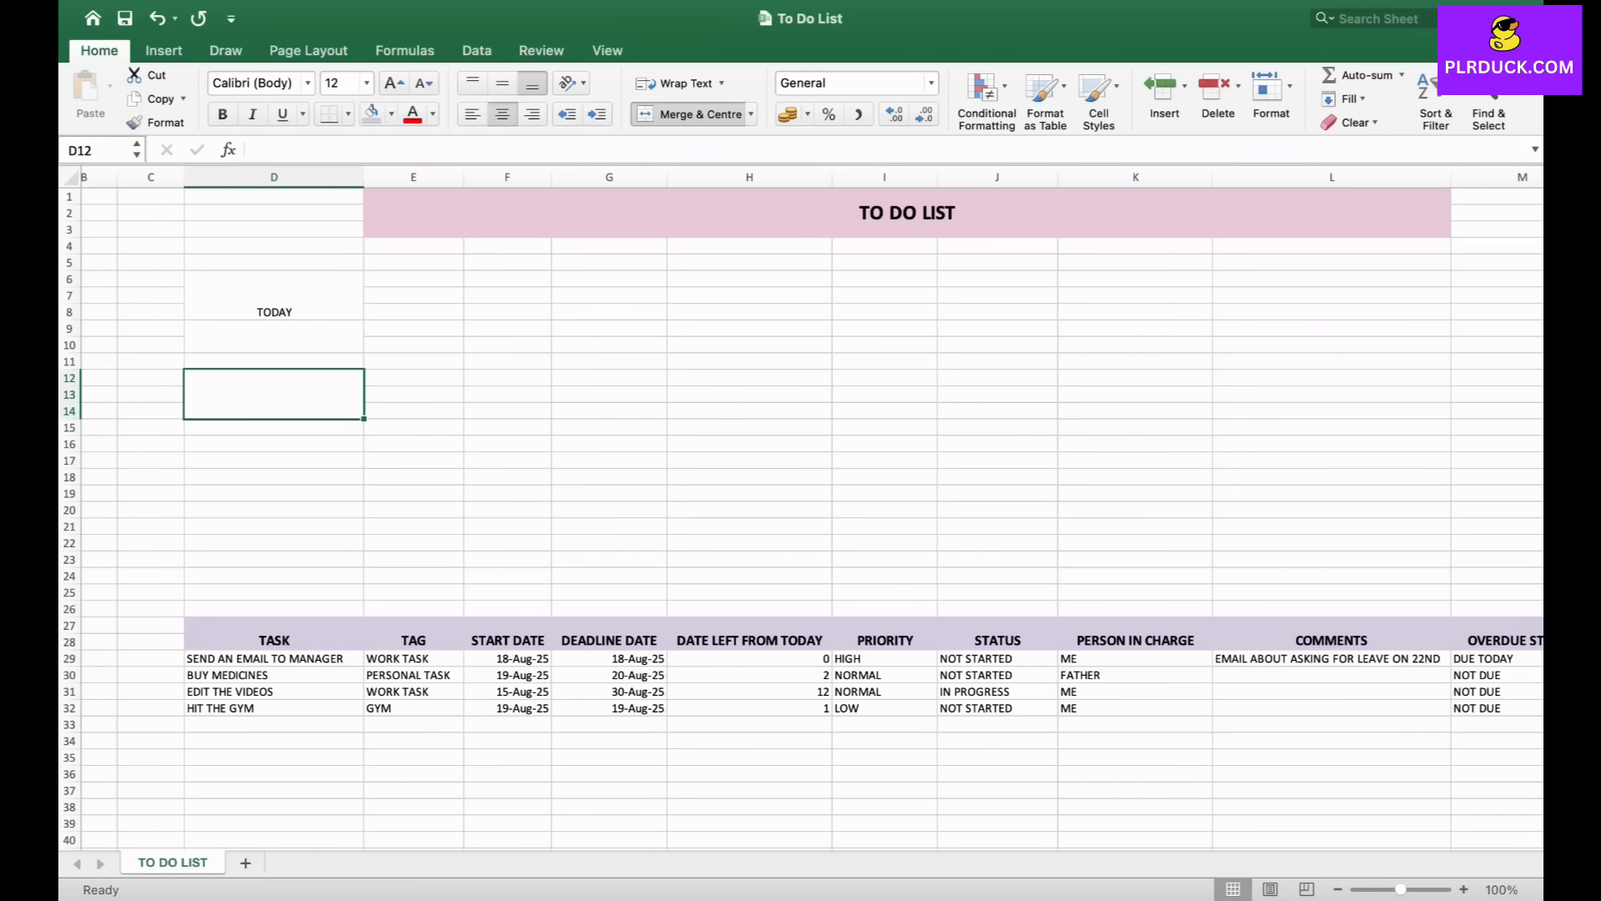
{"action": "type", "text": "OVERDUE"}
{"action": "key", "text": "Return"}
{"action": "left_click_drag", "start_coordinate": [274, 428], "coordinate": [273, 444]}
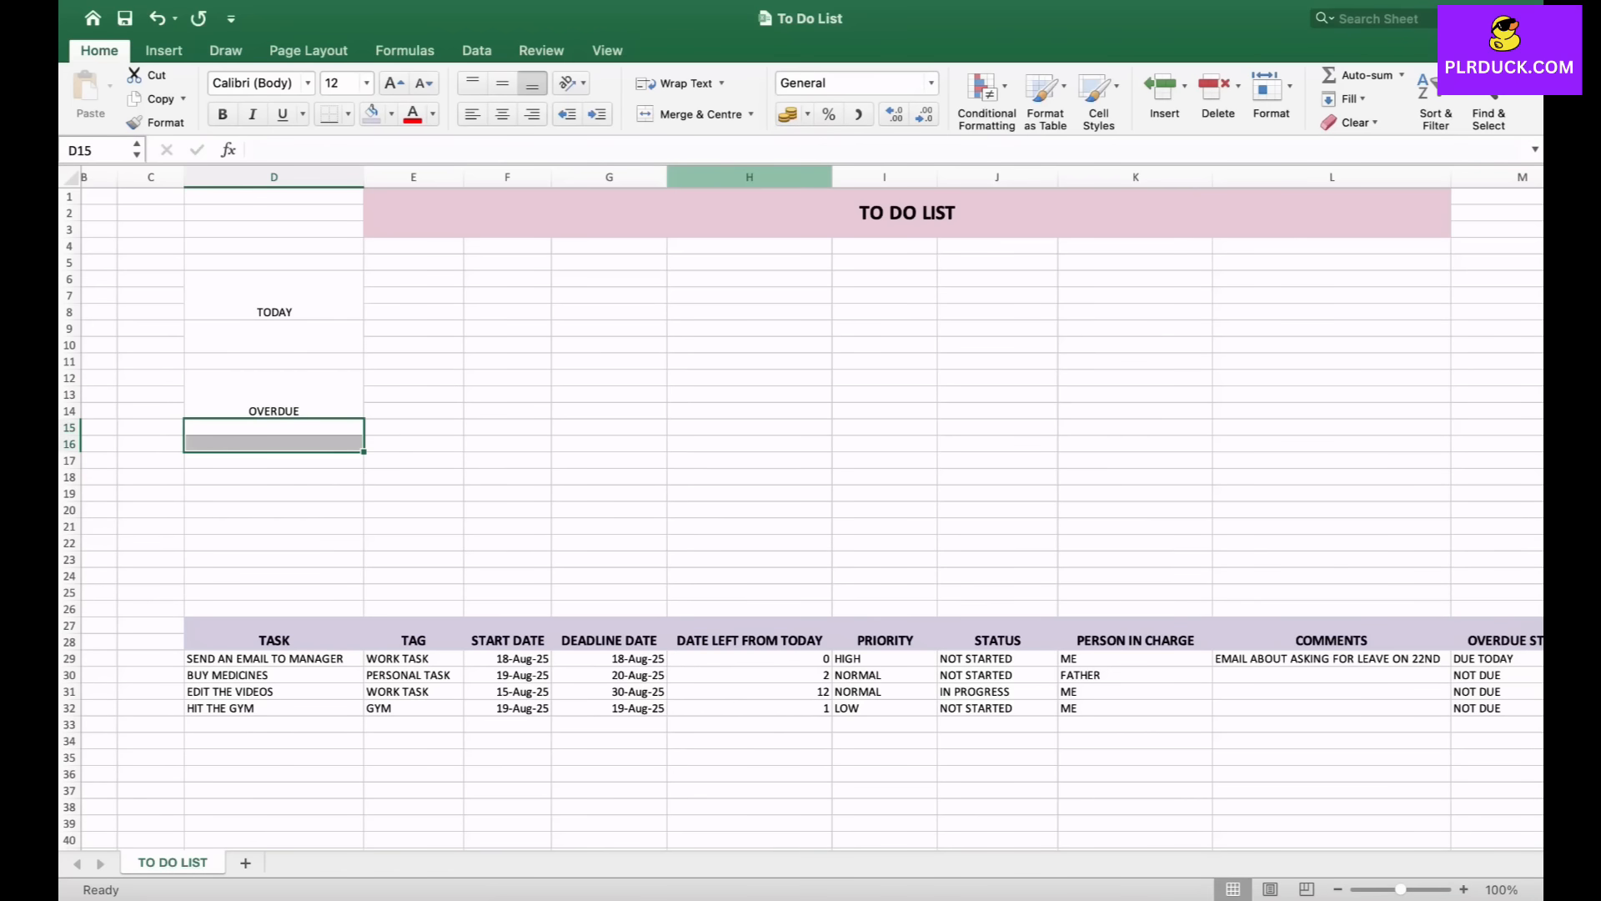
{"action": "left_click", "coordinate": [690, 114]}
- Merge D18:D20 labelled DUE TODAY and merge D21:D22 beneath it
{"action": "left_click_drag", "start_coordinate": [274, 477], "coordinate": [274, 510]}
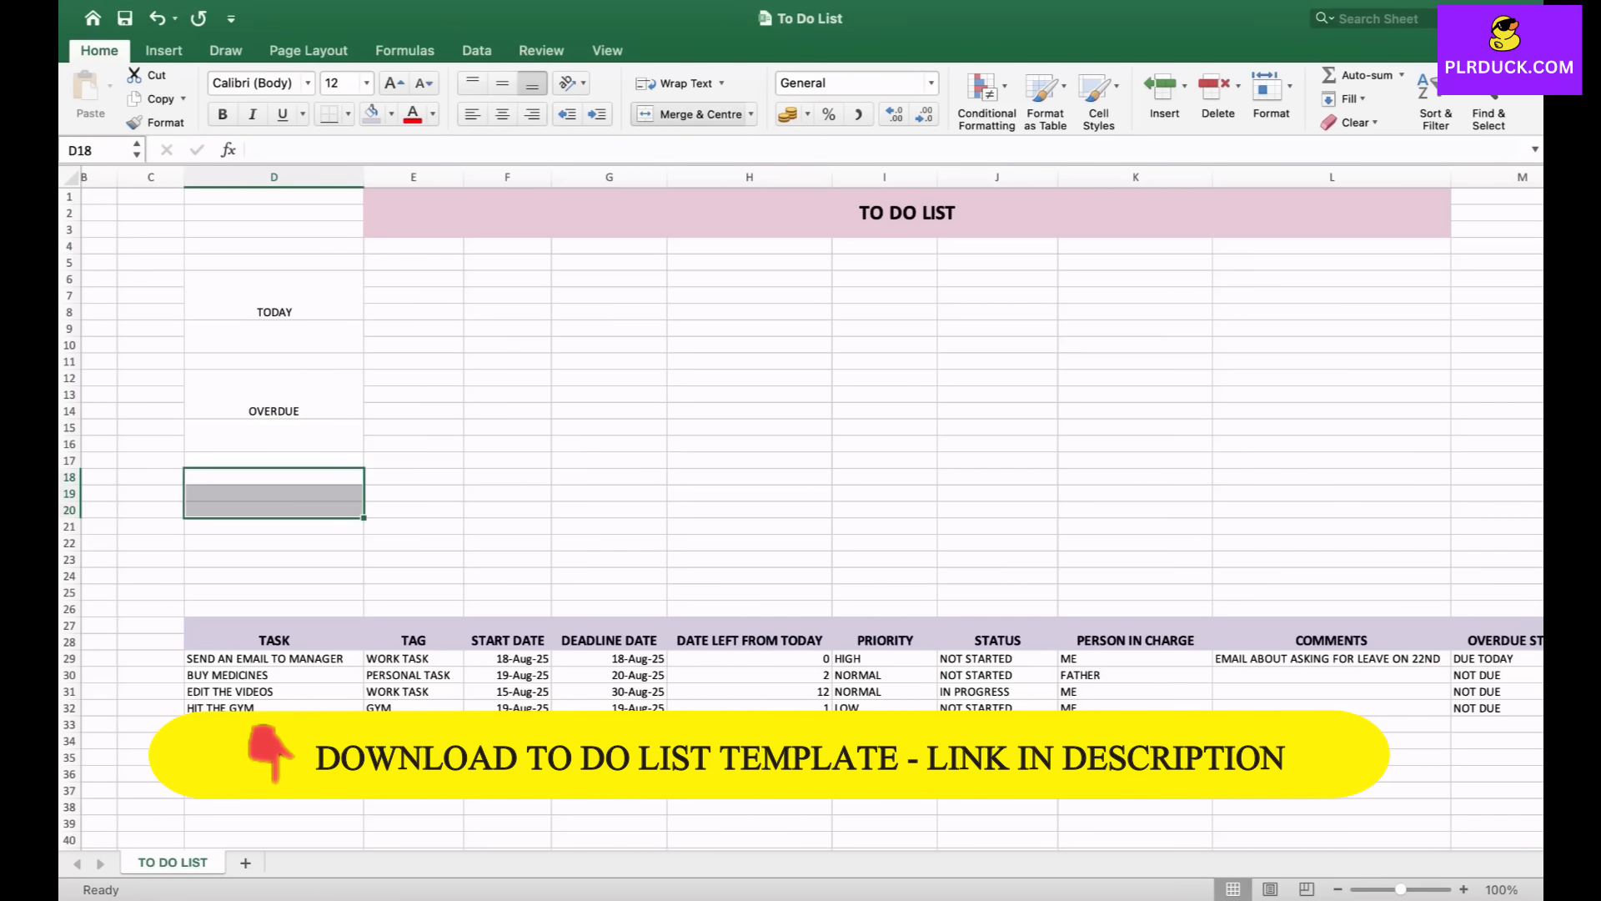
{"action": "left_click", "coordinate": [691, 115]}
{"action": "type", "text": "DUE TODAY"}
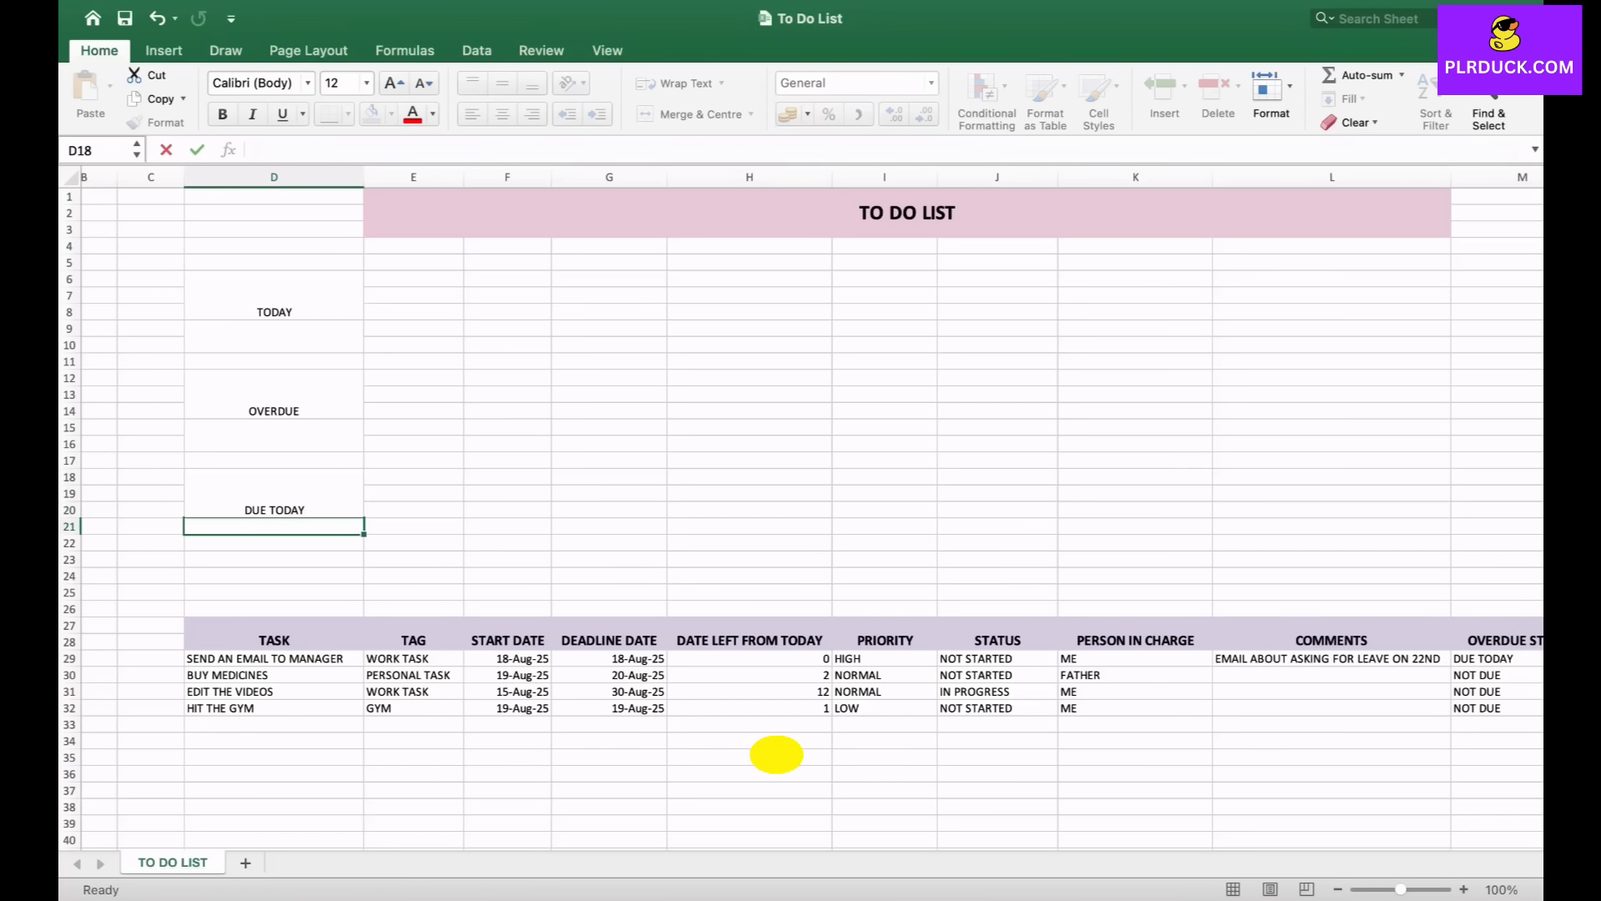
{"action": "key", "text": "Return"}
{"action": "left_click", "coordinate": [689, 114]}
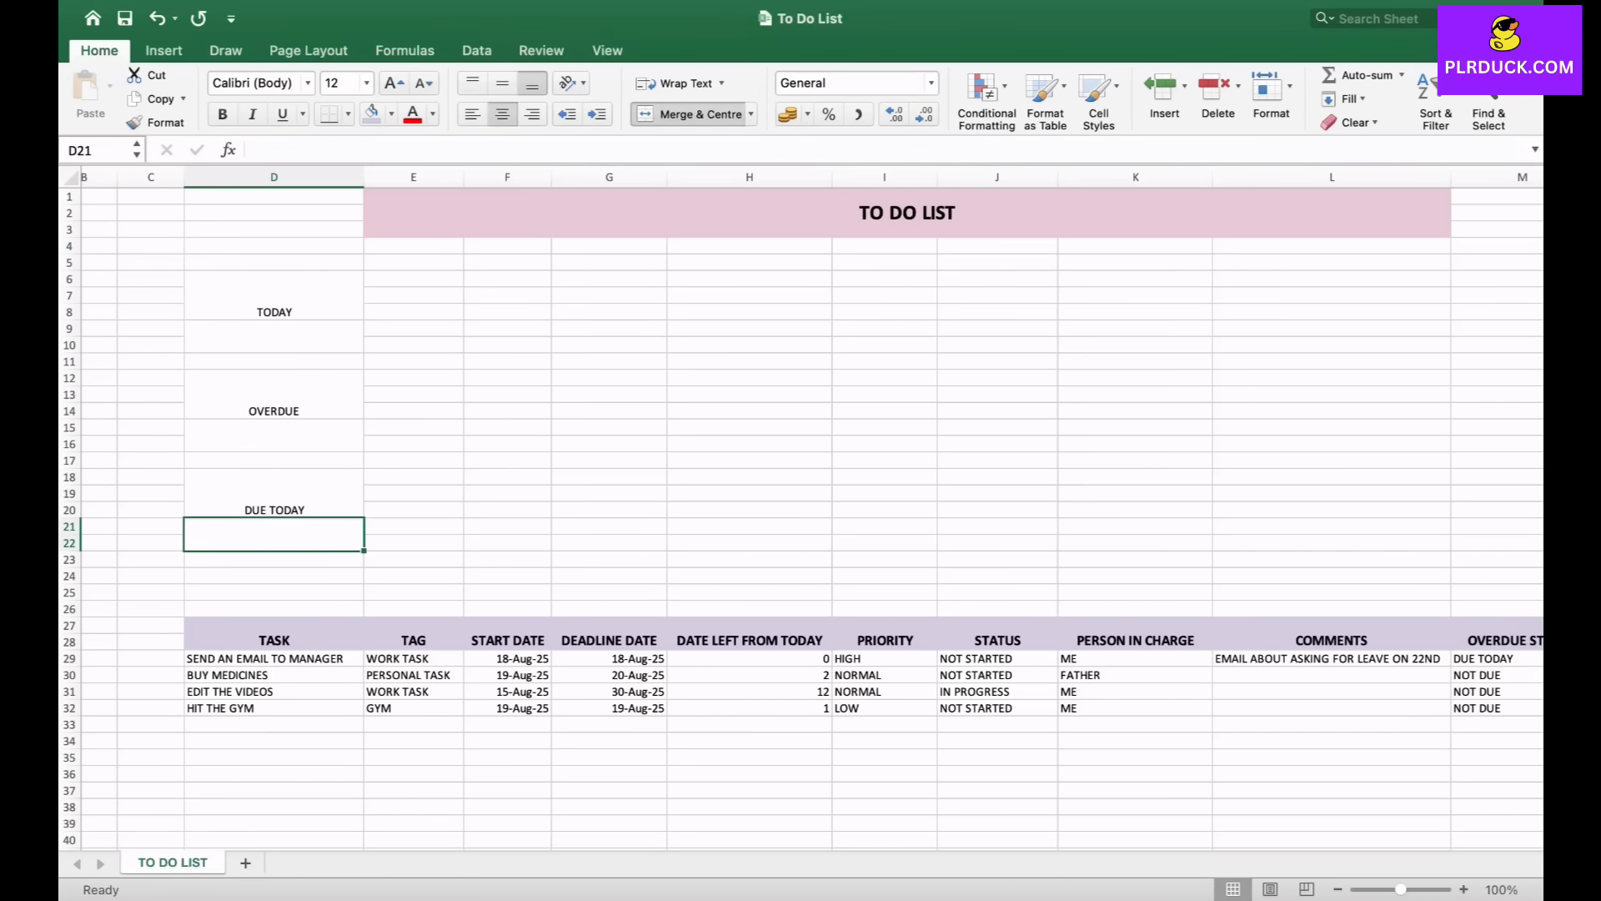
- Format the three summary blocks bold at font size 20 with all borders, vertically centred text and no fill
{"action": "left_click_drag", "start_coordinate": [274, 297], "coordinate": [273, 335]}
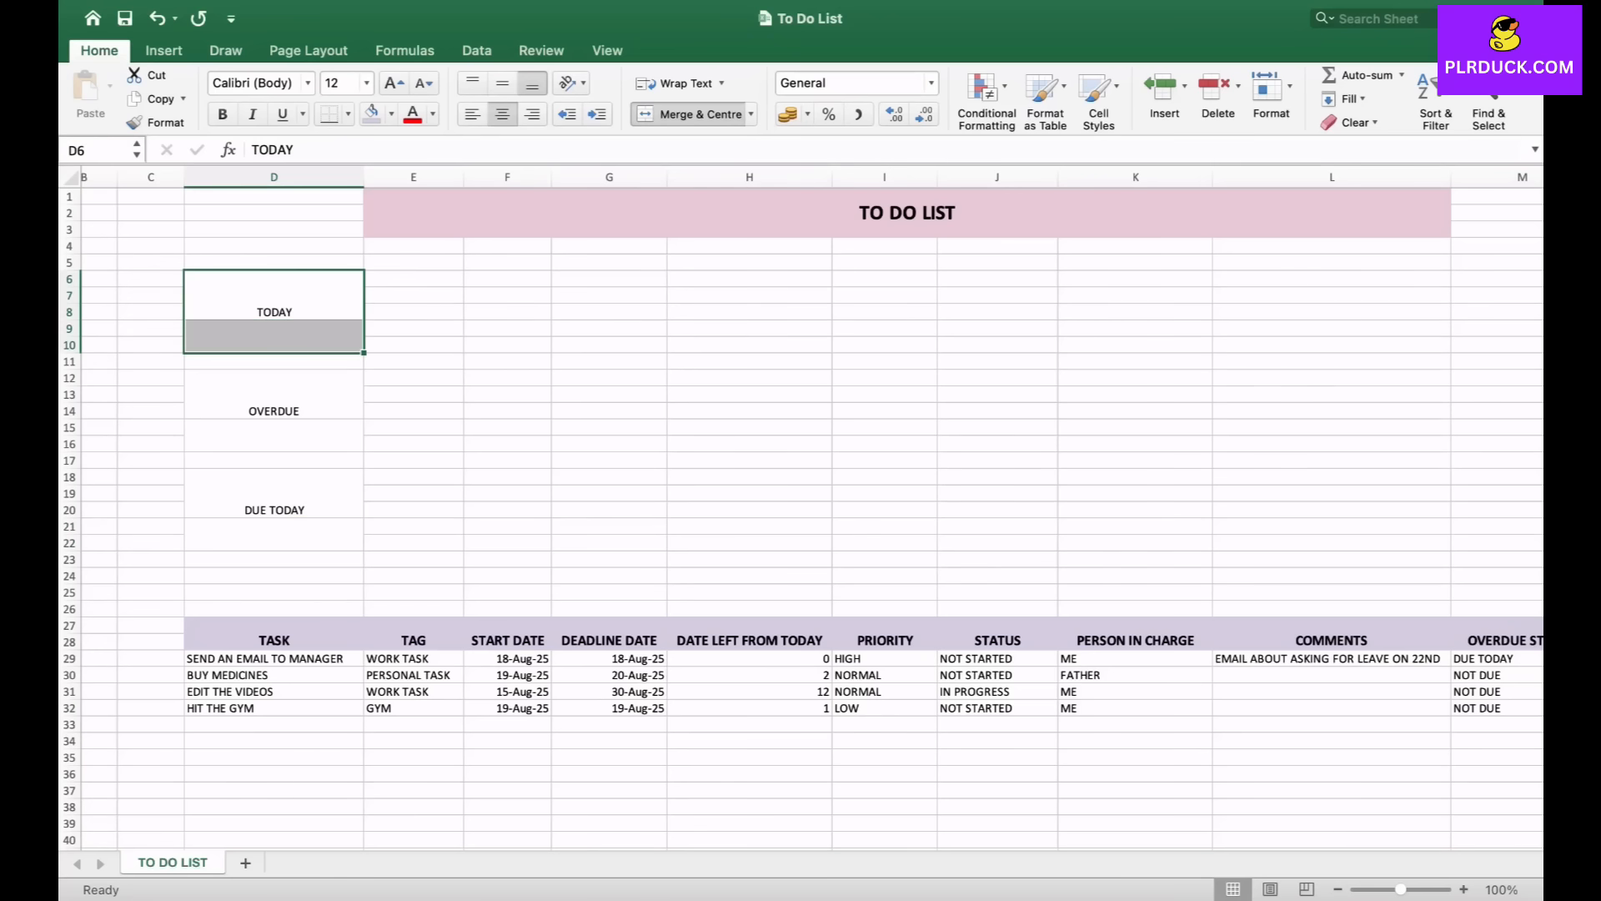
{"action": "left_click_drag", "start_coordinate": [273, 395], "coordinate": [274, 435]}
{"action": "left_click_drag", "start_coordinate": [274, 495], "coordinate": [274, 534]}
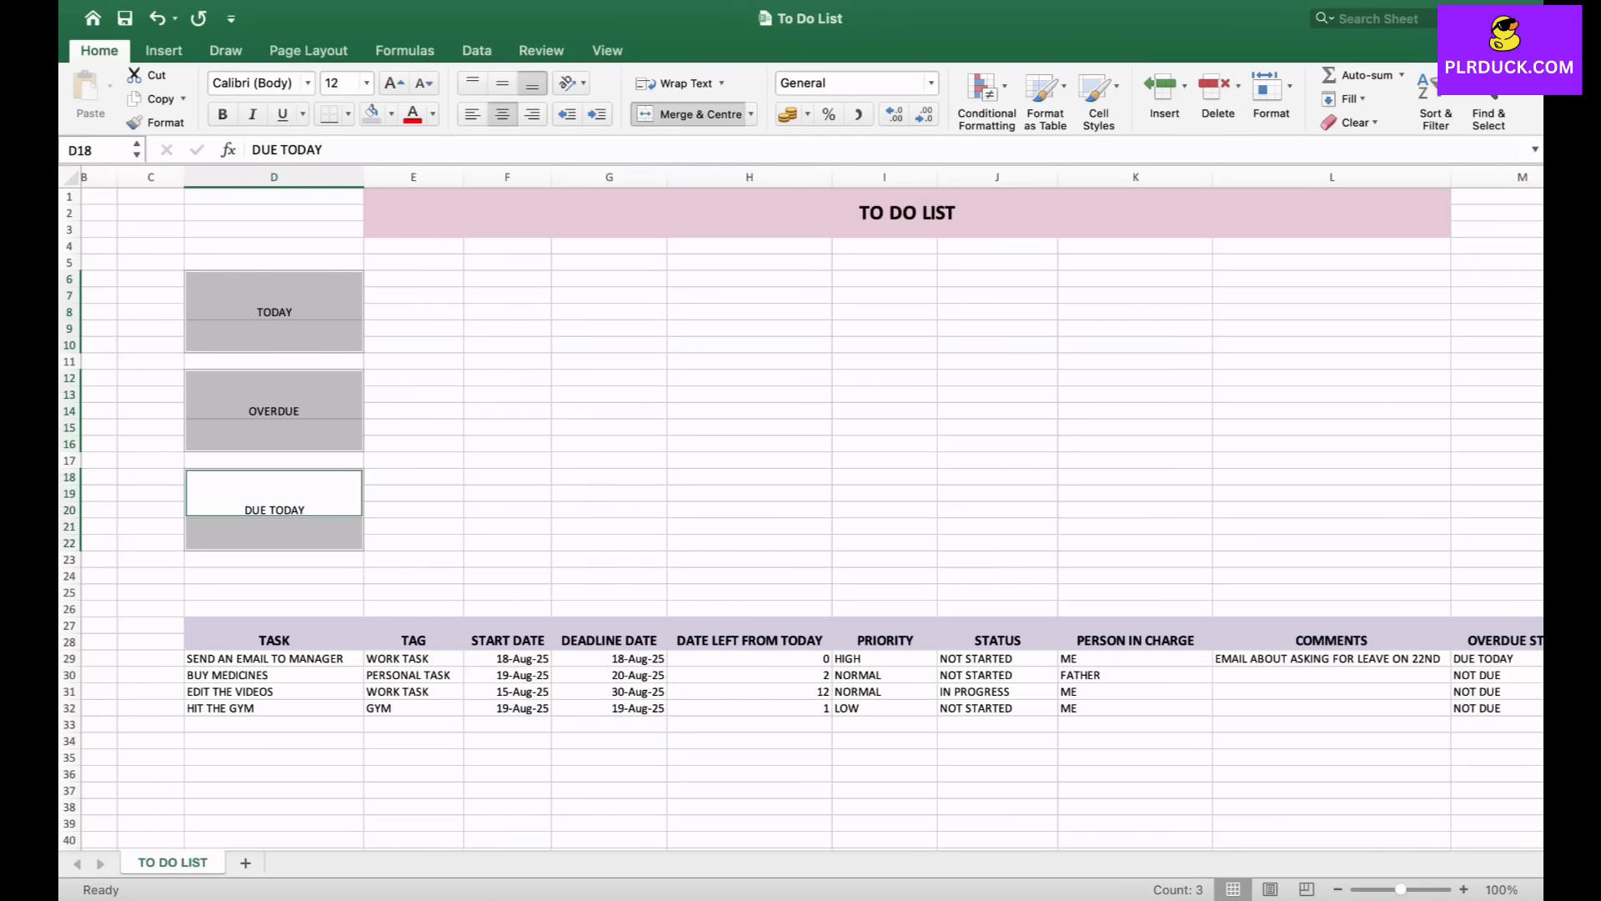
{"action": "left_click", "coordinate": [393, 83]}
{"action": "left_click", "coordinate": [394, 83]}
{"action": "left_click", "coordinate": [393, 84]}
{"action": "left_click", "coordinate": [393, 83]}
{"action": "key", "text": "super+b"}
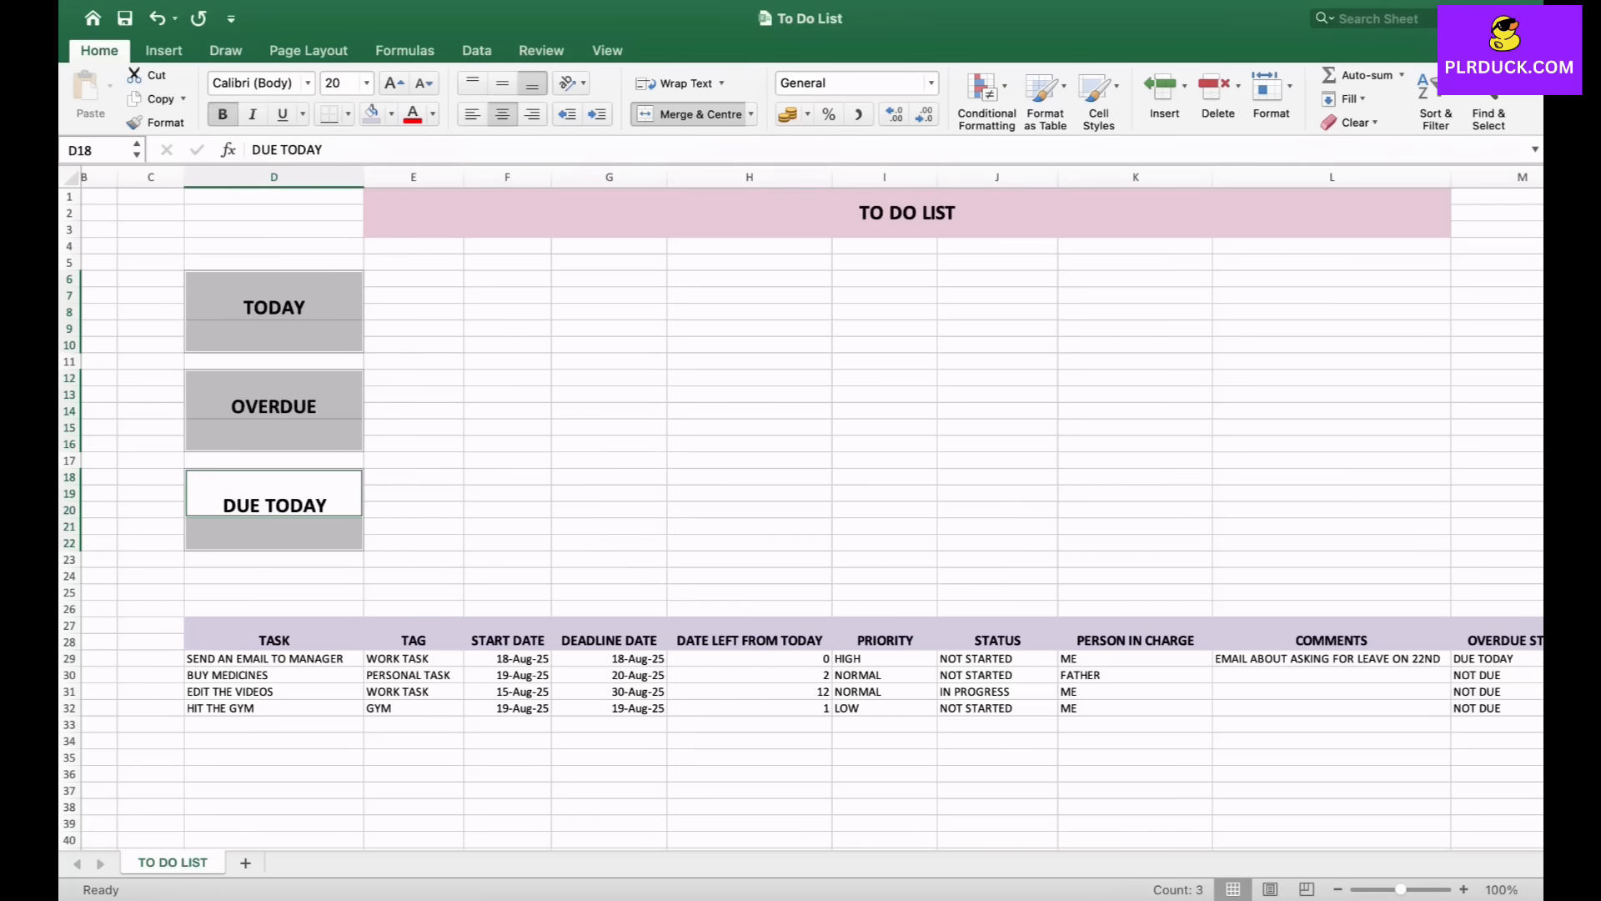
{"action": "left_click", "coordinate": [348, 113]}
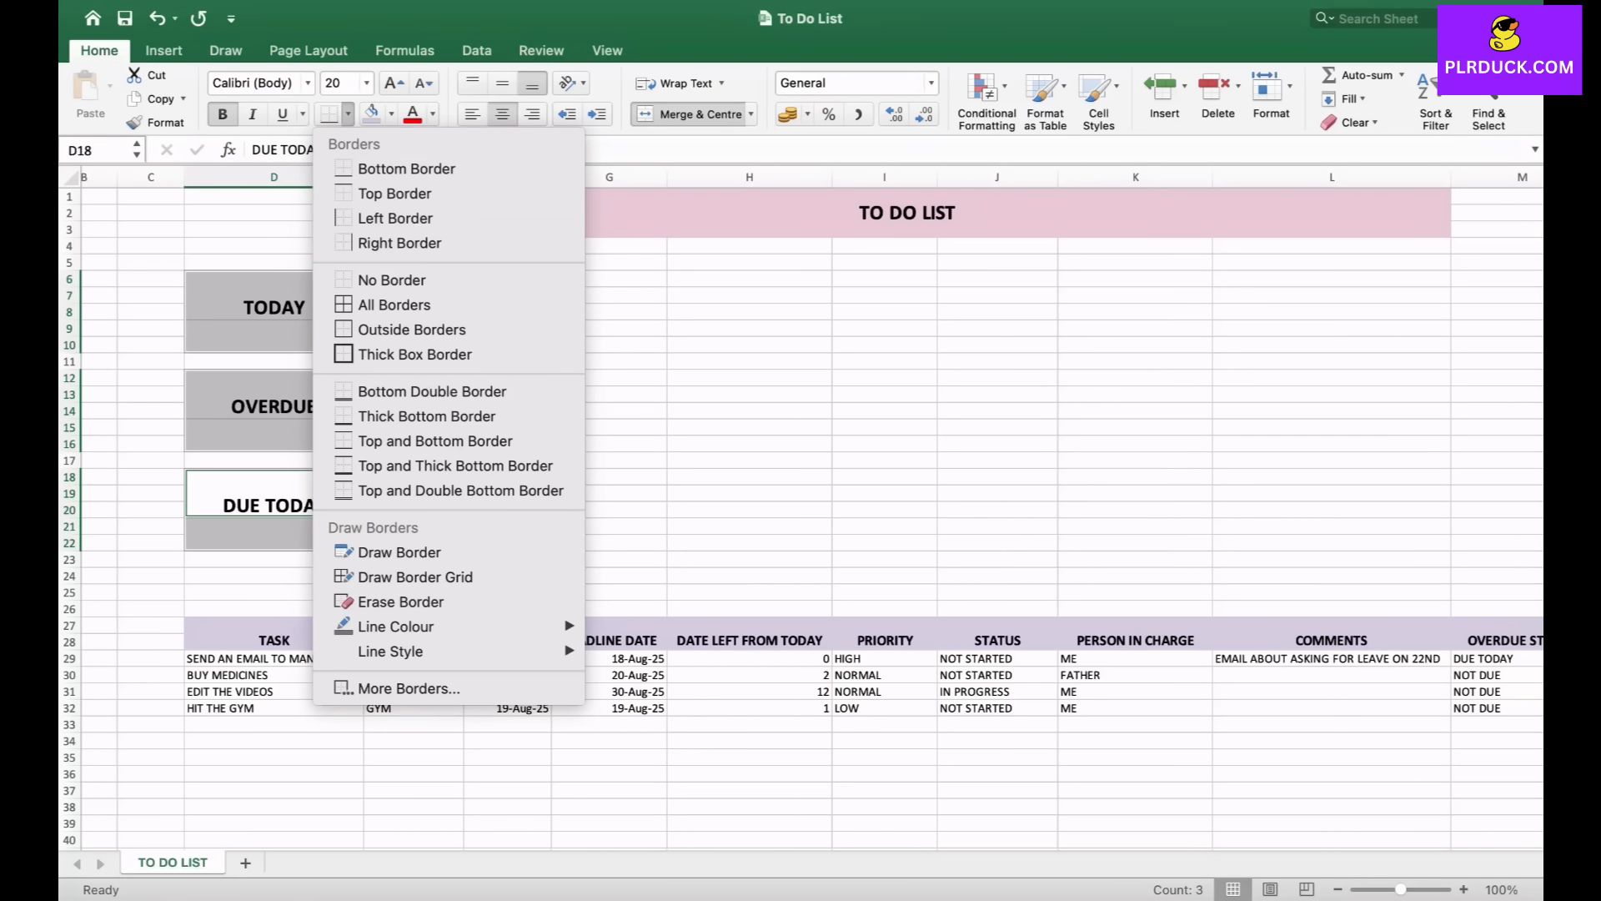
{"action": "left_click", "coordinate": [395, 305]}
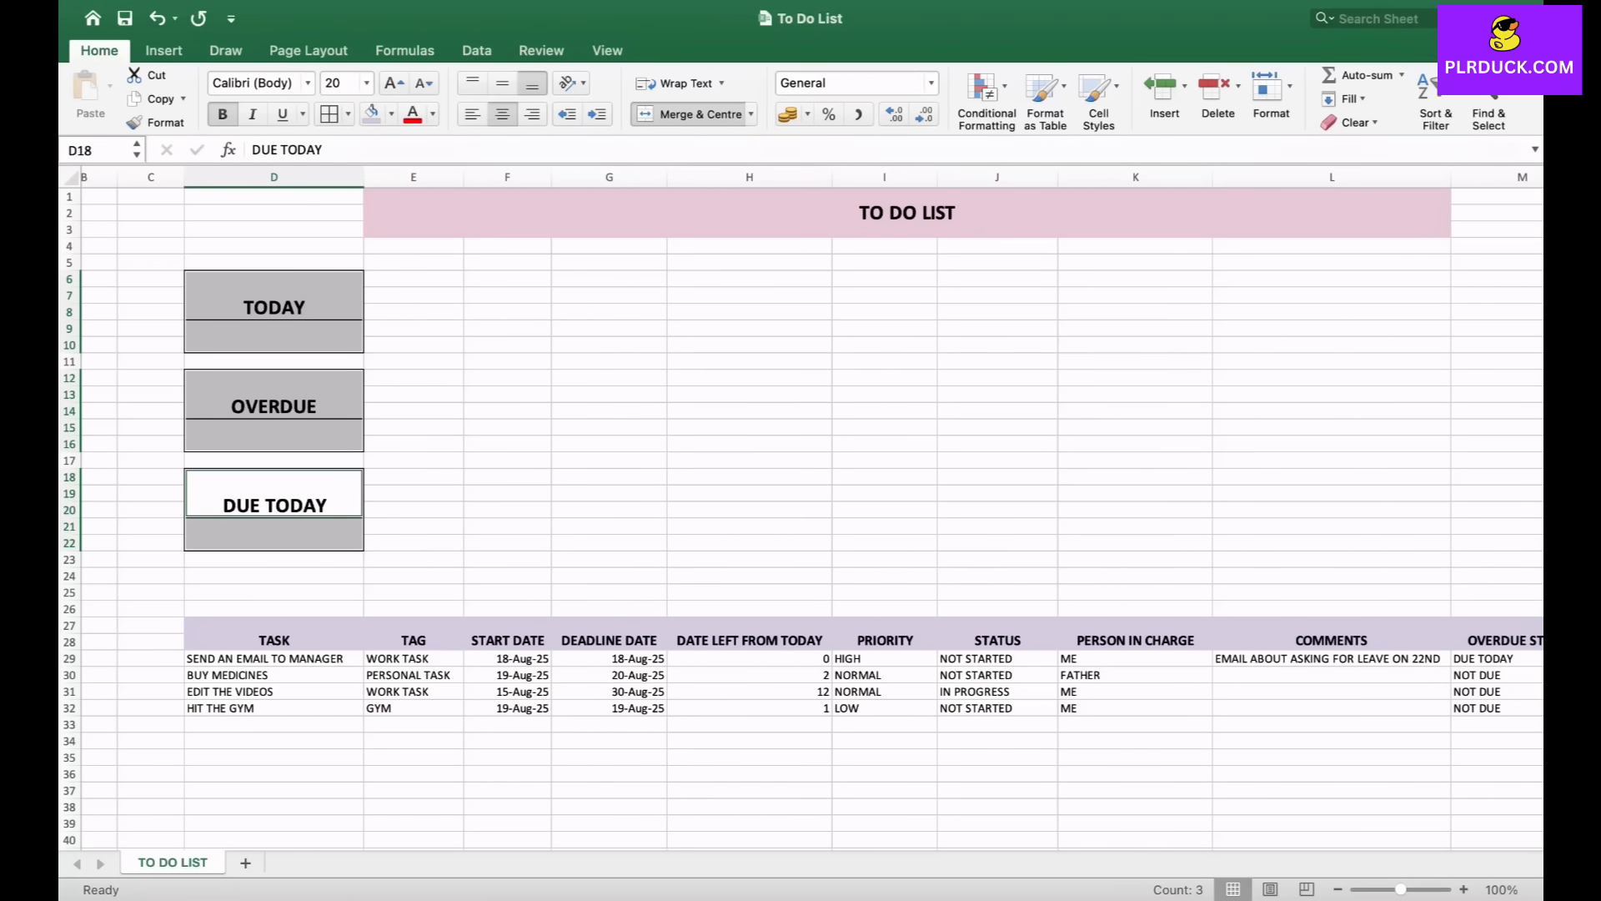
{"action": "left_click", "coordinate": [502, 84]}
{"action": "left_click", "coordinate": [414, 411]}
- Fill the TODAY, OVERDUE and DUE TODAY label cells light blue, pink and peach respectively
{"action": "left_click", "coordinate": [273, 295]}
{"action": "left_click", "coordinate": [391, 114]}
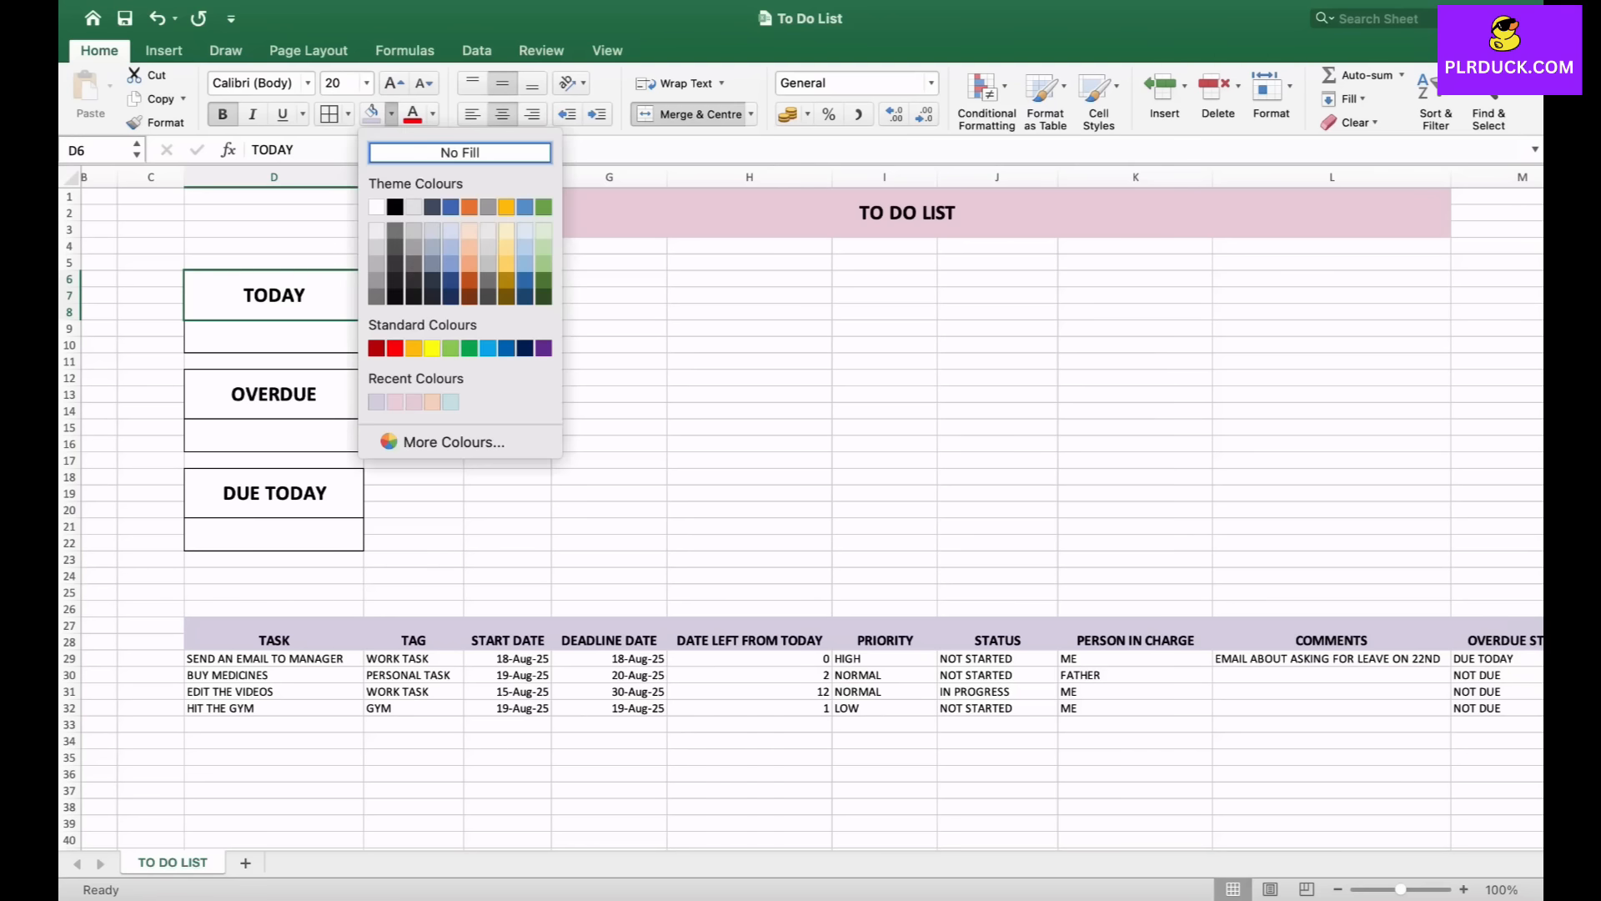
{"action": "left_click", "coordinate": [451, 401]}
{"action": "left_click", "coordinate": [274, 394]}
{"action": "left_click", "coordinate": [391, 114]}
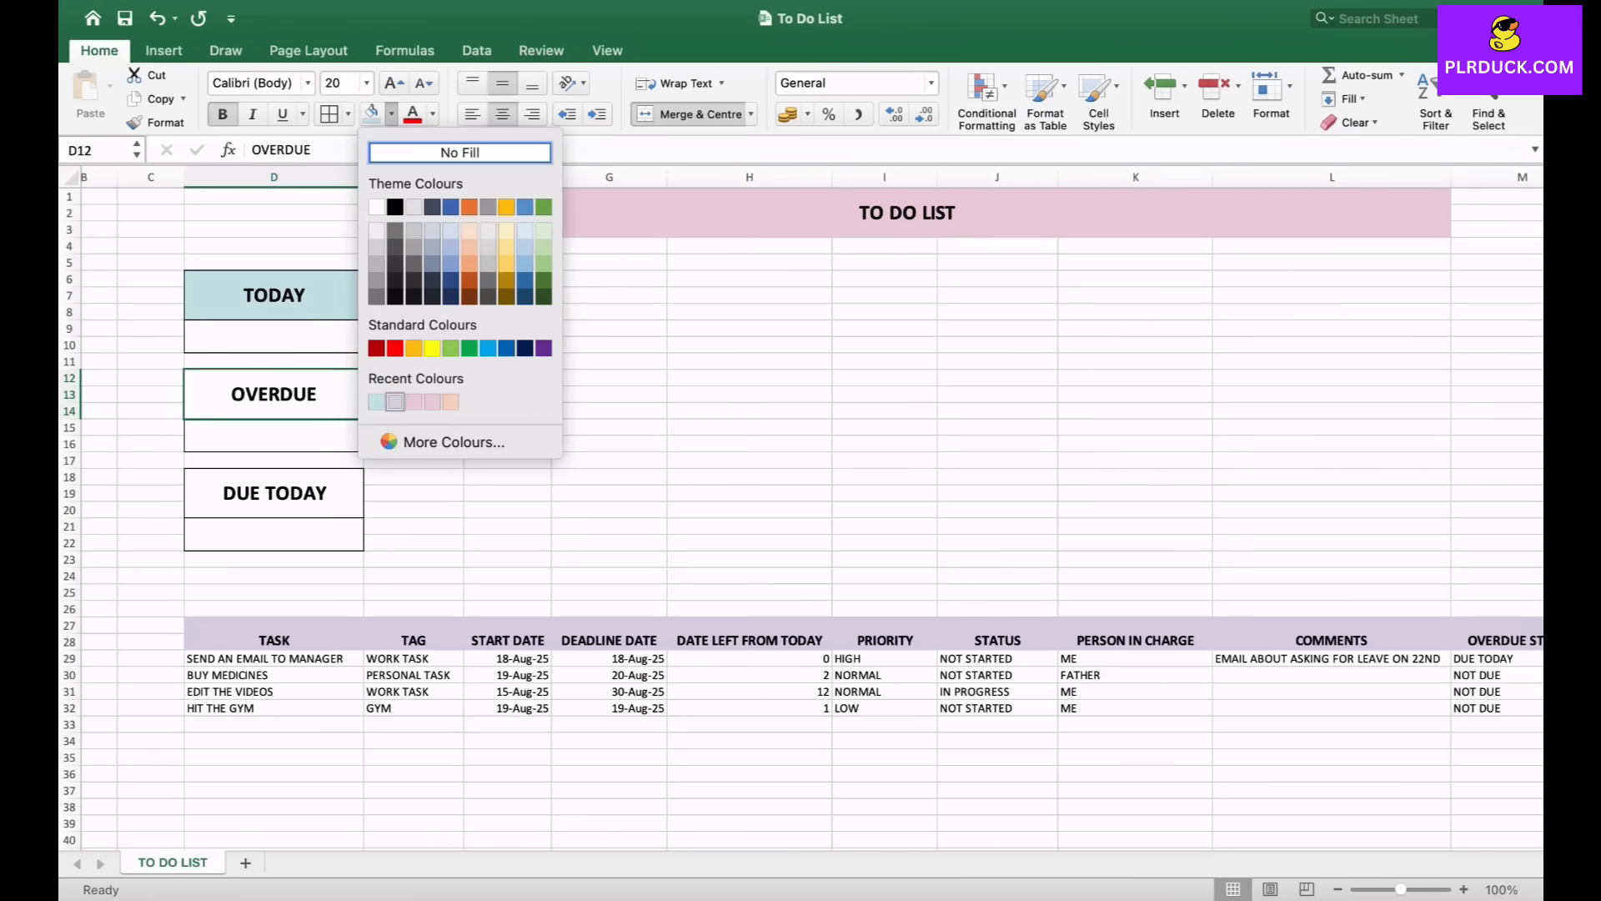
{"action": "left_click", "coordinate": [396, 401]}
{"action": "left_click", "coordinate": [391, 114]}
{"action": "left_click", "coordinate": [415, 401]}
{"action": "left_click", "coordinate": [274, 493]}
{"action": "left_click", "coordinate": [391, 114]}
{"action": "left_click", "coordinate": [471, 248]}
- Enter =TODAY() in the cell below the TODAY label
{"action": "left_click", "coordinate": [273, 535]}
{"action": "left_click", "coordinate": [274, 337]}
{"action": "type", "text": "="}
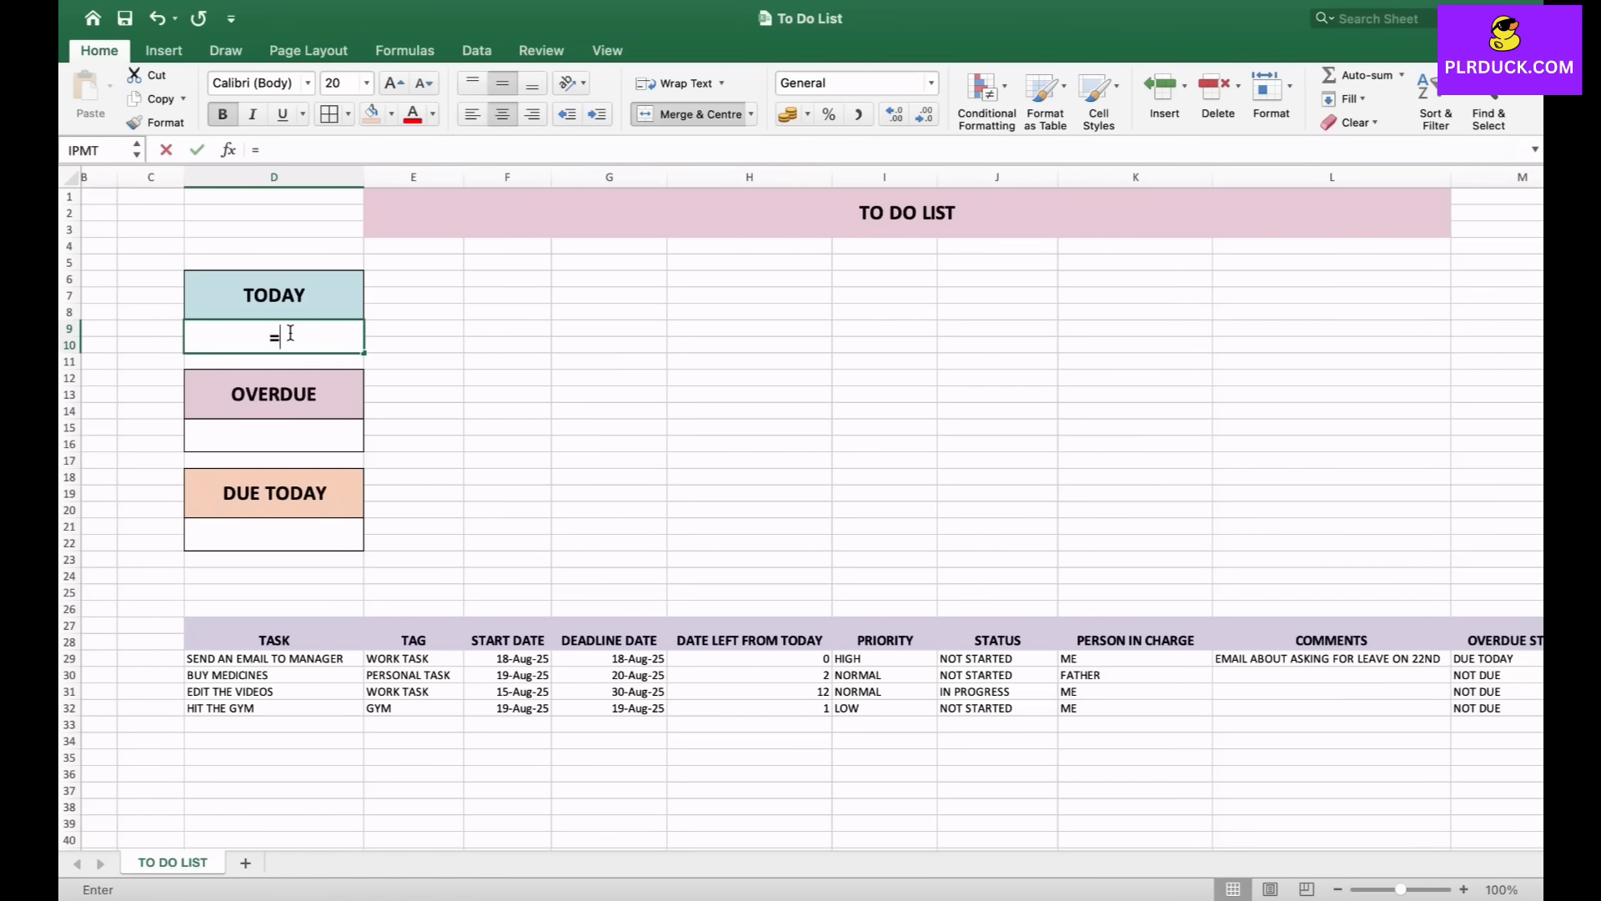
{"action": "type", "text": "TODAY"}
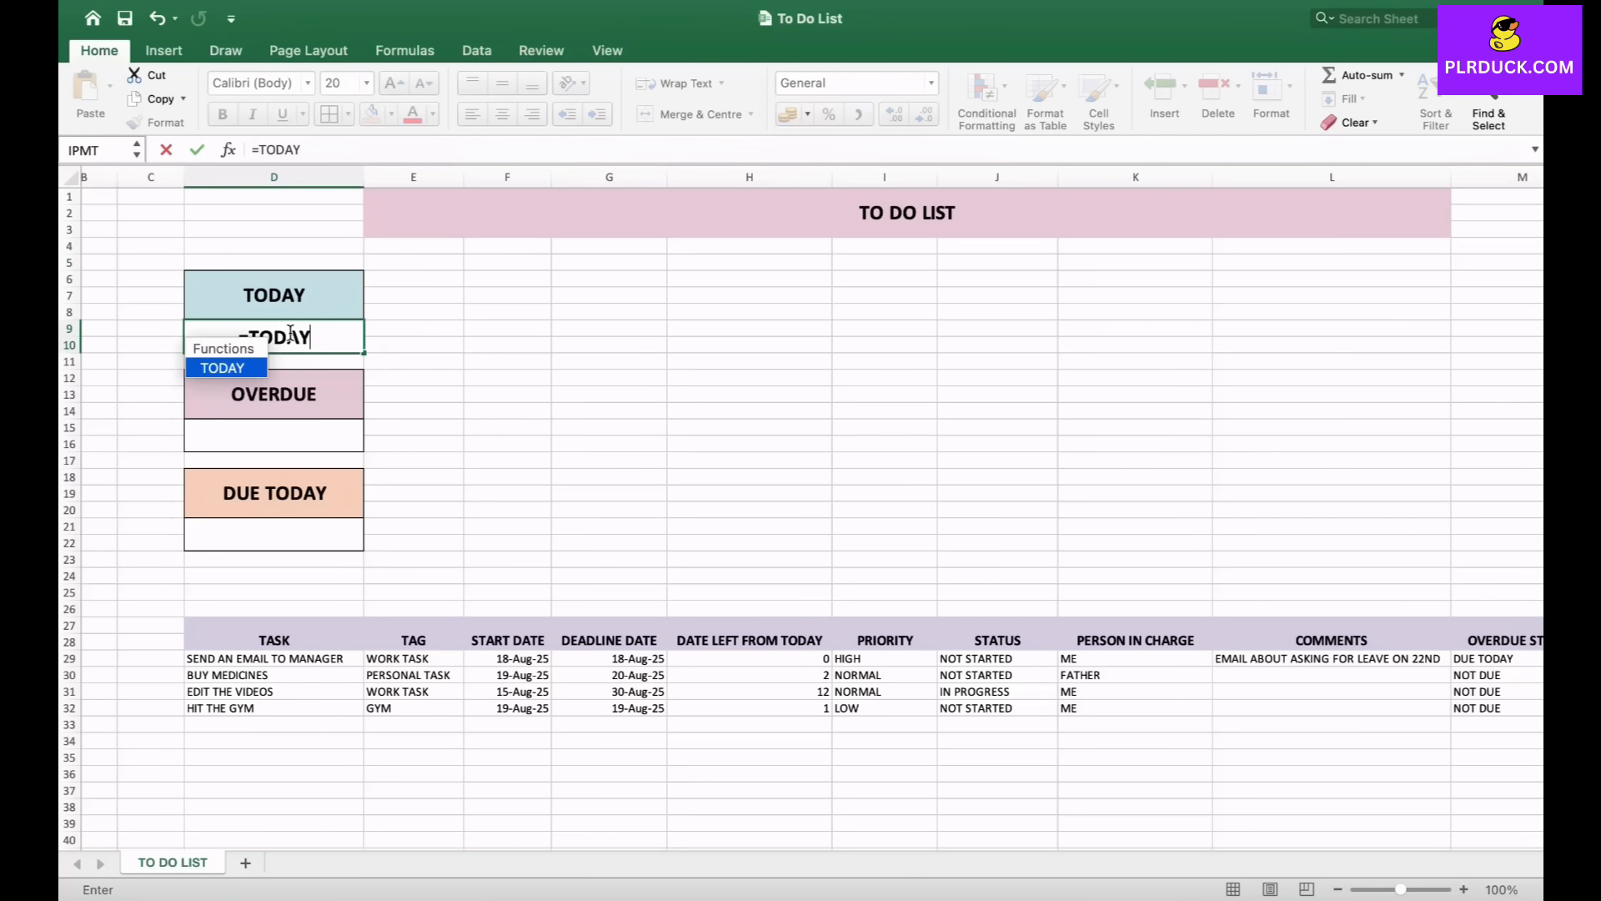
{"action": "type", "text": "()"}
{"action": "key", "text": "Return"}
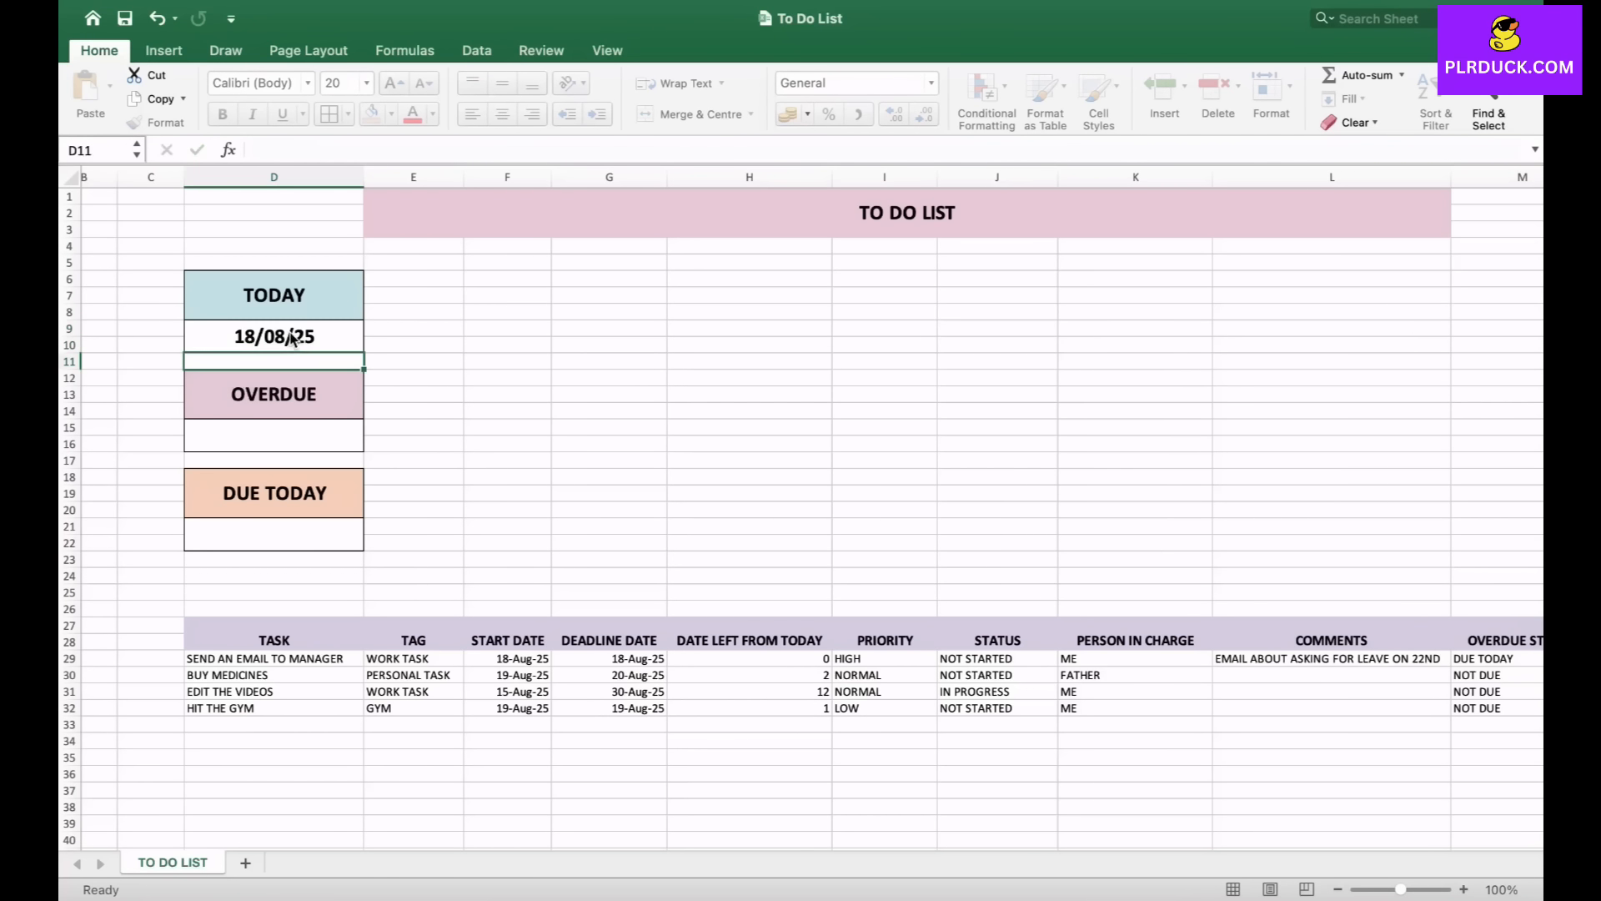
- Enter =COUNTIF(M29:M32,"OVERDUE") in the cell below the OVERDUE label
{"action": "left_click", "coordinate": [274, 436]}
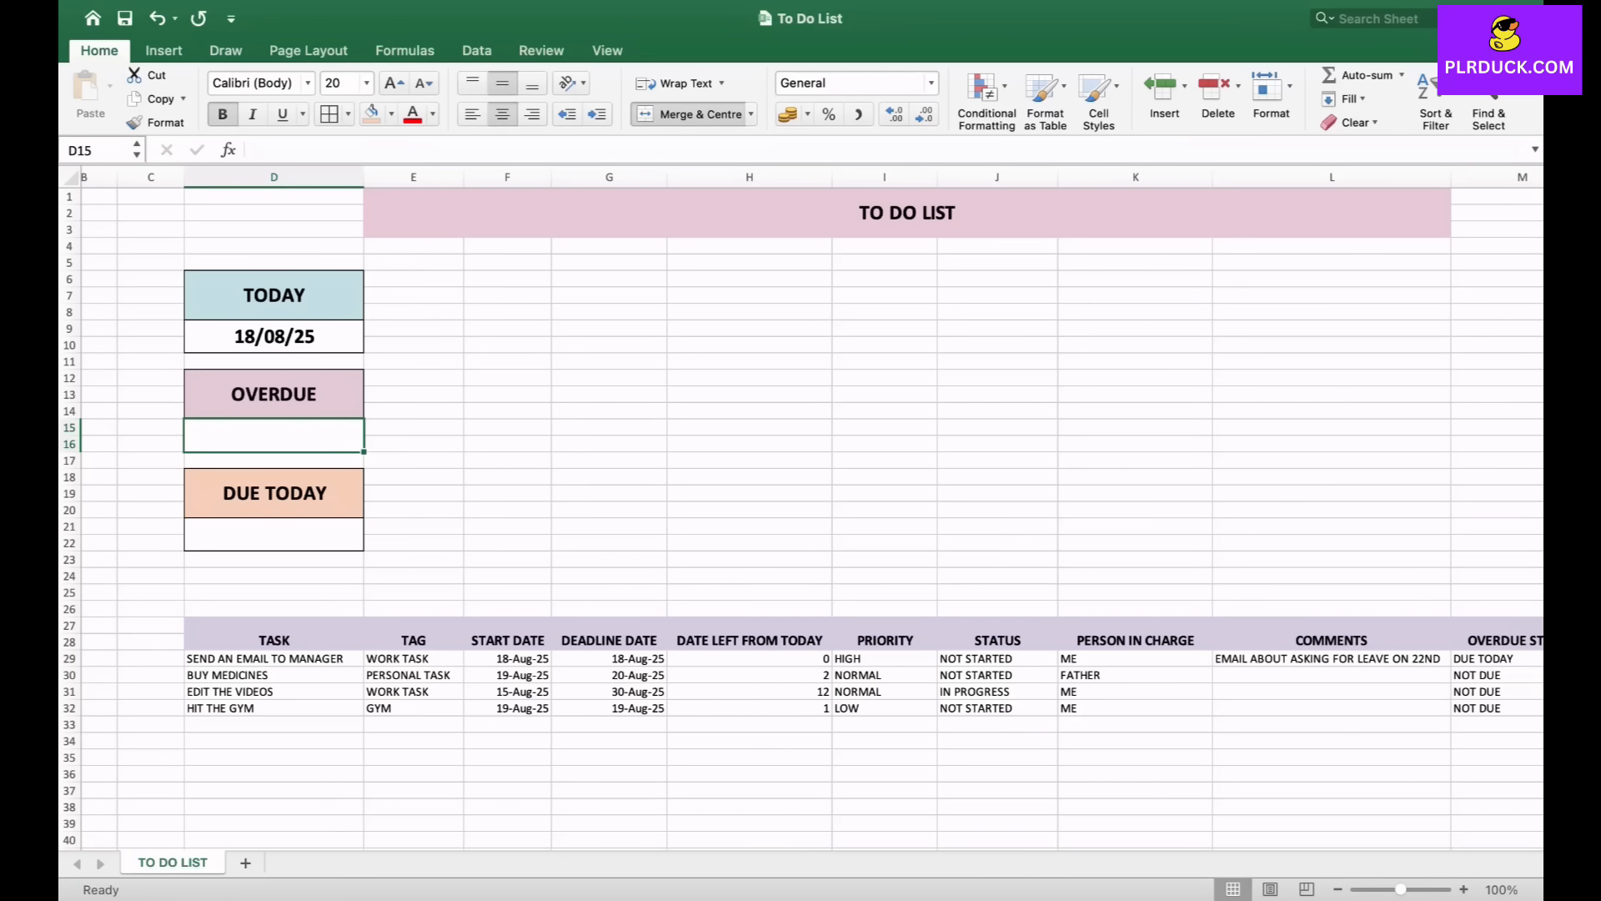
{"action": "type", "text": "="}
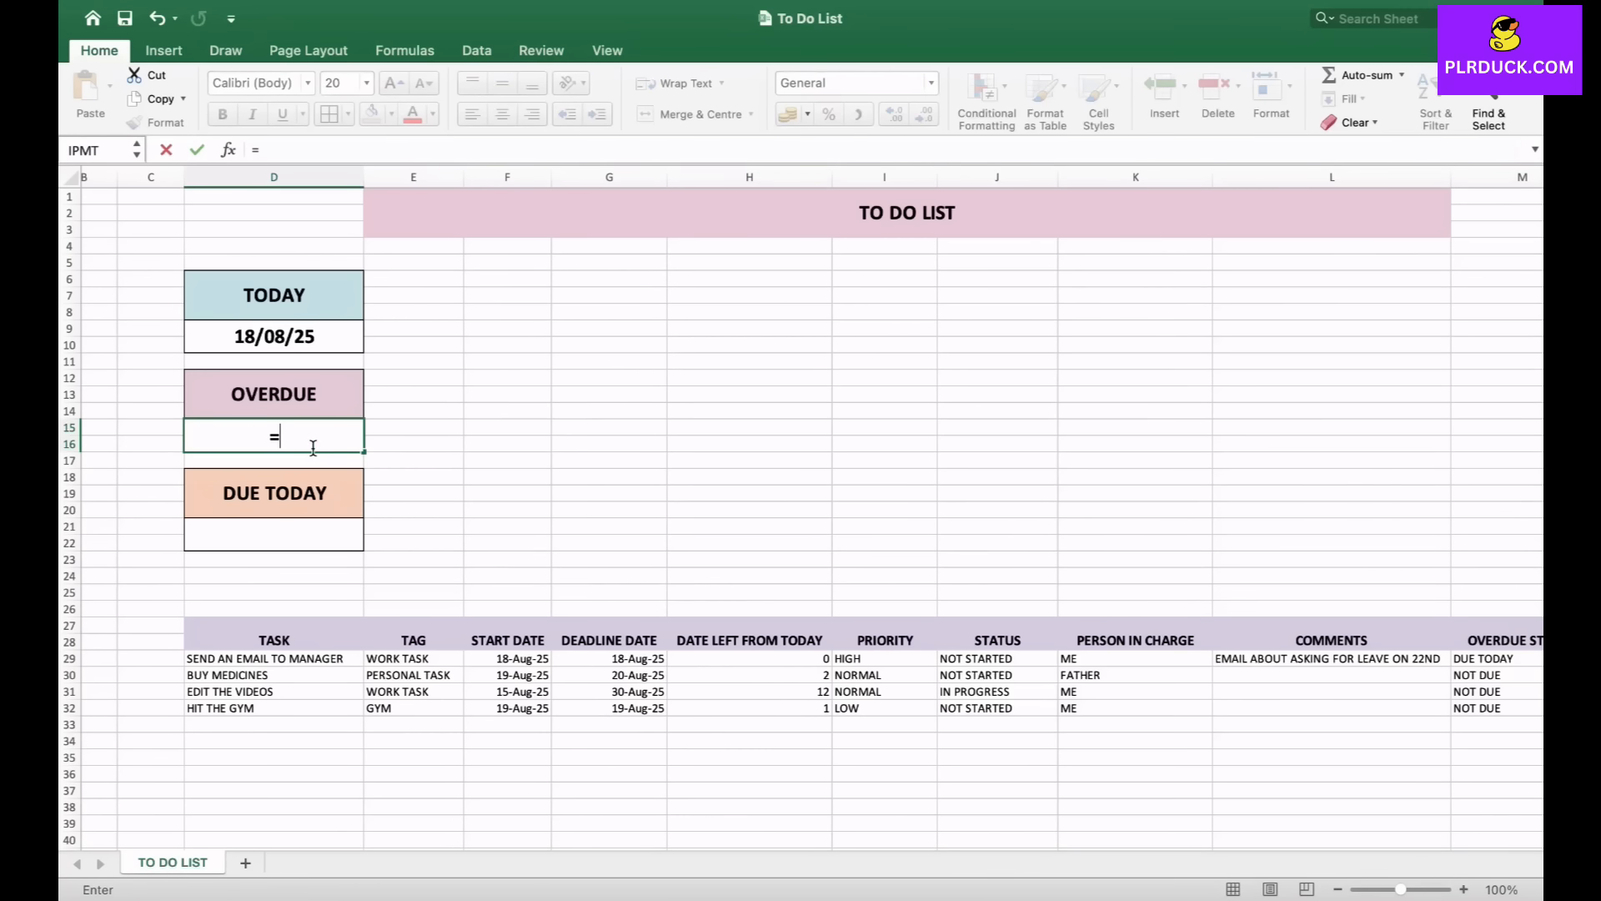
{"action": "type", "text": "COUNT"}
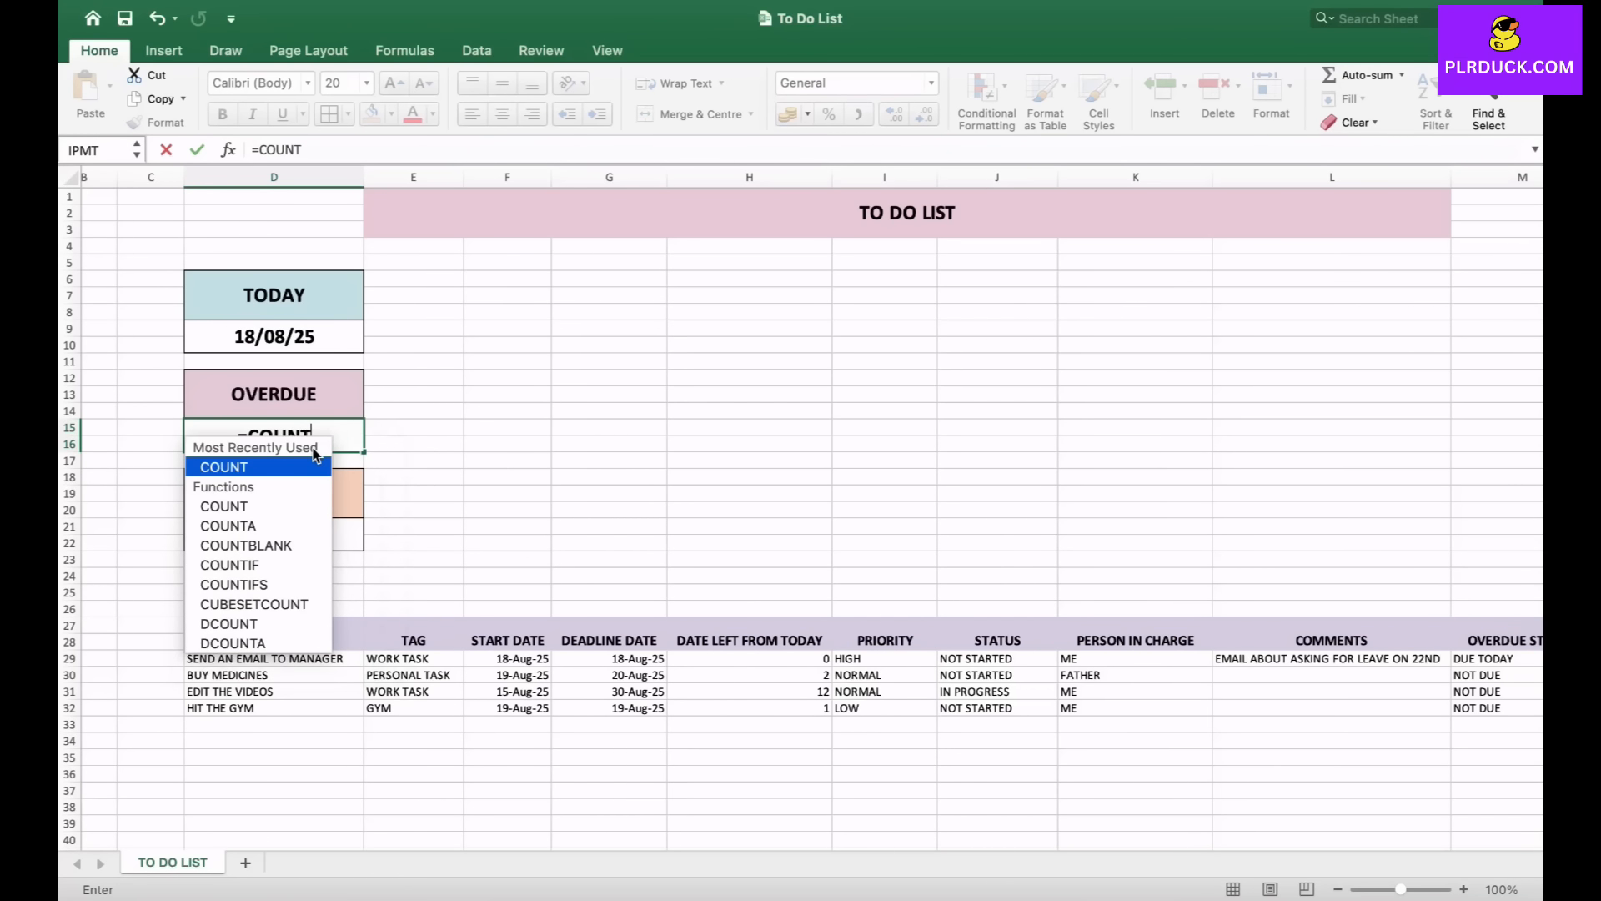
{"action": "type", "text": "IF("}
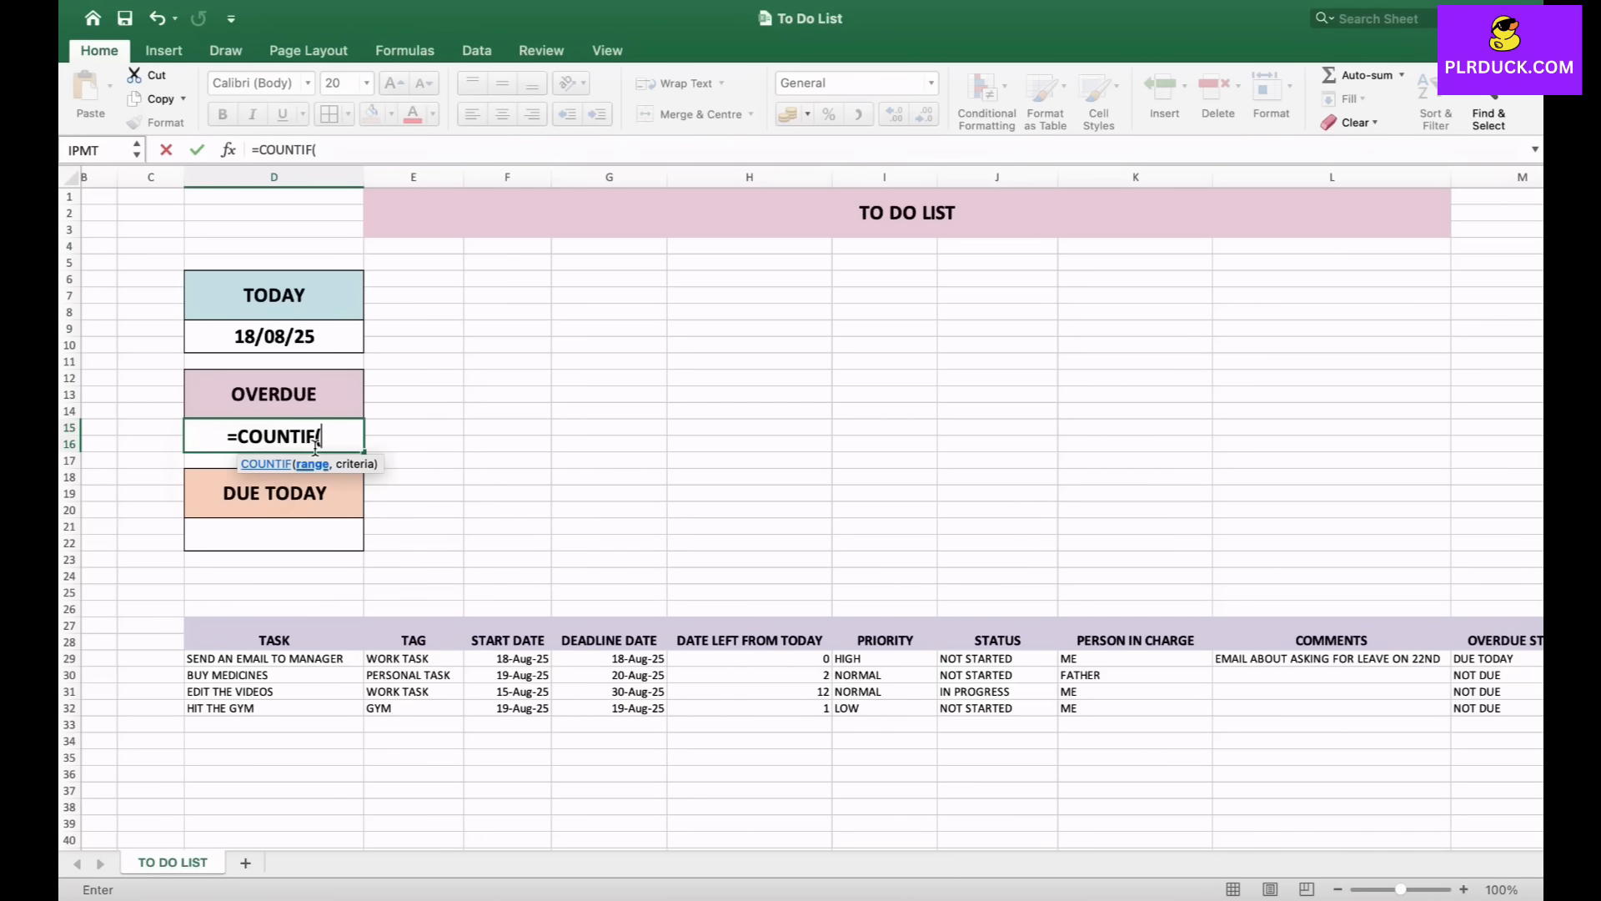
{"action": "scroll", "coordinate": [526, 567], "scroll_direction": "right", "scroll_amount": 5}
{"action": "left_click_drag", "start_coordinate": [1385, 658], "coordinate": [1418, 708]}
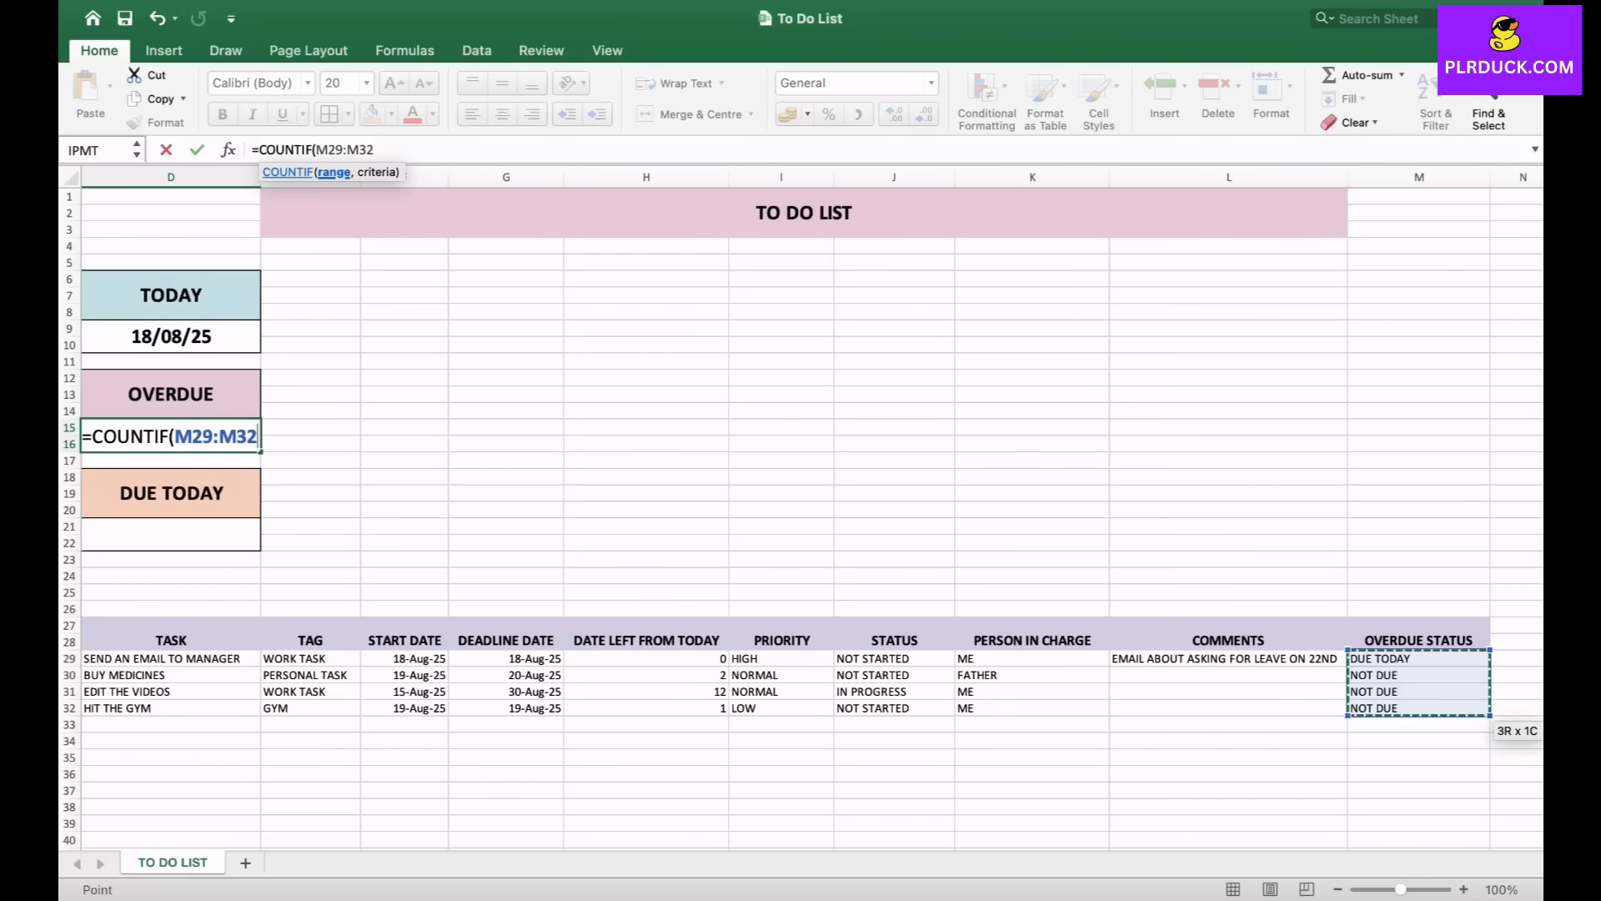
{"action": "type", "text": ","}
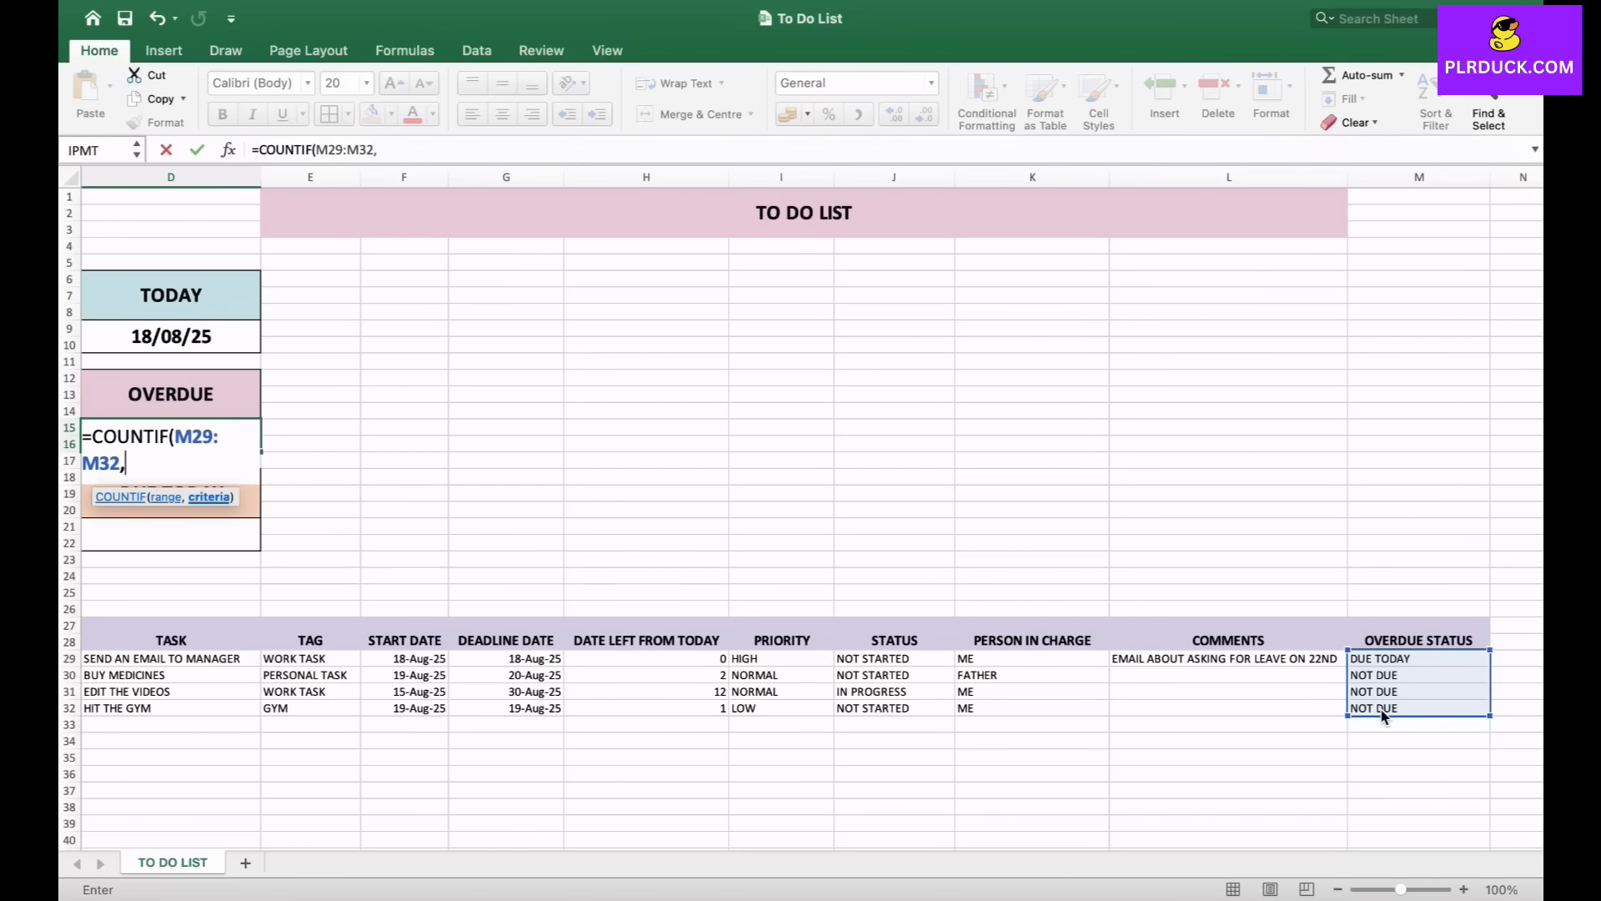
{"action": "type", "text": "\"OVERDUE\""}
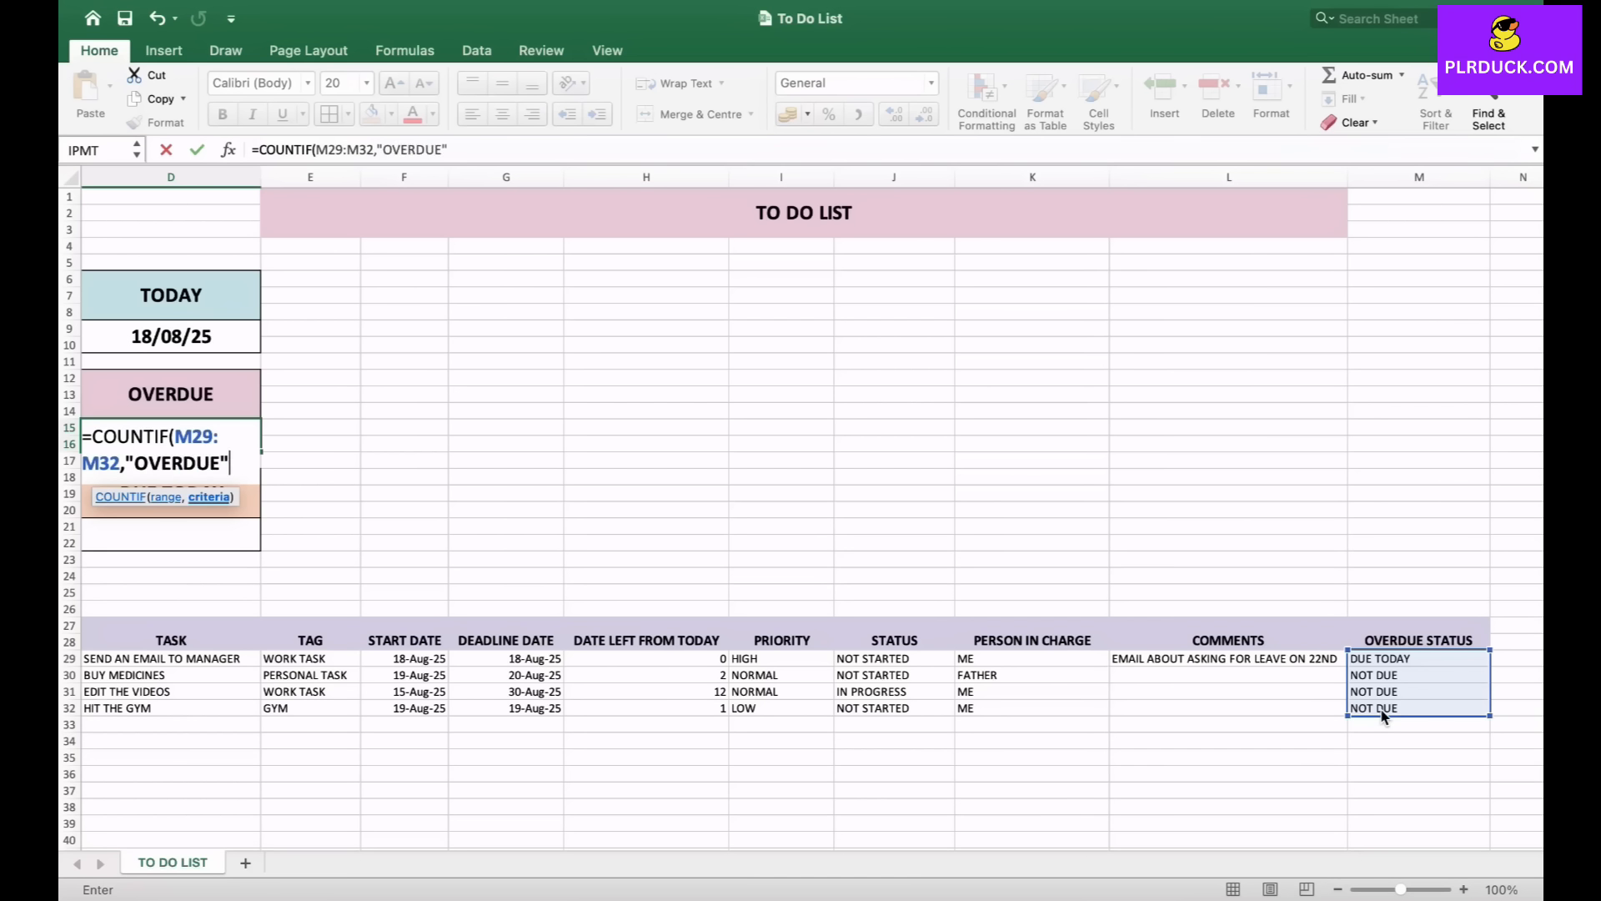
{"action": "type", "text": ")"}
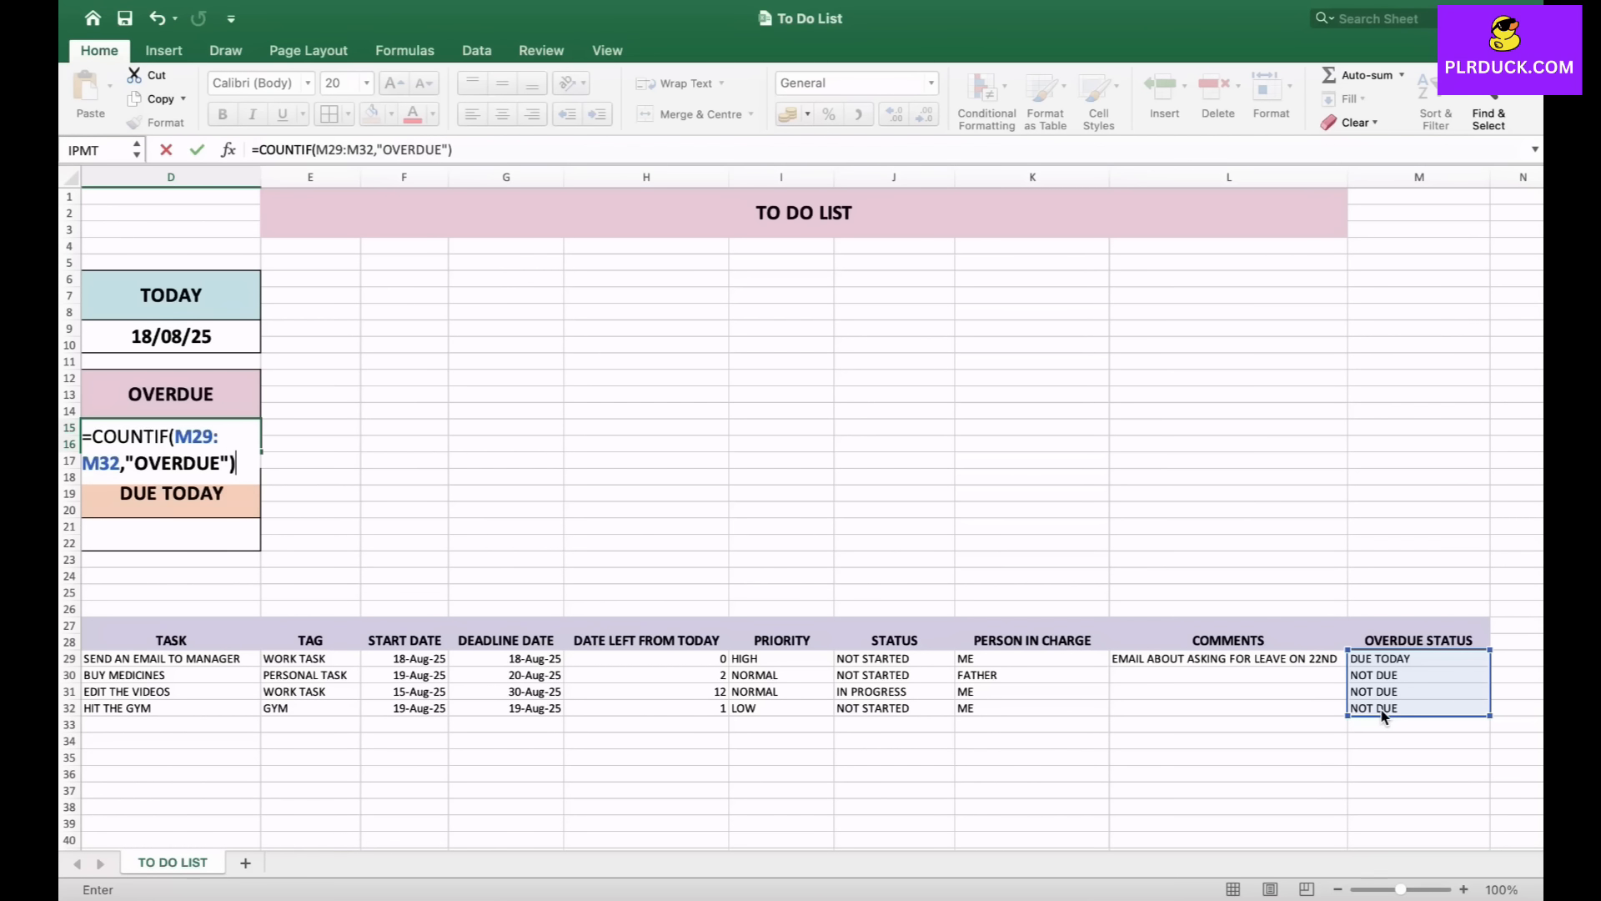
{"action": "key", "text": "Return"}
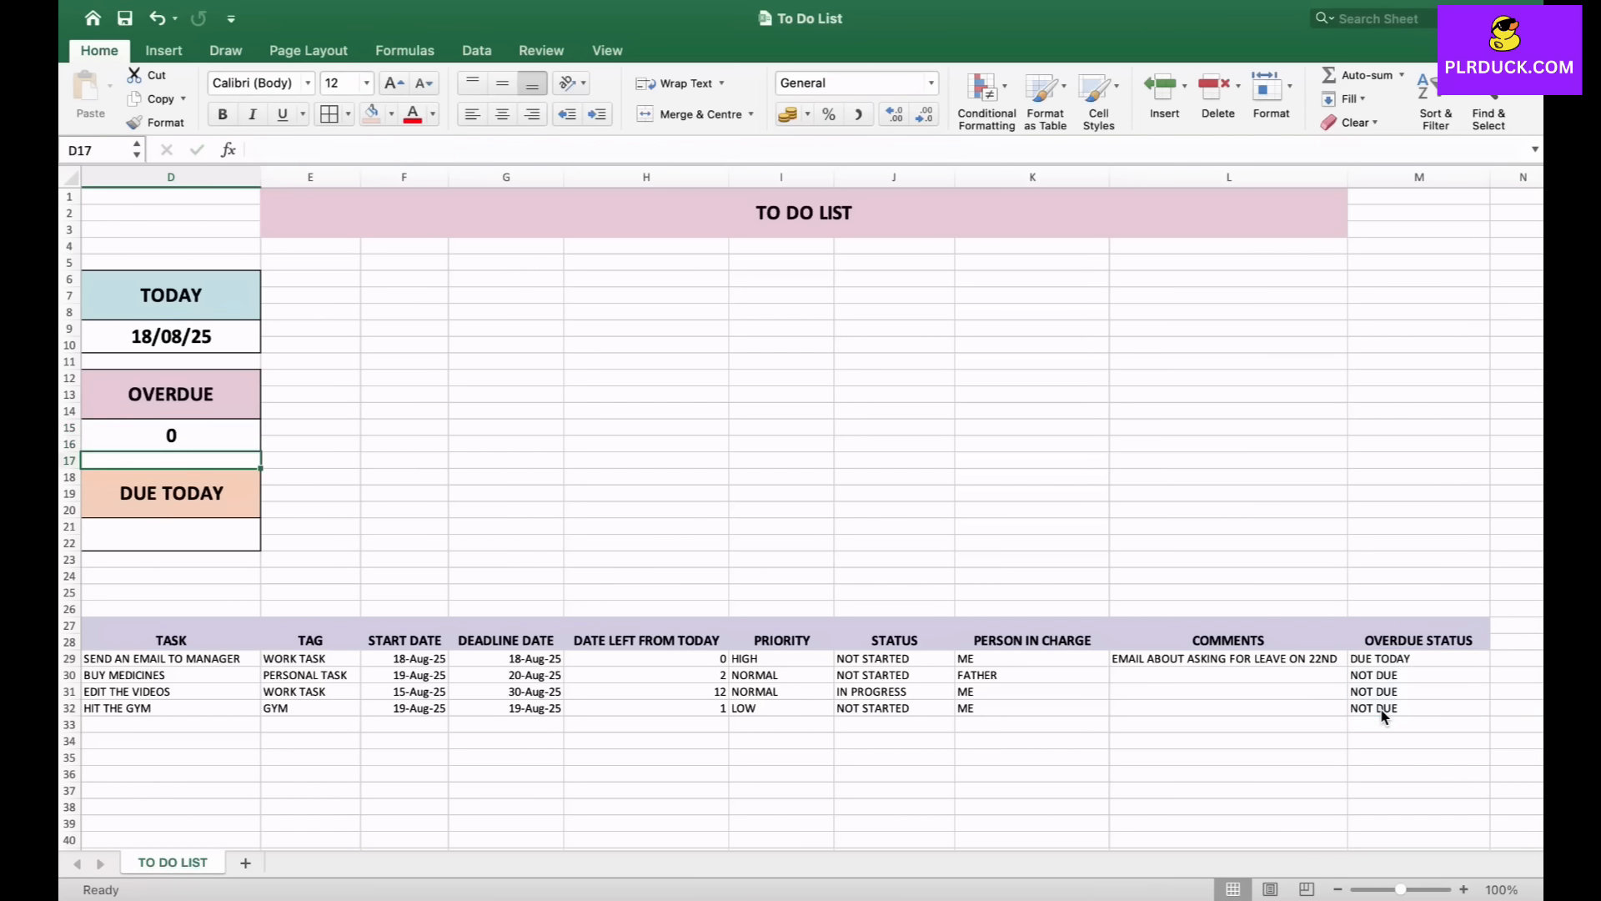
- Enter =COUNTIF(M29:M32,"DUE TODAY") in the cell below the DUE TODAY label
{"action": "left_click", "coordinate": [171, 436]}
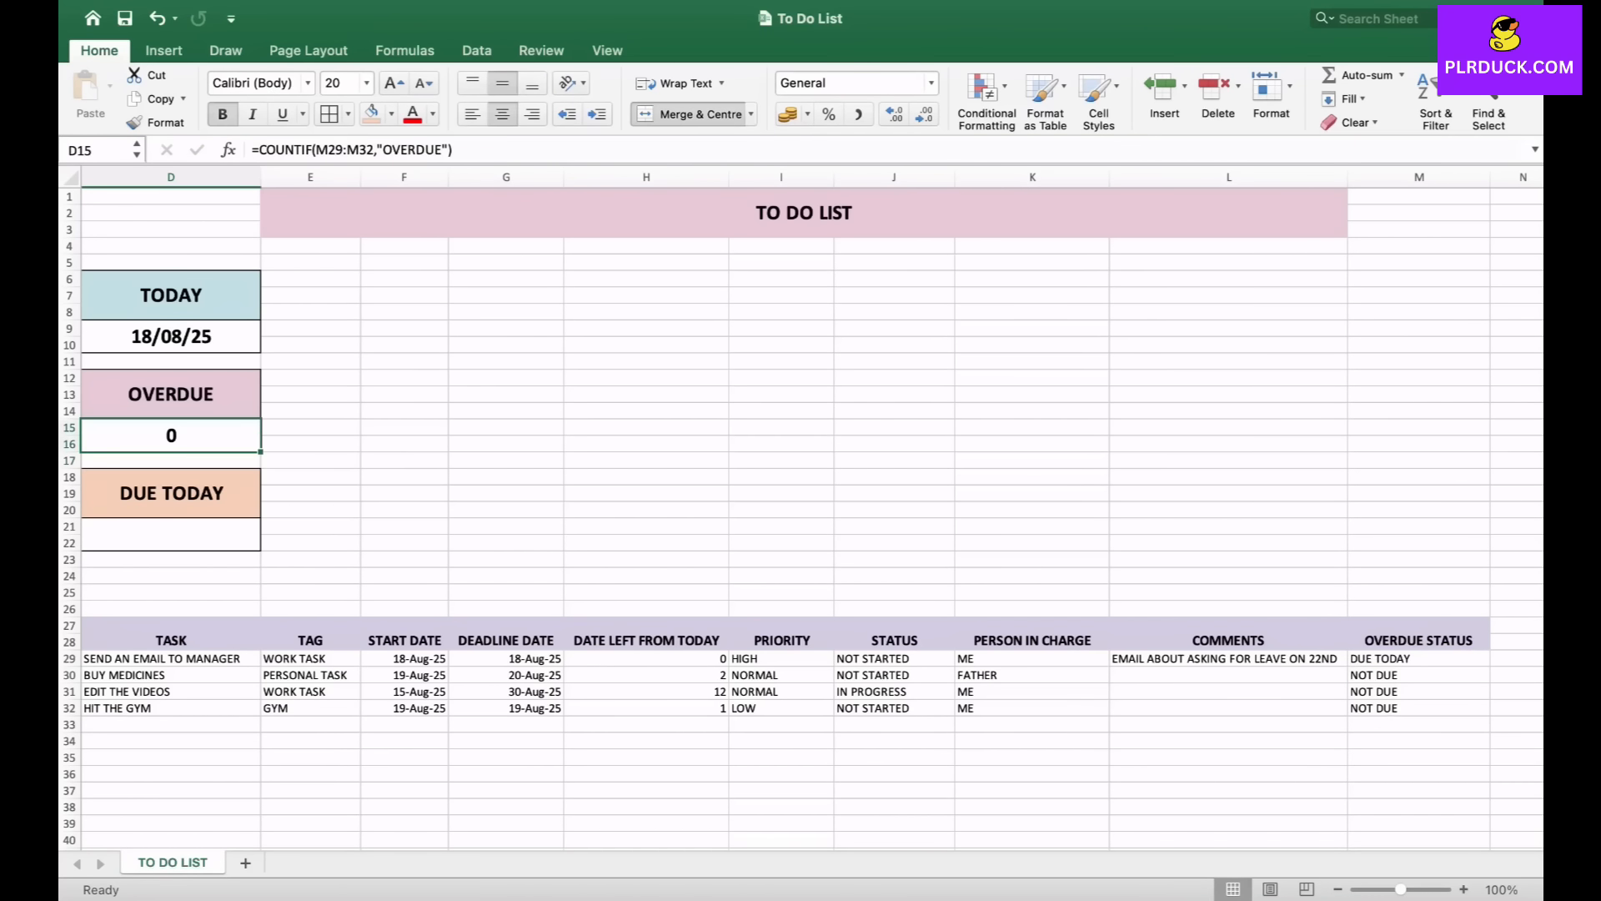
{"action": "scroll", "coordinate": [812, 508], "scroll_direction": "left", "scroll_amount": 1}
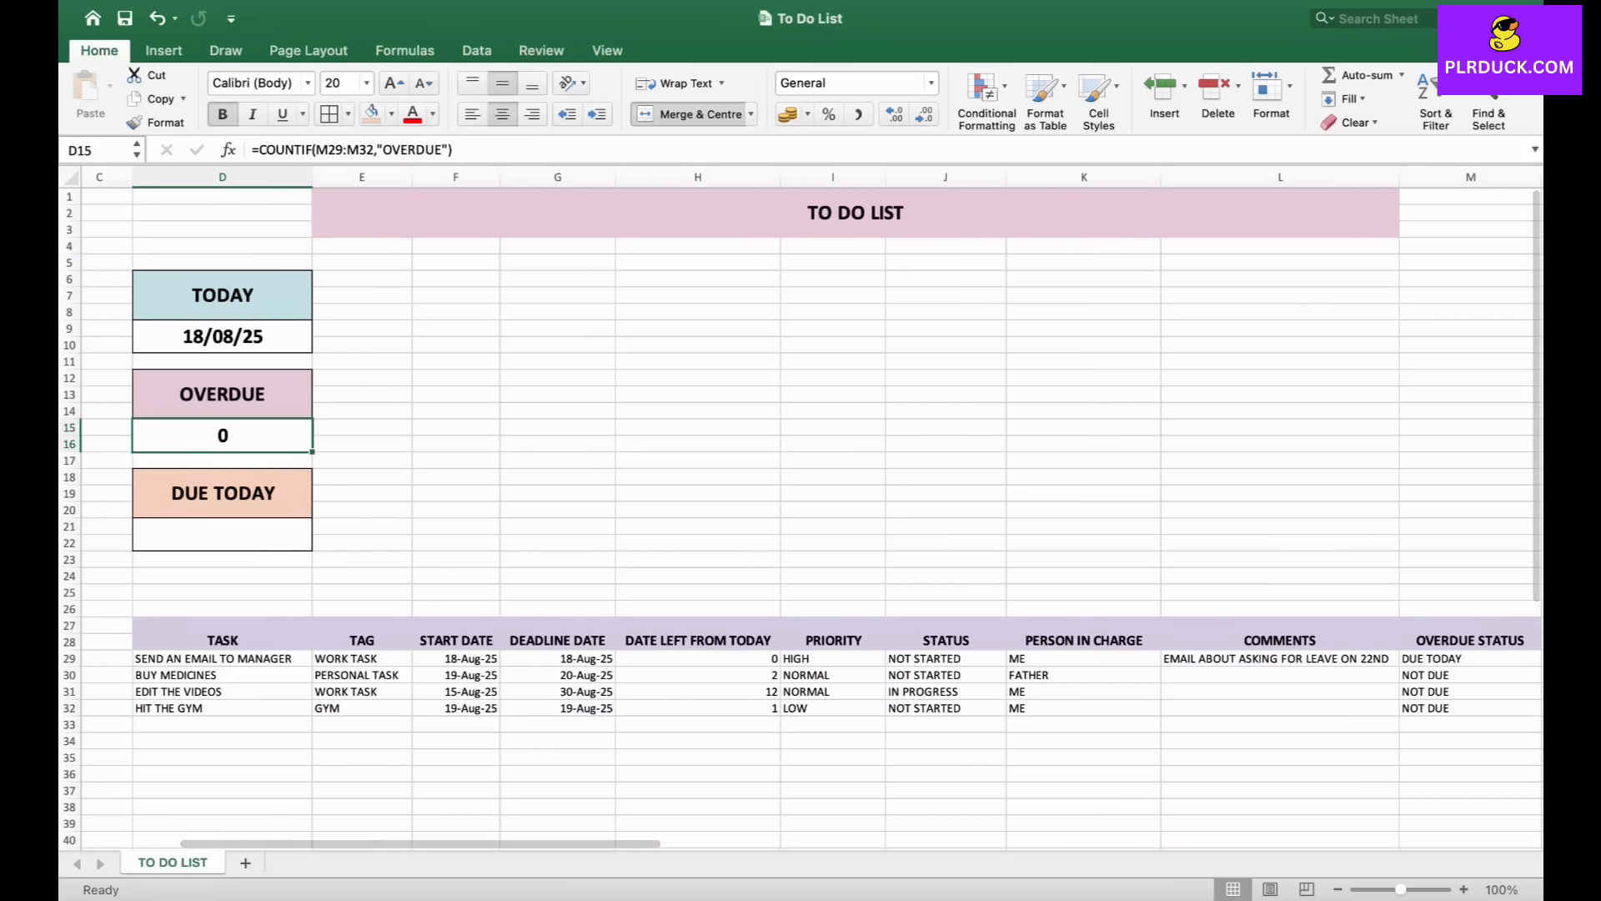
{"action": "left_click", "coordinate": [221, 535]}
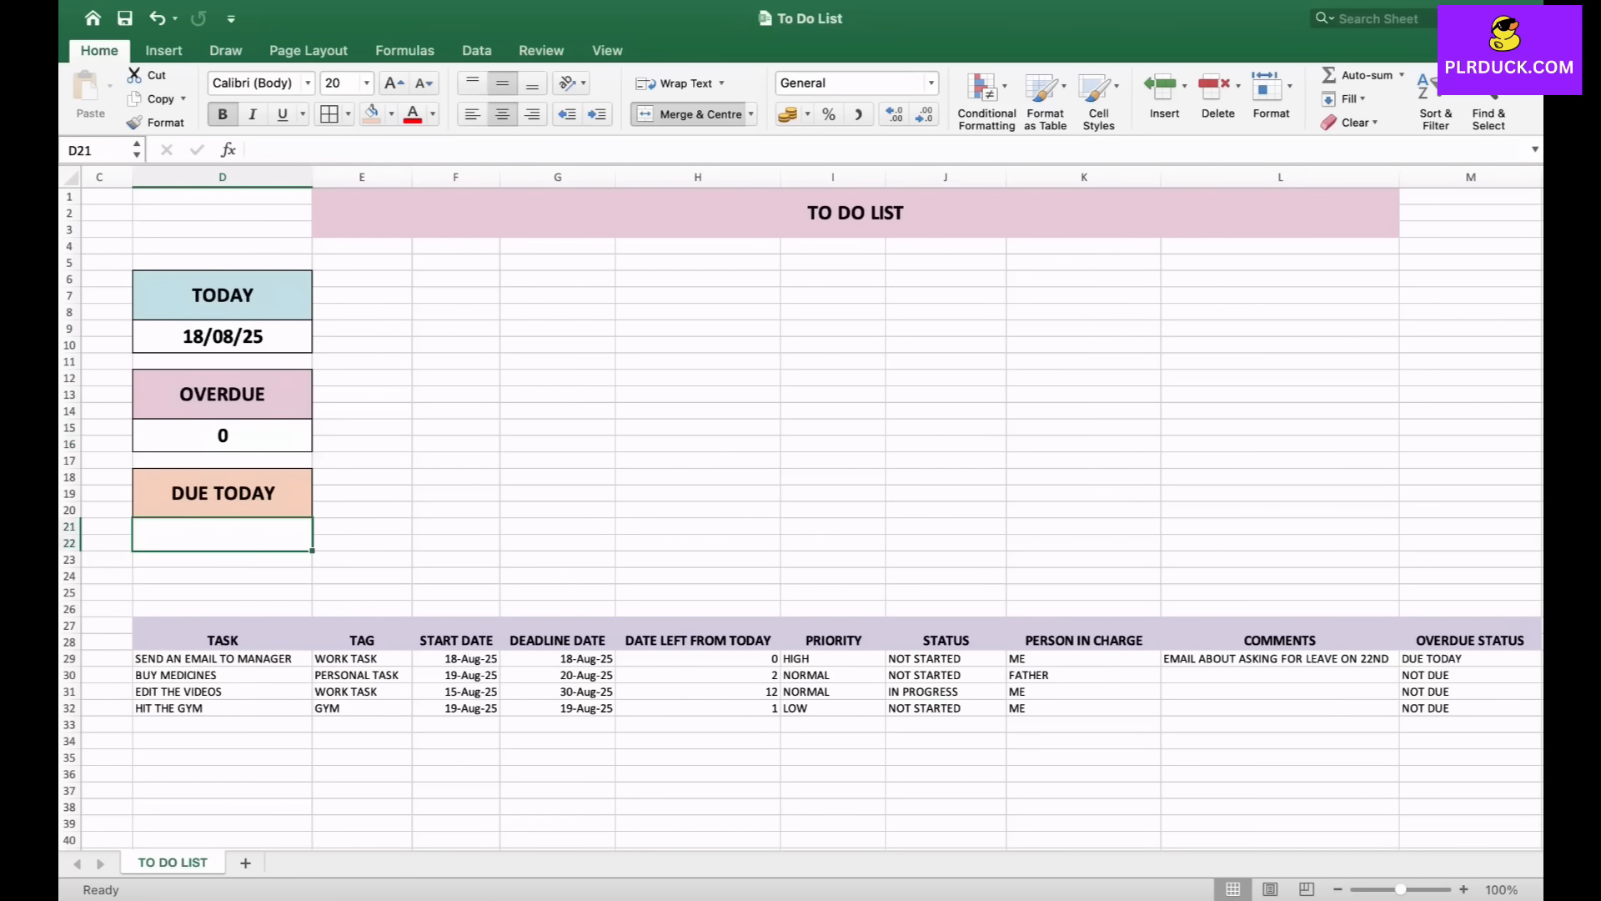
{"action": "type", "text": "="}
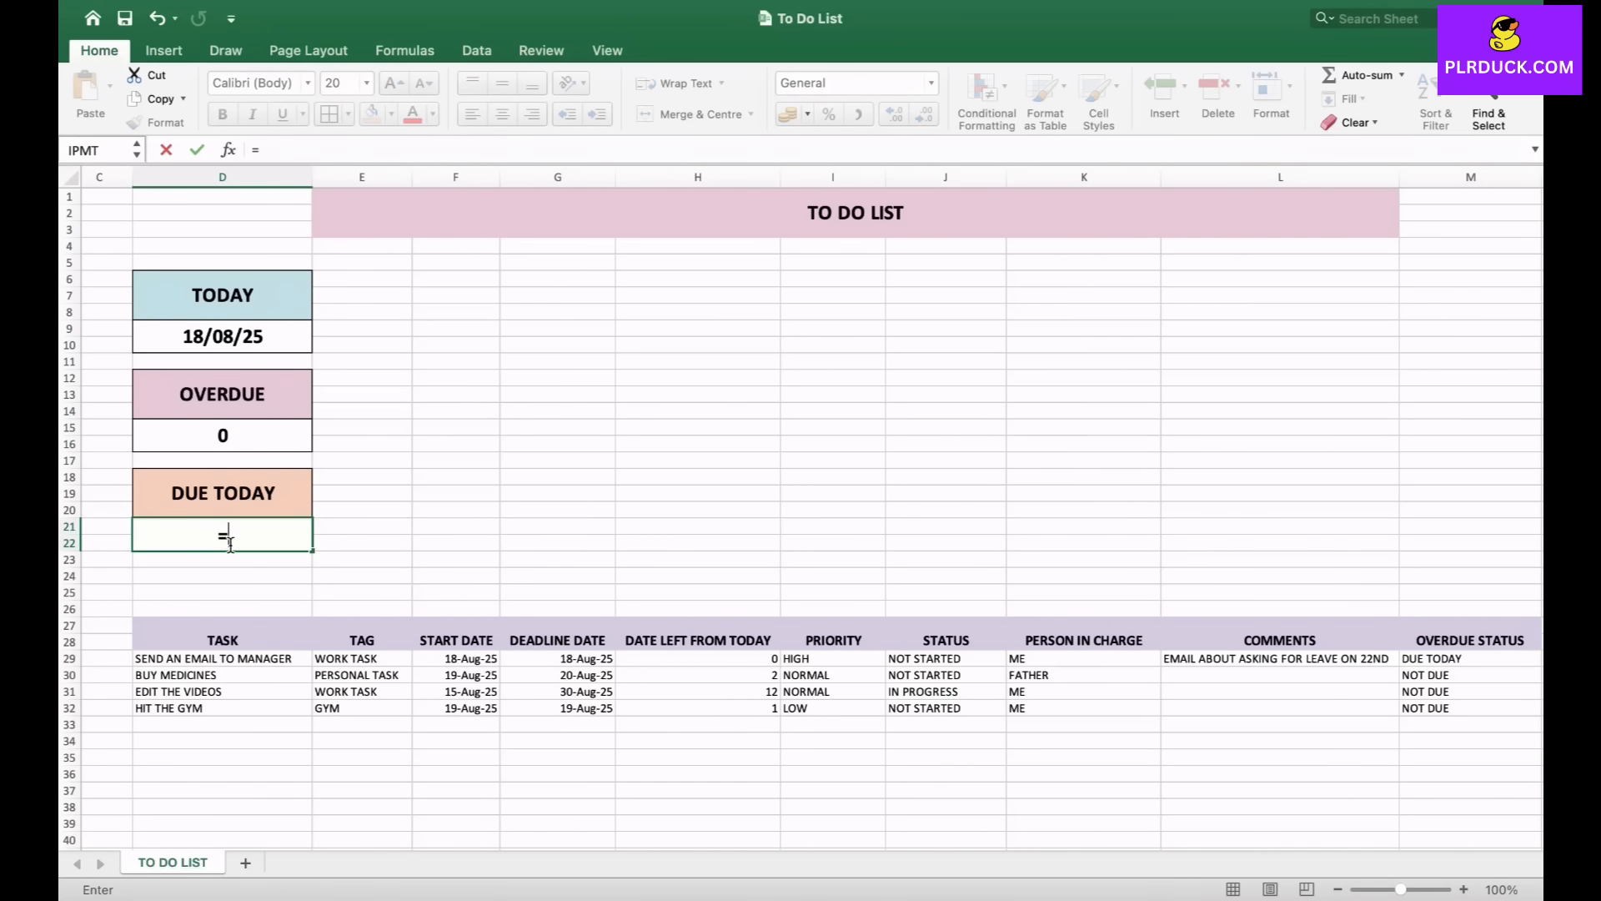
{"action": "type", "text": "COUNTIF"}
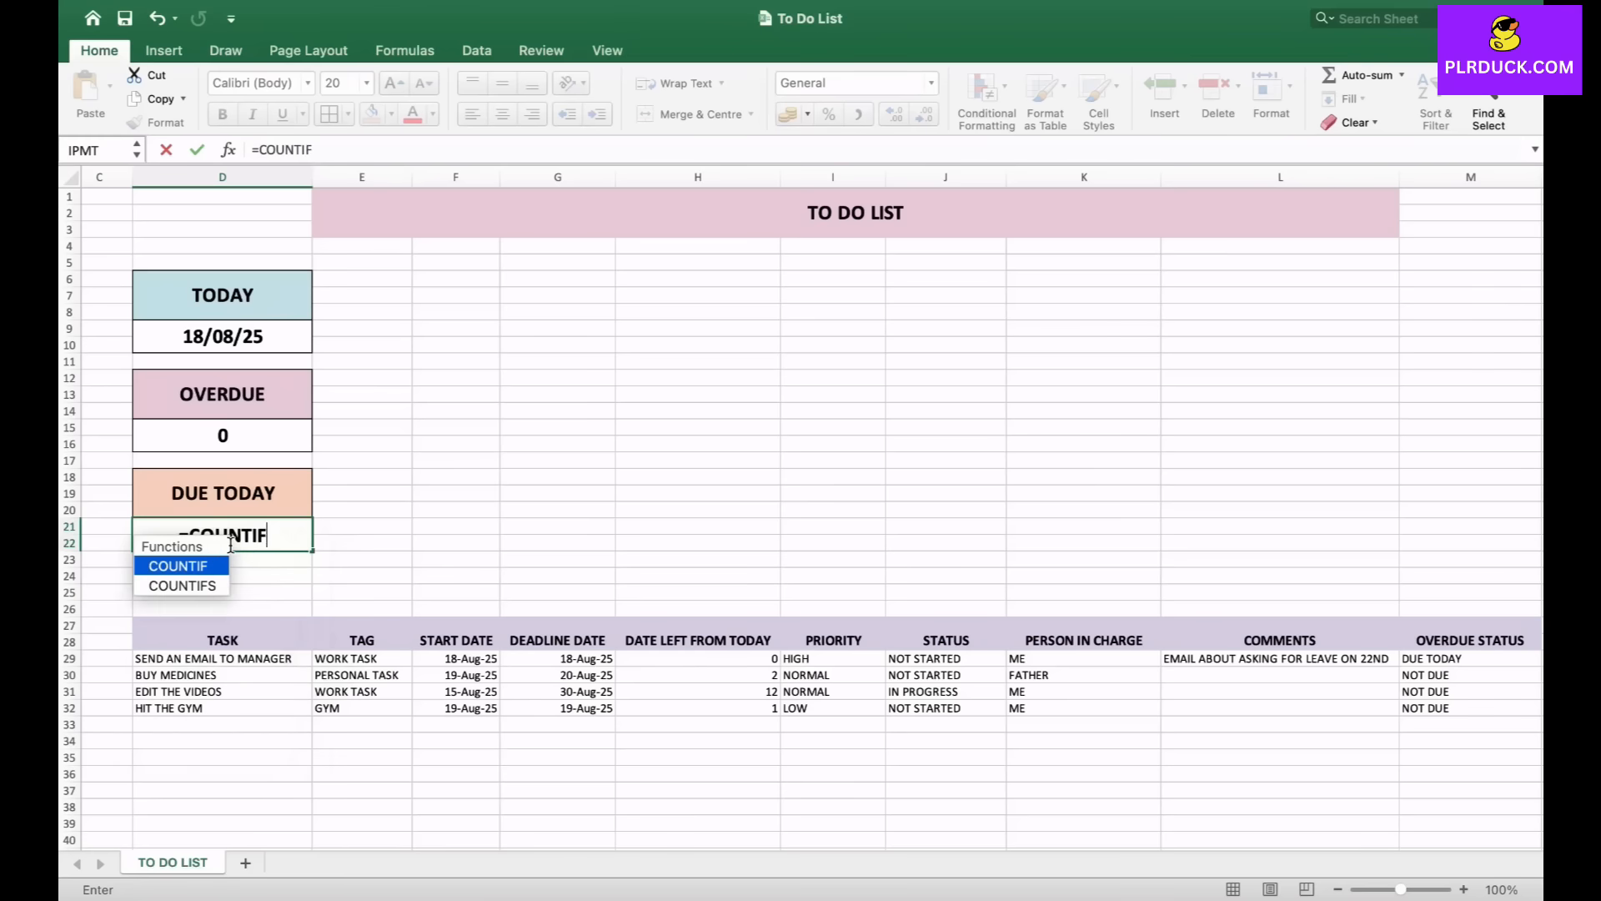
{"action": "type", "text": "("}
{"action": "scroll", "coordinate": [602, 574], "scroll_direction": "right", "scroll_amount": 5}
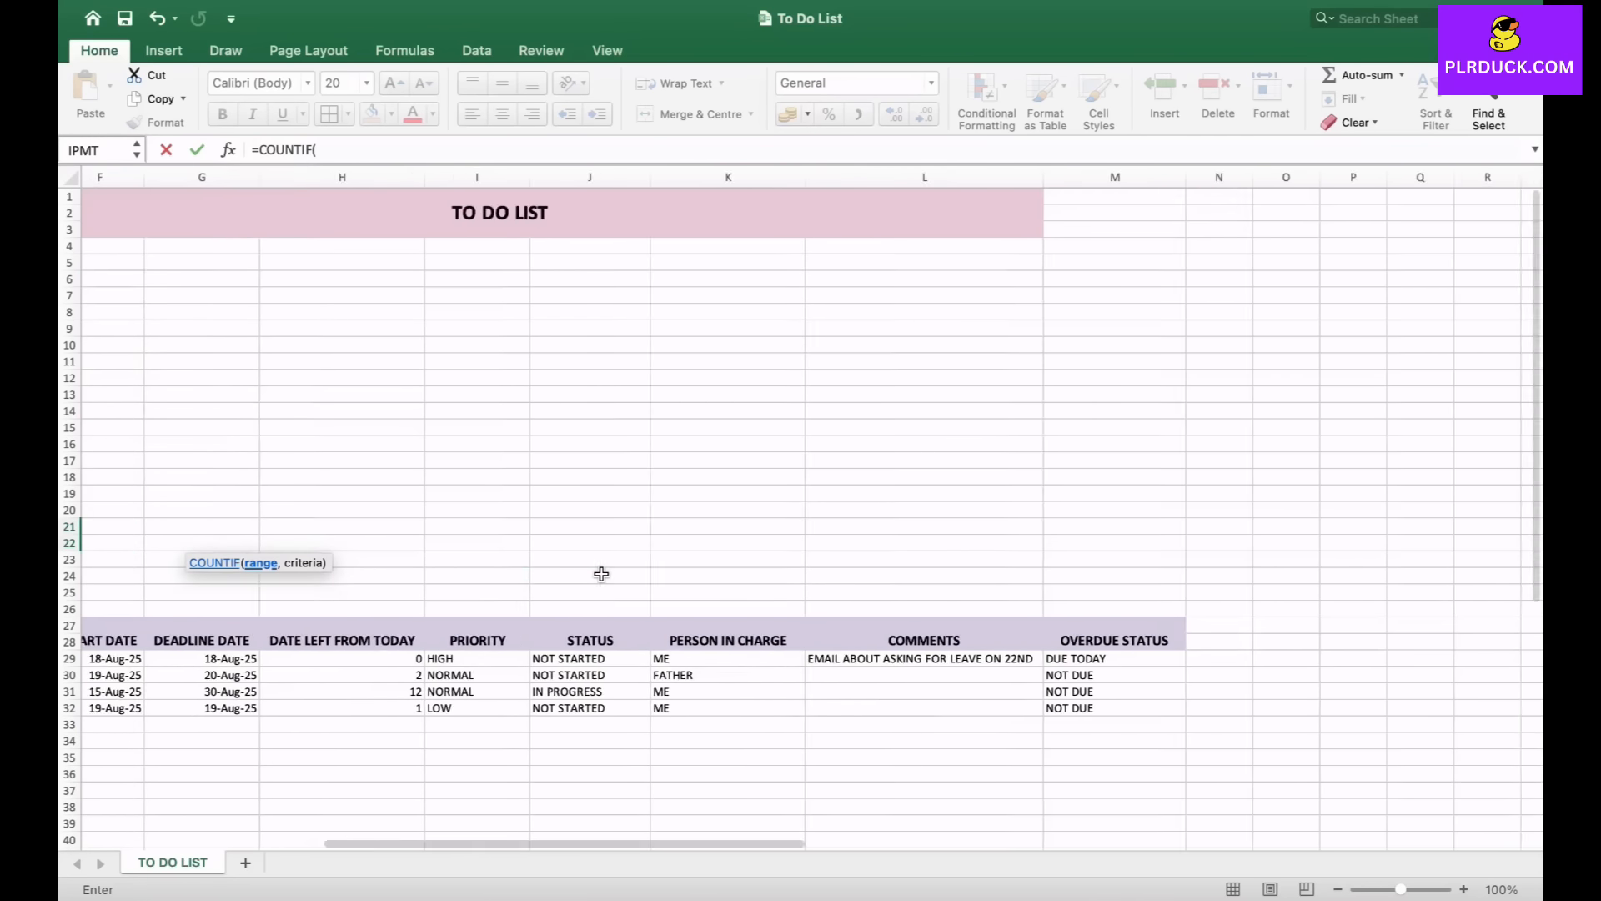
{"action": "left_click_drag", "start_coordinate": [1067, 659], "coordinate": [1084, 709]}
{"action": "type", "text": ","}
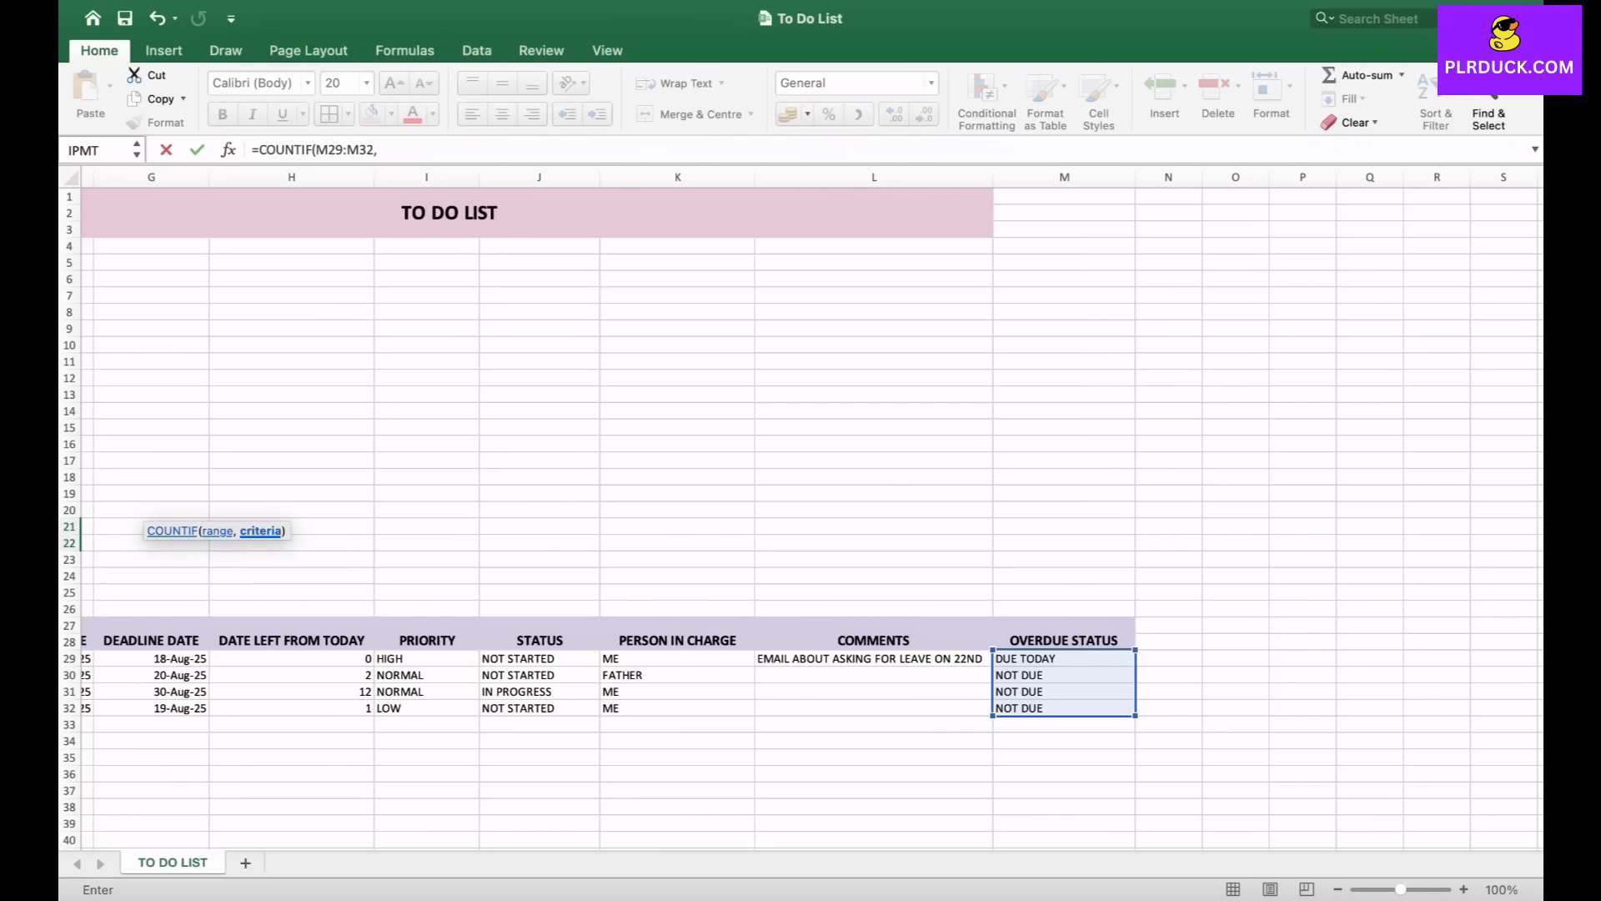
{"action": "scroll", "coordinate": [596, 614], "scroll_direction": "left", "scroll_amount": 5}
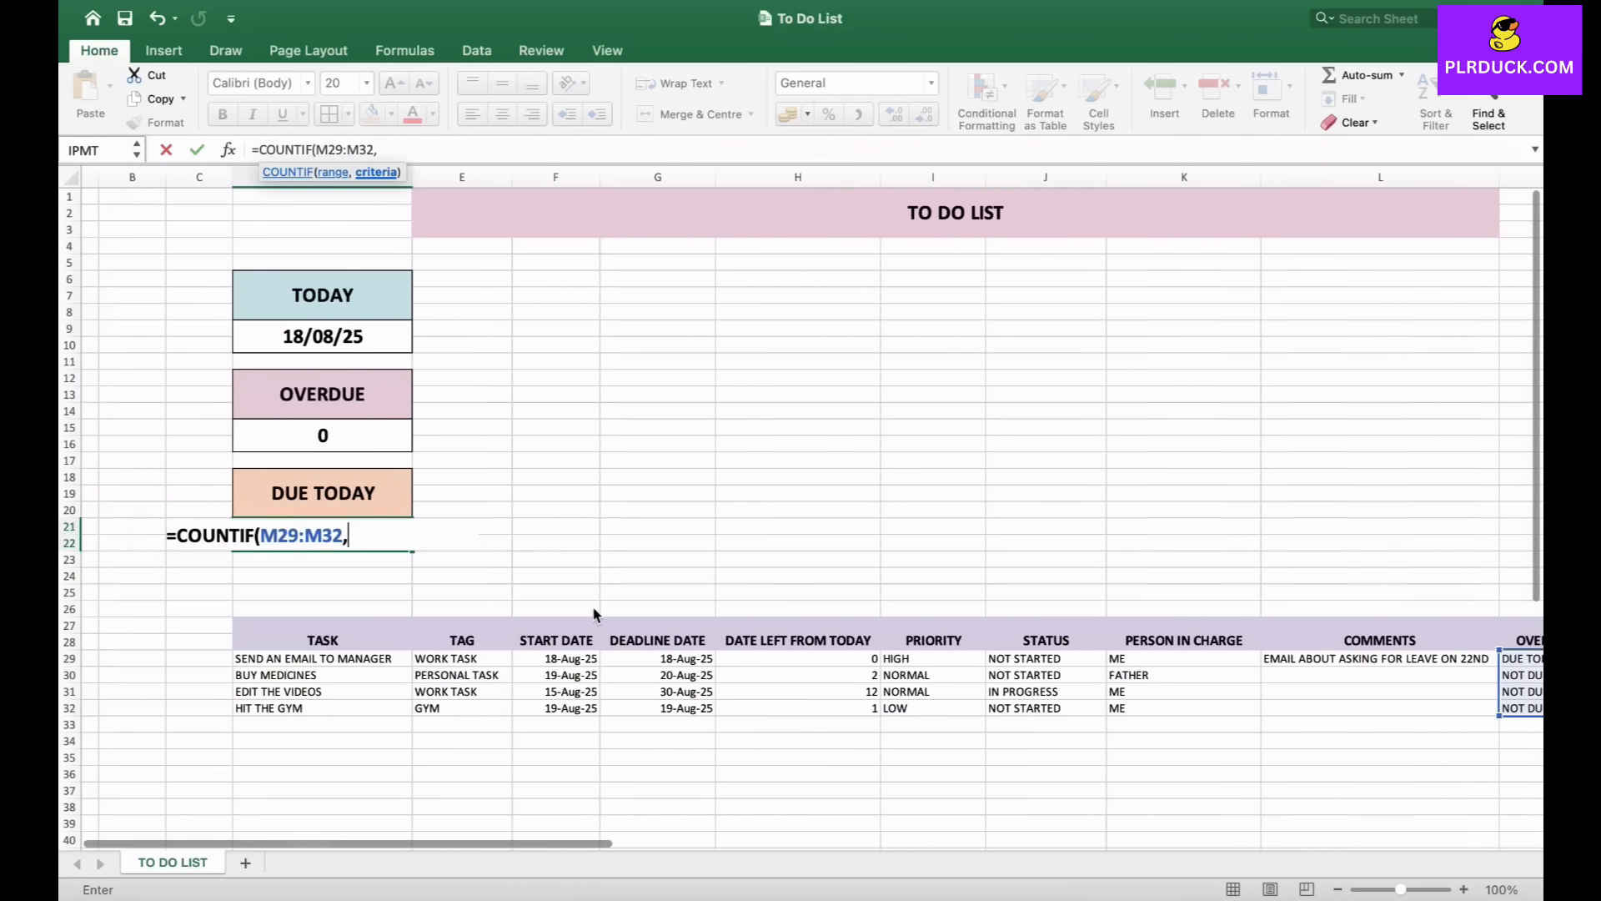
{"action": "type", "text": "\"DU"}
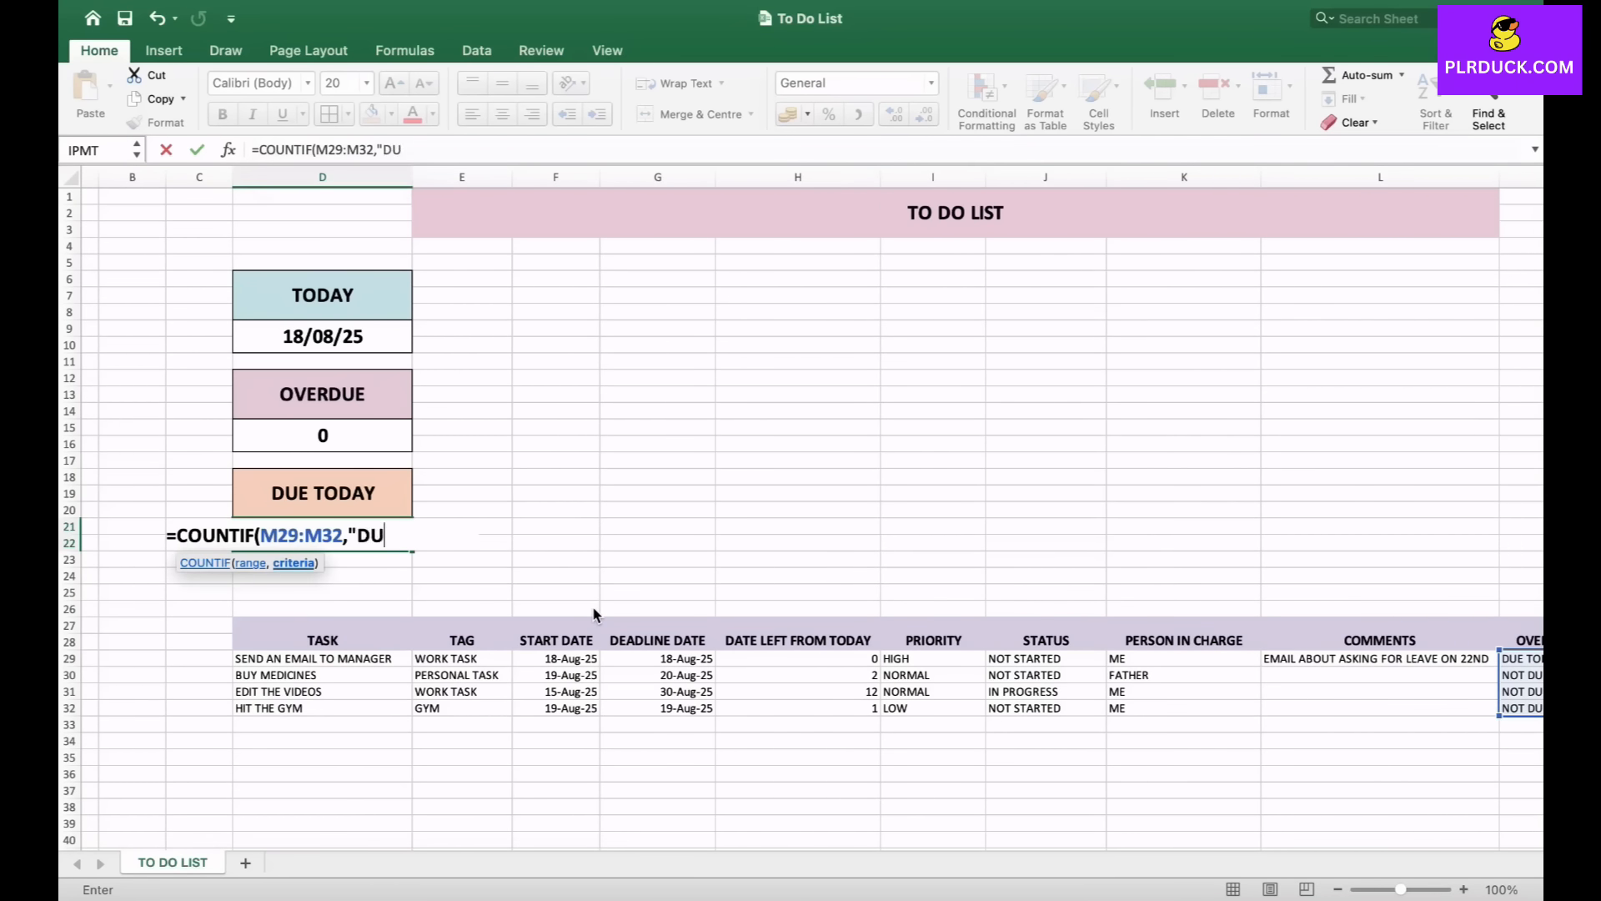
{"action": "type", "text": "E TODAY"}
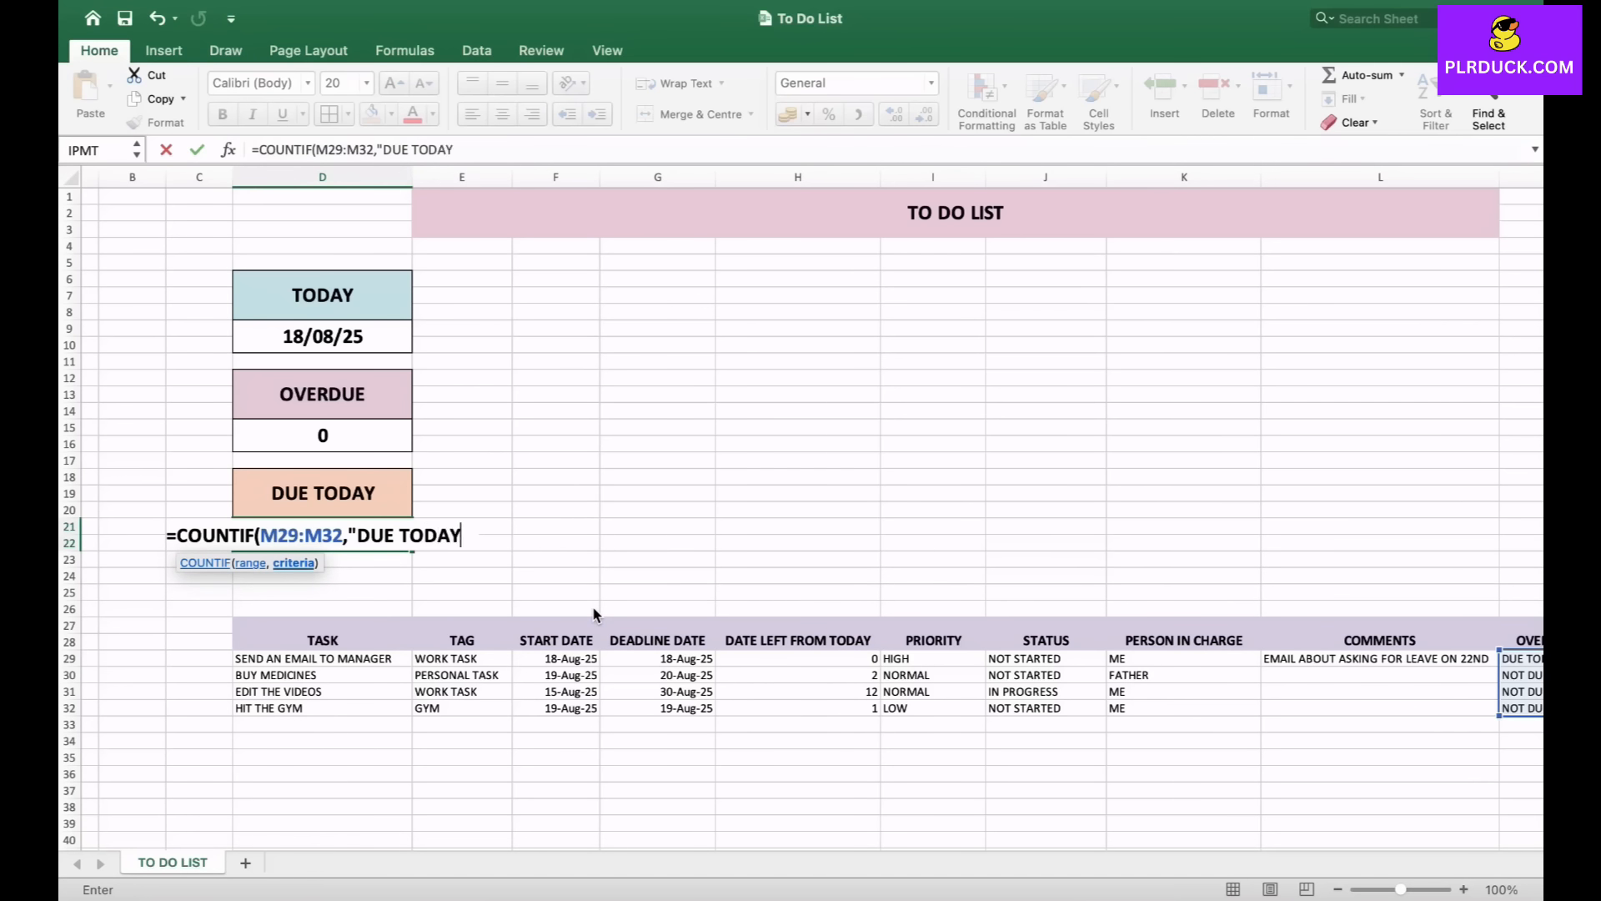
{"action": "type", "text": "\")"}
{"action": "key", "text": "Return"}
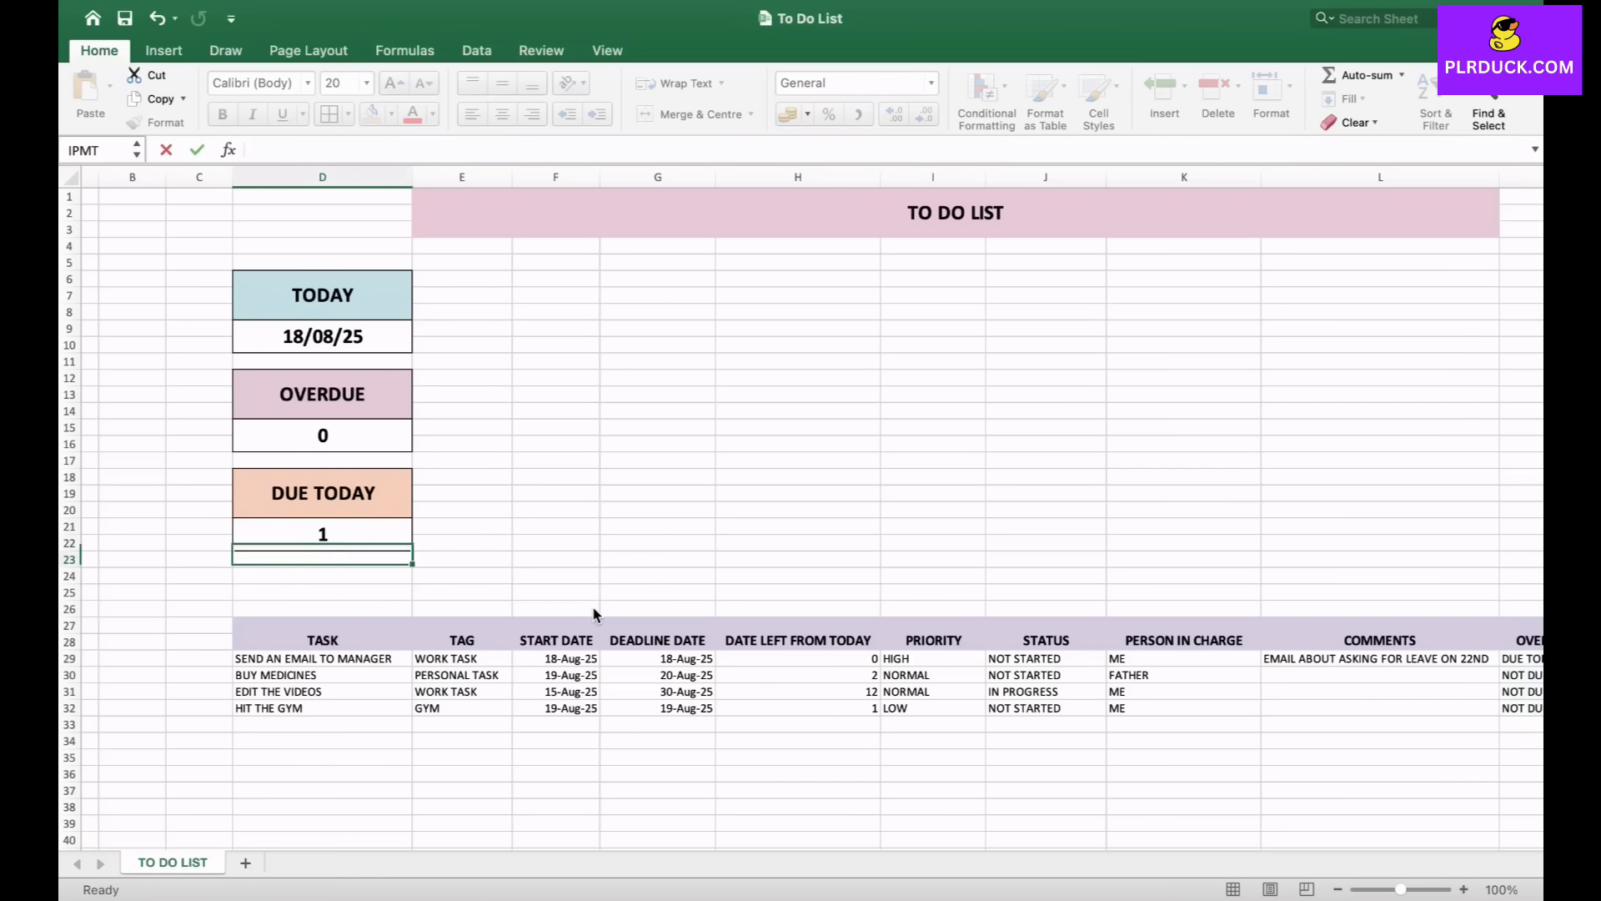
{"action": "key", "text": "Up"}
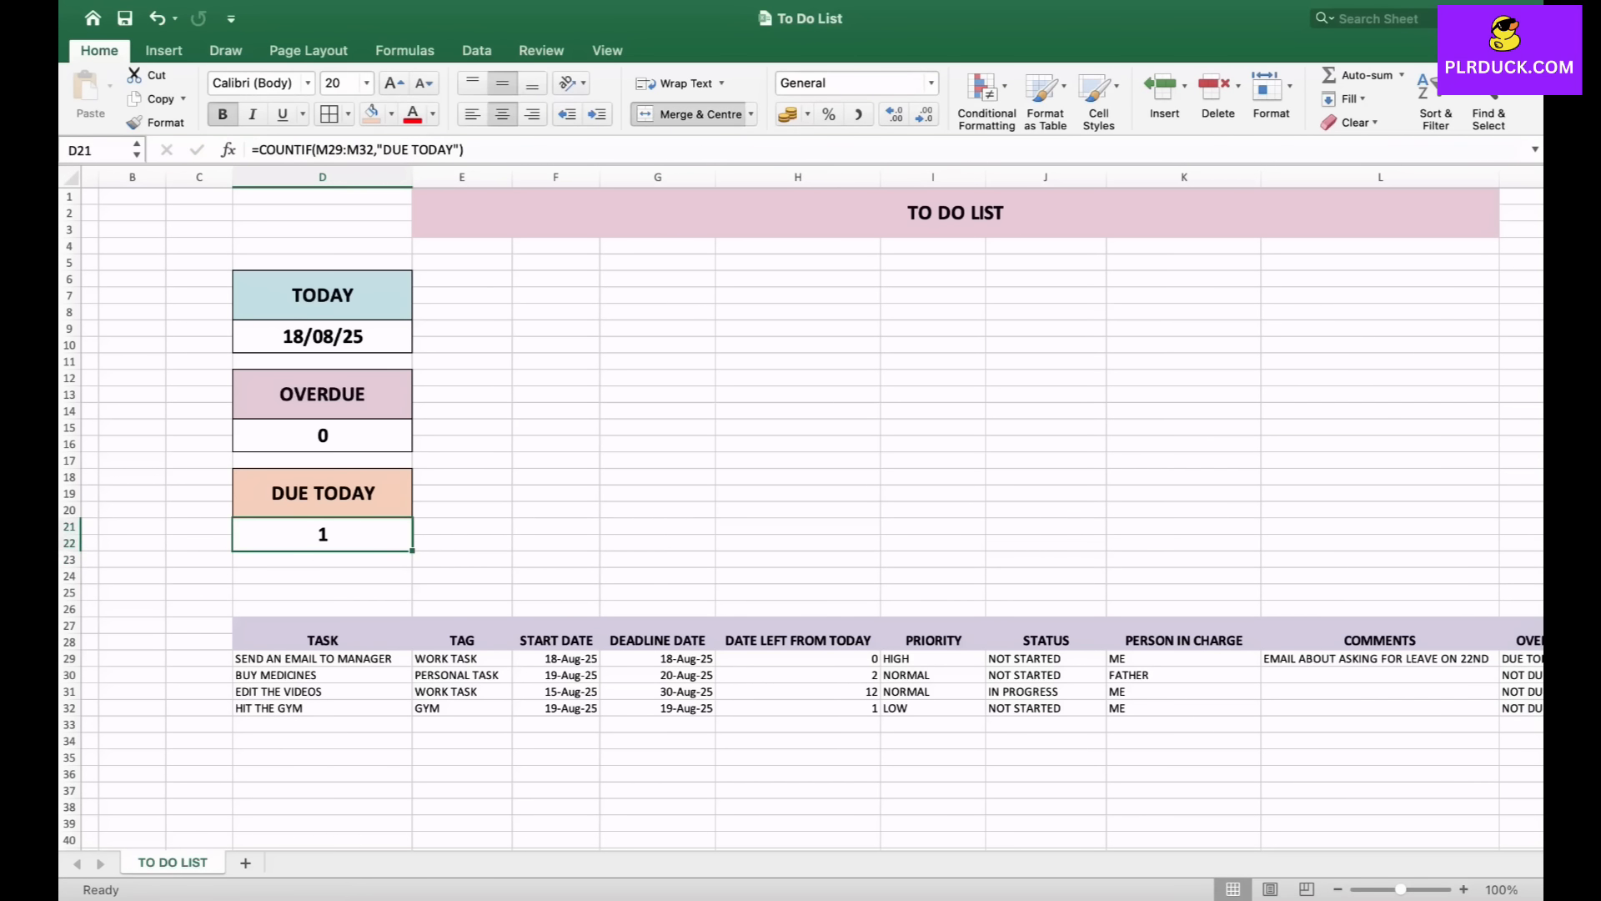
- Widen column W, next to the TAG, PRIORITY and STATUS option lists
{"action": "scroll", "coordinate": [800, 509], "scroll_direction": "right", "scroll_amount": 4}
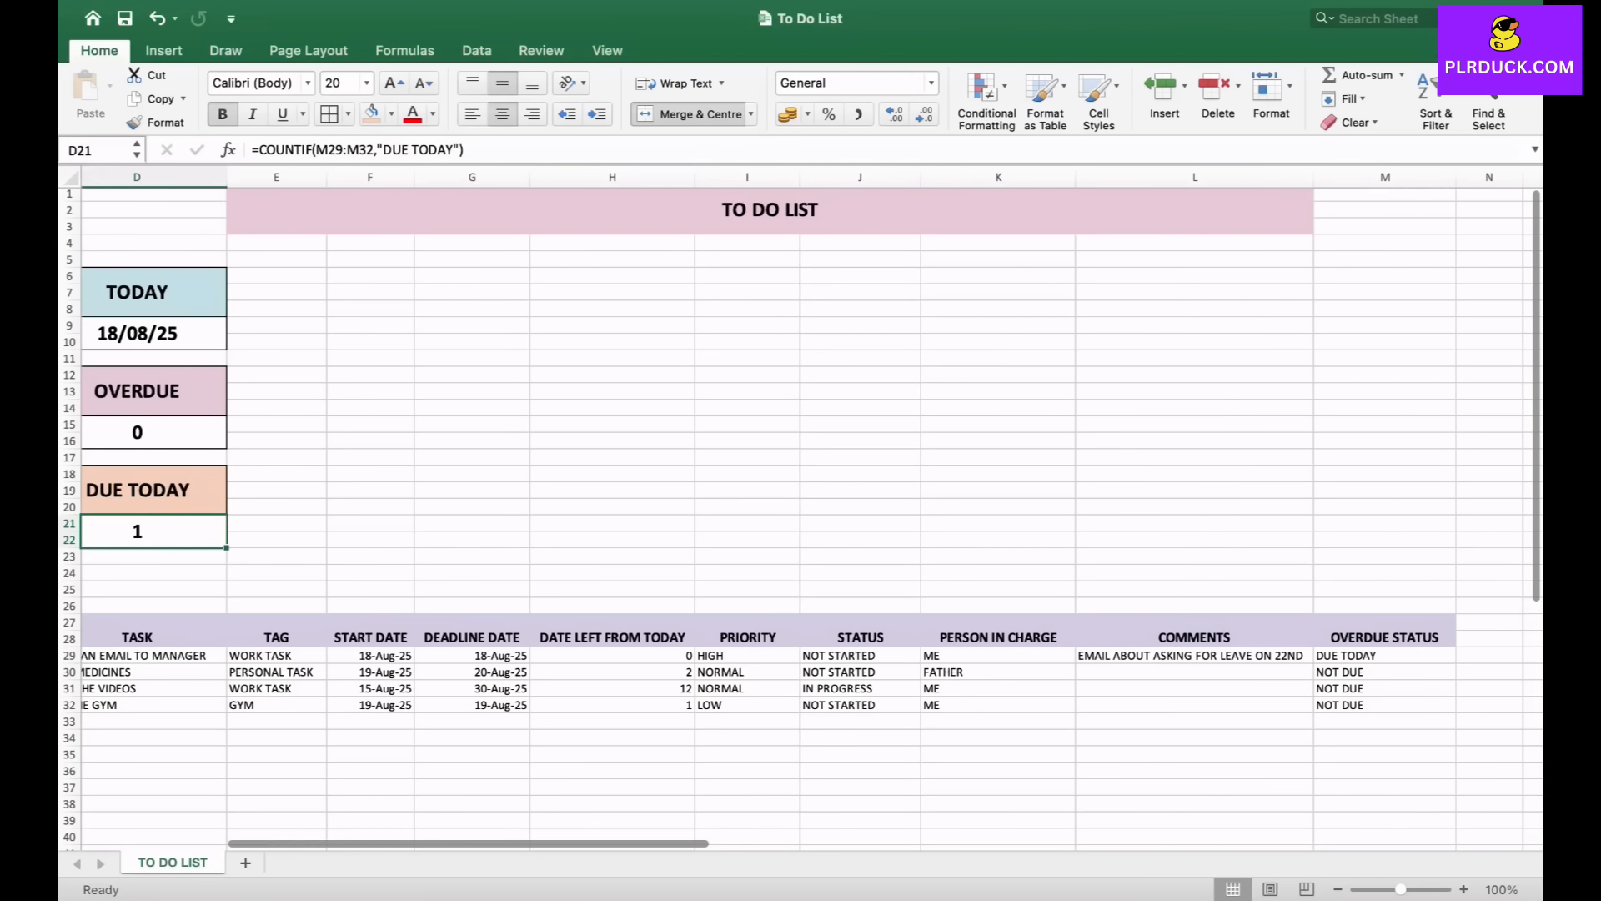
{"action": "left_click", "coordinate": [1384, 656]}
{"action": "scroll", "coordinate": [801, 509], "scroll_direction": "left", "scroll_amount": 4}
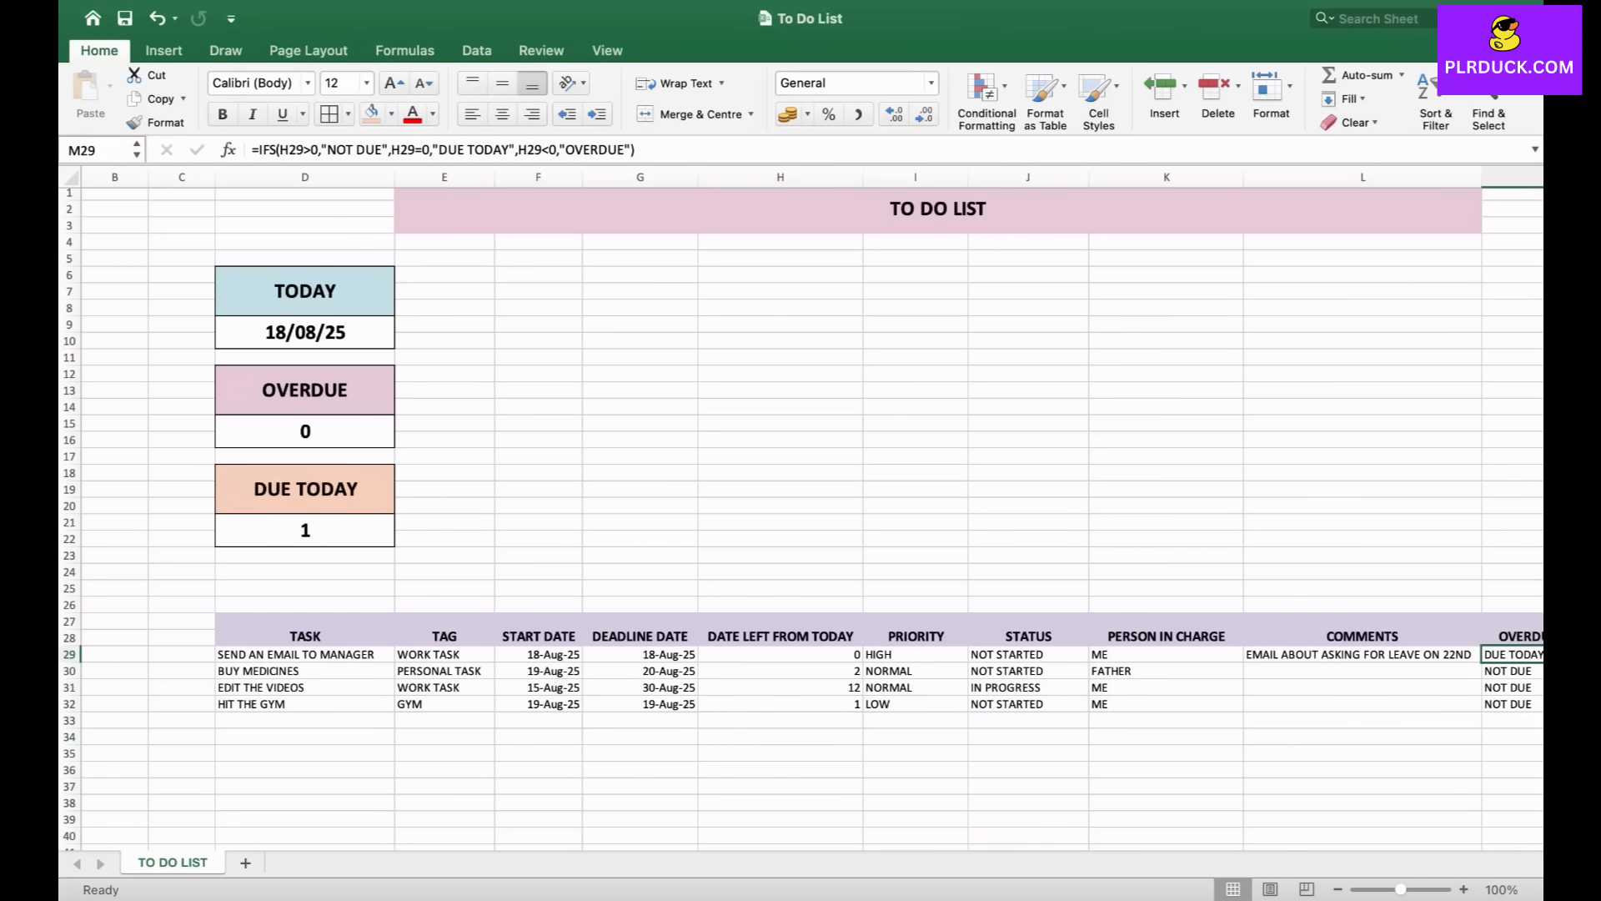
{"action": "scroll", "coordinate": [801, 509], "scroll_direction": "right", "scroll_amount": 2}
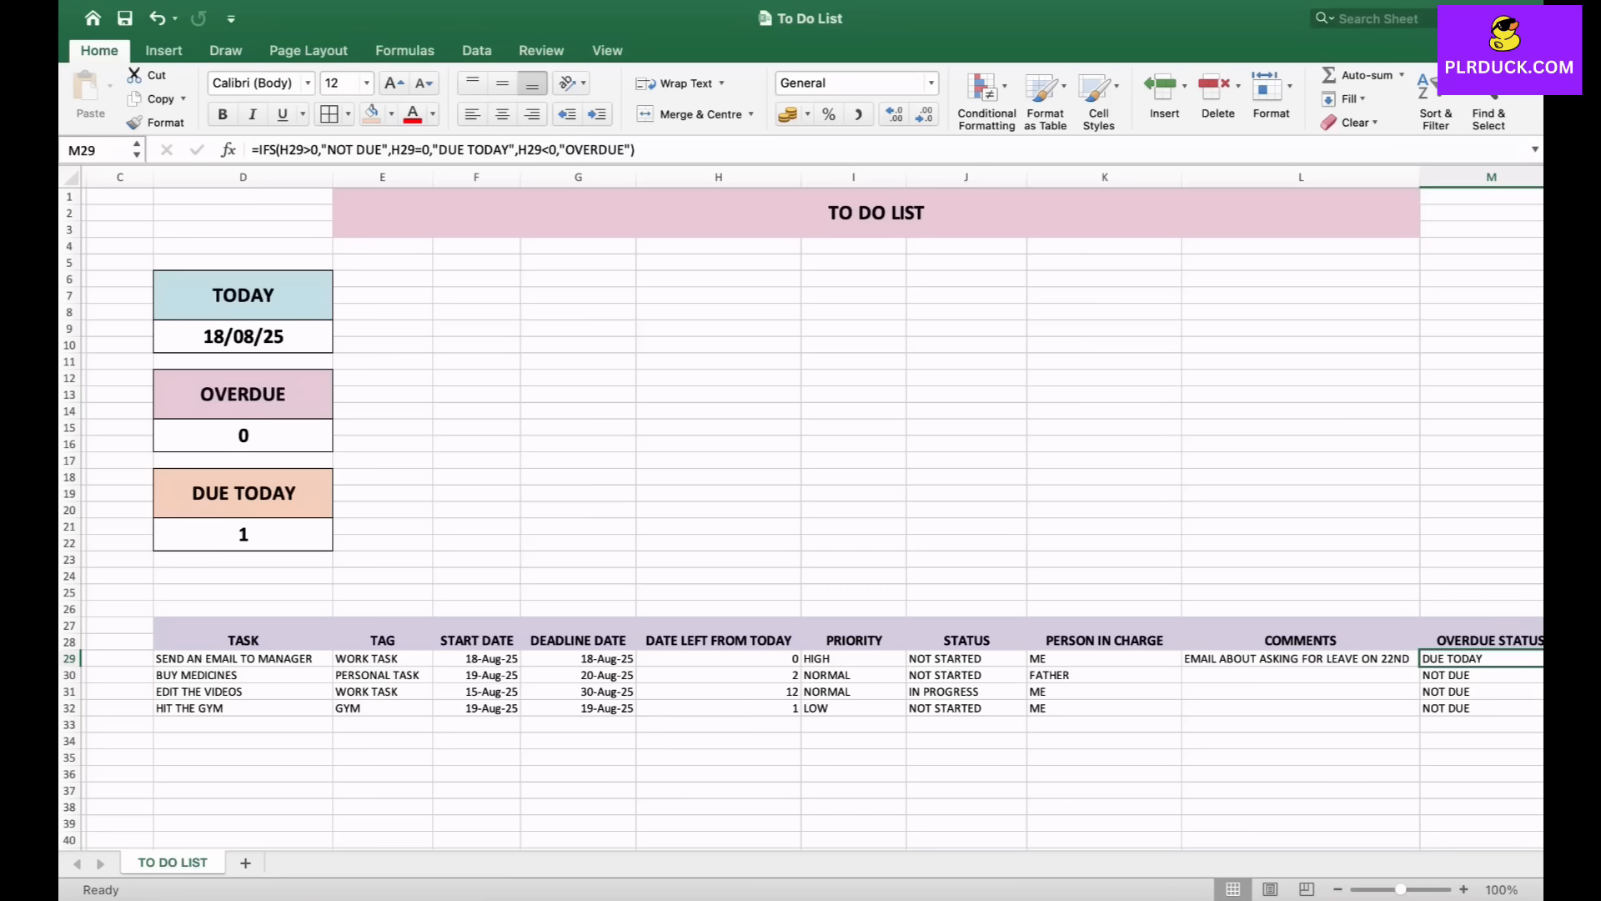
{"action": "scroll", "coordinate": [803, 508], "scroll_direction": "right", "scroll_amount": 3}
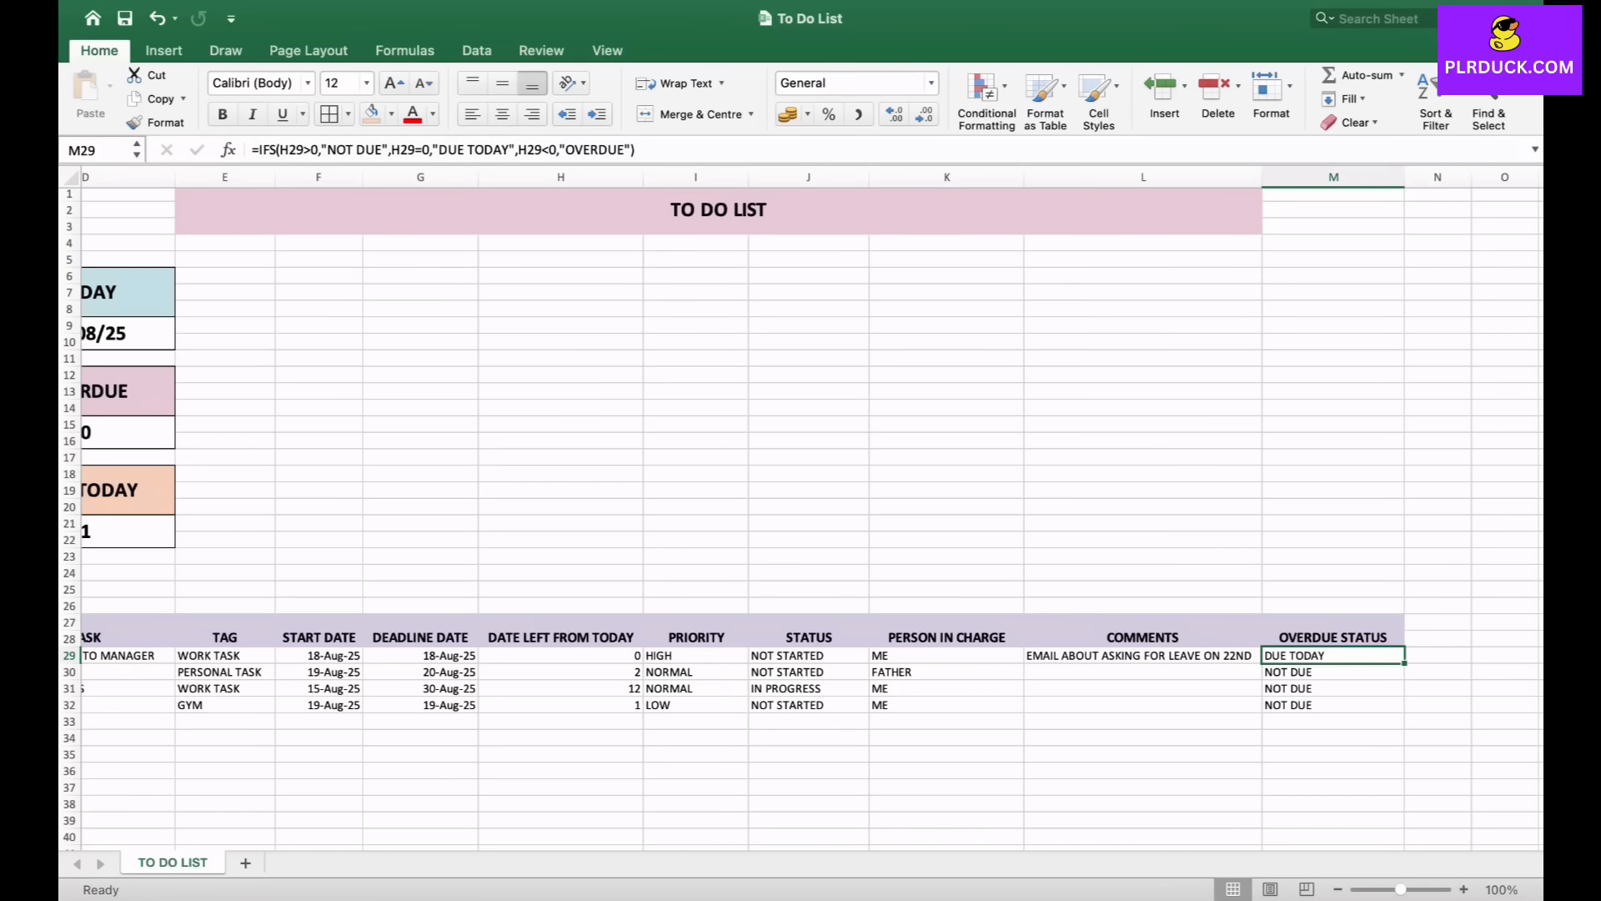
{"action": "scroll", "coordinate": [801, 508], "scroll_direction": "right", "scroll_amount": 10}
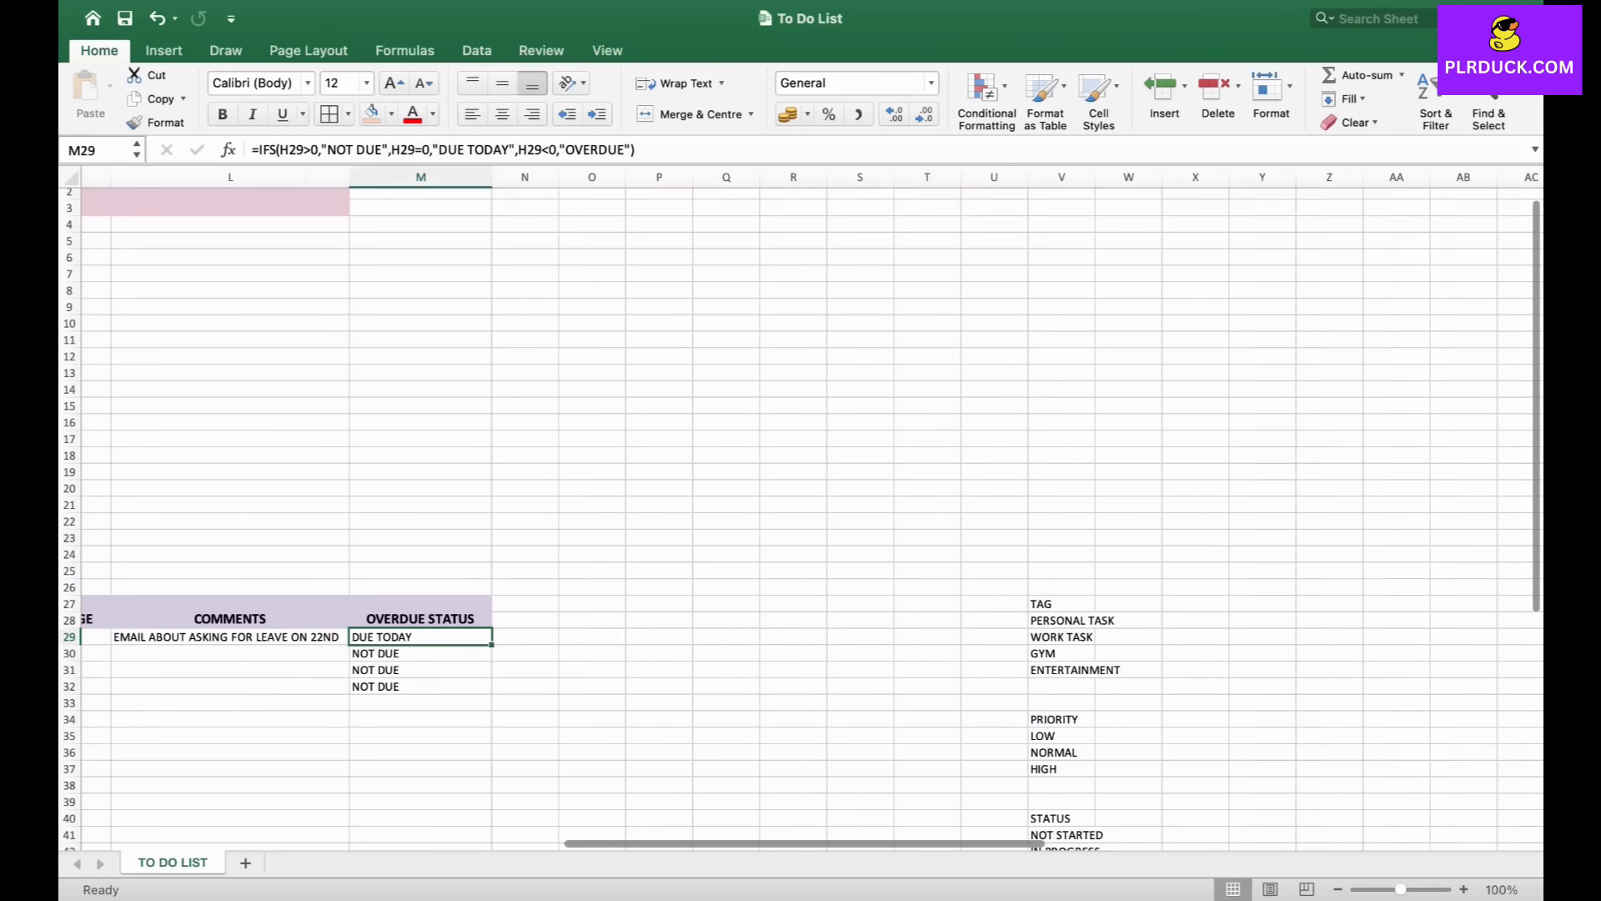
{"action": "scroll", "coordinate": [800, 508], "scroll_direction": "right", "scroll_amount": 3}
{"action": "left_click", "coordinate": [847, 612]}
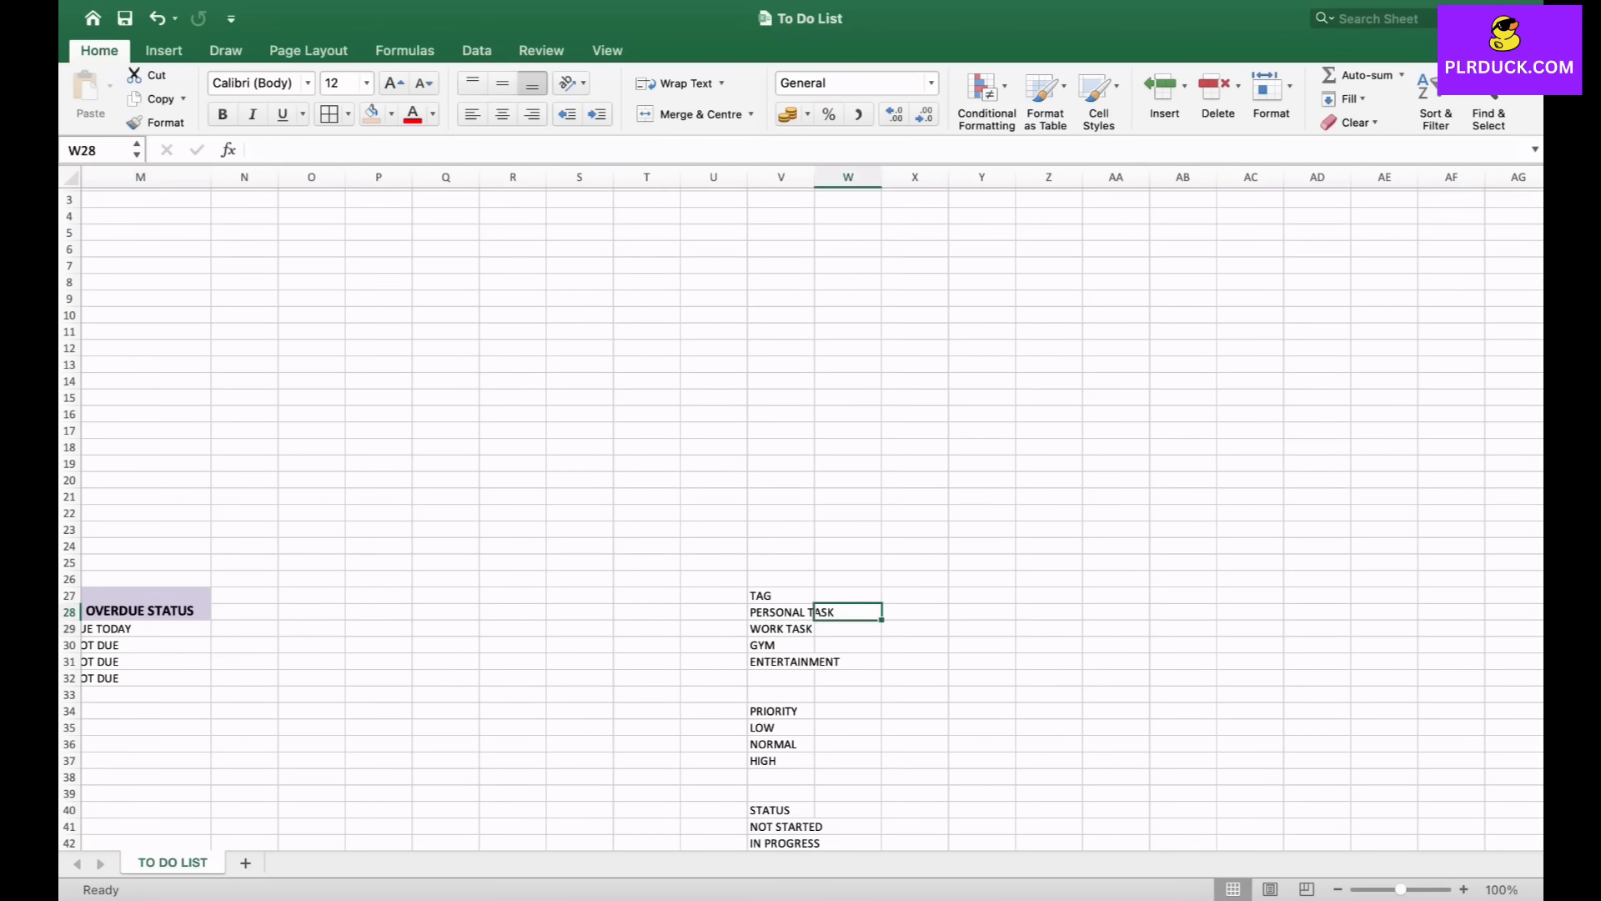
{"action": "left_click_drag", "start_coordinate": [815, 177], "coordinate": [874, 177]}
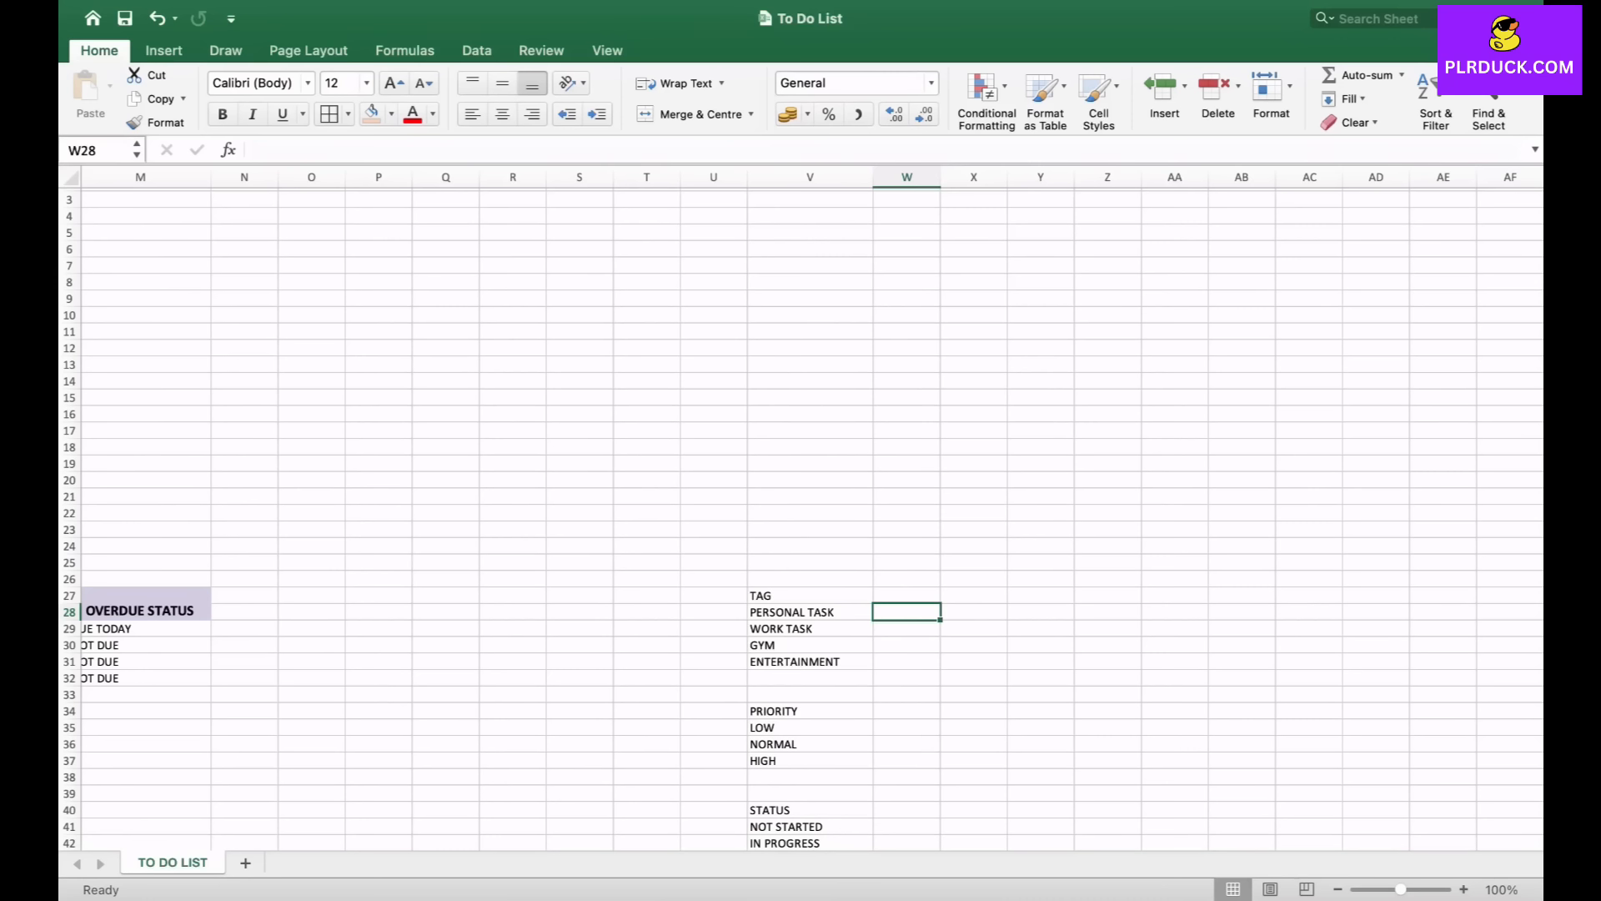
- Enter =COUNTIF(E29:E32,"PERSONAL TASK") in the cell beside the PERSONAL TASK option in column W
{"action": "scroll", "coordinate": [801, 508], "scroll_direction": "left", "scroll_amount": 3}
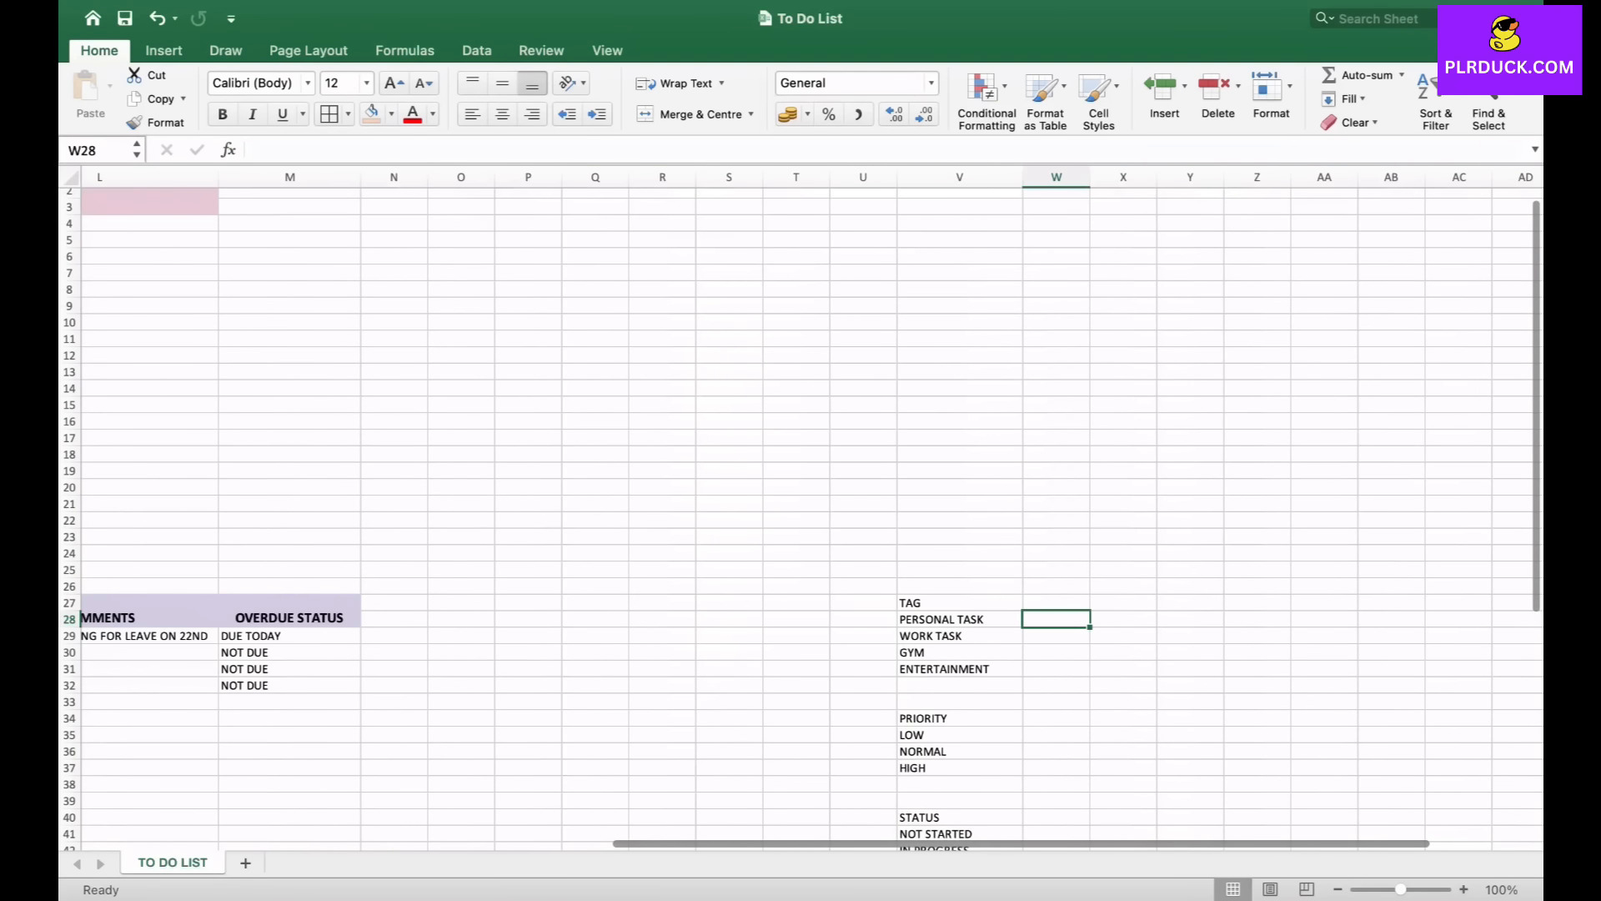
{"action": "scroll", "coordinate": [800, 508], "scroll_direction": "left", "scroll_amount": 10}
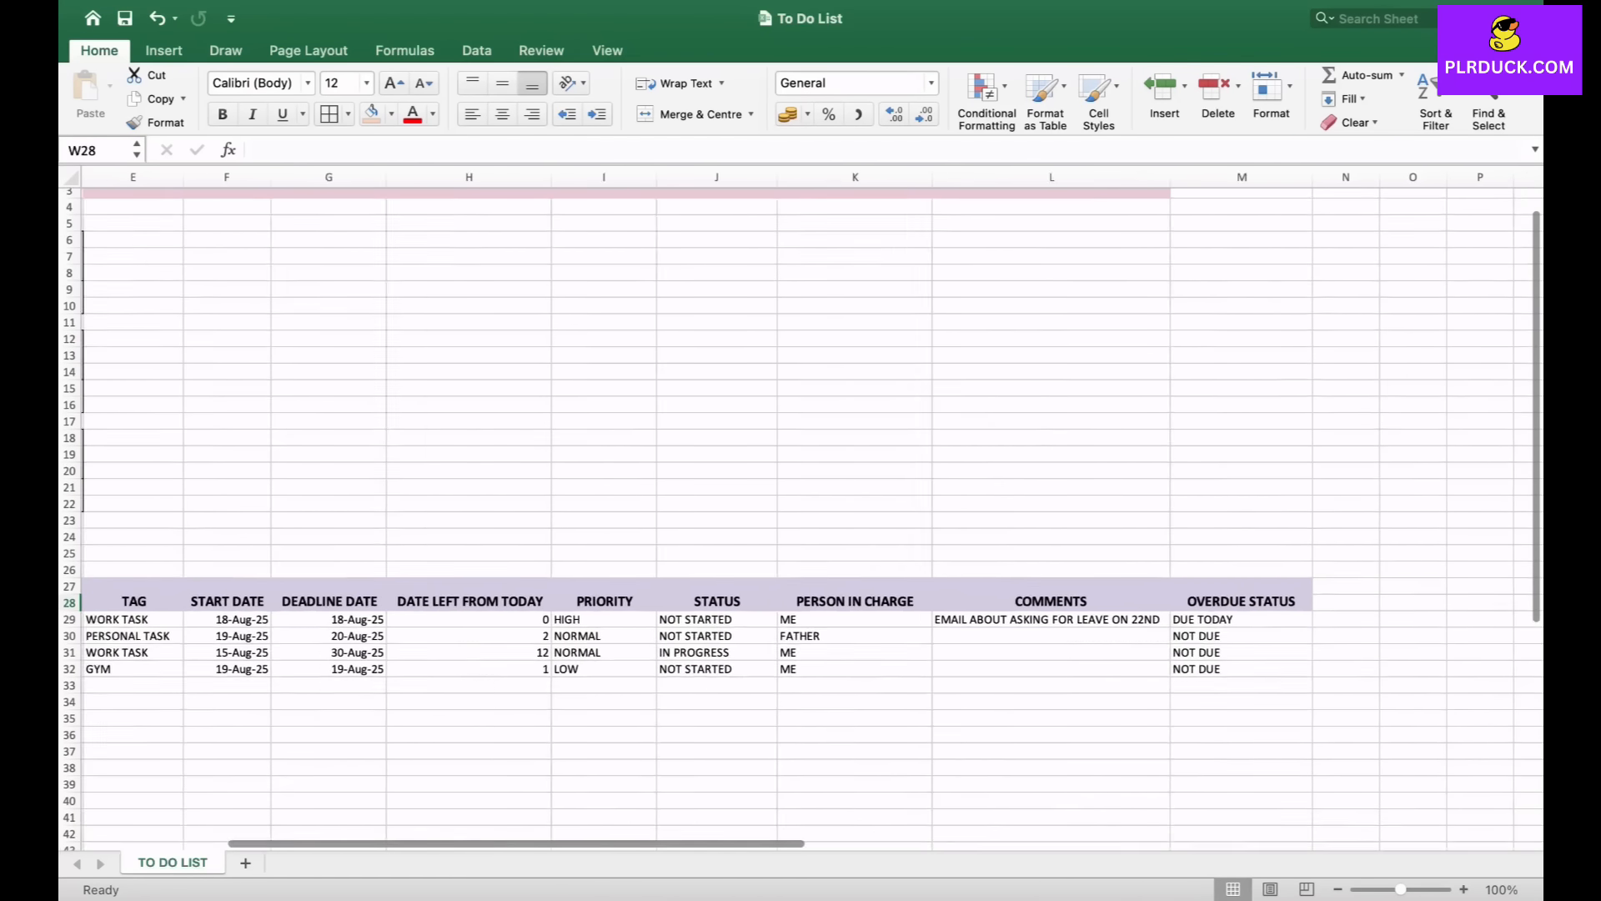
{"action": "scroll", "coordinate": [801, 507], "scroll_direction": "left", "scroll_amount": 2}
{"action": "scroll", "coordinate": [801, 508], "scroll_direction": "right", "scroll_amount": 10}
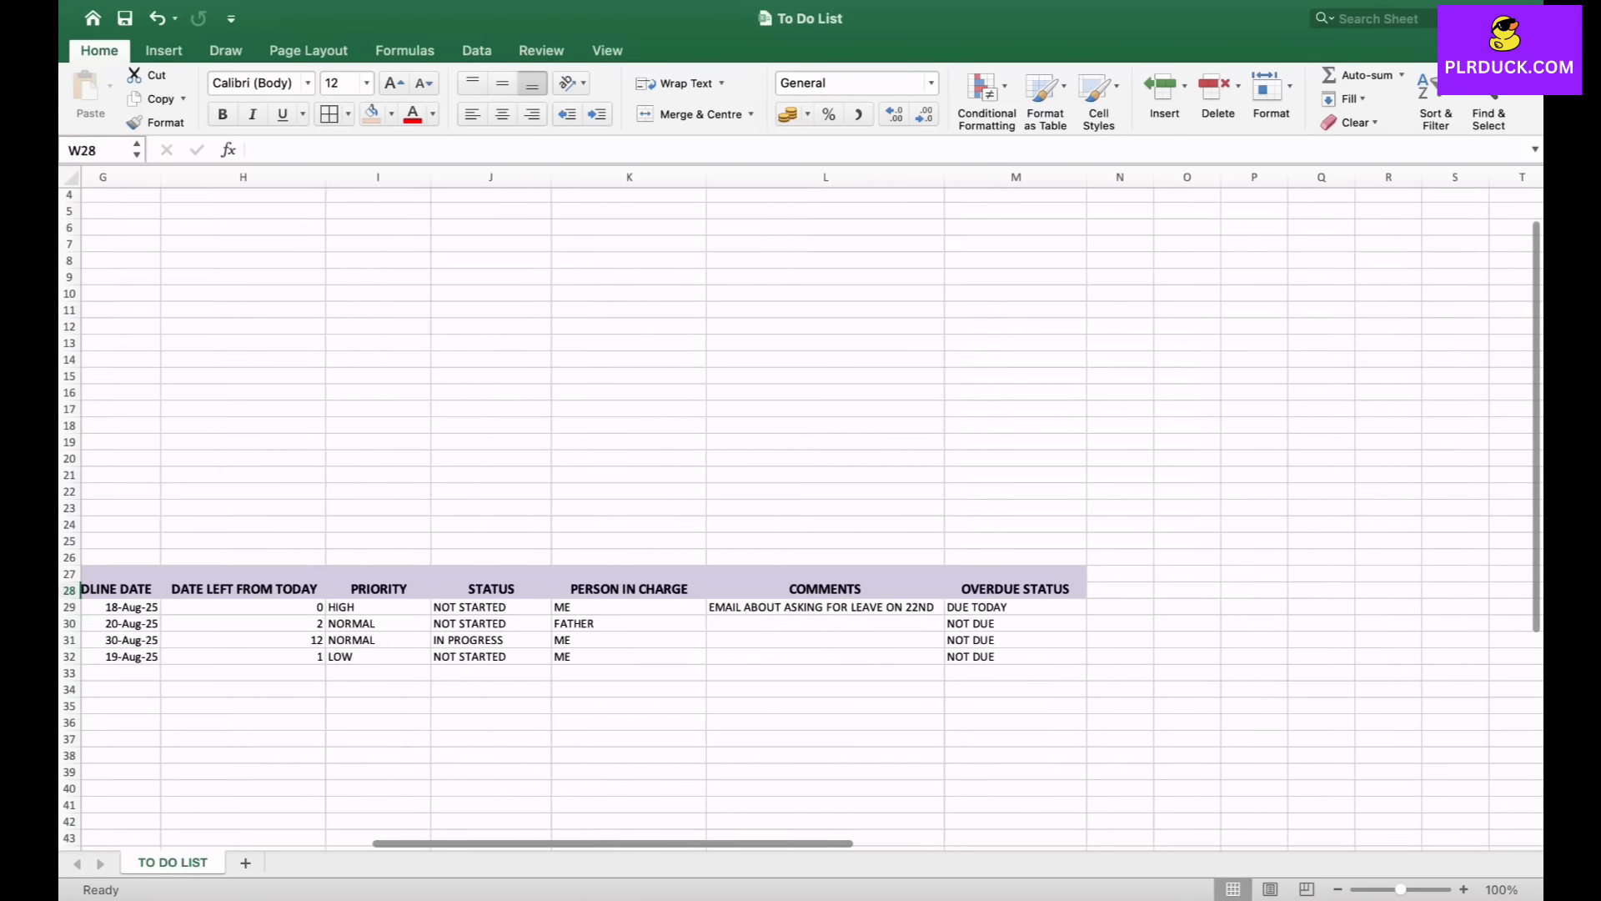
{"action": "scroll", "coordinate": [801, 508], "scroll_direction": "right", "scroll_amount": 2}
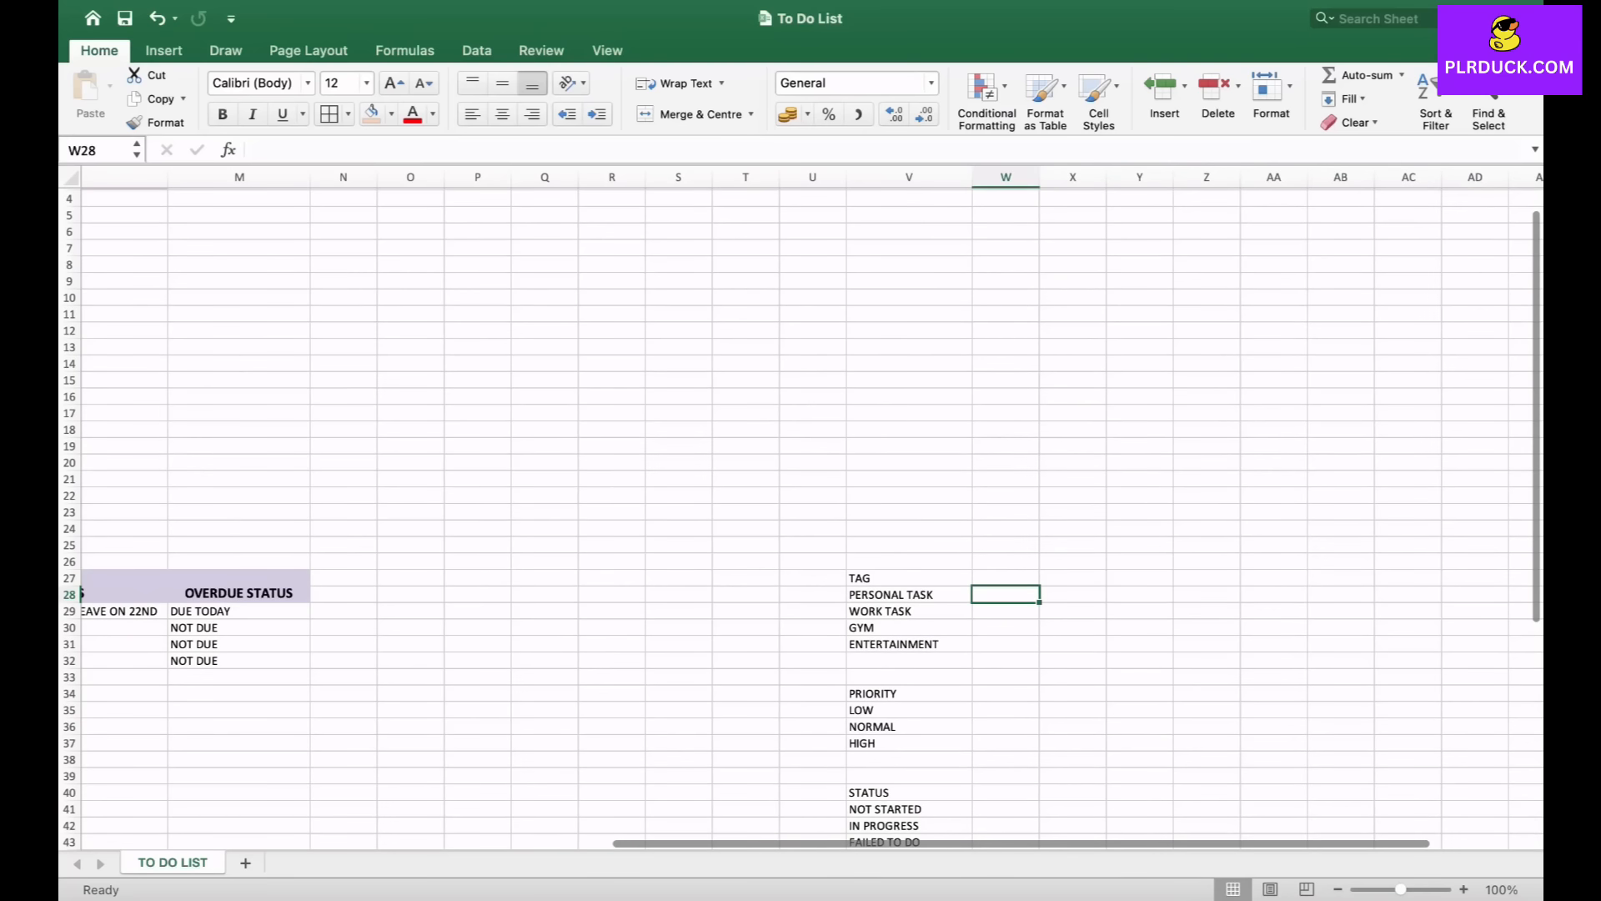
{"action": "type", "text": "="}
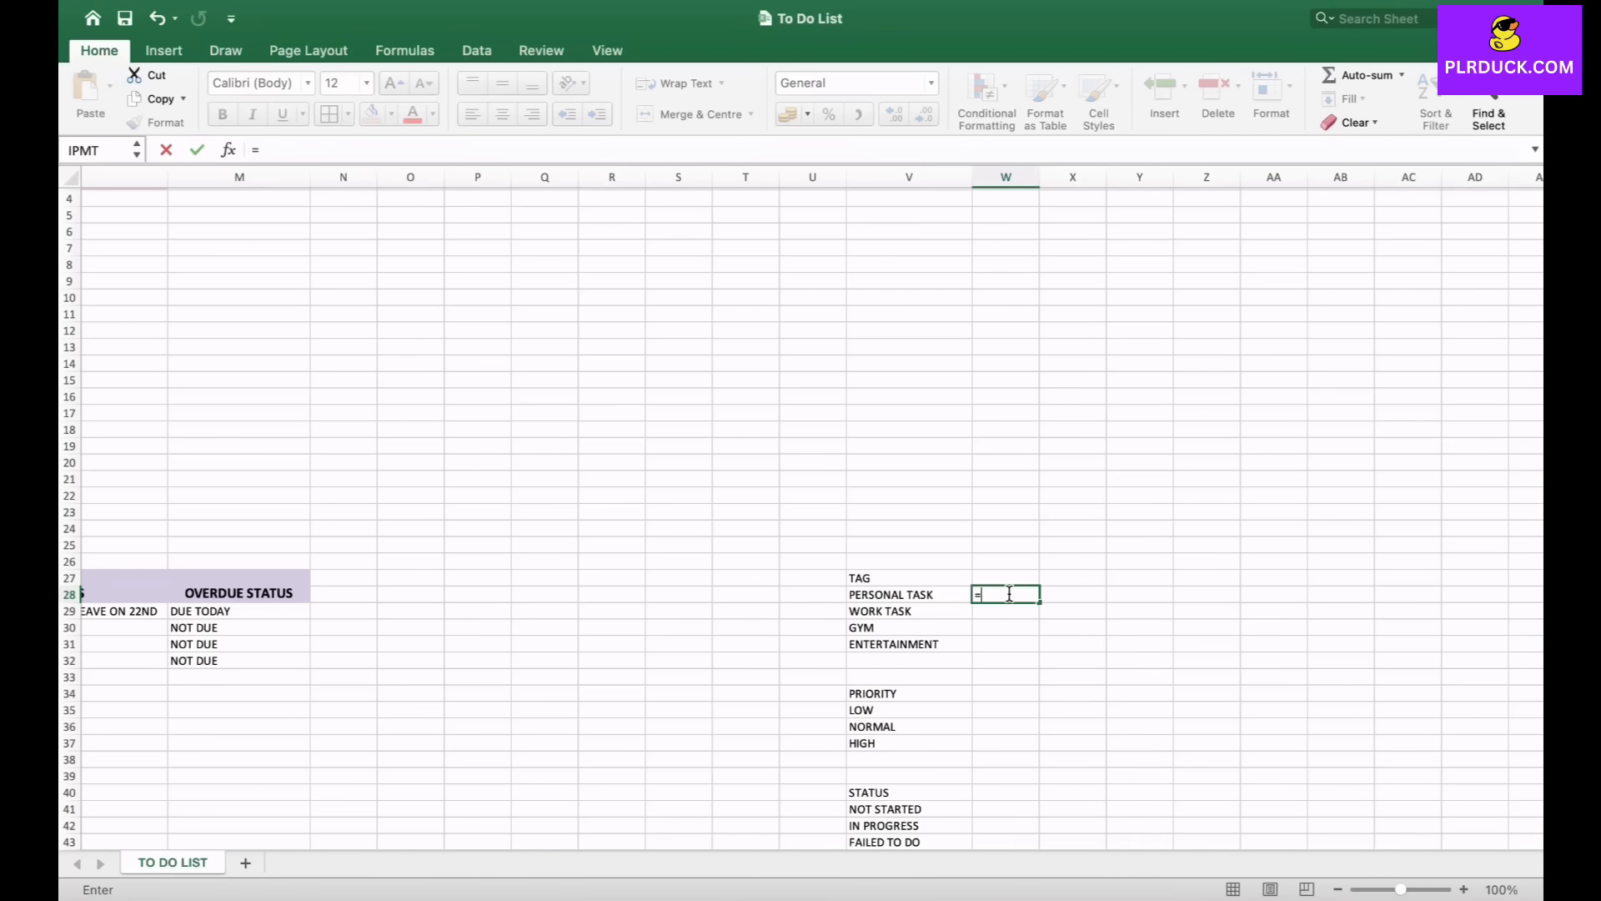
{"action": "type", "text": "COUNTIF"}
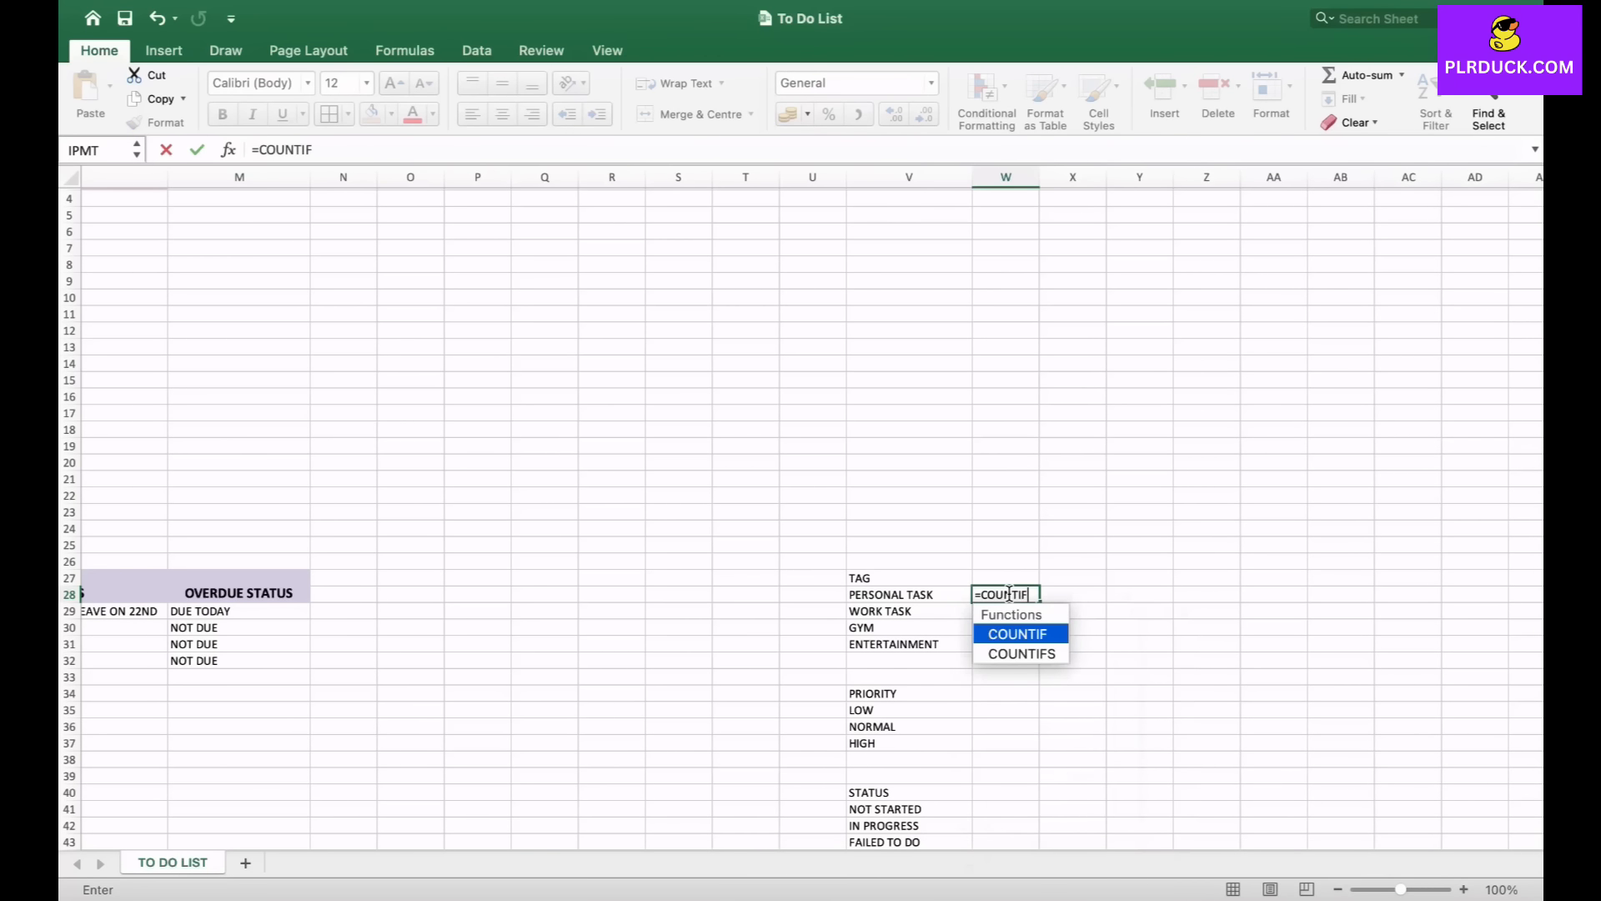
{"action": "type", "text": "("}
{"action": "scroll", "coordinate": [742, 648], "scroll_direction": "left", "scroll_amount": 6}
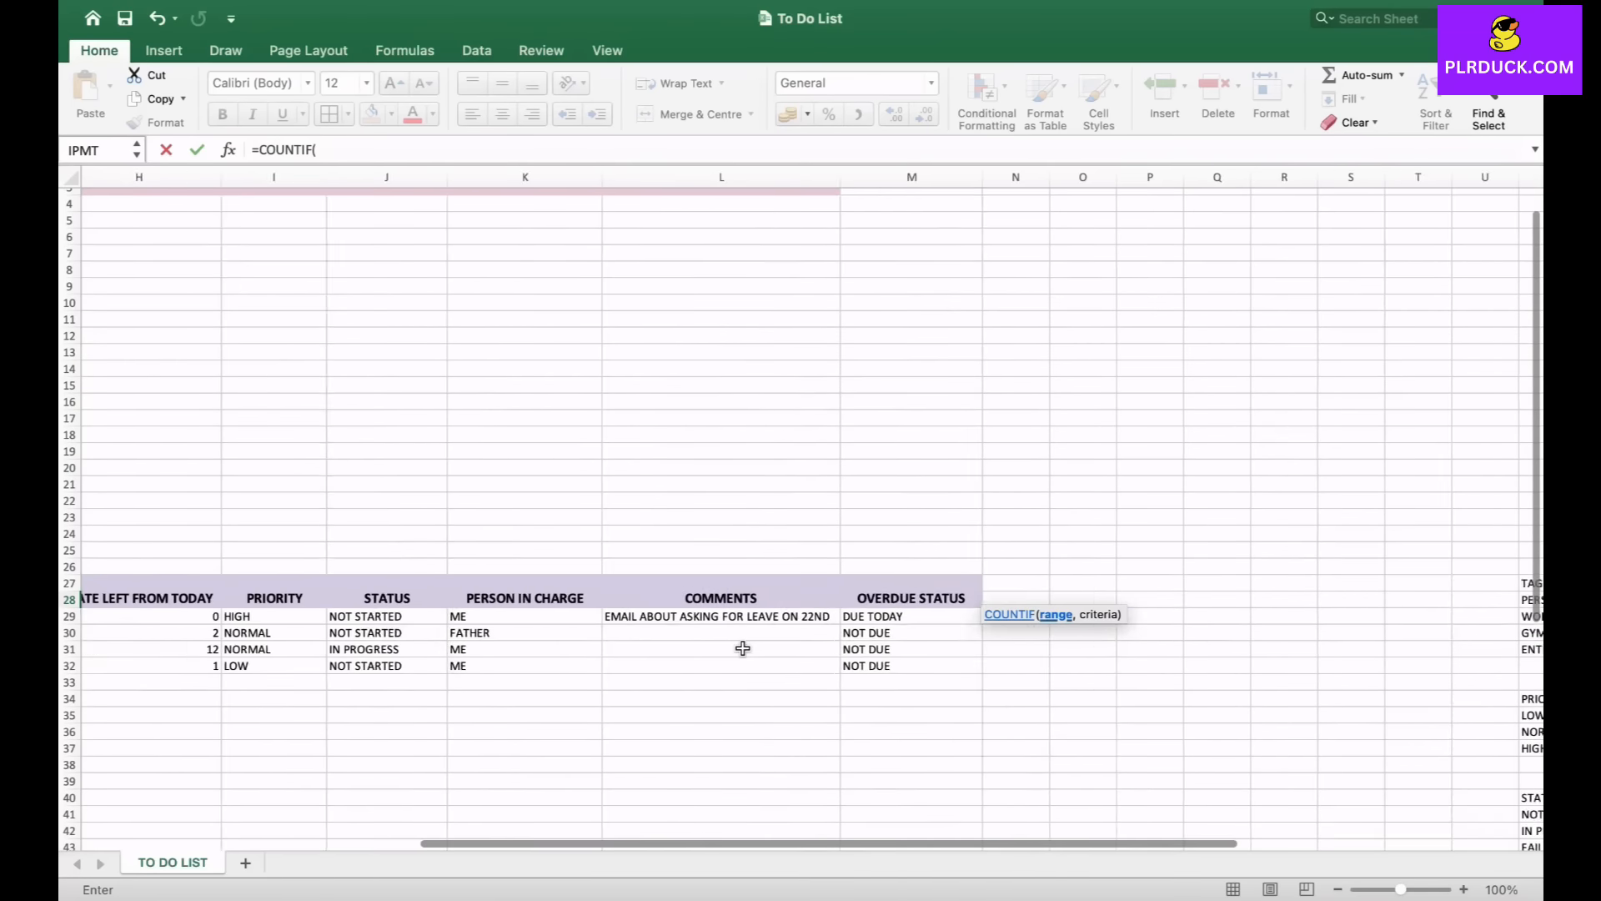
{"action": "scroll", "coordinate": [329, 660], "scroll_direction": "left", "scroll_amount": 5}
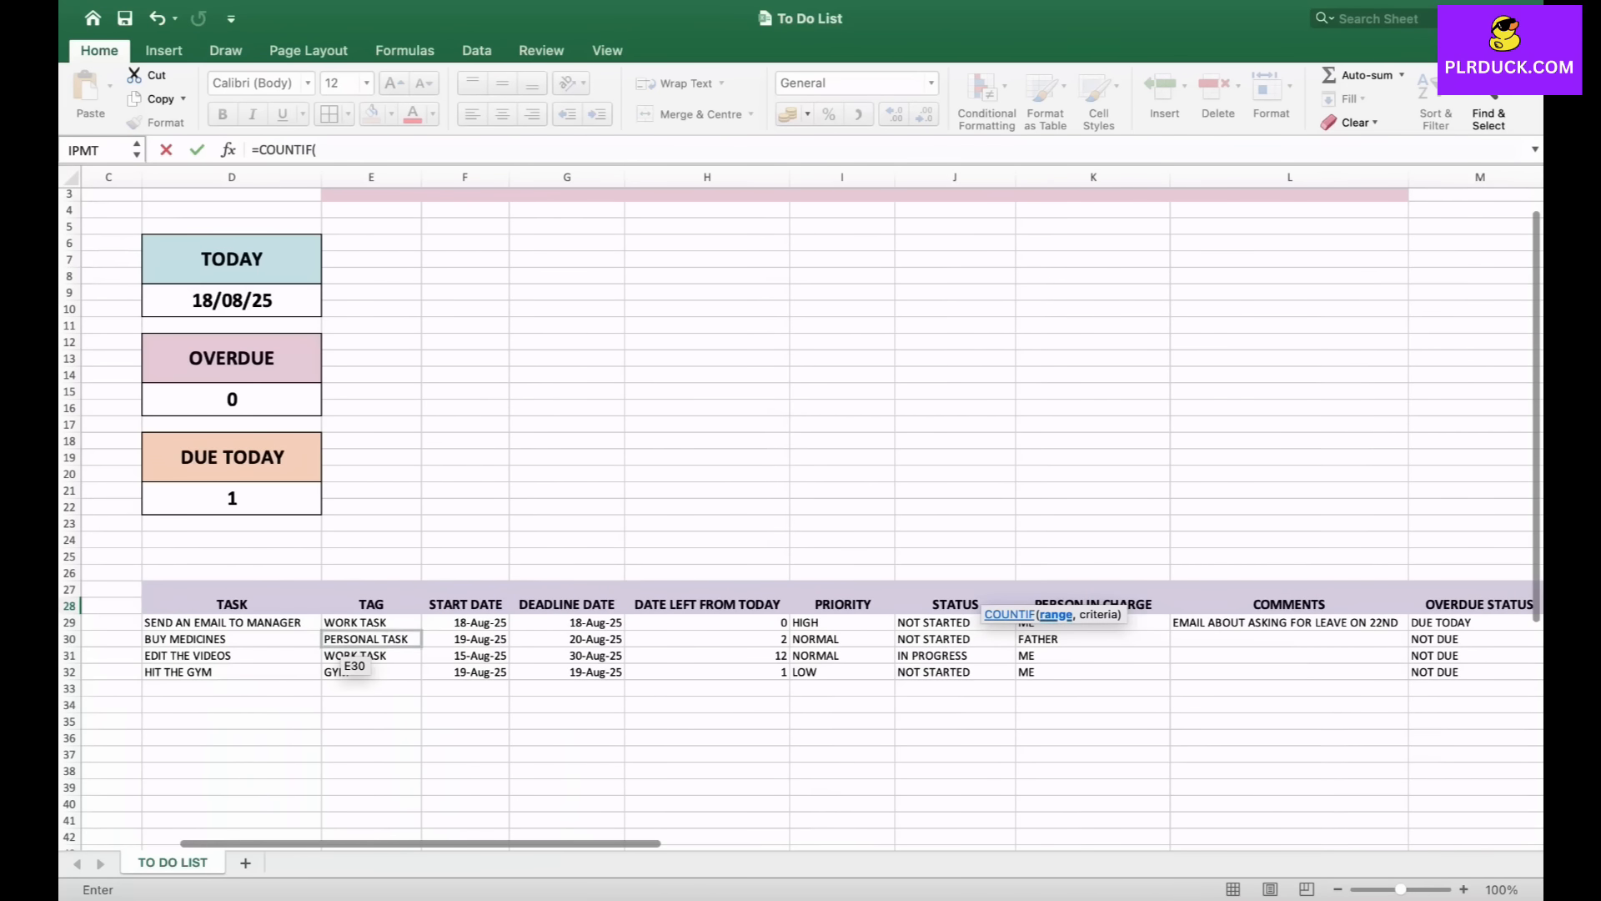
{"action": "left_click_drag", "start_coordinate": [358, 622], "coordinate": [367, 673]}
{"action": "type", "text": ","}
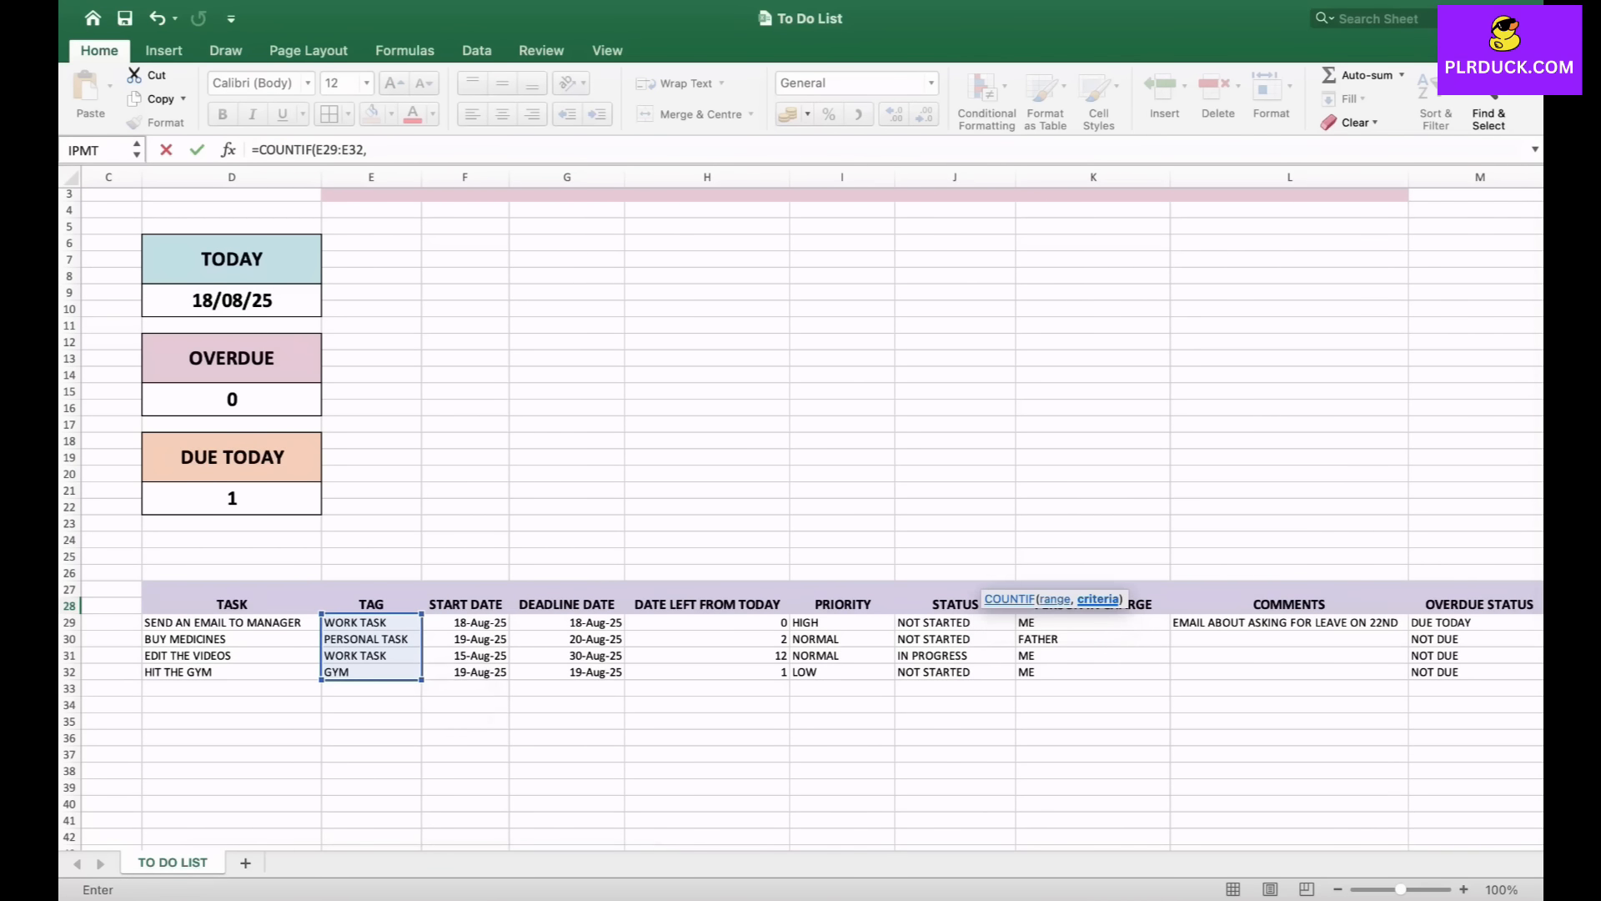
{"action": "type", "text": "\"PERSONAL TASK\")"}
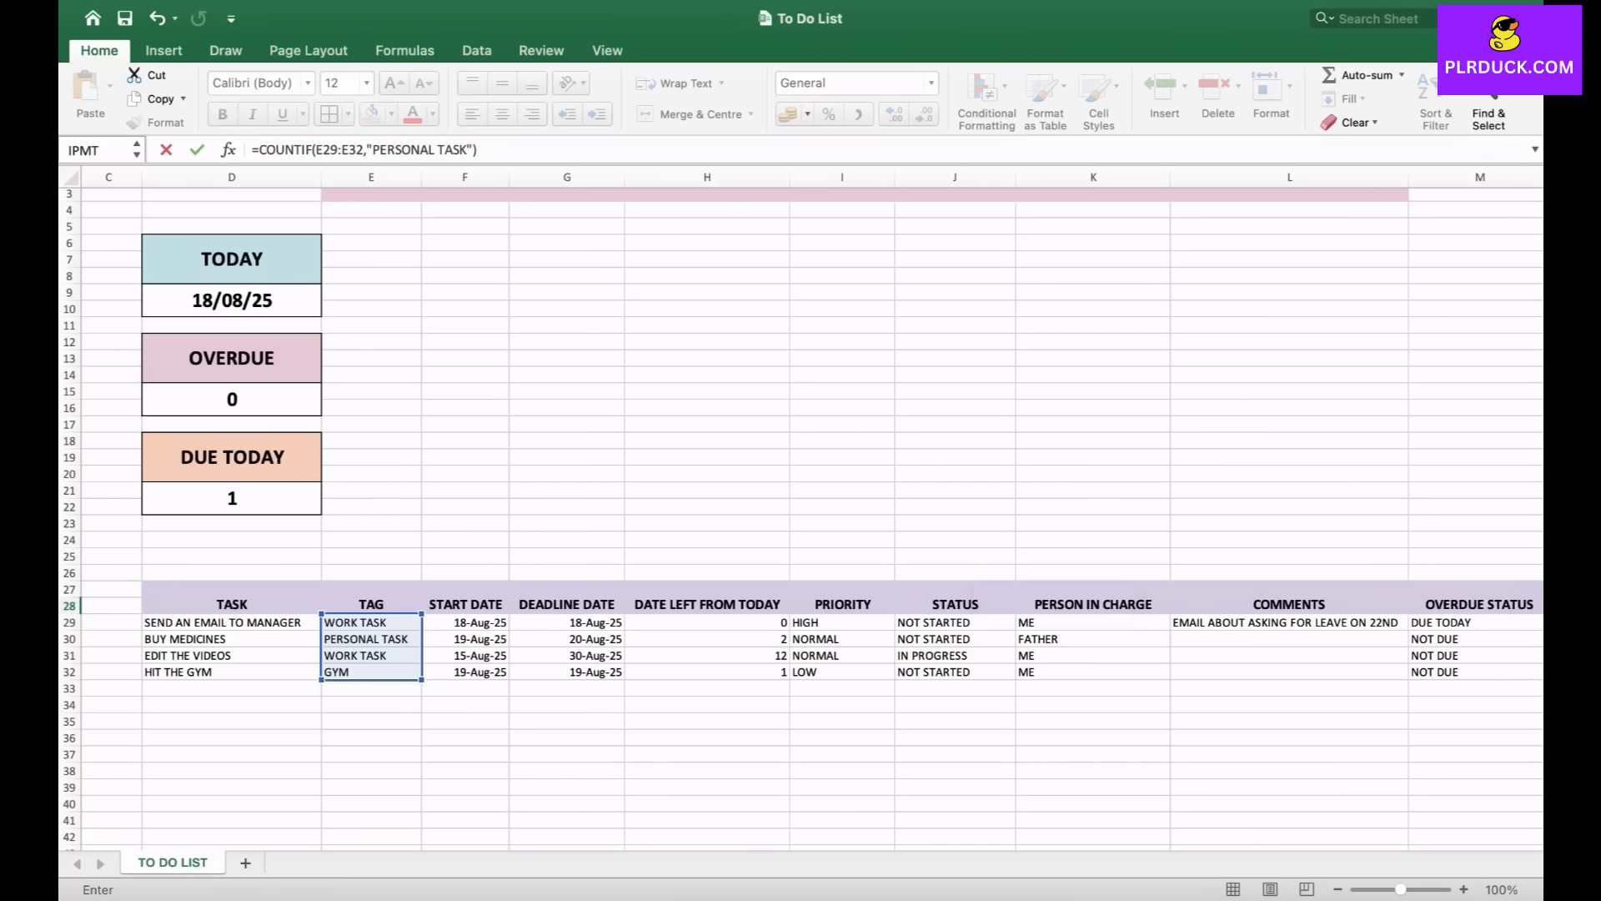
{"action": "scroll", "coordinate": [801, 517], "scroll_direction": "right", "scroll_amount": 10}
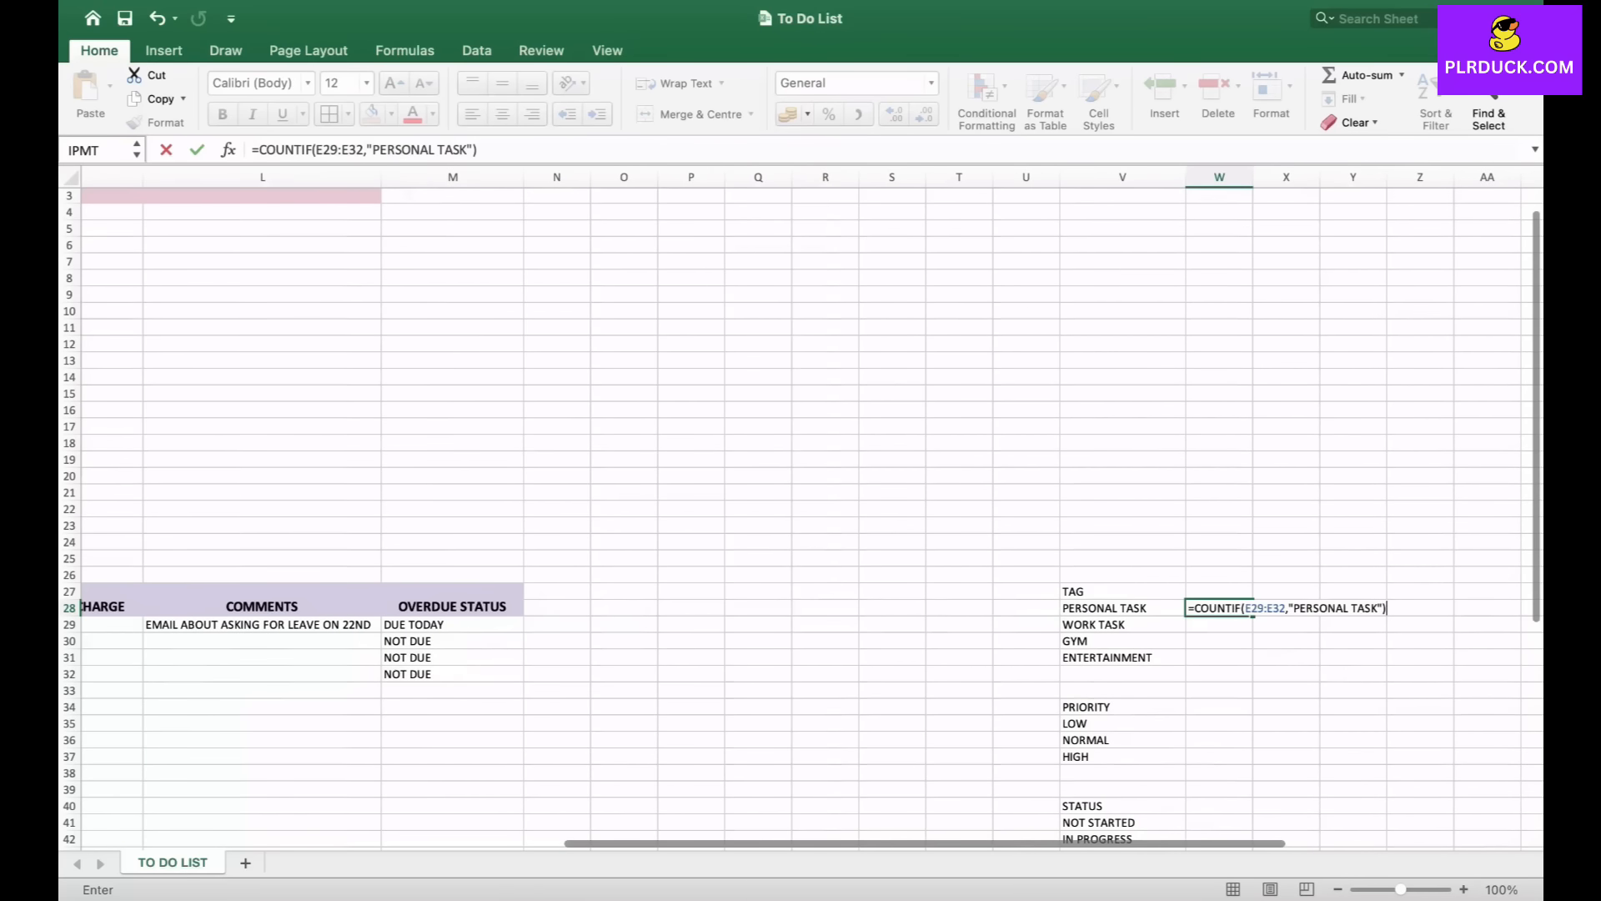
{"action": "key", "text": "Return"}
- Enter =COUNTIF(E29:E32,"WORK TASK") in the cell beside the WORK TASK option in column W
{"action": "left_click", "coordinate": [1218, 608]}
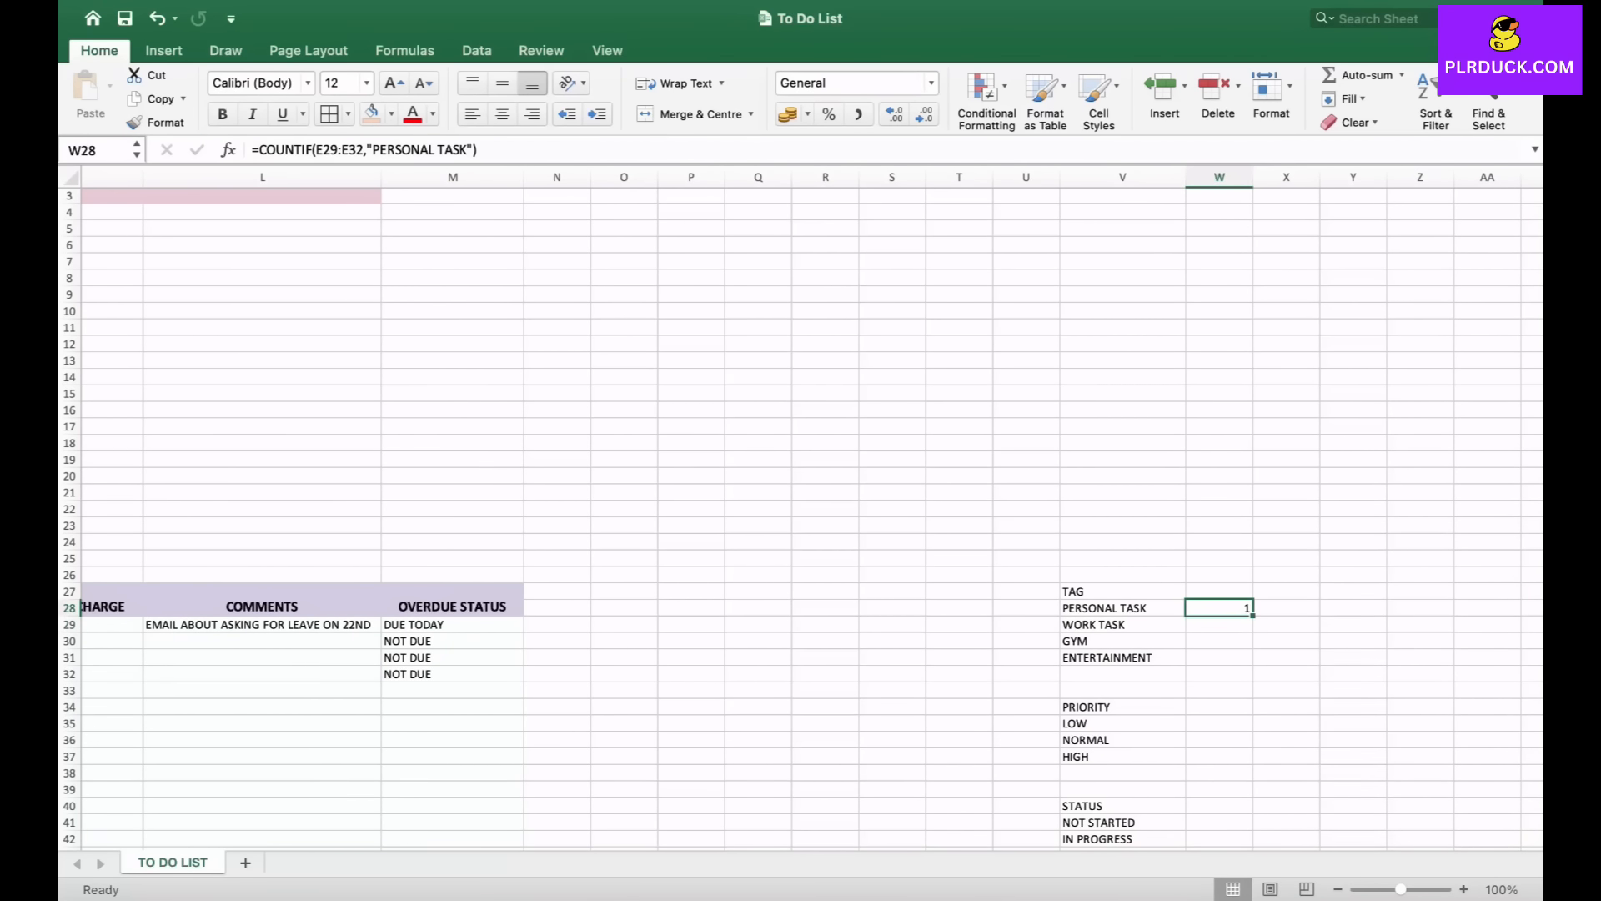
{"action": "left_click", "coordinate": [1219, 624]}
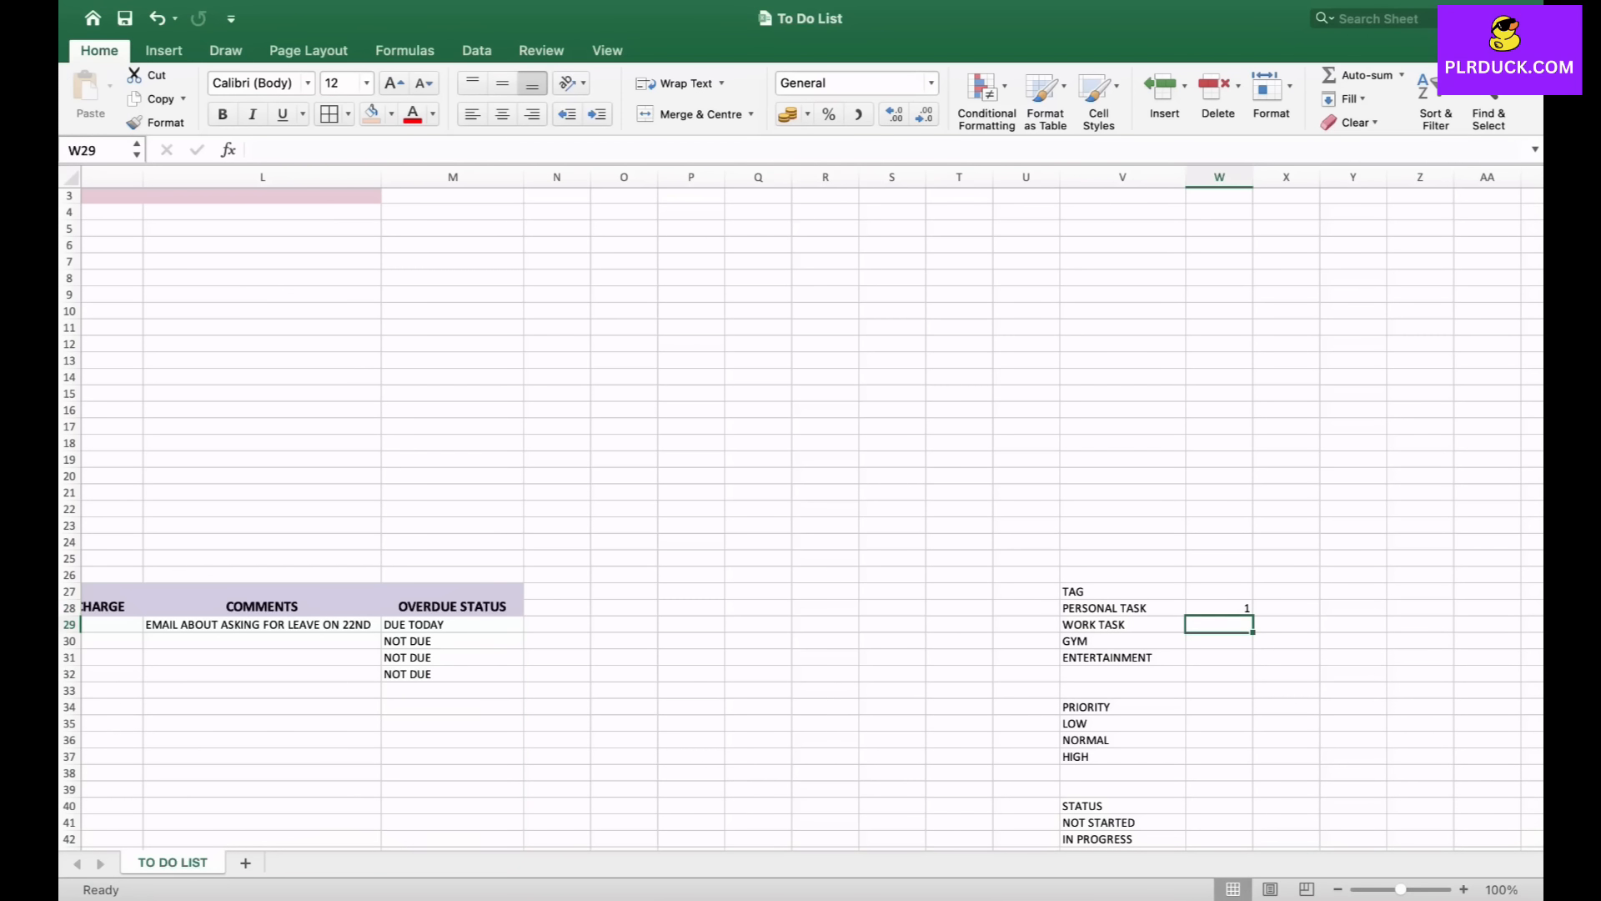
{"action": "type", "text": "="}
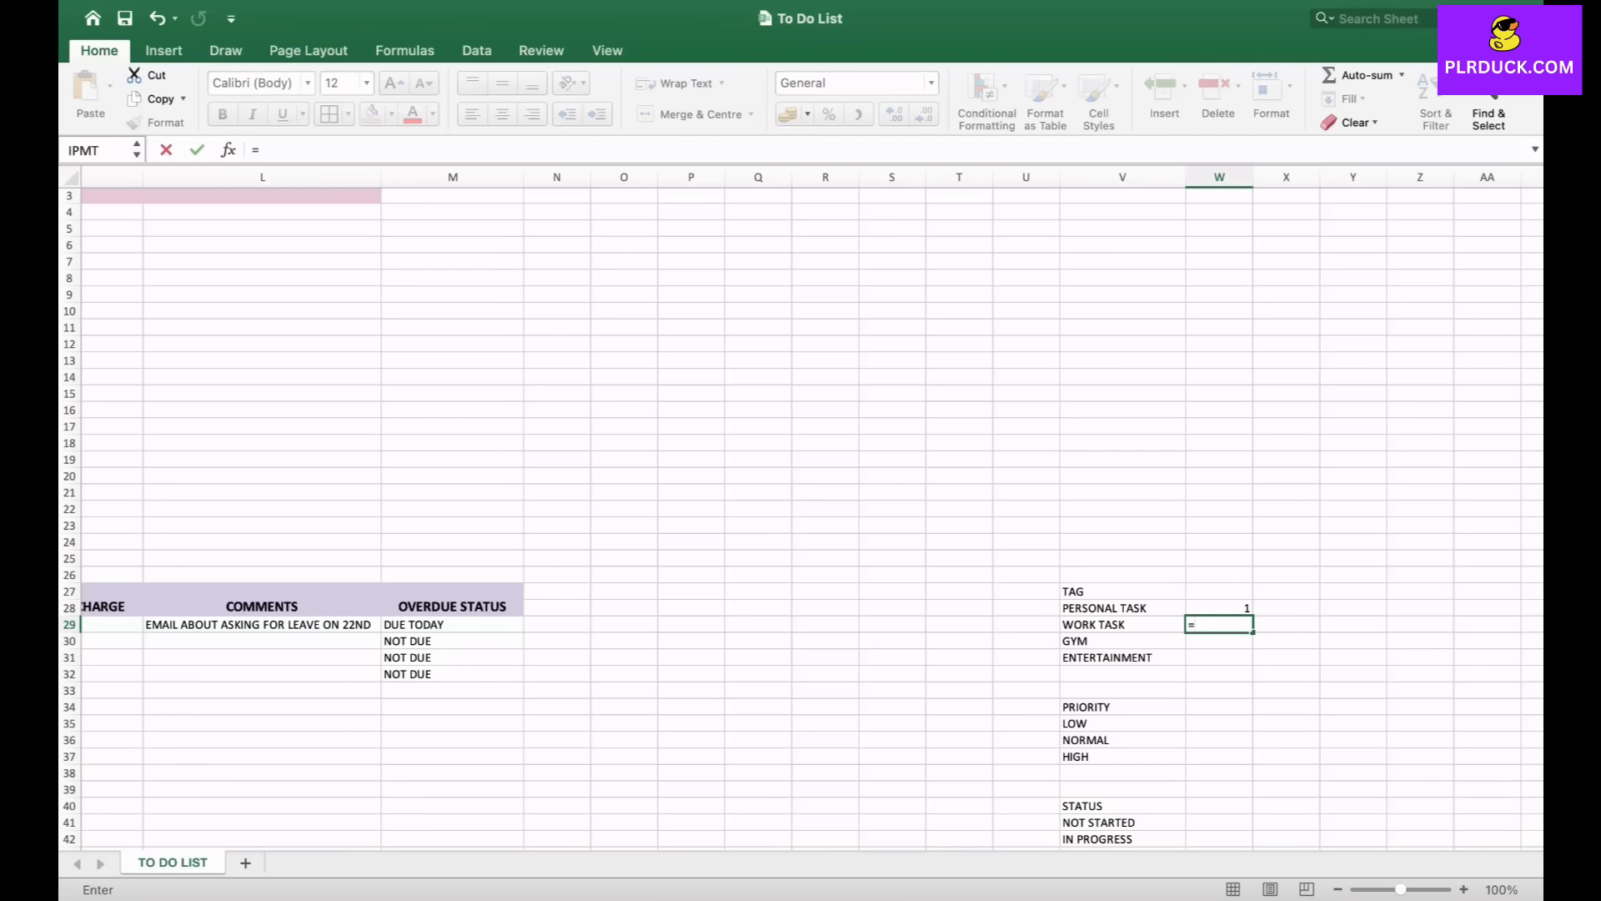
{"action": "type", "text": "COUNT"}
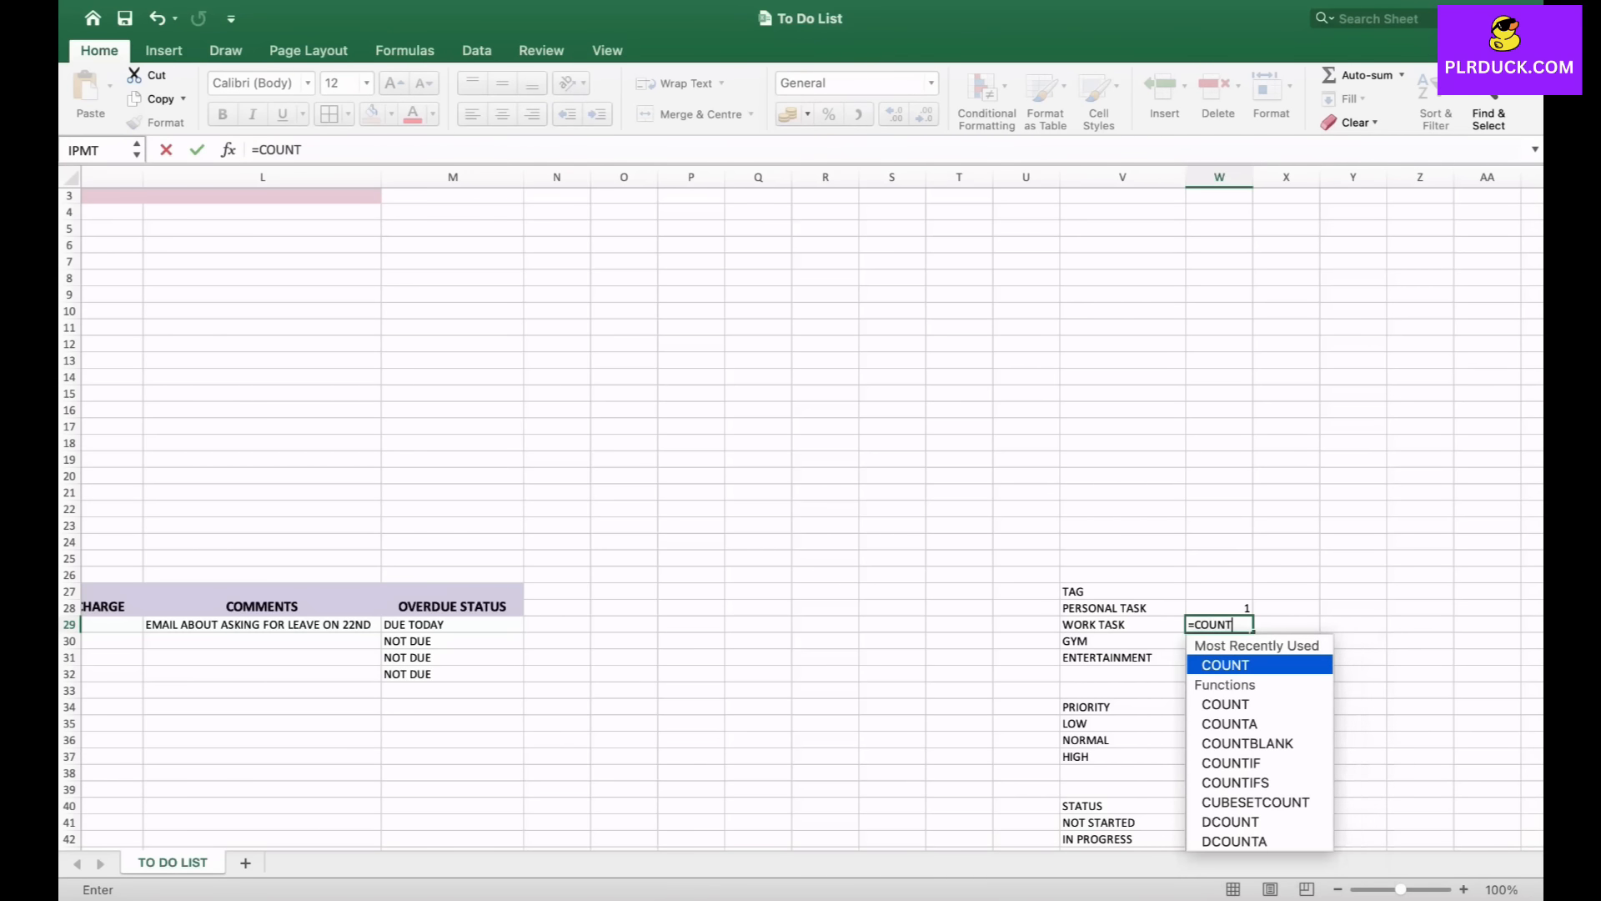
{"action": "type", "text": "IF("}
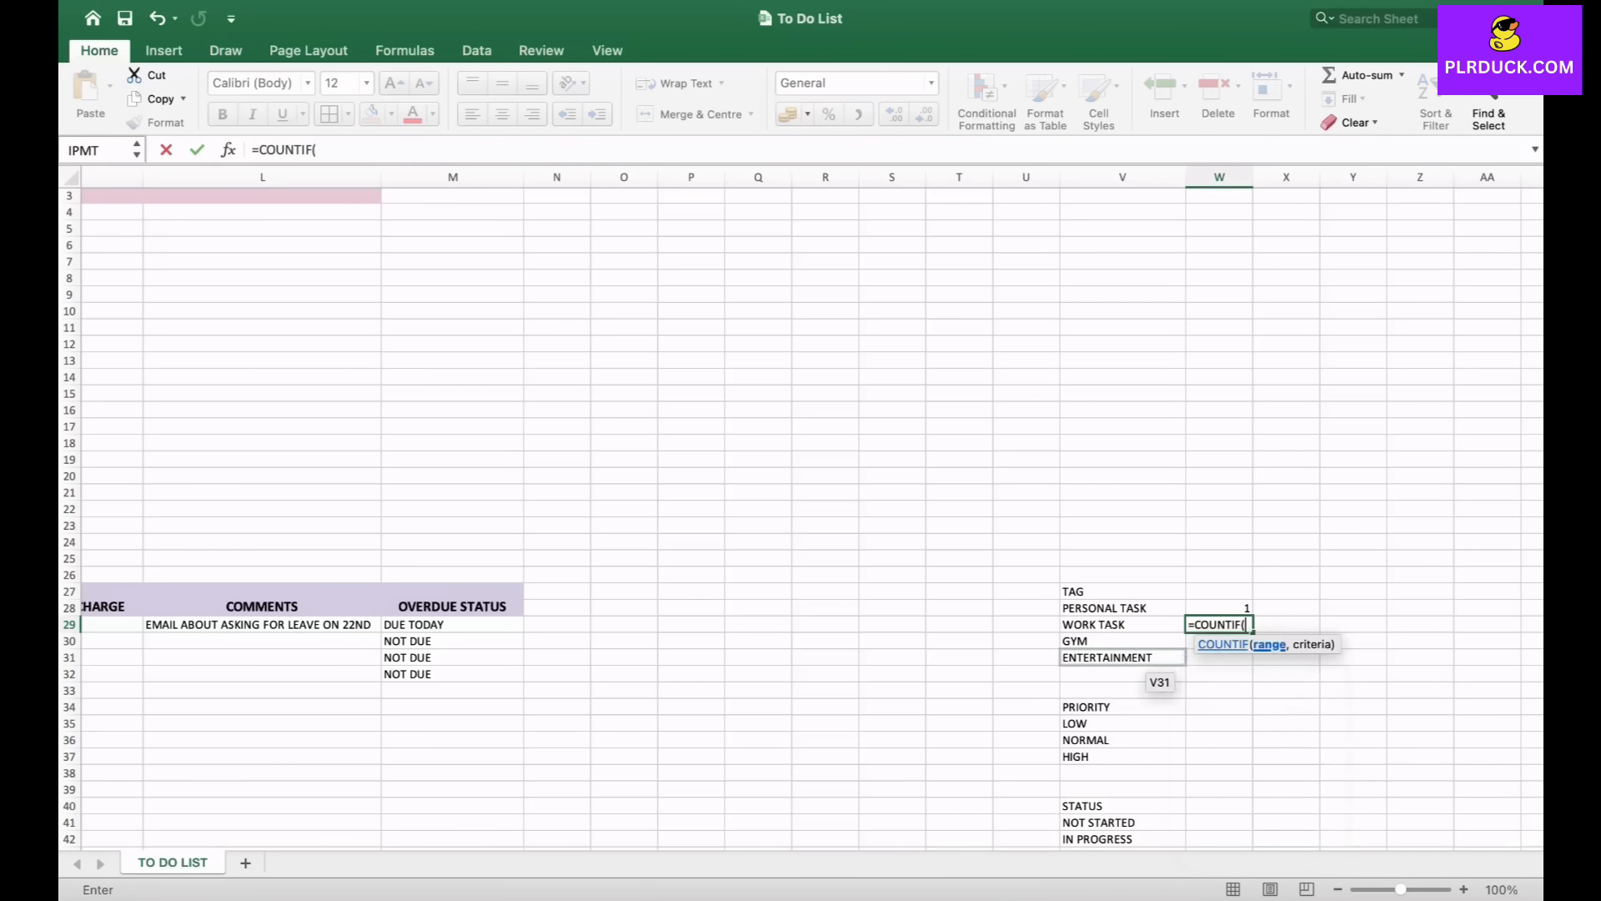
{"action": "scroll", "coordinate": [907, 671], "scroll_direction": "left", "scroll_amount": 5}
{"action": "scroll", "coordinate": [908, 672], "scroll_direction": "left", "scroll_amount": 4}
{"action": "left_click", "coordinate": [281, 629]}
{"action": "left_click_drag", "start_coordinate": [281, 634], "coordinate": [281, 678]}
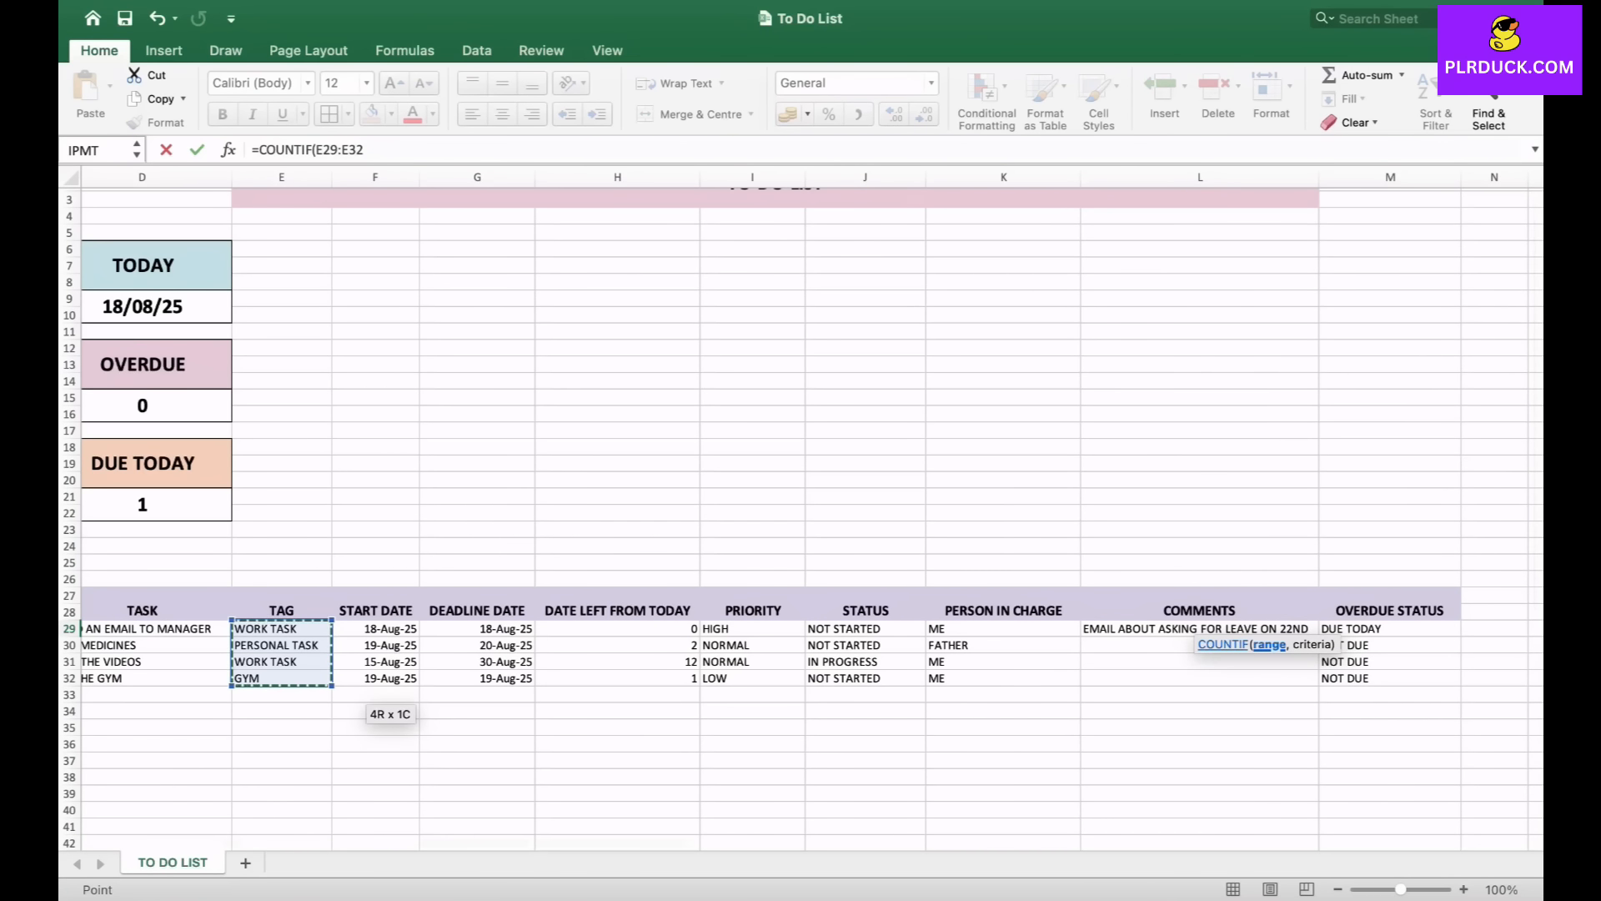
{"action": "type", "text": ",\"WORK"}
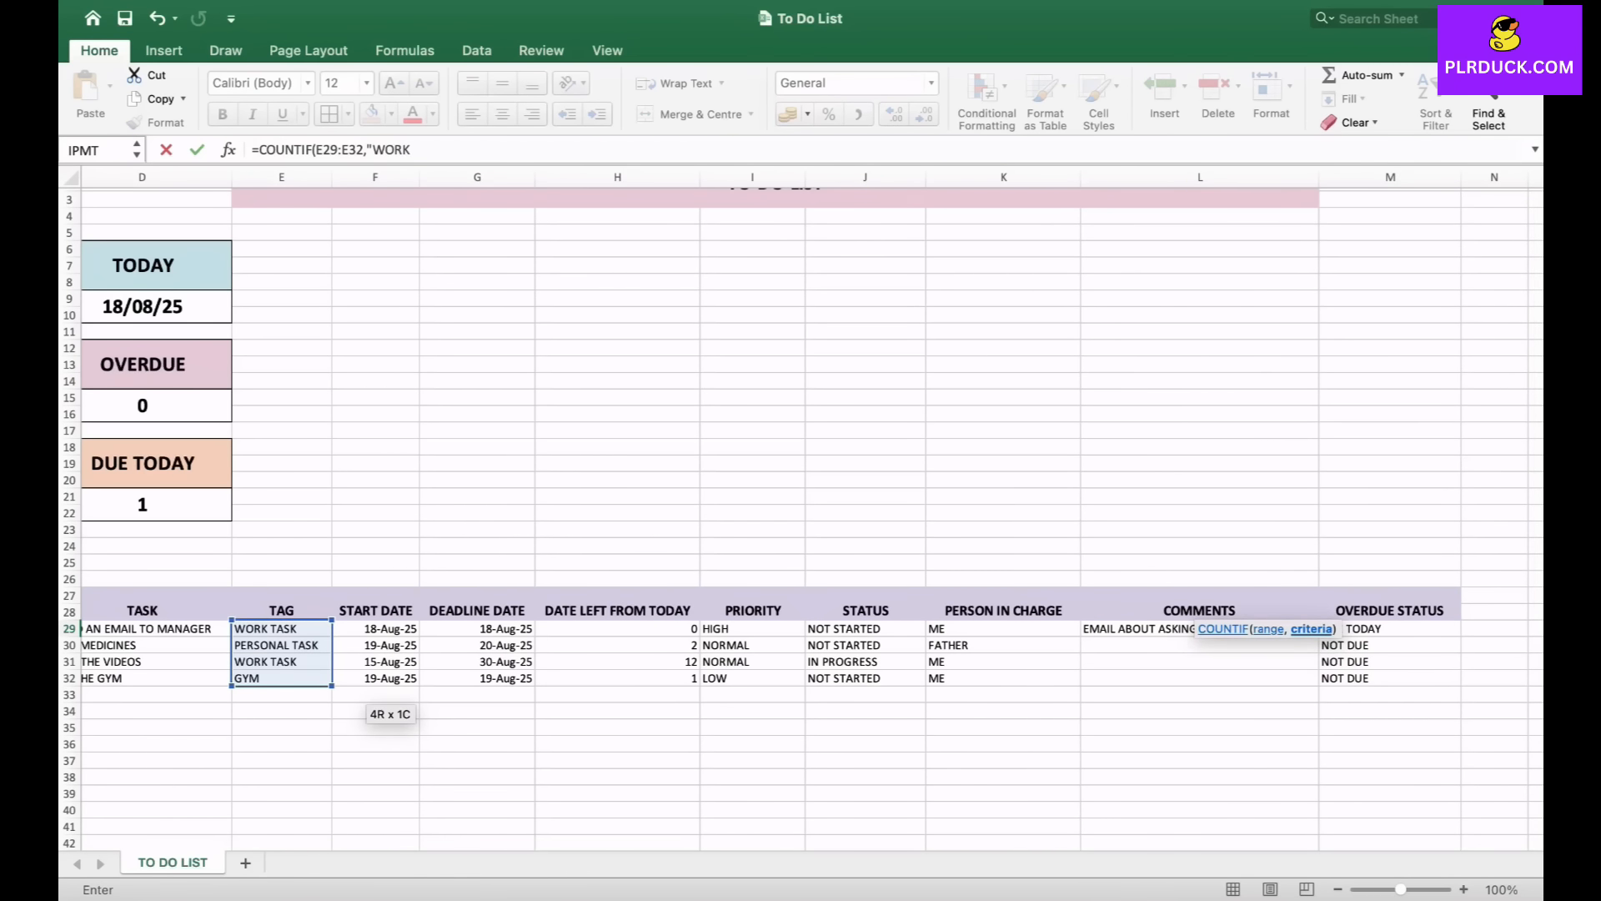
{"action": "type", "text": " TASK\""}
{"action": "key", "text": "Return"}
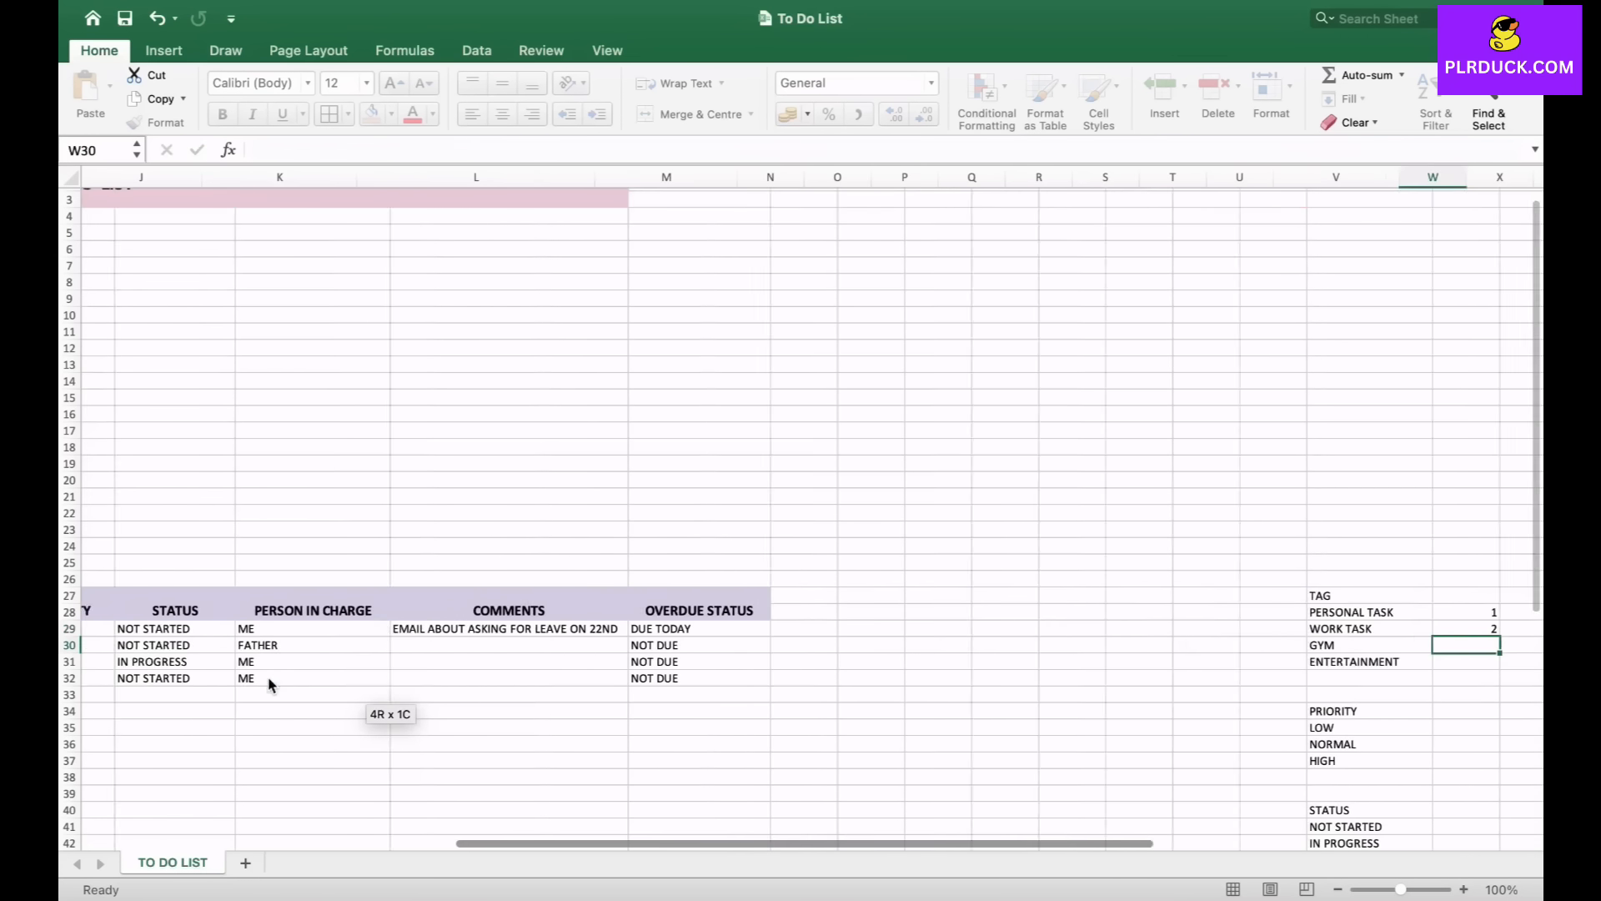
- Enter =COUNTIF(E29:E32,"GYM") in the cell beside the GYM option in column W
{"action": "scroll", "coordinate": [801, 518], "scroll_direction": "right", "scroll_amount": 2}
{"action": "type", "text": "=COUNTIF("}
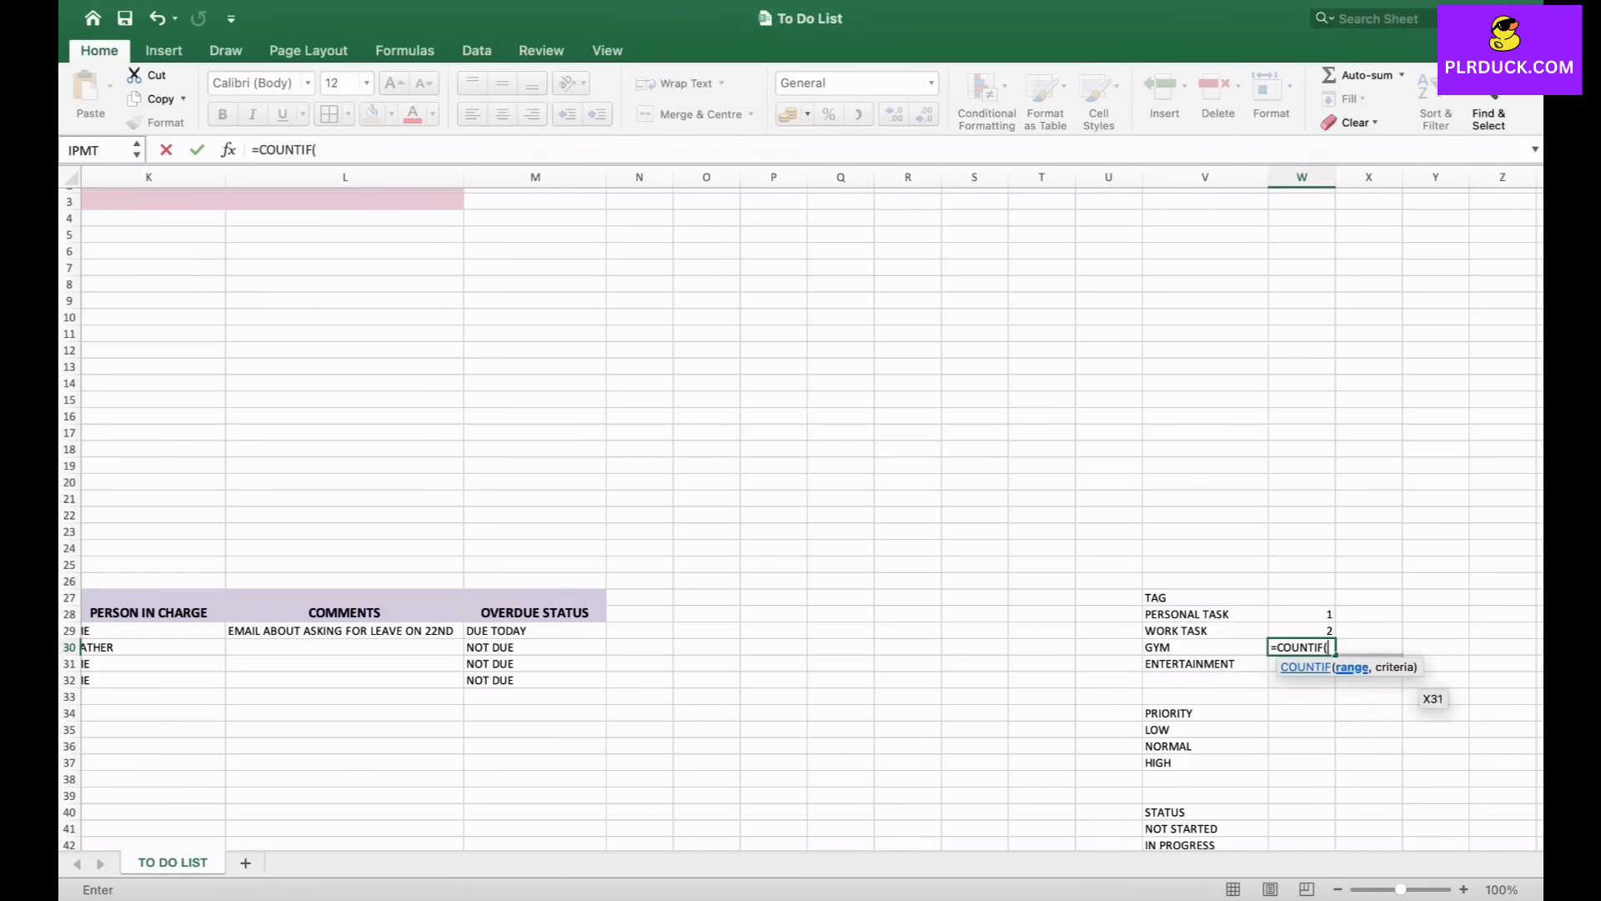
{"action": "scroll", "coordinate": [835, 772], "scroll_direction": "left", "scroll_amount": 6}
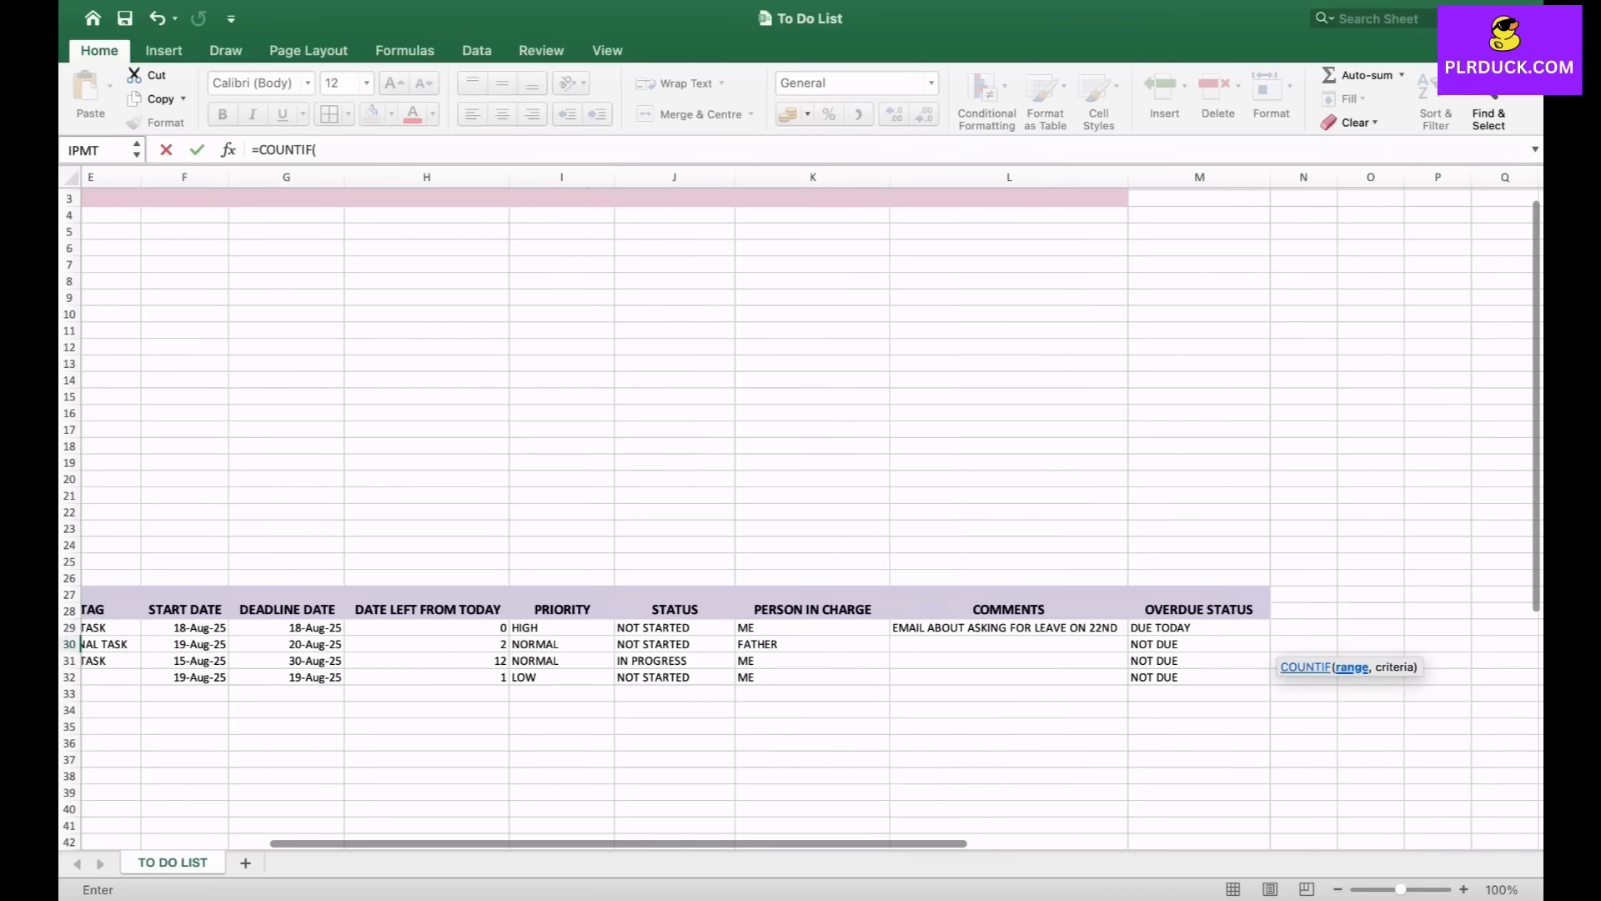
{"action": "scroll", "coordinate": [350, 751], "scroll_direction": "left", "scroll_amount": 3}
{"action": "left_click_drag", "start_coordinate": [313, 635], "coordinate": [361, 691]}
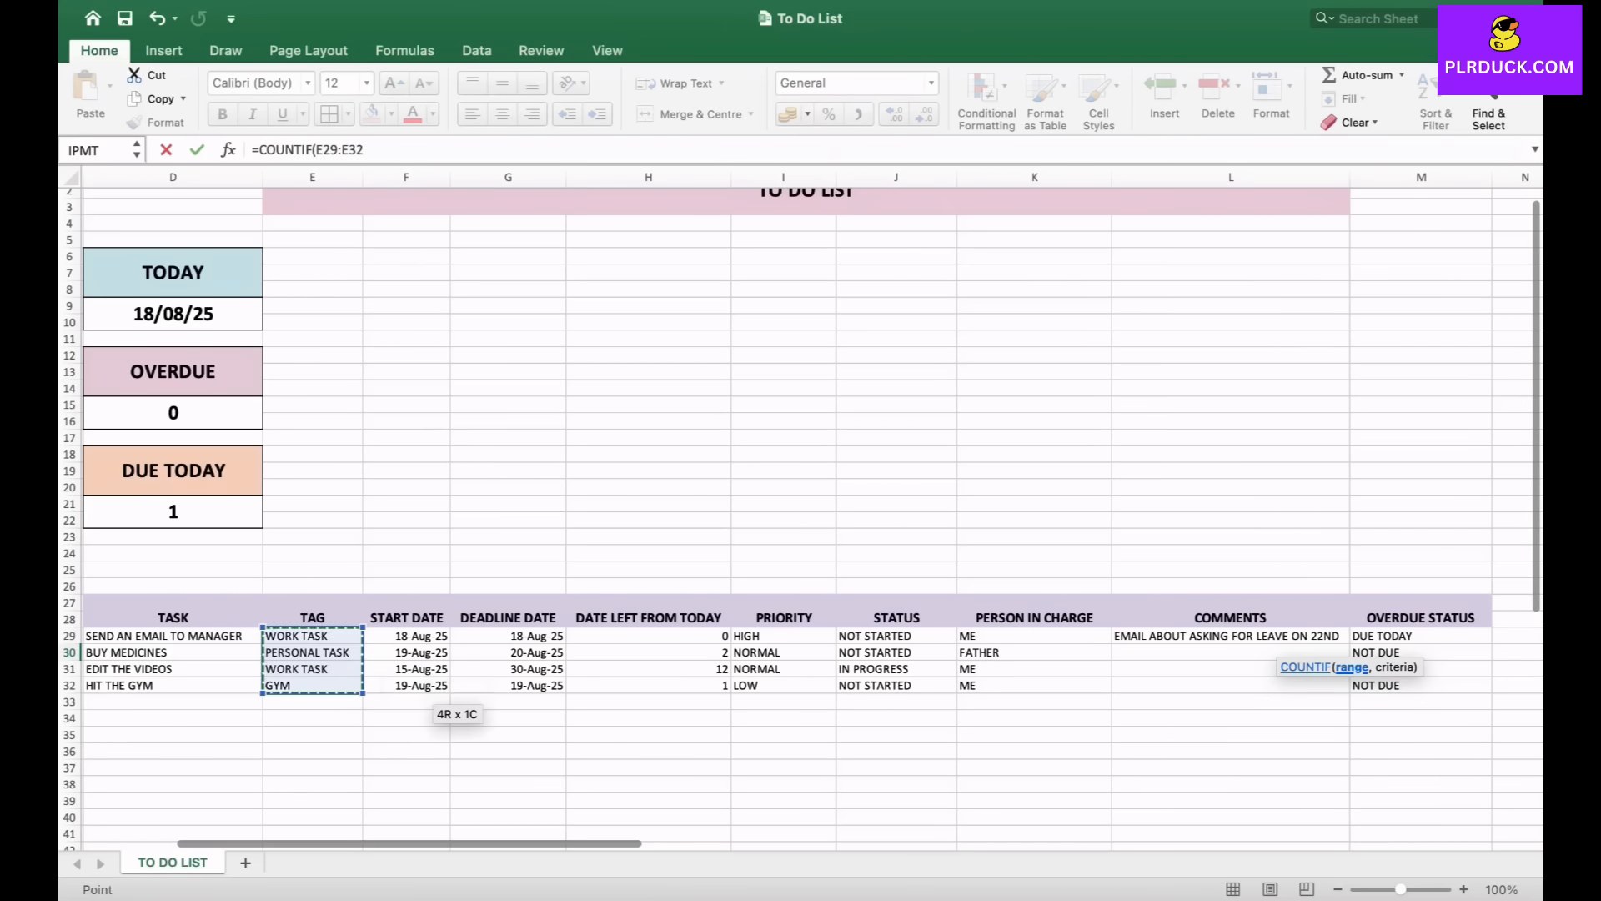
{"action": "type", "text": ",\"GYM"}
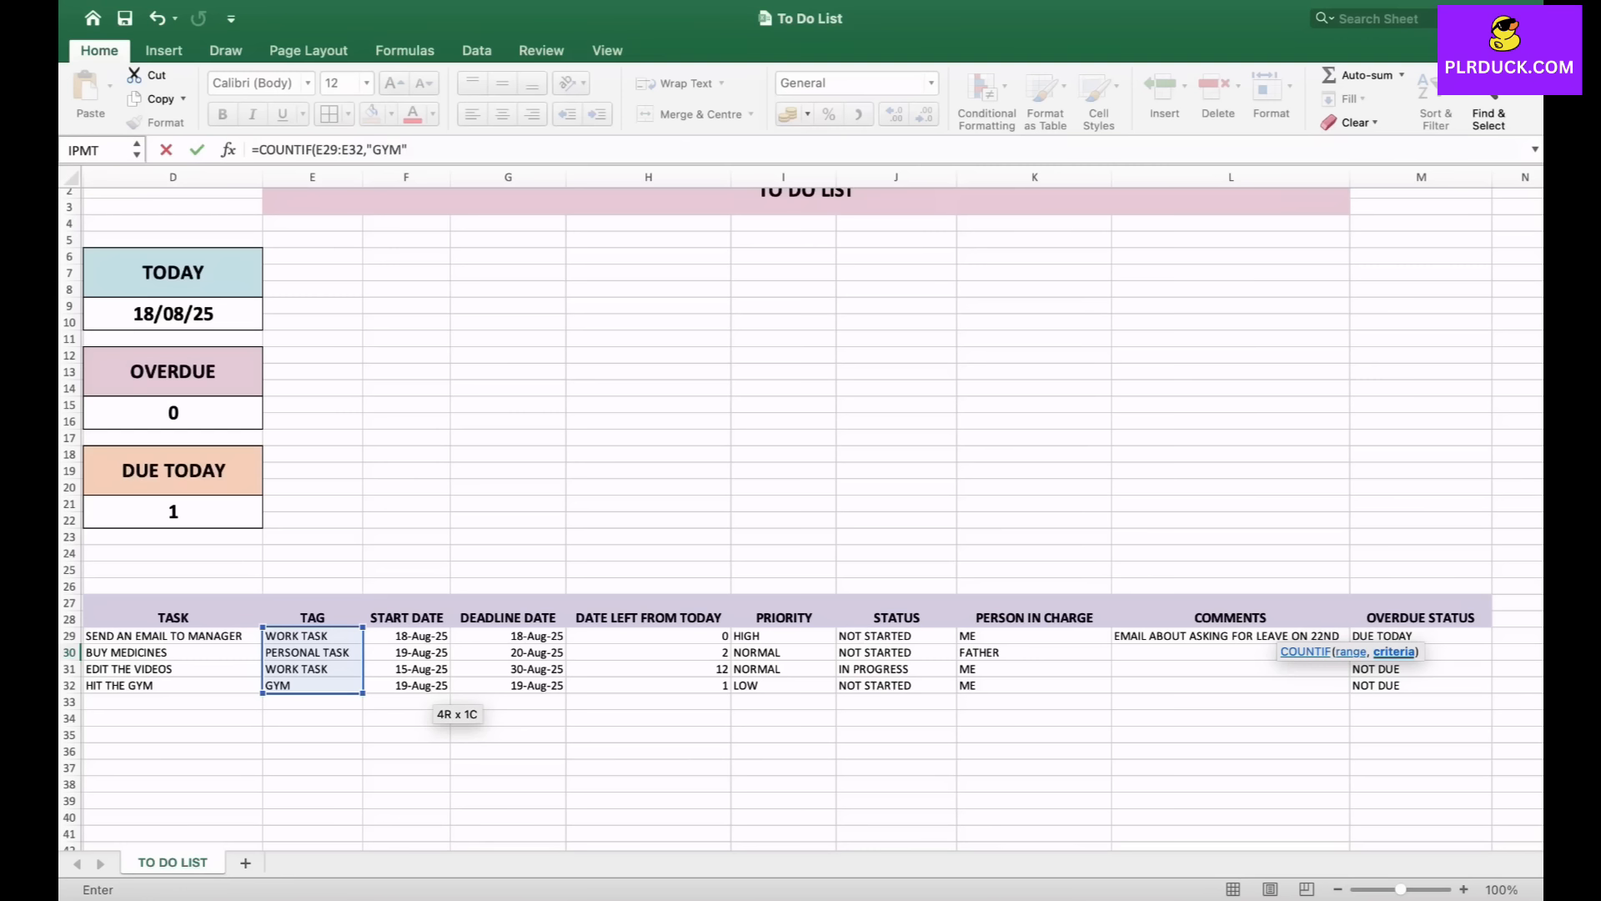
{"action": "type", "text": "\""}
{"action": "key", "text": "Return"}
- Enter =COUNTIF(E29:E32,"ENTERTAINMENT") in the cell beside the ENTERTAINMENT option in column W
{"action": "scroll", "coordinate": [801, 500], "scroll_direction": "right", "scroll_amount": 2}
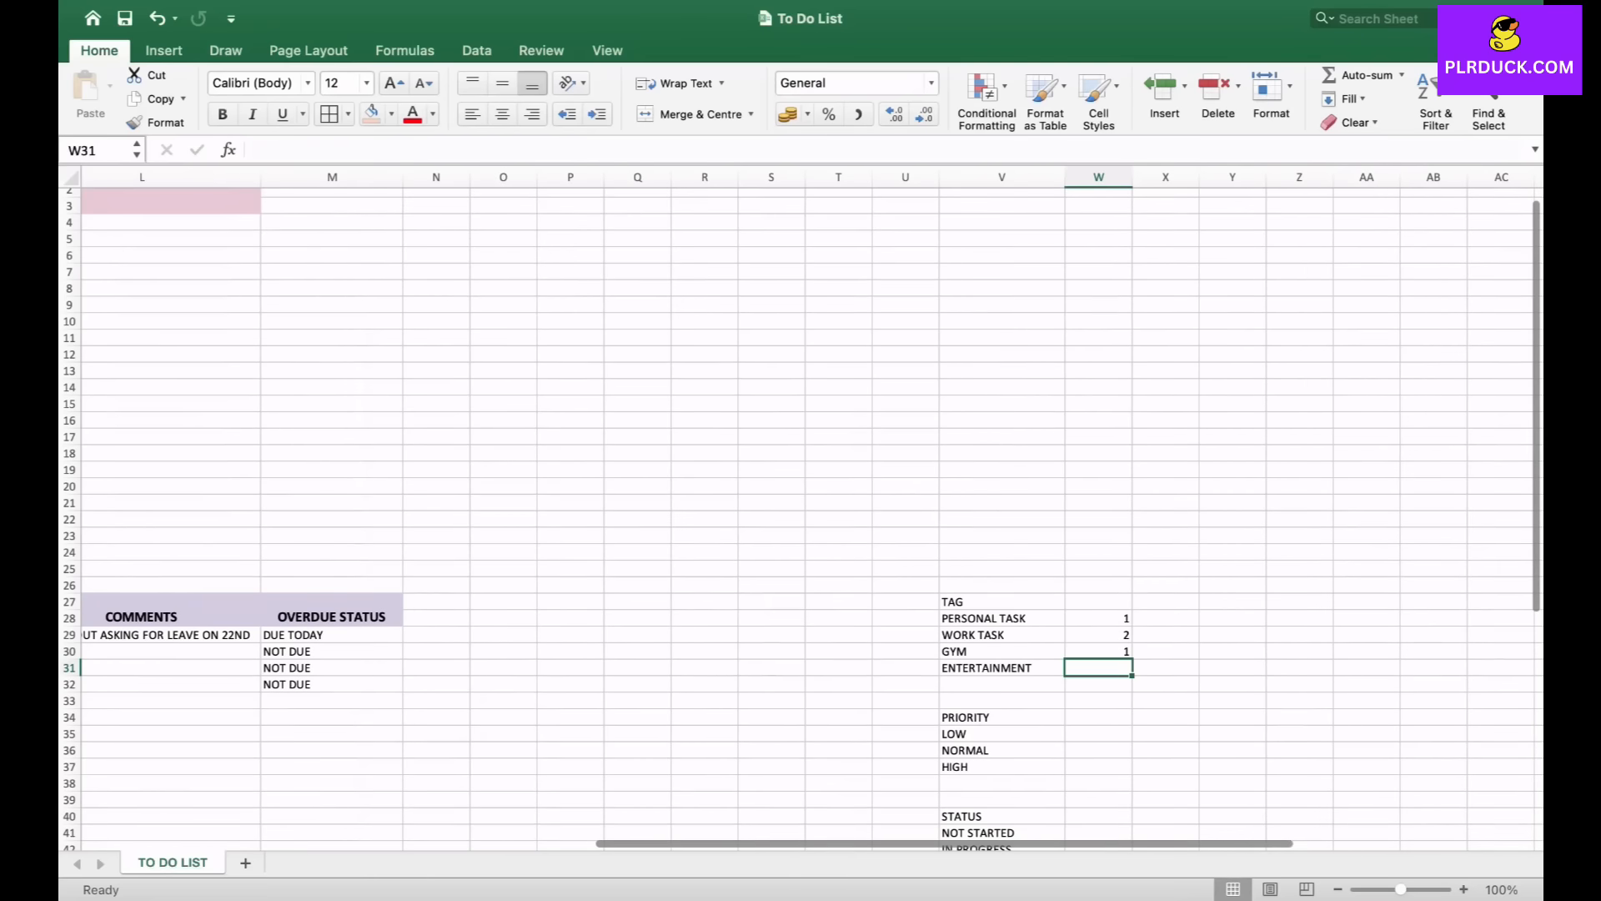
{"action": "type", "text": "=COU"}
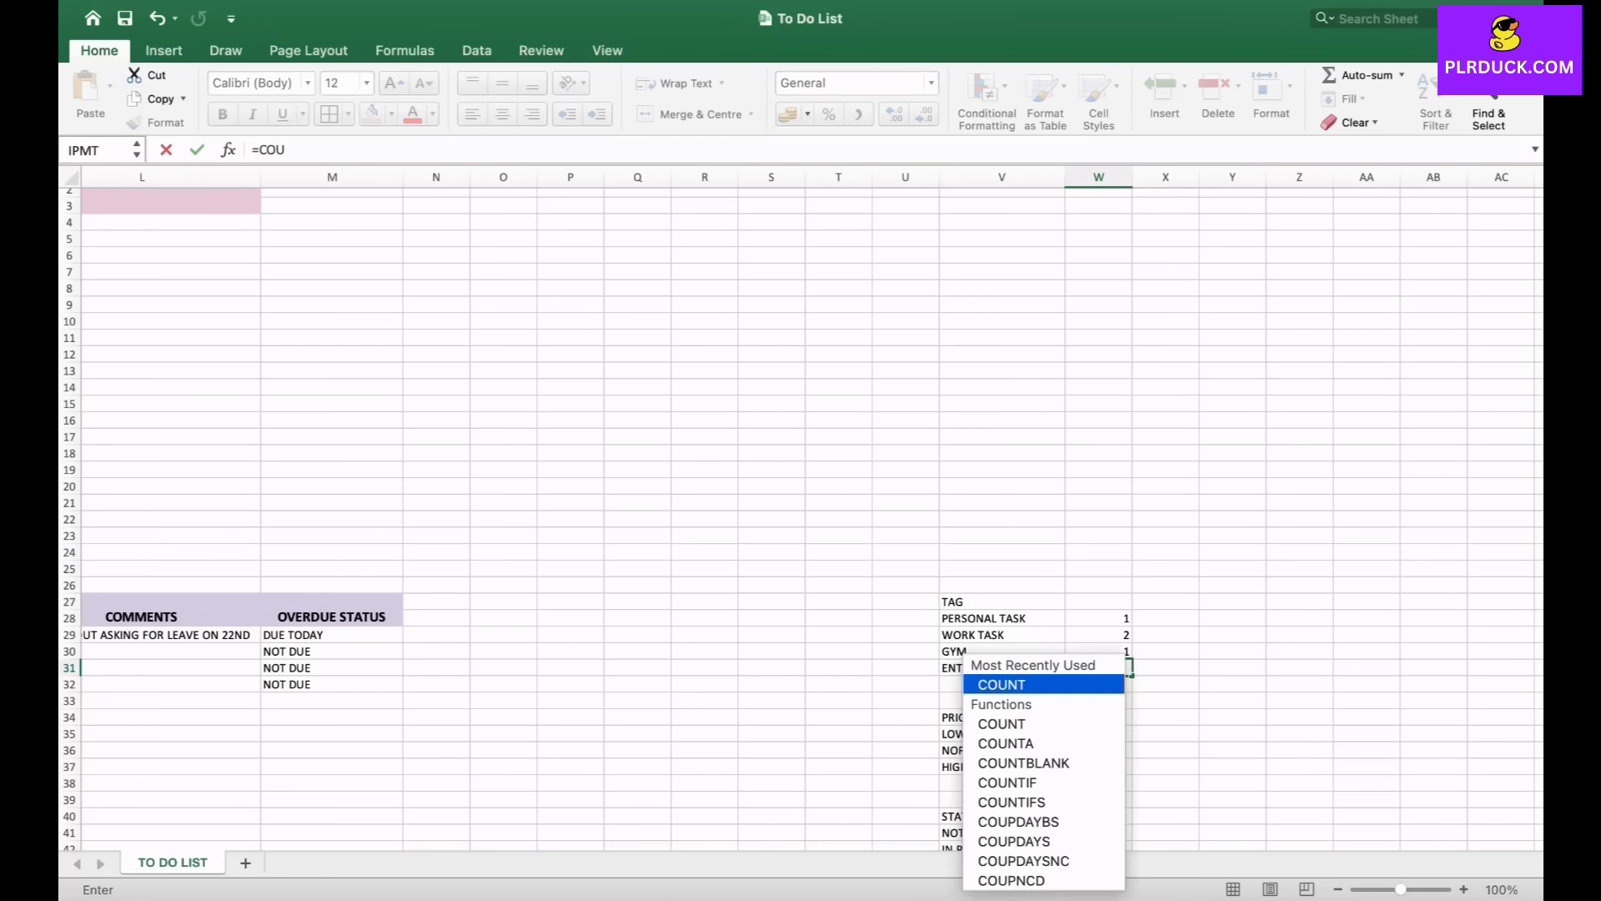
{"action": "type", "text": "NTIF"}
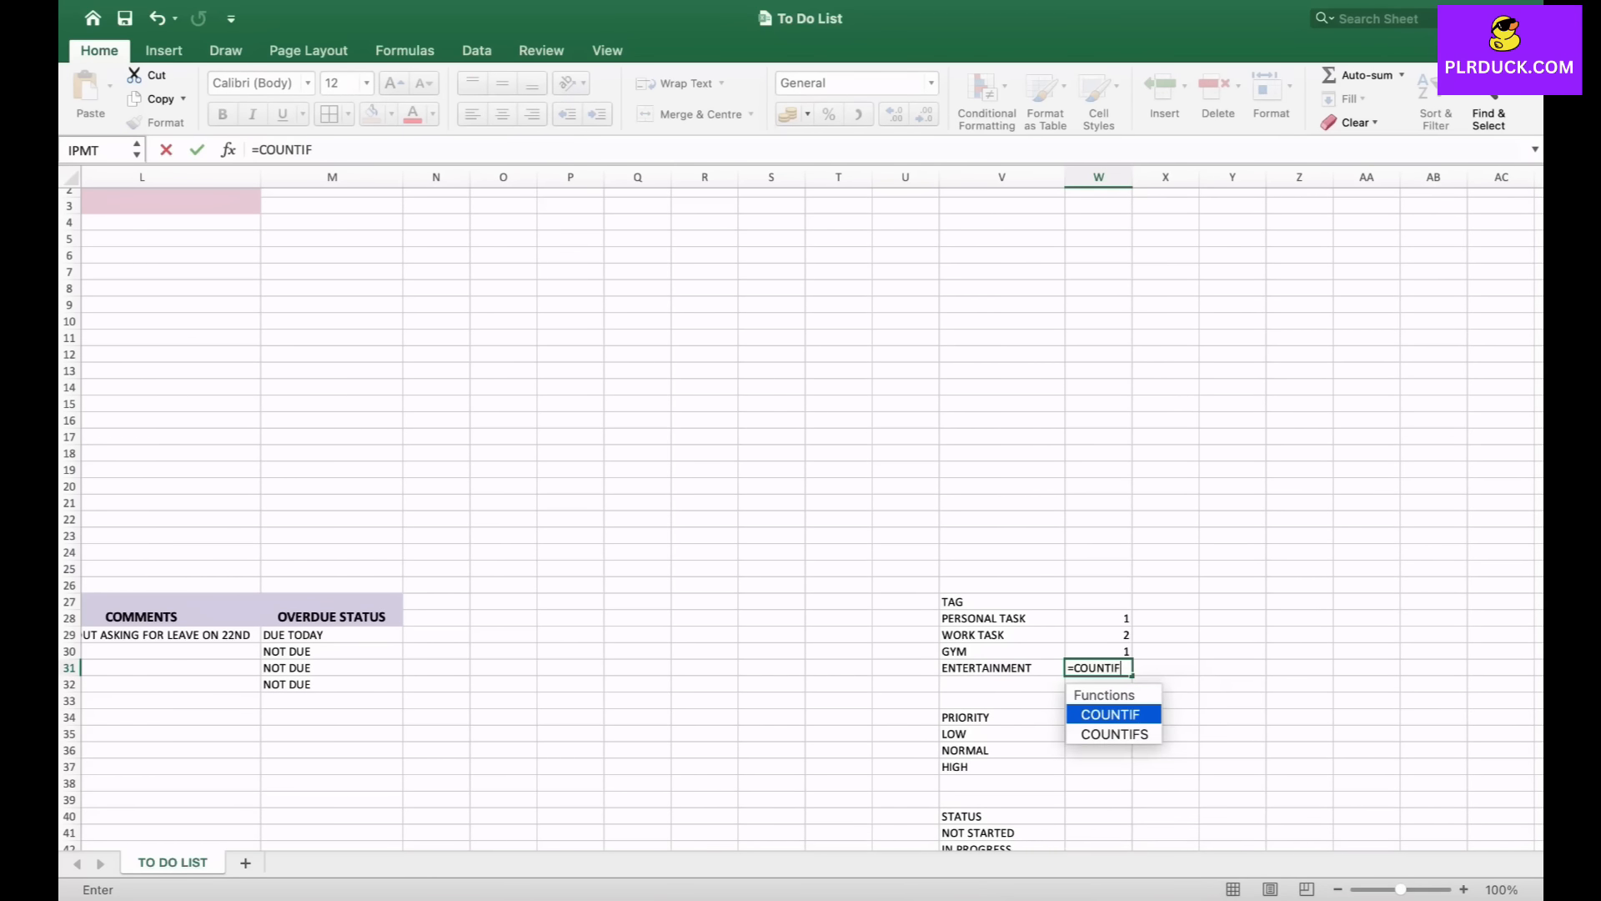
{"action": "type", "text": "("}
{"action": "scroll", "coordinate": [446, 726], "scroll_direction": "left", "scroll_amount": 10}
{"action": "left_click_drag", "start_coordinate": [251, 638], "coordinate": [250, 689]}
{"action": "type", "text": ",\"ENTERTAINMENT"}
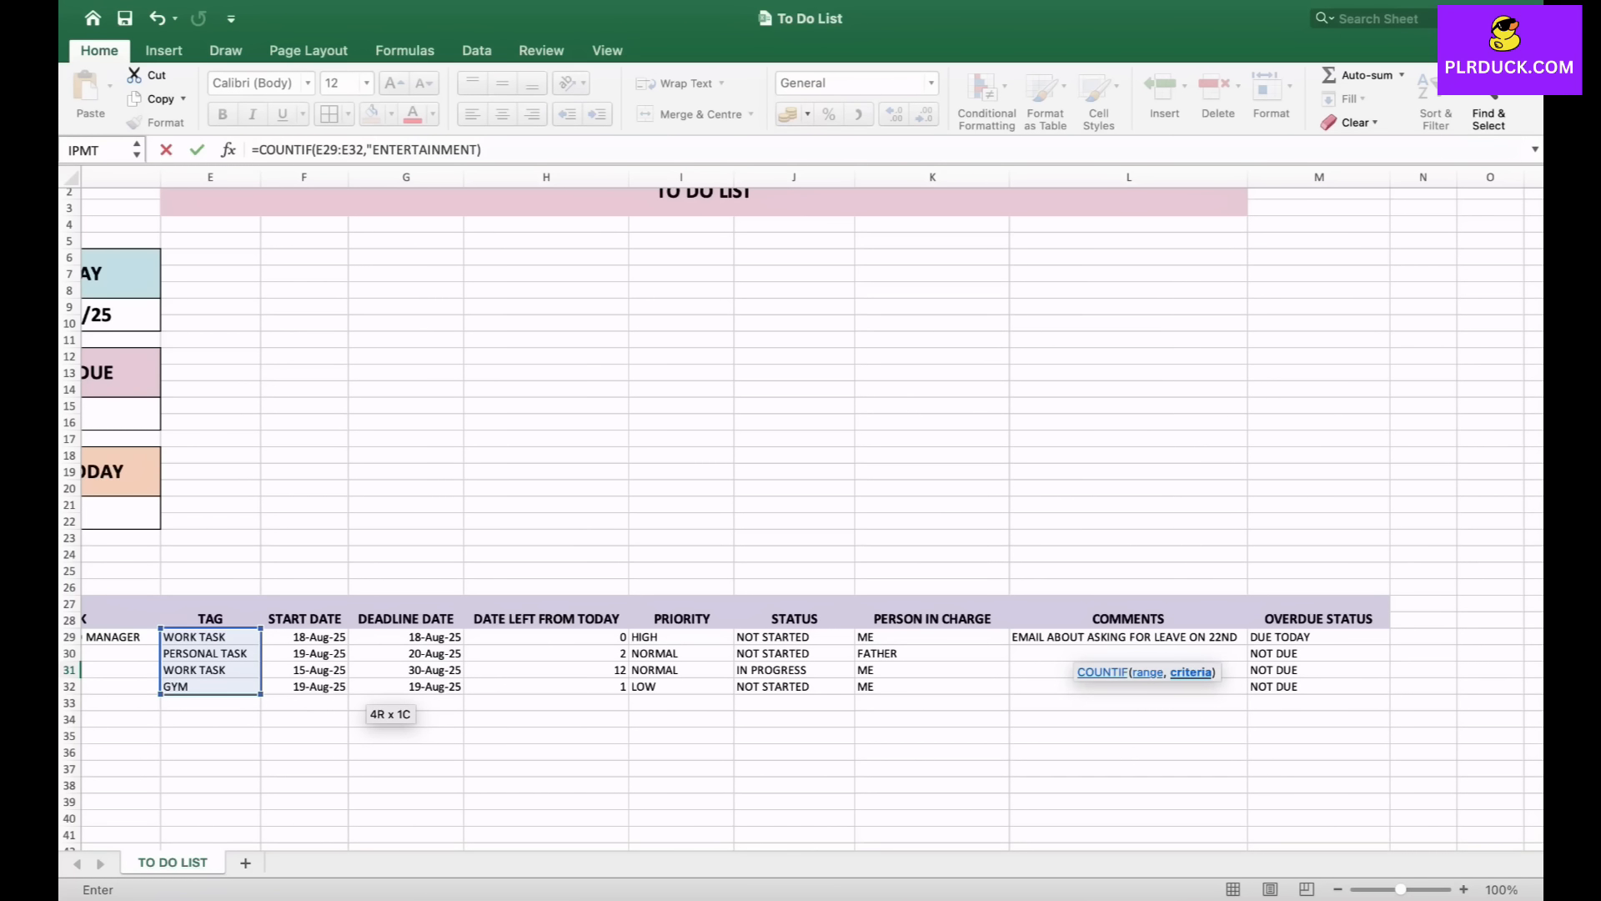
{"action": "key", "text": "Return"}
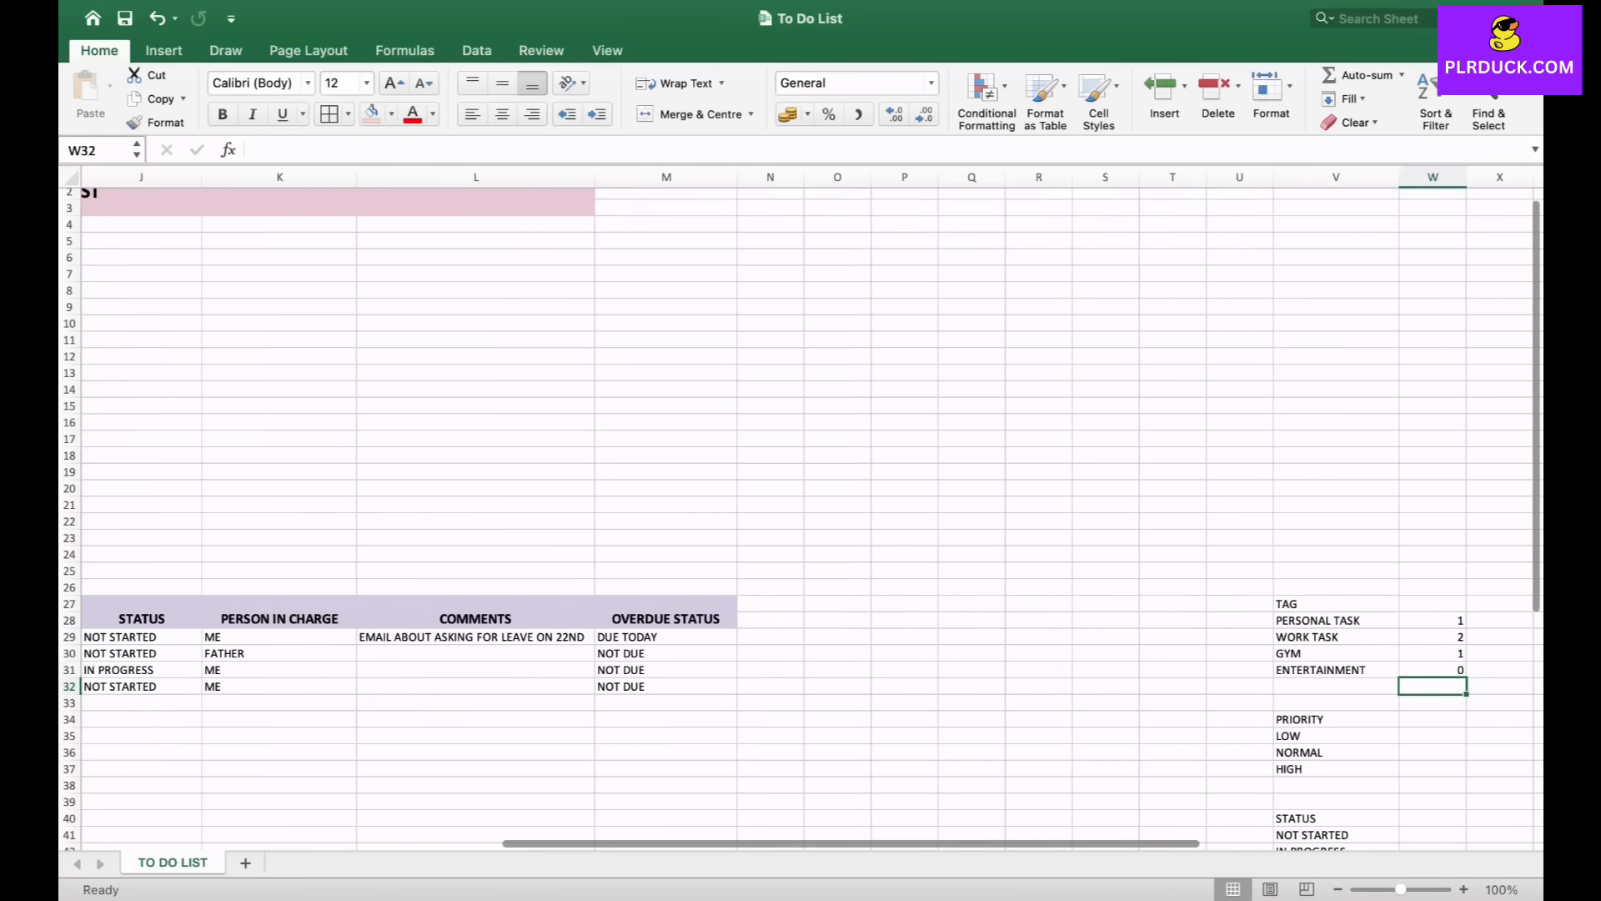
- Insert a clustered column chart from the tag names and their counts in V28:W31
{"action": "scroll", "coordinate": [801, 501], "scroll_direction": "right", "scroll_amount": 5}
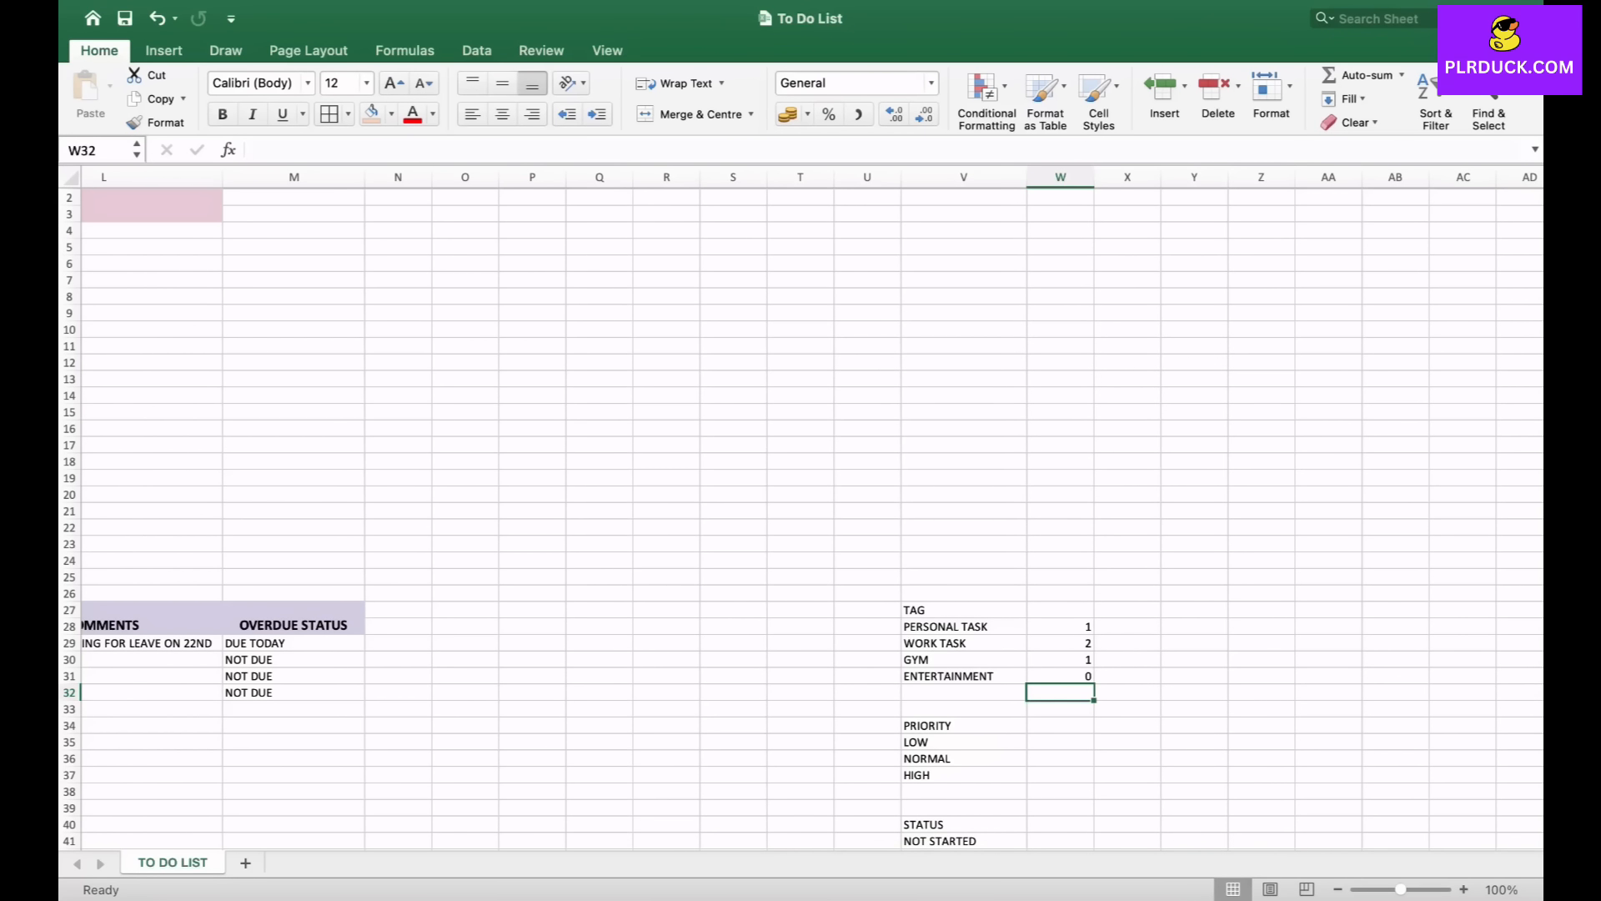
{"action": "left_click", "coordinate": [964, 626]}
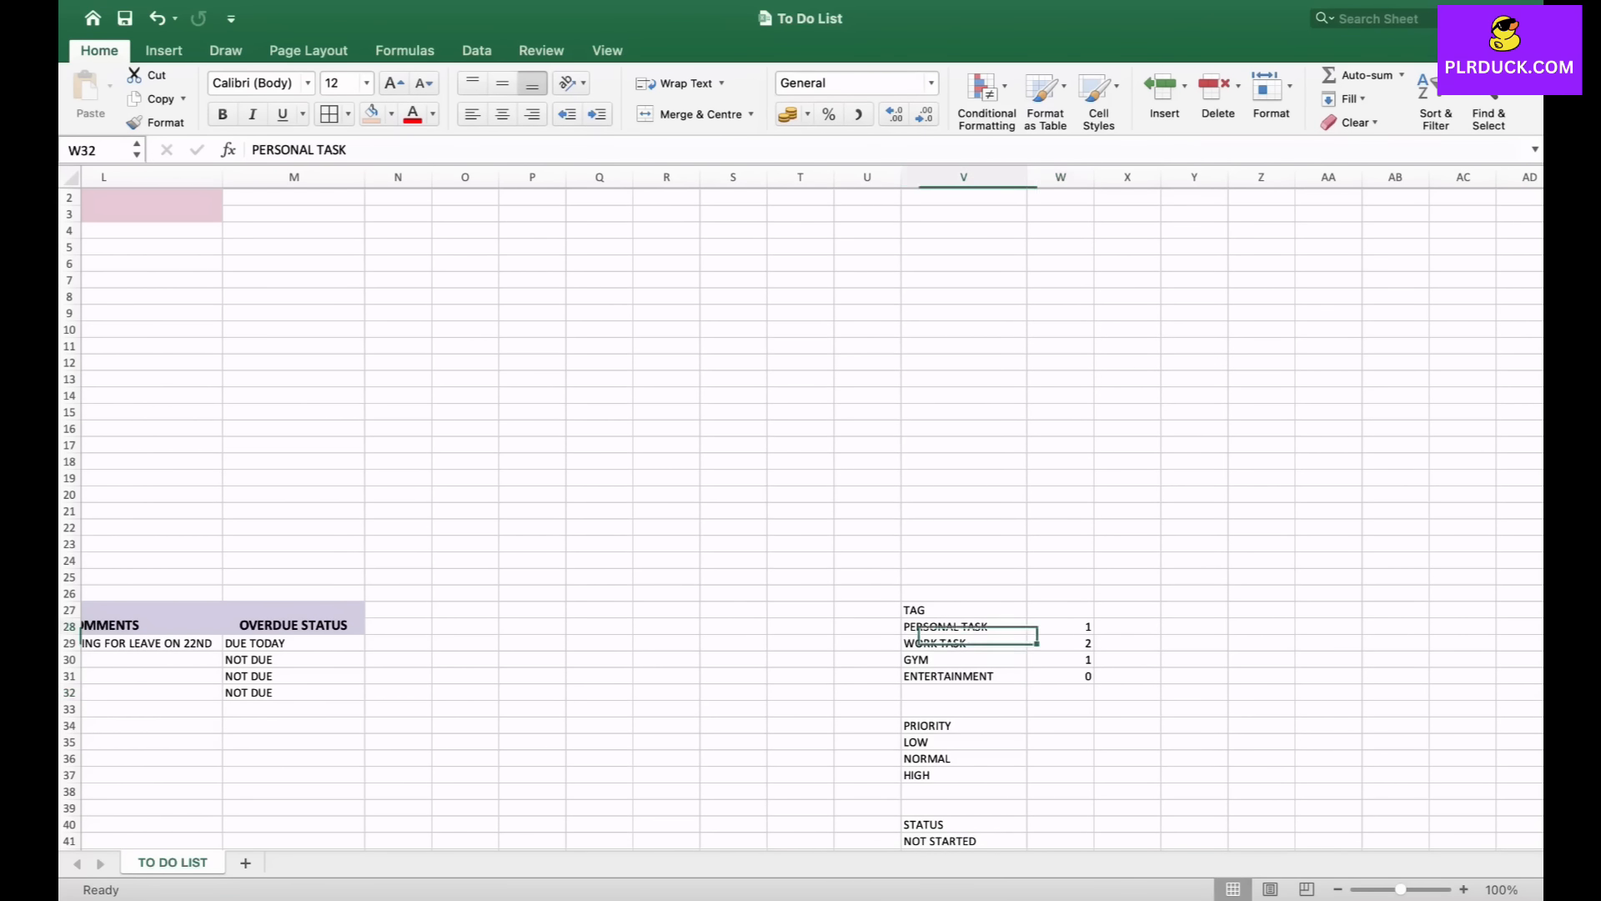
{"action": "left_click_drag", "start_coordinate": [965, 626], "coordinate": [1061, 676]}
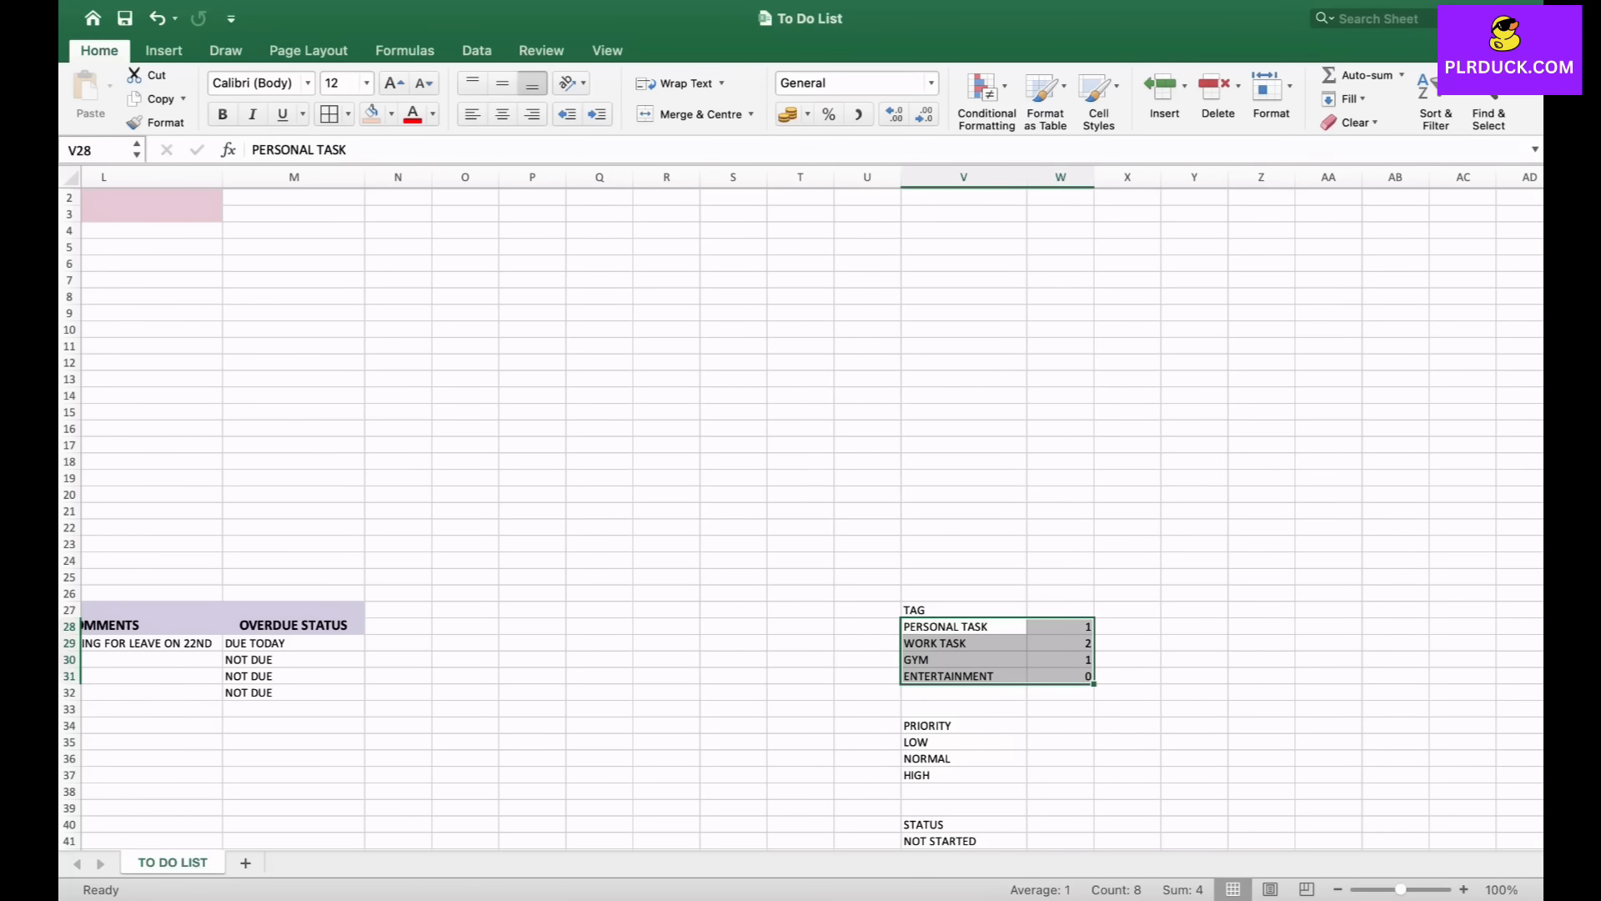
{"action": "left_click", "coordinate": [163, 51]}
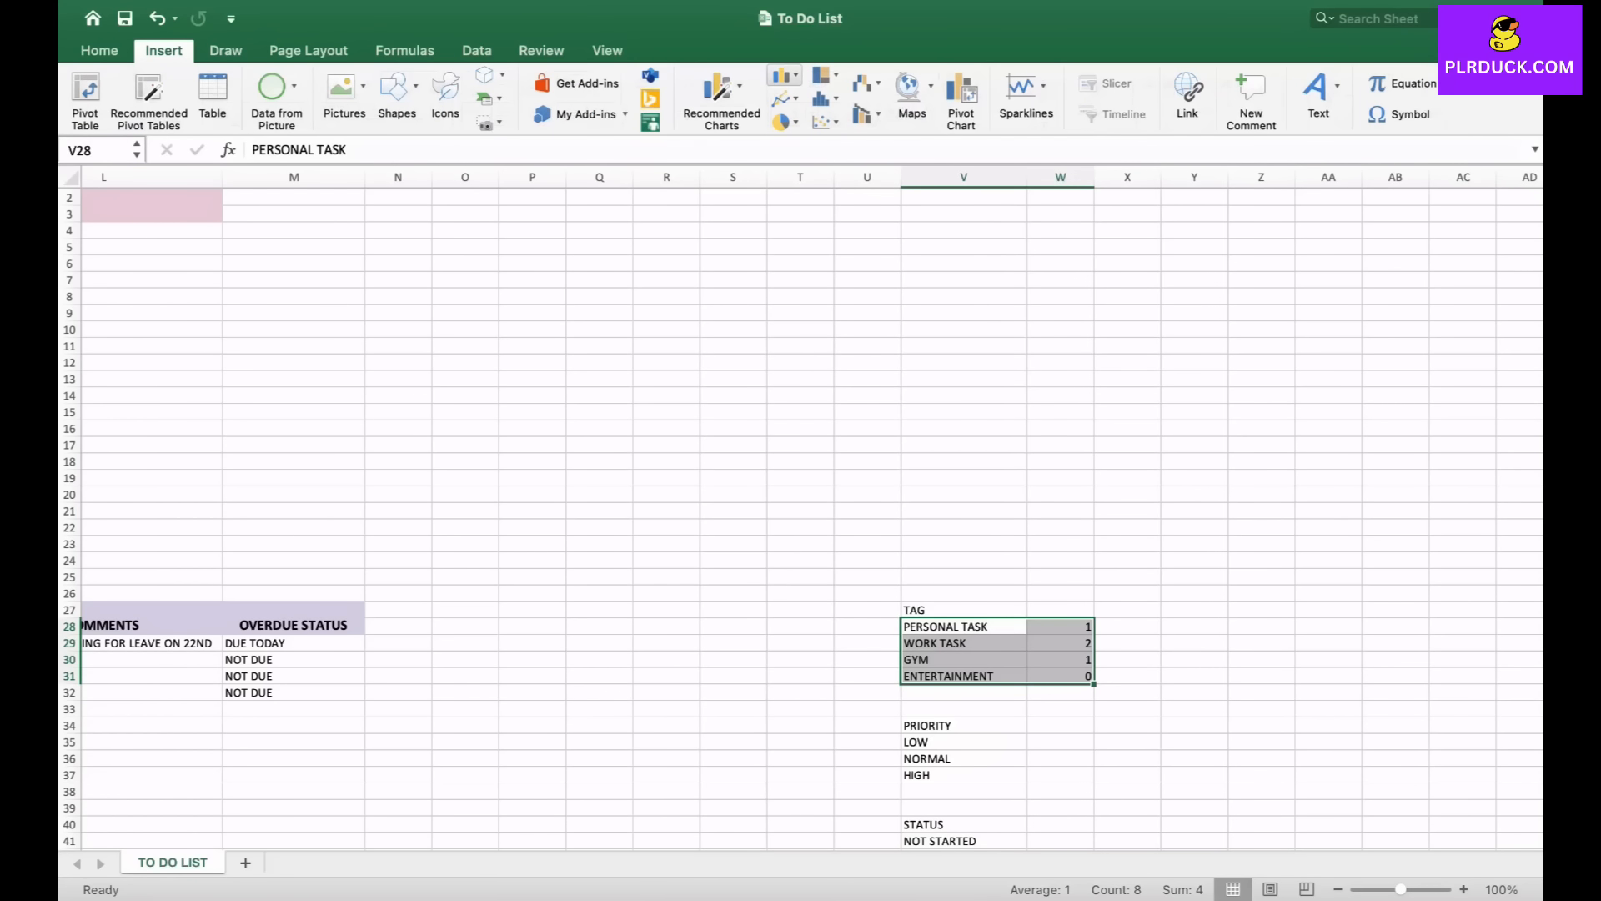
{"action": "left_click", "coordinate": [782, 76]}
{"action": "left_click", "coordinate": [820, 172]}
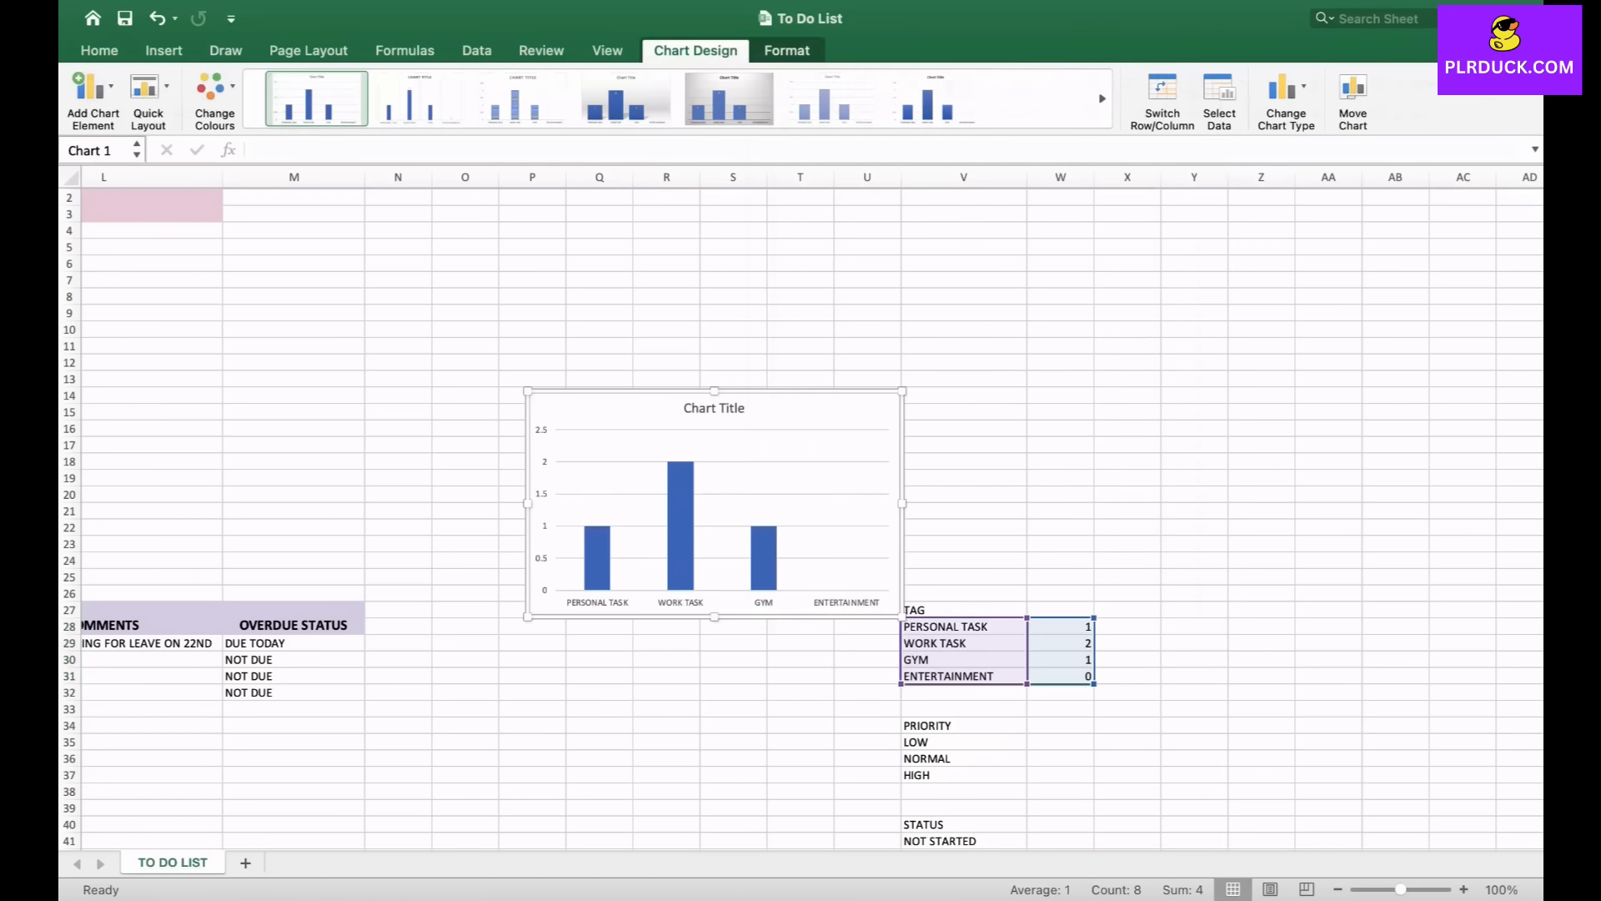
- Move the chart to the empty area above the task table, beside the TODAY, OVERDUE and DUE TODAY boxes
{"action": "scroll", "coordinate": [968, 446], "scroll_direction": "left", "scroll_amount": 5}
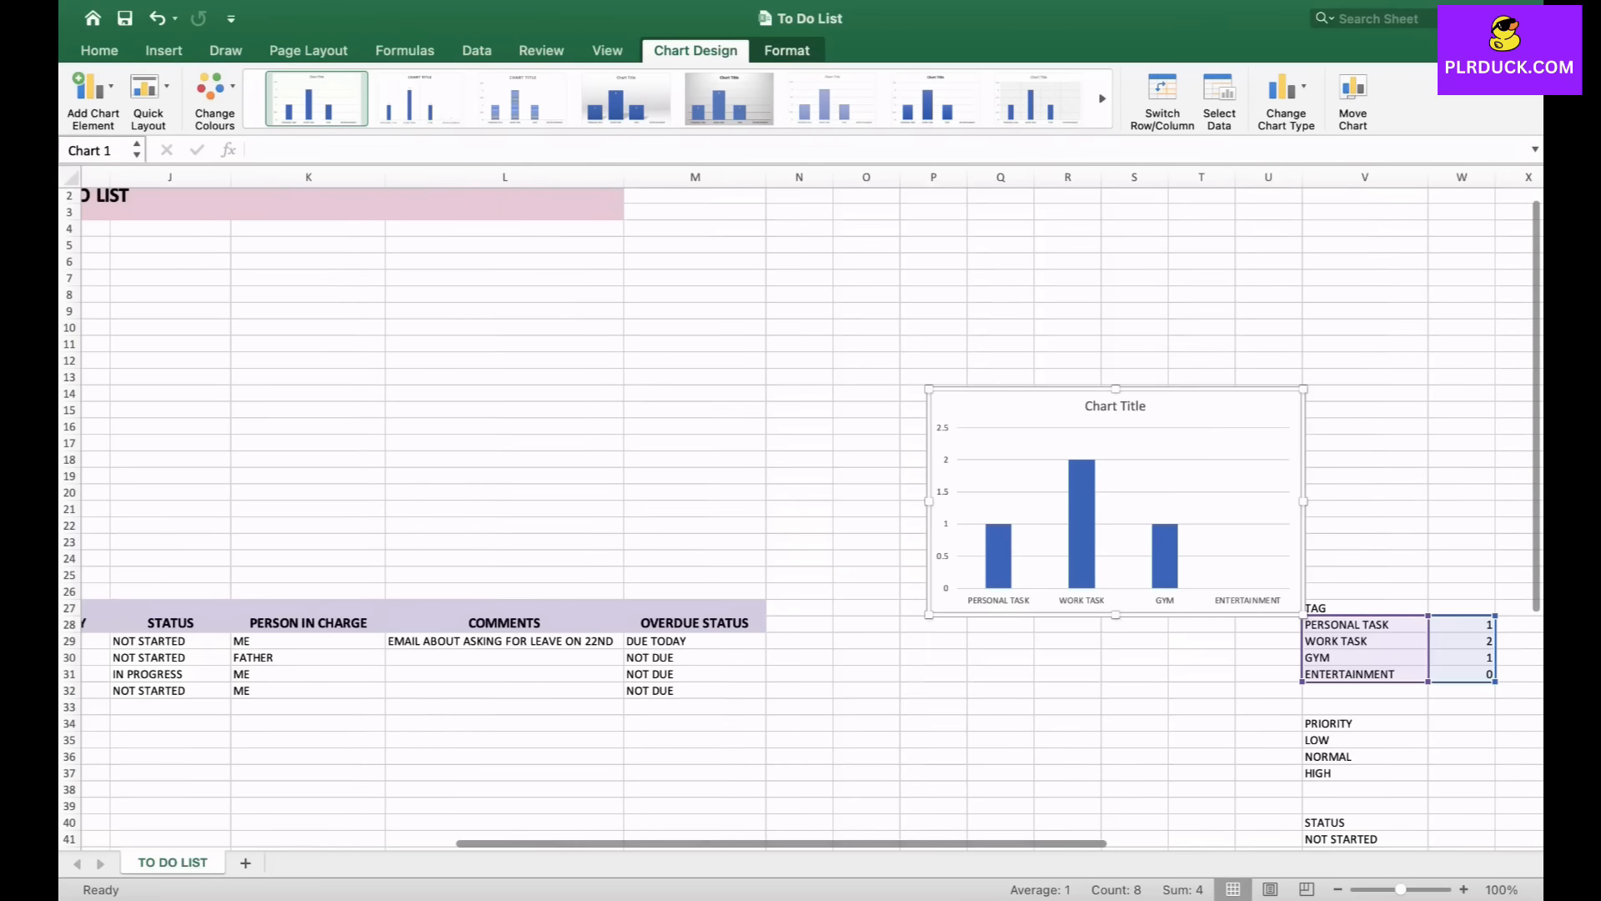
{"action": "left_click_drag", "start_coordinate": [970, 408], "coordinate": [302, 333]}
{"action": "scroll", "coordinate": [302, 333], "scroll_direction": "left", "scroll_amount": 5}
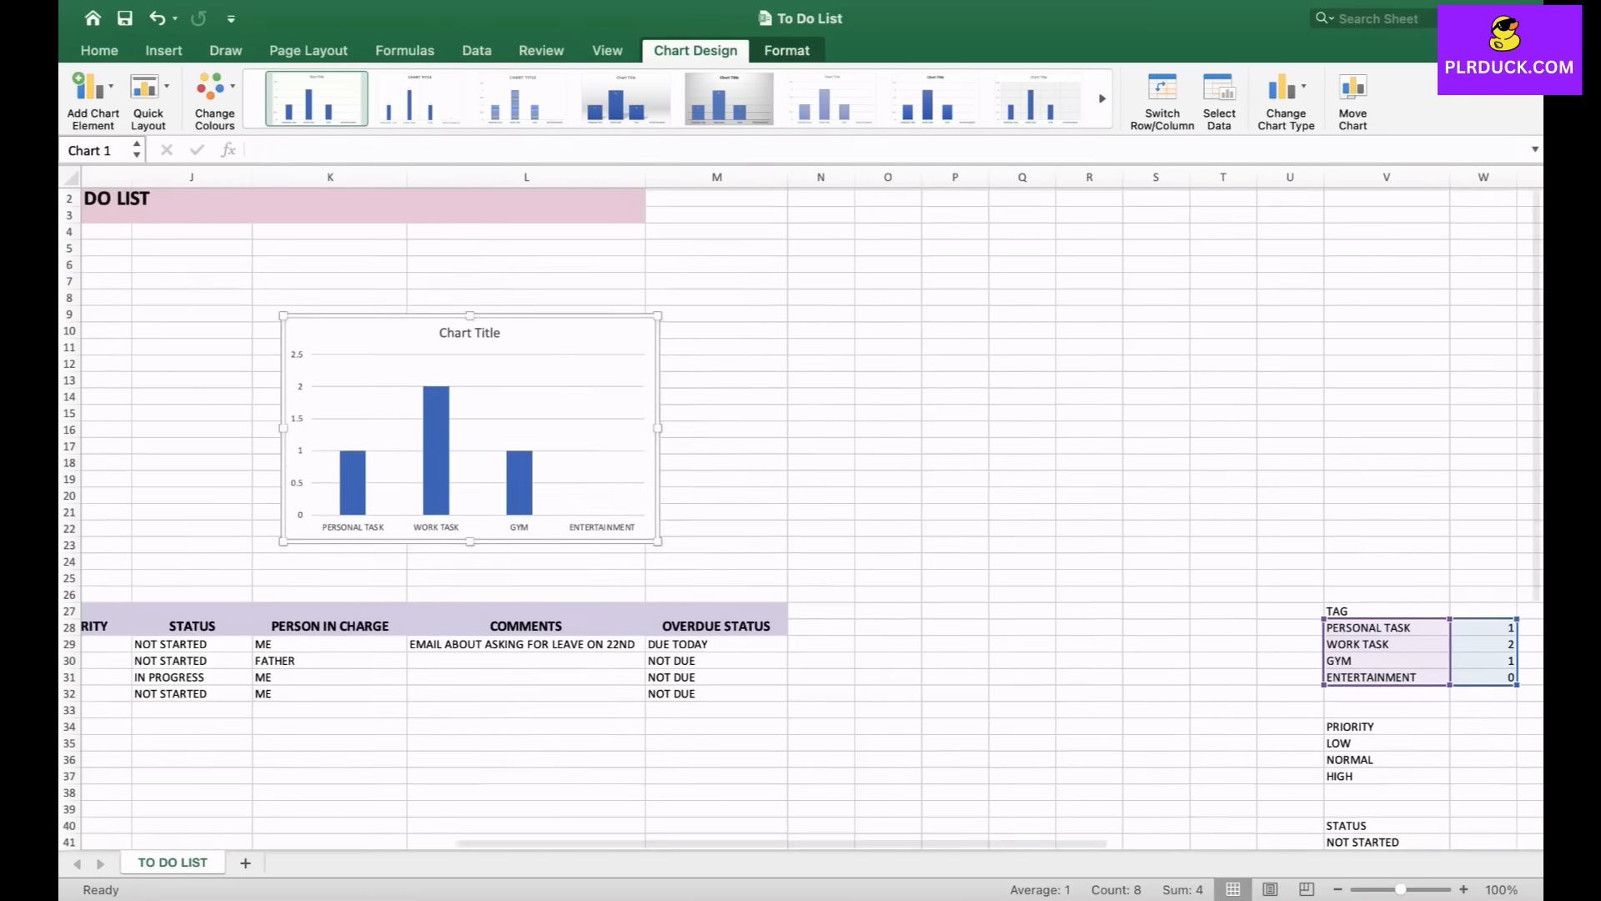
{"action": "scroll", "coordinate": [801, 501], "scroll_direction": "left", "scroll_amount": 4}
{"action": "left_click_drag", "start_coordinate": [988, 361], "coordinate": [291, 336]}
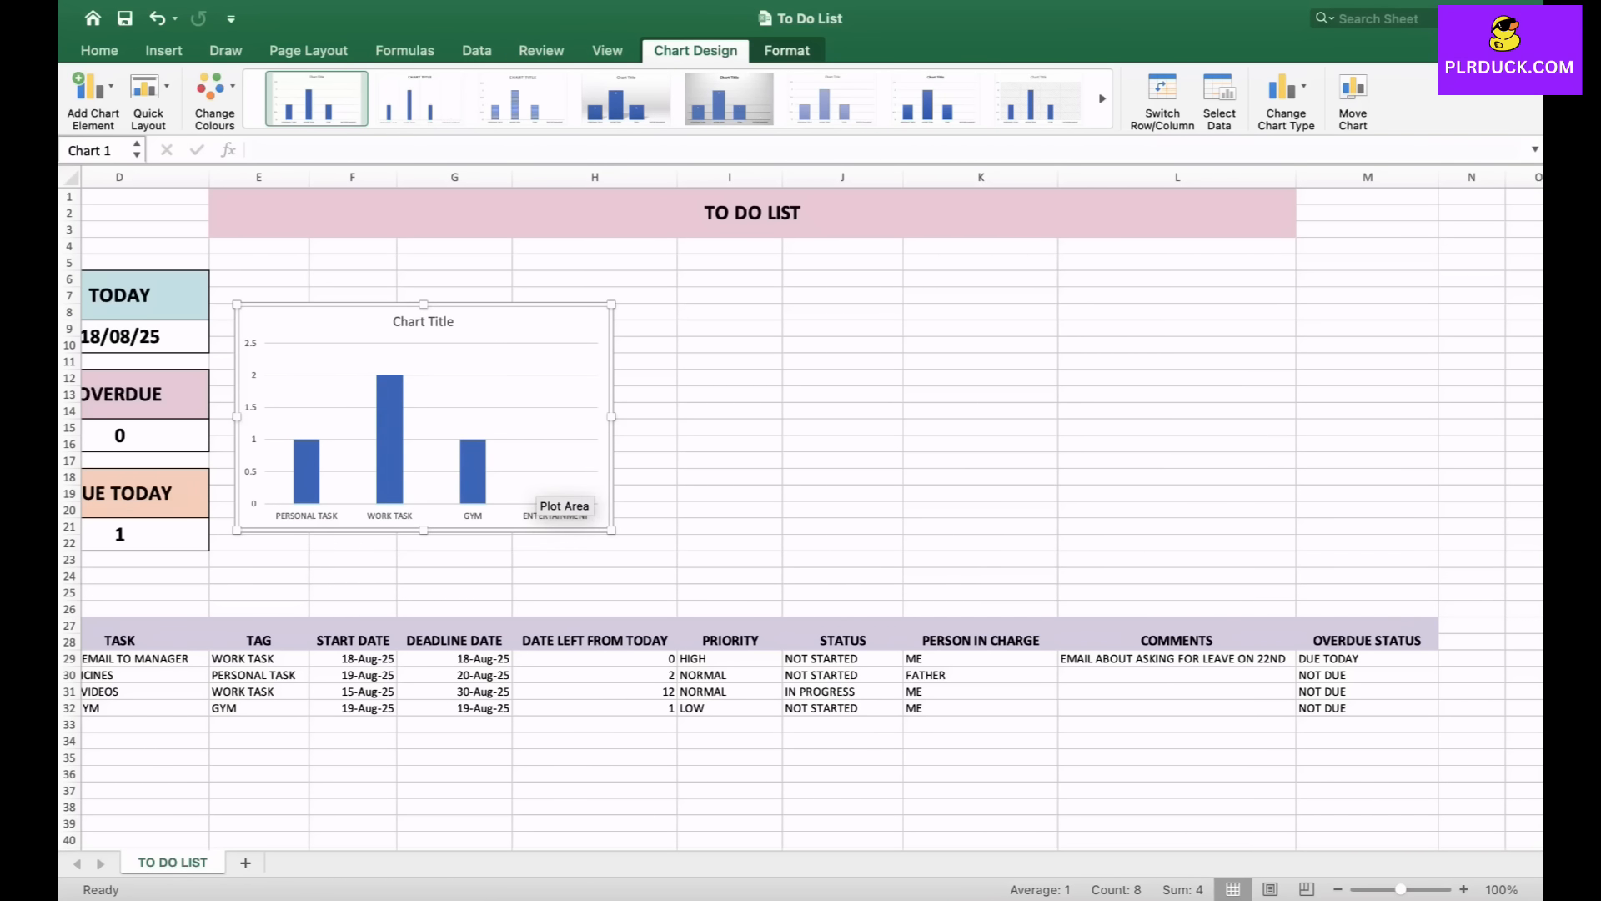
- Change the chart title to TASK TAG CATEGORY
{"action": "double_click", "coordinate": [419, 322]}
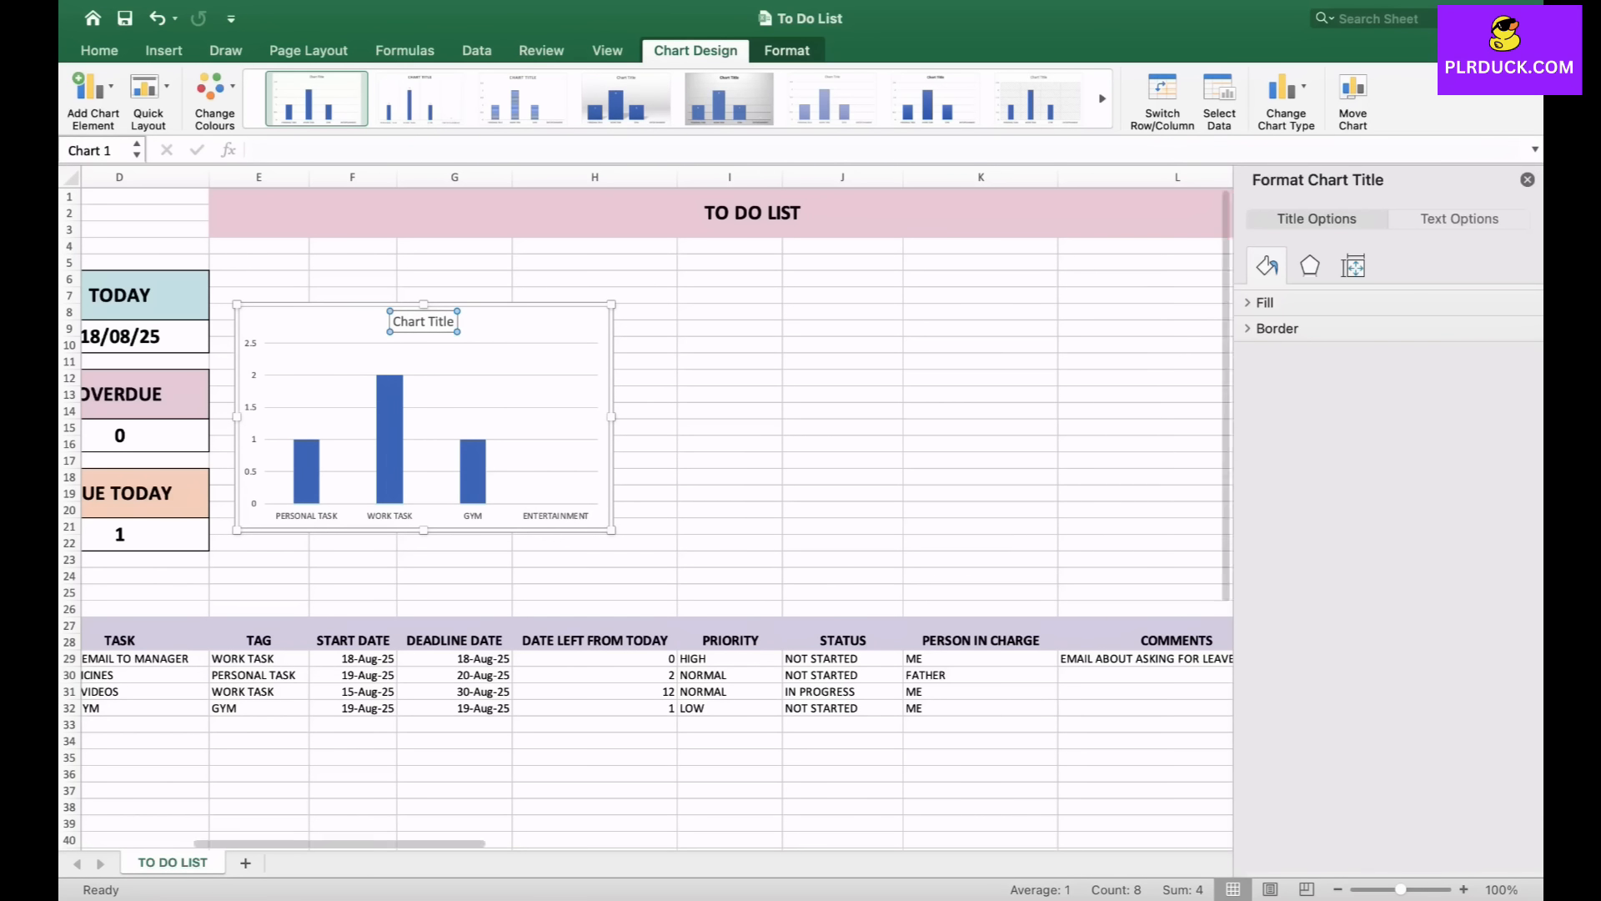
{"action": "triple_click", "coordinate": [430, 322]}
{"action": "type", "text": "TASK TAGS"}
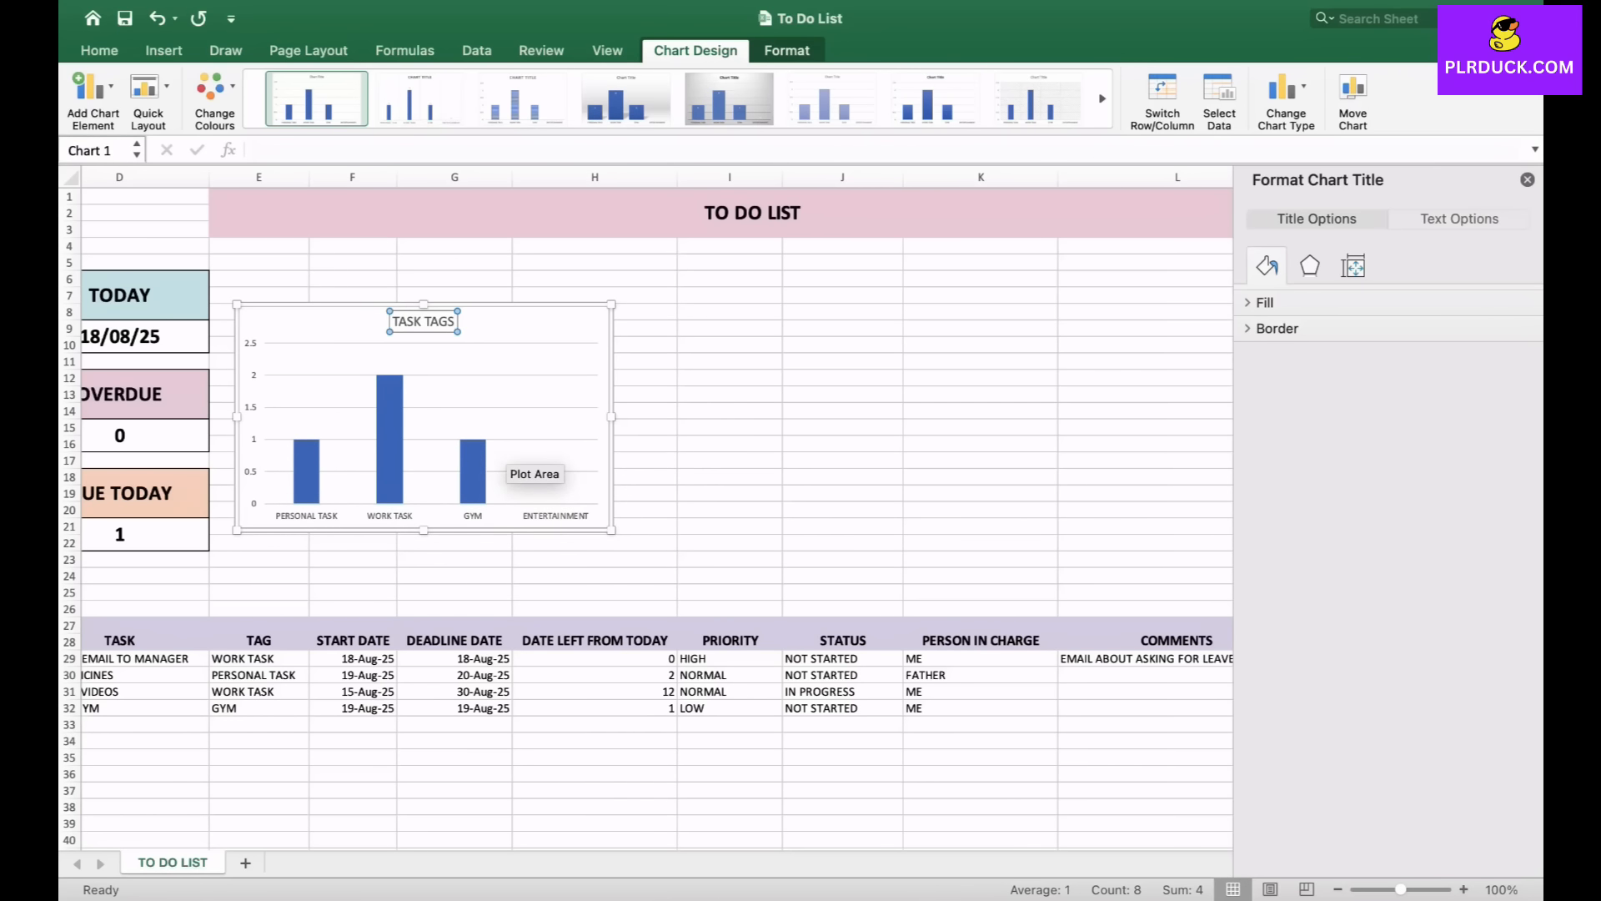
{"action": "key", "text": "BackSpace"}
{"action": "type", "text": "CATEGORY"}
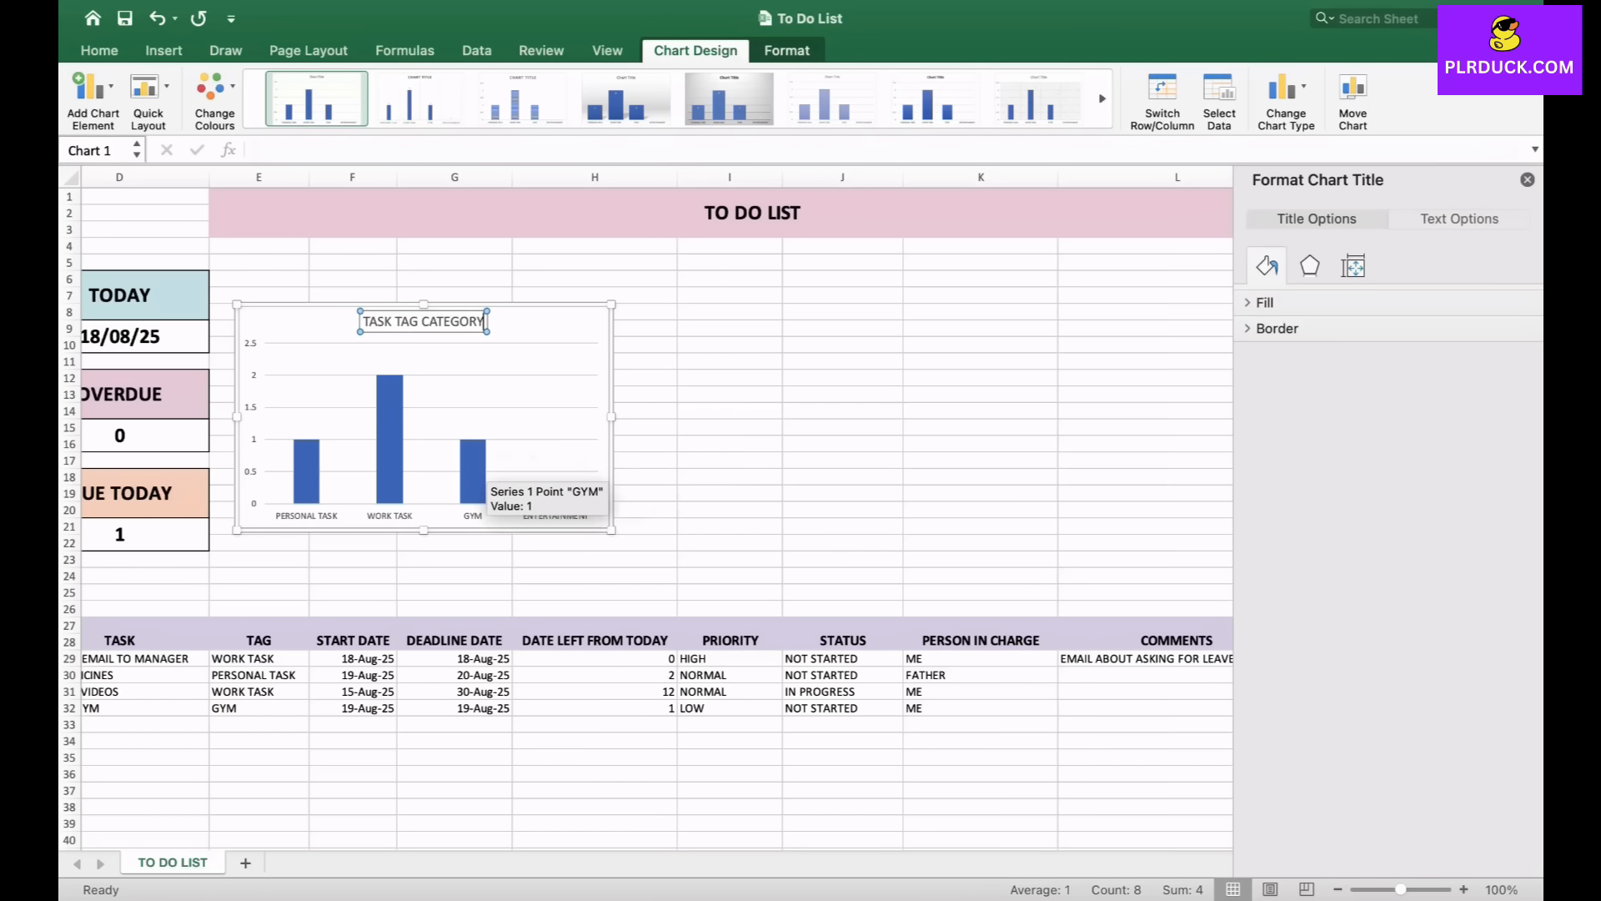
- Fill the chart's column bars with a light purple recent colour and close the formatting pane
{"action": "left_click", "coordinate": [474, 467]}
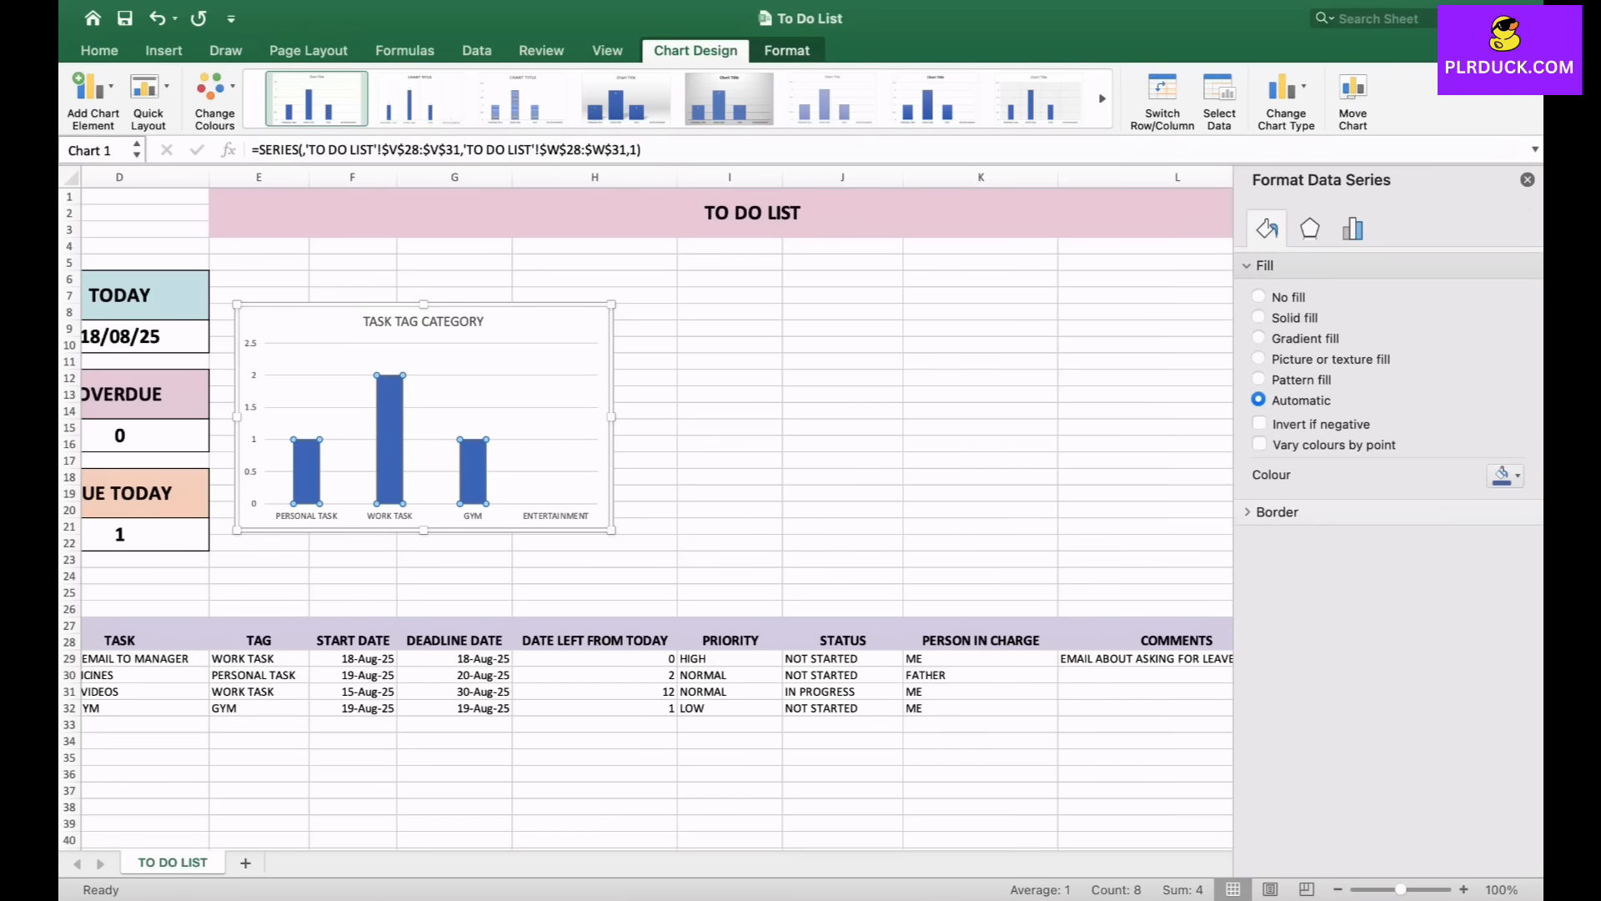
{"action": "left_click", "coordinate": [1506, 474]}
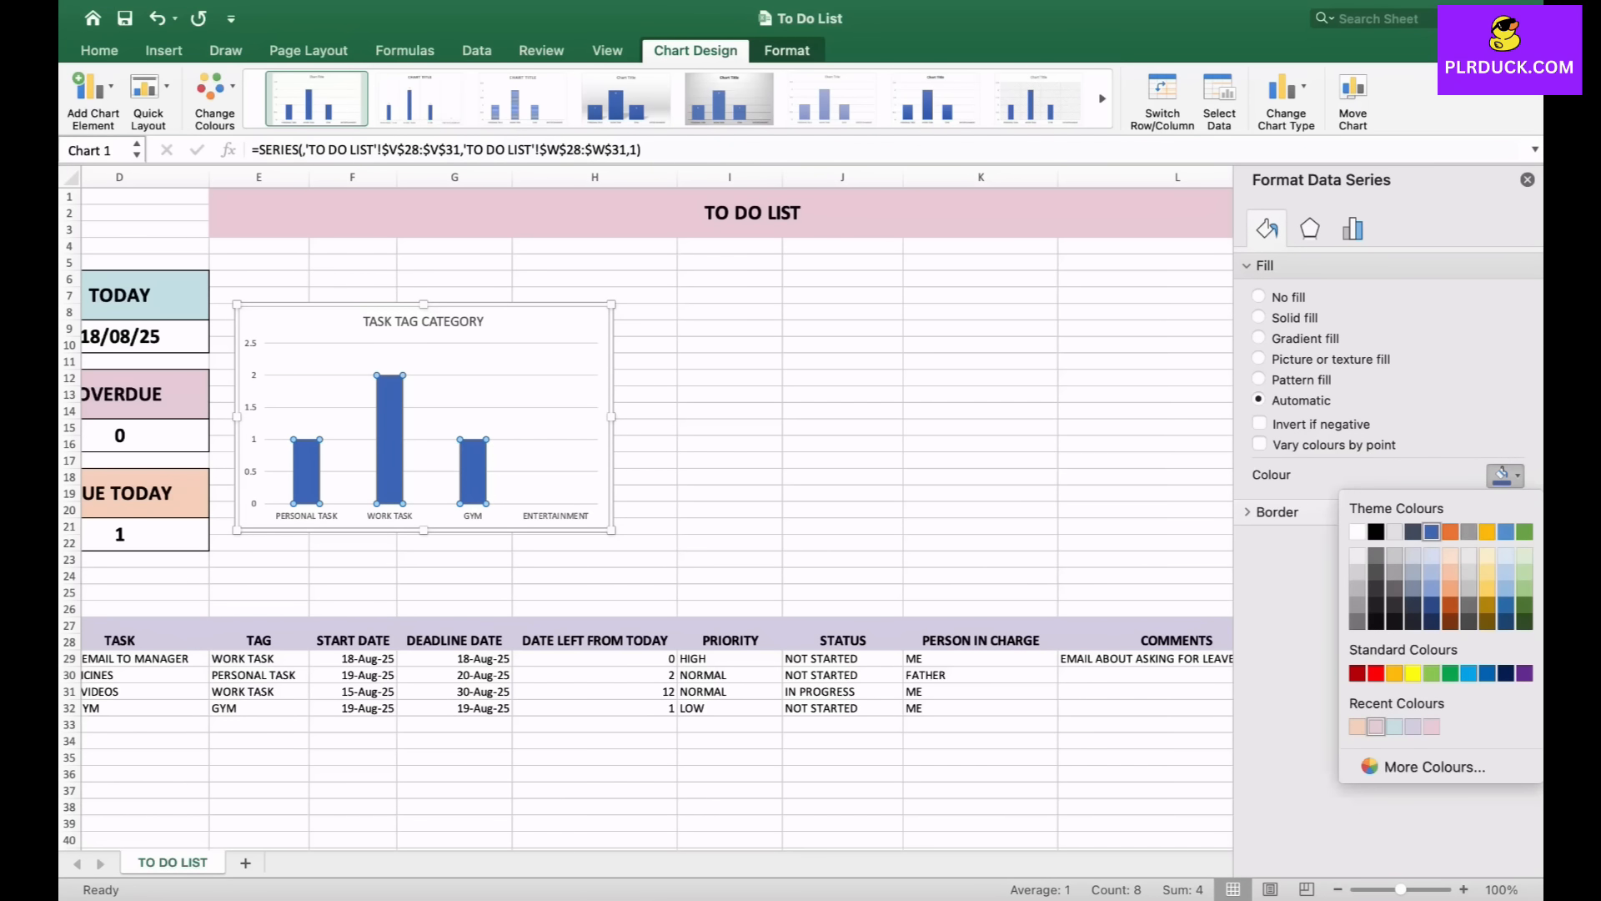
{"action": "left_click", "coordinate": [1413, 726]}
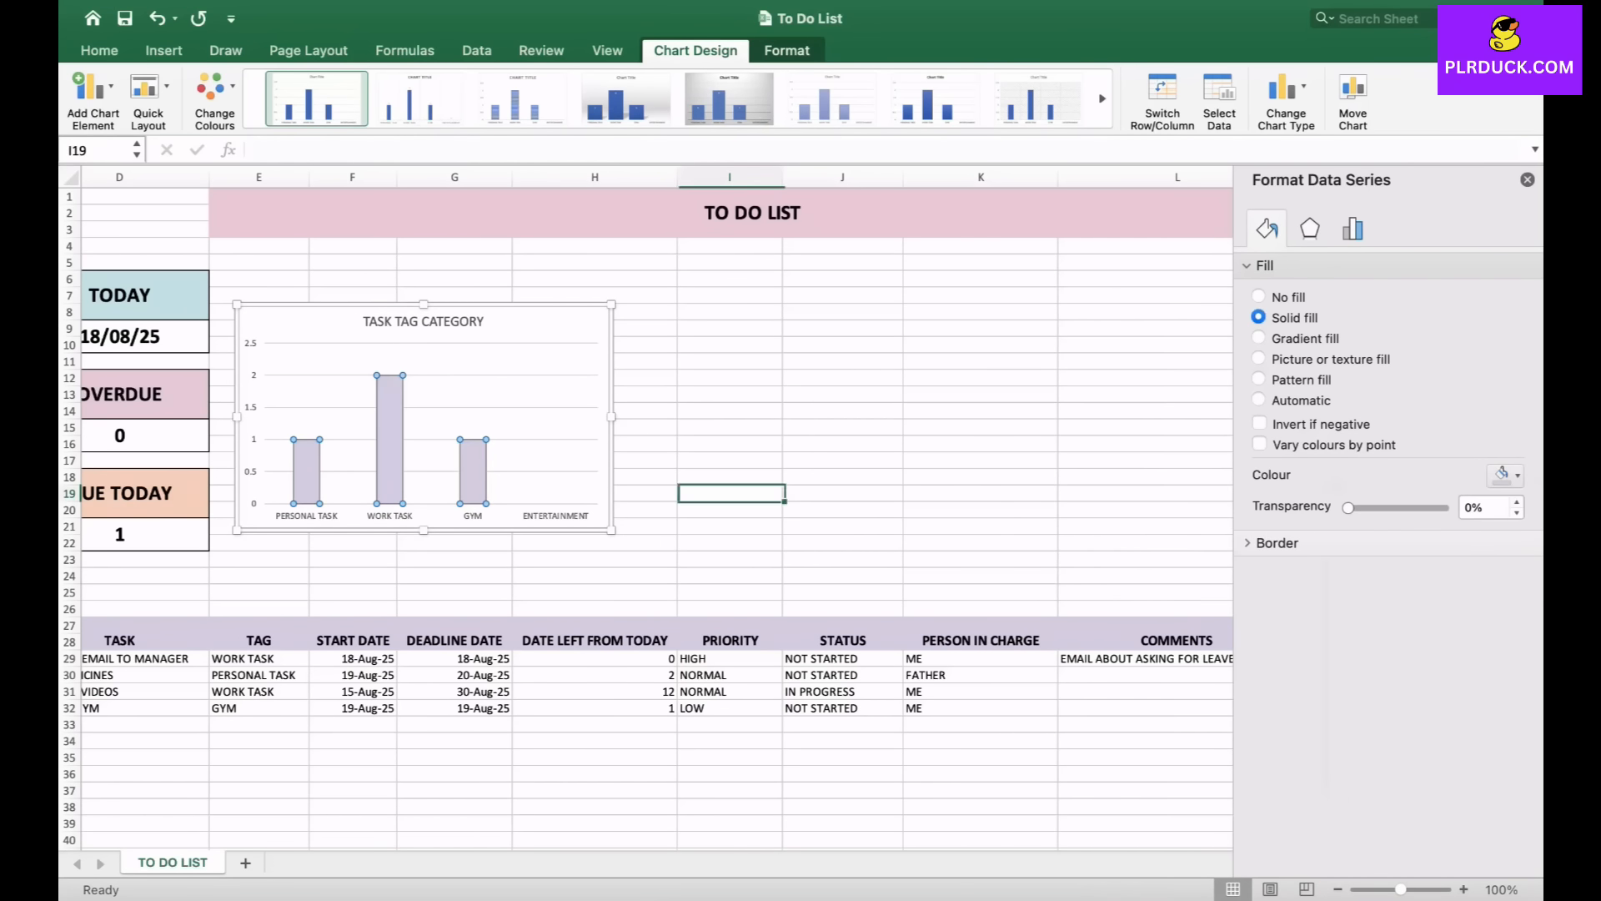
{"action": "left_click", "coordinate": [553, 532]}
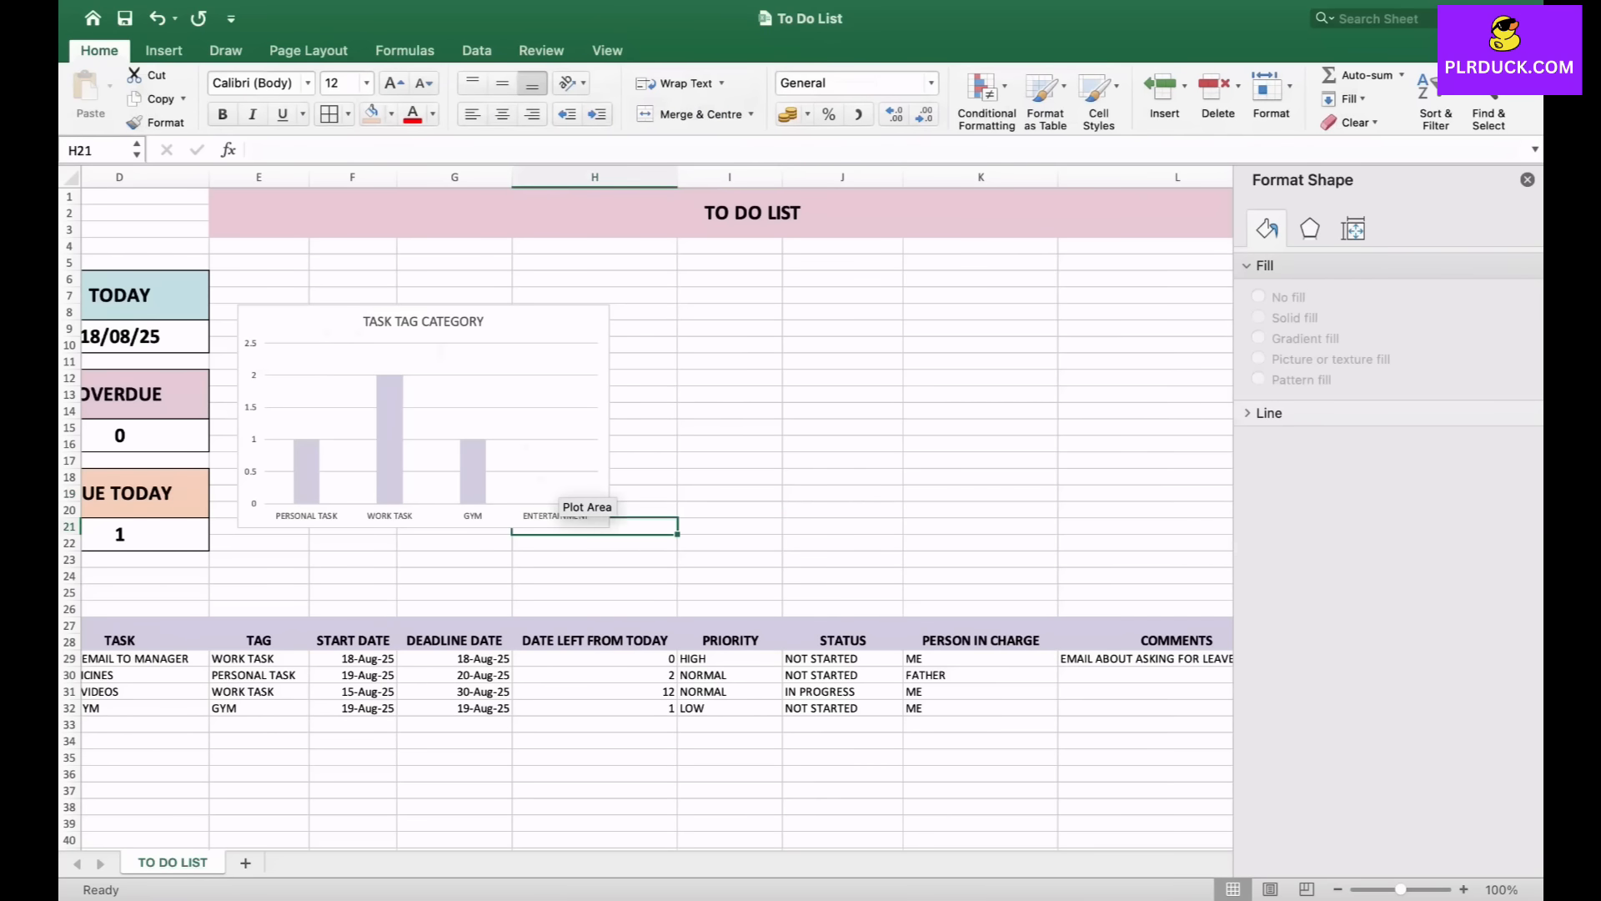
{"action": "left_click", "coordinate": [1528, 179]}
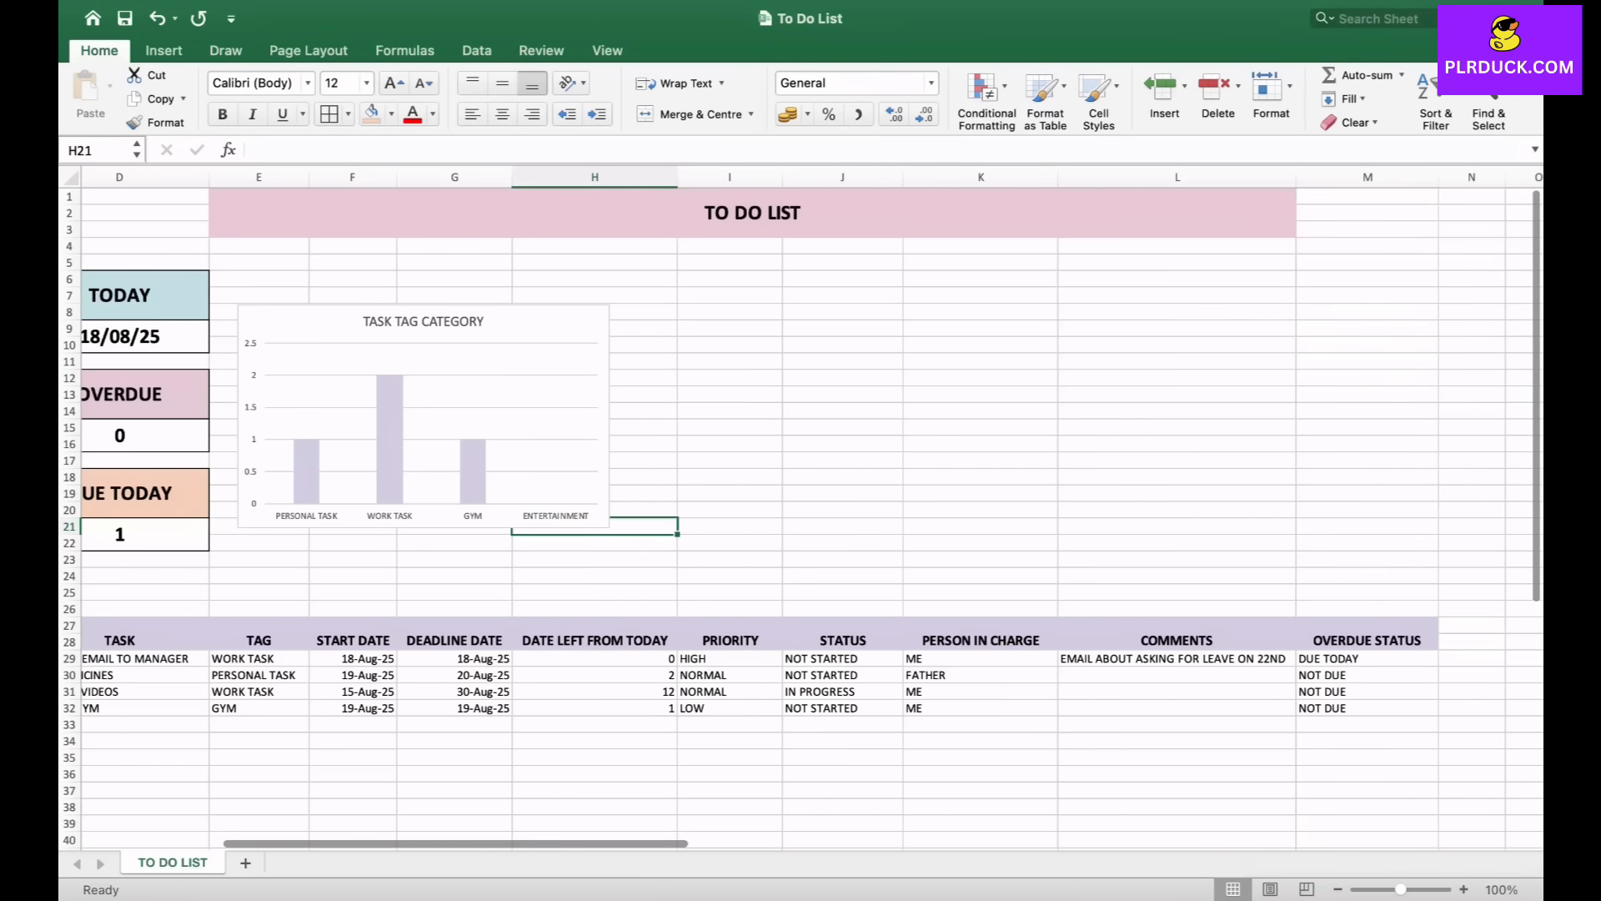
- In W35, count LOW priority tasks with =COUNTIF(I29:I32,"LOW")
{"action": "scroll", "coordinate": [800, 500], "scroll_direction": "right", "scroll_amount": 15}
{"action": "scroll", "coordinate": [801, 500], "scroll_direction": "down", "scroll_amount": 2}
{"action": "scroll", "coordinate": [801, 500], "scroll_direction": "down", "scroll_amount": 2}
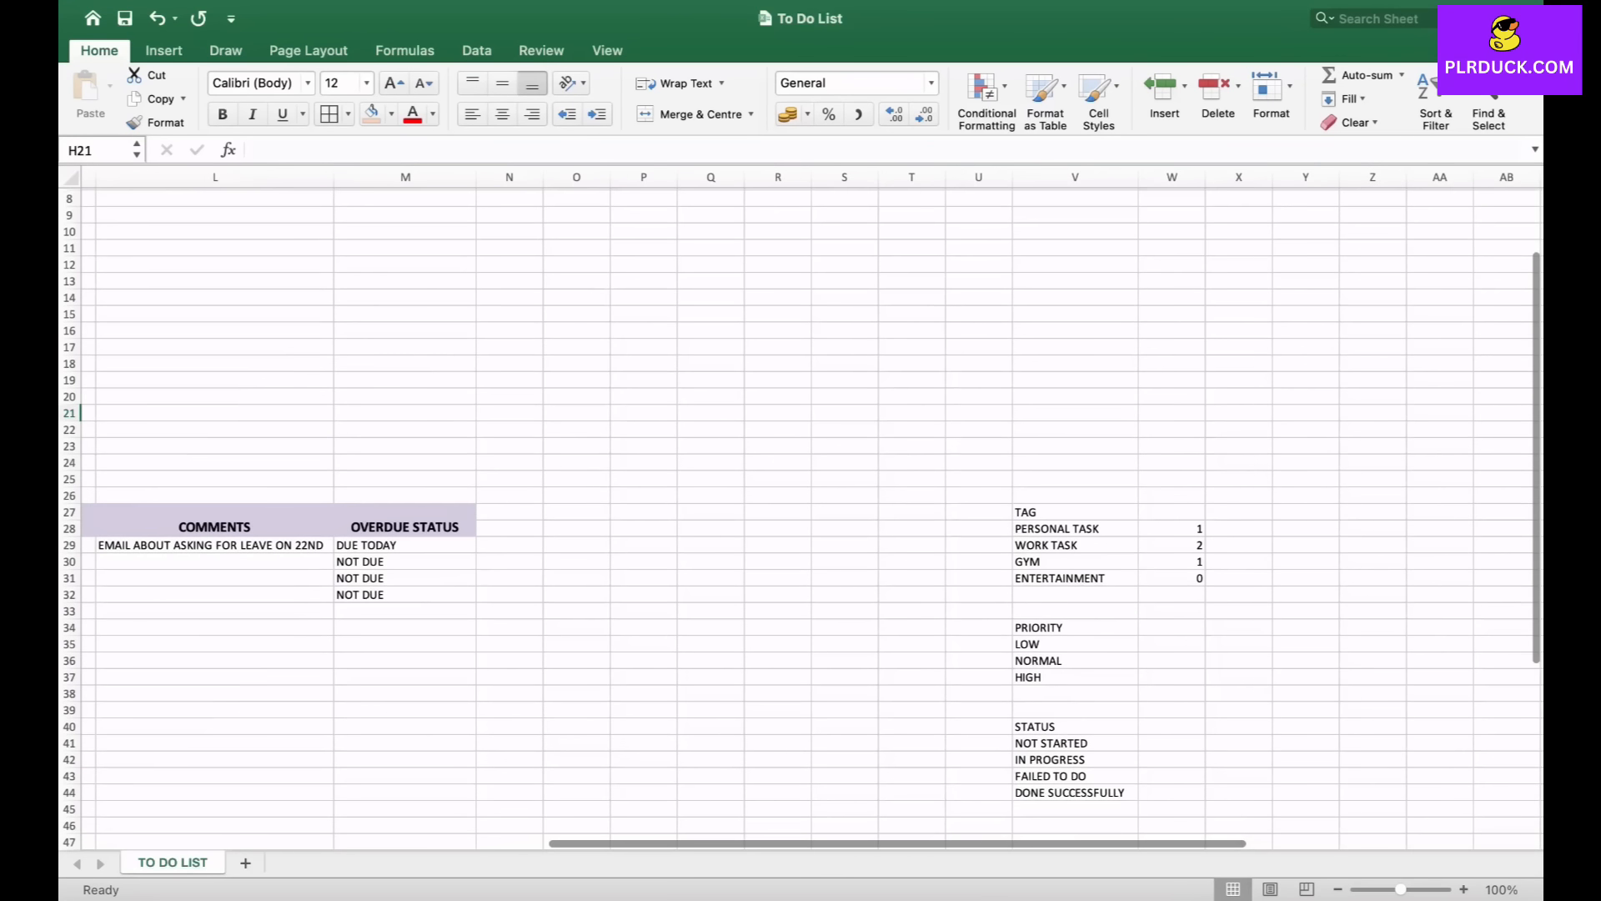
{"action": "left_click", "coordinate": [1172, 659]}
{"action": "left_click", "coordinate": [1172, 645]}
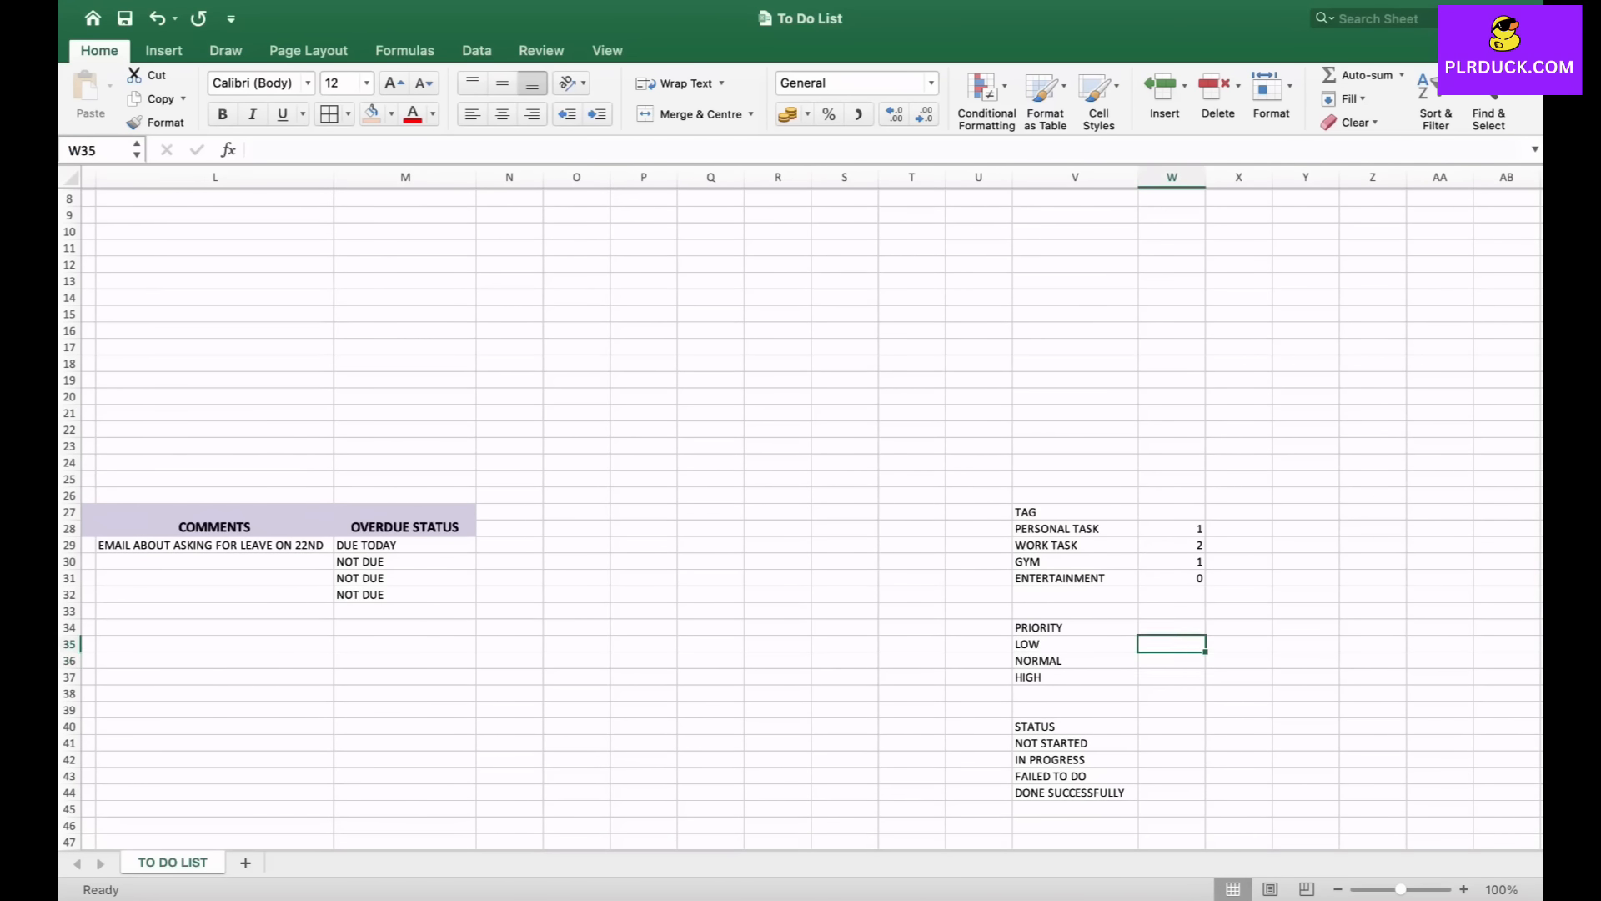
{"action": "type", "text": "="}
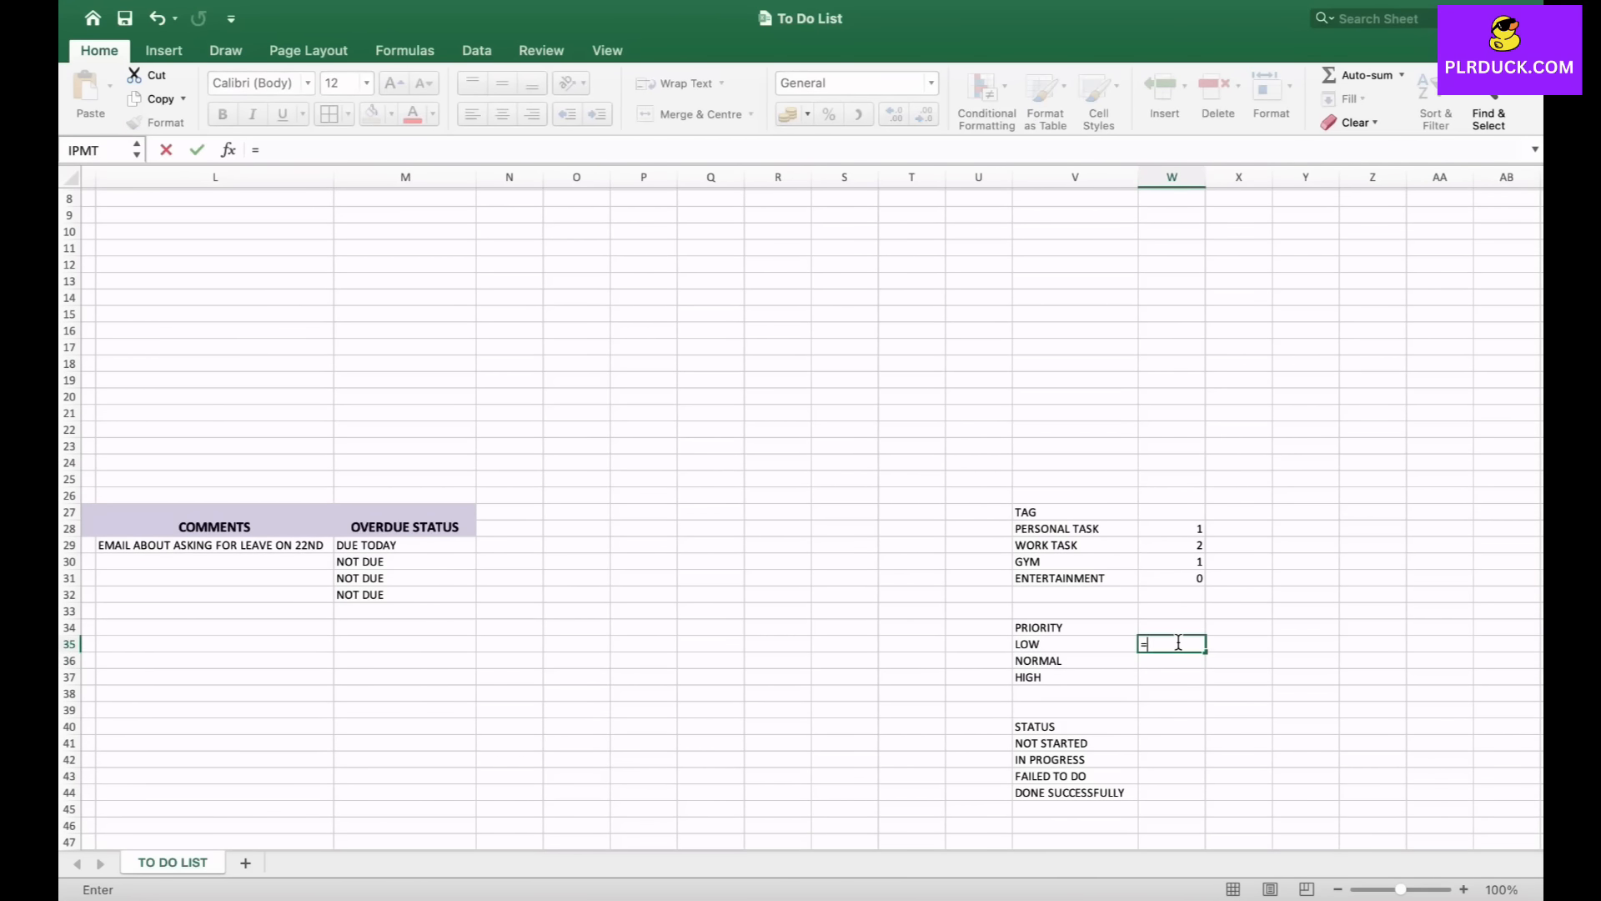
{"action": "type", "text": "COUNTIF"}
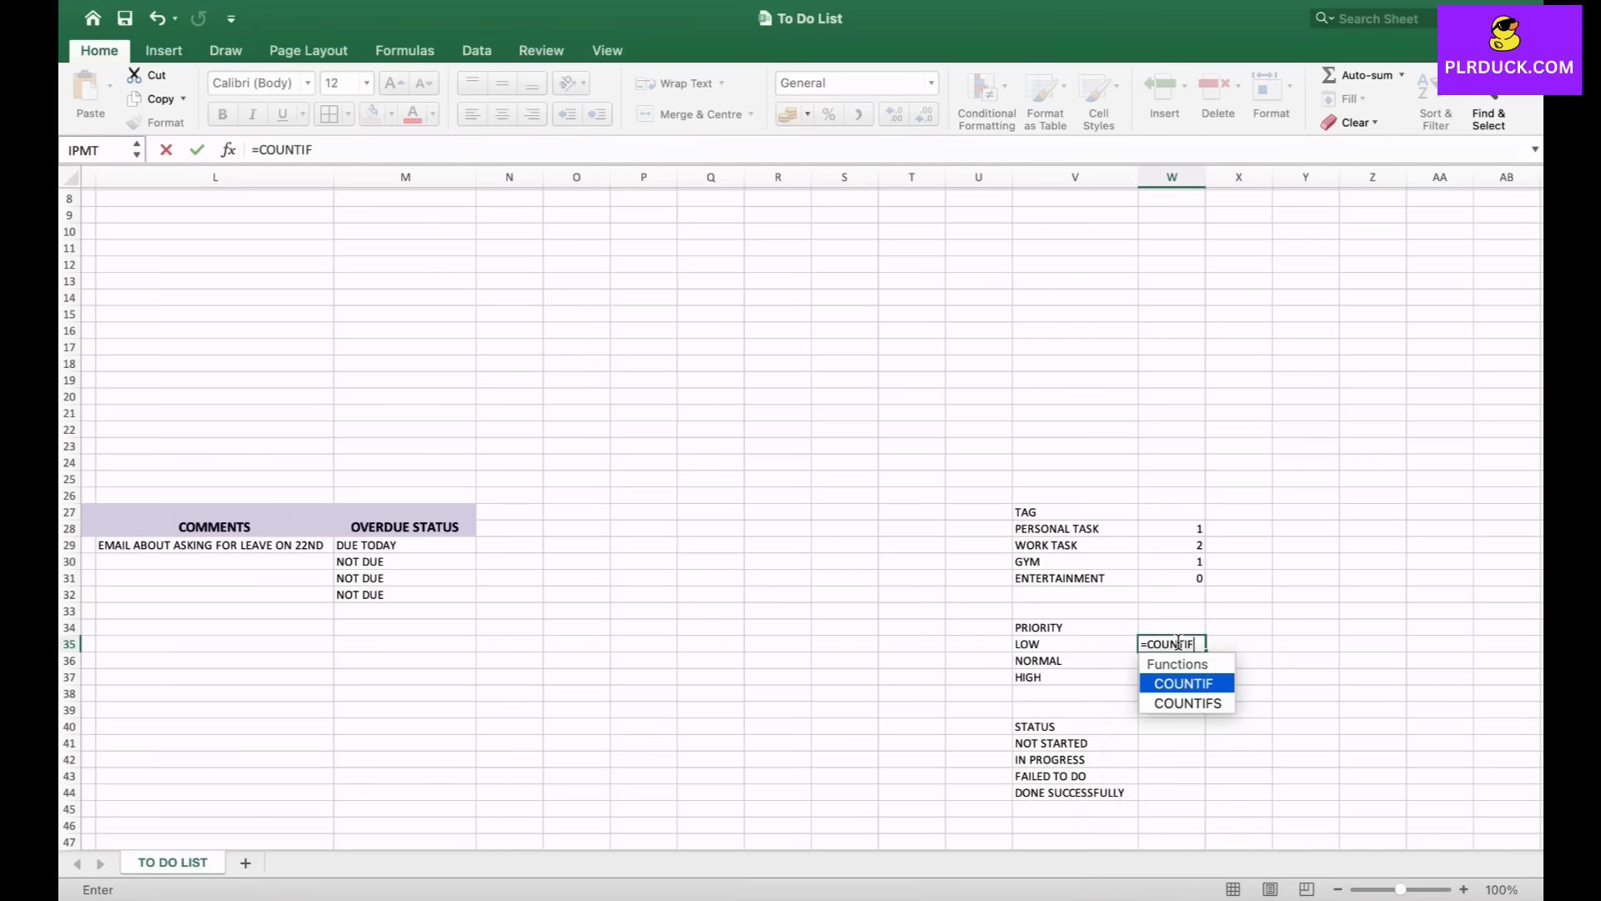
{"action": "type", "text": "("}
{"action": "scroll", "coordinate": [1178, 643], "scroll_direction": "left", "scroll_amount": 8}
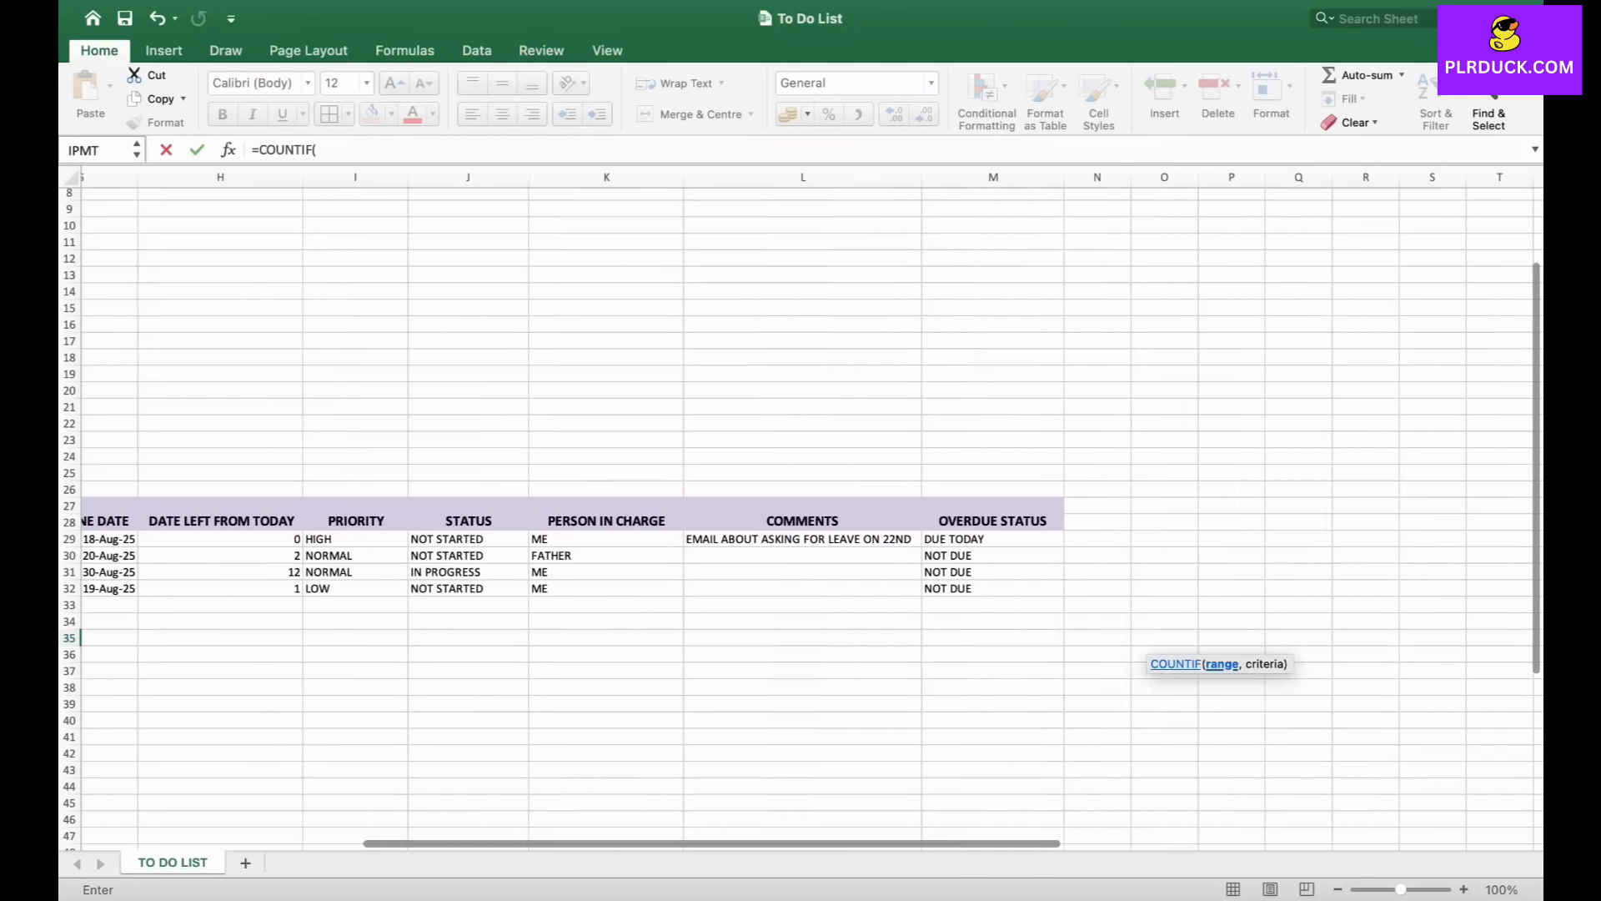
{"action": "scroll", "coordinate": [1178, 643], "scroll_direction": "left", "scroll_amount": 2}
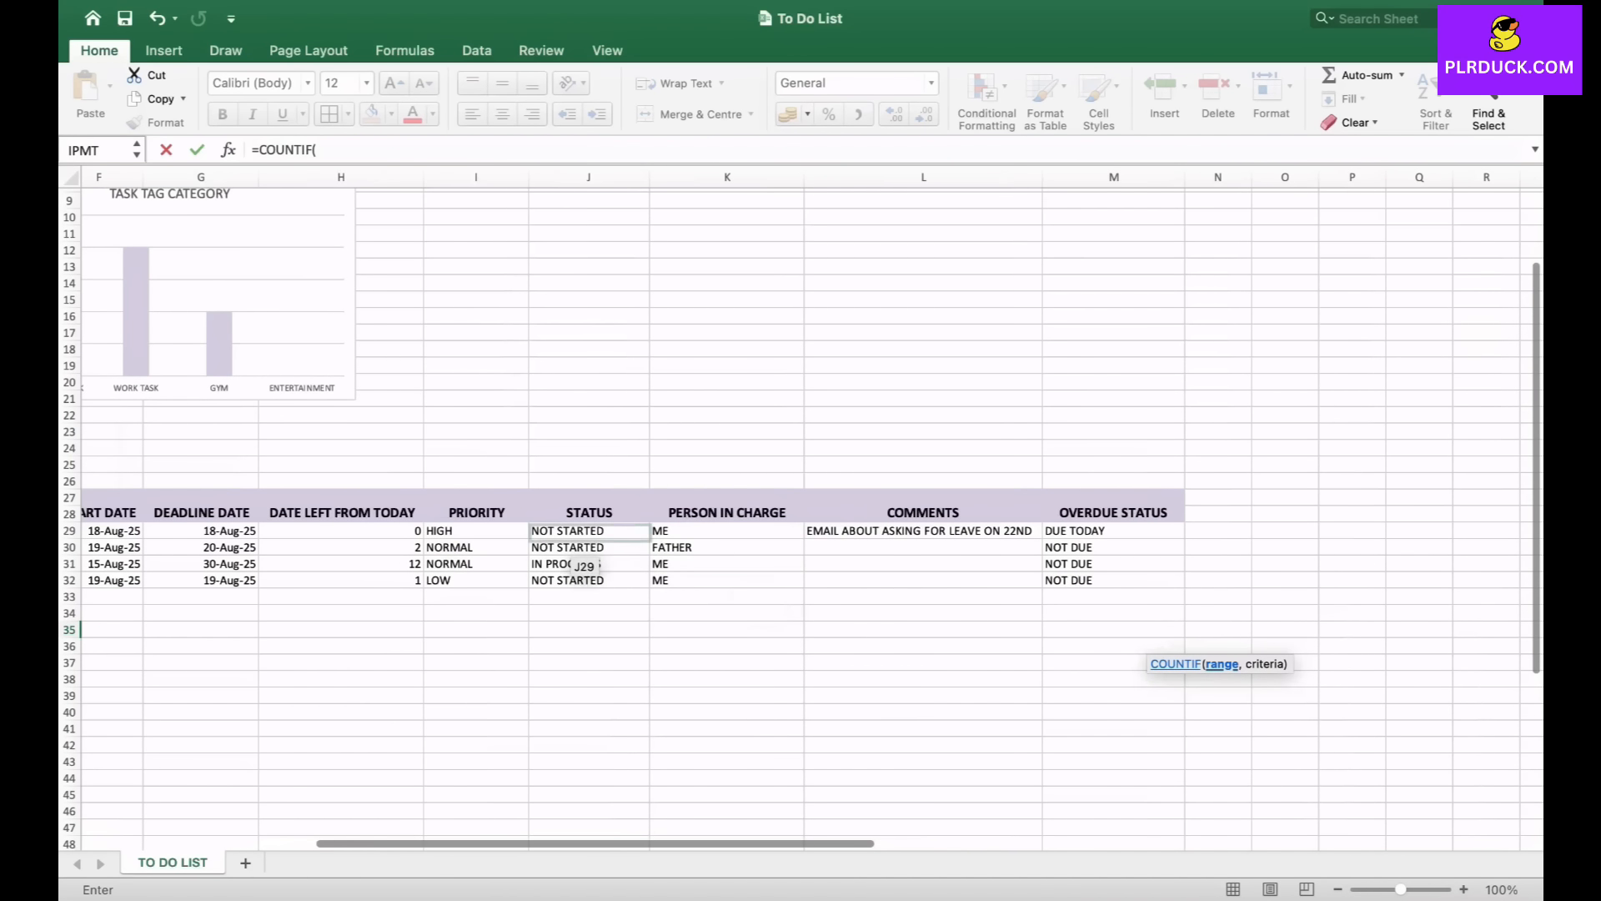
{"action": "left_click_drag", "start_coordinate": [501, 531], "coordinate": [518, 584]}
{"action": "type", "text": ","}
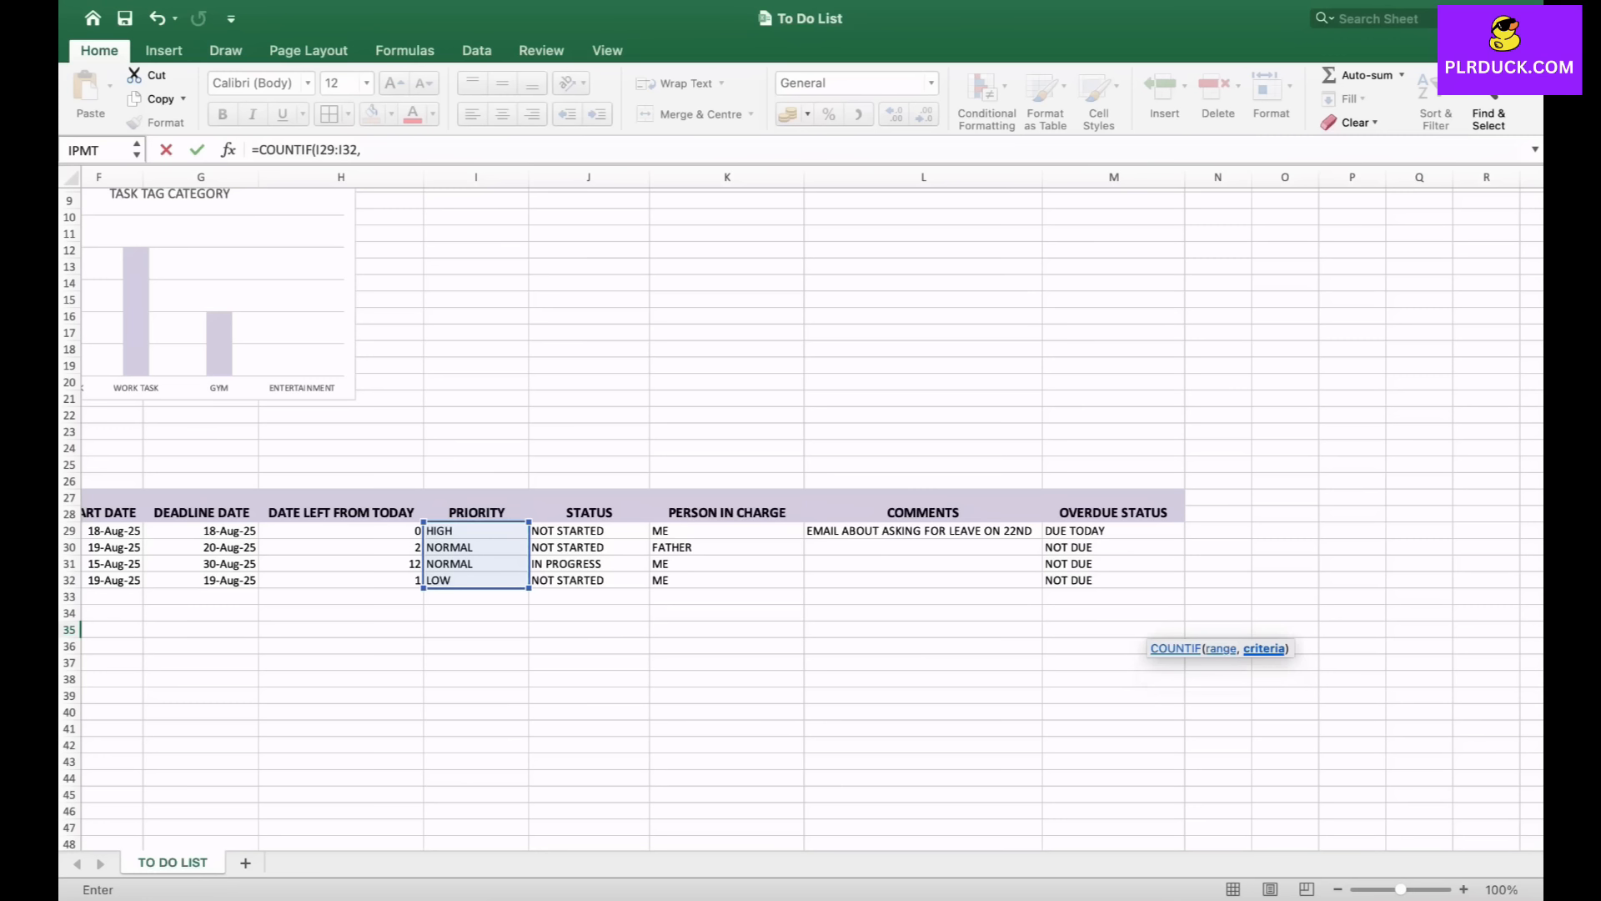
{"action": "type", "text": "\"LOW\")"}
{"action": "key", "text": "Return"}
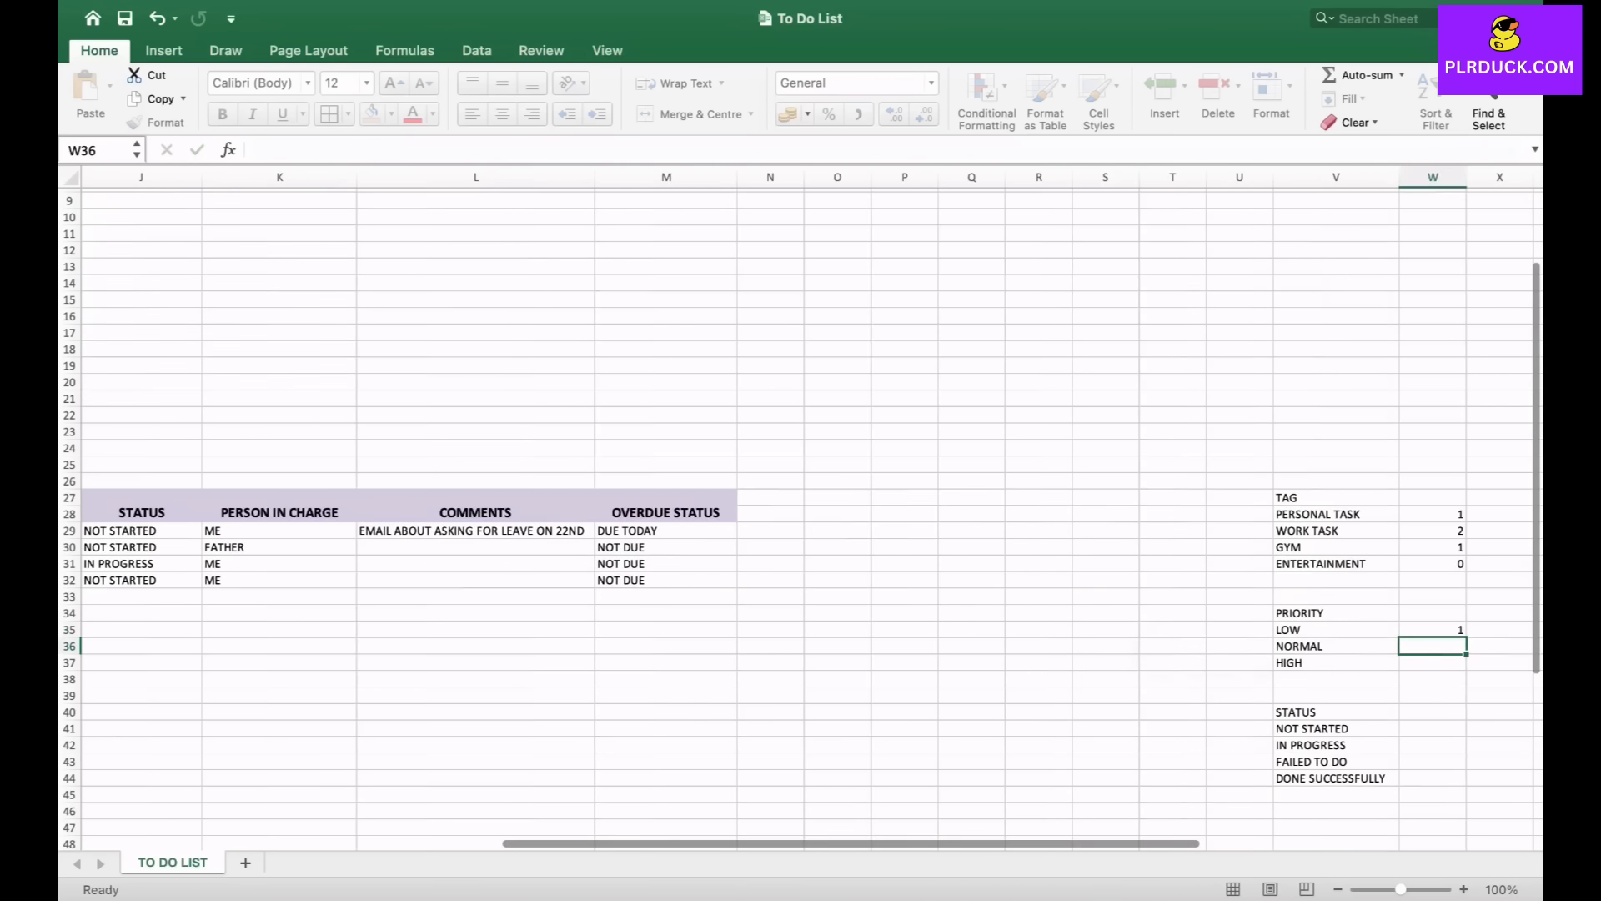
- In W36, count NORMAL priority tasks with =COUNTIF(I29:I32,"NORMAL")
{"action": "scroll", "coordinate": [809, 508], "scroll_direction": "right", "scroll_amount": 5}
{"action": "type", "text": "="}
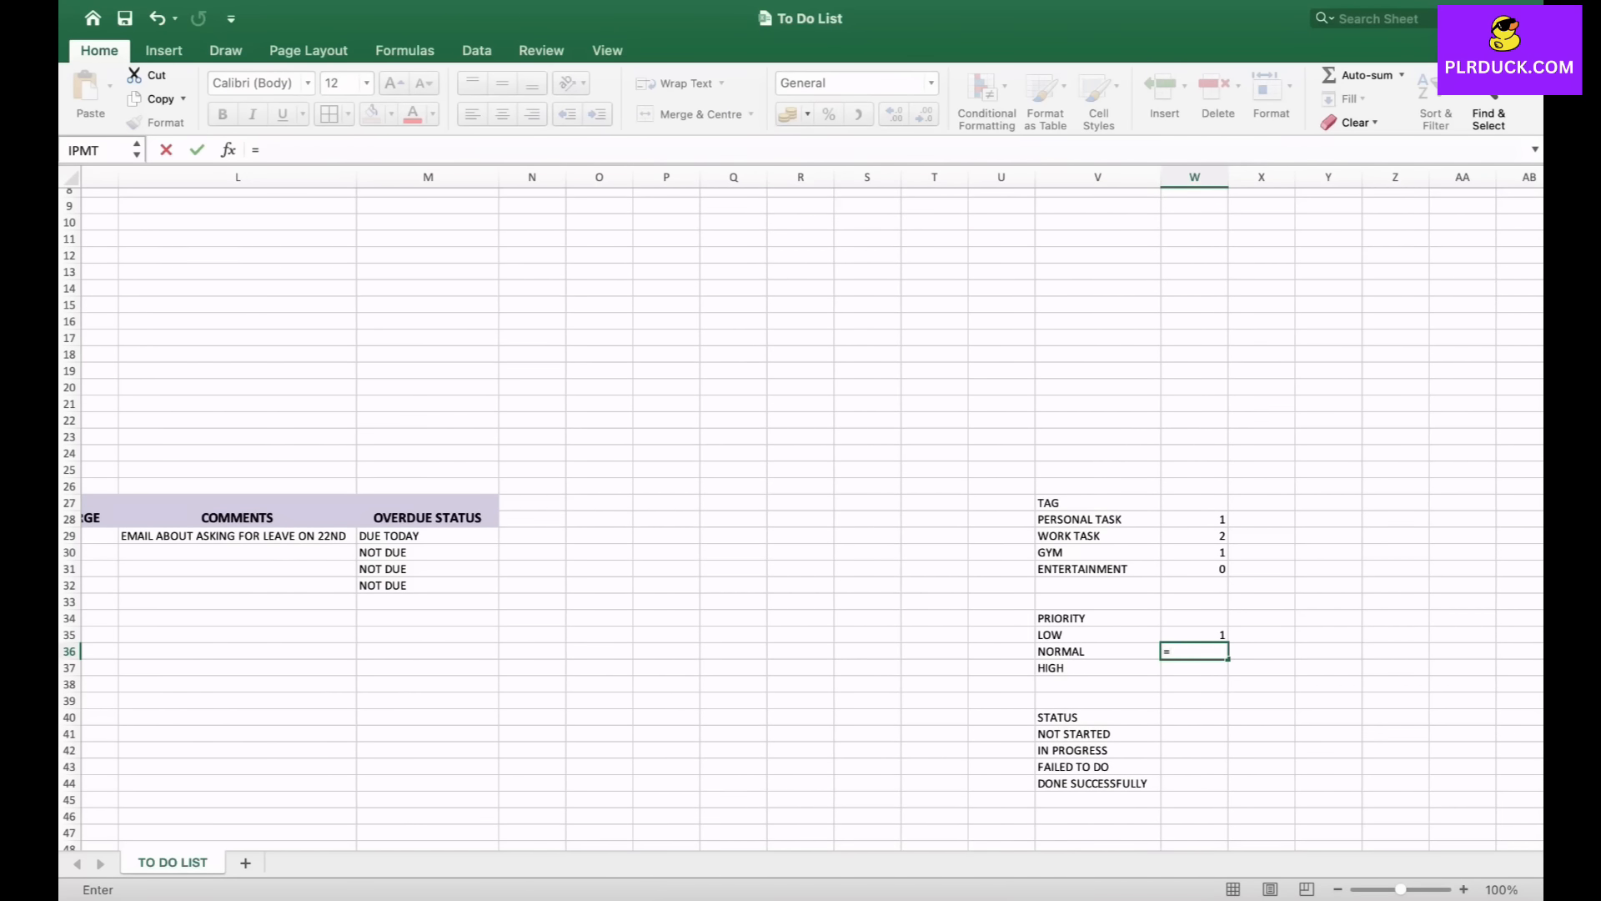
{"action": "type", "text": "COUNTI"}
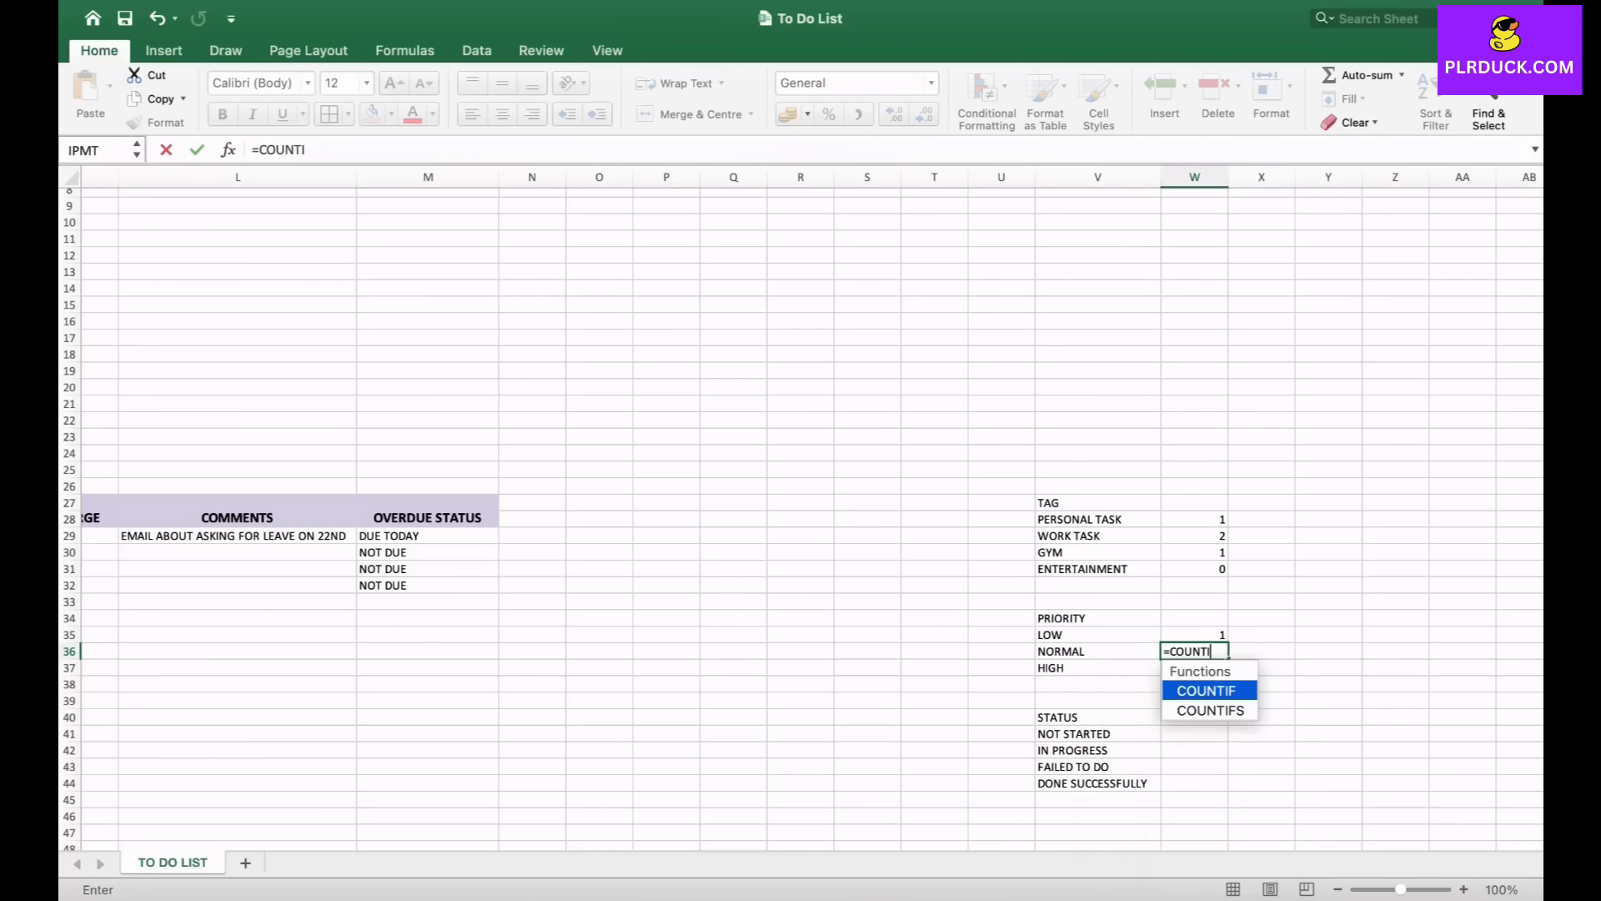
{"action": "type", "text": "F("}
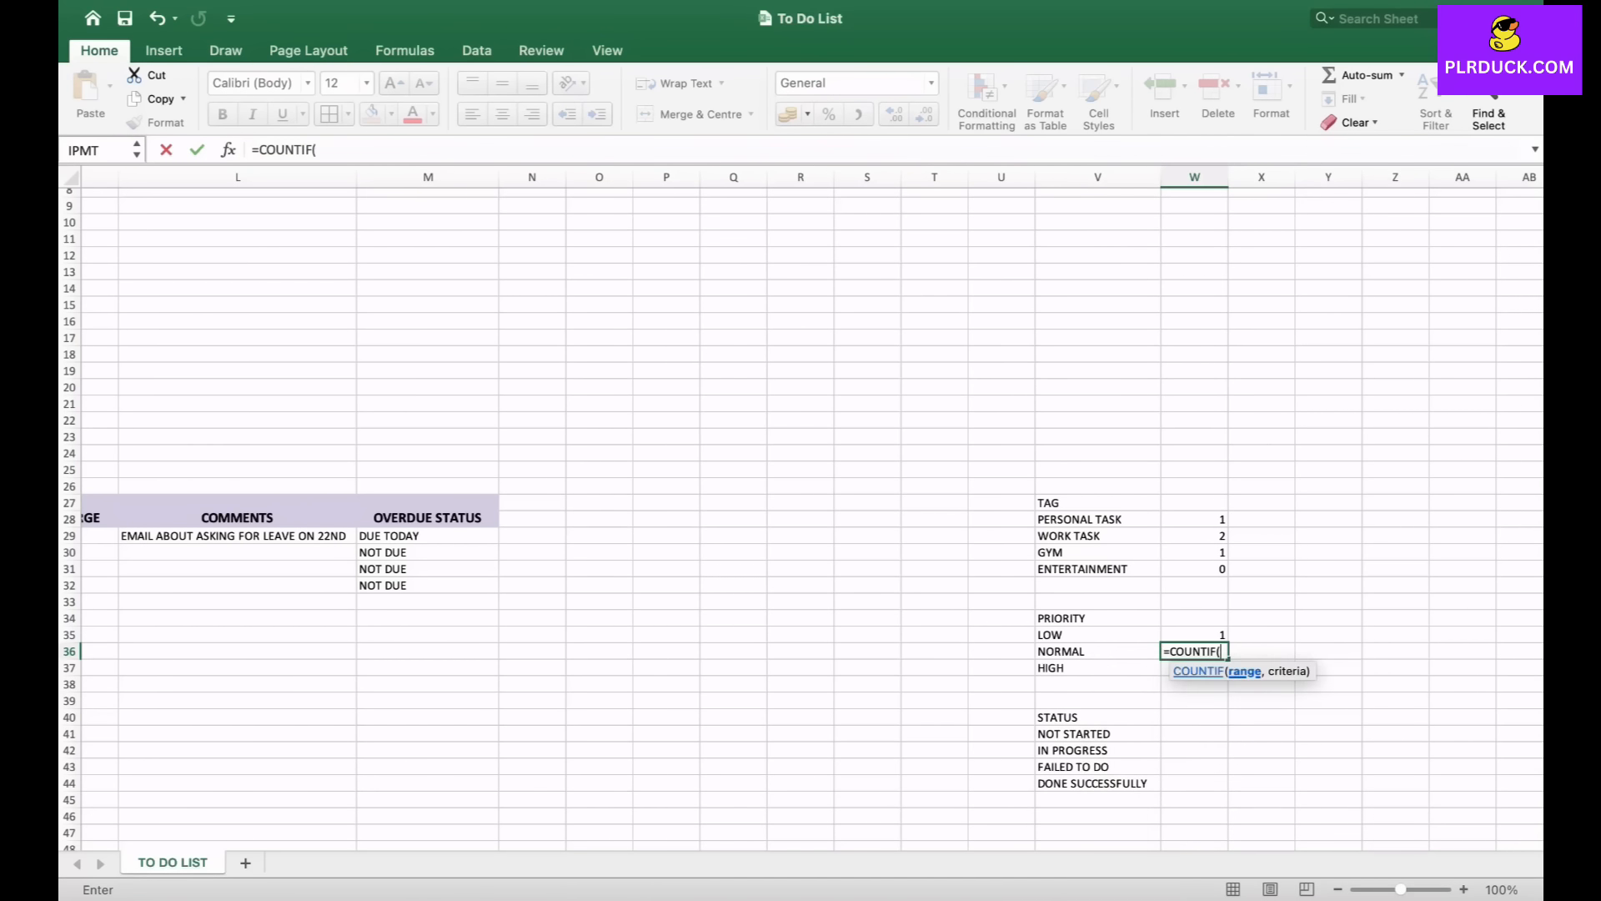
{"action": "scroll", "coordinate": [1126, 669], "scroll_direction": "left", "scroll_amount": 8}
{"action": "left_click_drag", "start_coordinate": [426, 534], "coordinate": [463, 584]}
{"action": "type", "text": ","}
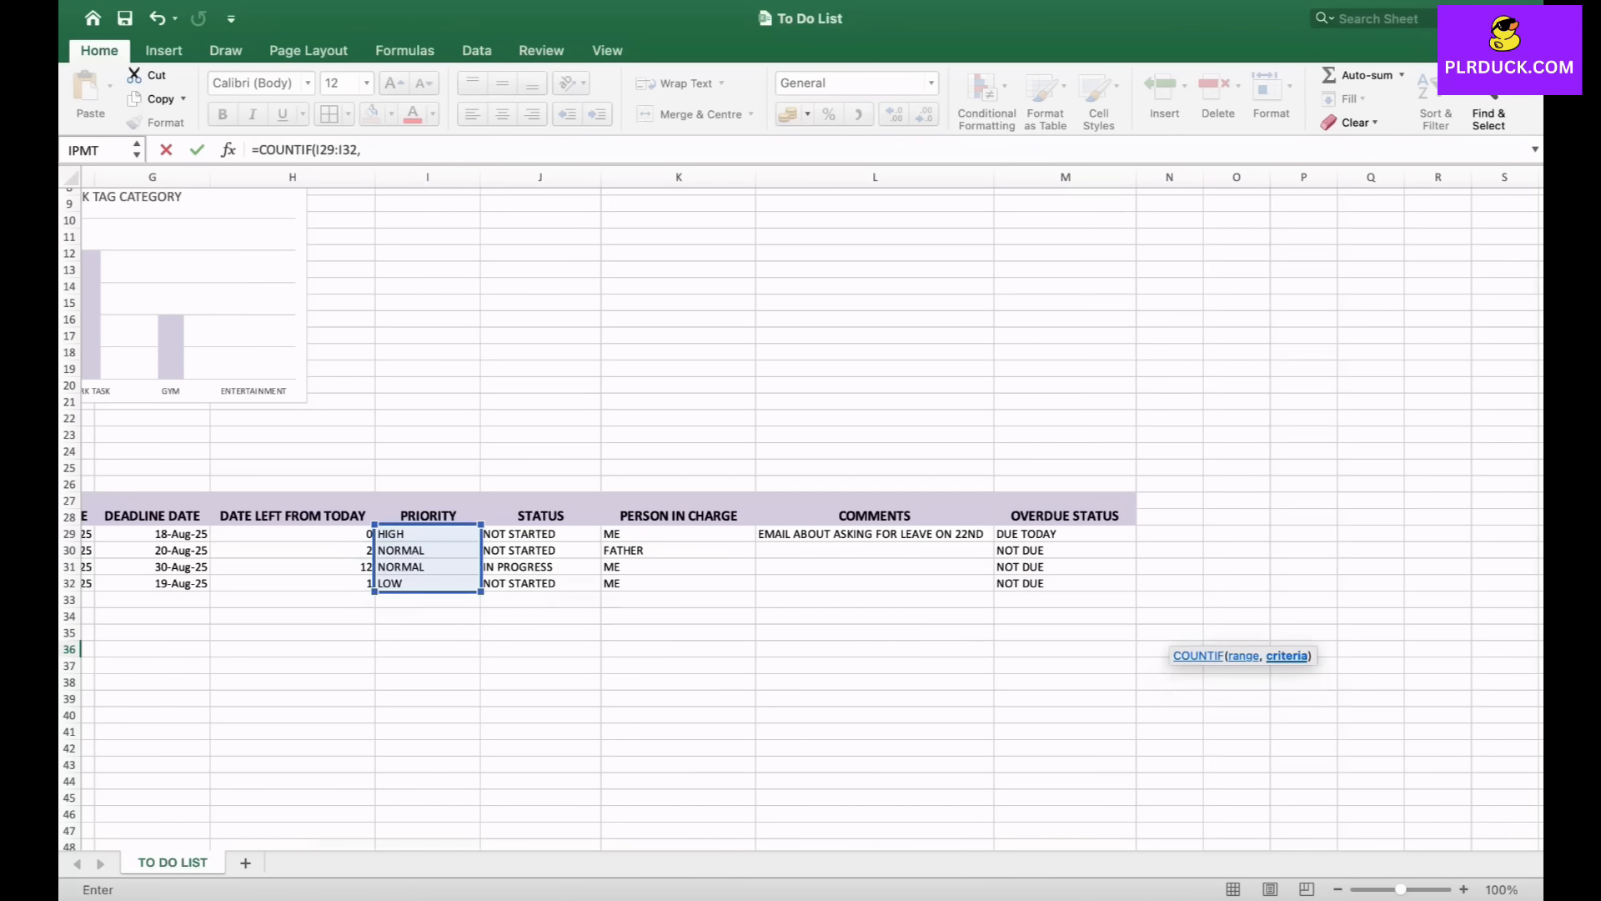
{"action": "type", "text": "\"NORMAL"}
{"action": "key", "text": "Return"}
- In W37, count HIGH priority tasks with =COUNTIF(I29:I32,"HIGH")
{"action": "type", "text": "="}
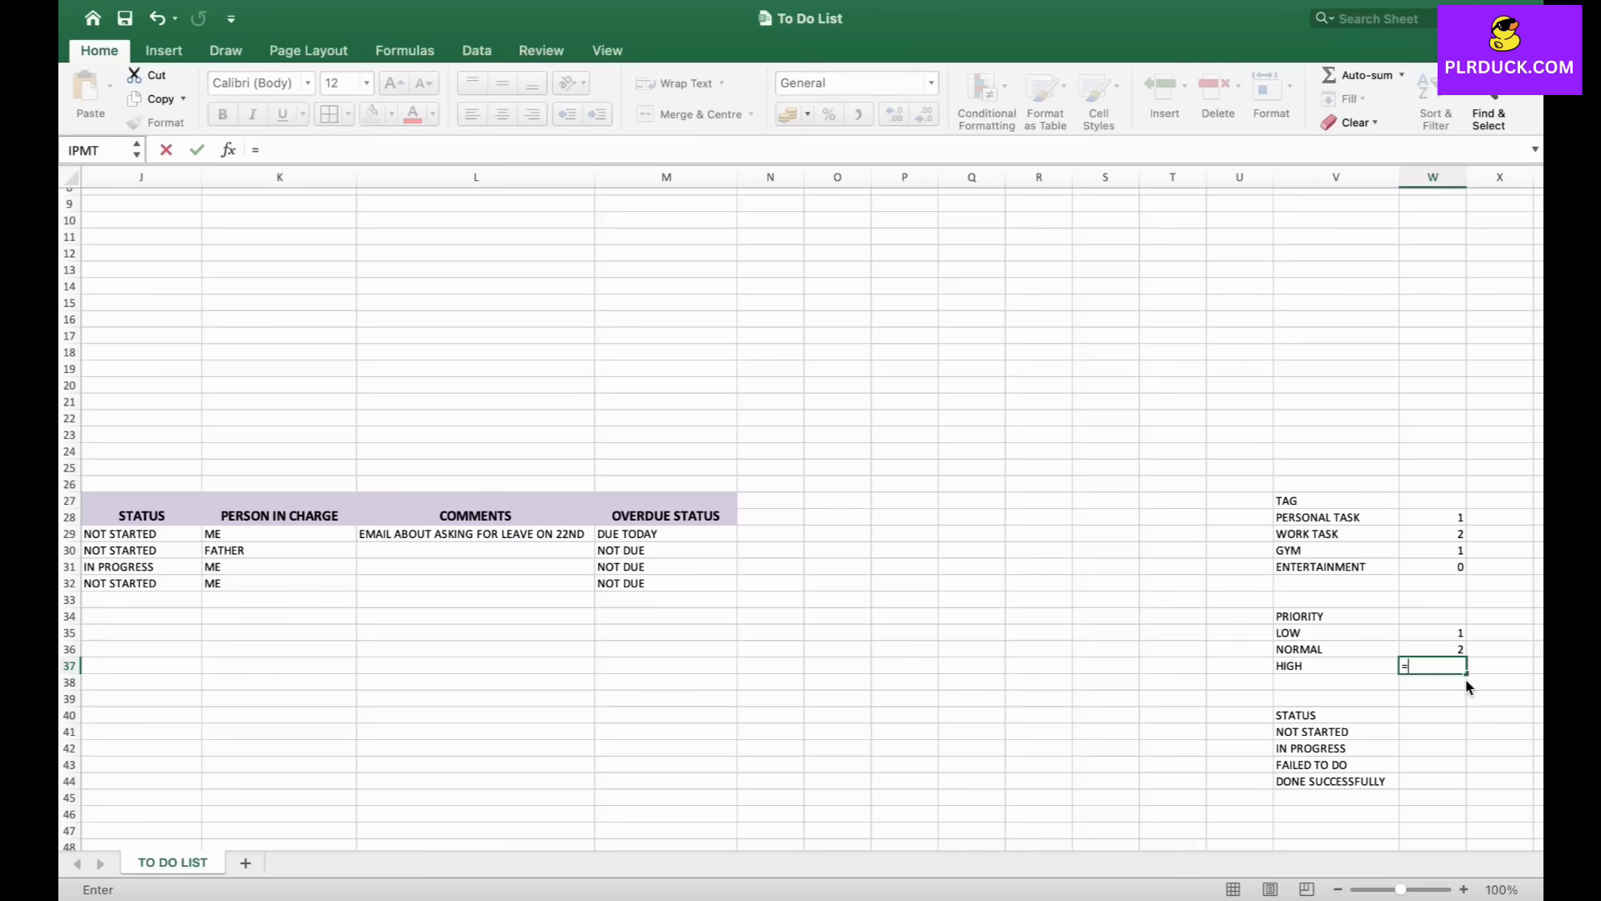
{"action": "type", "text": "COUNTIF"}
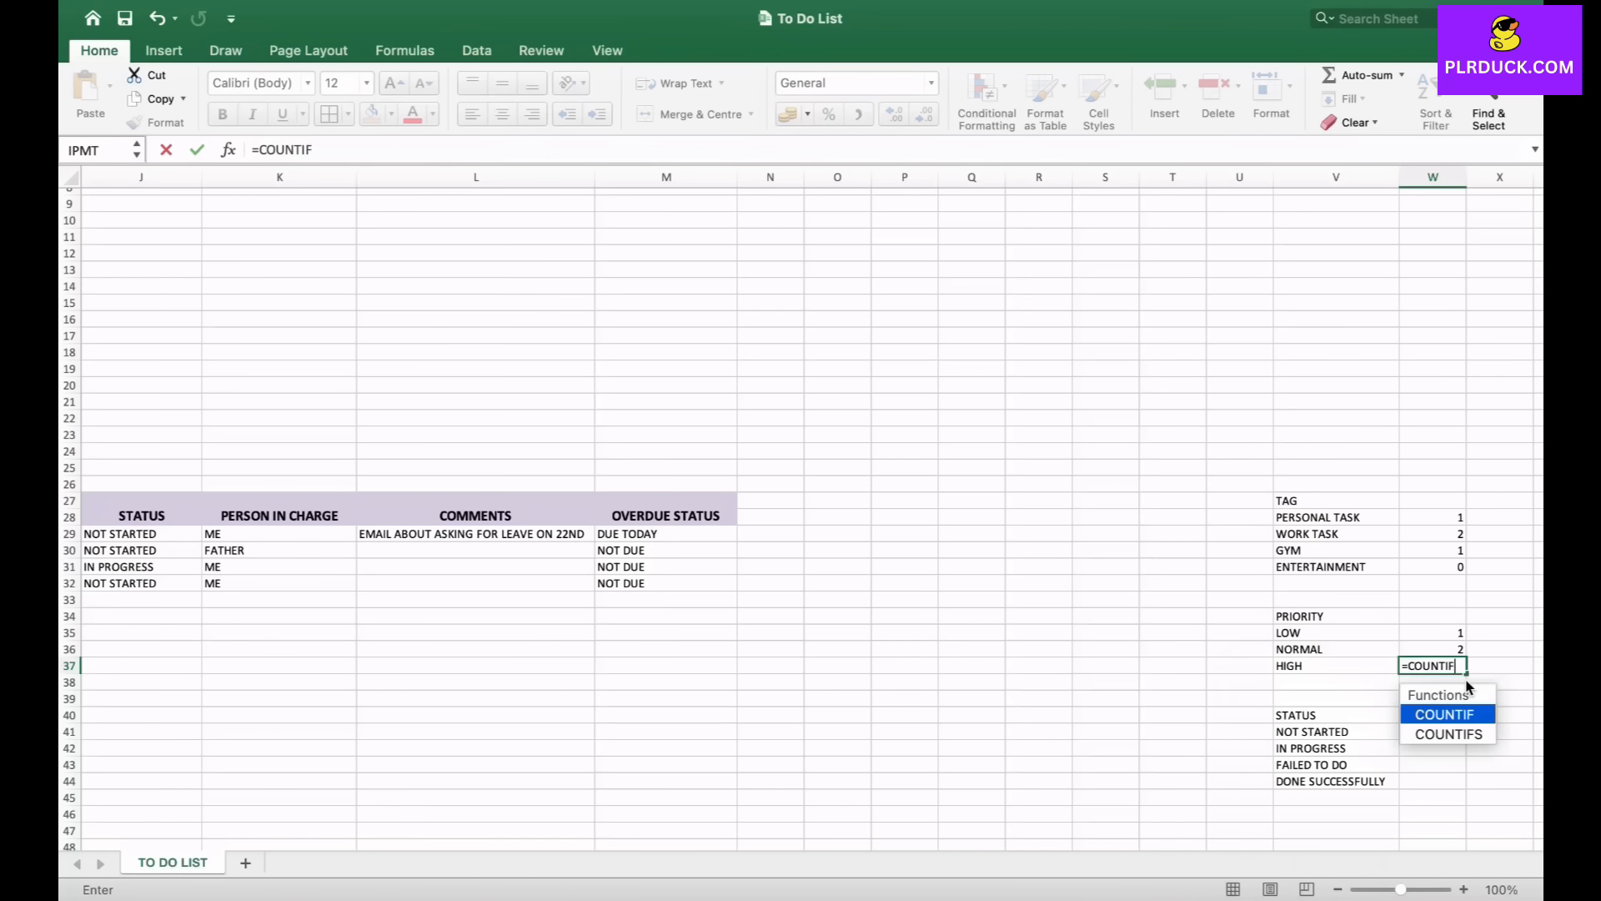
{"action": "type", "text": "("}
{"action": "scroll", "coordinate": [655, 638], "scroll_direction": "left", "scroll_amount": 4}
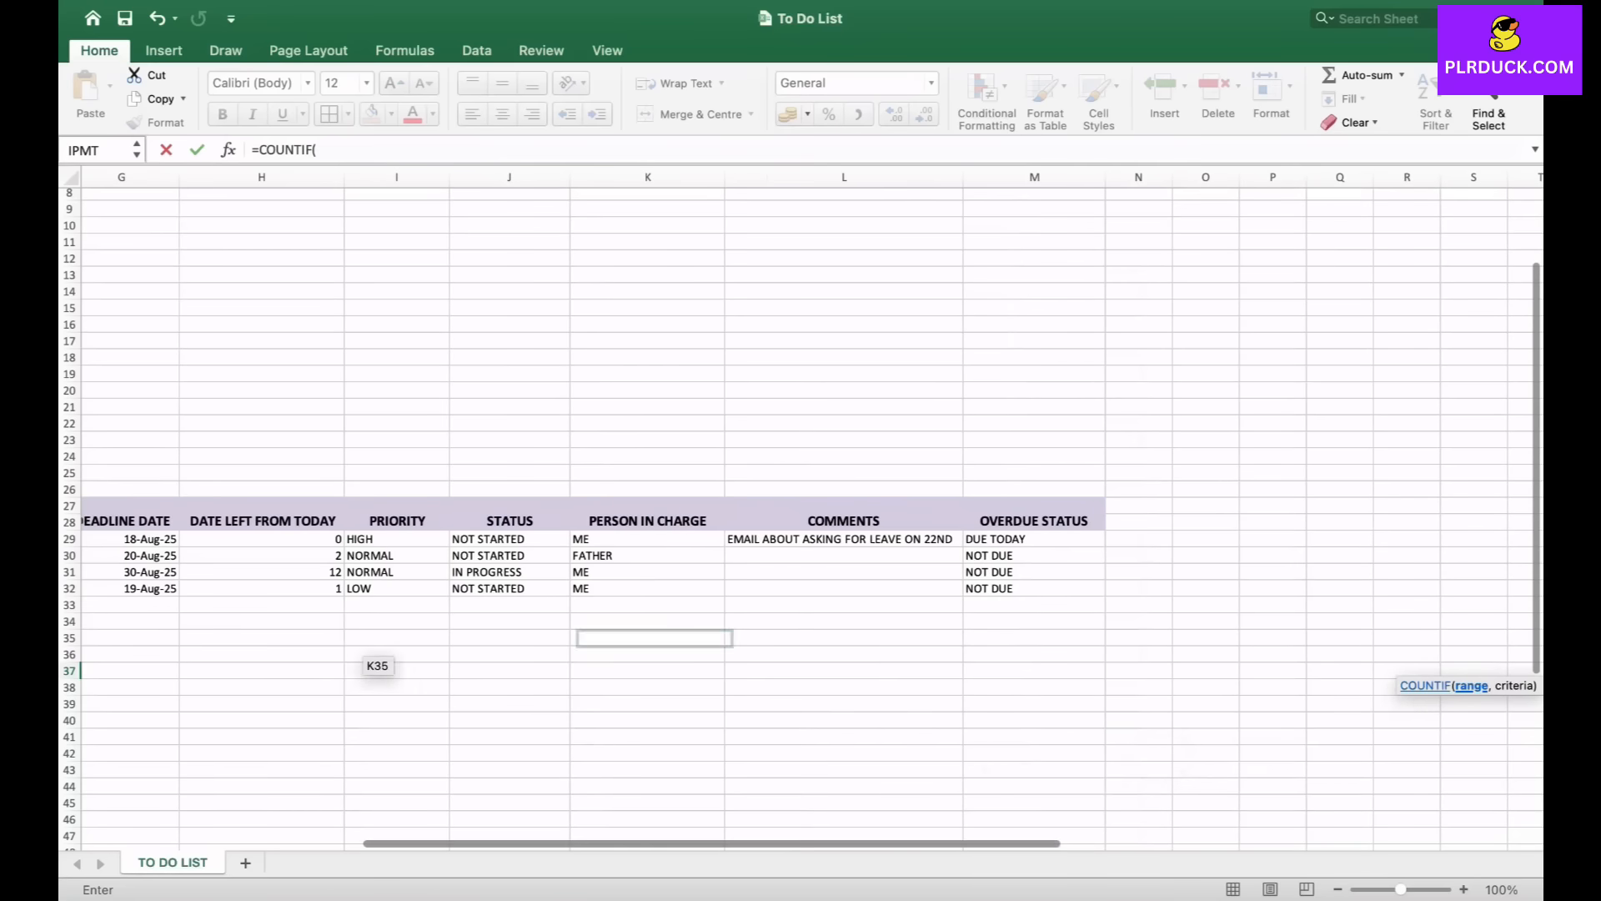
{"action": "left_click_drag", "start_coordinate": [397, 539], "coordinate": [447, 594]}
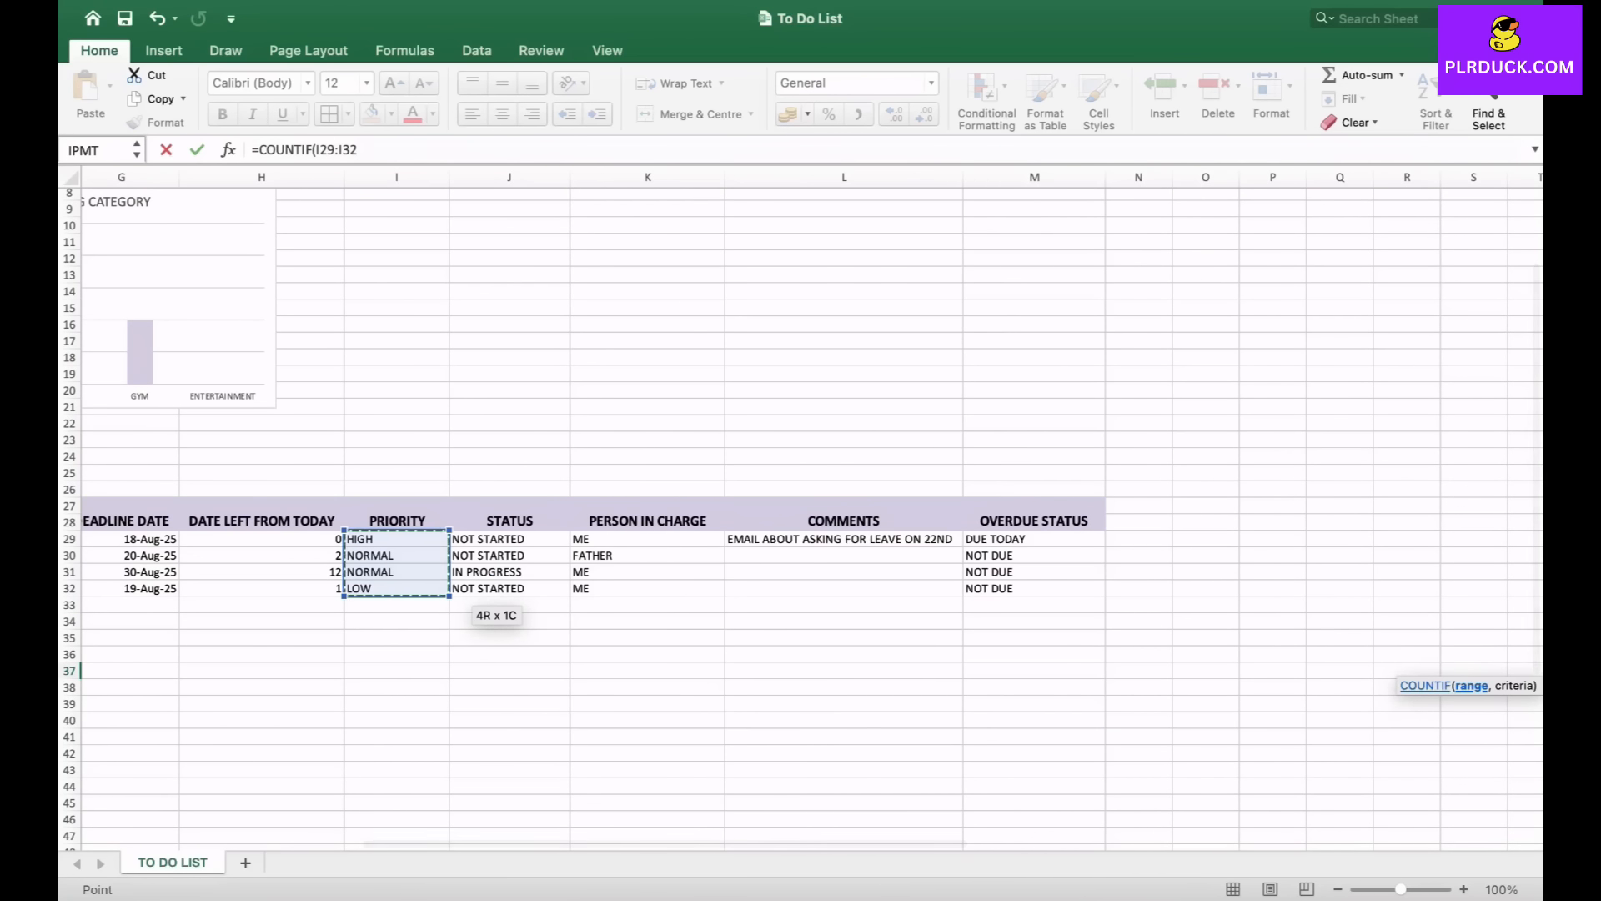
{"action": "type", "text": ",\"H"}
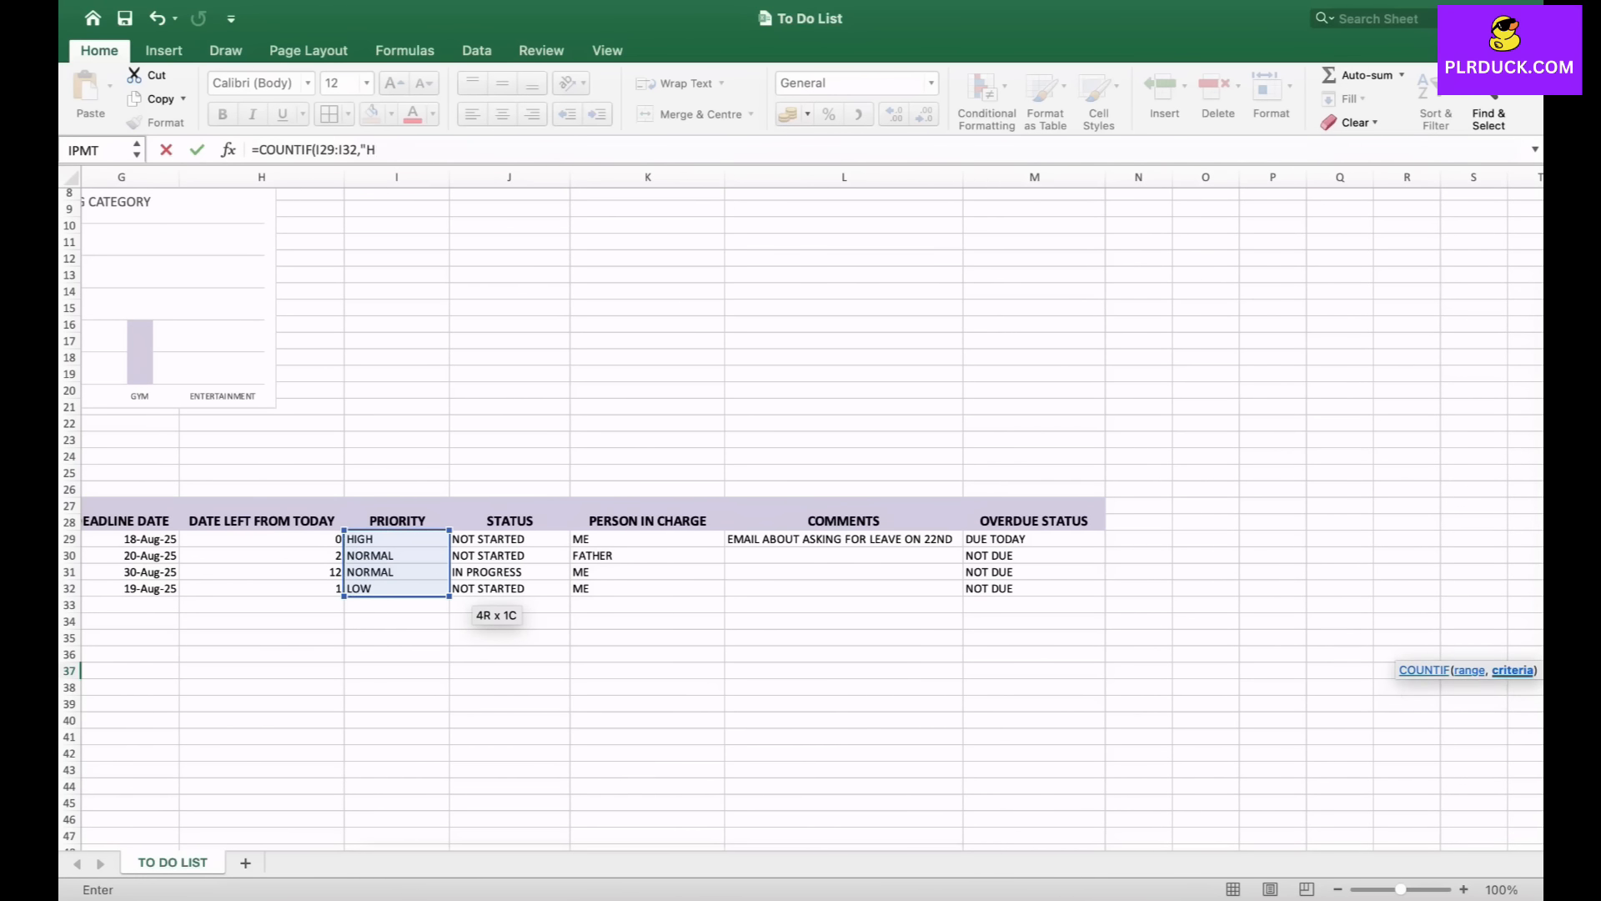
{"action": "type", "text": "IGH\")"}
{"action": "key", "text": "Return"}
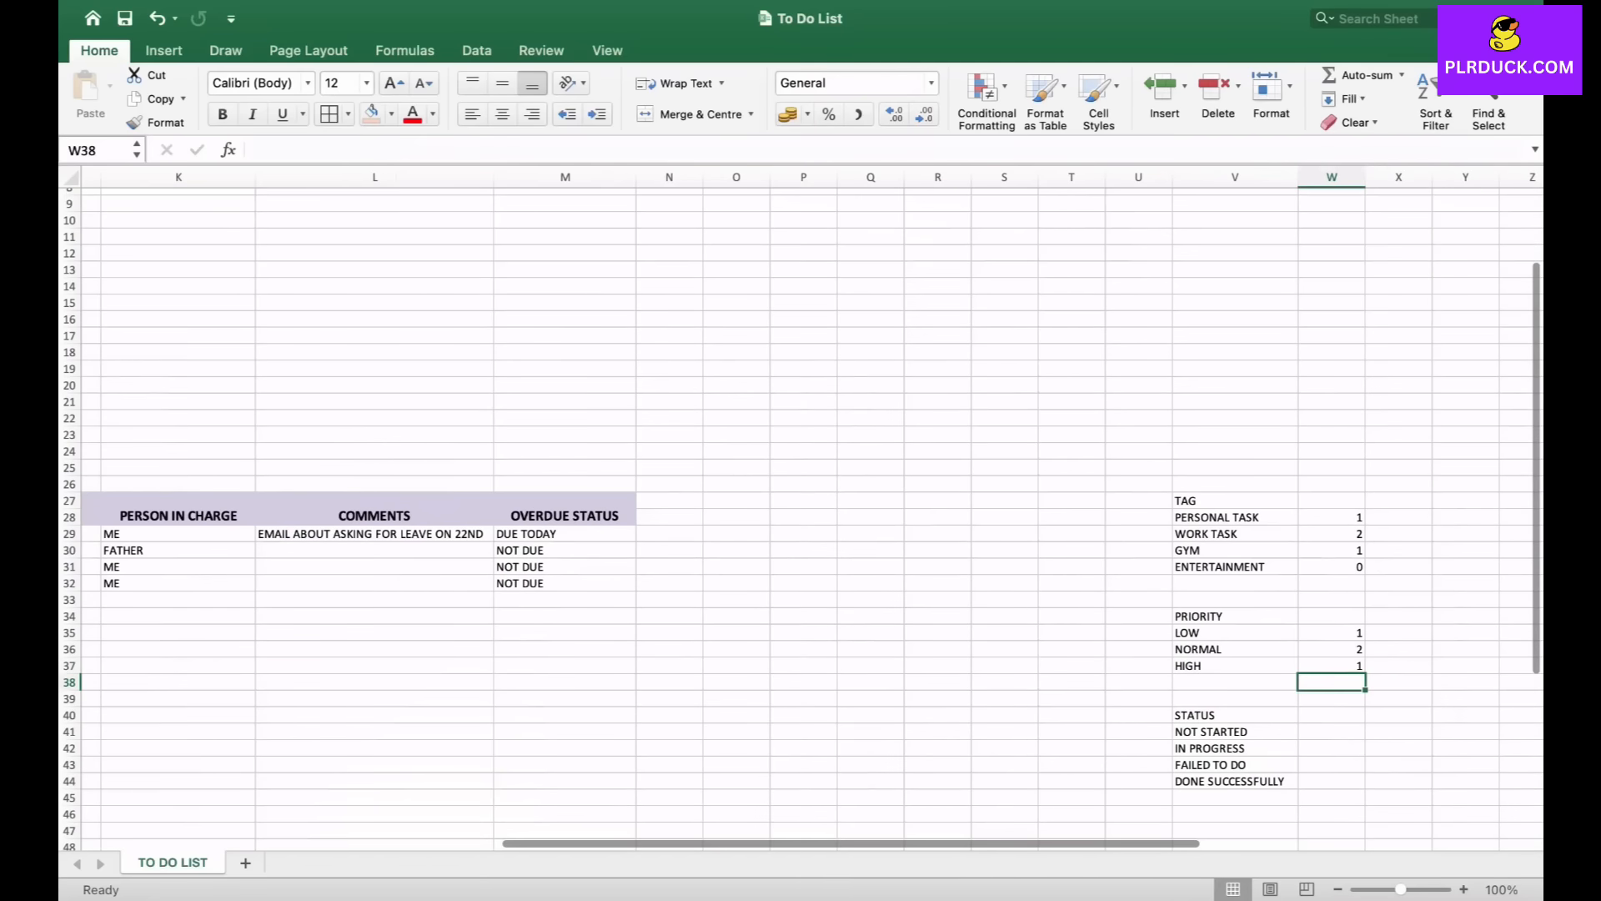
- Insert a clustered bar chart from the priority names and counts in V35:W37
{"action": "left_click_drag", "start_coordinate": [1234, 632], "coordinate": [1332, 665]}
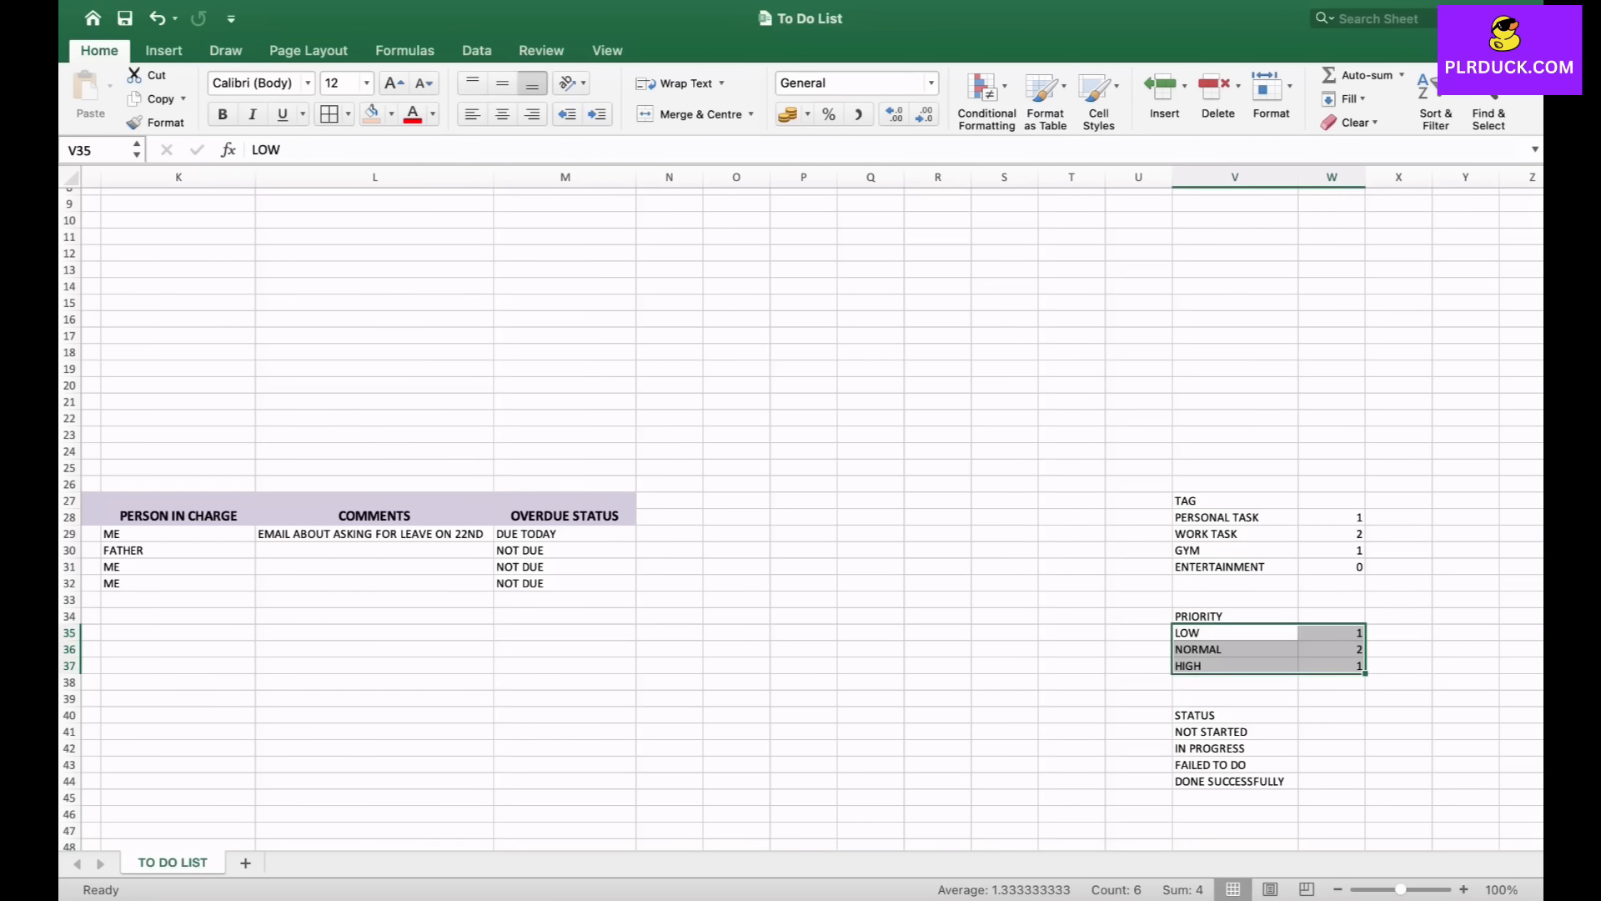
{"action": "left_click", "coordinate": [164, 51]}
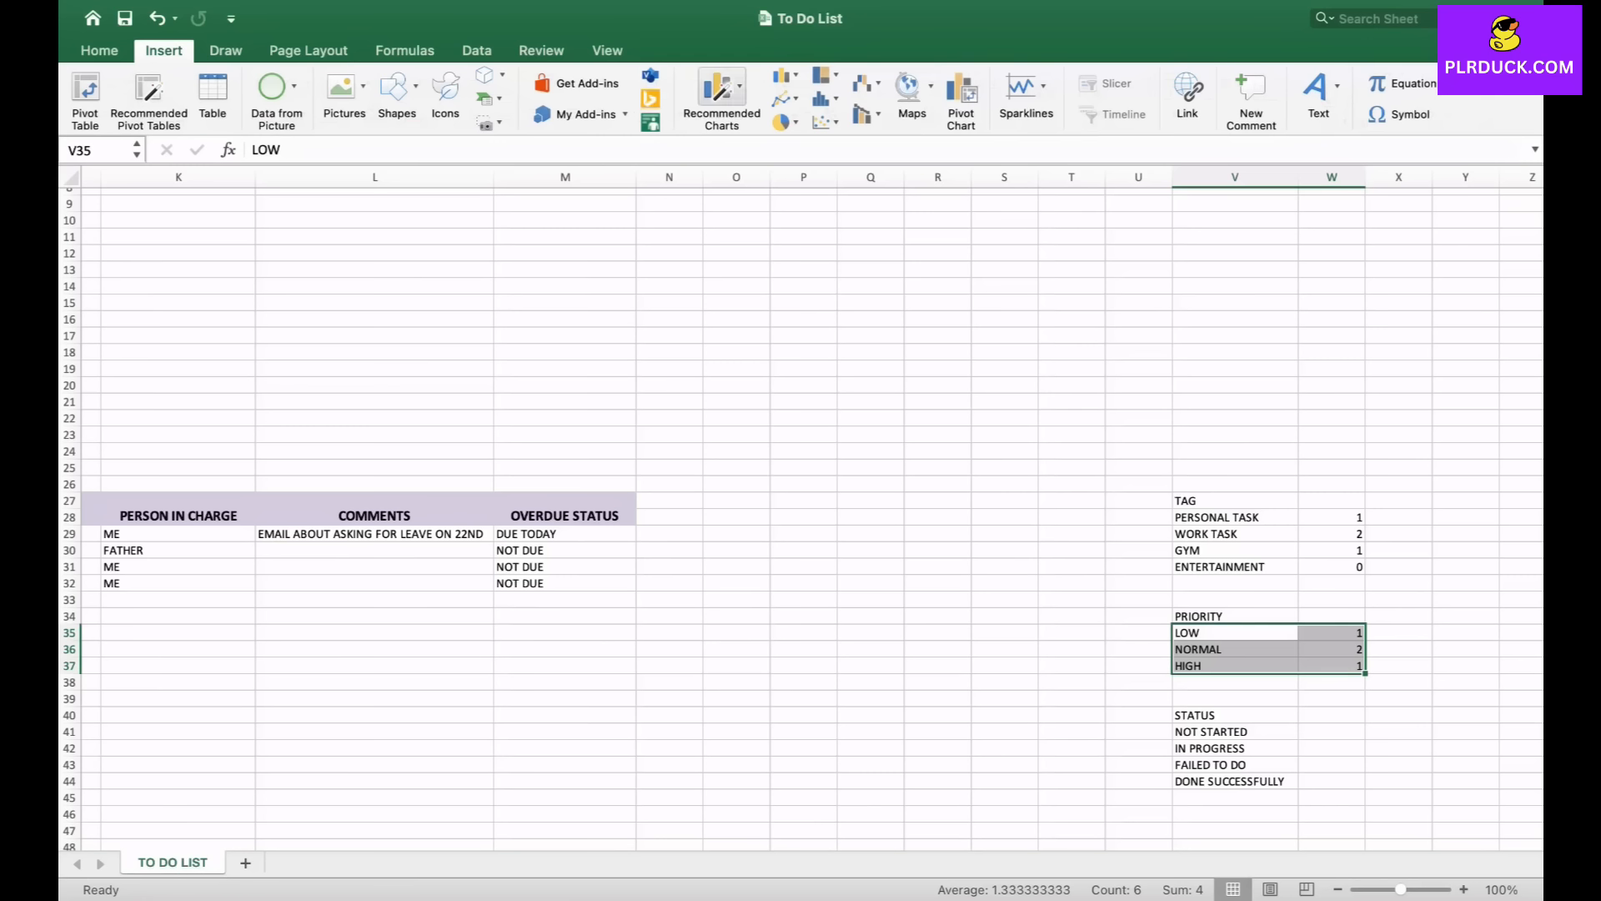
{"action": "left_click", "coordinate": [784, 76]}
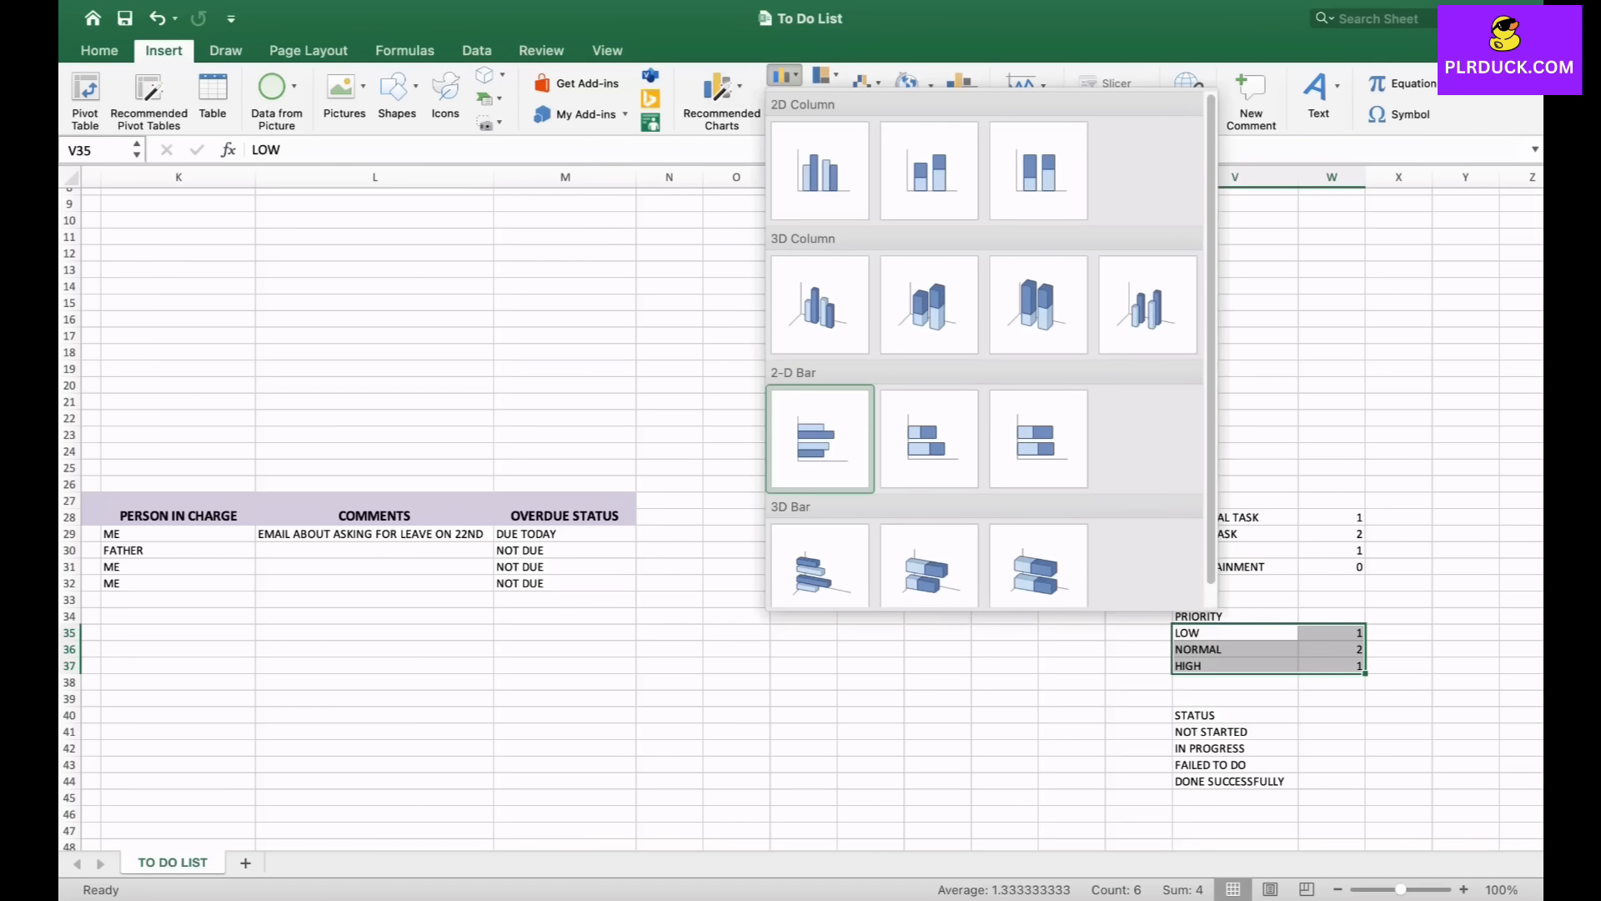
{"action": "left_click", "coordinate": [820, 438]}
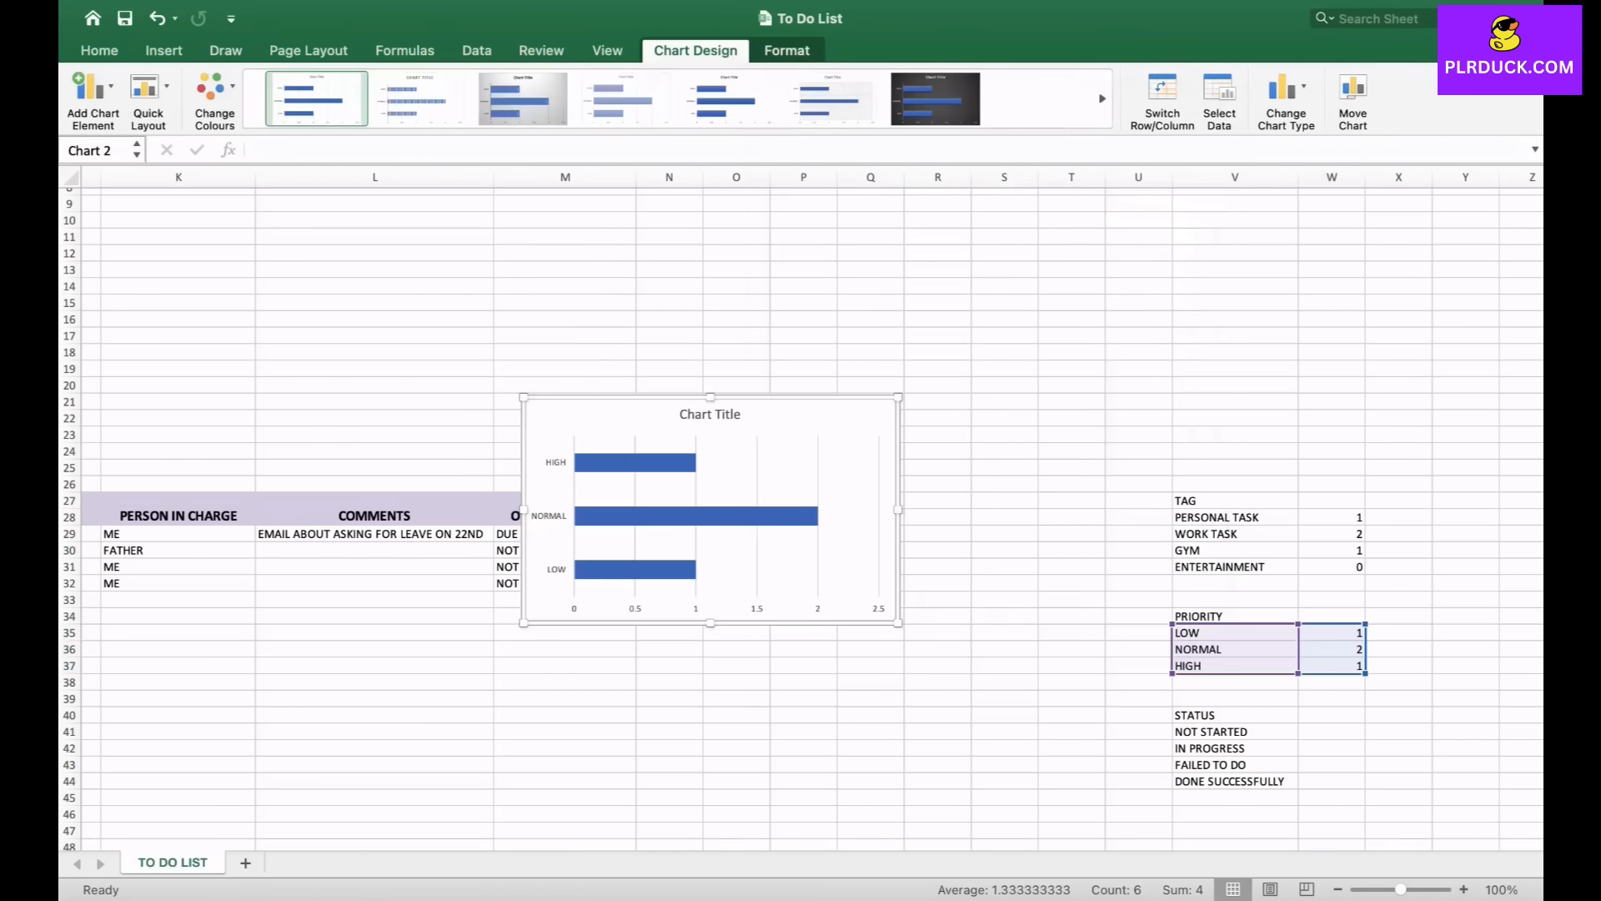
- Move the priority chart above the task table, beside the TASK TAG CATEGORY chart
{"action": "scroll", "coordinate": [1043, 438], "scroll_direction": "left", "scroll_amount": 10}
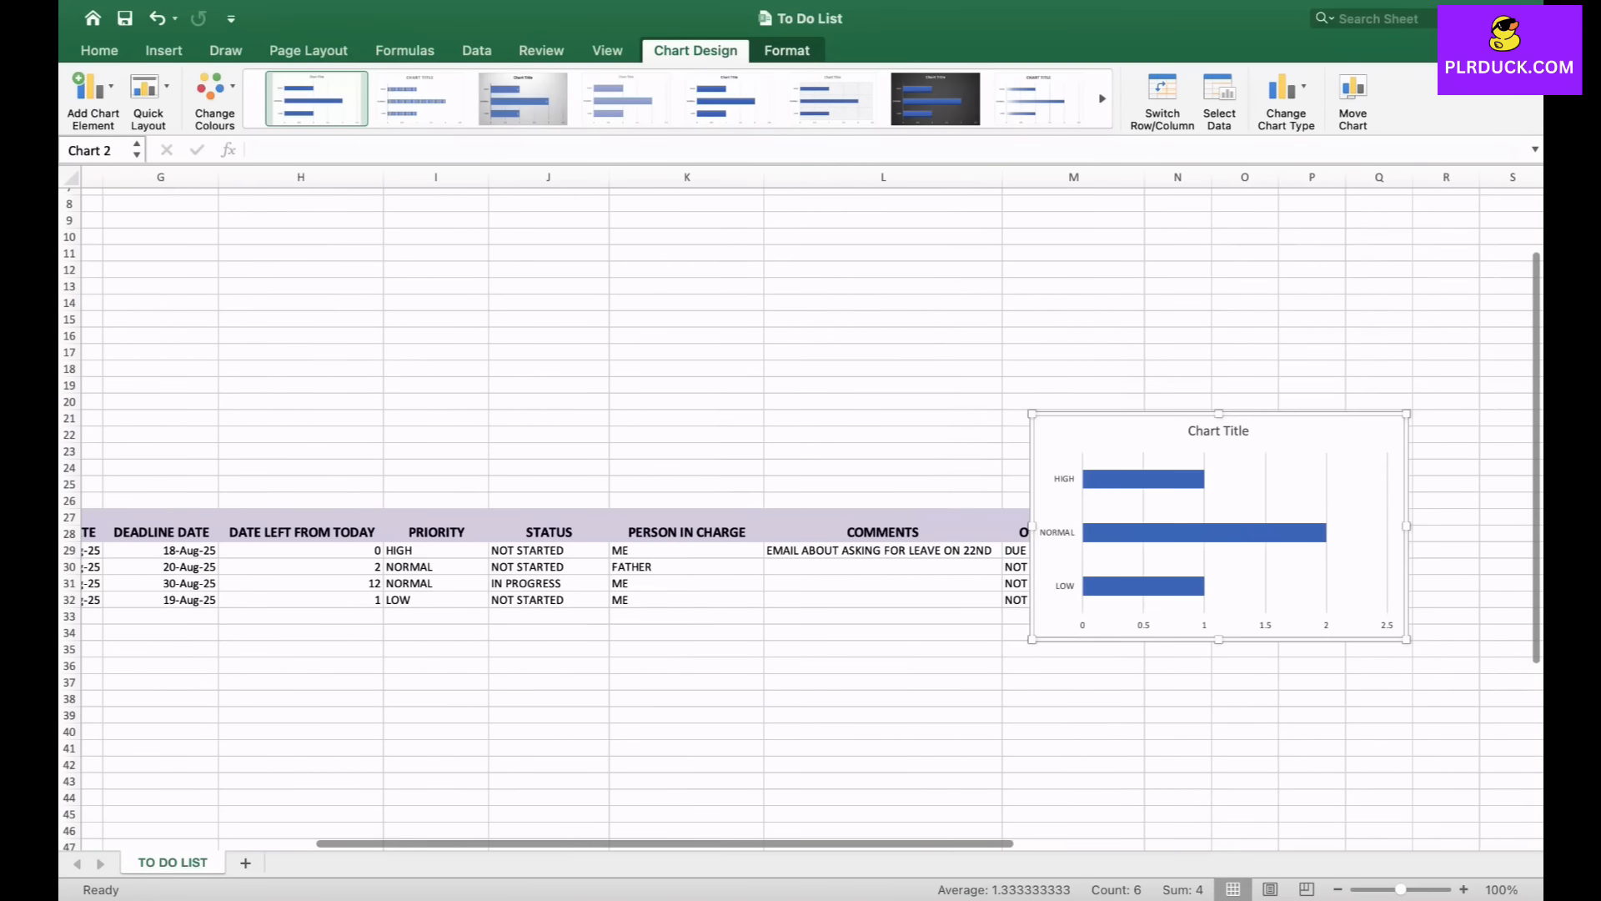
{"action": "left_click_drag", "start_coordinate": [1102, 455], "coordinate": [423, 236]}
{"action": "scroll", "coordinate": [534, 333], "scroll_direction": "up", "scroll_amount": 4}
{"action": "scroll", "coordinate": [534, 333], "scroll_direction": "left", "scroll_amount": 3}
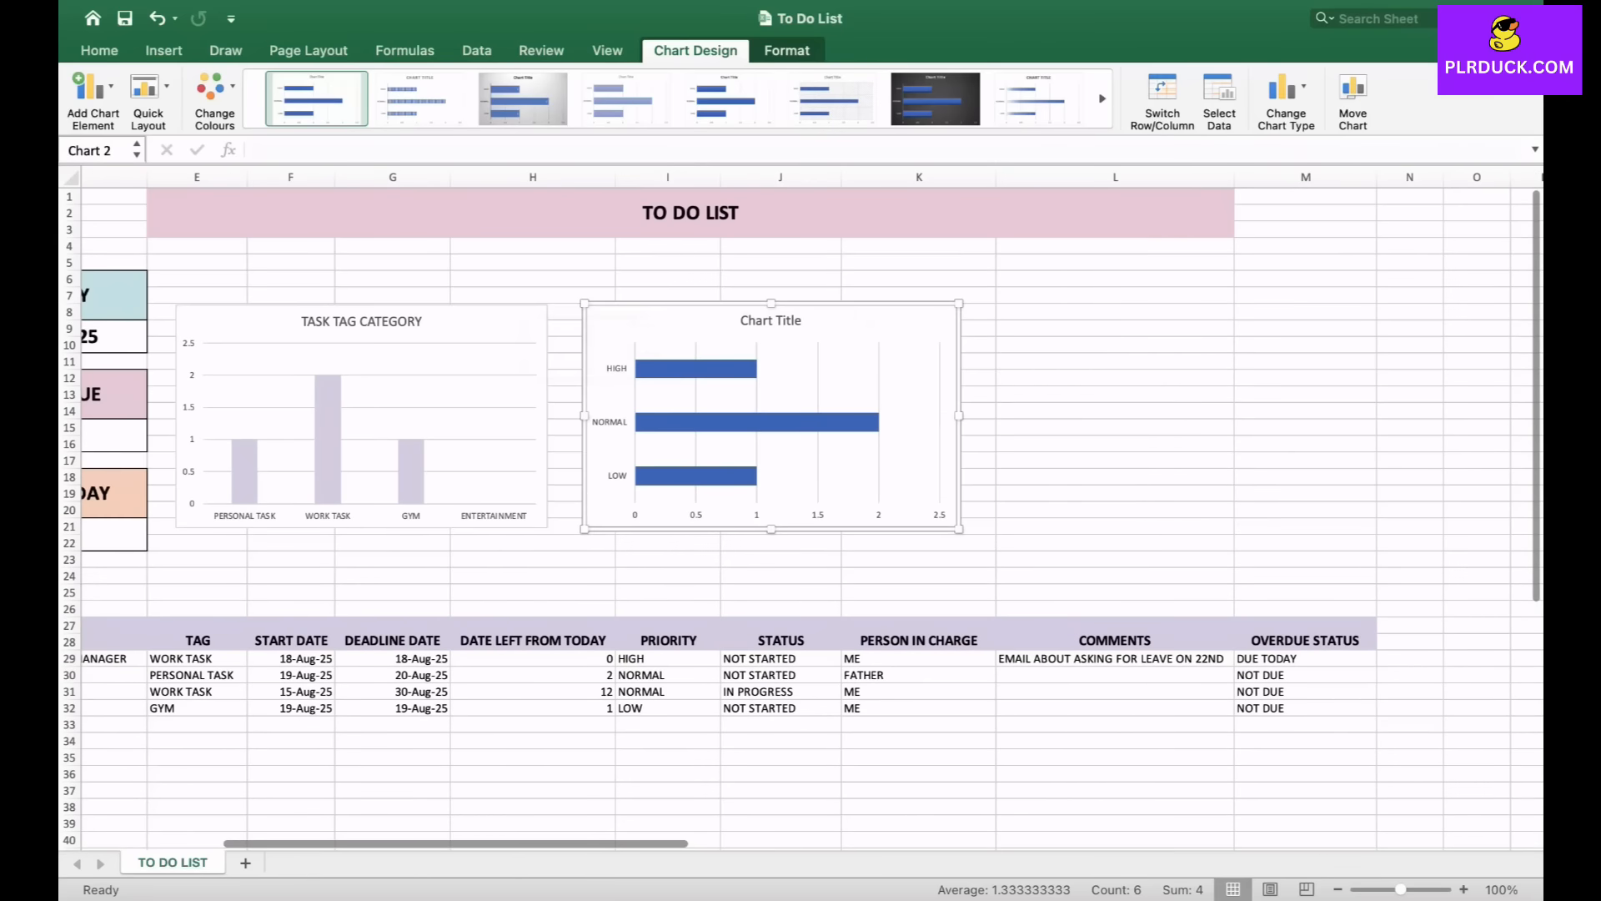
- Change the priority chart's title to PRIORITY WISE TASKS
{"action": "double_click", "coordinate": [774, 322]}
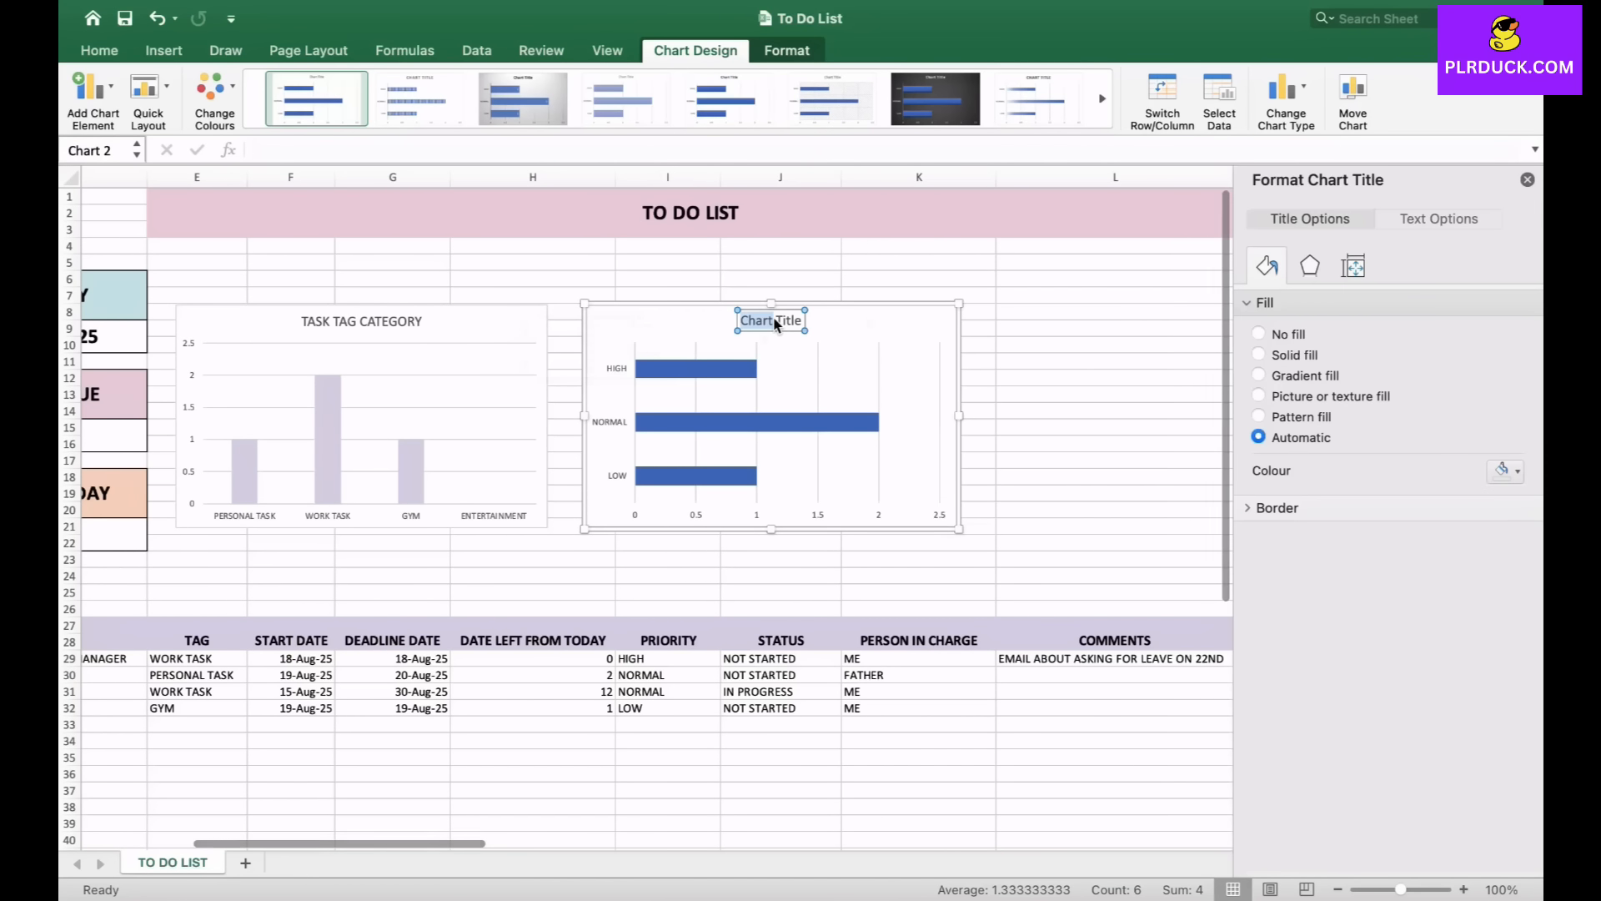
{"action": "type", "text": "PRIO"}
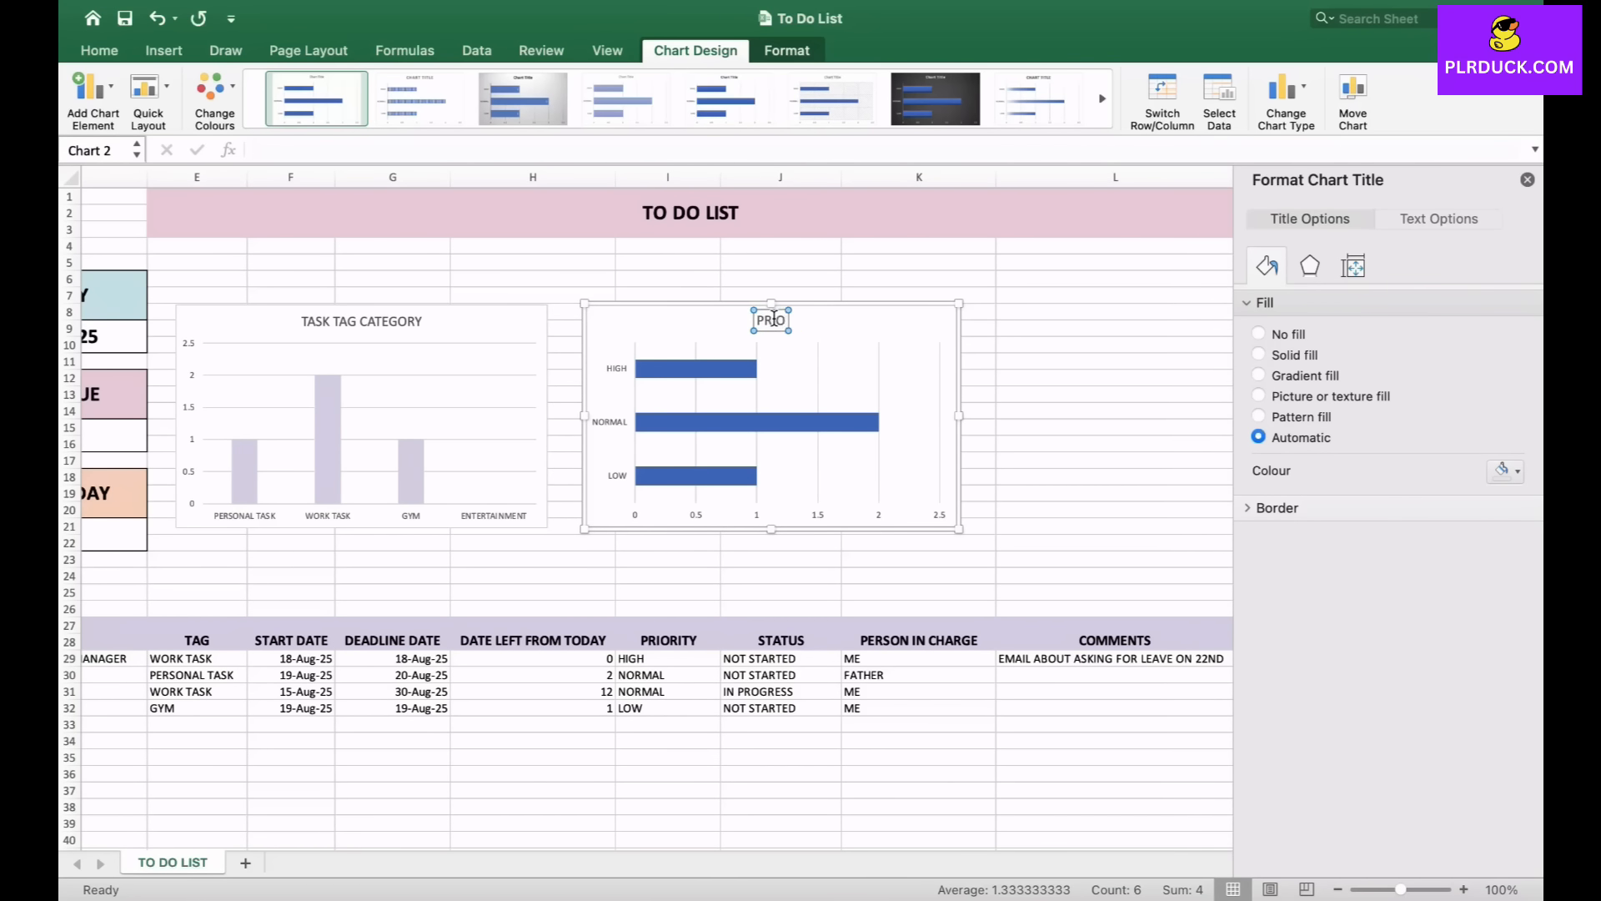
{"action": "type", "text": "RITY WISE TASKS"}
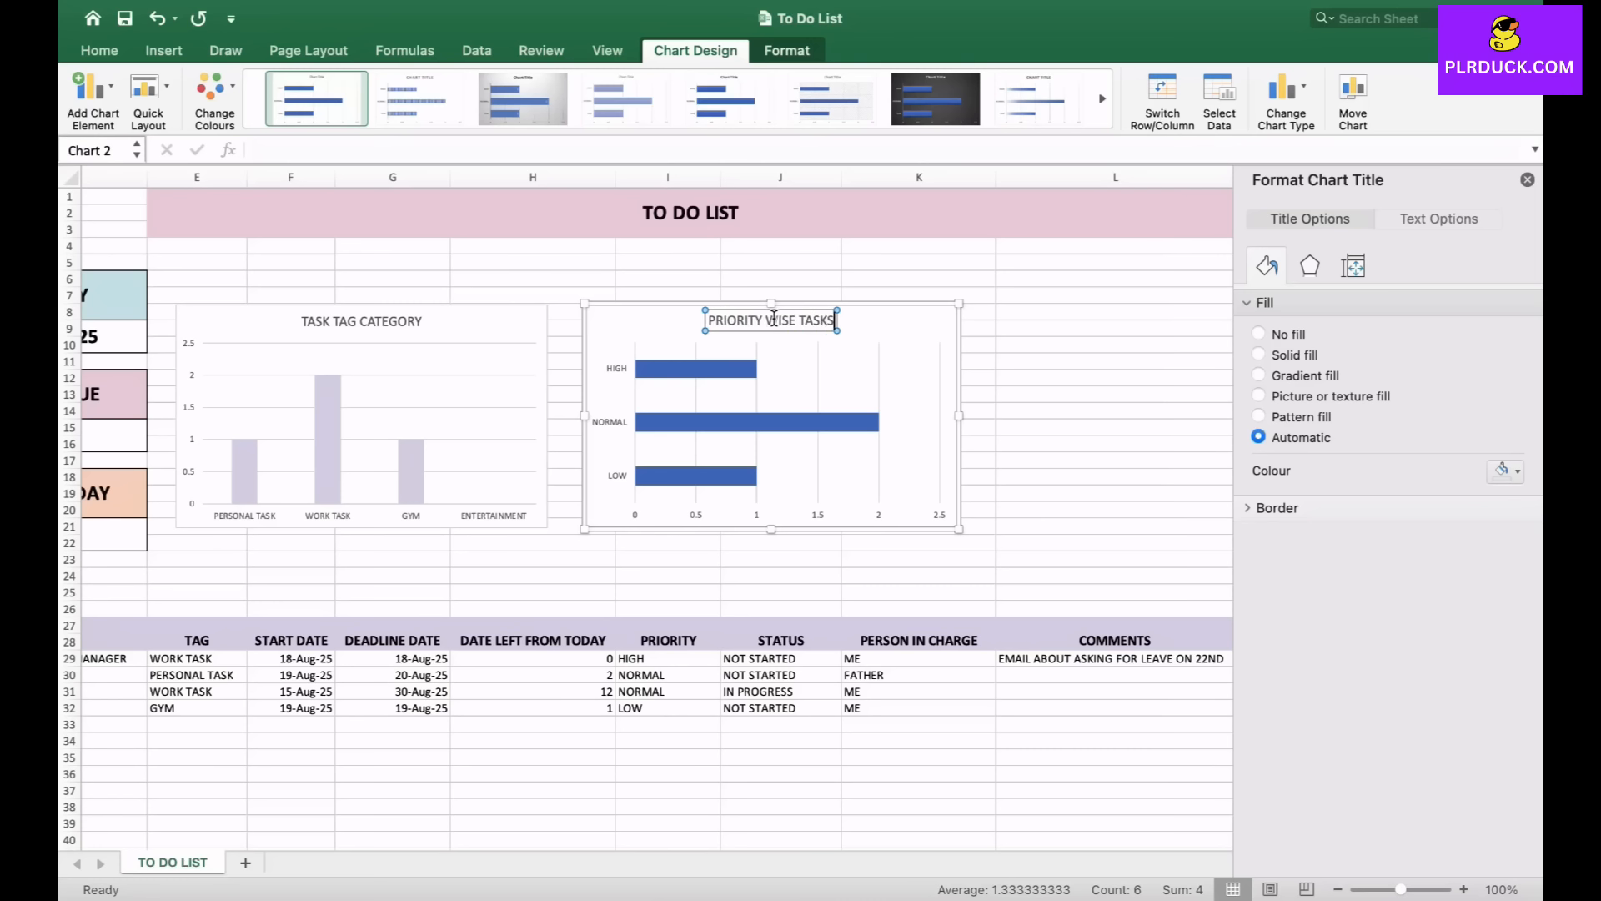
- Fill the priority chart's bars with a light peach recent colour and close the formatting pane
{"action": "left_click", "coordinate": [750, 421]}
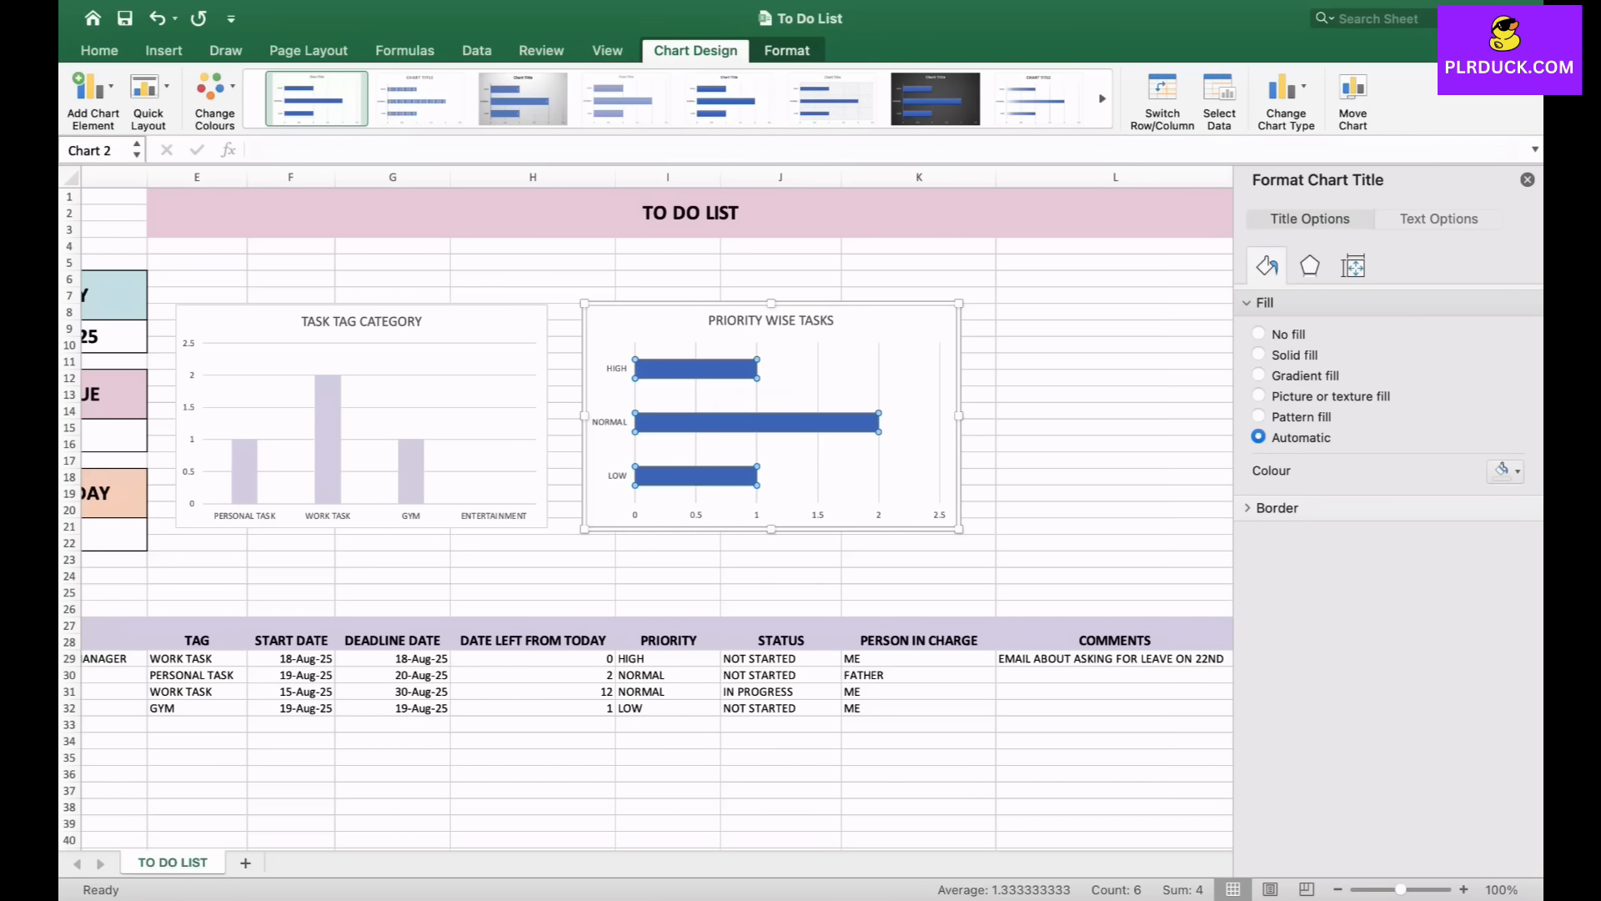
{"action": "left_click", "coordinate": [1505, 475]}
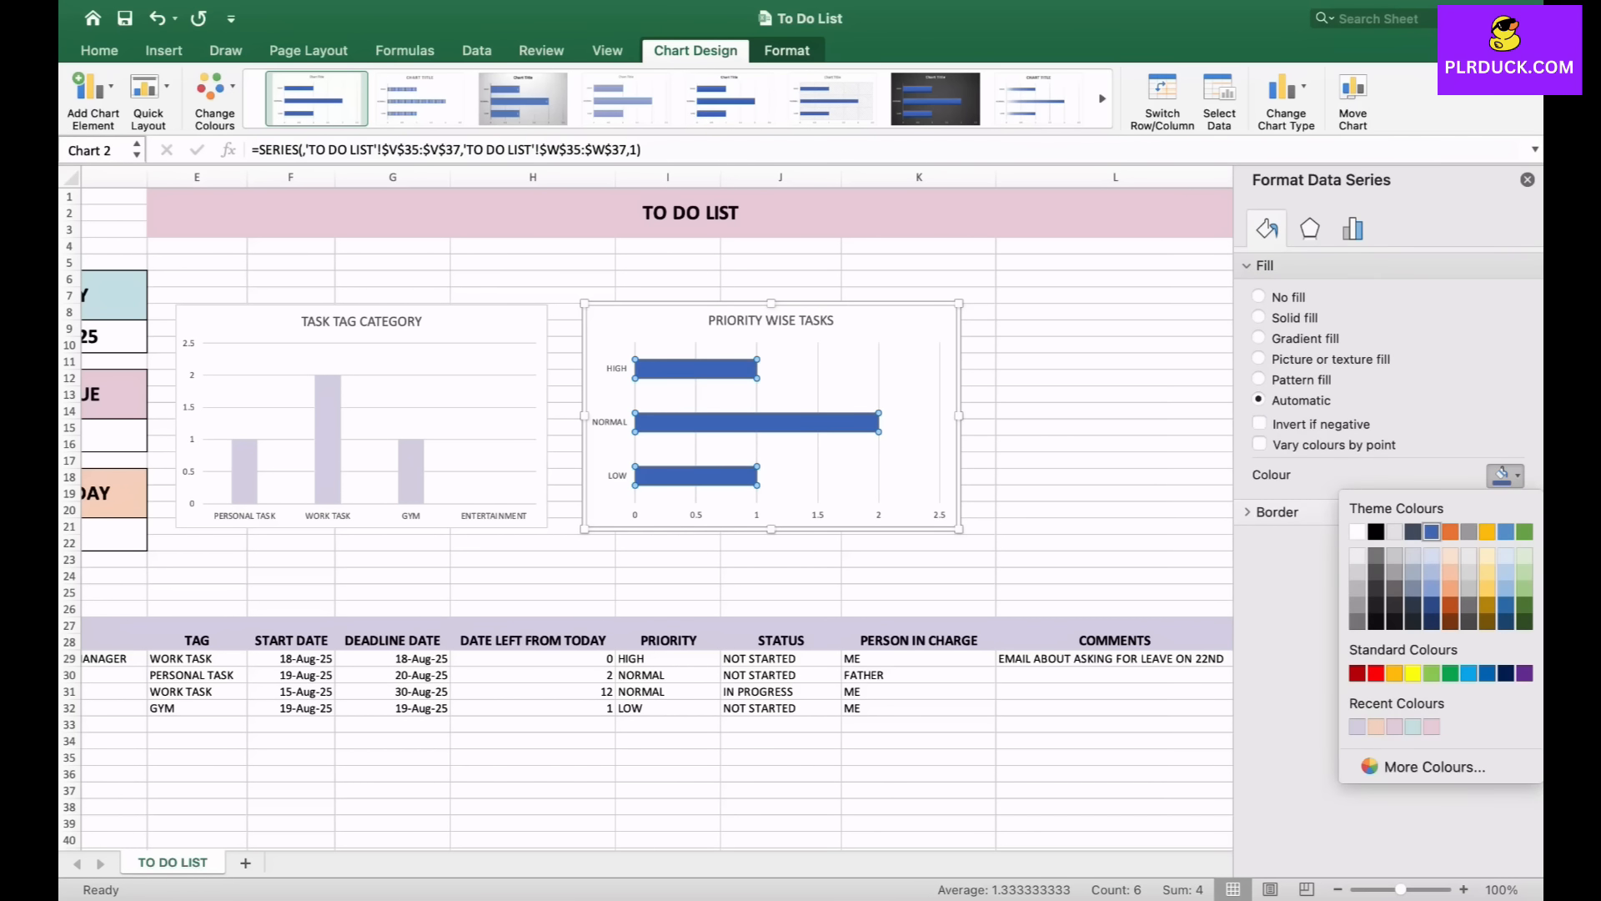
{"action": "left_click", "coordinate": [1376, 727]}
{"action": "left_click", "coordinate": [1026, 477]}
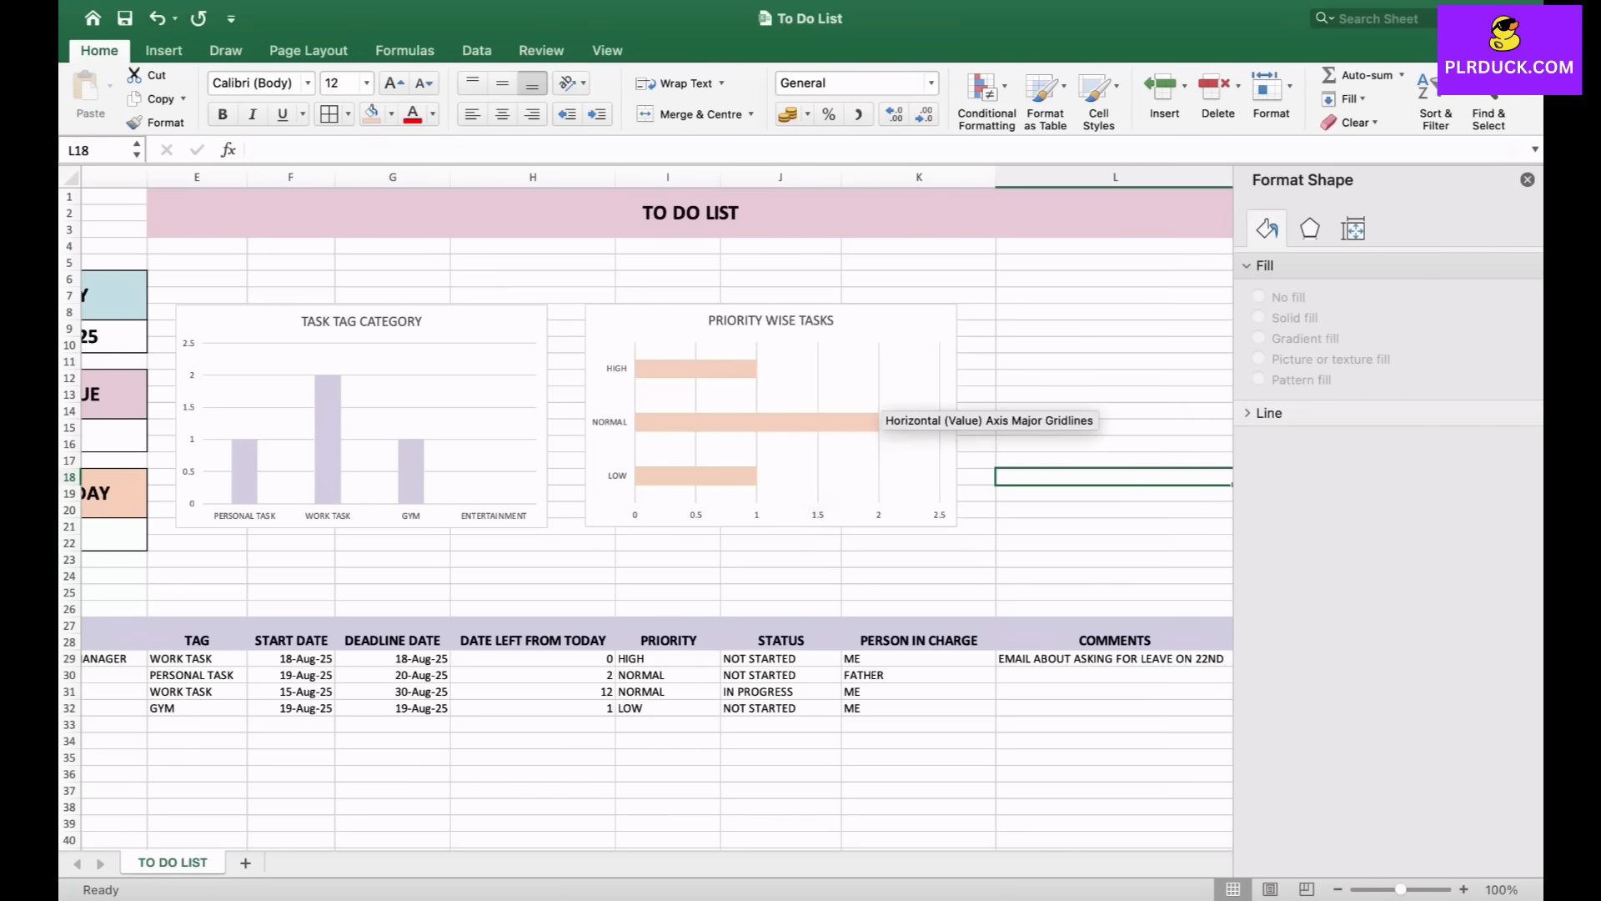
{"action": "scroll", "coordinate": [917, 450], "scroll_direction": "right", "scroll_amount": 10}
{"action": "scroll", "coordinate": [647, 509], "scroll_direction": "right", "scroll_amount": 3}
{"action": "scroll", "coordinate": [646, 509], "scroll_direction": "down", "scroll_amount": 1}
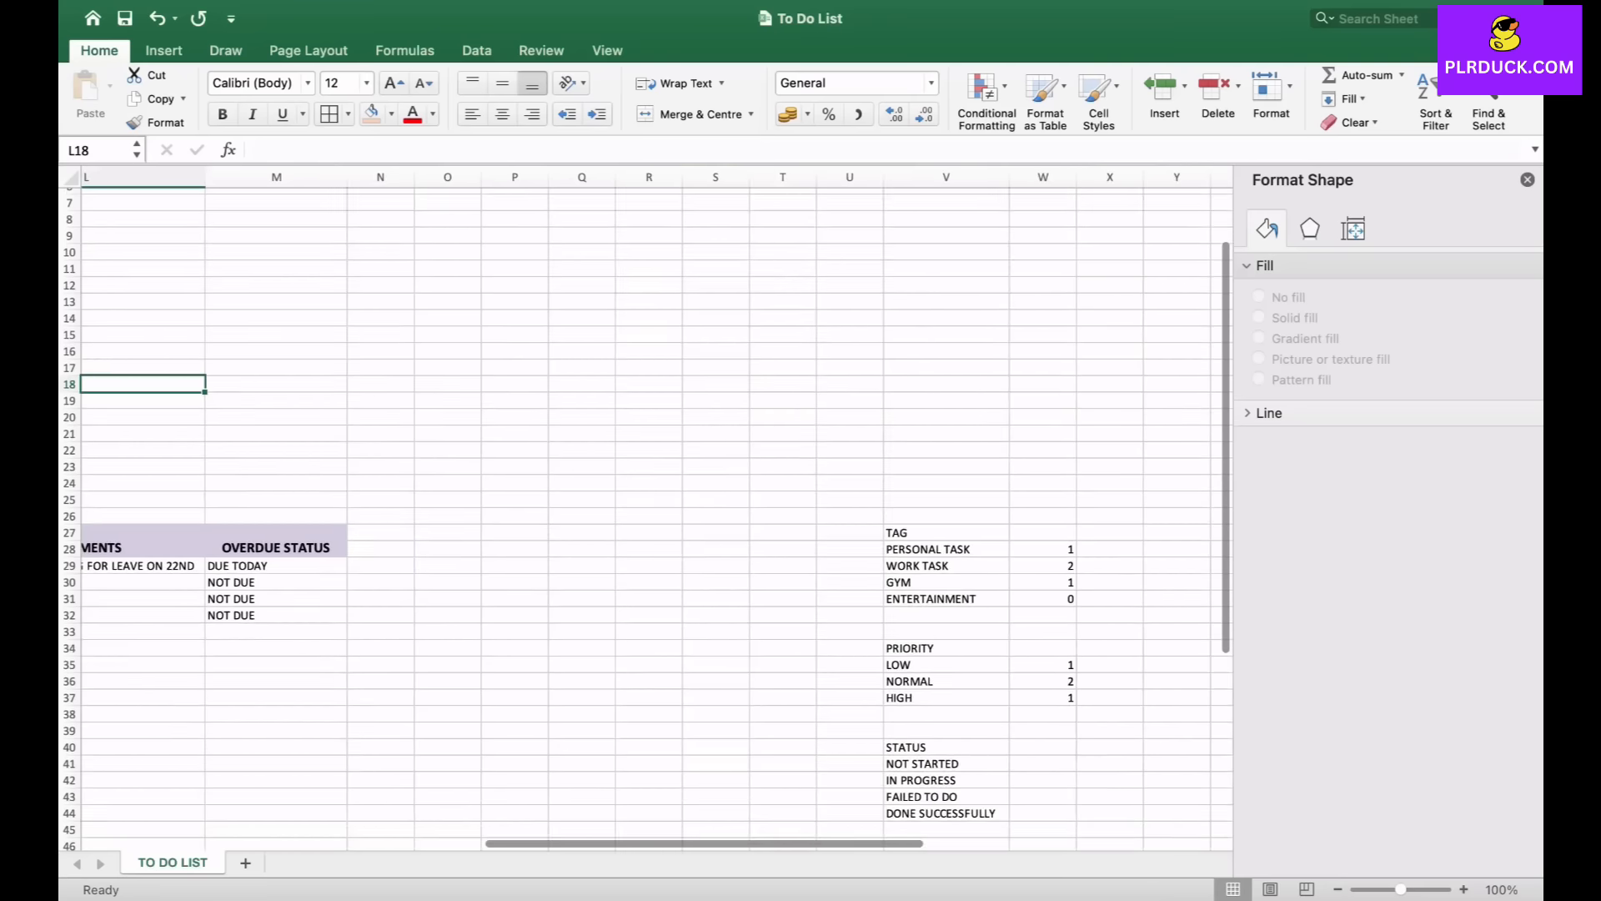
{"action": "left_click", "coordinate": [1528, 179]}
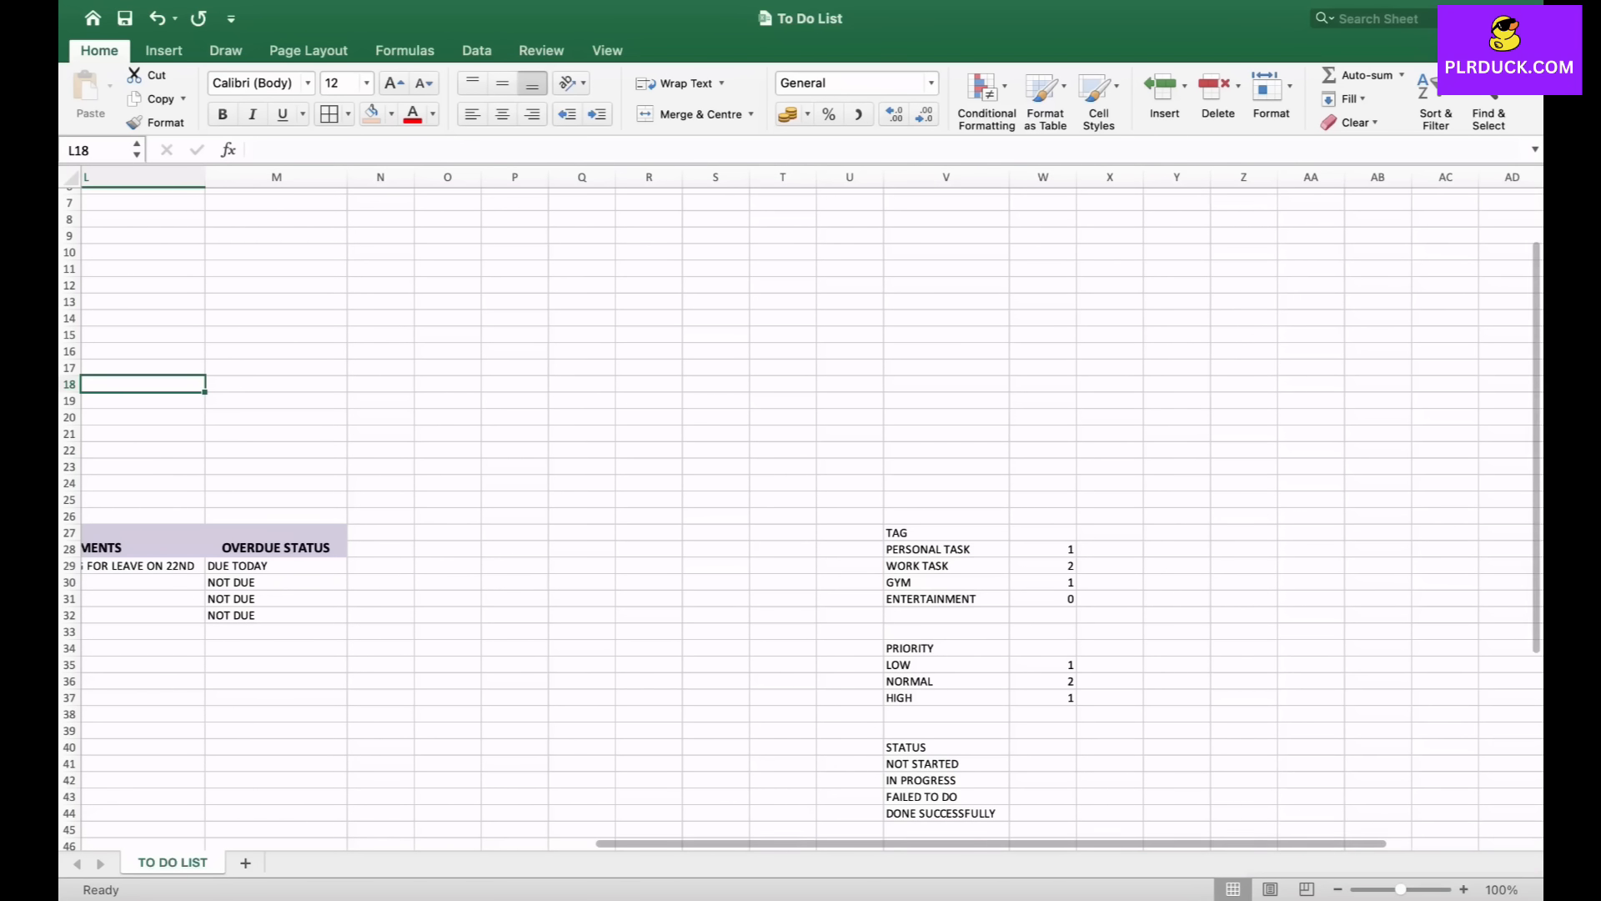
- In W41, count the NOT STARTED tasks with a COUNTIF formula over the status range J29:J32
{"action": "scroll", "coordinate": [801, 518], "scroll_direction": "down", "scroll_amount": 2}
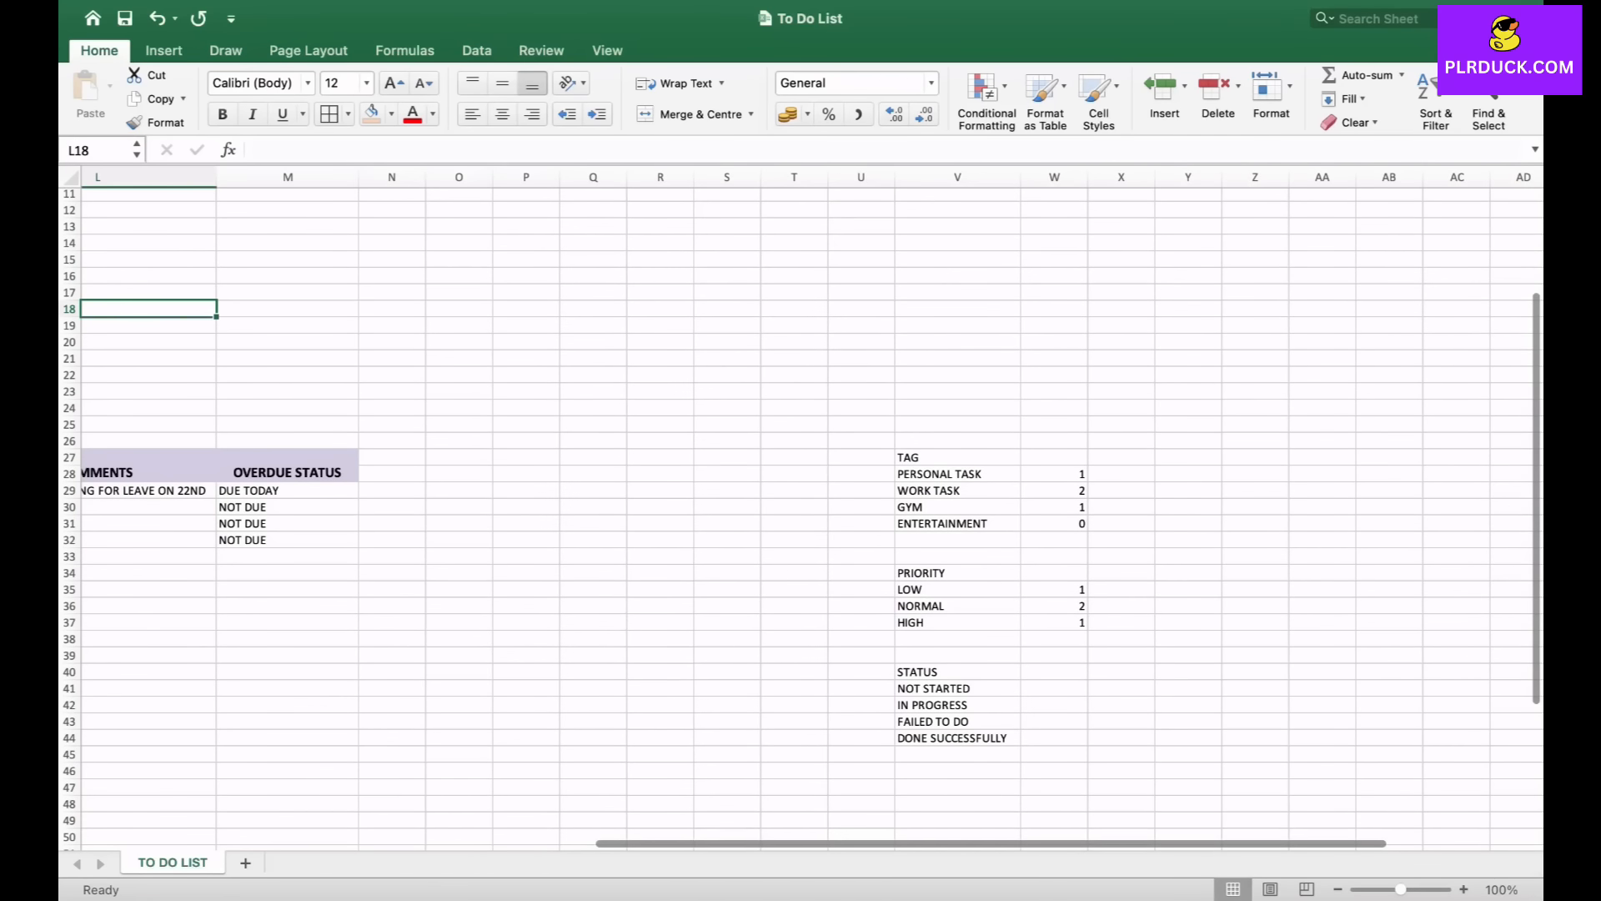
{"action": "left_click", "coordinate": [1054, 689]}
{"action": "type", "text": "=COUN"}
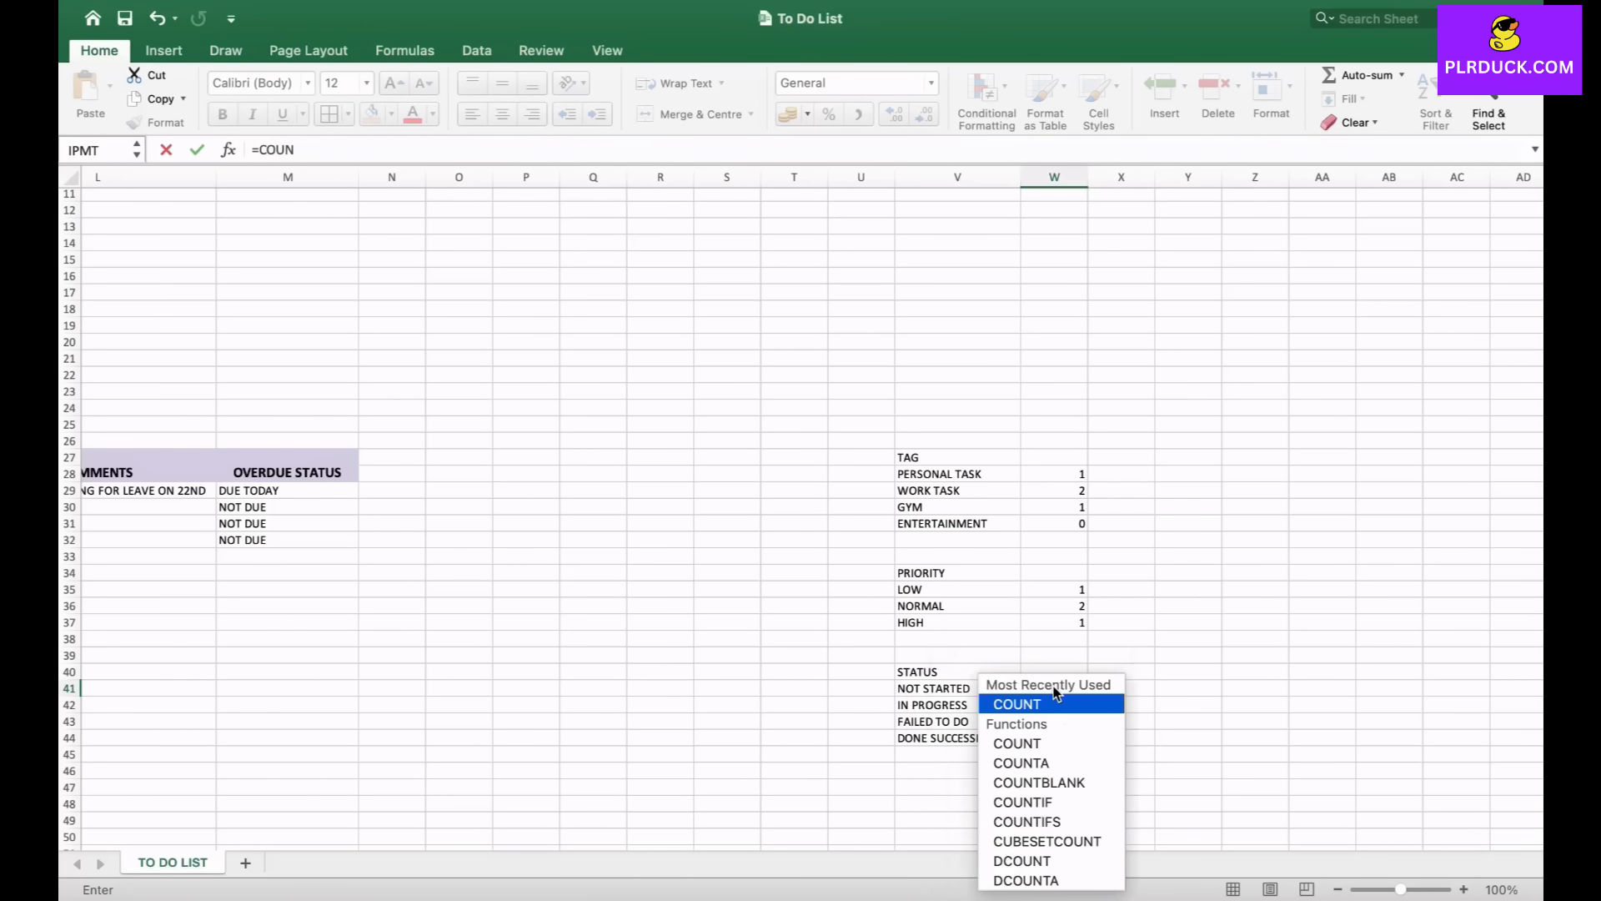
{"action": "type", "text": "TIF("}
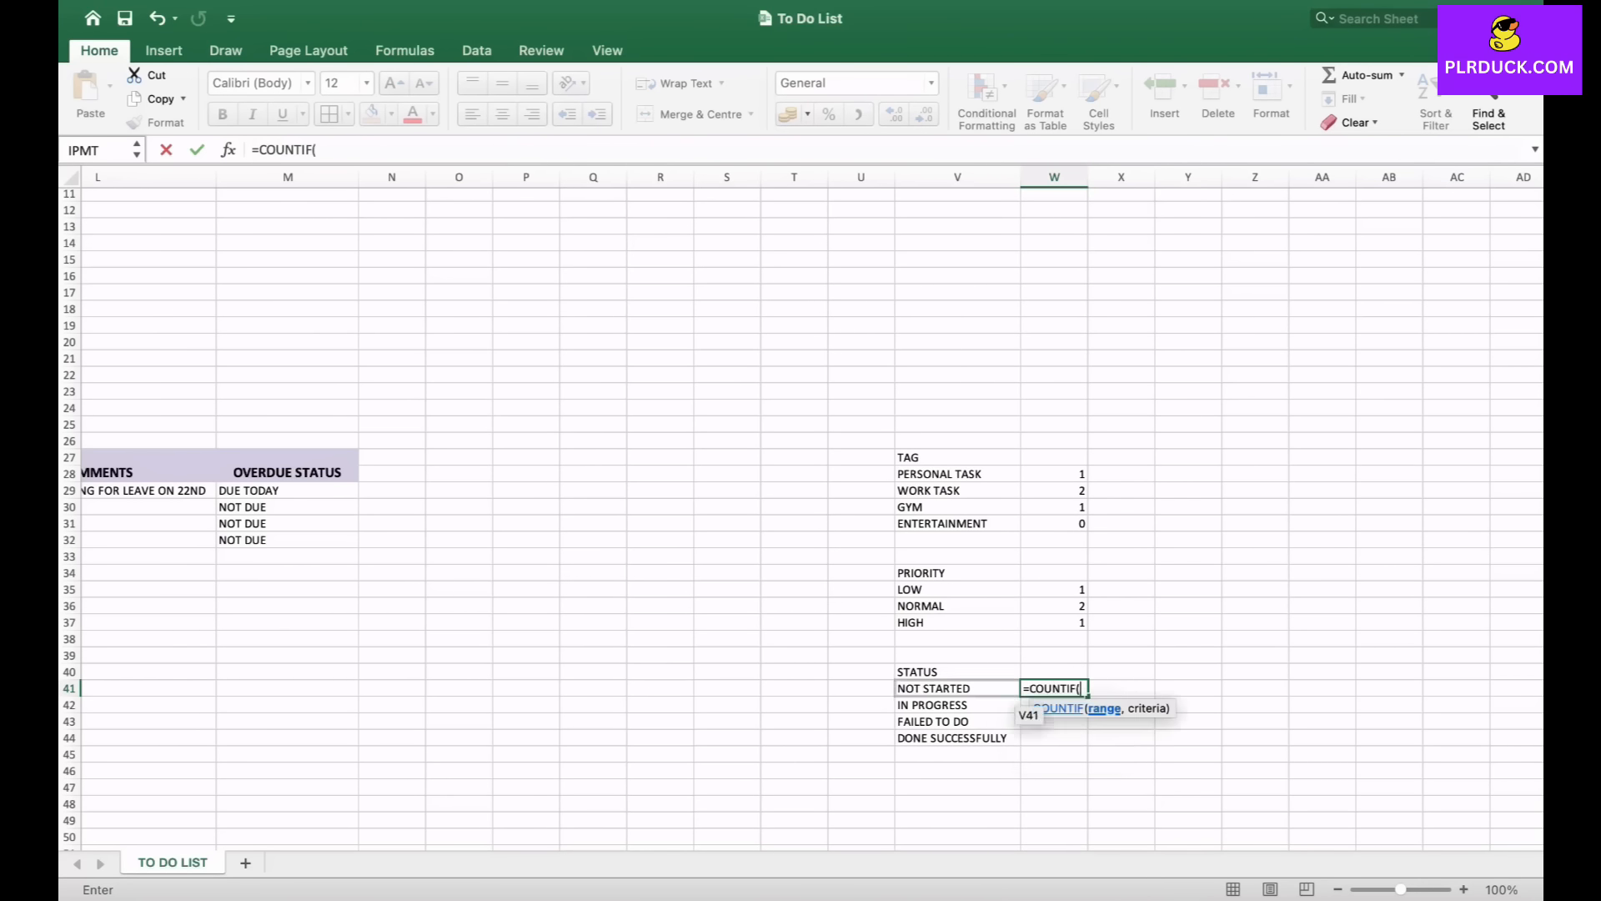
{"action": "scroll", "coordinate": [667, 542], "scroll_direction": "left", "scroll_amount": 5}
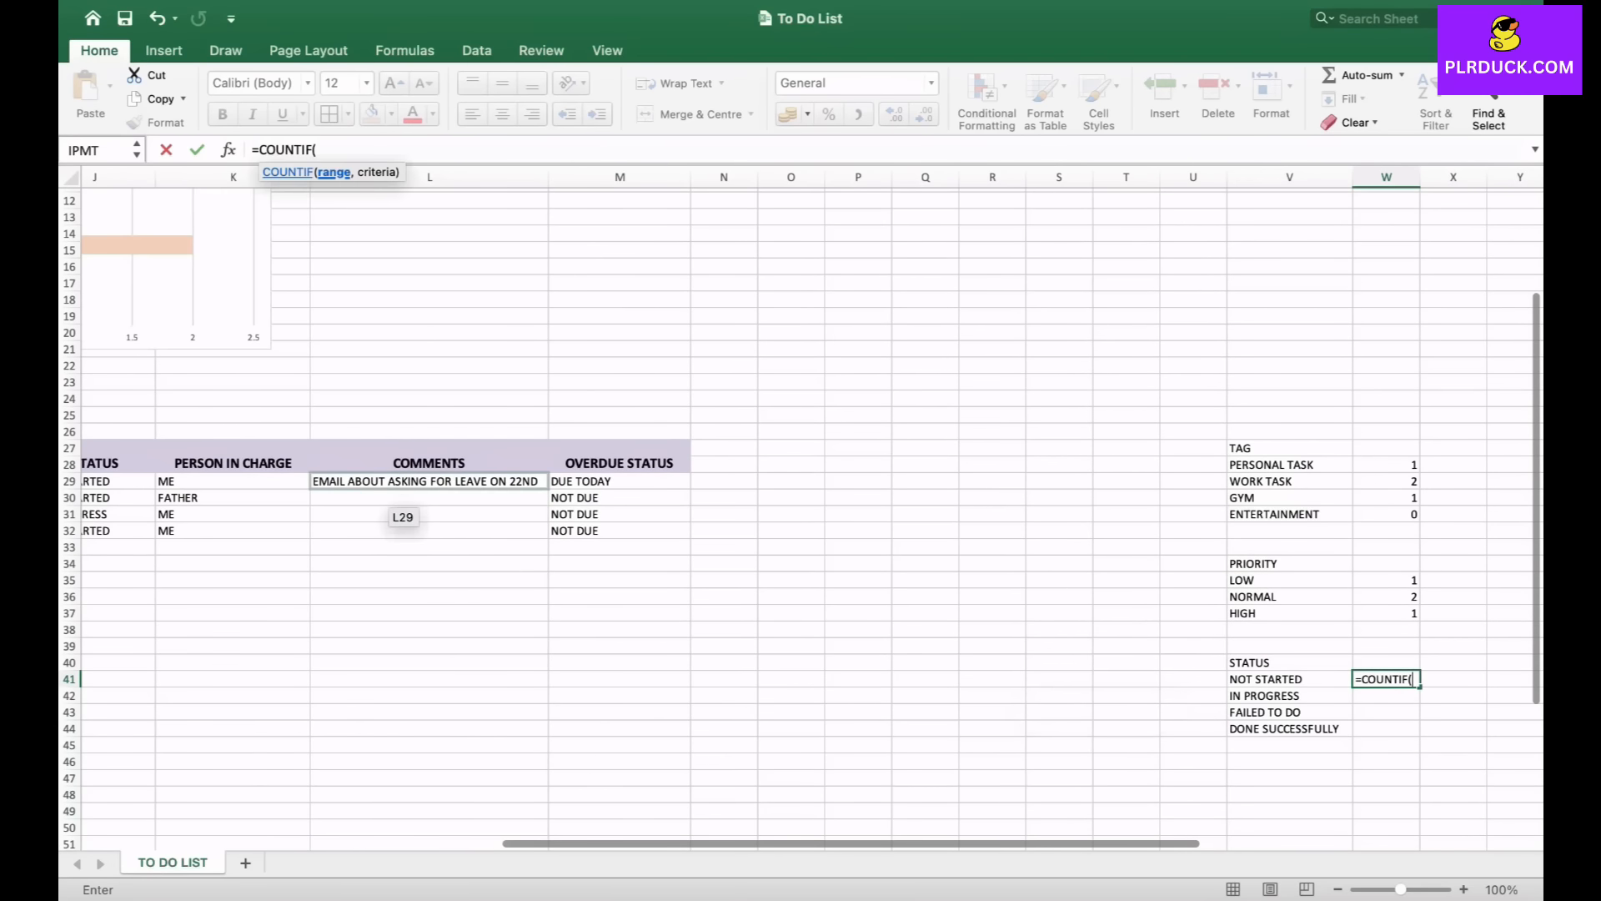
{"action": "scroll", "coordinate": [396, 500], "scroll_direction": "left", "scroll_amount": 2}
{"action": "left_click_drag", "start_coordinate": [218, 492], "coordinate": [251, 528]}
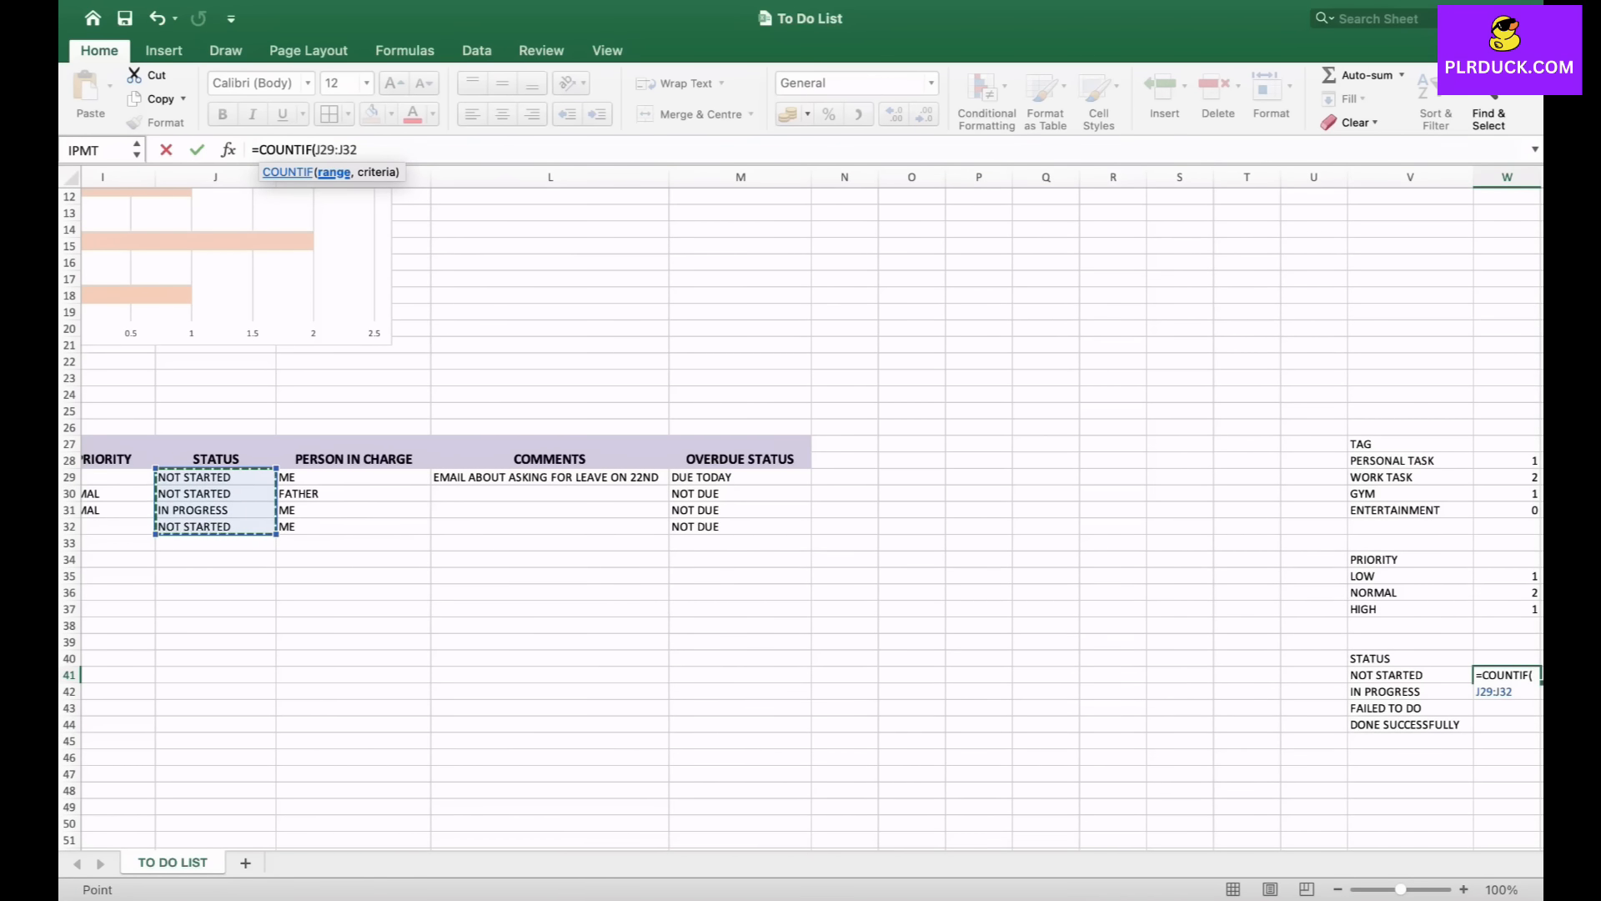
{"action": "type", "text": ",\""}
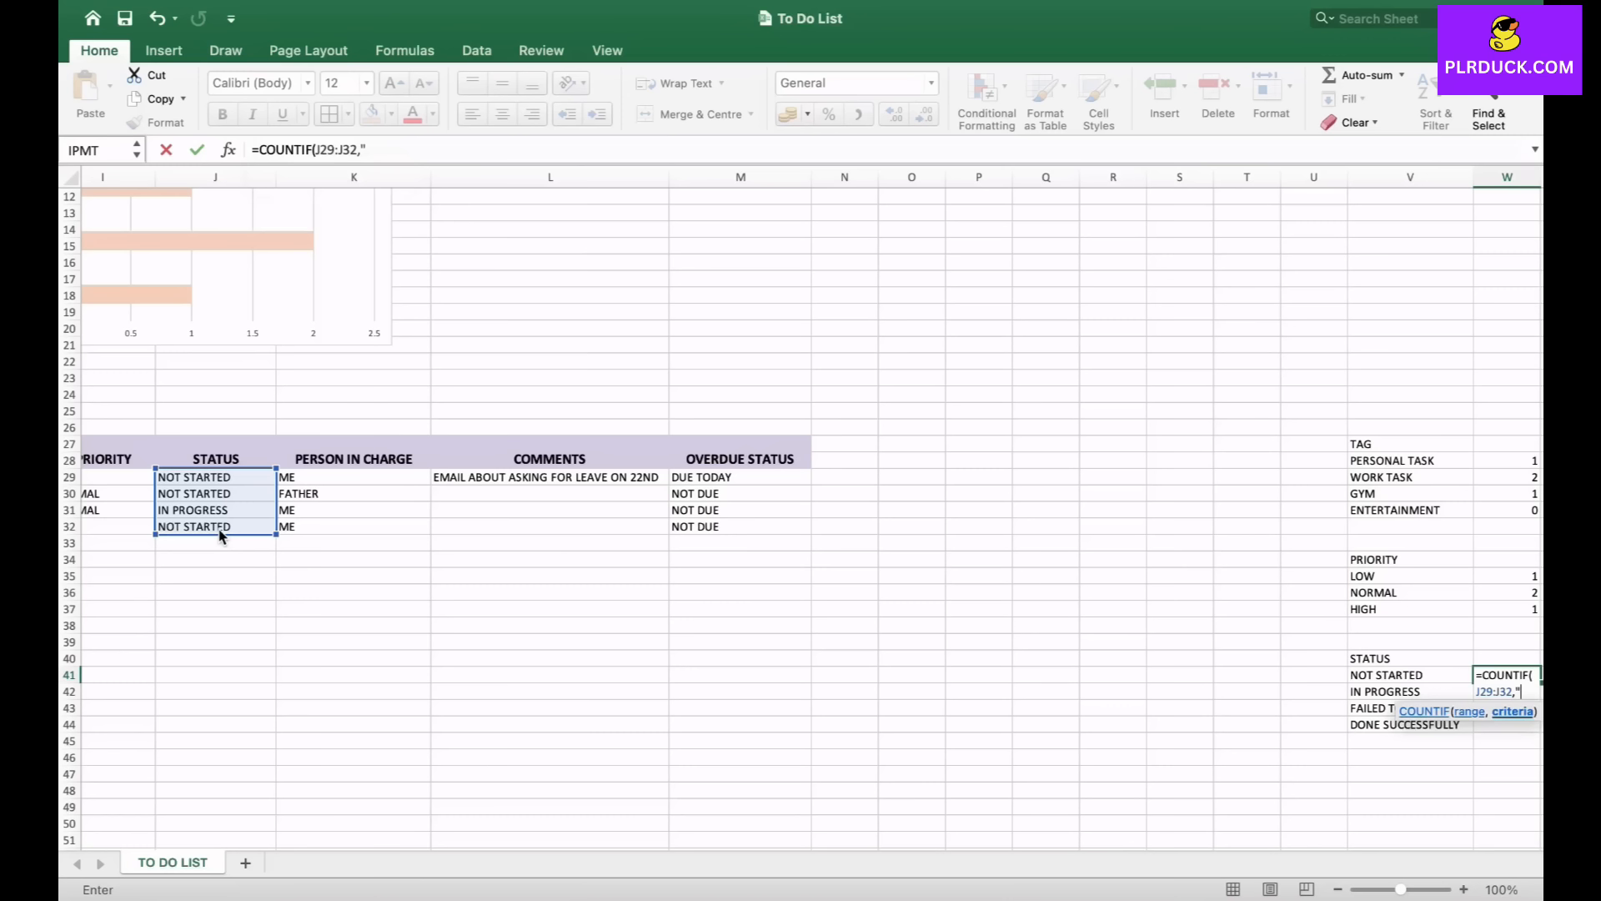
{"action": "type", "text": "NOT STARTED\""}
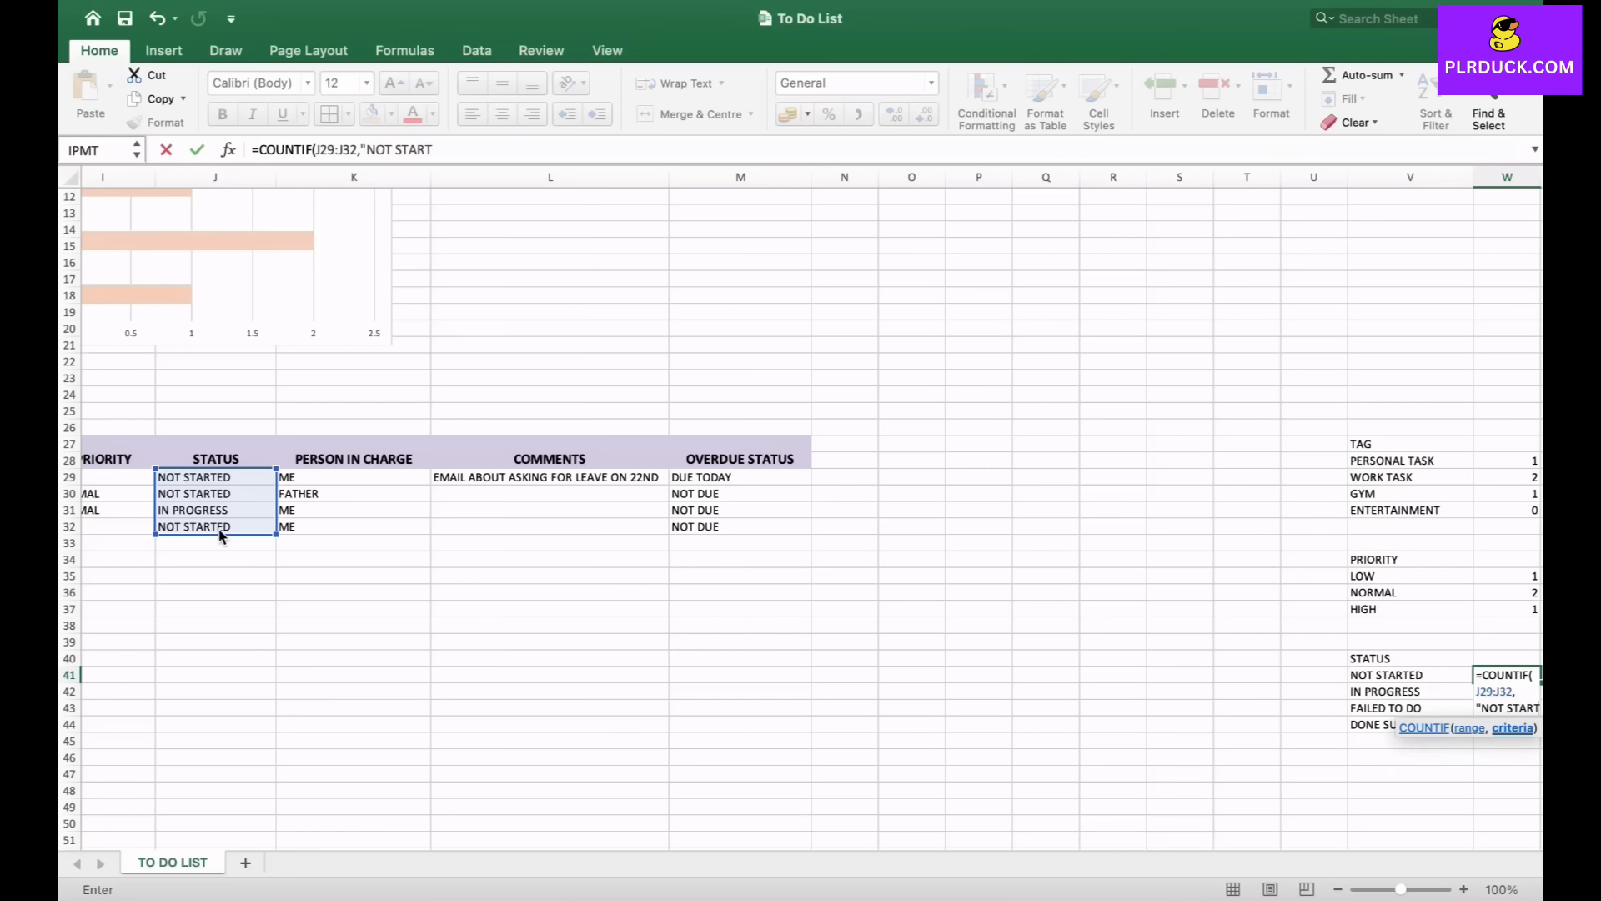
{"action": "key", "text": "Return"}
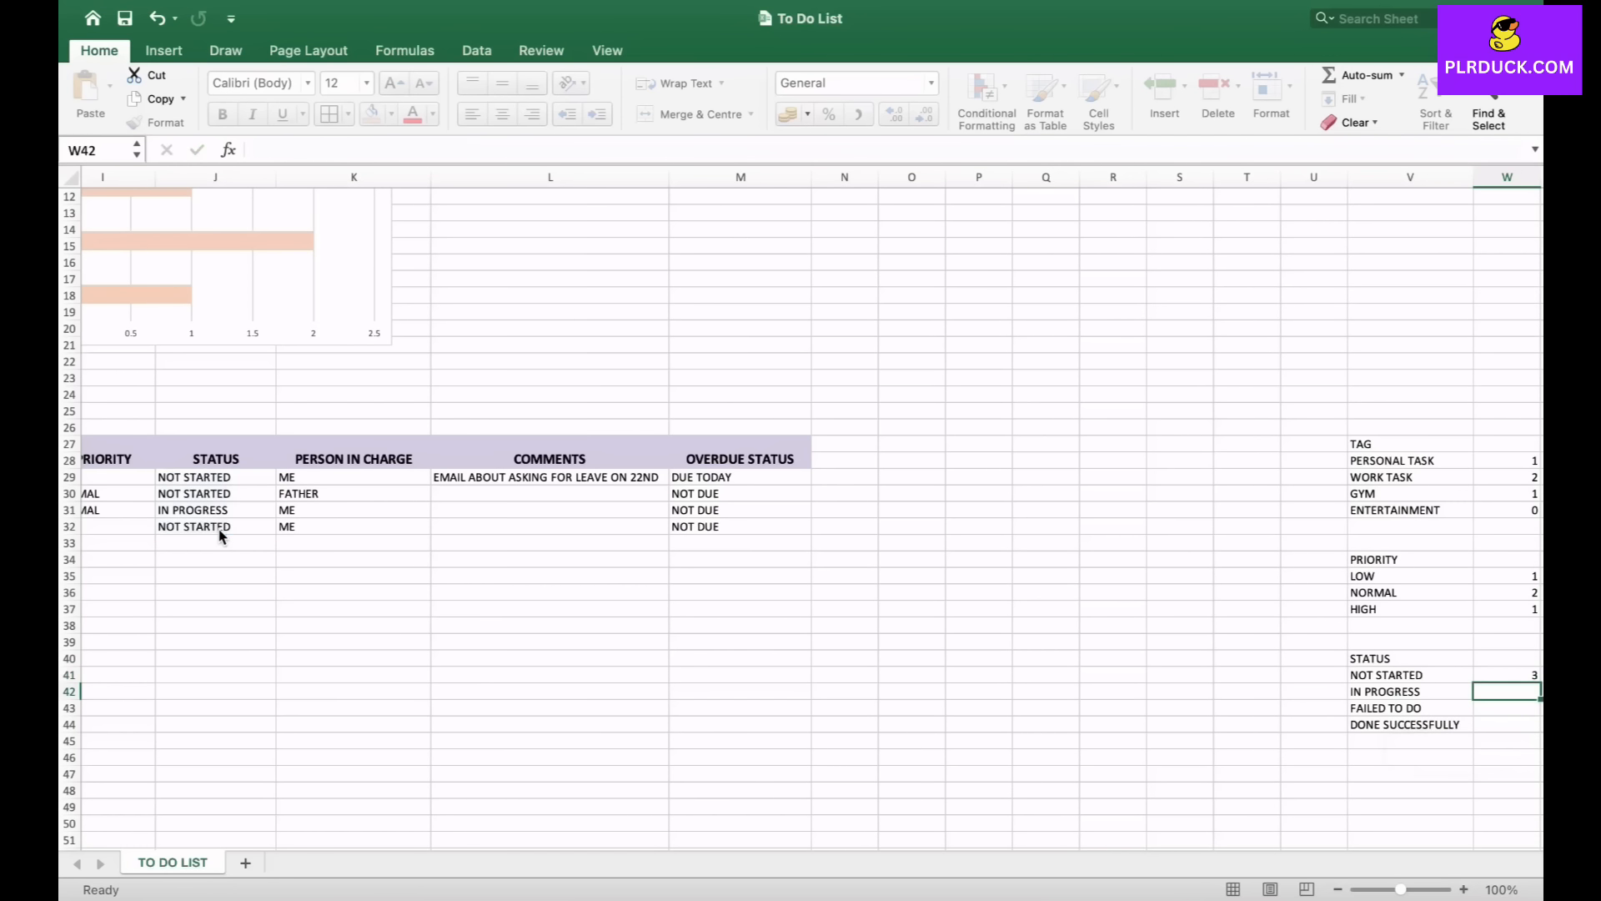
- In W42, count the IN PROGRESS tasks with a COUNTIF formula over J29:J32
{"action": "scroll", "coordinate": [221, 535], "scroll_direction": "right", "scroll_amount": 5}
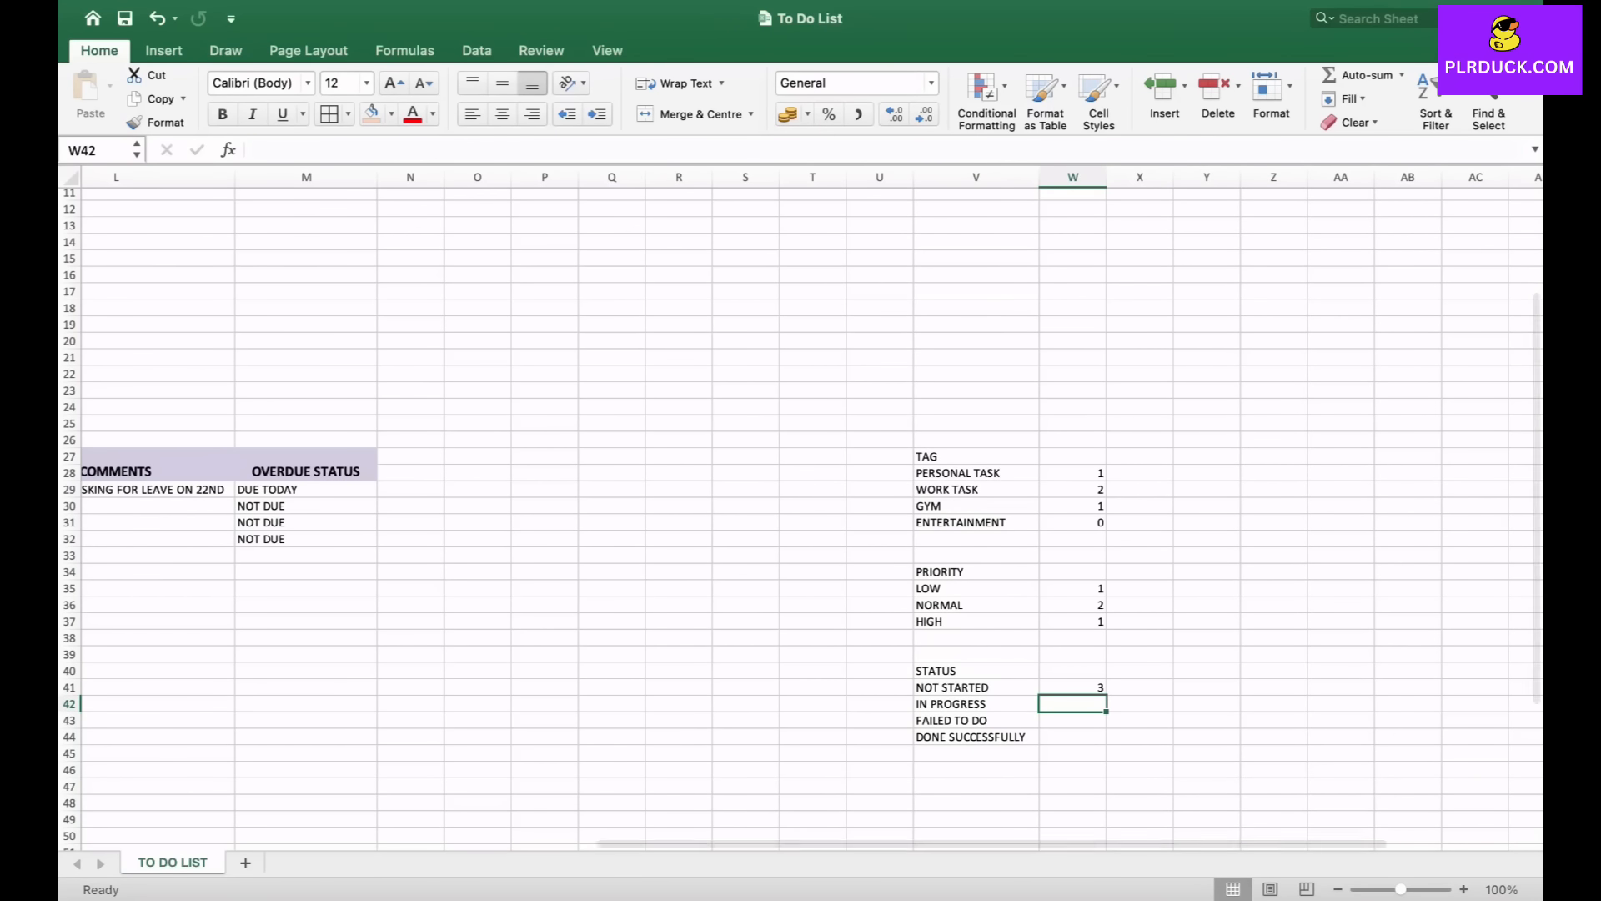
{"action": "type", "text": "=C"}
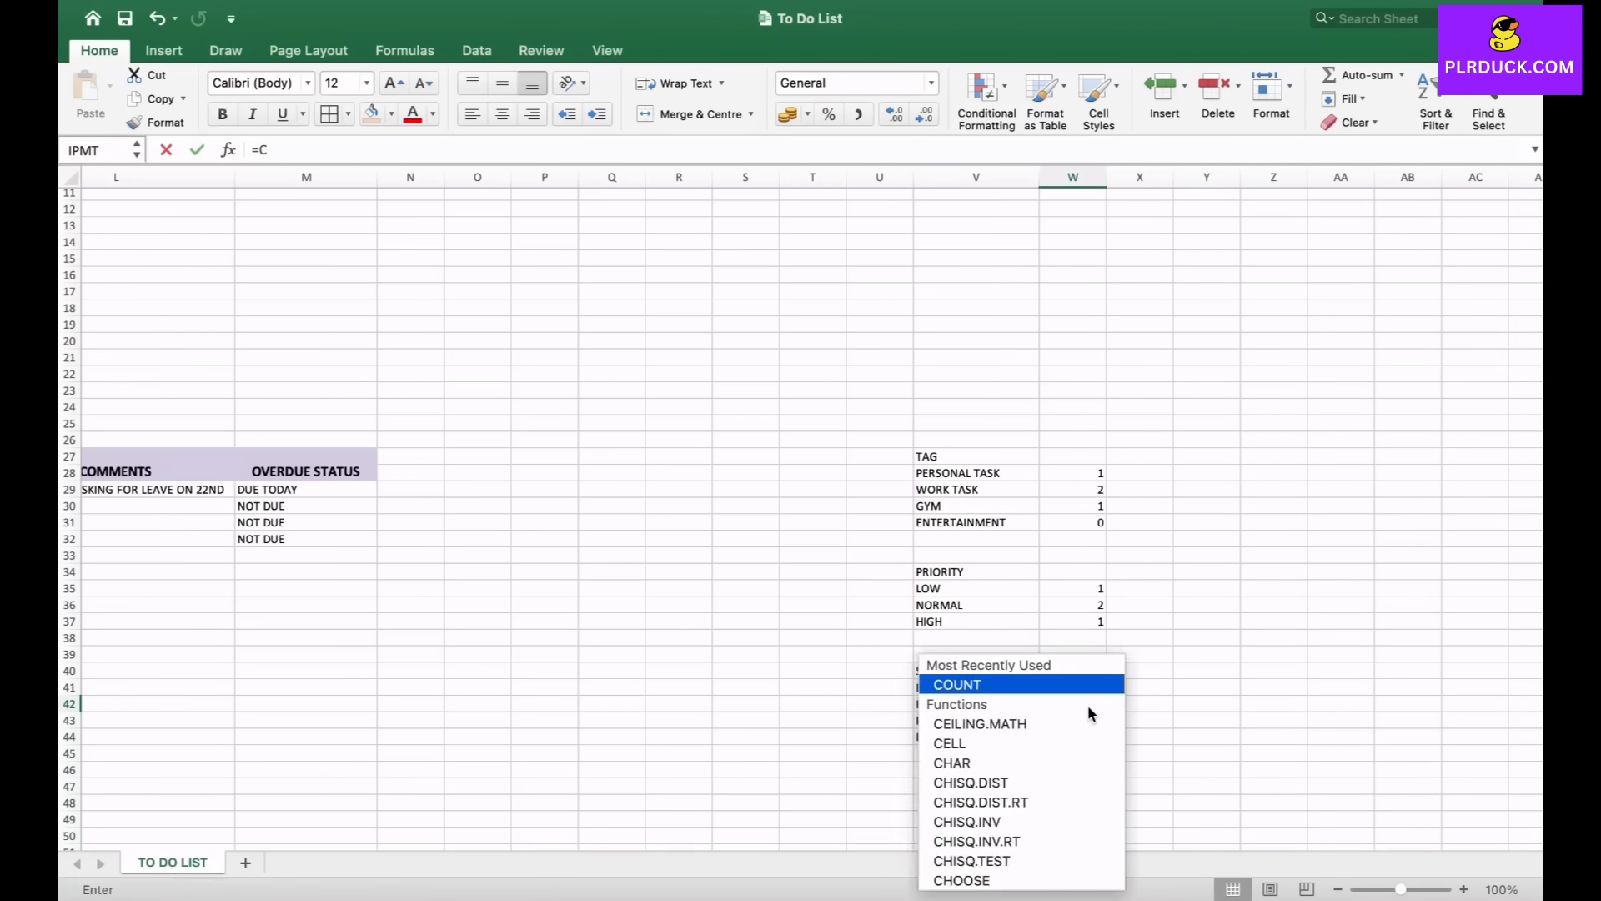
{"action": "type", "text": "OUNTIF"}
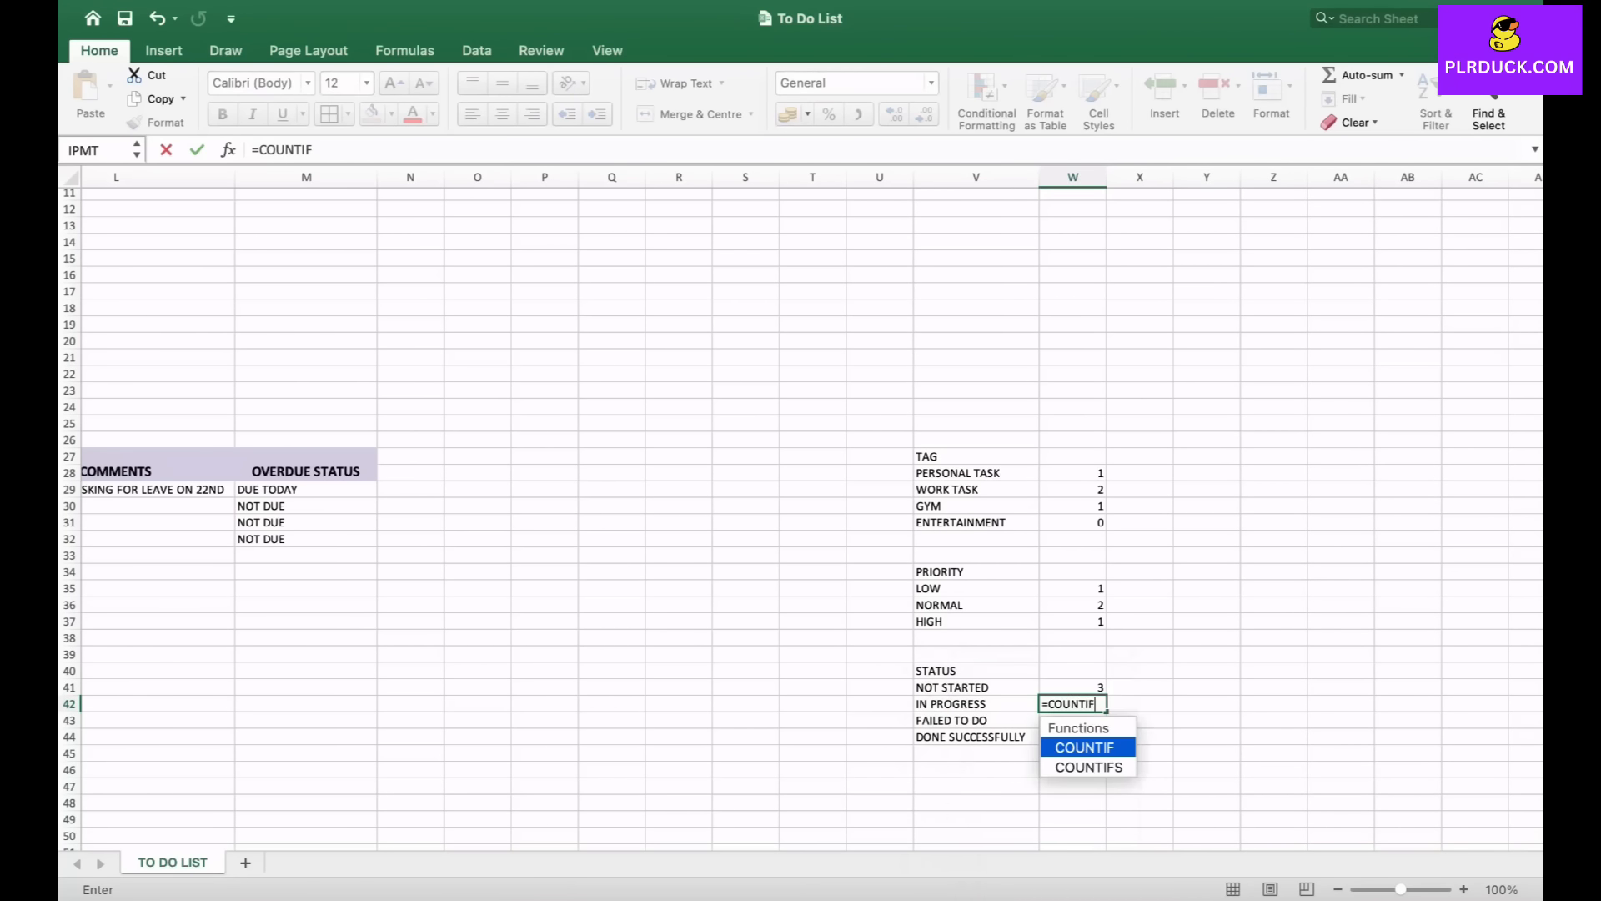
{"action": "type", "text": "("}
{"action": "scroll", "coordinate": [714, 679], "scroll_direction": "left", "scroll_amount": 5}
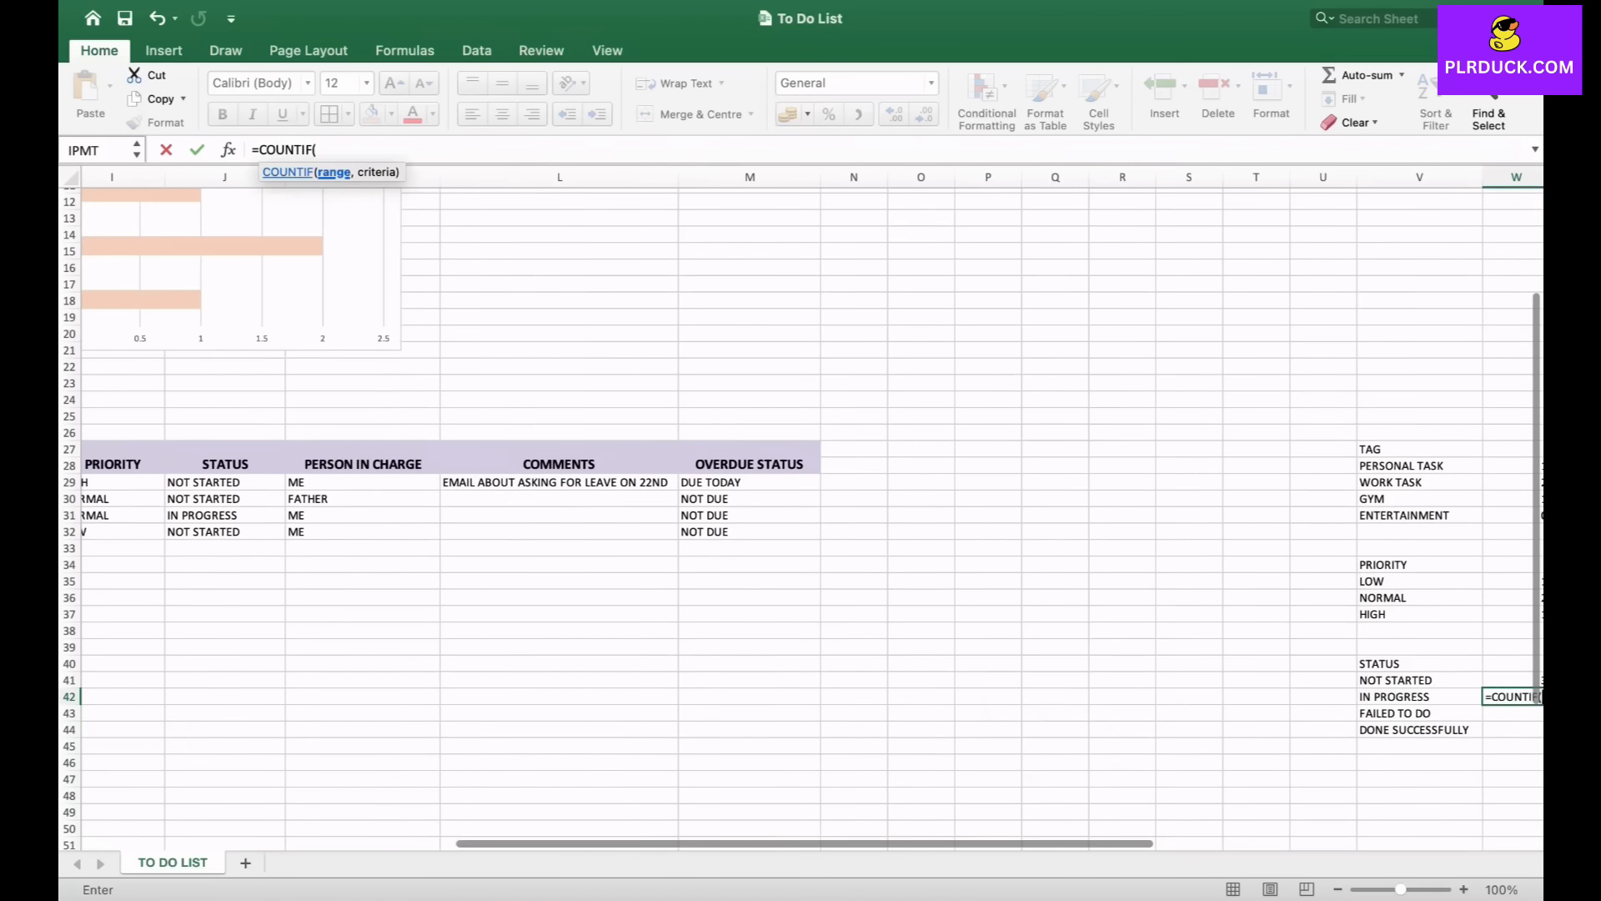
{"action": "left_click_drag", "start_coordinate": [226, 483], "coordinate": [225, 533]}
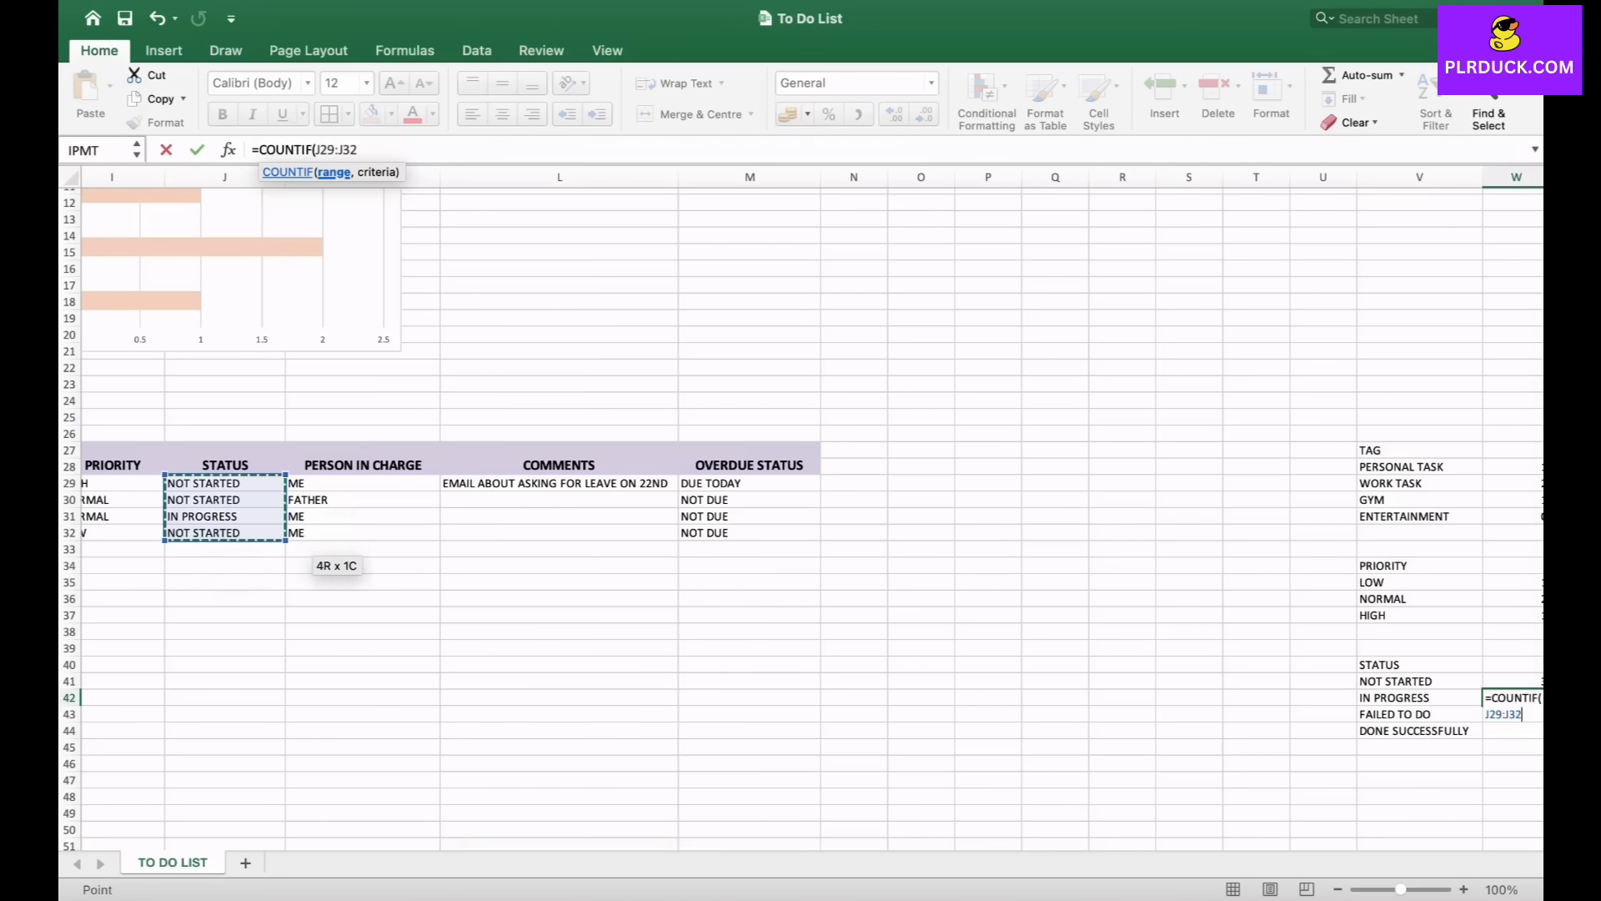
{"action": "type", "text": ",\"IN PRO"}
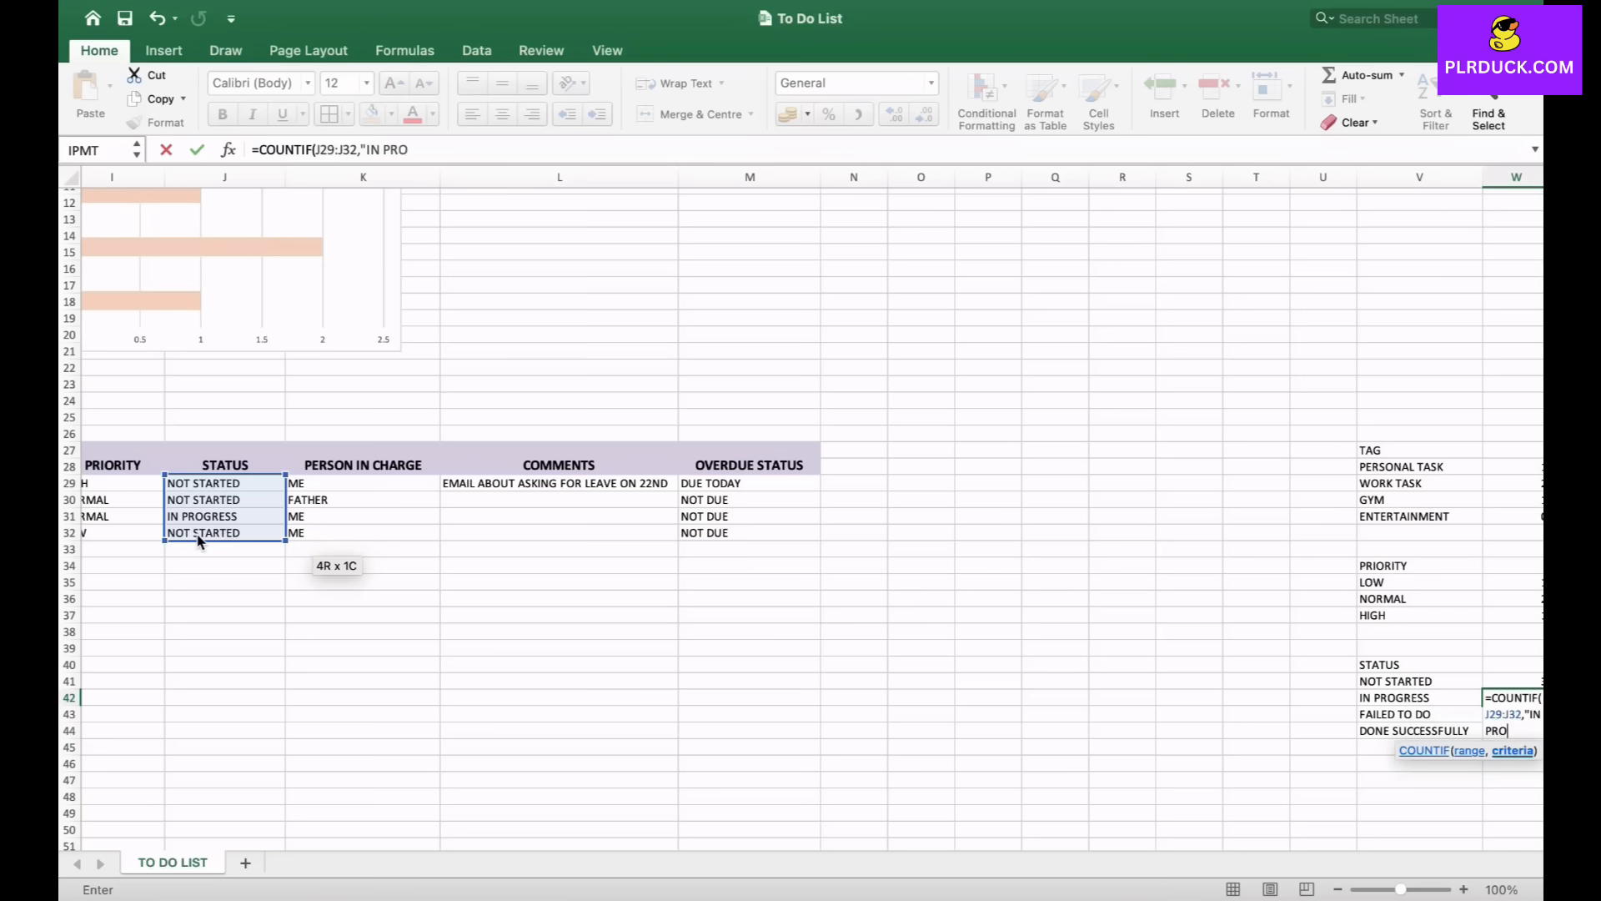
{"action": "type", "text": "GRESS\")"}
{"action": "key", "text": "Return"}
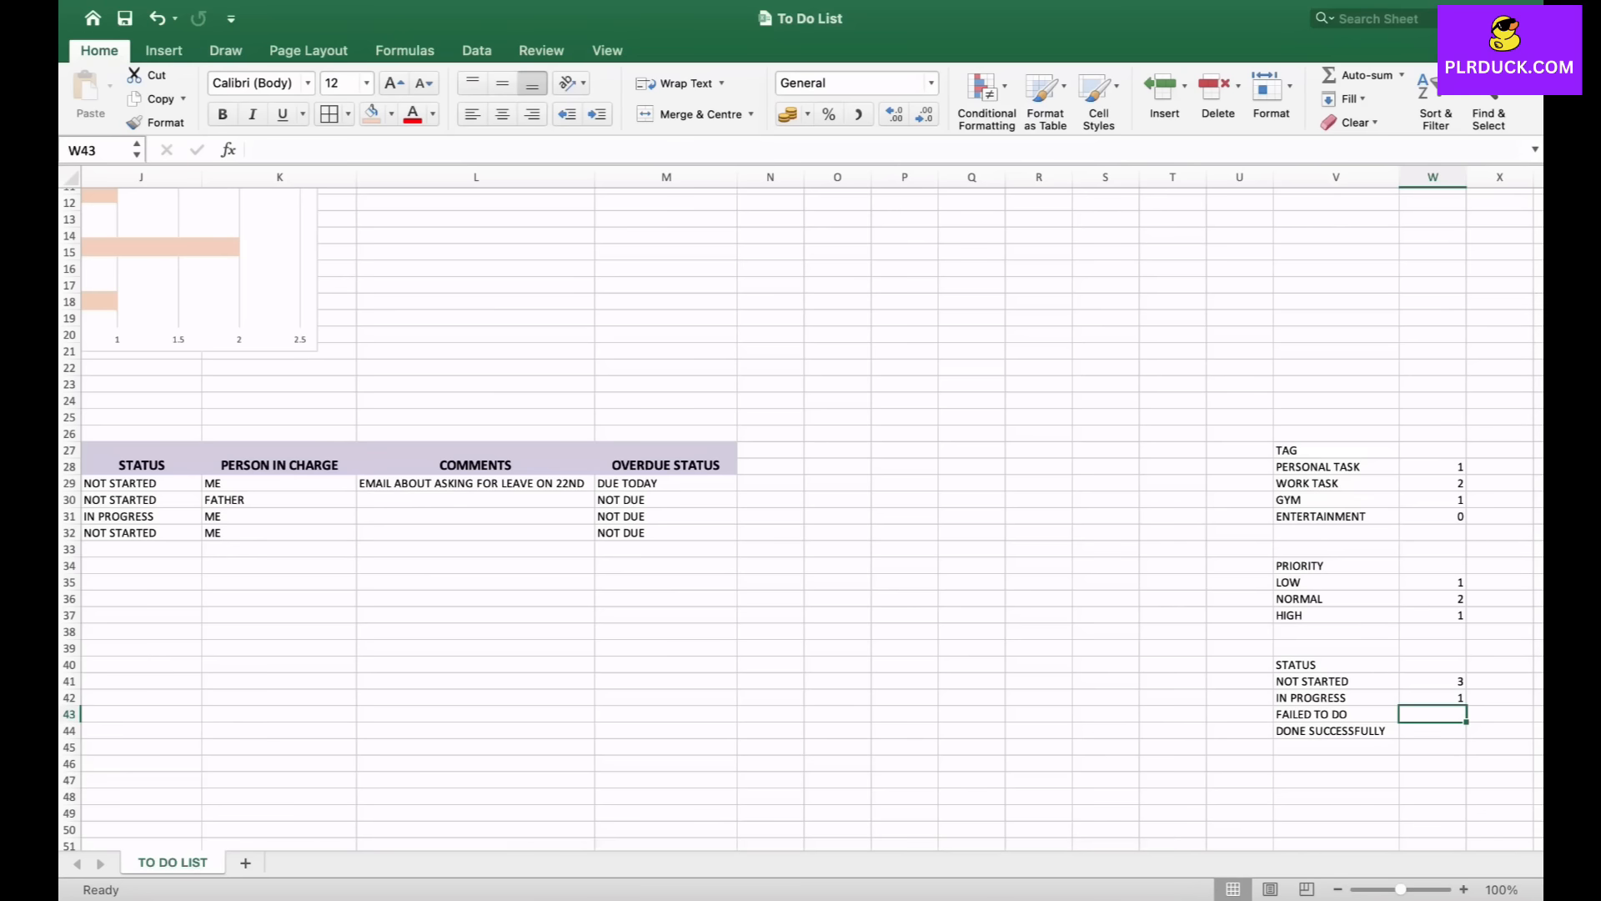
- In W43, count the FAILED TO DO tasks with a COUNTIF formula over J29:J32
{"action": "type", "text": "="}
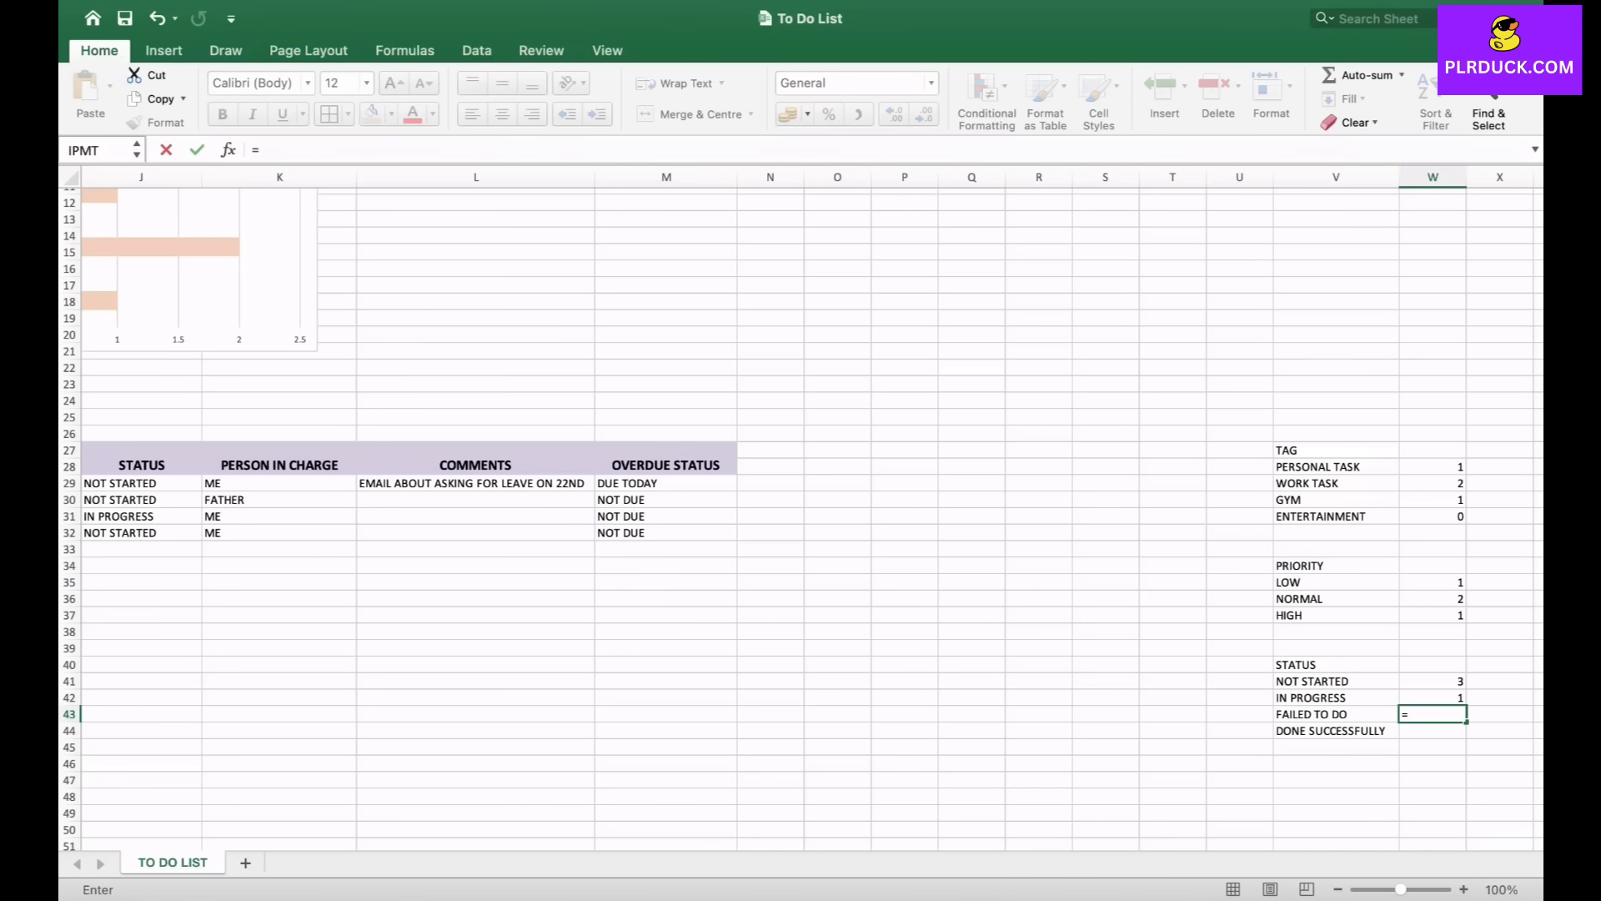
{"action": "type", "text": "COUNTI"}
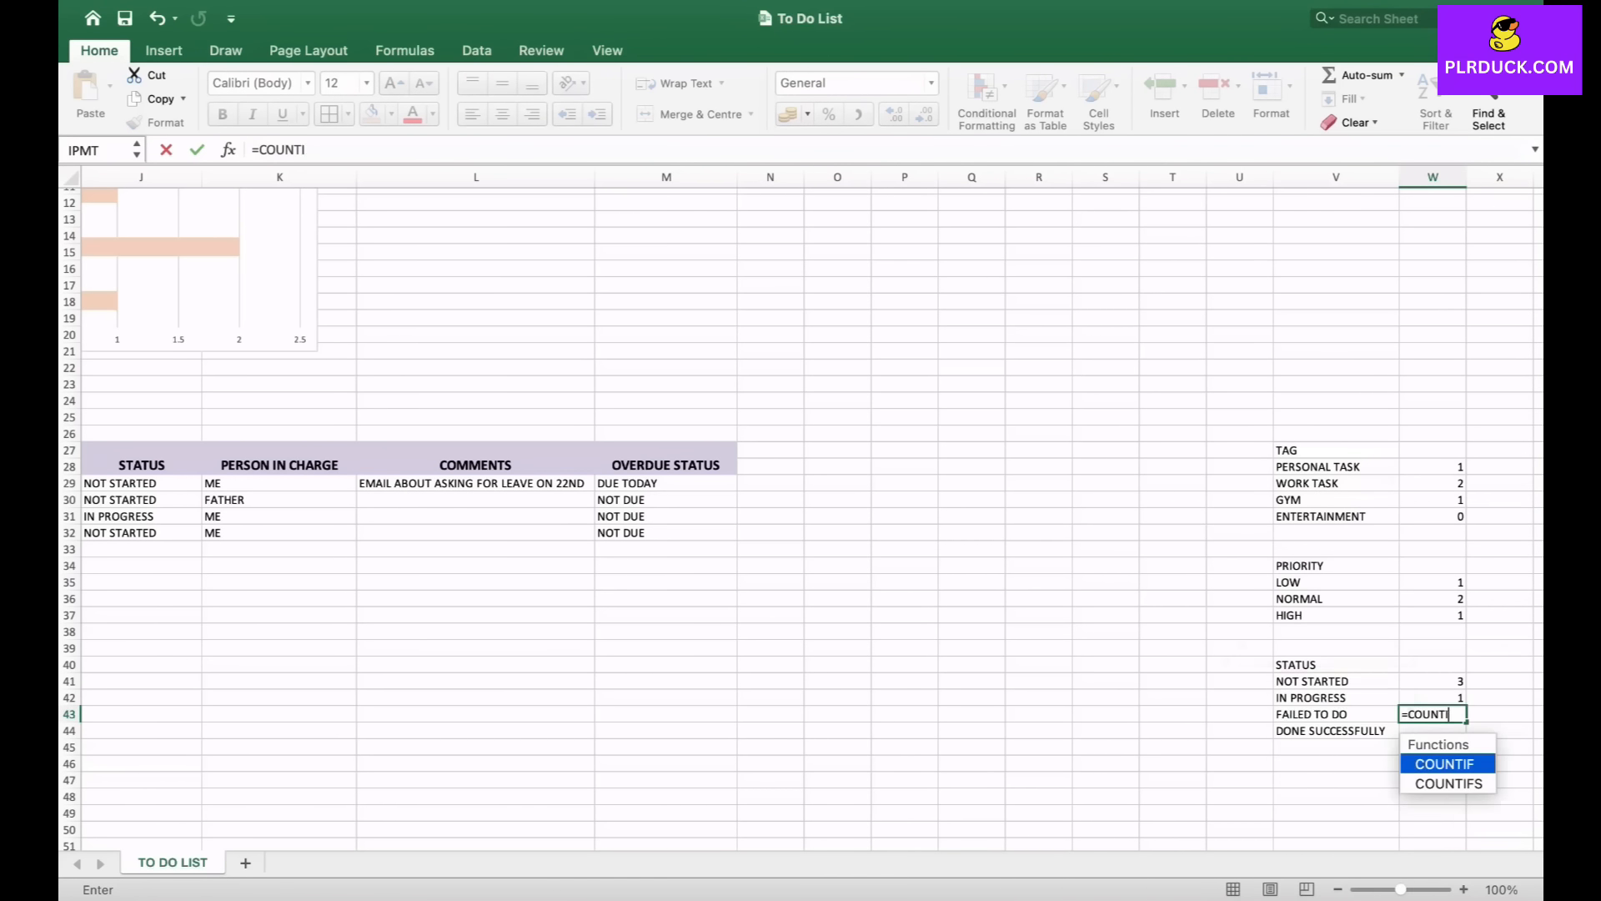
{"action": "type", "text": "F("}
{"action": "left_click_drag", "start_coordinate": [134, 484], "coordinate": [200, 541]}
{"action": "type", "text": ",\""}
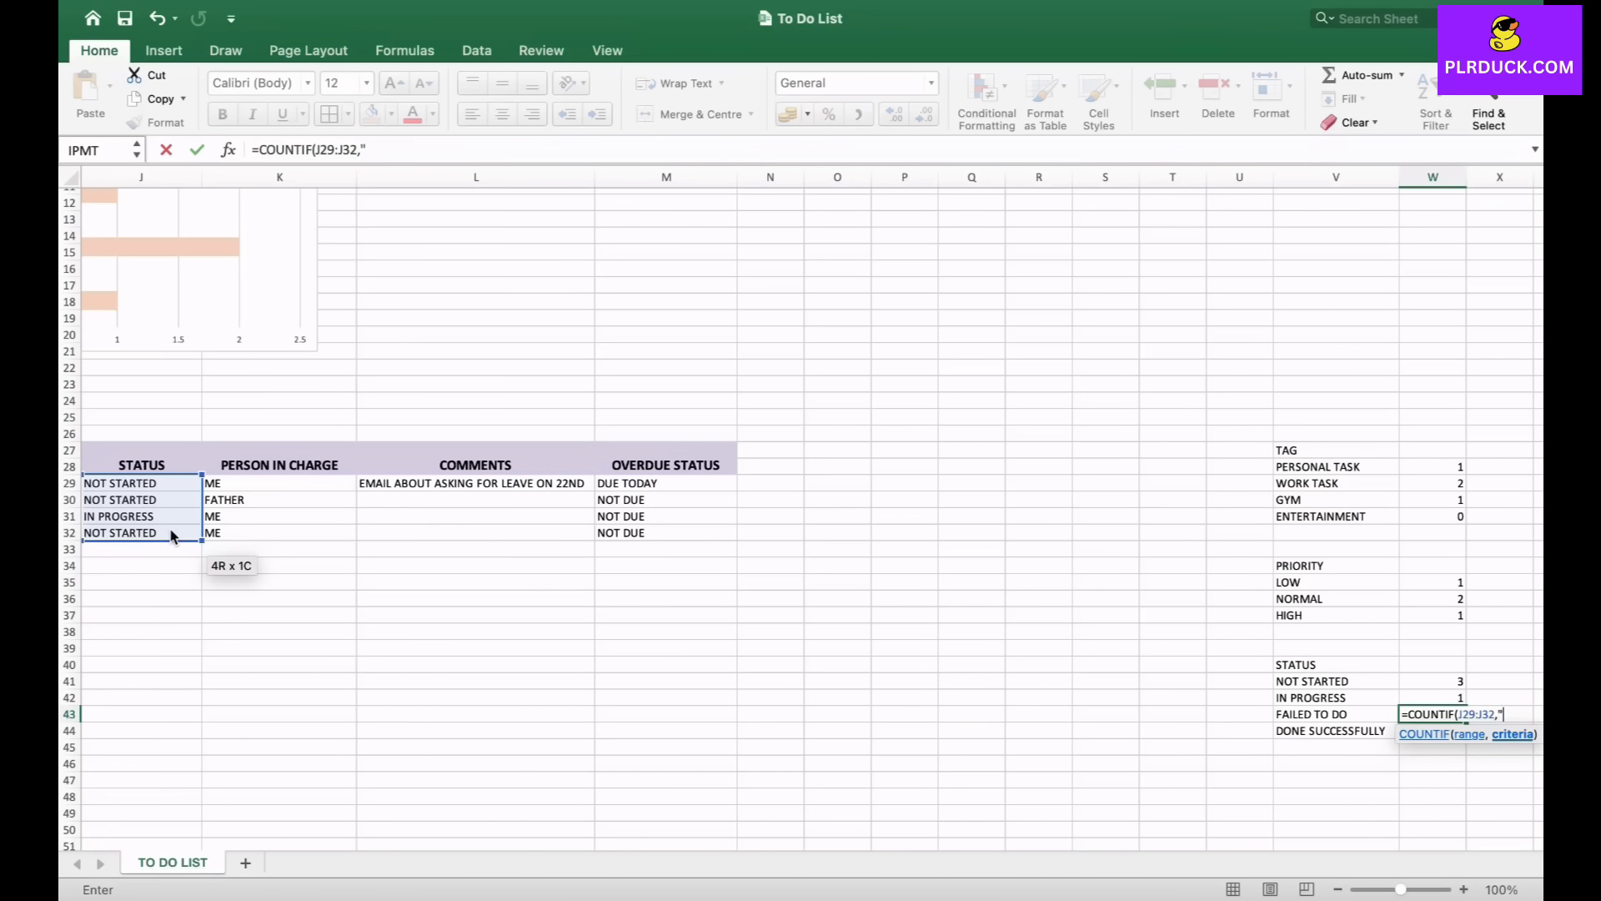
{"action": "type", "text": "FAILED TO DO"}
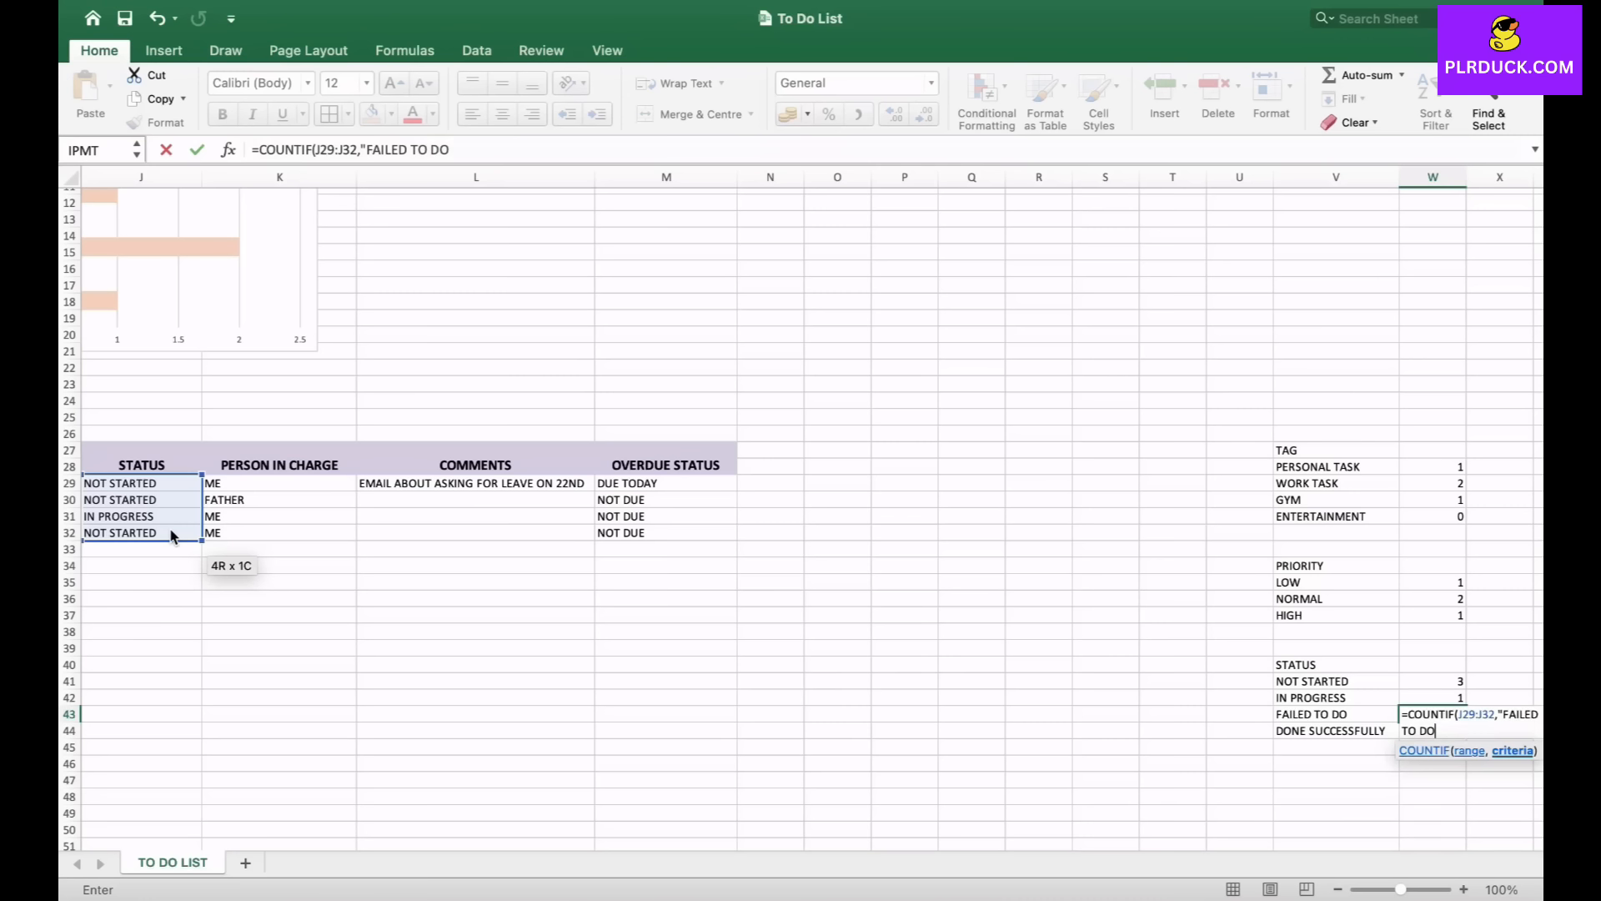
{"action": "type", "text": "\")"}
{"action": "key", "text": "Return"}
- In W44, count the DONE SUCCESSFULLY tasks with a COUNTIF formula over J29:J32
{"action": "type", "text": "="}
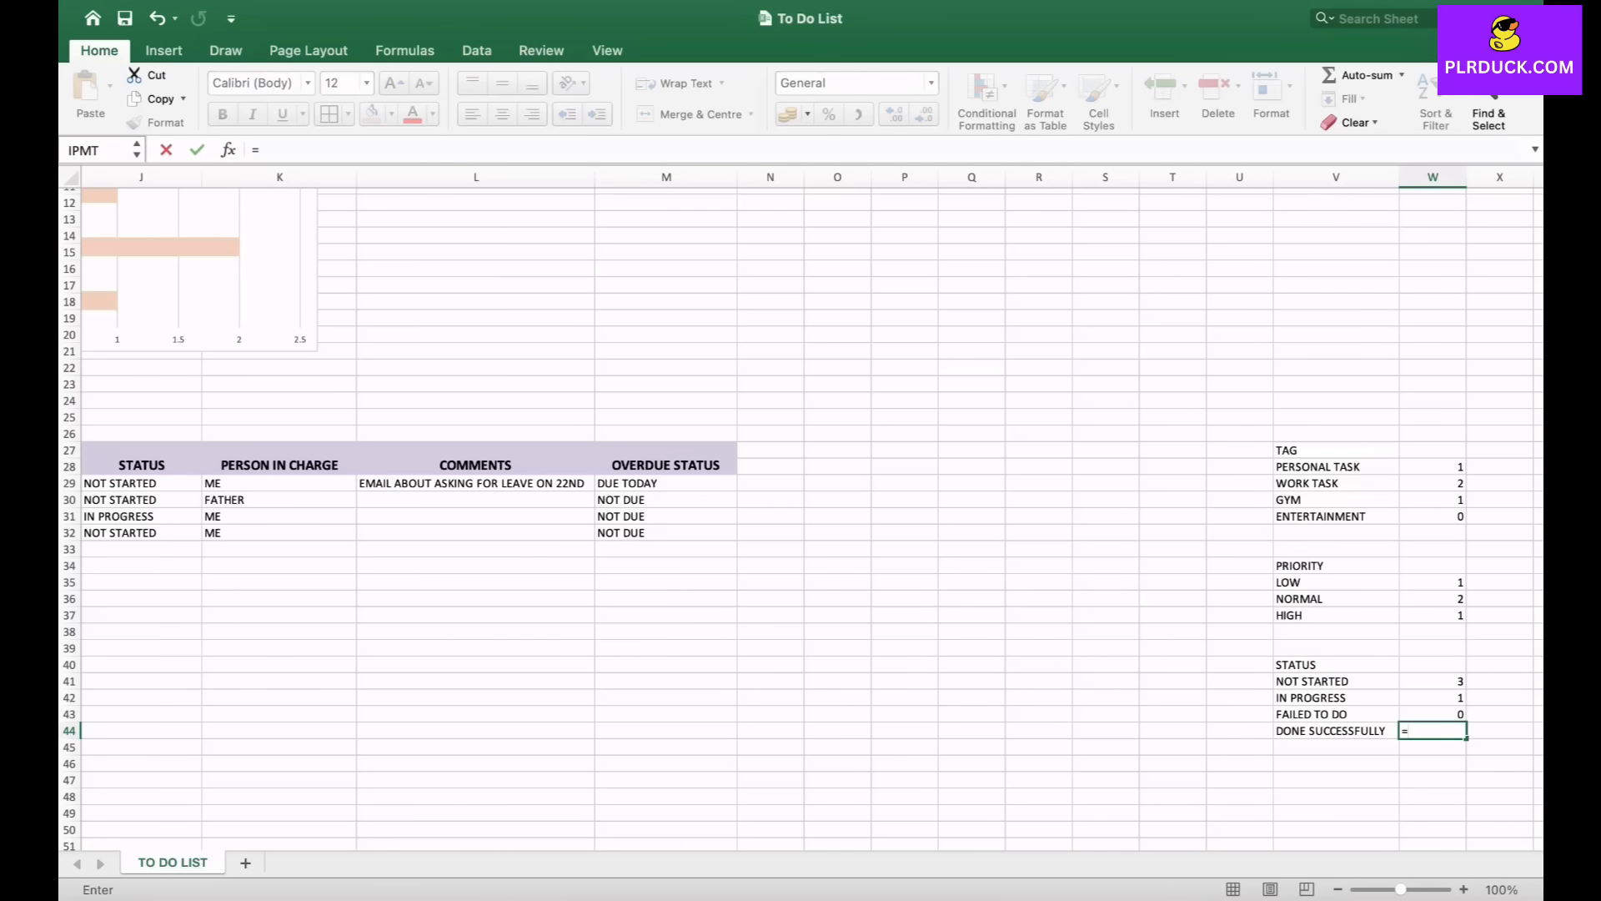
{"action": "type", "text": "COUNTIF("}
{"action": "left_click_drag", "start_coordinate": [134, 483], "coordinate": [142, 534]}
{"action": "type", "text": ",\"DONE SUCCESSFULLY\""}
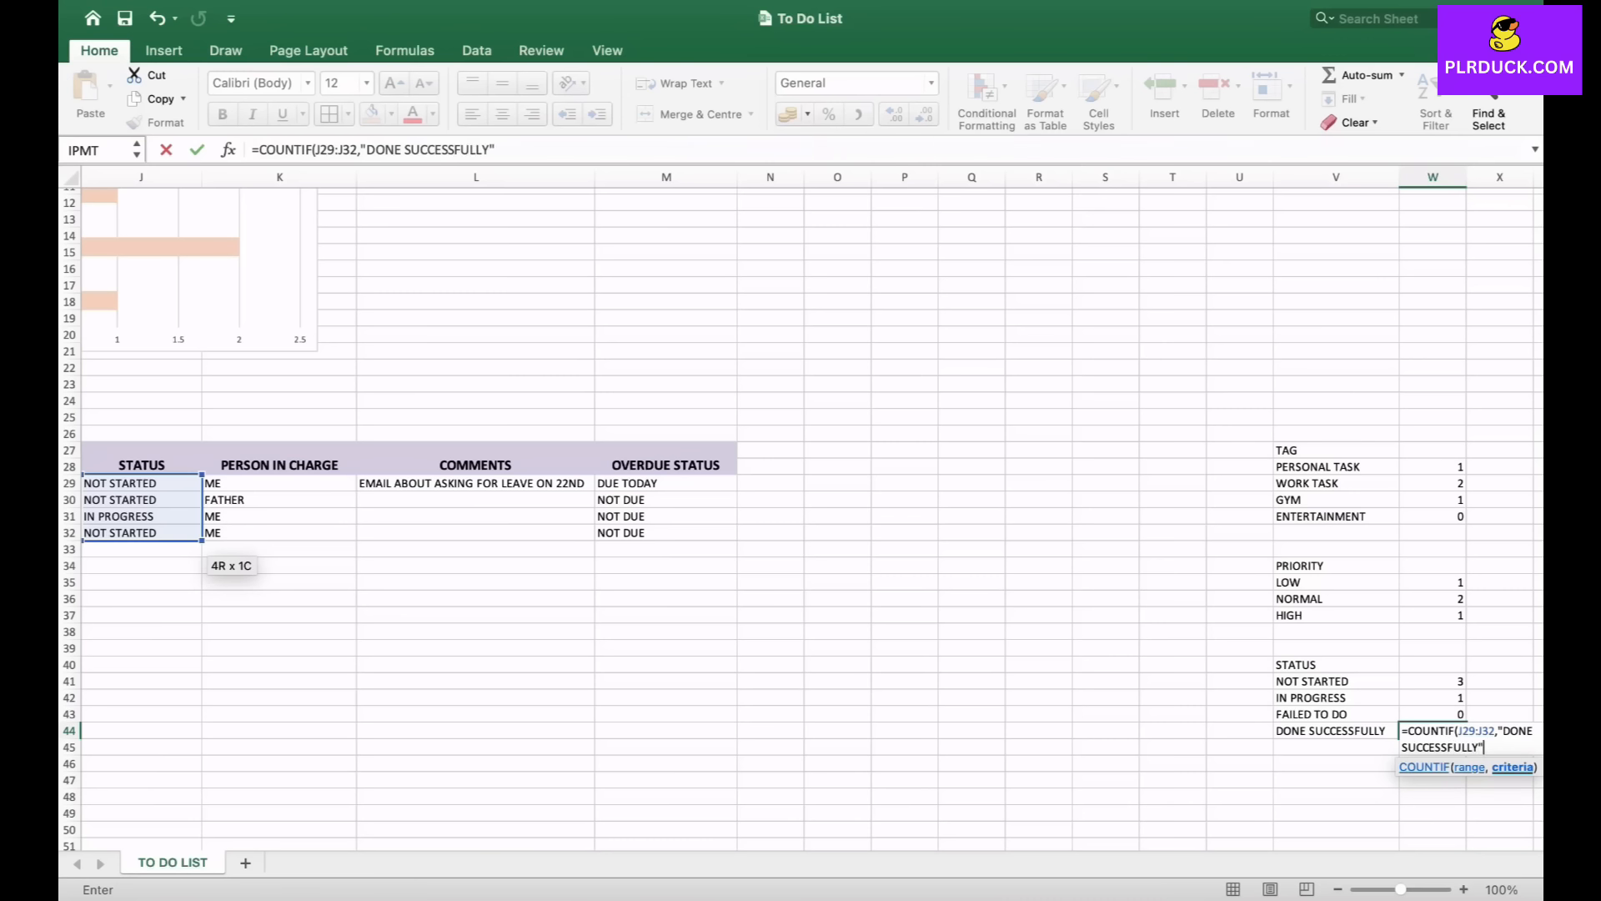
{"action": "key", "text": "Return"}
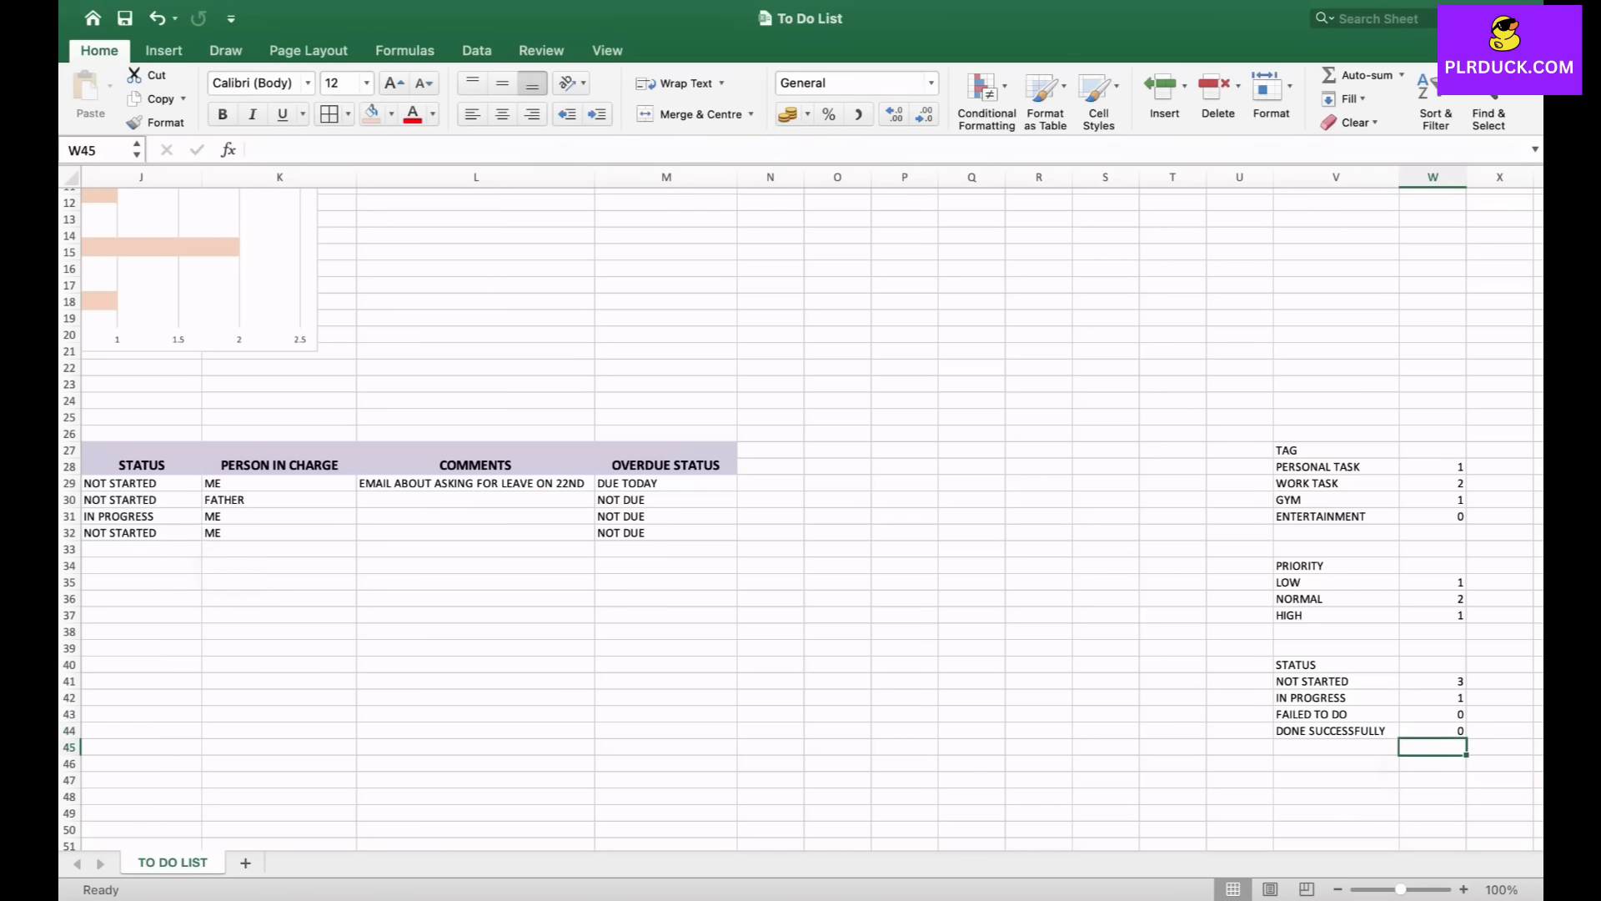
- Insert a 2-D pie chart from the status names and counts in V41:W44
{"action": "left_click_drag", "start_coordinate": [1310, 681], "coordinate": [1435, 731]}
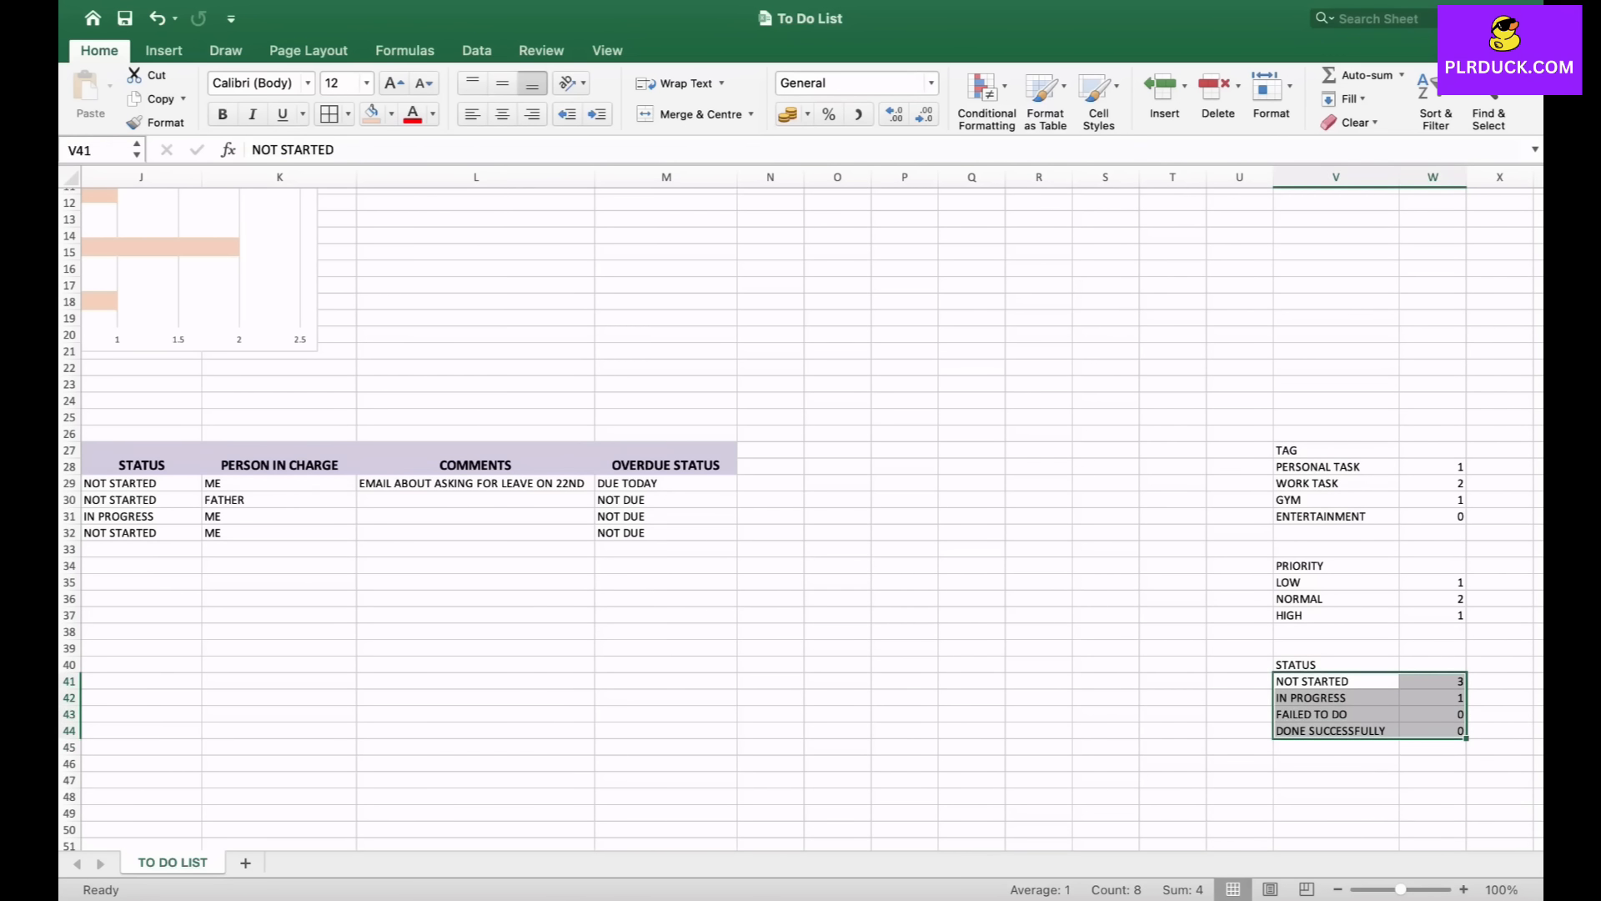
{"action": "left_click", "coordinate": [163, 50]}
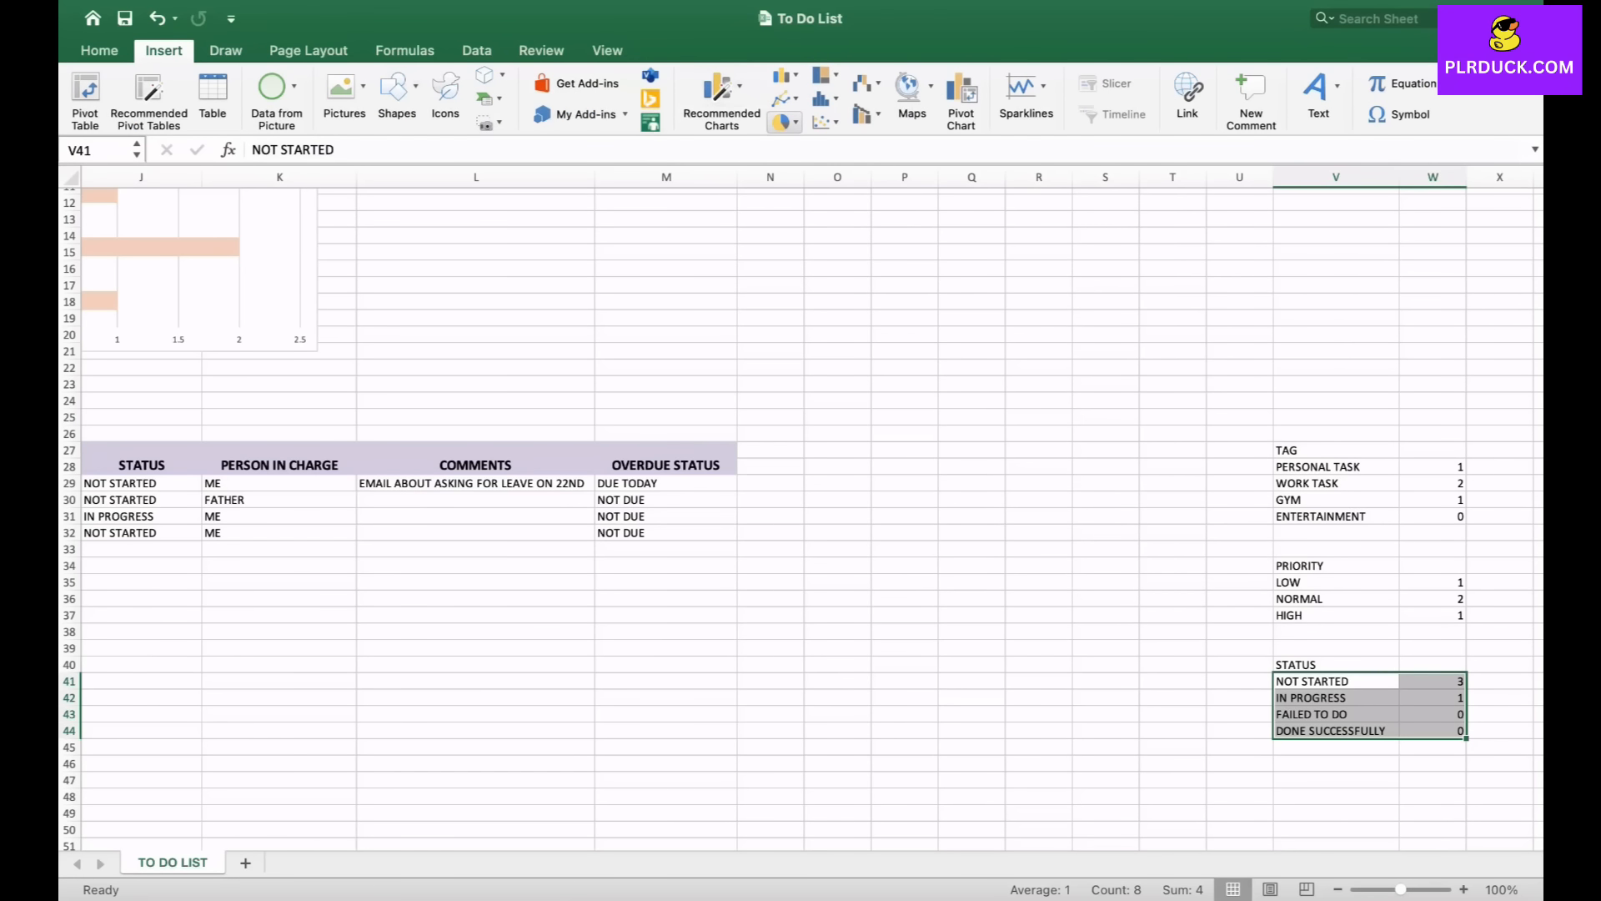
{"action": "left_click", "coordinate": [784, 122]}
{"action": "left_click", "coordinate": [820, 219]}
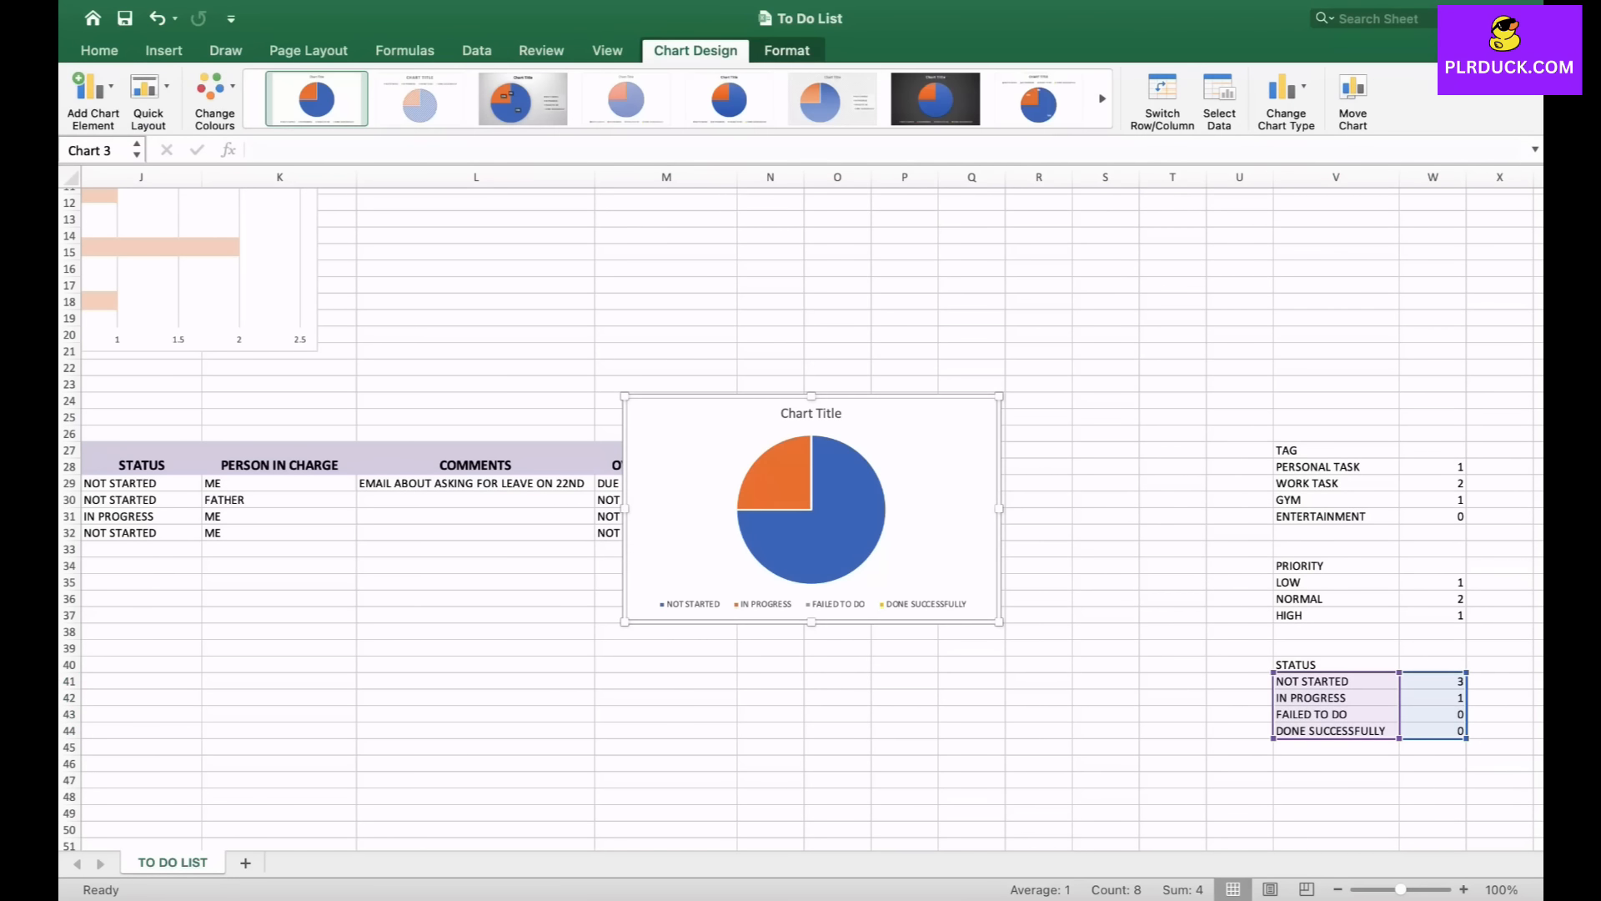
- Move the pie chart above the task table, beside the PRIORITY WISE TASKS chart
{"action": "left_click_drag", "start_coordinate": [707, 420], "coordinate": [507, 207]}
{"action": "scroll", "coordinate": [689, 428], "scroll_direction": "up", "scroll_amount": 5}
{"action": "scroll", "coordinate": [689, 429], "scroll_direction": "left", "scroll_amount": 4}
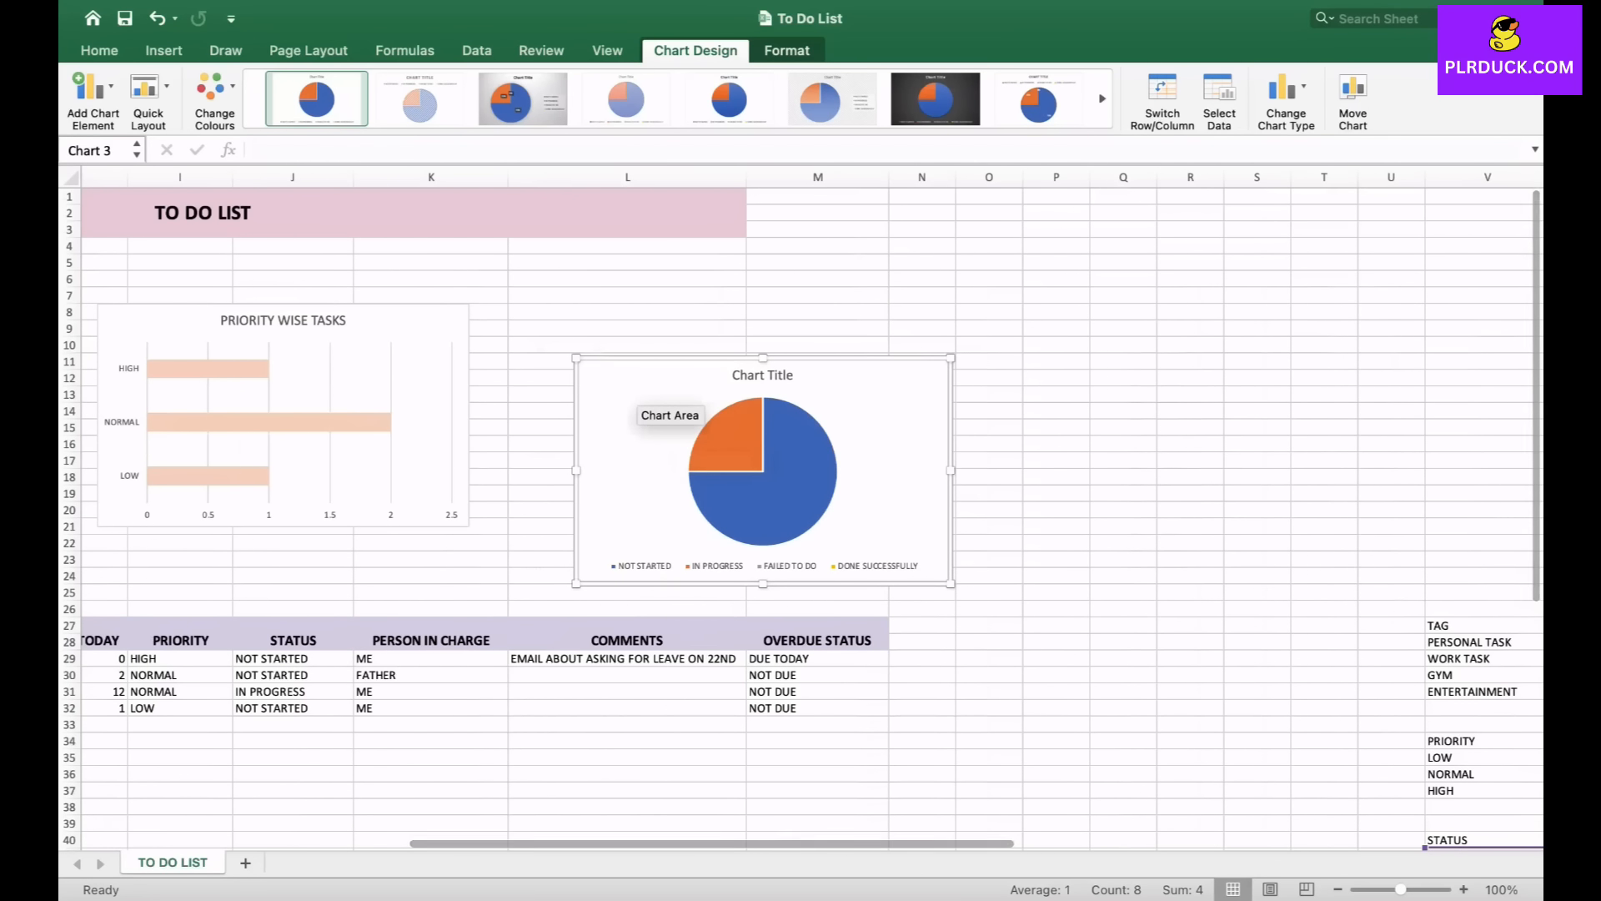
{"action": "left_click_drag", "start_coordinate": [634, 401], "coordinate": [558, 362]}
{"action": "left_click_drag", "start_coordinate": [551, 421], "coordinate": [550, 409]}
- Change the pie chart's title to TASK STATUS
{"action": "double_click", "coordinate": [690, 325]}
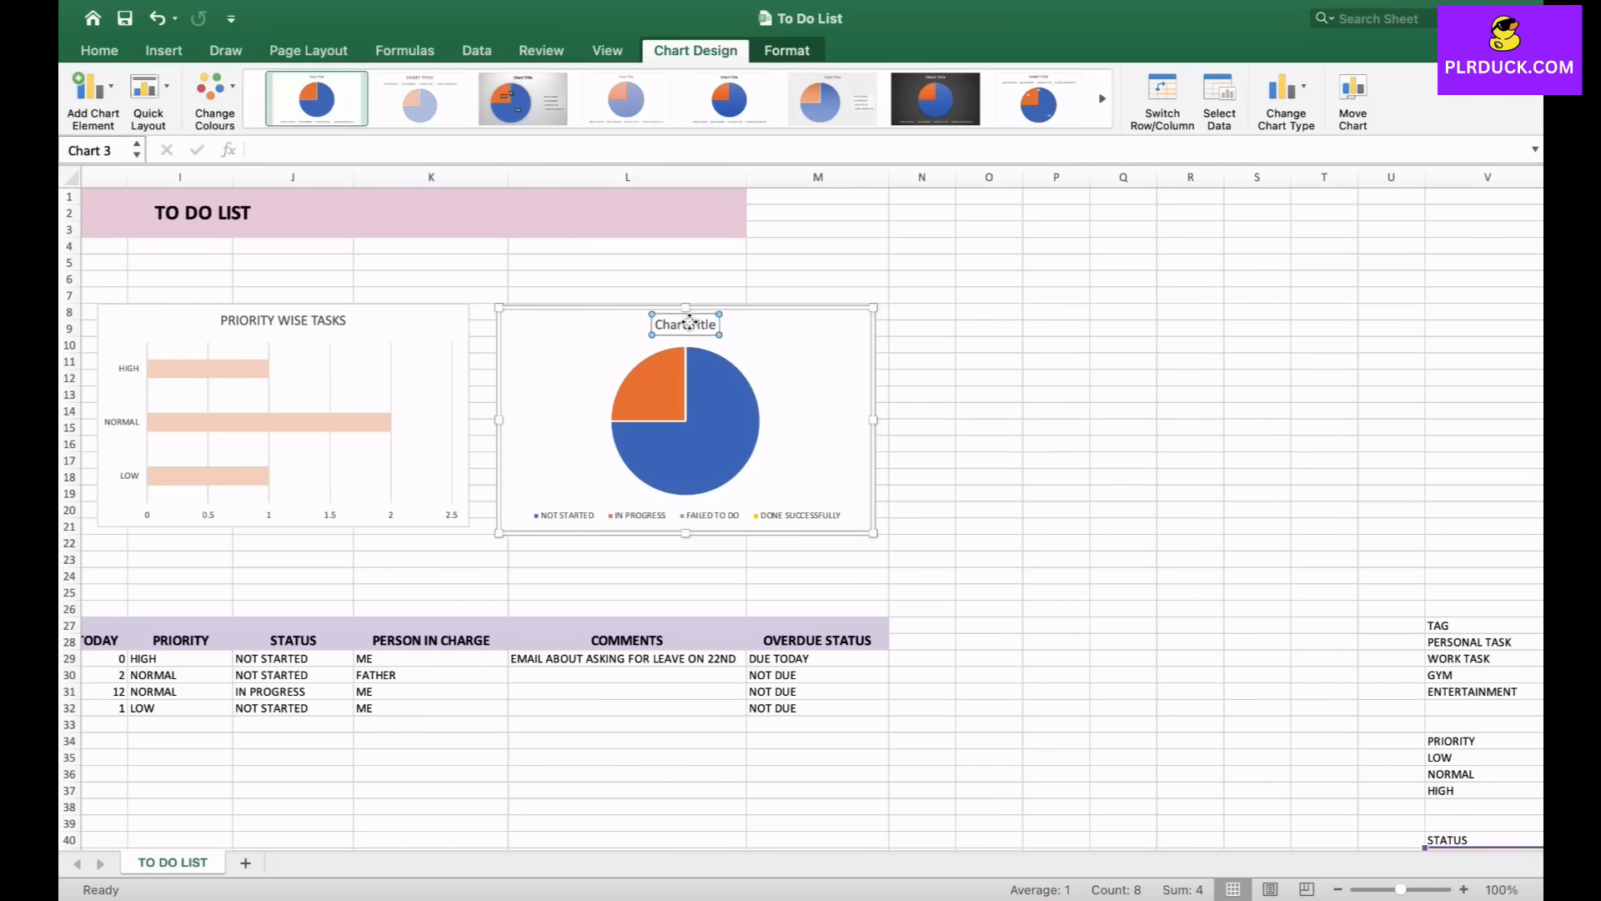
{"action": "type", "text": "TA"}
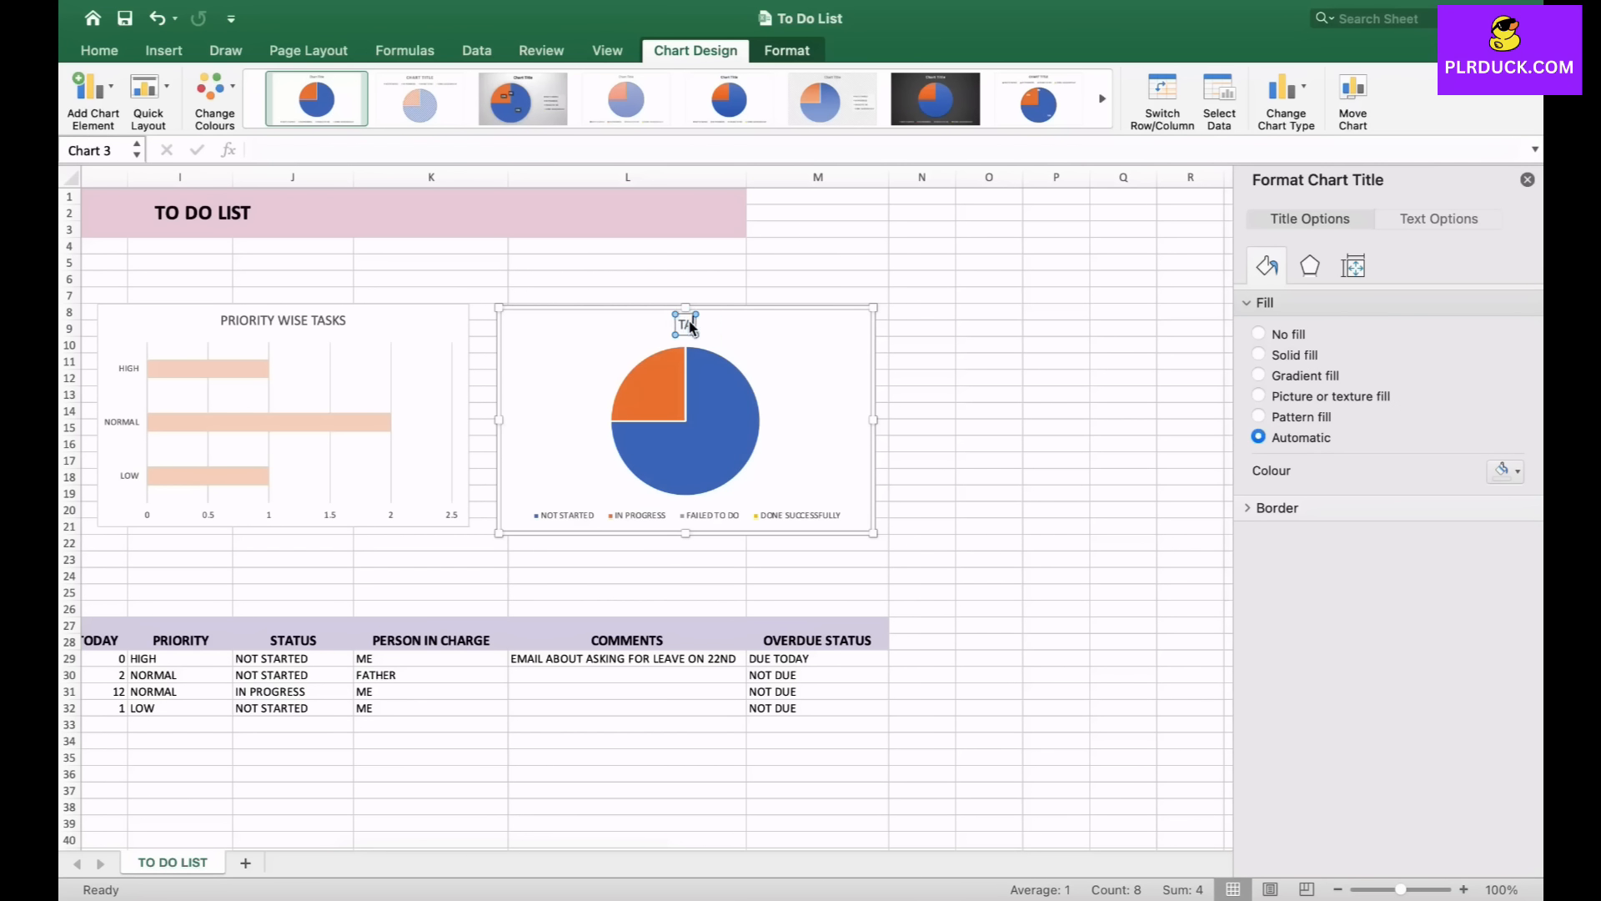
{"action": "type", "text": "SK STATUS"}
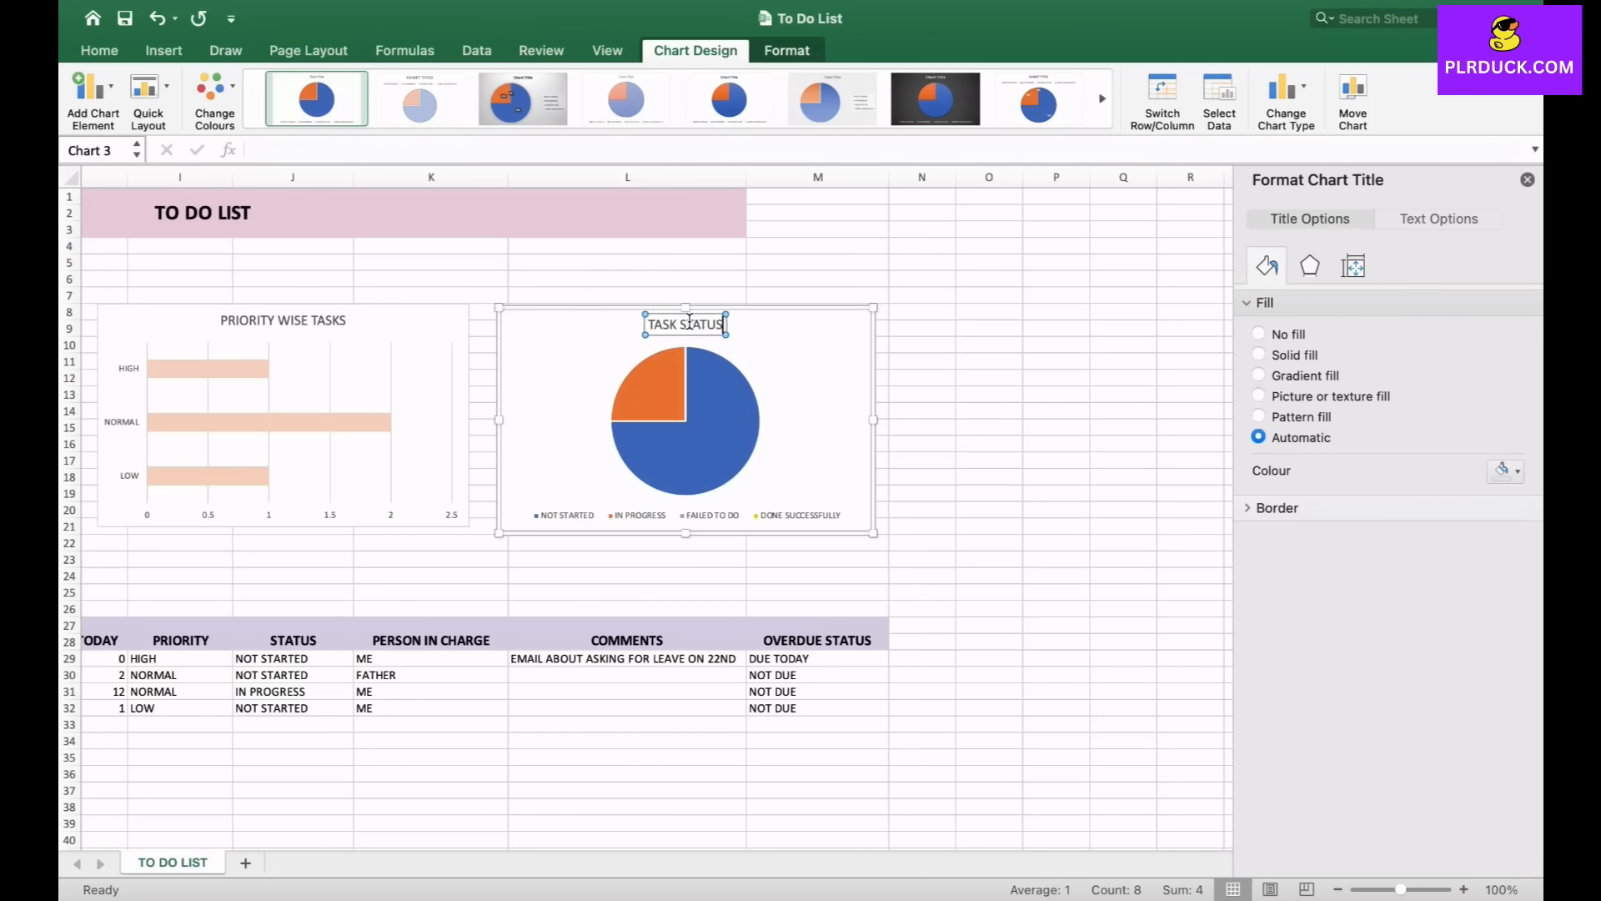
{"action": "key", "text": "Escape"}
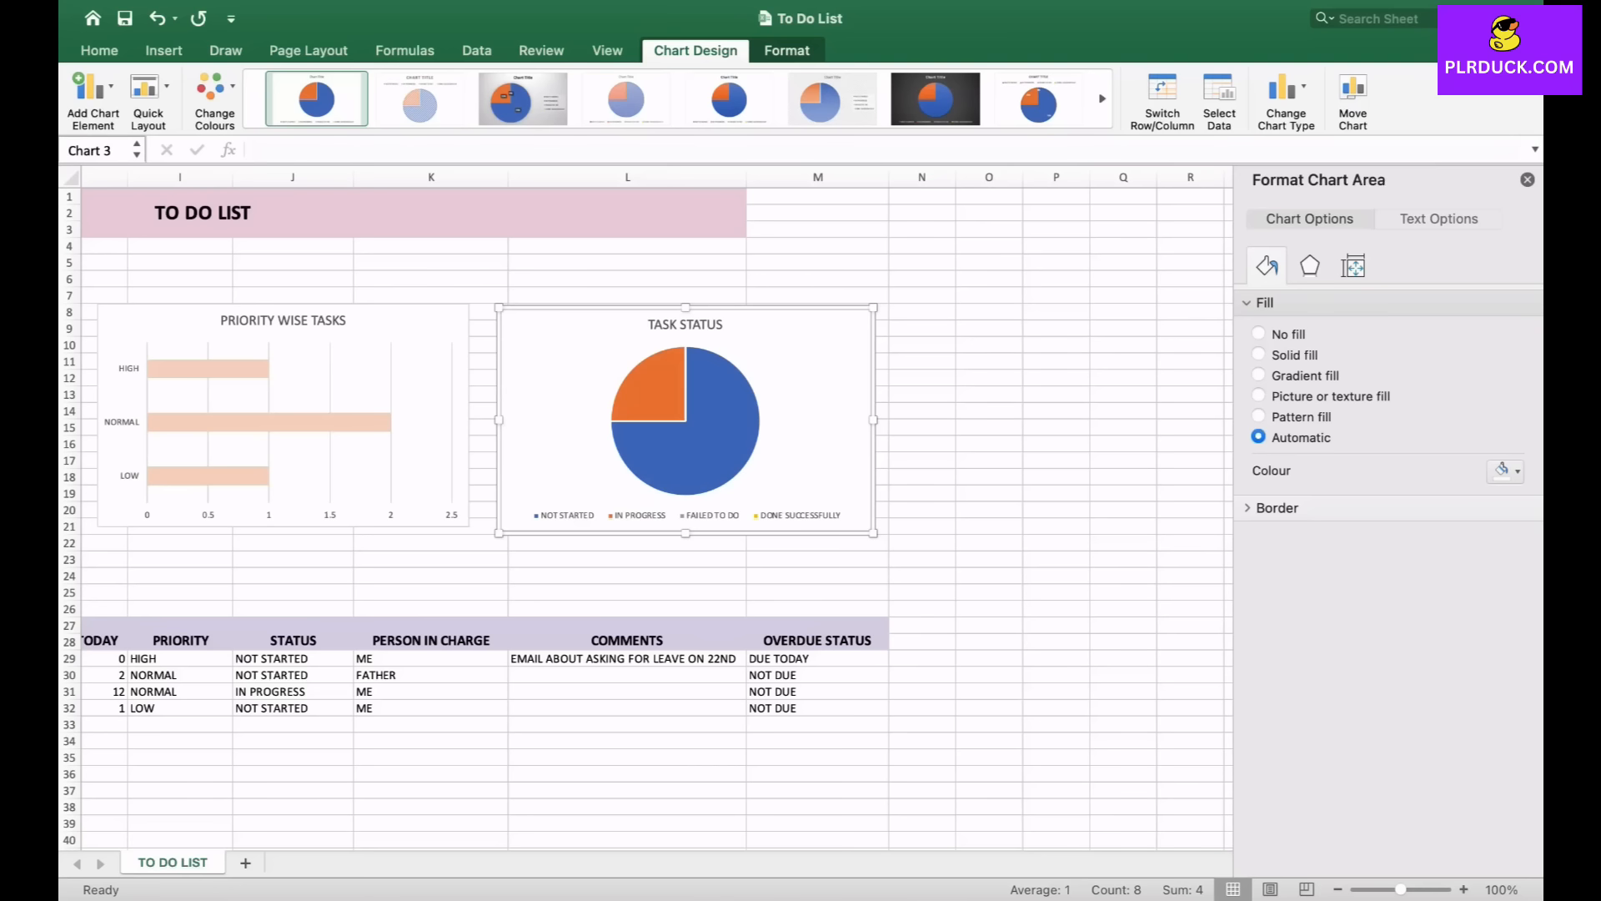
- Fill the pie slices with a light purple recent colour
{"action": "left_click", "coordinate": [705, 431]}
{"action": "left_click", "coordinate": [1506, 455]}
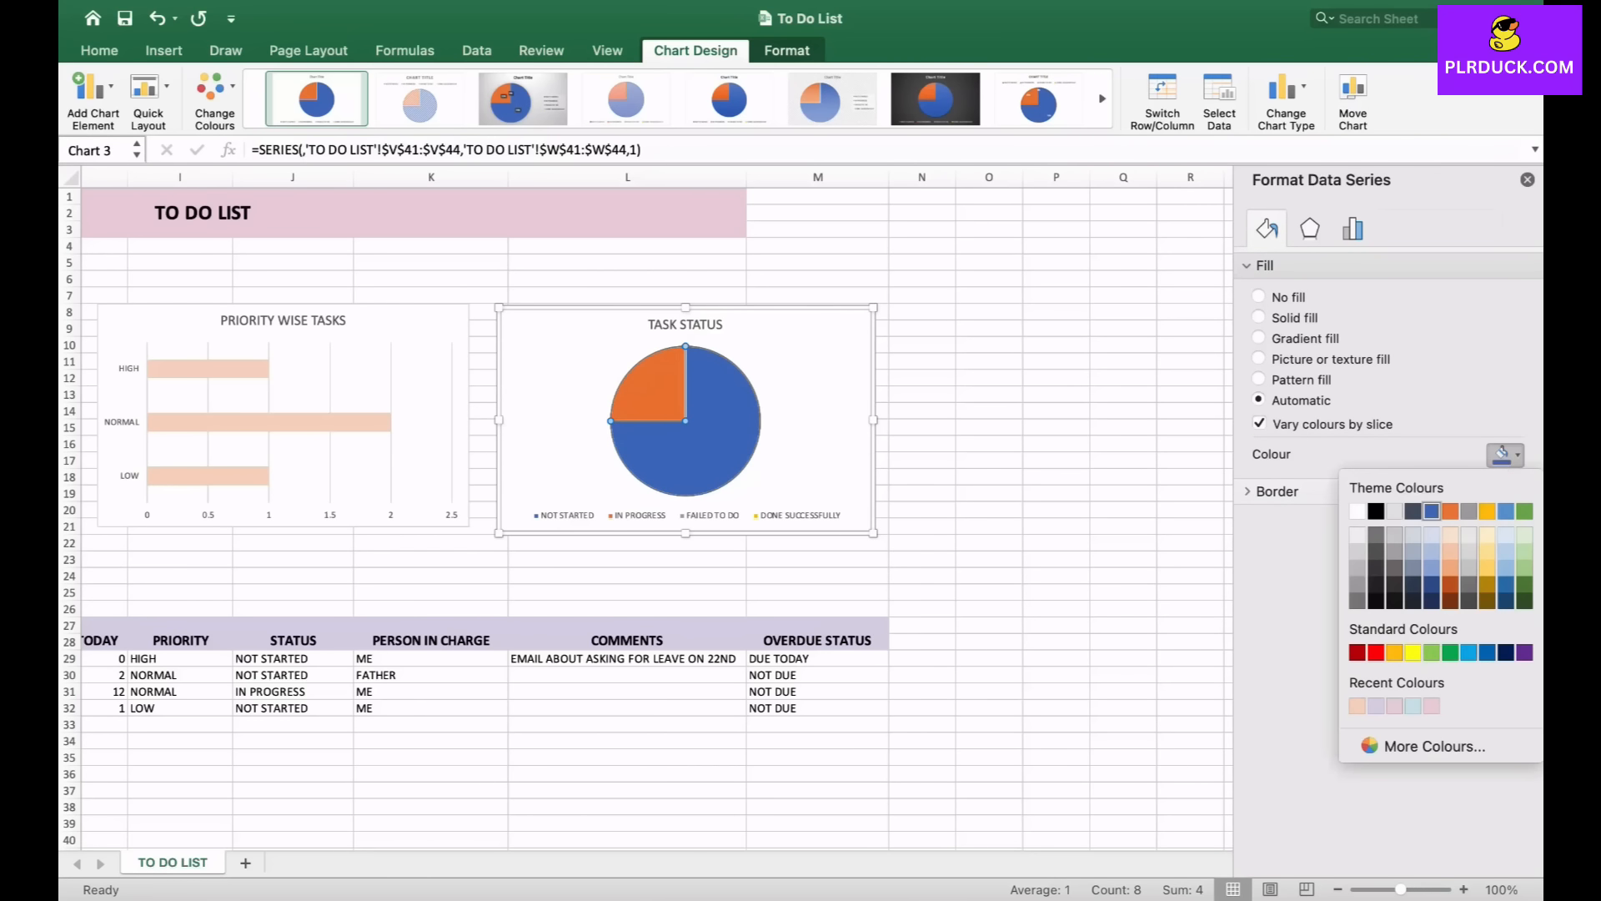
{"action": "left_click", "coordinate": [1377, 706]}
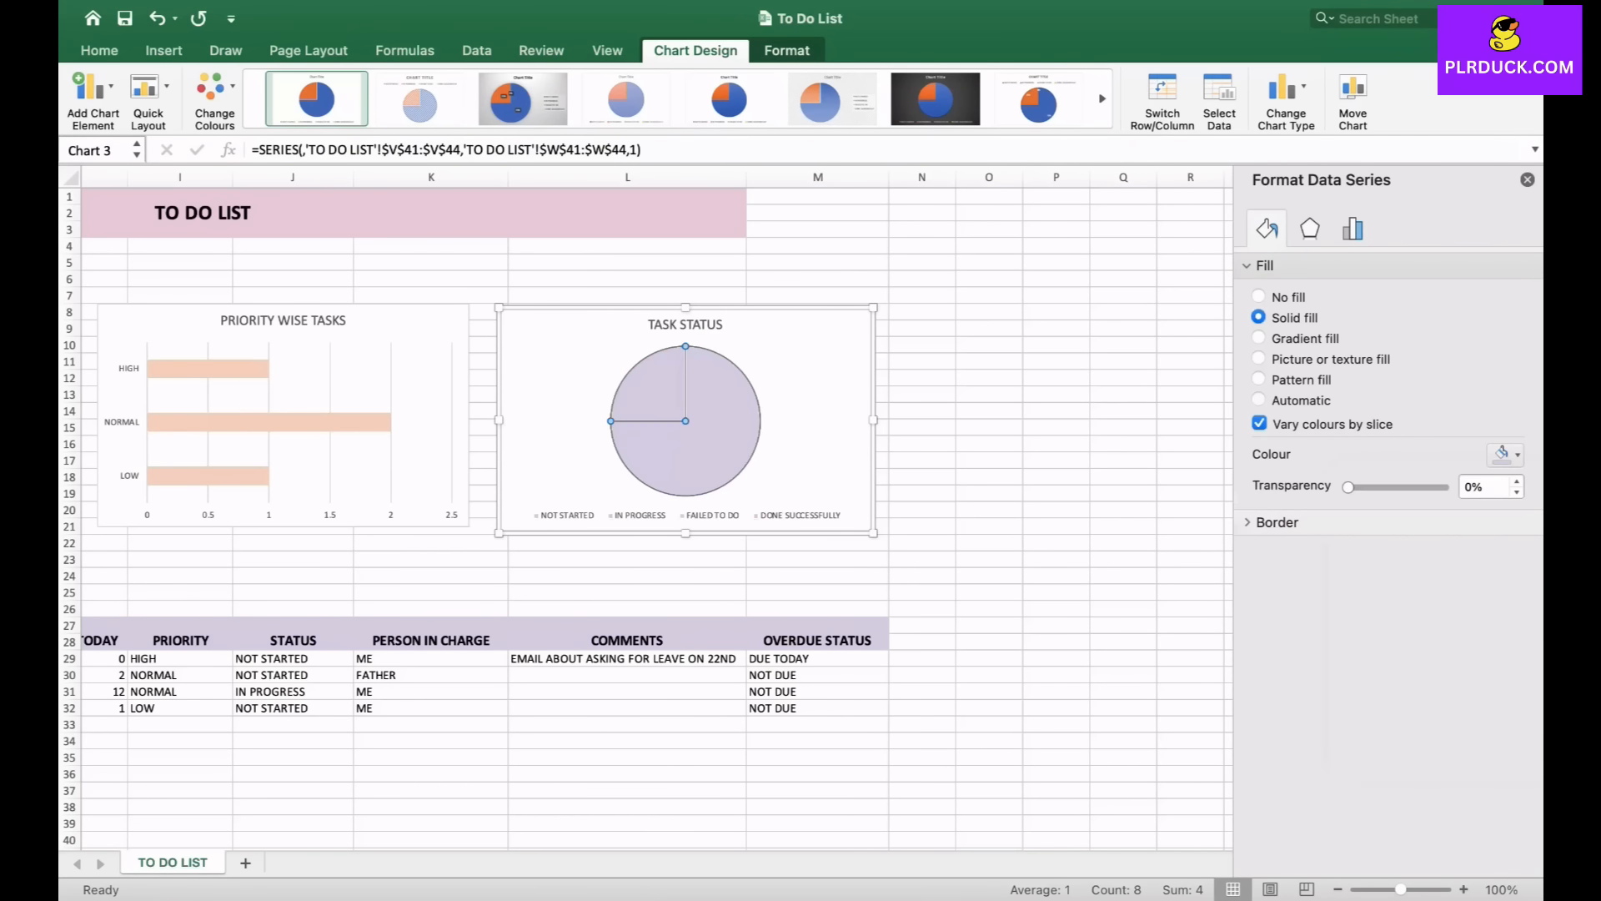
- Recolour the IN PROGRESS slice with a light blue recent colour and deselect the chart
{"action": "left_click", "coordinate": [646, 392]}
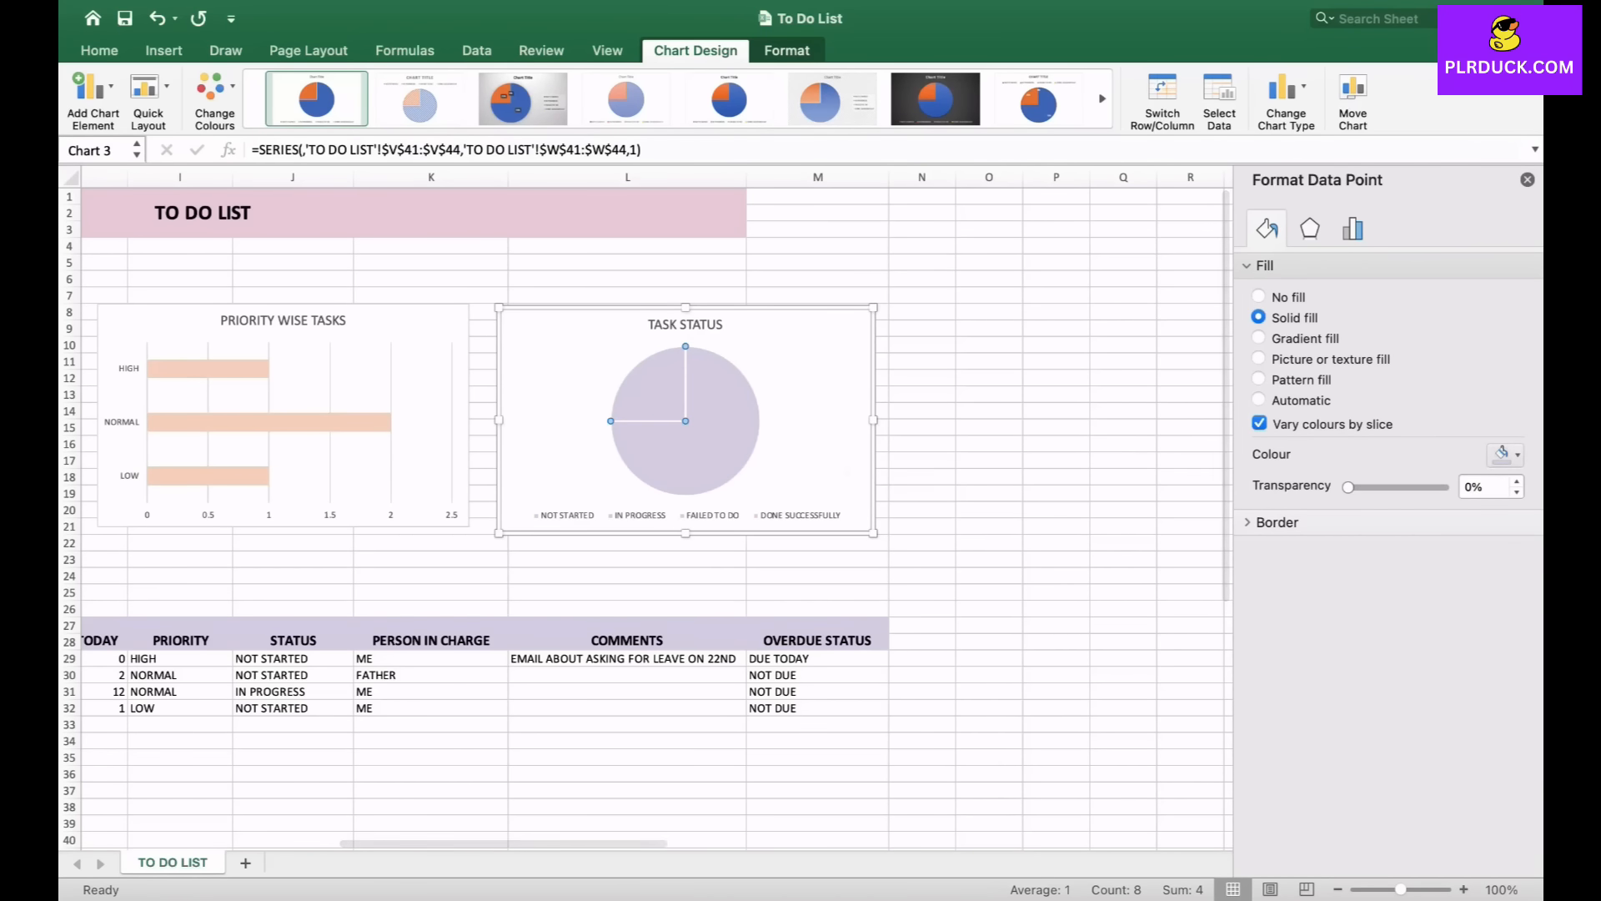
{"action": "left_click", "coordinate": [1506, 454]}
{"action": "left_click", "coordinate": [1412, 706]}
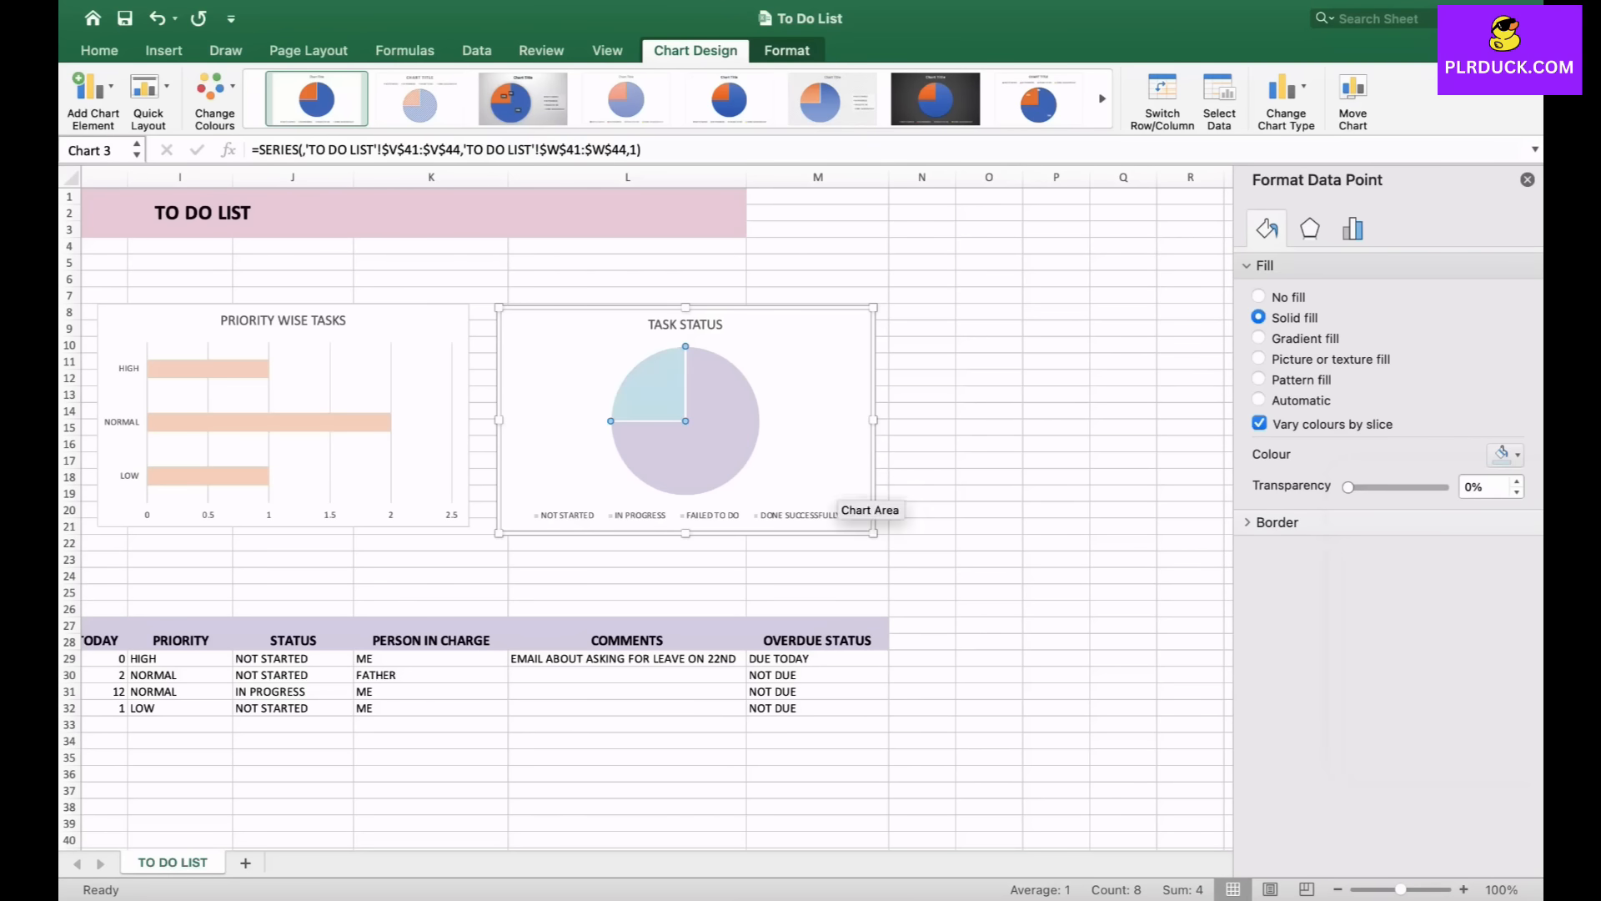
{"action": "key", "text": "Escape"}
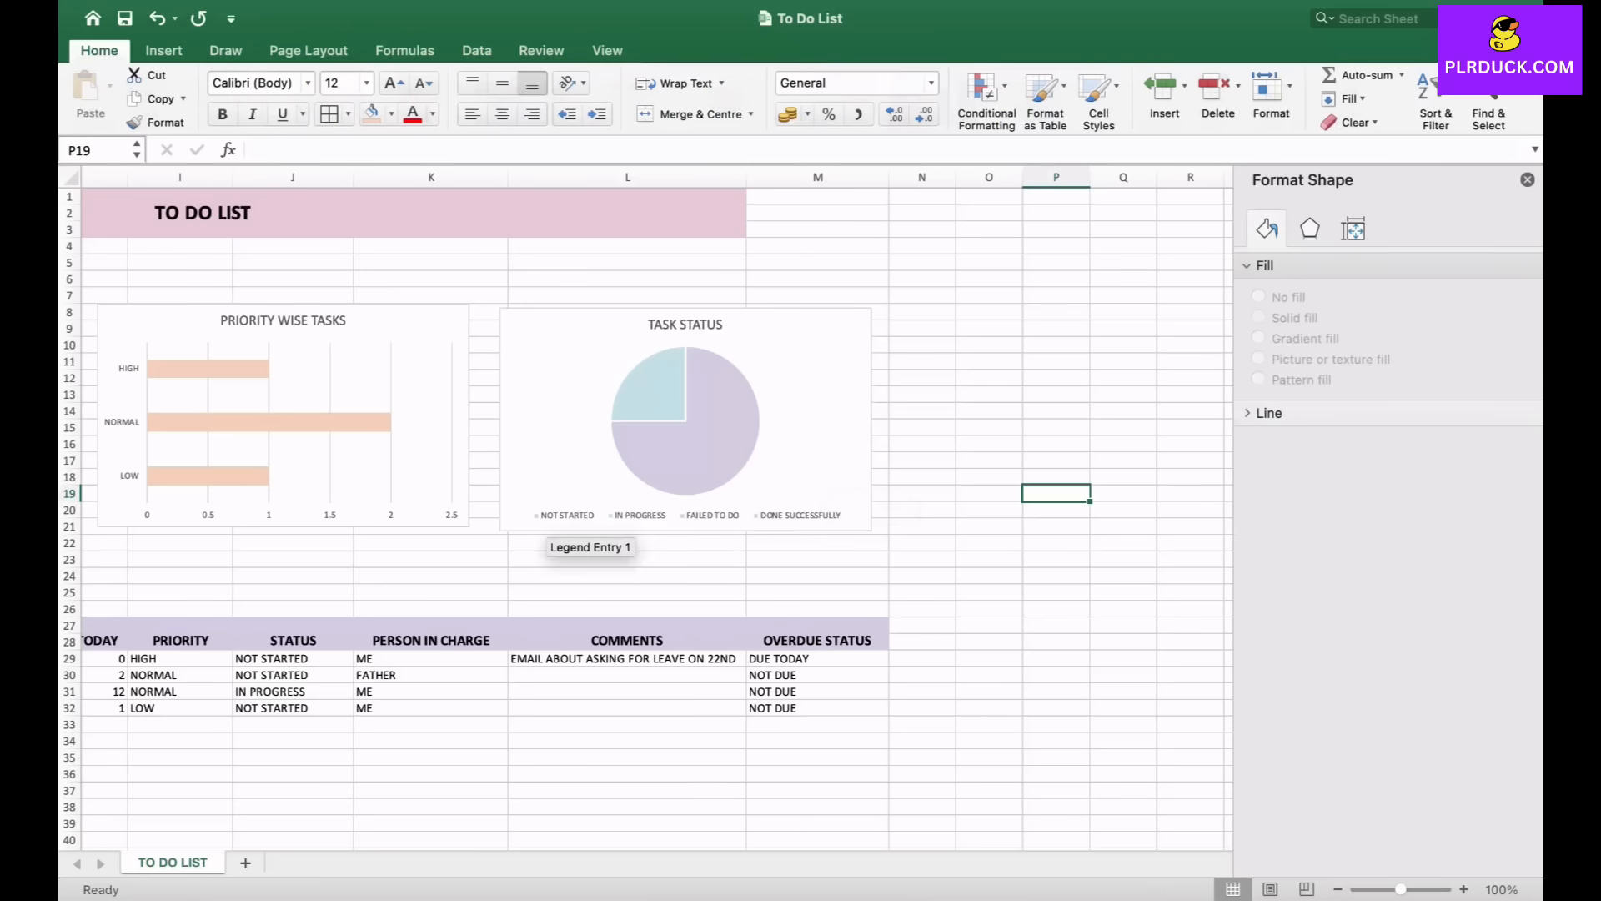
- Close the Format Shape pane and return to the start of the dashboard with the summary block and charts
{"action": "scroll", "coordinate": [656, 508], "scroll_direction": "left", "scroll_amount": 3}
{"action": "left_click", "coordinate": [1527, 179]}
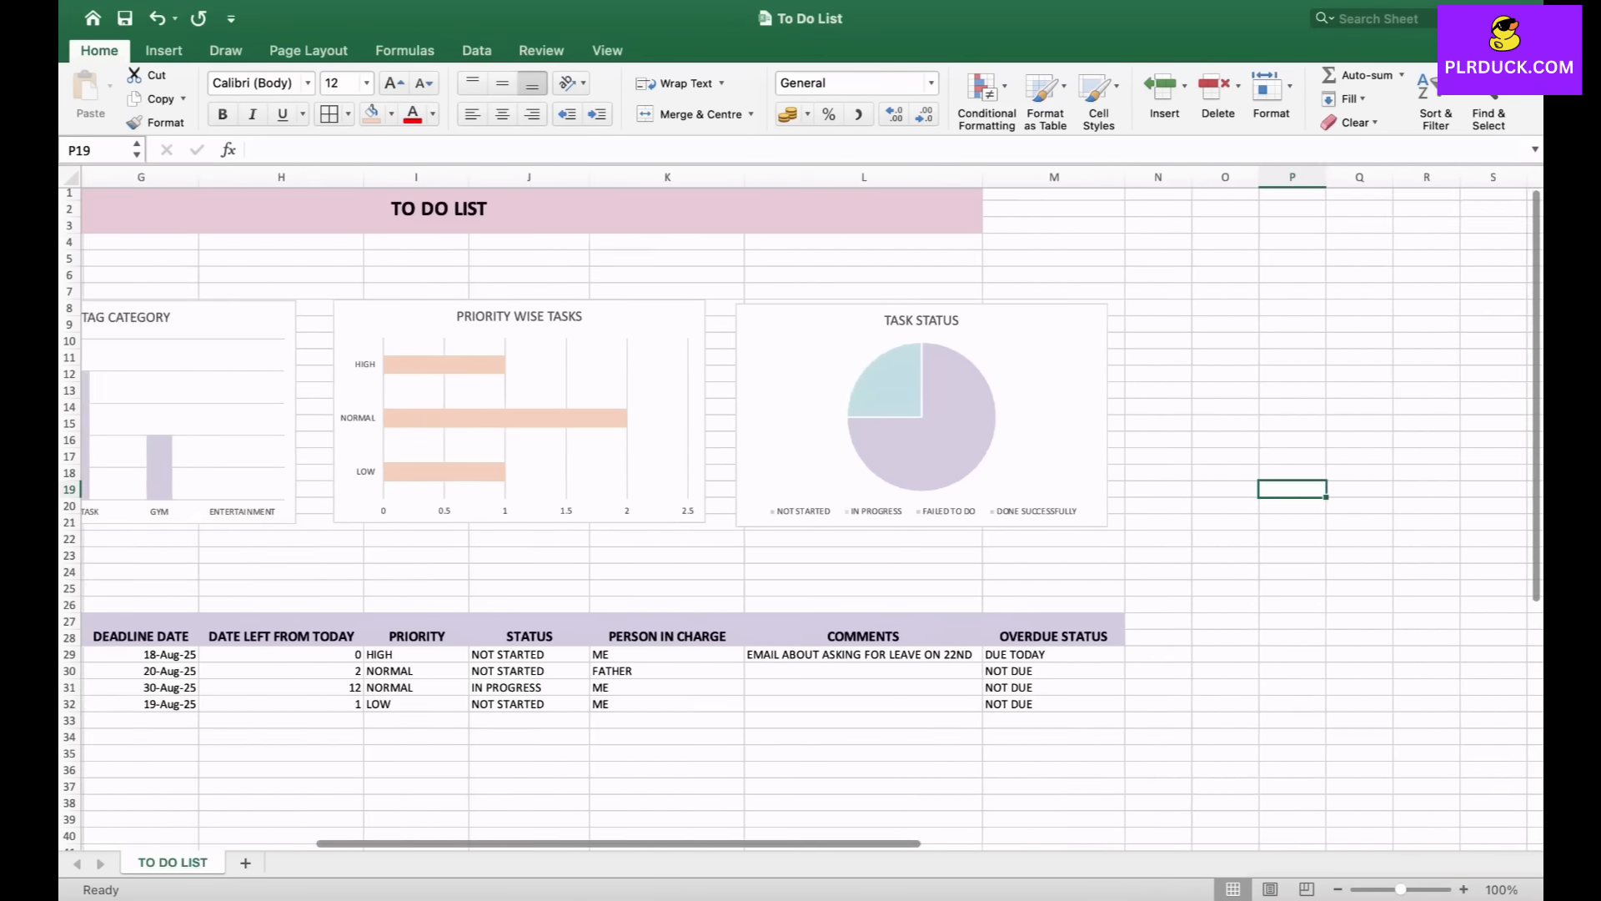
{"action": "scroll", "coordinate": [801, 518], "scroll_direction": "left", "scroll_amount": 4}
{"action": "scroll", "coordinate": [800, 517], "scroll_direction": "left", "scroll_amount": 3}
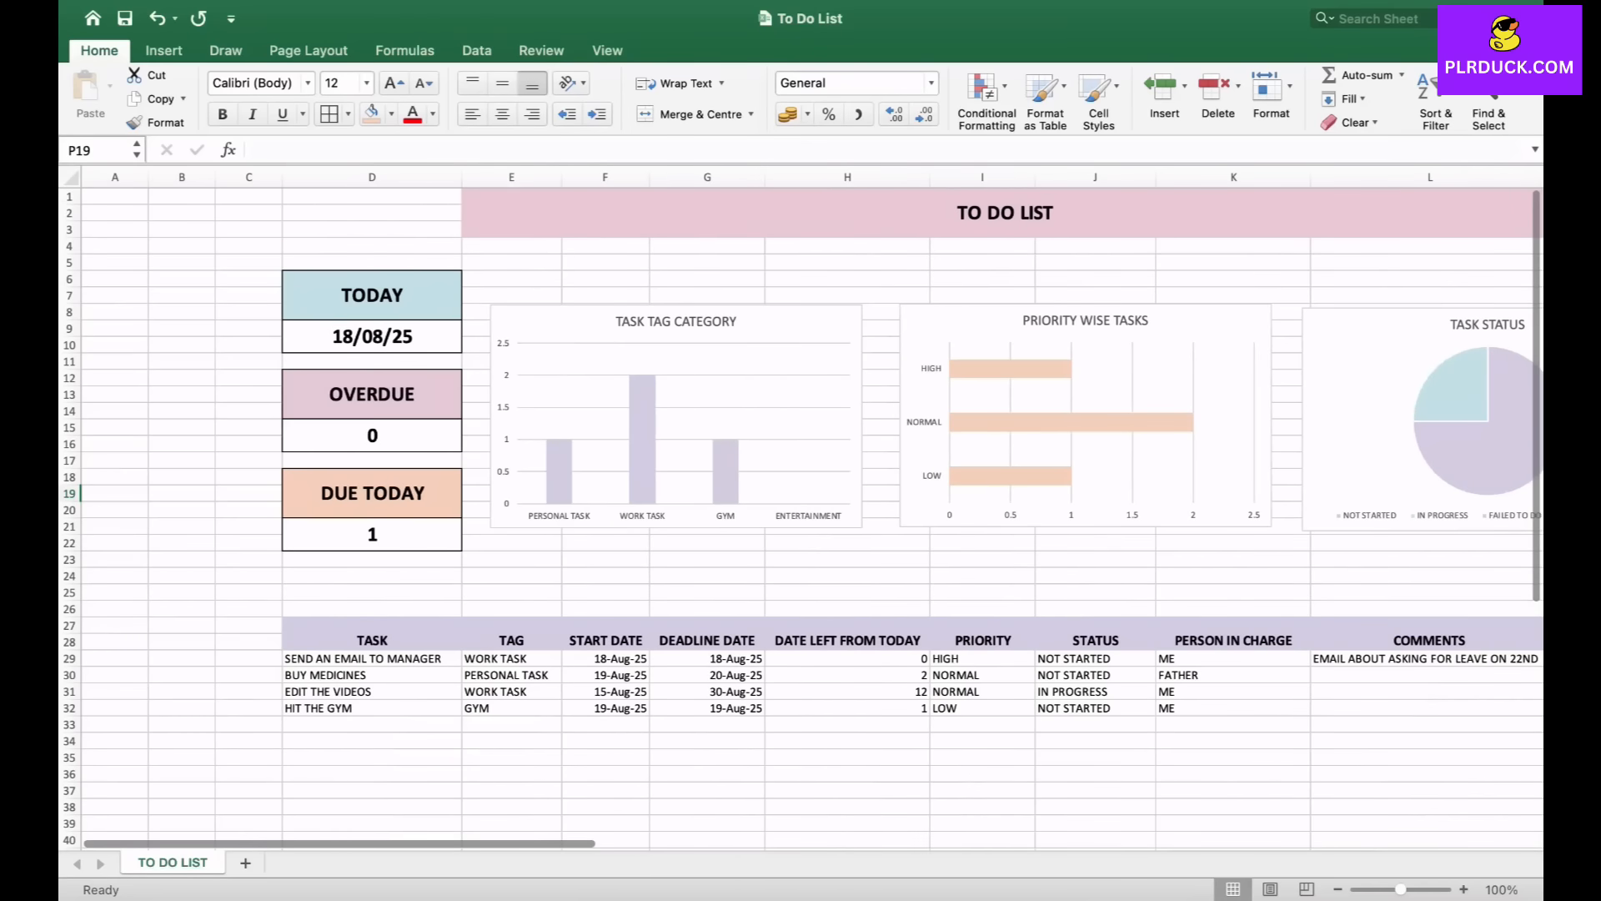
{"action": "scroll", "coordinate": [392, 409], "scroll_direction": "right", "scroll_amount": 3}
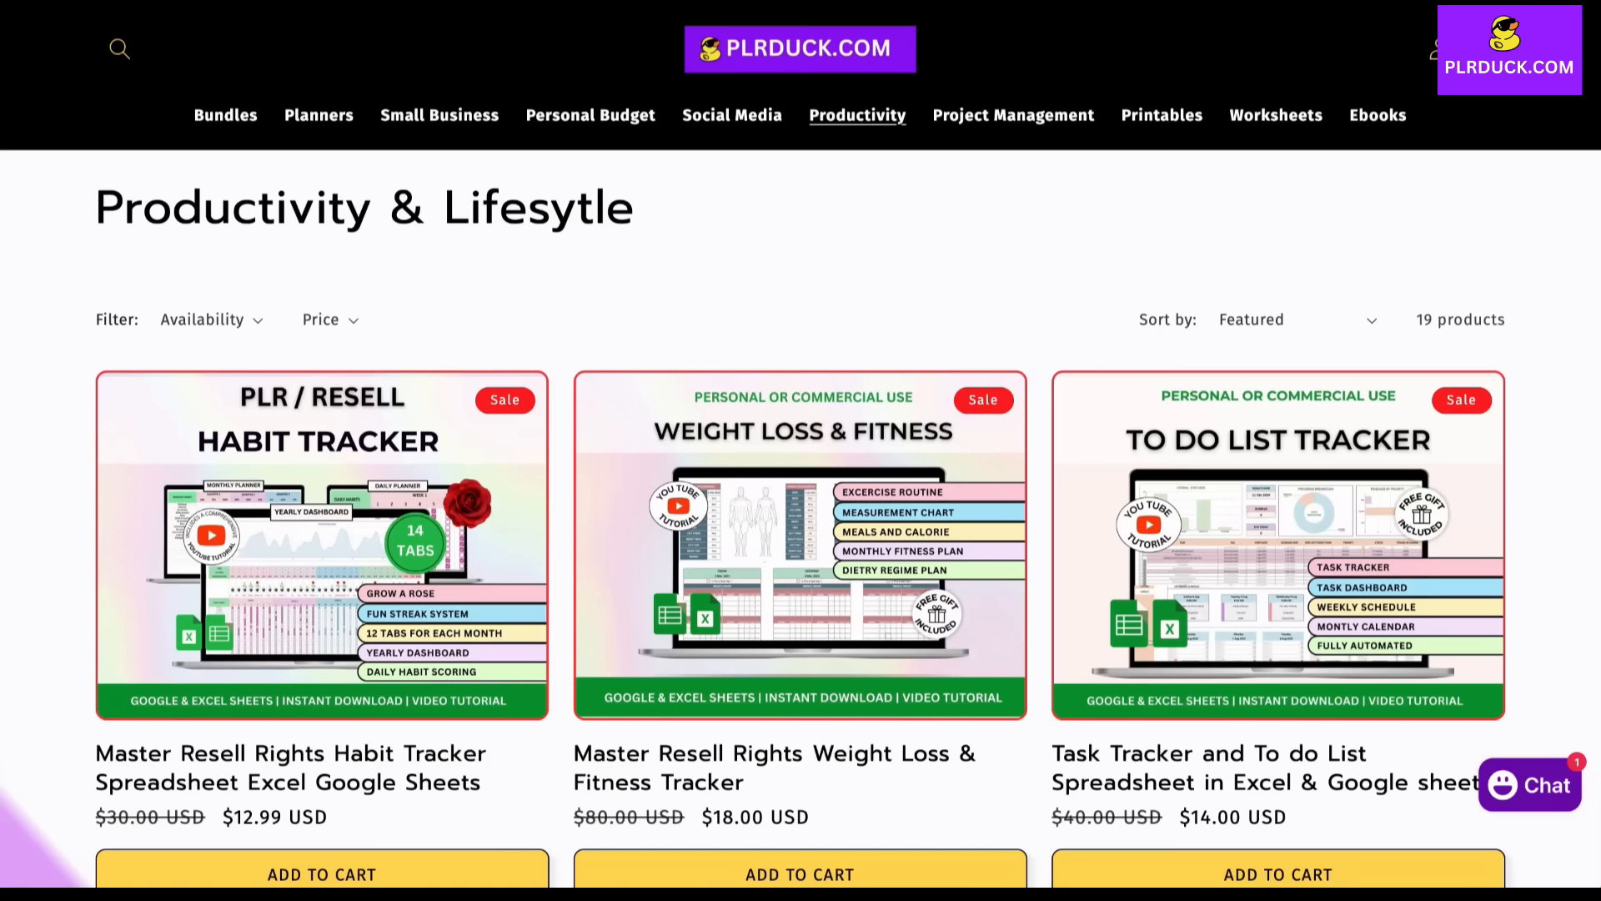
{"action": "scroll", "coordinate": [801, 450], "scroll_direction": "down", "scroll_amount": 5}
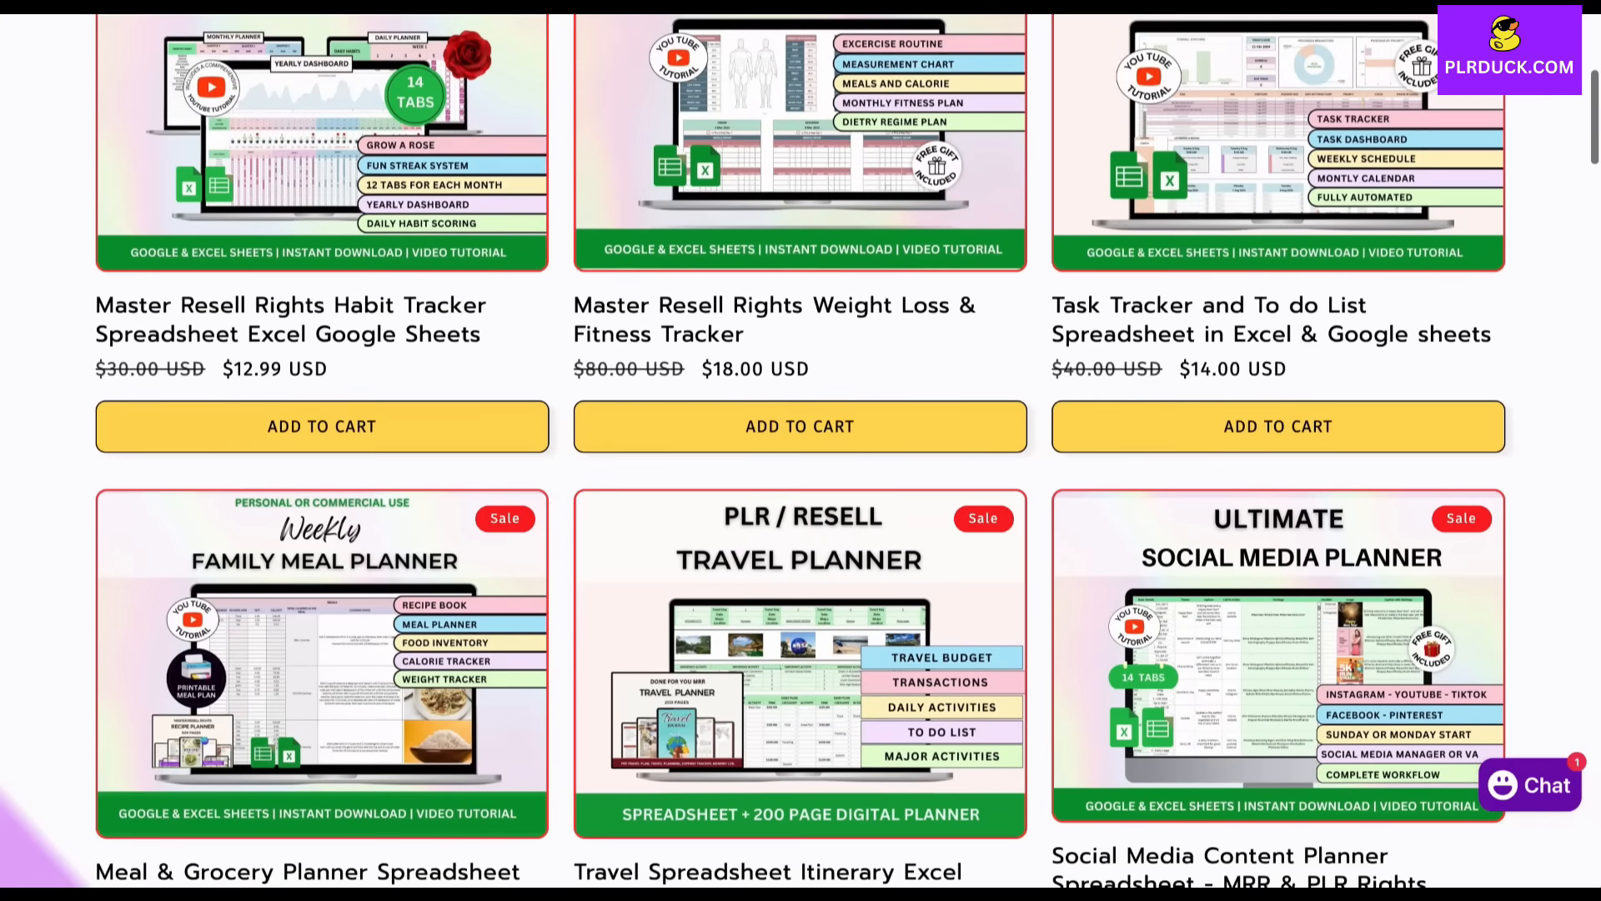
{"action": "scroll", "coordinate": [801, 451], "scroll_direction": "down", "scroll_amount": 8}
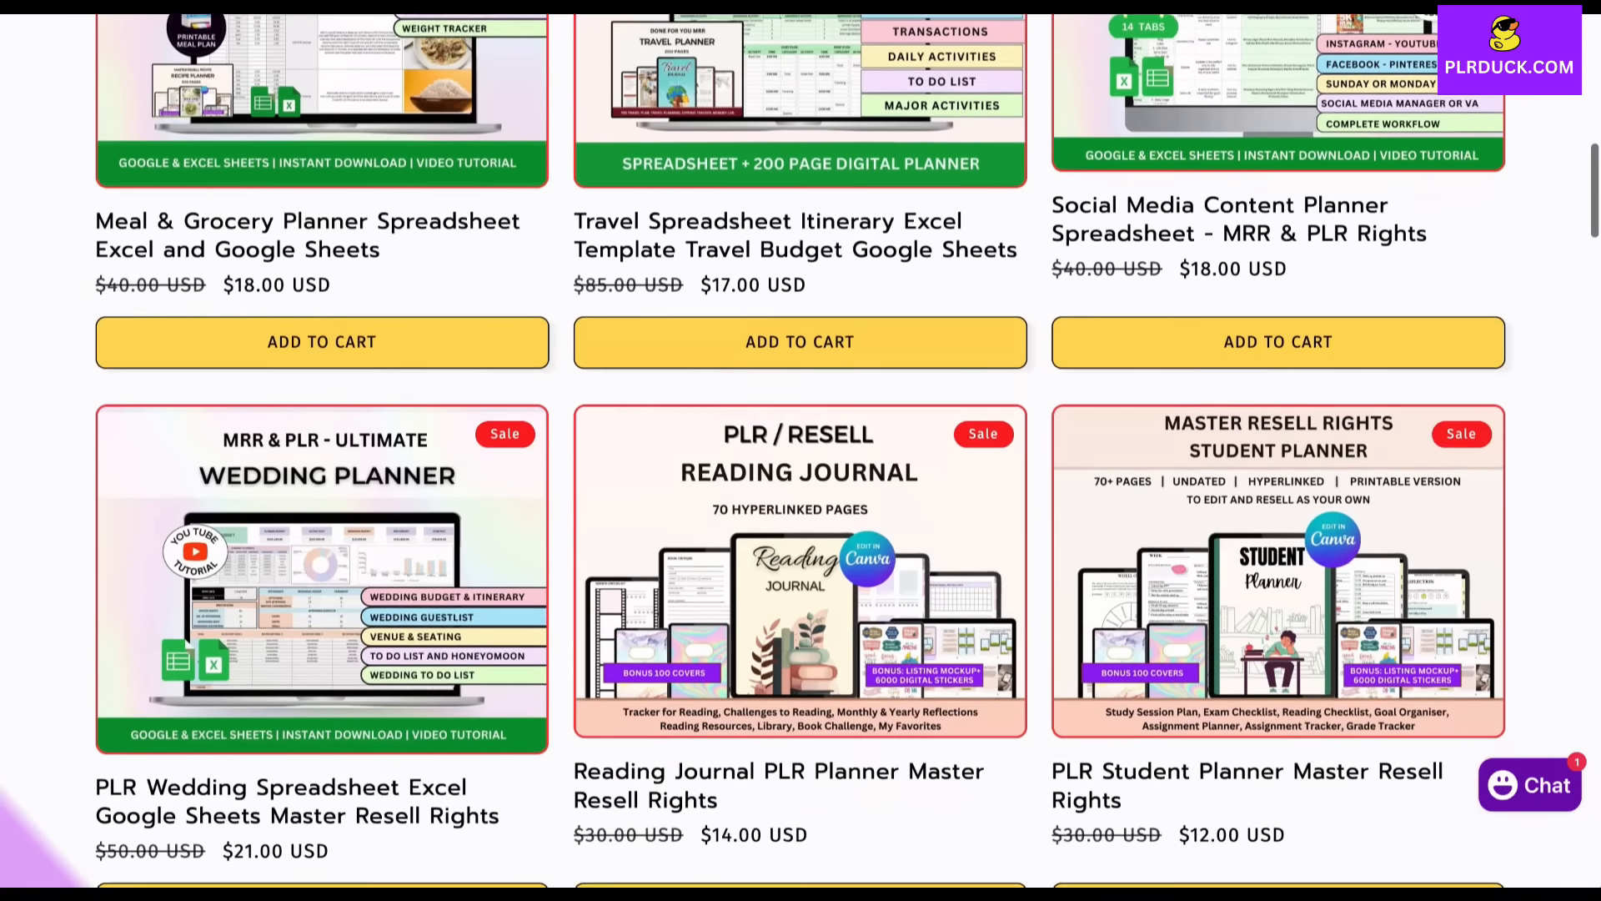
{"action": "scroll", "coordinate": [801, 450], "scroll_direction": "down", "scroll_amount": 9}
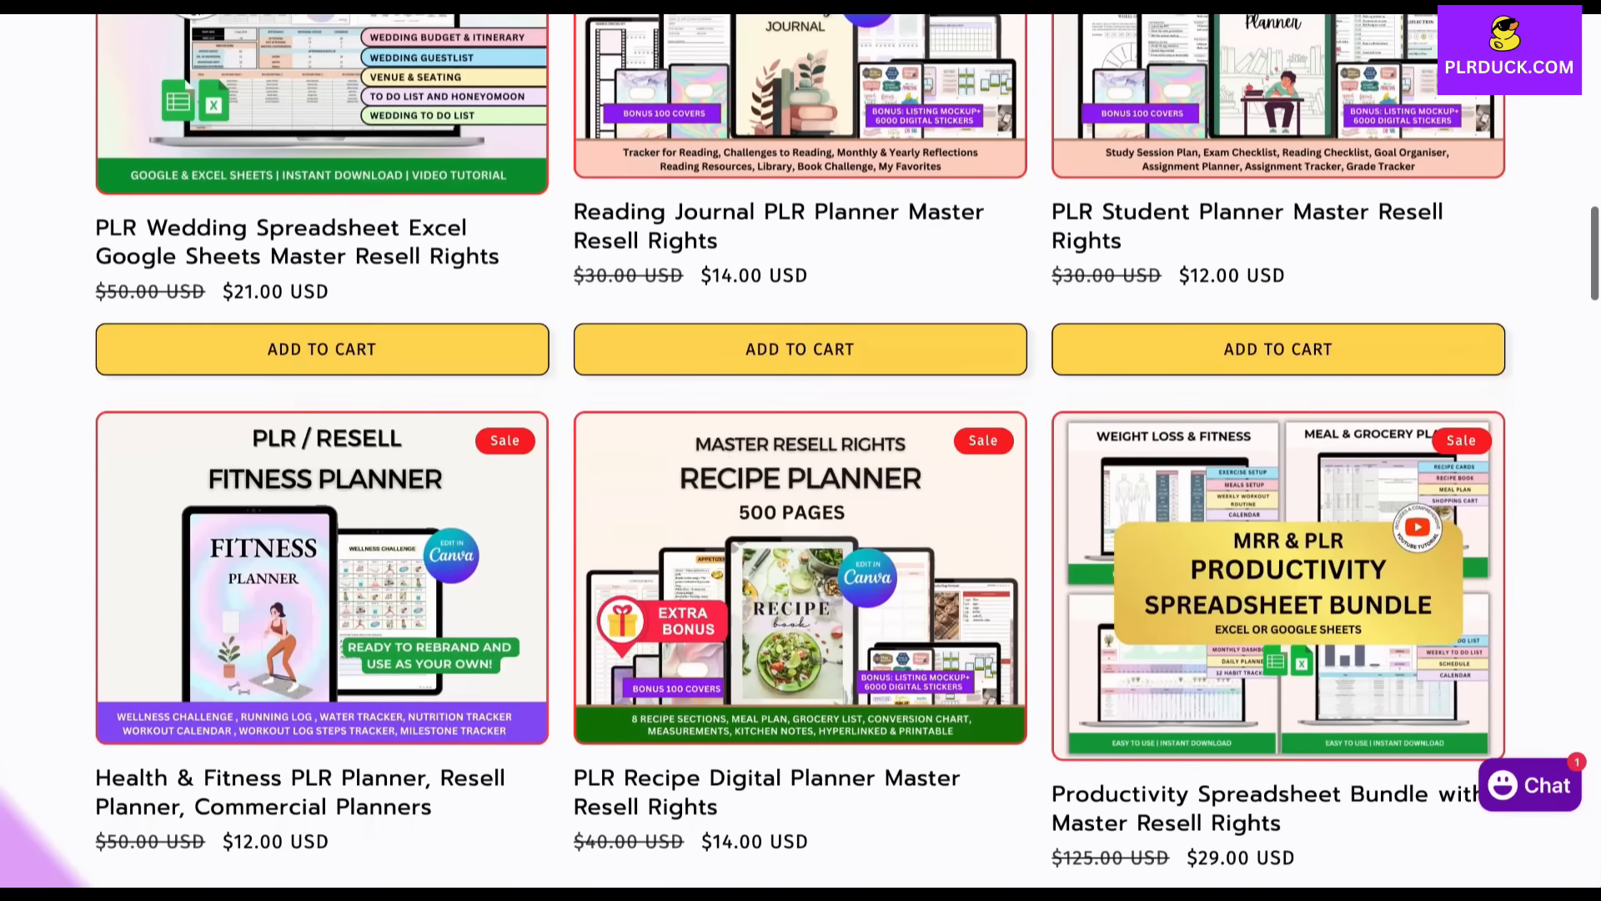
{"action": "scroll", "coordinate": [801, 451], "scroll_direction": "down", "scroll_amount": 5}
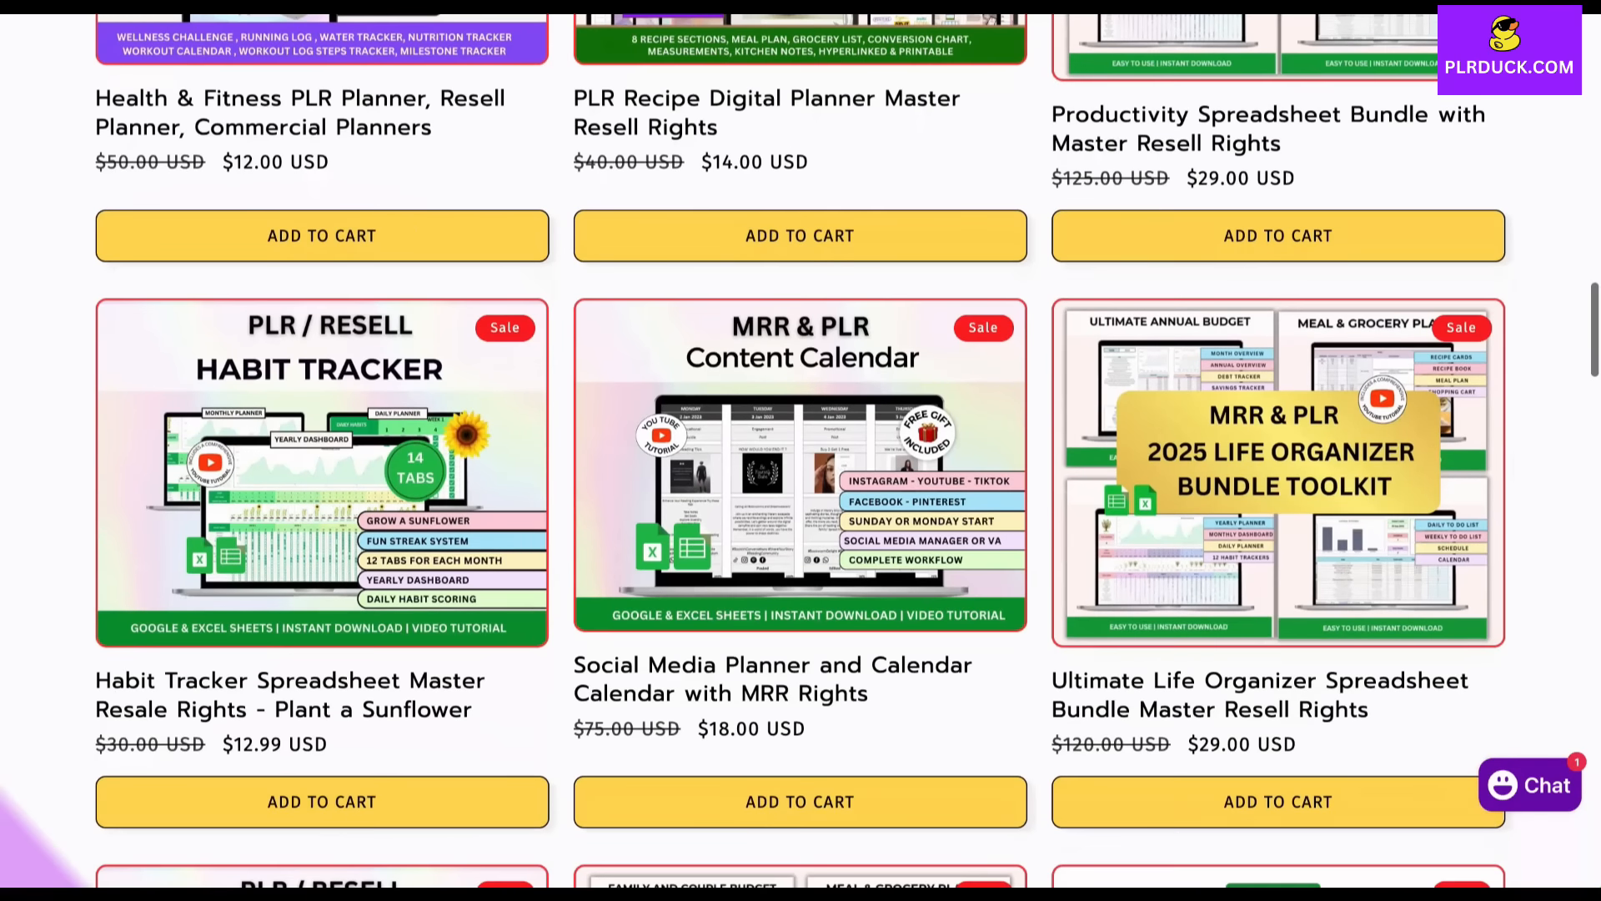
{"action": "scroll", "coordinate": [801, 450], "scroll_direction": "down", "scroll_amount": 7}
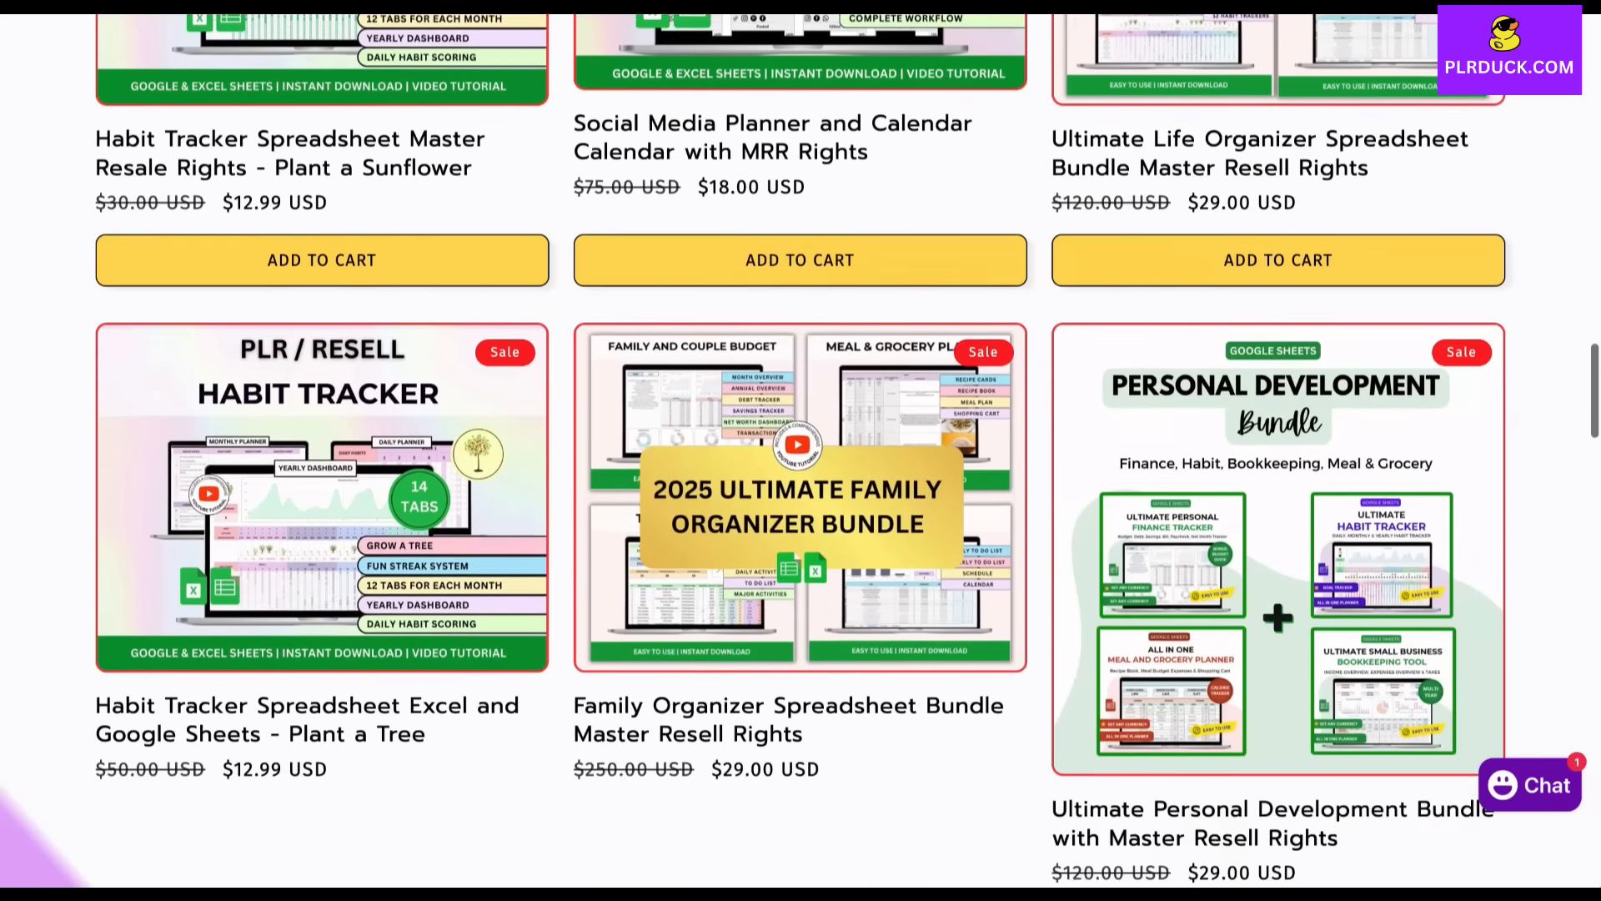
{"action": "scroll", "coordinate": [800, 451], "scroll_direction": "up", "scroll_amount": 14}
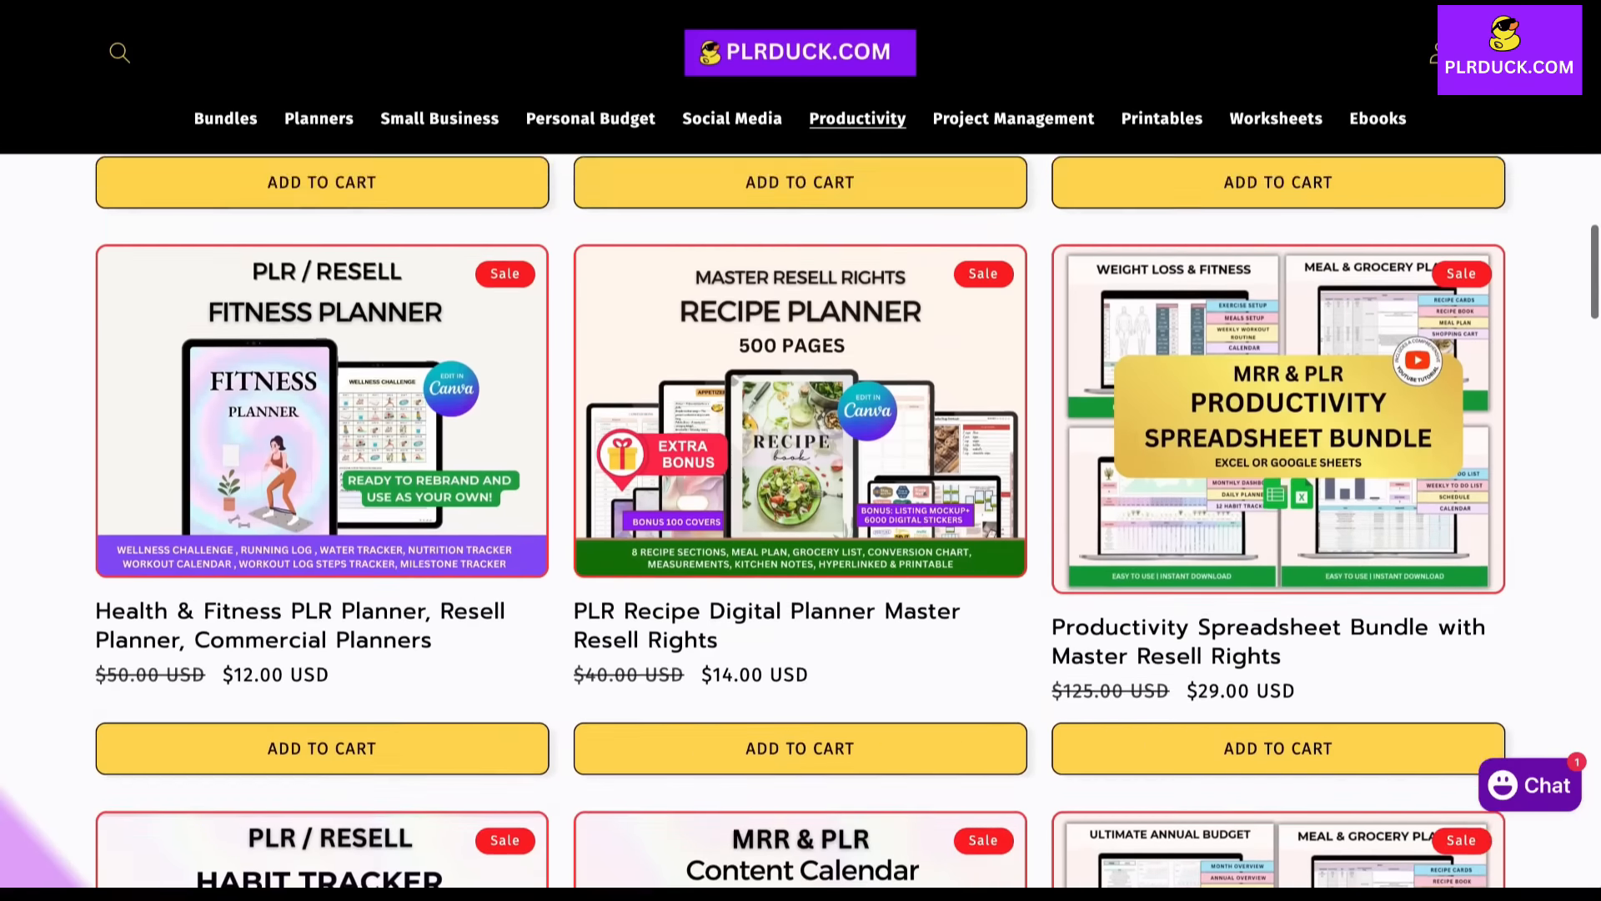
{"action": "scroll", "coordinate": [800, 451], "scroll_direction": "up", "scroll_amount": 10}
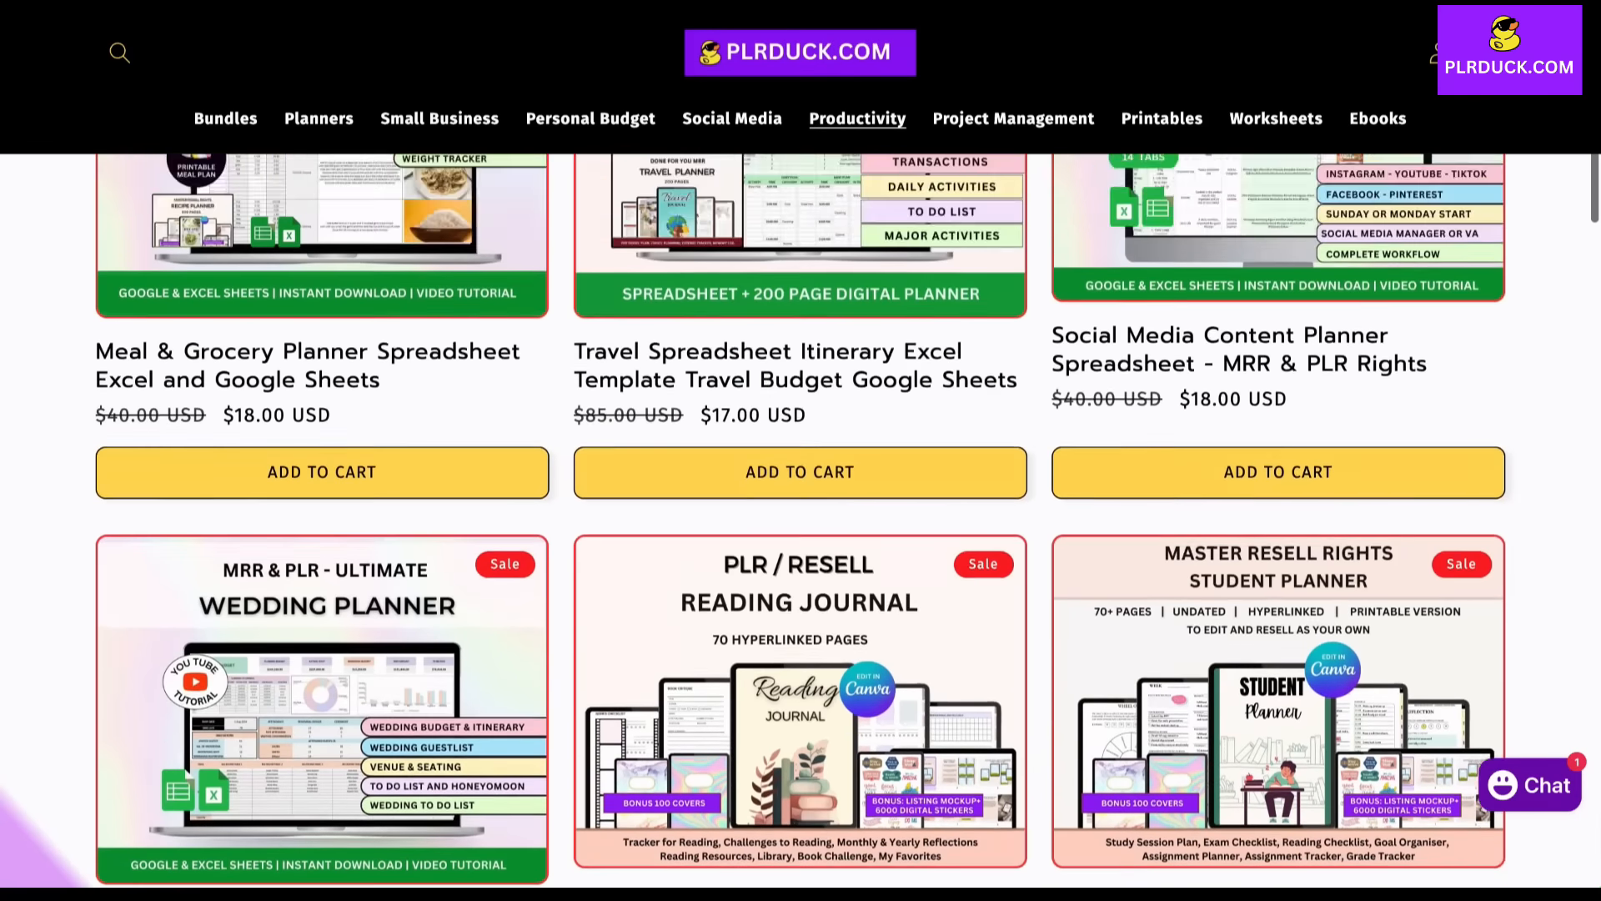
{"action": "scroll", "coordinate": [800, 450], "scroll_direction": "up", "scroll_amount": 6}
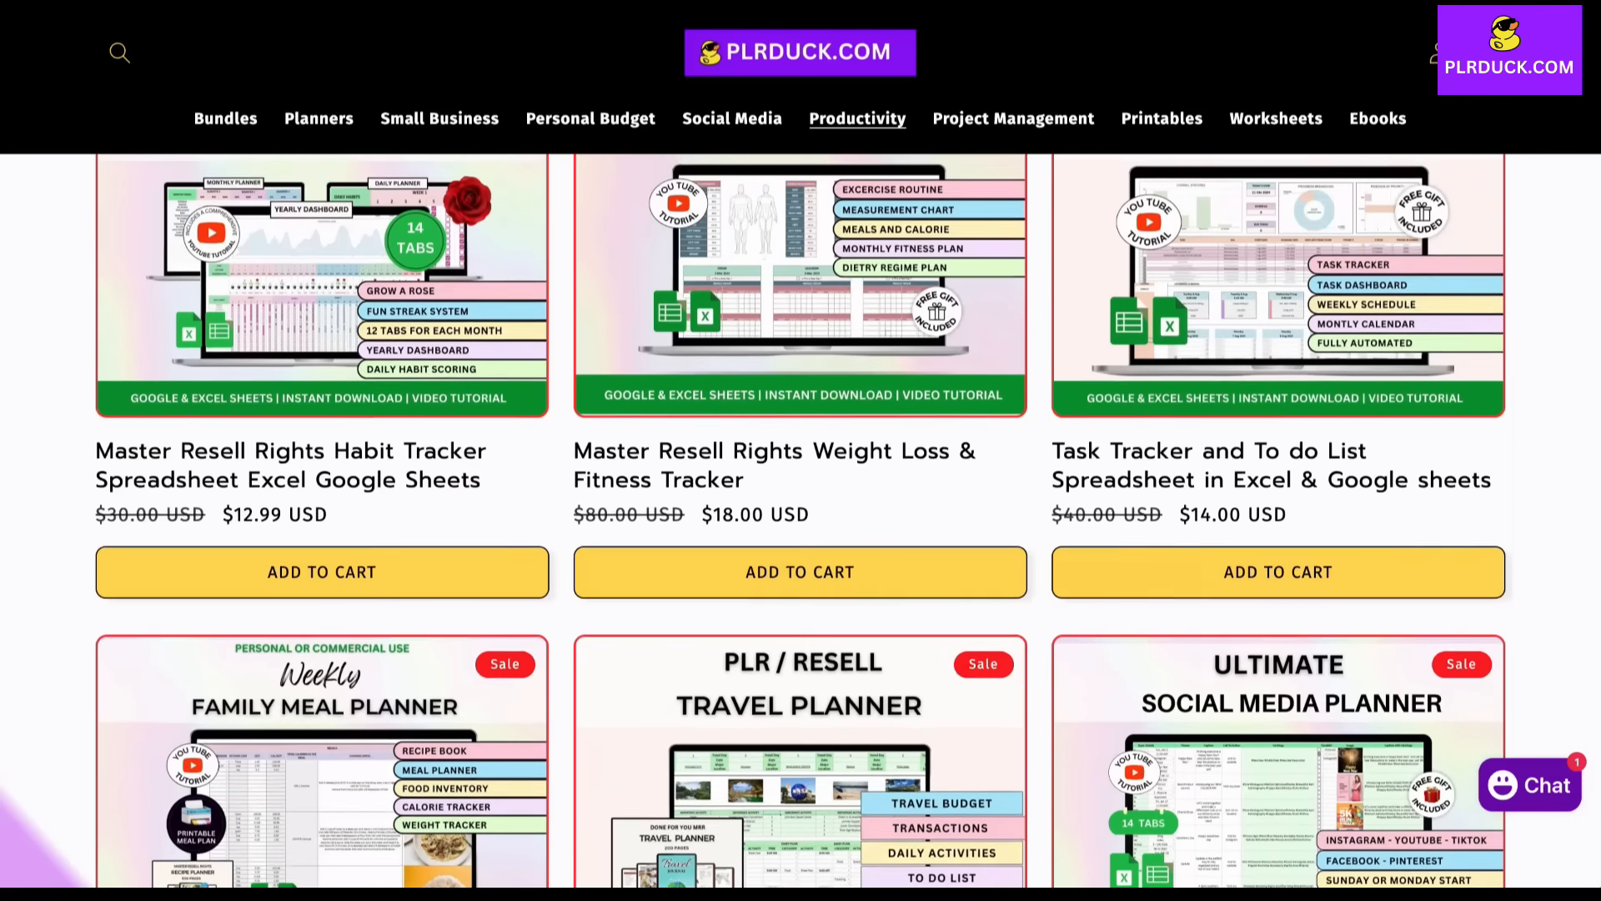
{"action": "scroll", "coordinate": [801, 450], "scroll_direction": "up", "scroll_amount": 1}
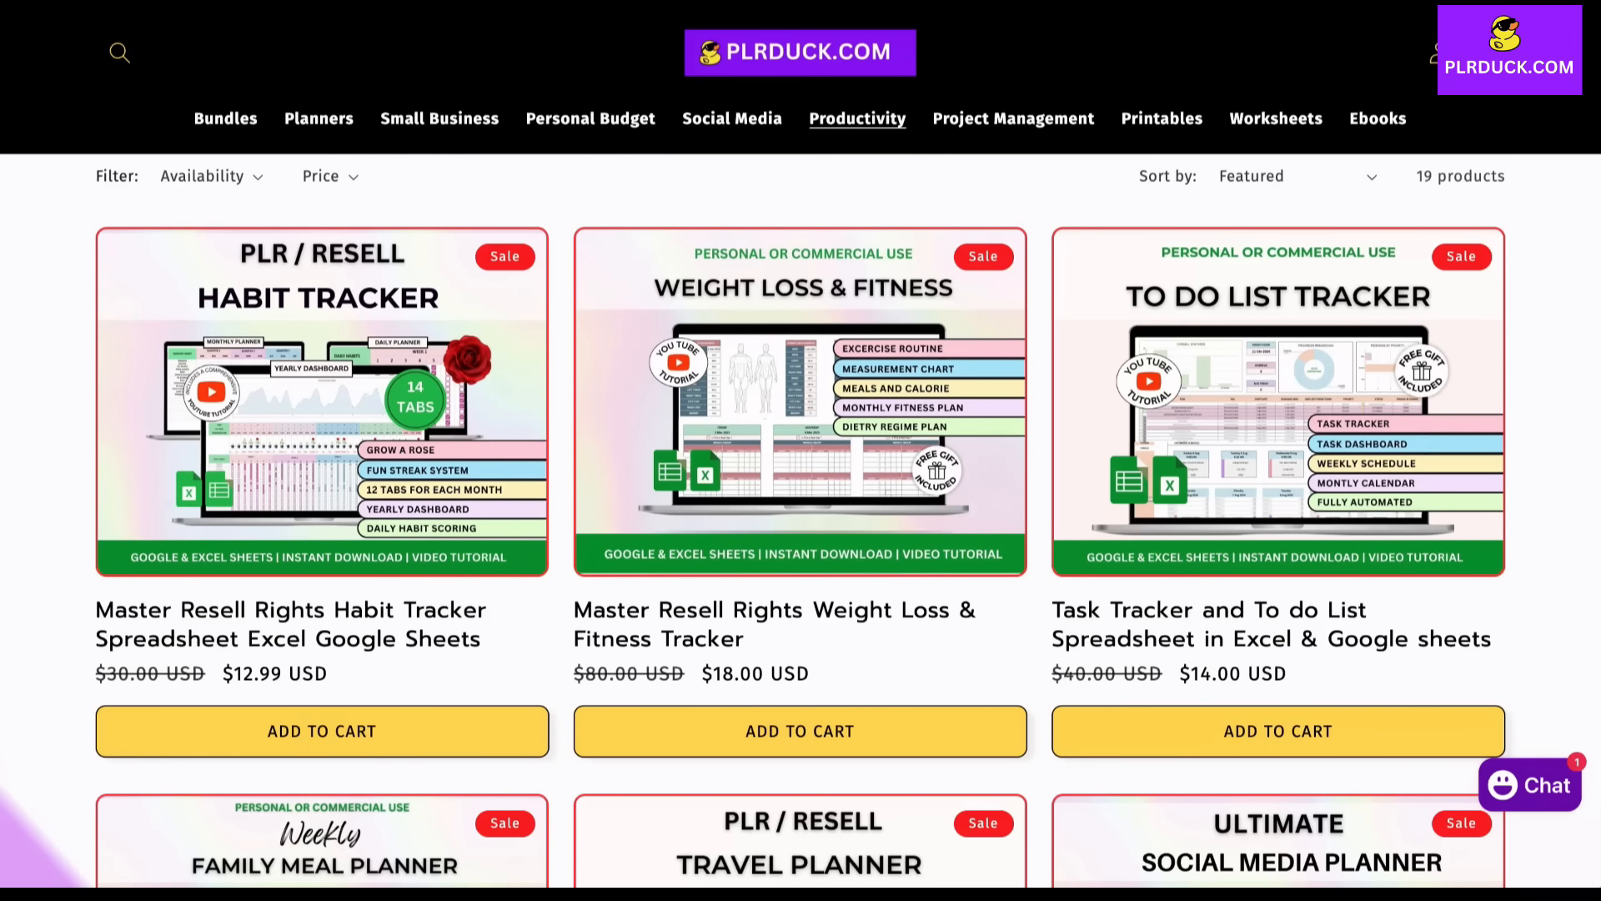
{"action": "scroll", "coordinate": [801, 450], "scroll_direction": "up", "scroll_amount": 2}
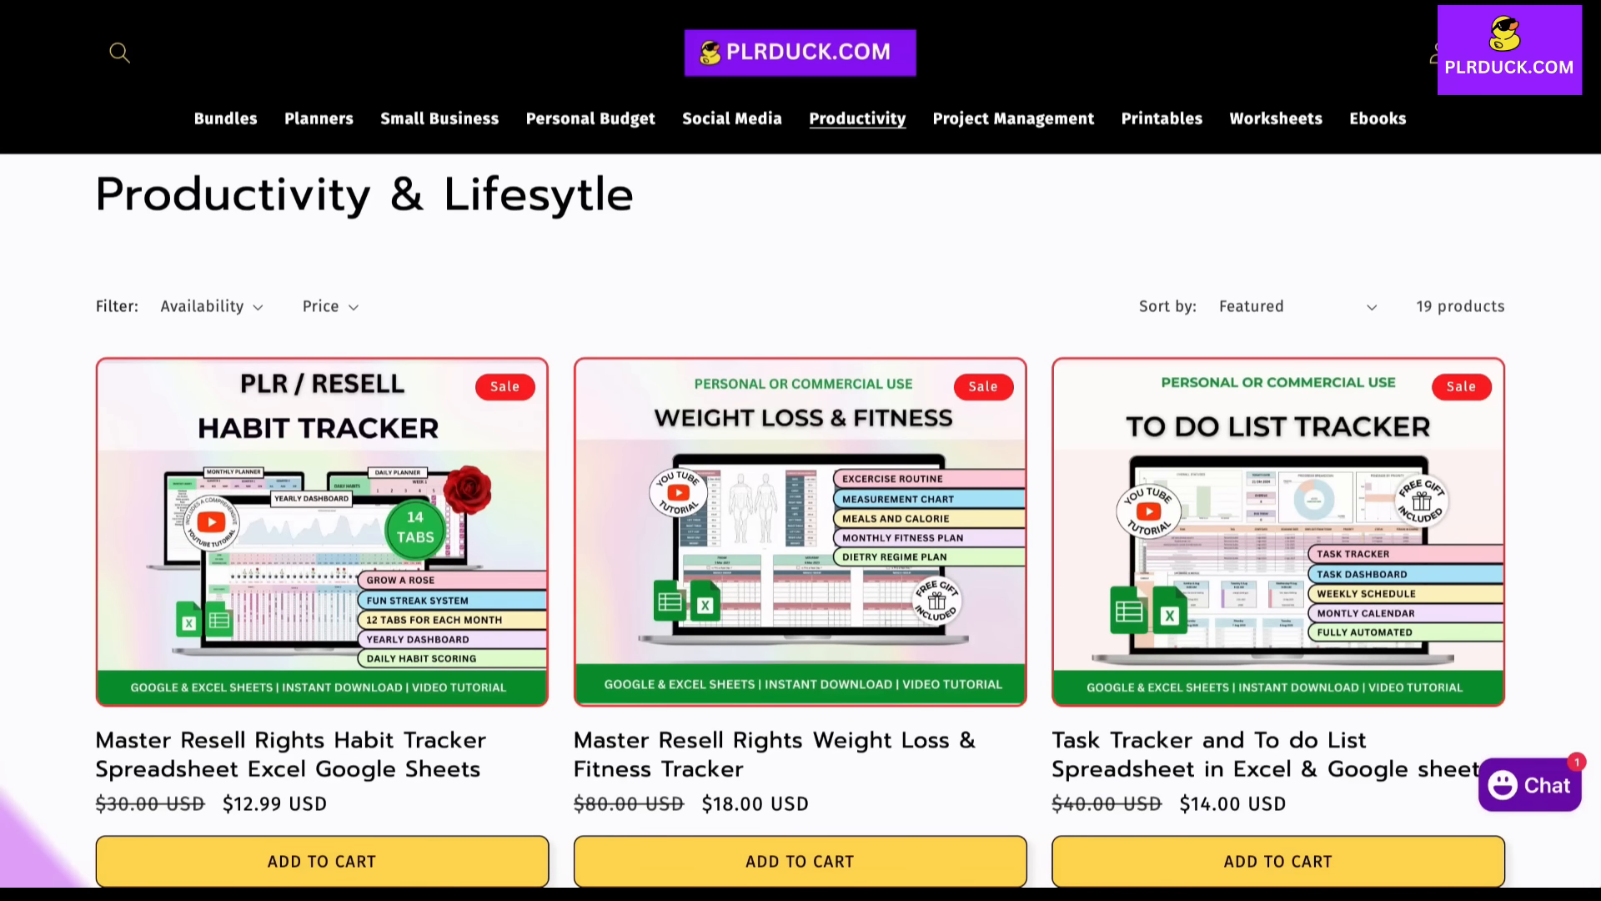
{"action": "scroll", "coordinate": [801, 450], "scroll_direction": "down", "scroll_amount": 9}
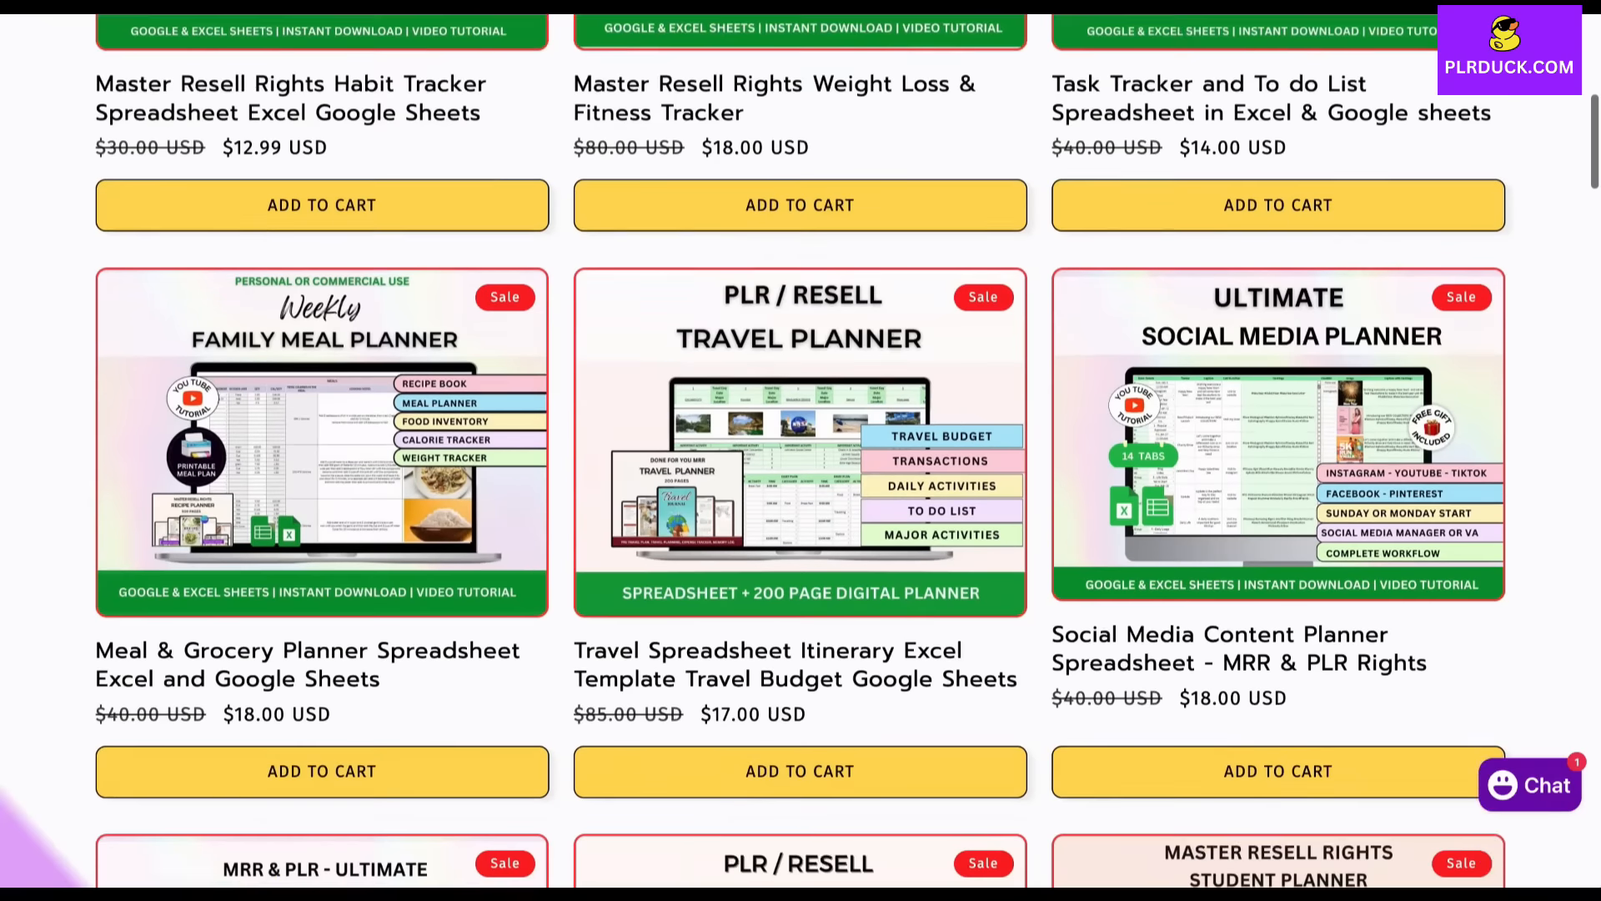
{"action": "scroll", "coordinate": [800, 451], "scroll_direction": "down", "scroll_amount": 5}
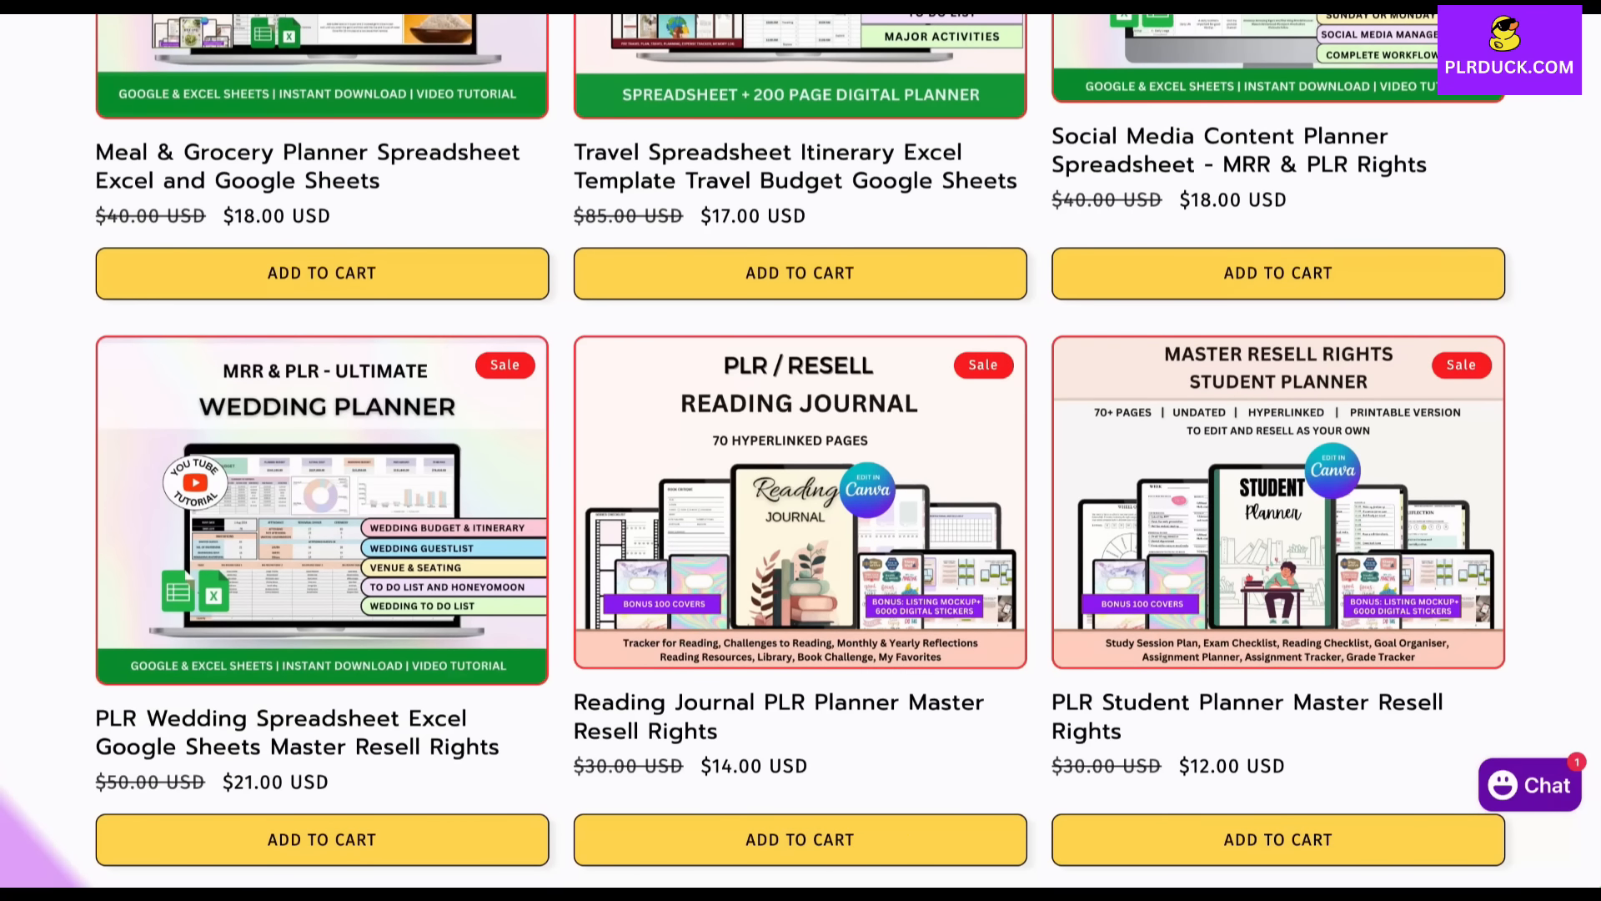
{"action": "scroll", "coordinate": [801, 450], "scroll_direction": "down", "scroll_amount": 3}
{"action": "scroll", "coordinate": [800, 450], "scroll_direction": "up", "scroll_amount": 2}
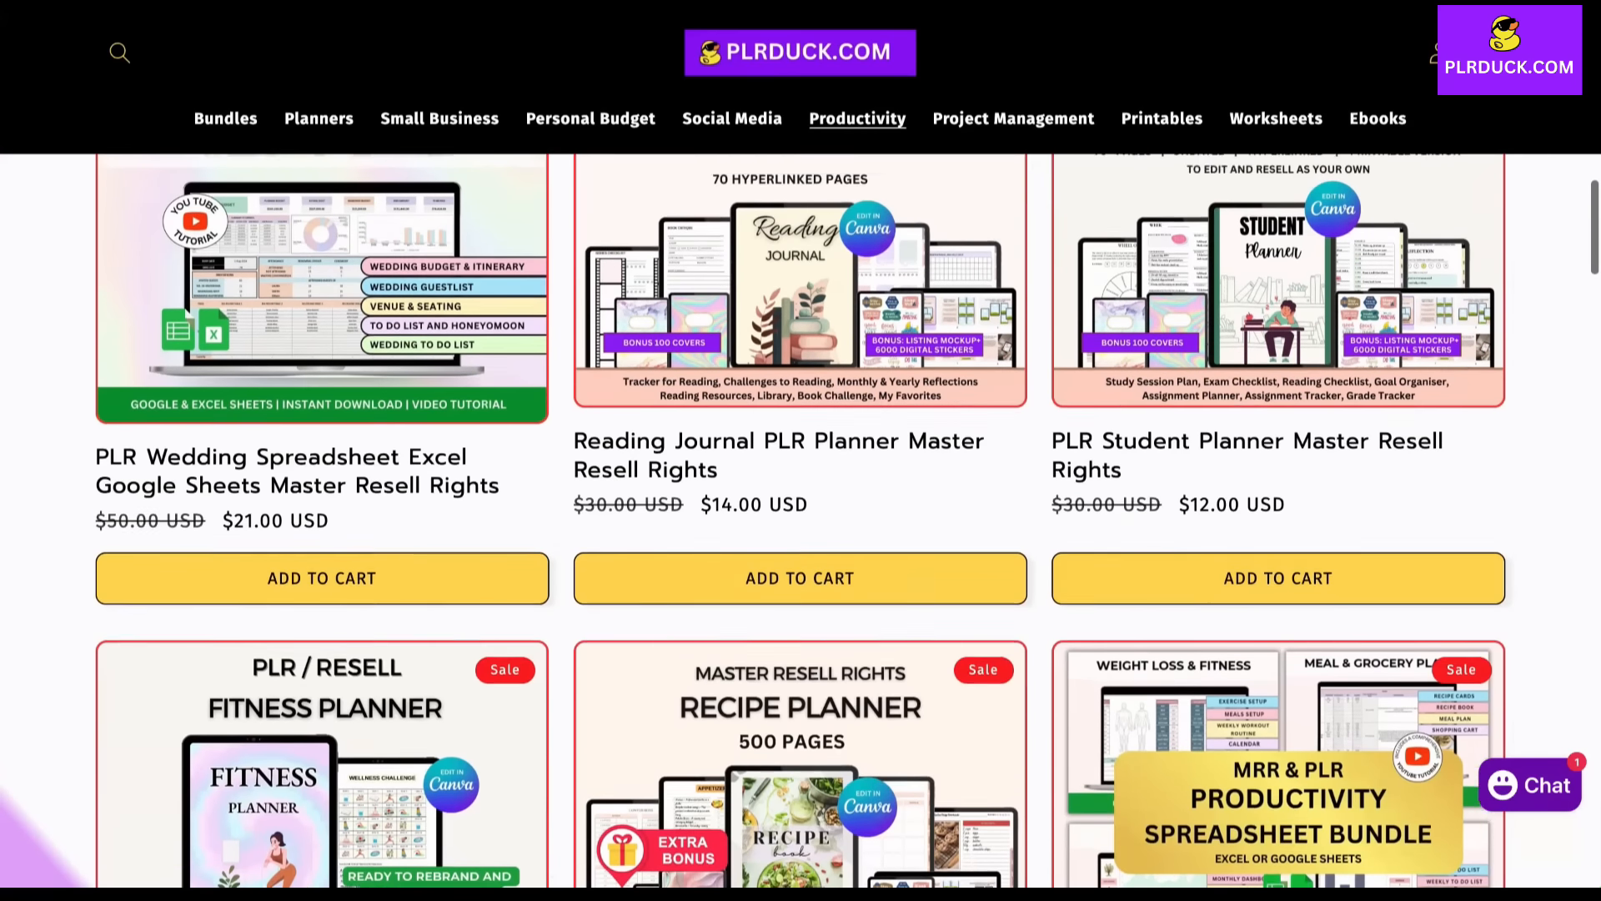